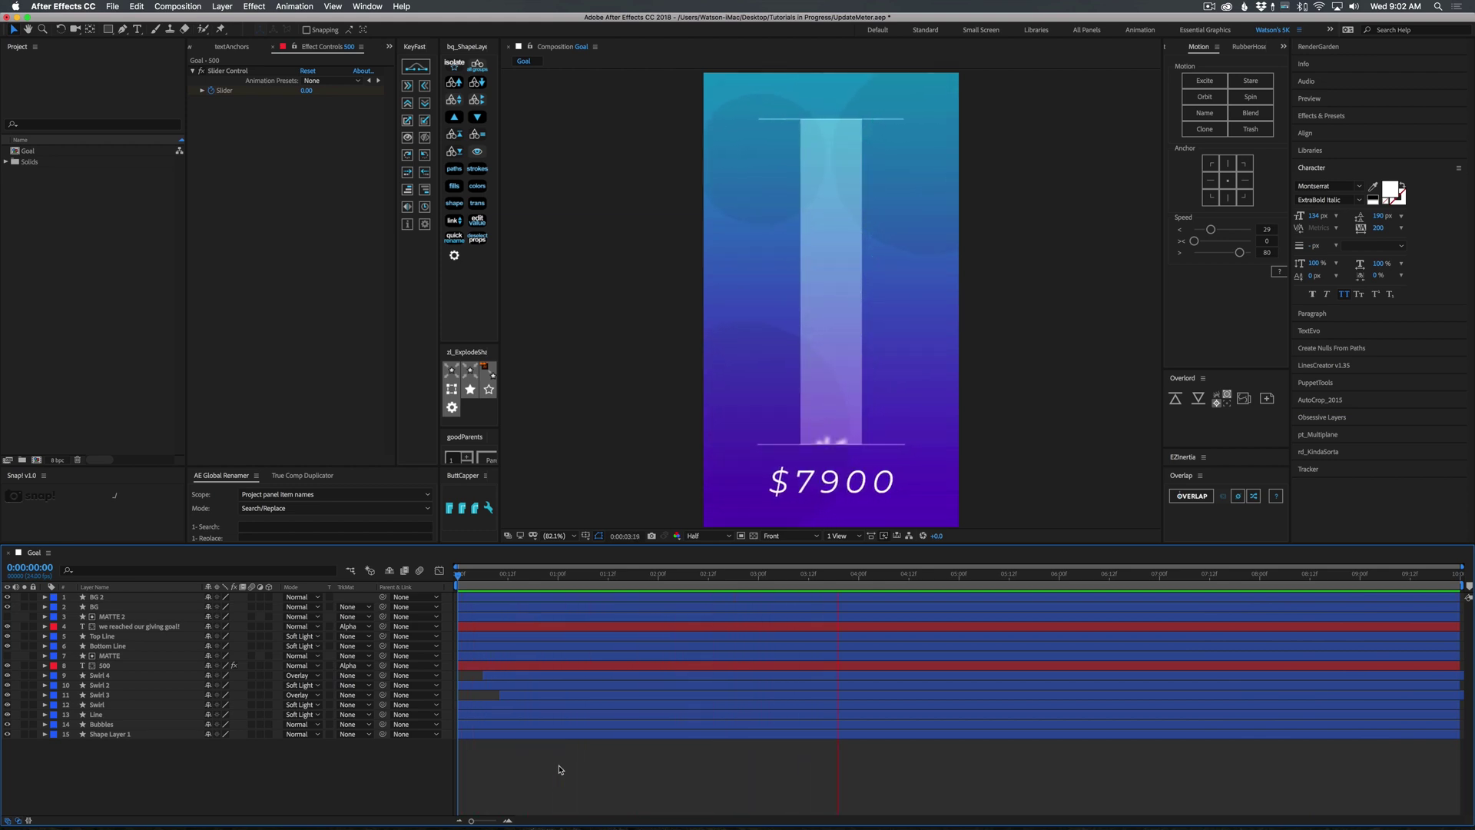
Step: Stop the preview and create a new 1080 × 1920 px composition named Update Meter
key("space")
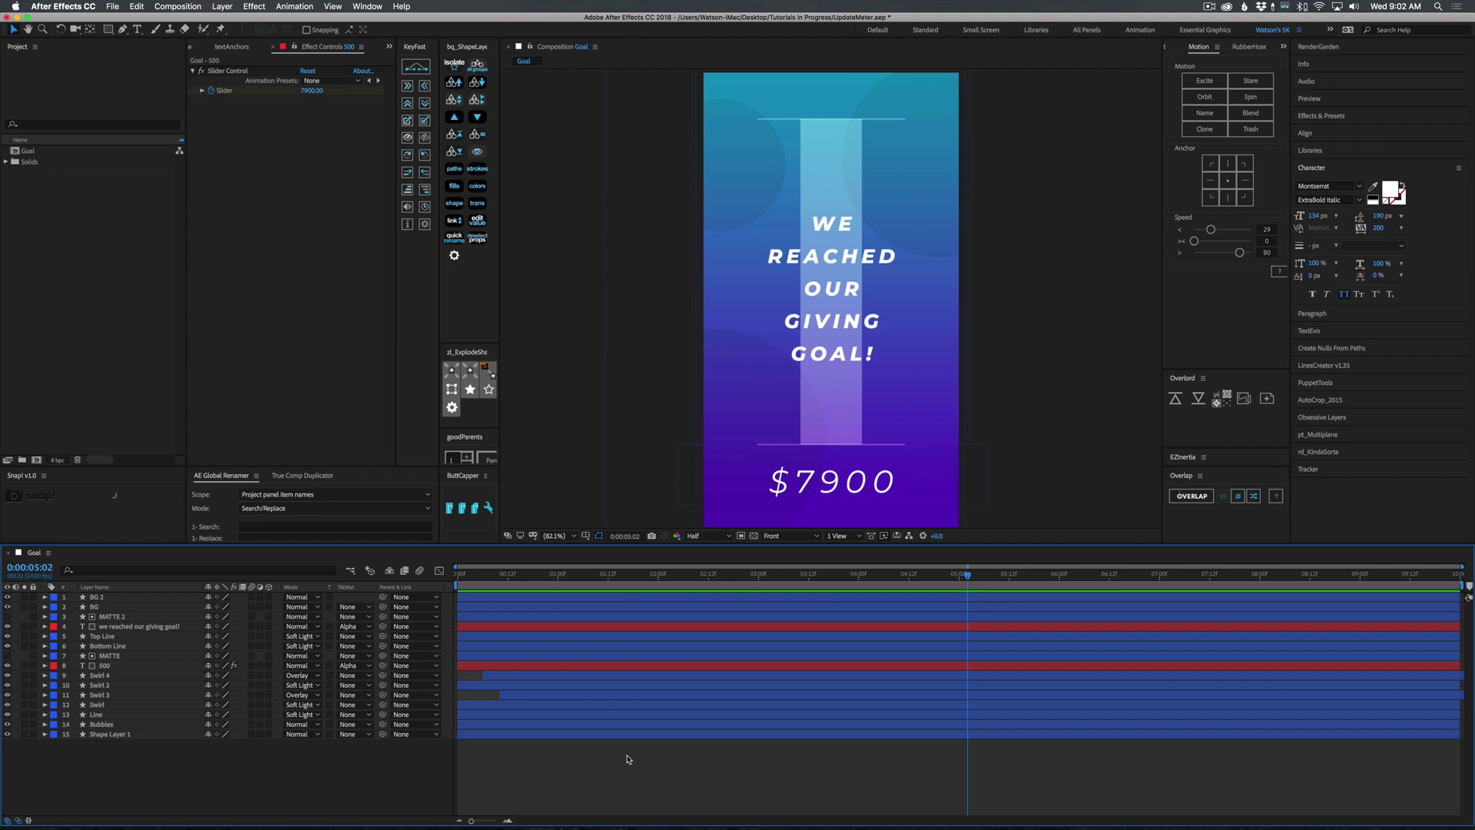
key("super+n")
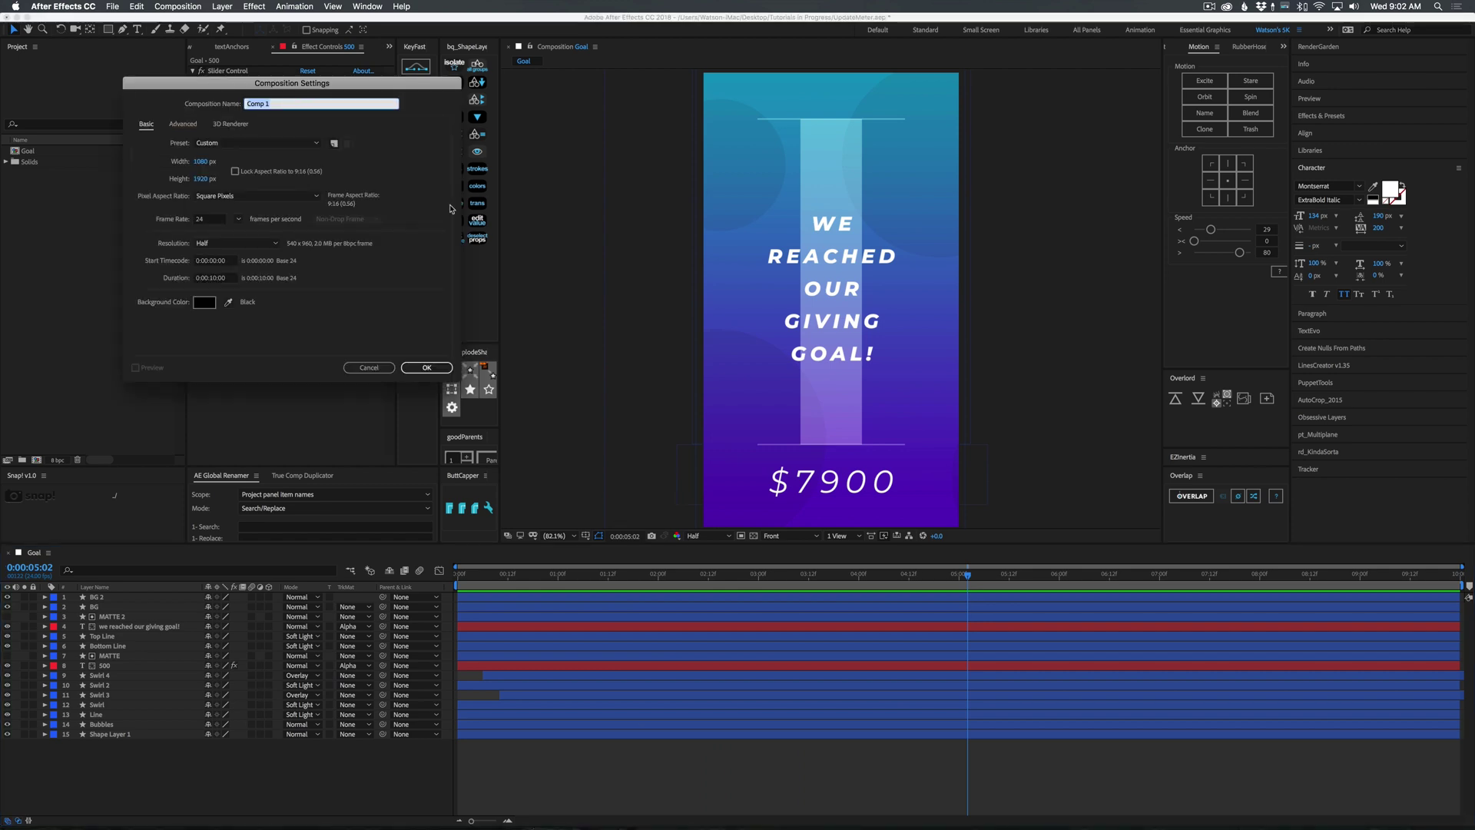
type("Update Meter")
left_click(426, 367)
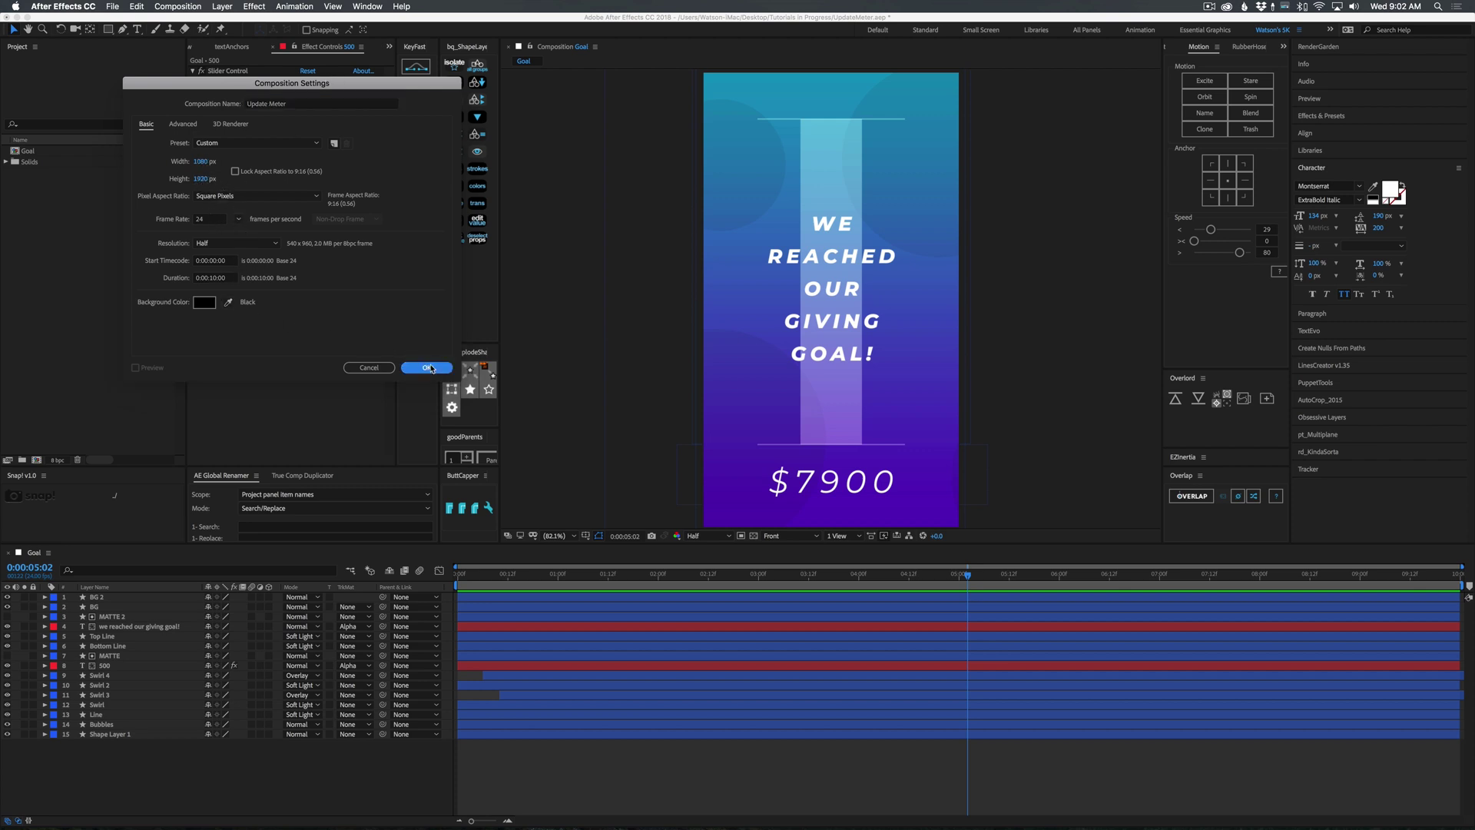
Step: Draw a background rectangle slightly larger than the whole composition frame, viewing the composition at 50%
left_click(574, 535)
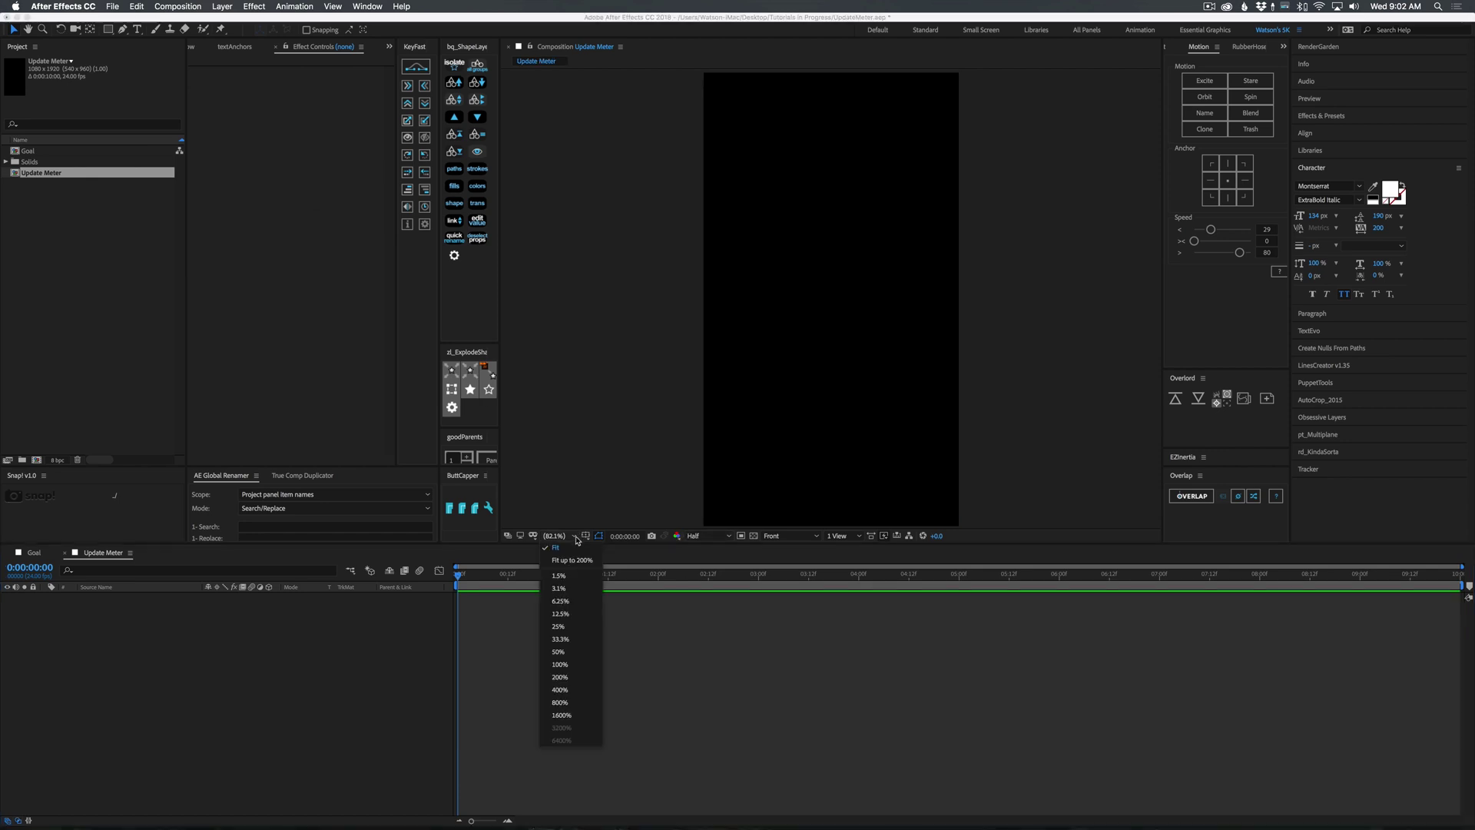
left_click(558, 652)
key("q")
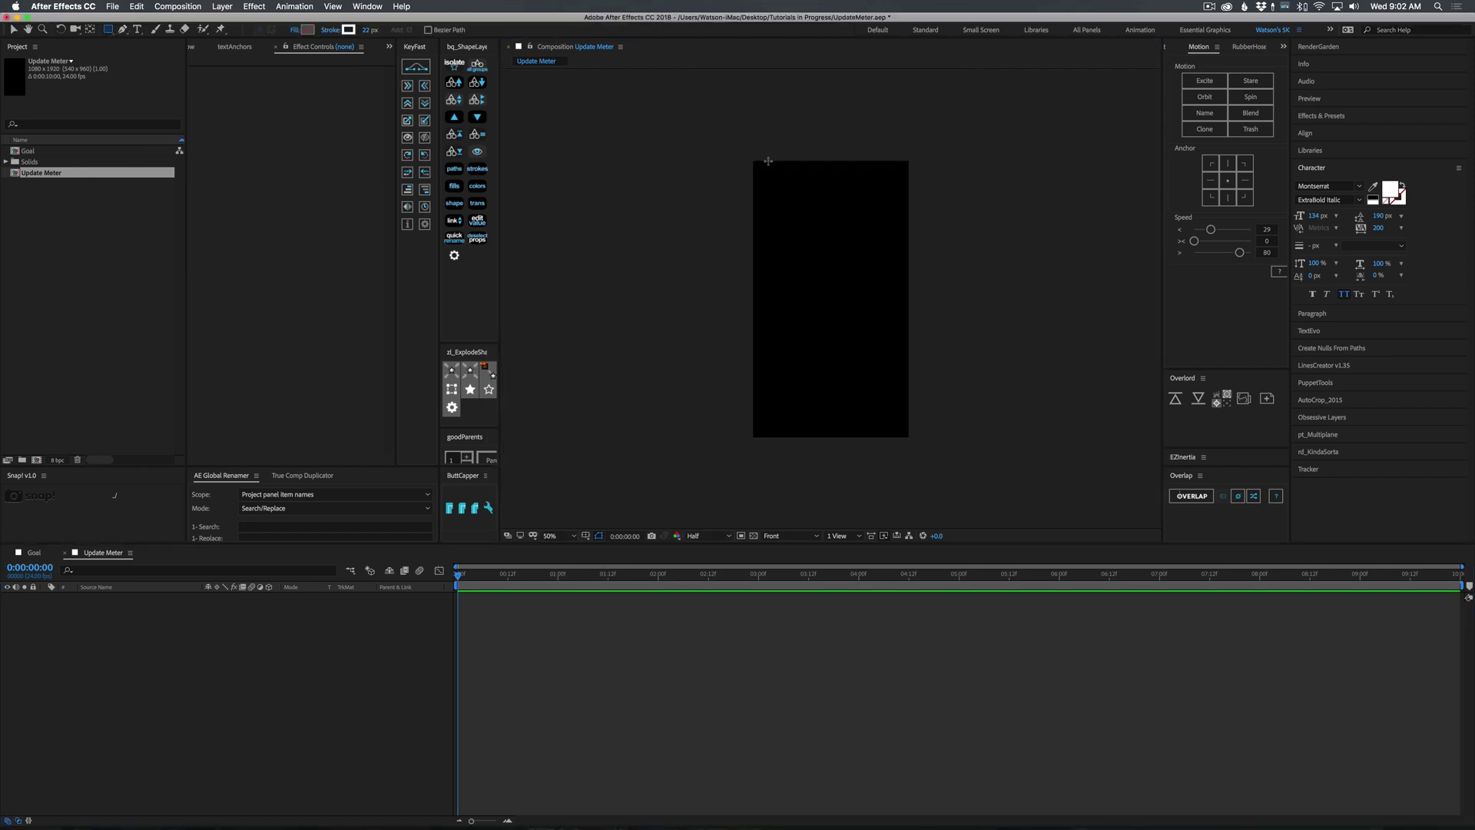
mouse_move(745, 151)
left_mouse_down()
mouse_move(905, 388)
mouse_move(914, 443)
left_mouse_up()
Step: Give the background rectangle a white FFFFFF fill and no stroke
left_click(305, 31)
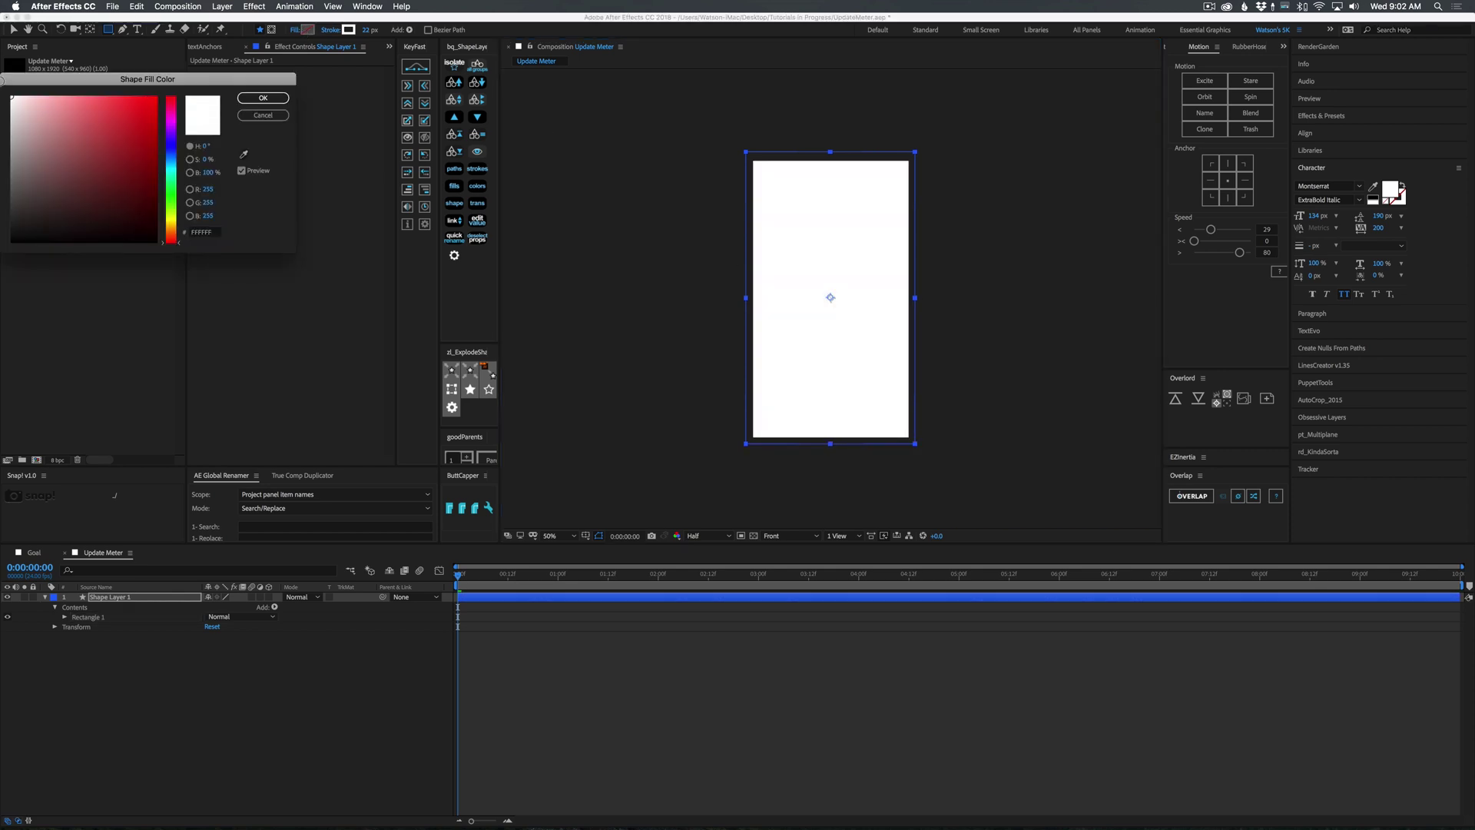
key("Return")
left_click(328, 31)
left_click(16, 94)
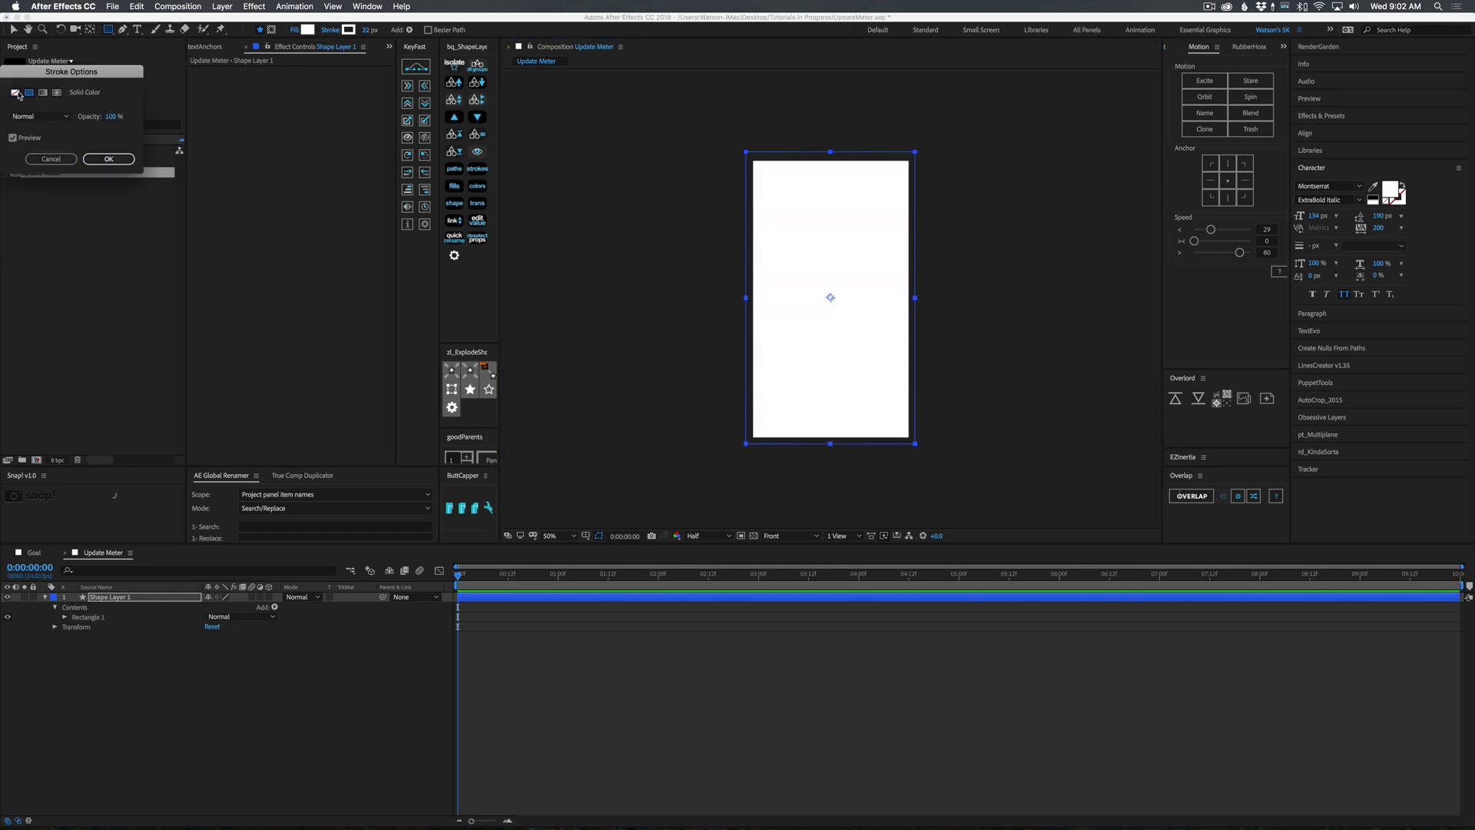
left_click(109, 160)
left_click(242, 644)
Step: Add a Gradient Overlay layer style to the rectangle's shape layer
left_click(123, 597)
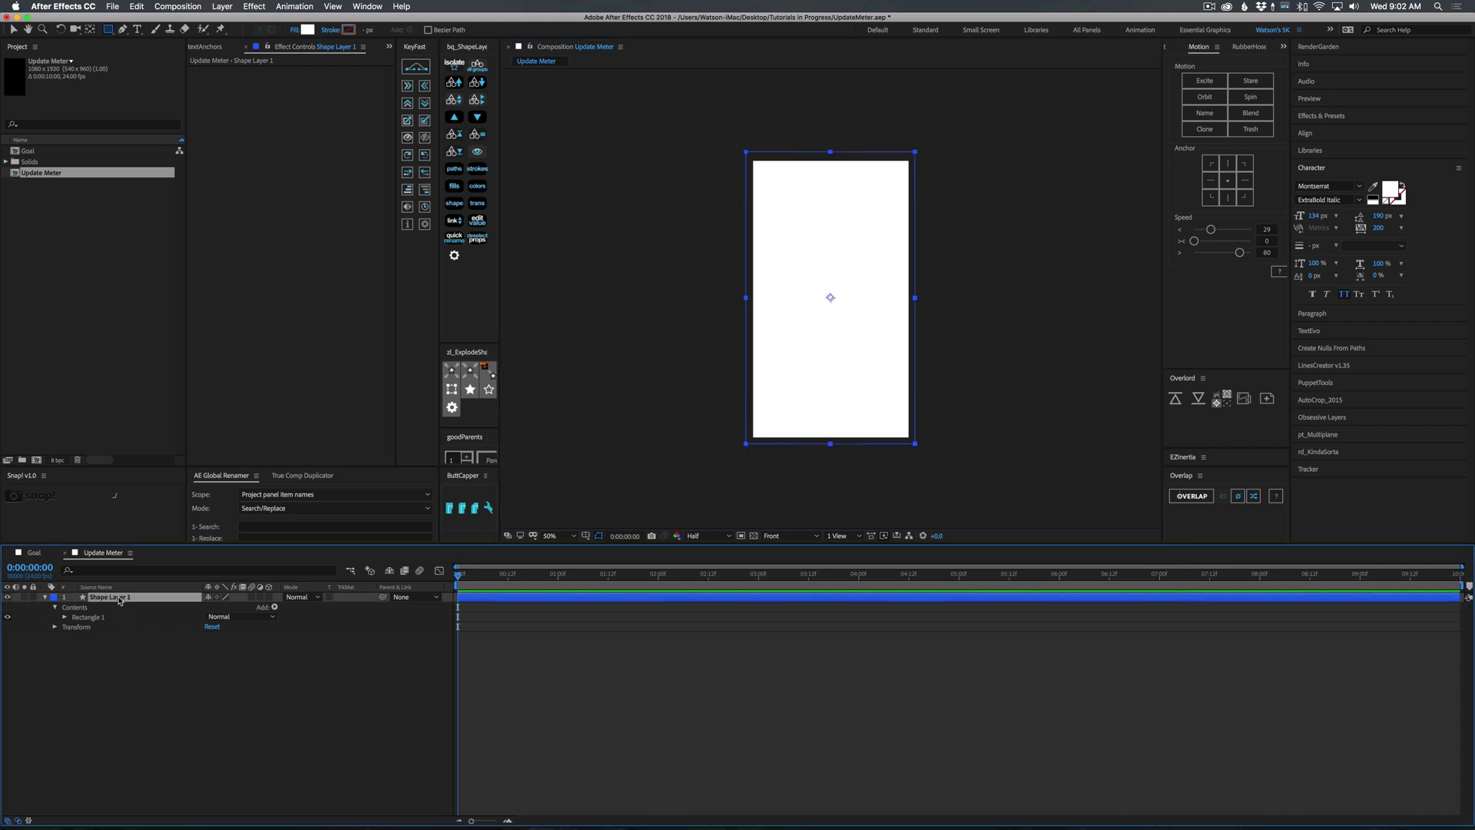
right_click(125, 598)
mouse_move(223, 668)
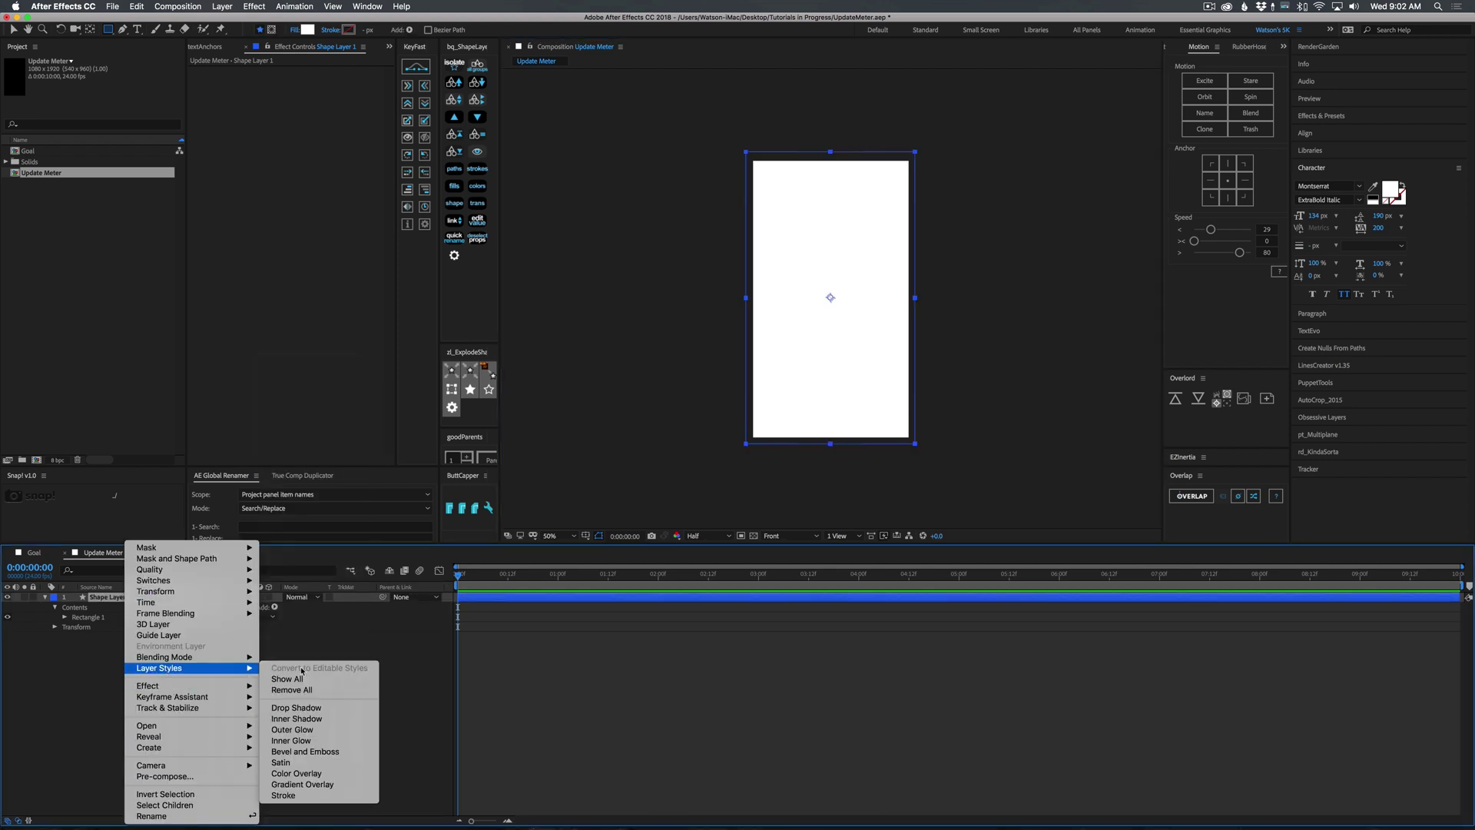
left_click(301, 785)
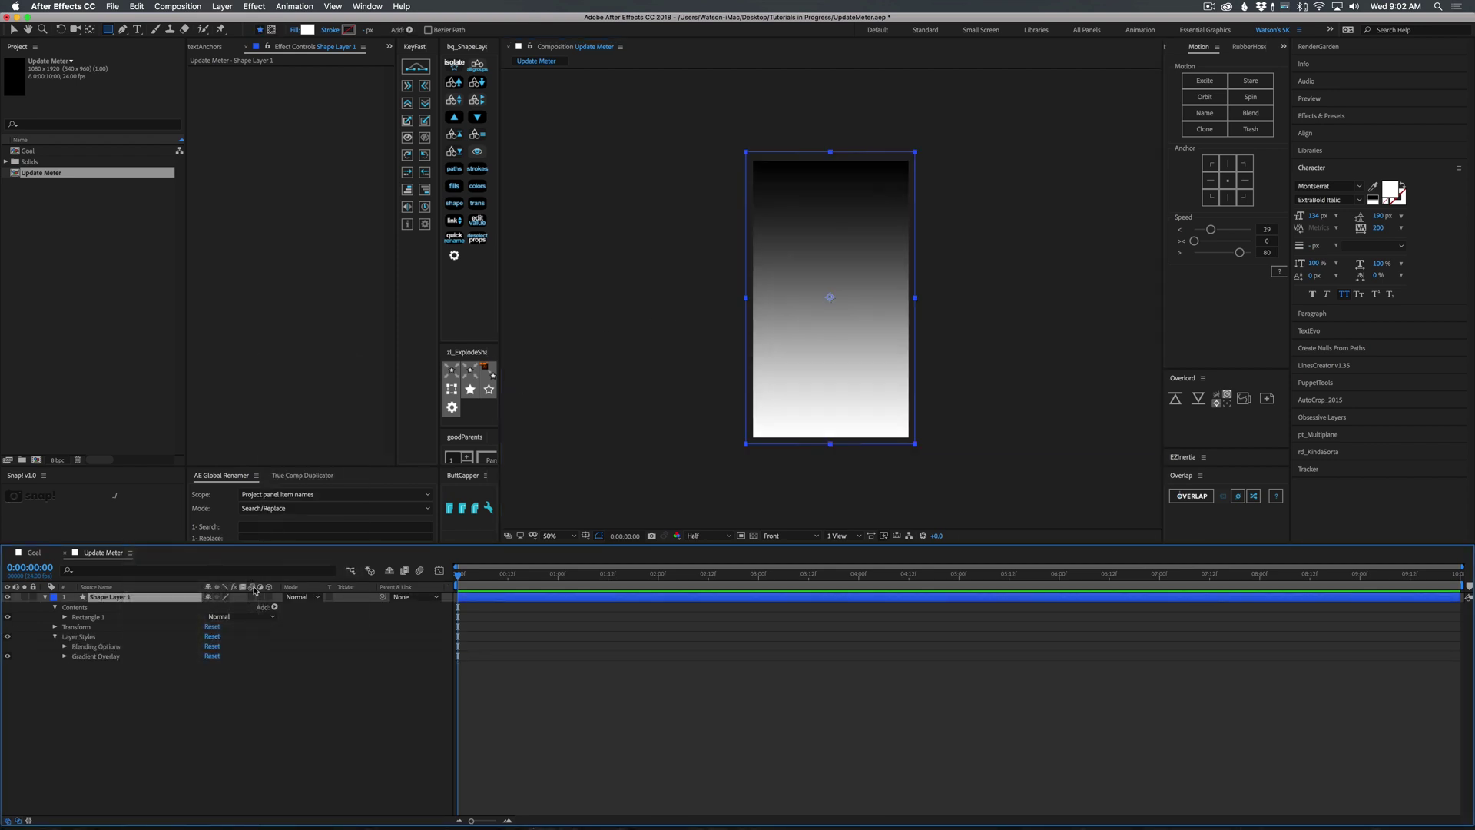
left_click(65, 657)
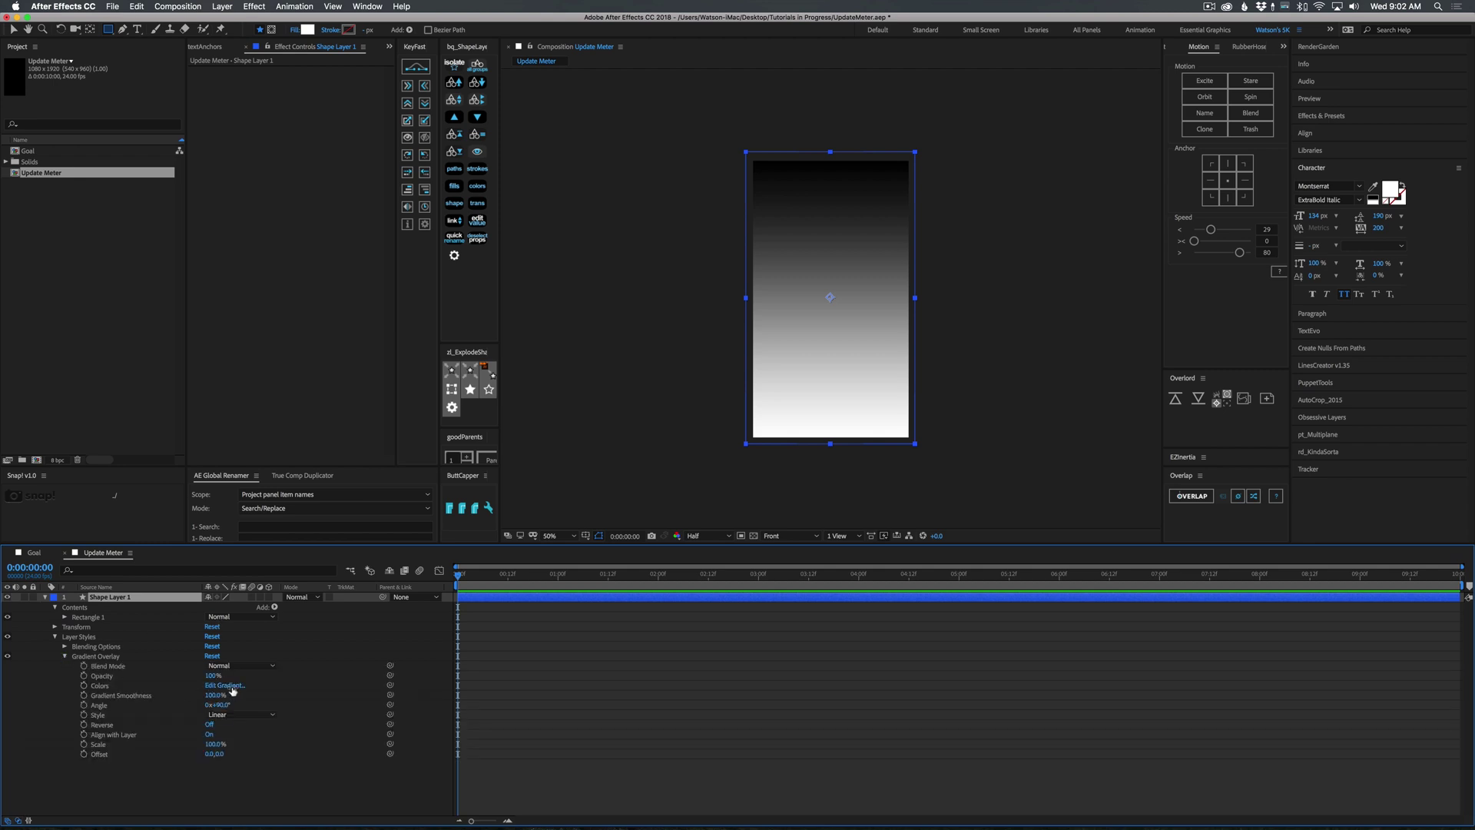
left_click(231, 686)
key("Return")
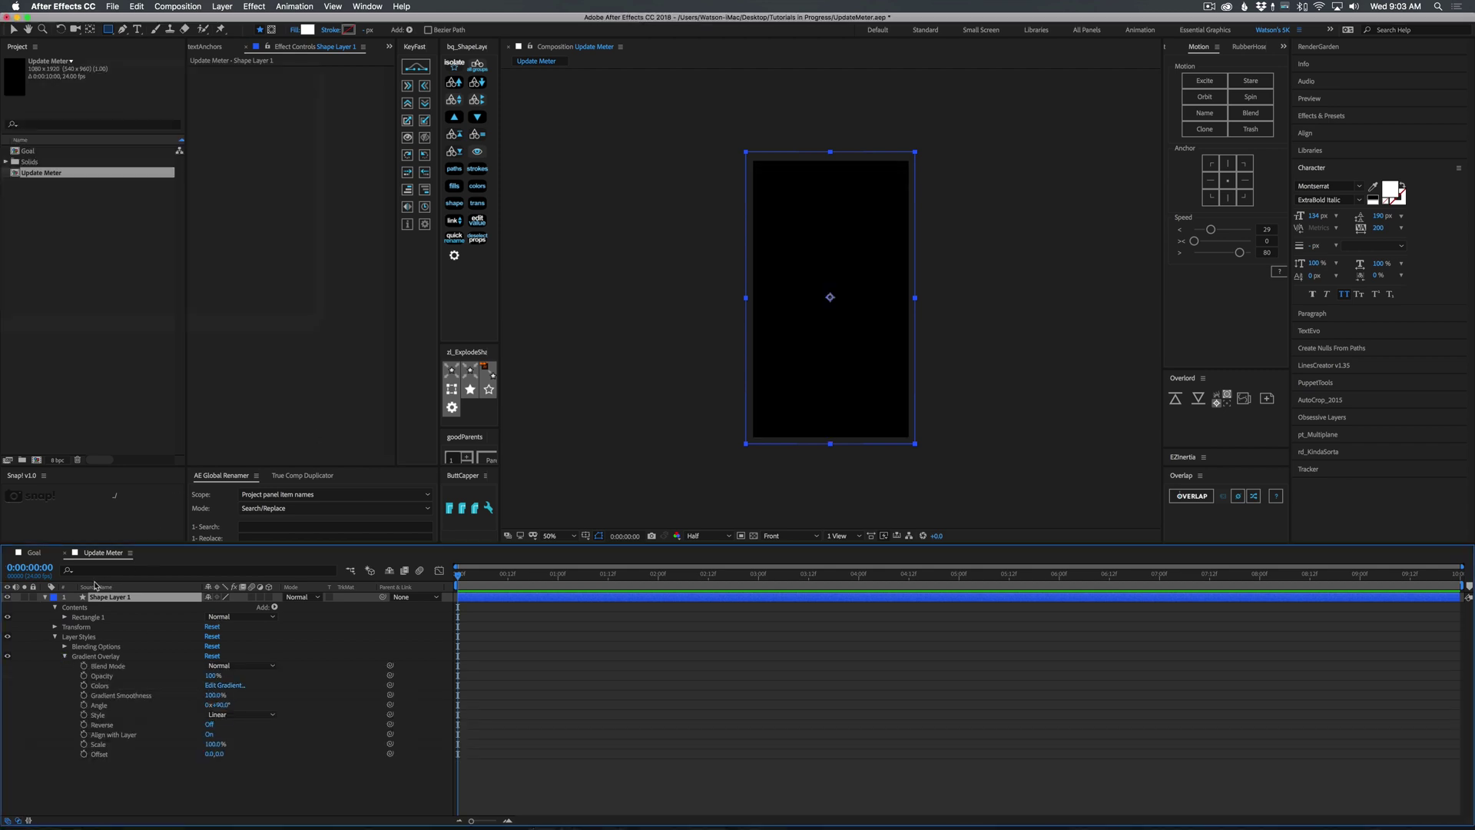
Step: Copy the Layer Styles from Shape Layer 1 in the Goal composition and paste them onto the Update Meter rectangle's layer
left_click(34, 553)
left_click(109, 735)
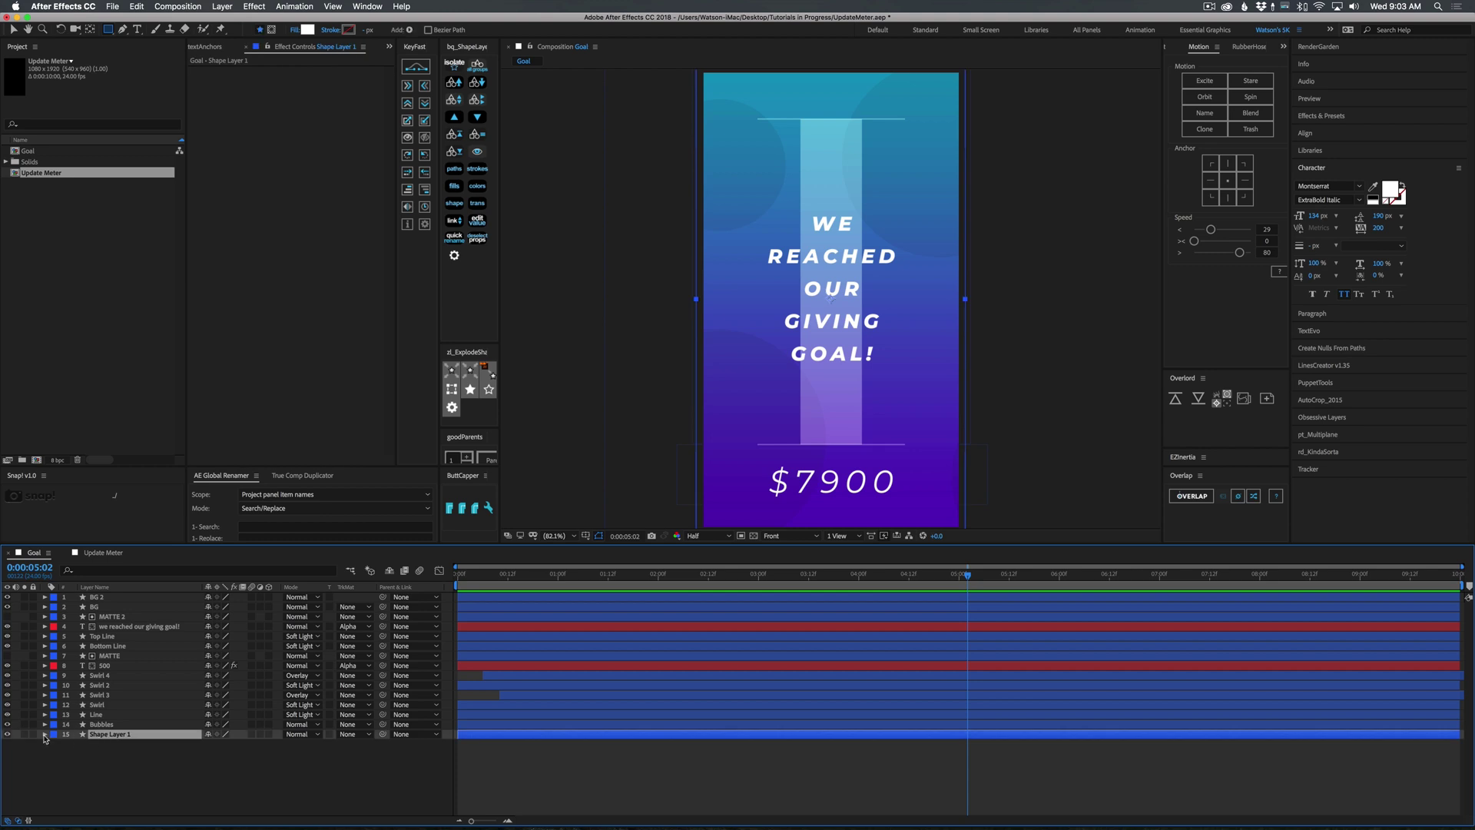
left_click(44, 734)
left_click(79, 764)
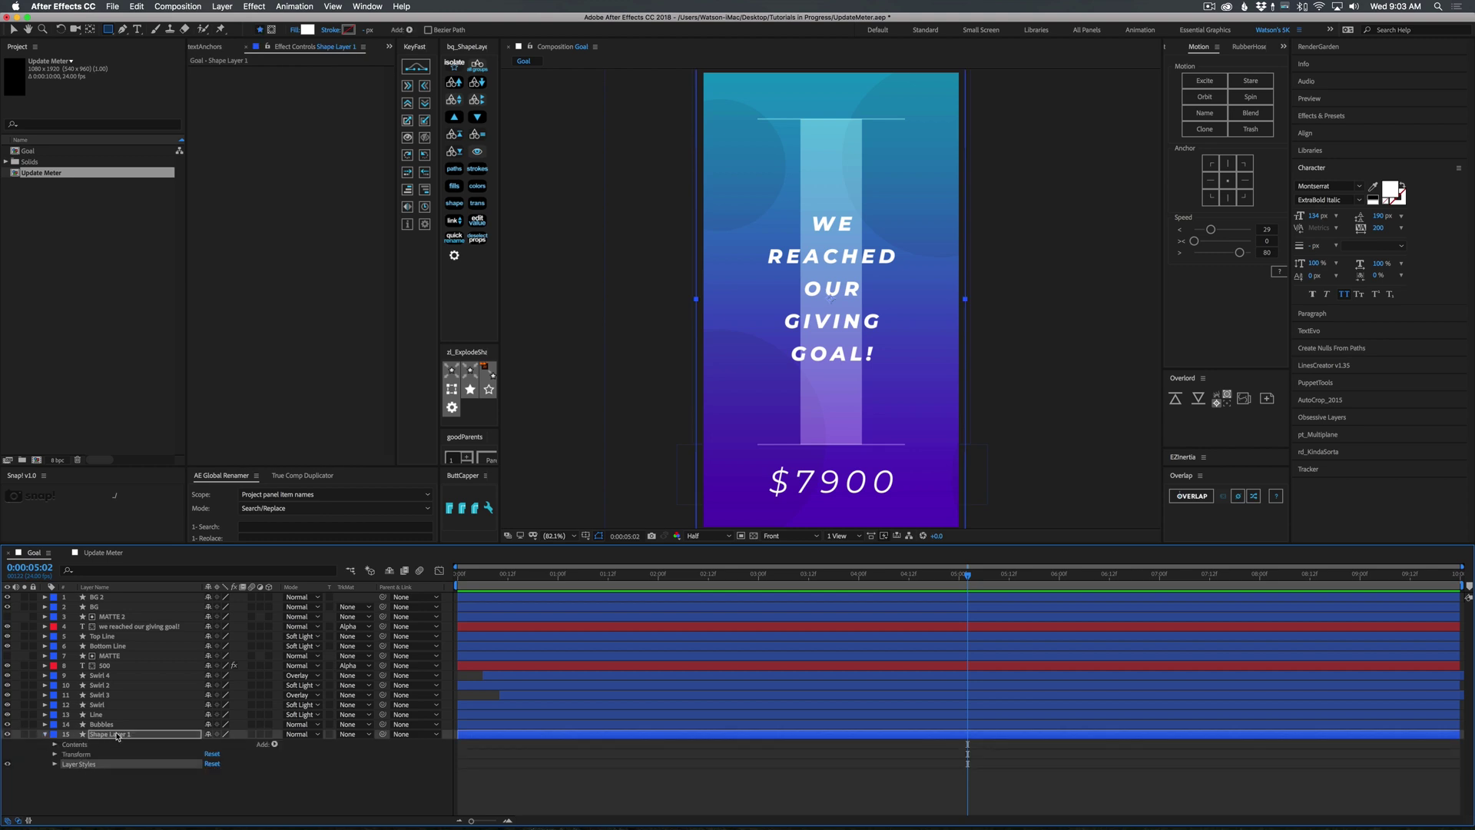
left_click(107, 553)
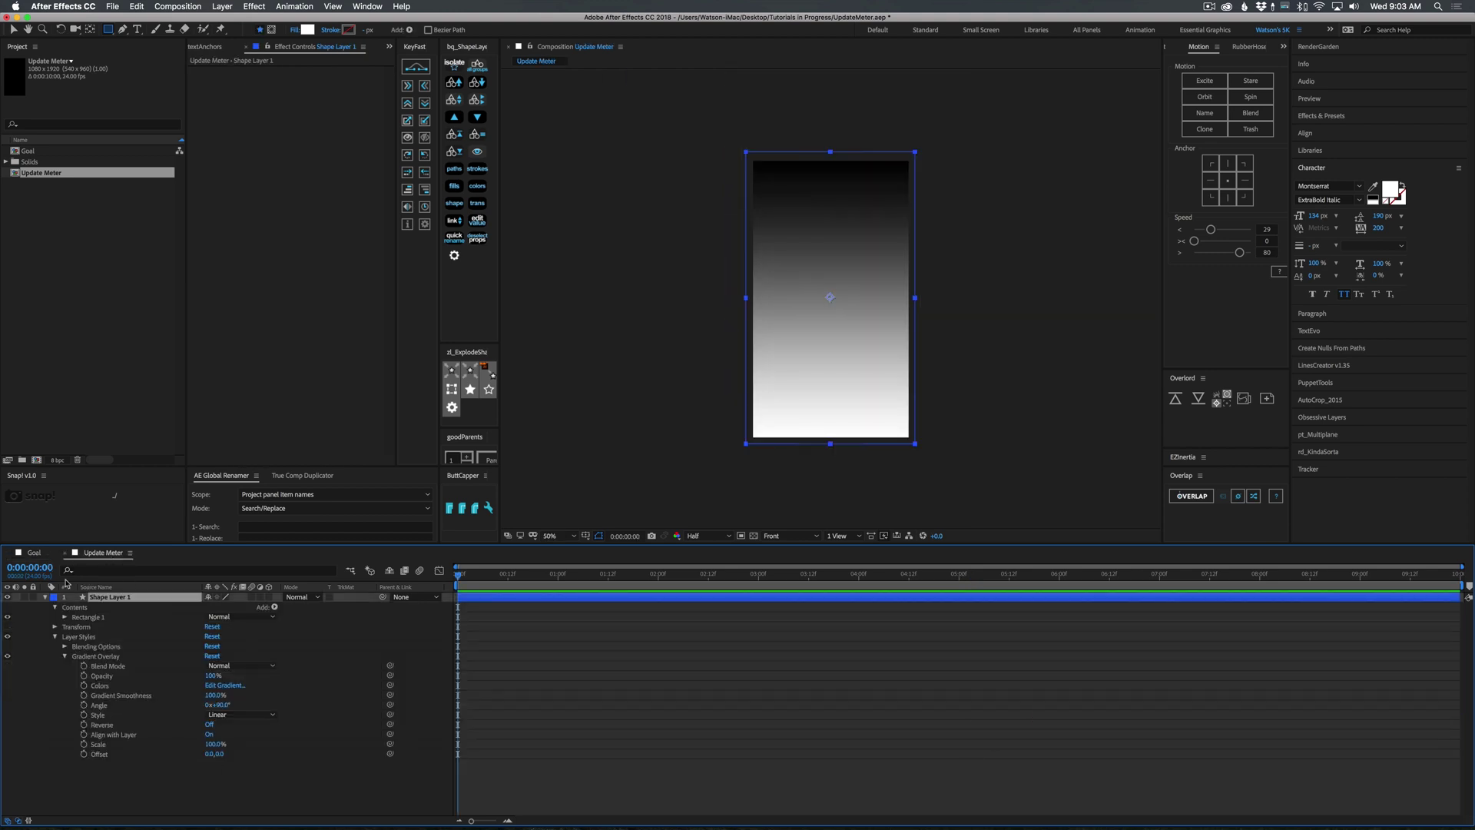
left_click(79, 637)
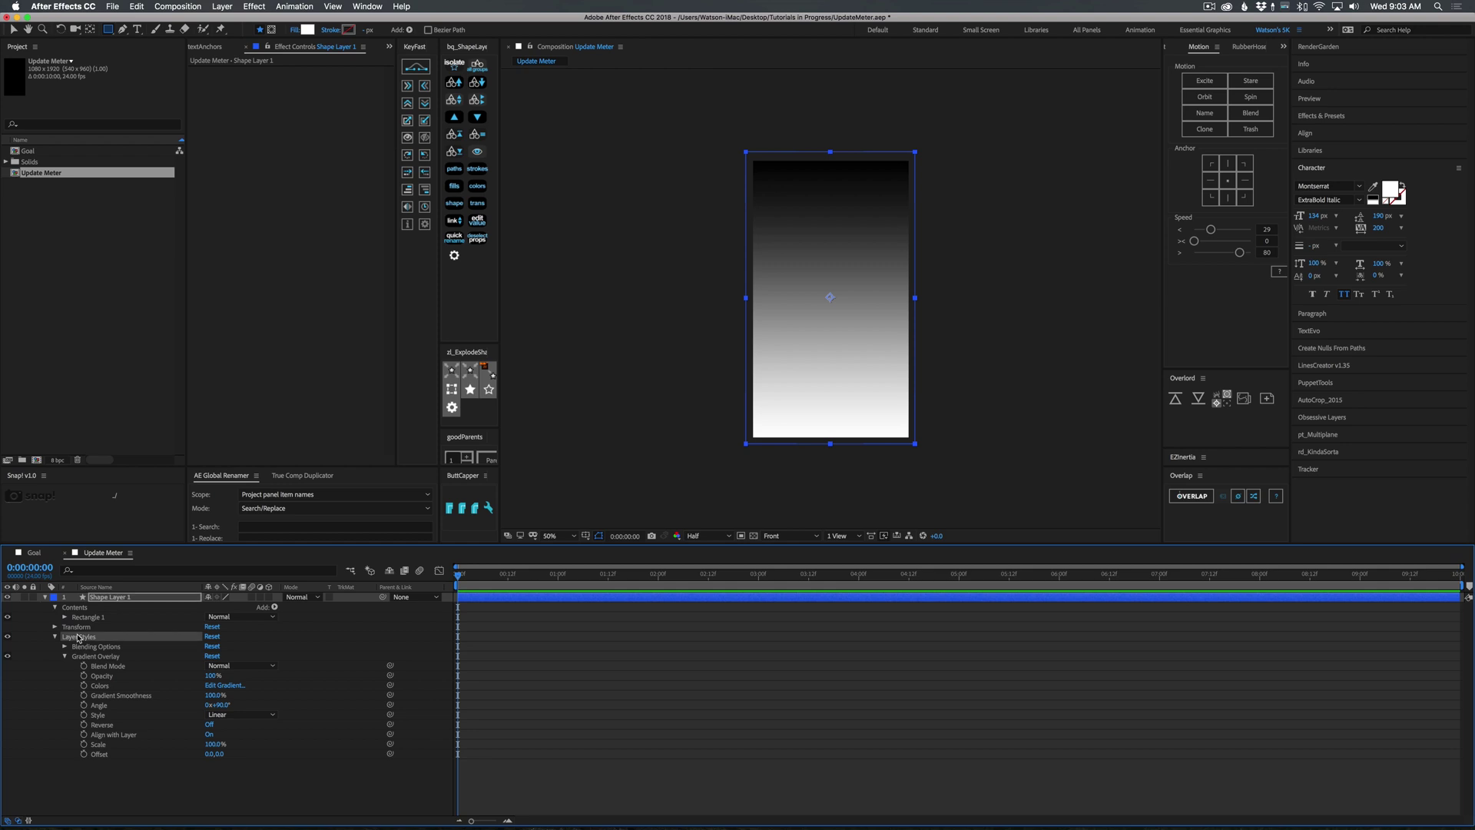
key("super+v")
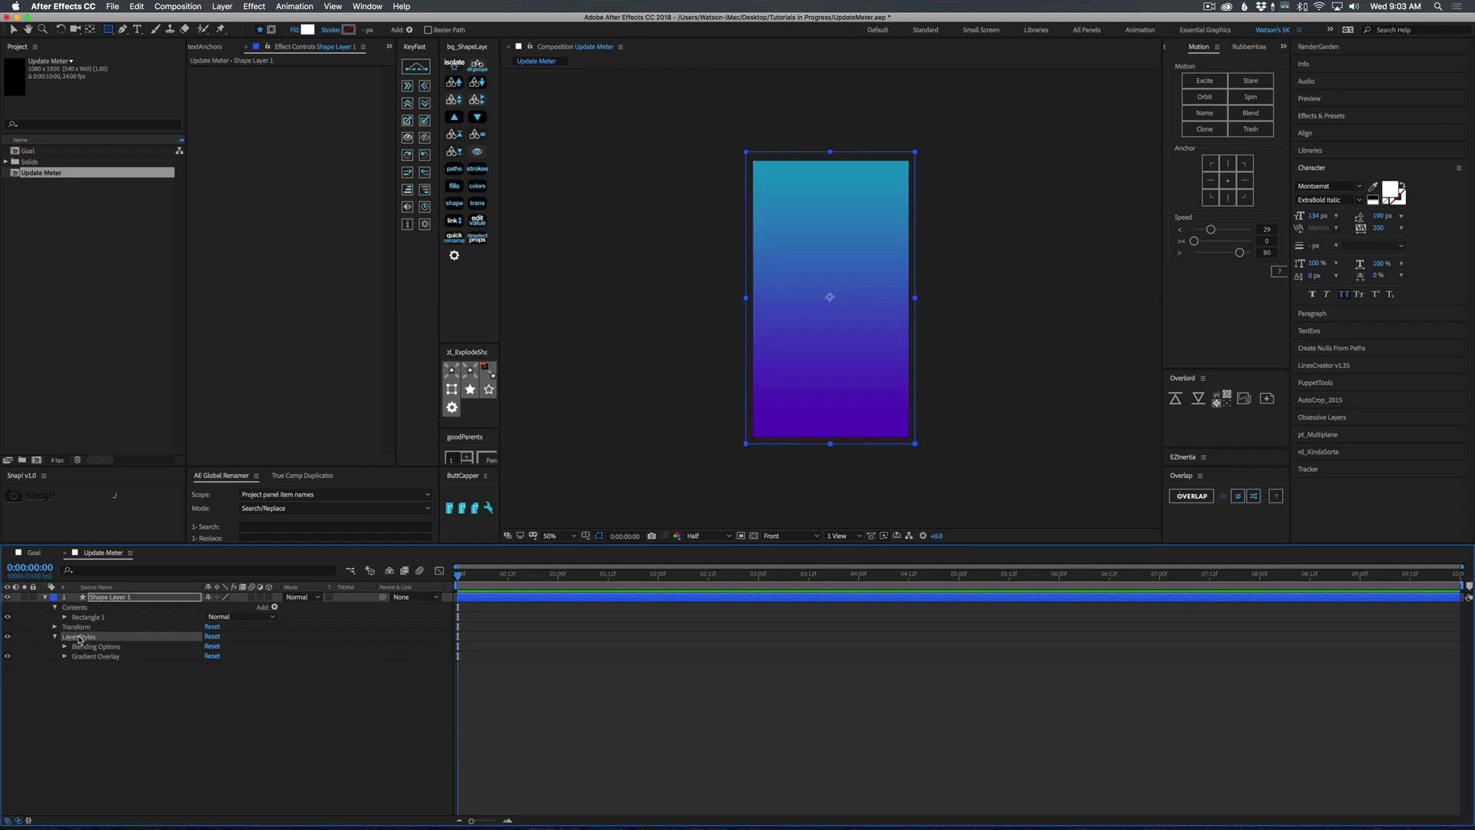
Step: Collapse the rectangle's shape layer, rename it BG and leave it deselected
left_click(624, 700)
left_click(44, 598)
left_click(96, 598)
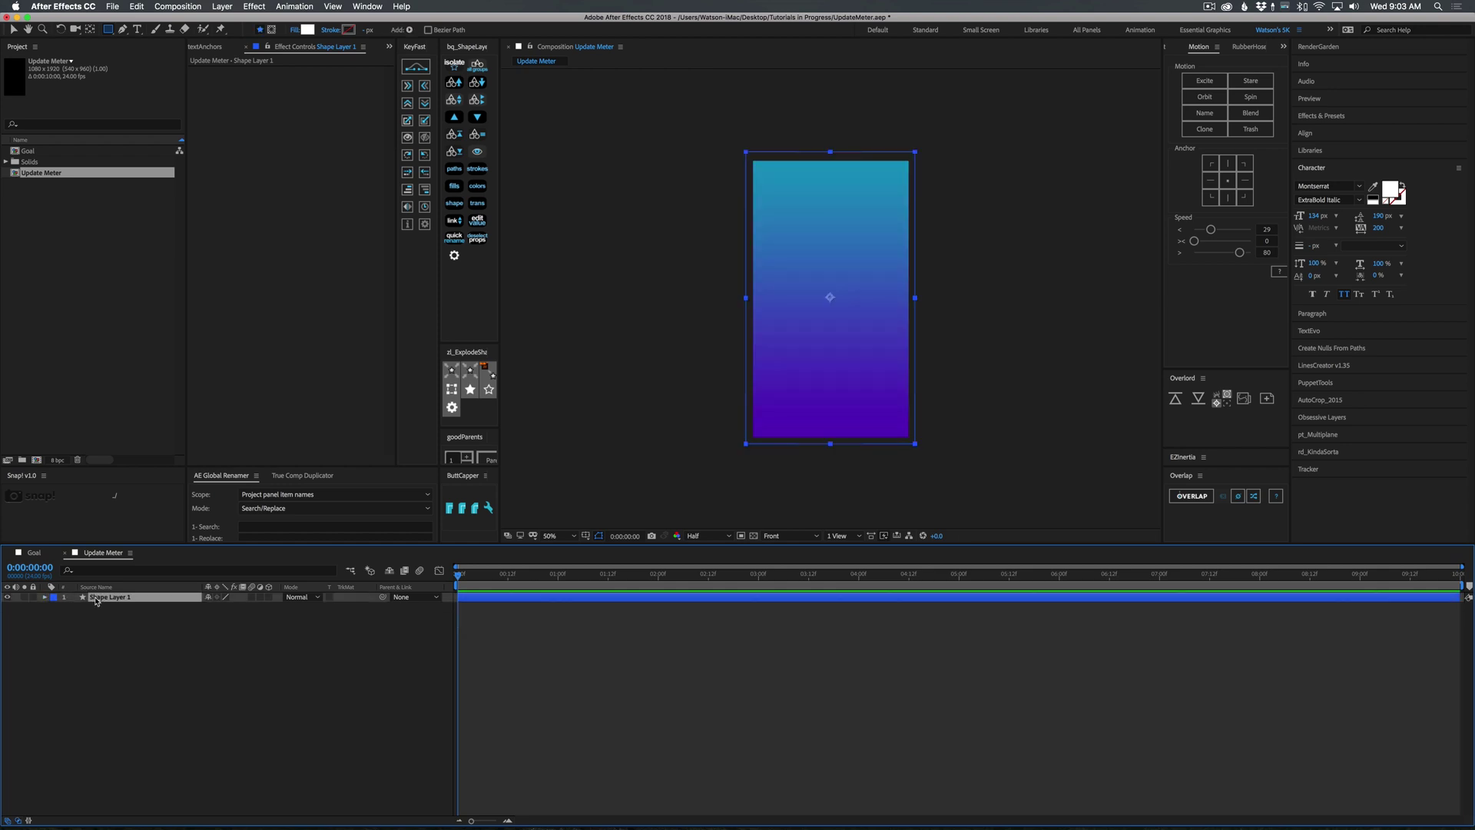
key("Return")
type("BG")
key("Return")
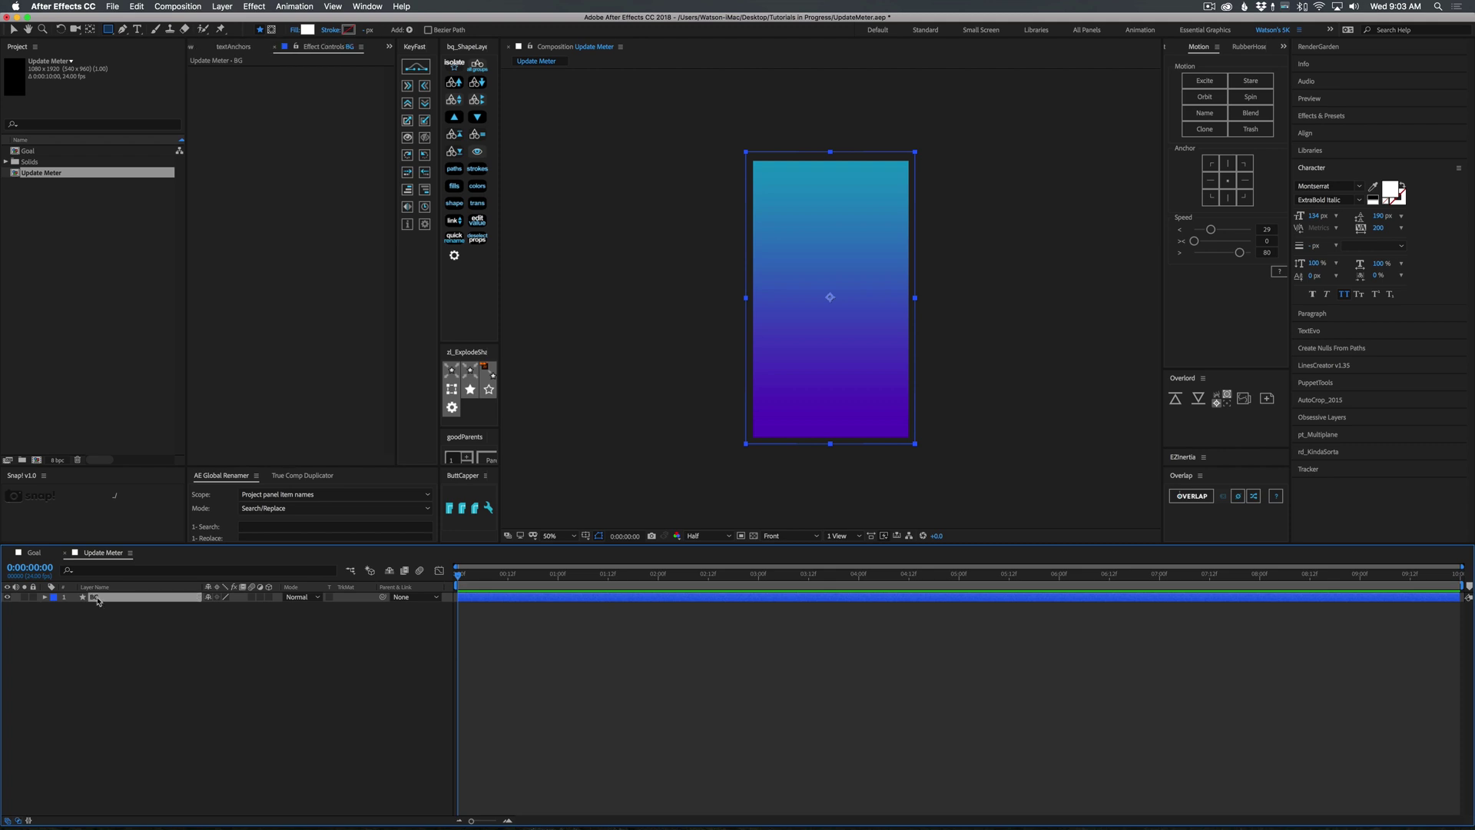
left_click(112, 613)
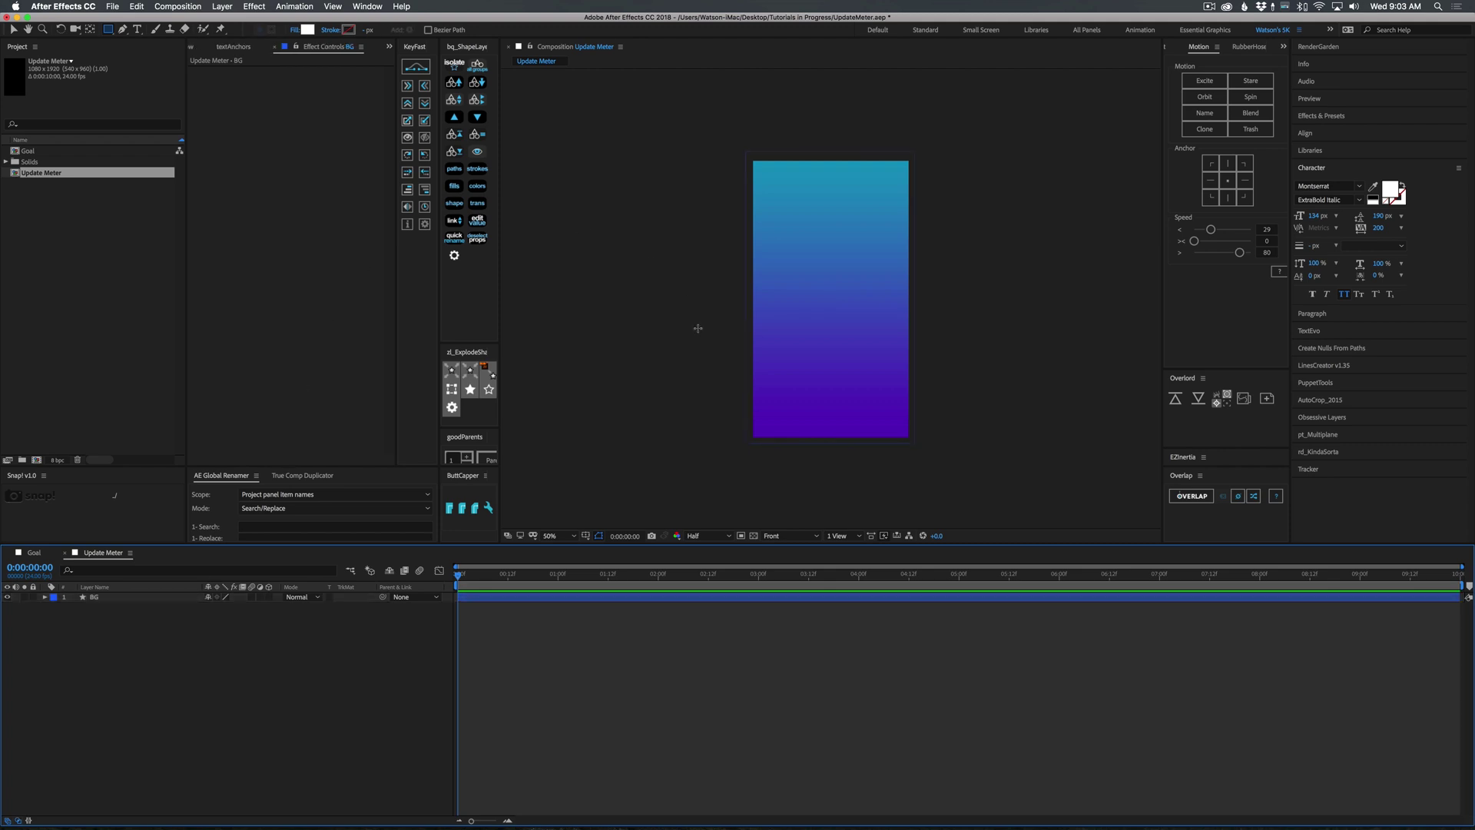
Step: Show the proportional grid and use the Pen tool to draw a vertical centre line from the lowest horizontal gridline to the highest
left_click(587, 535)
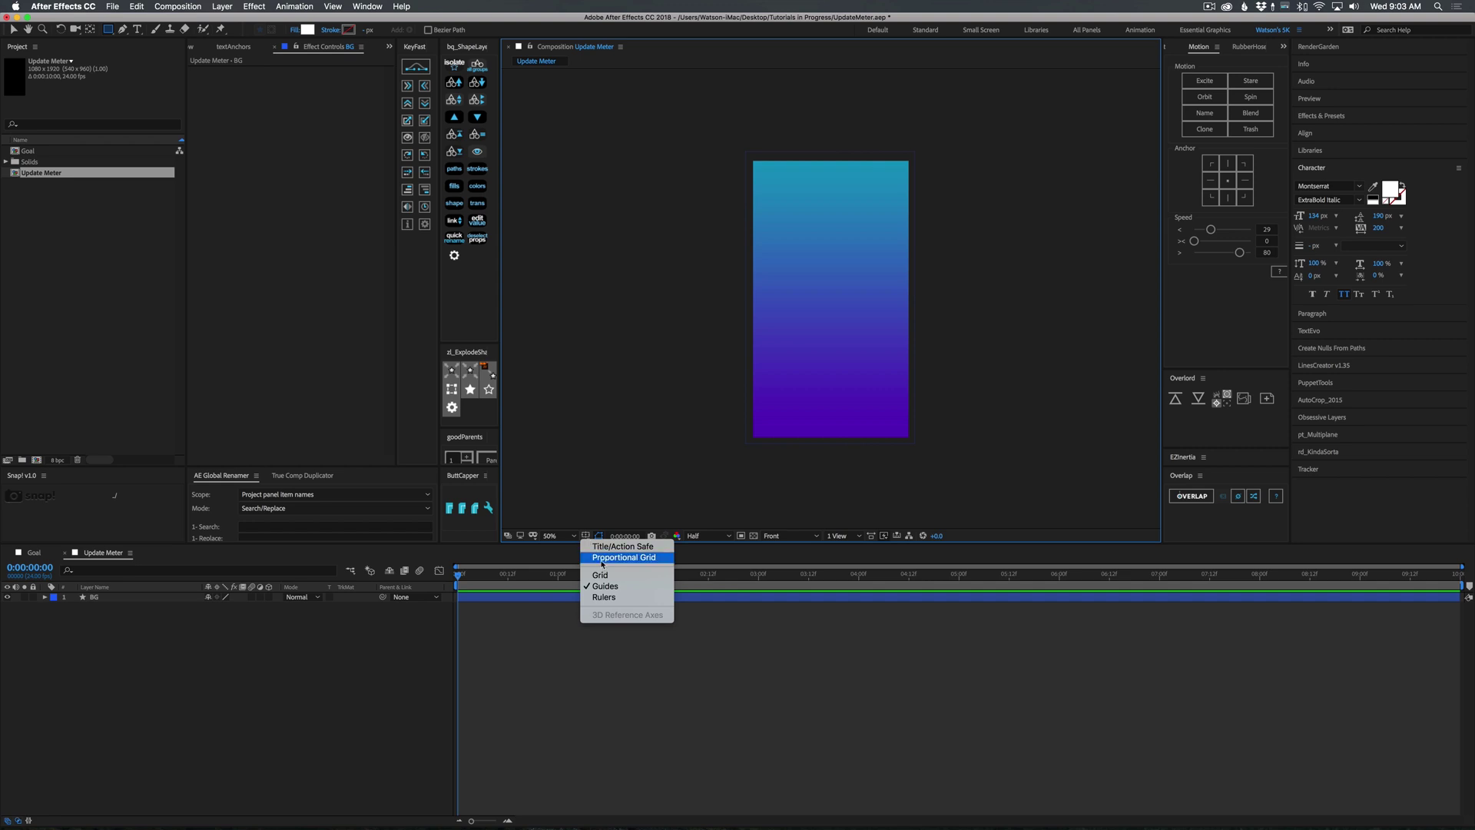
left_click(607, 560)
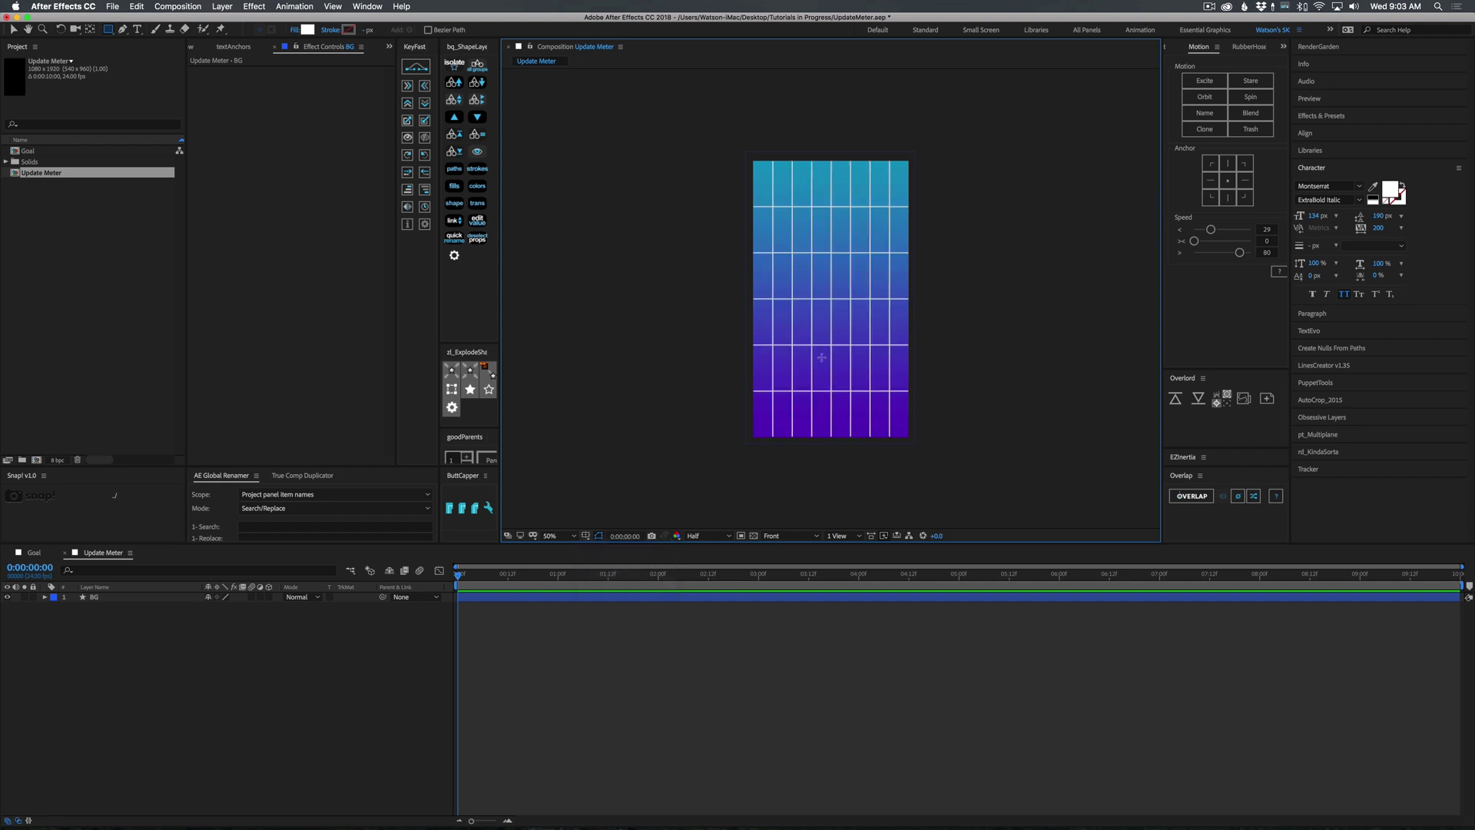
left_click(122, 30)
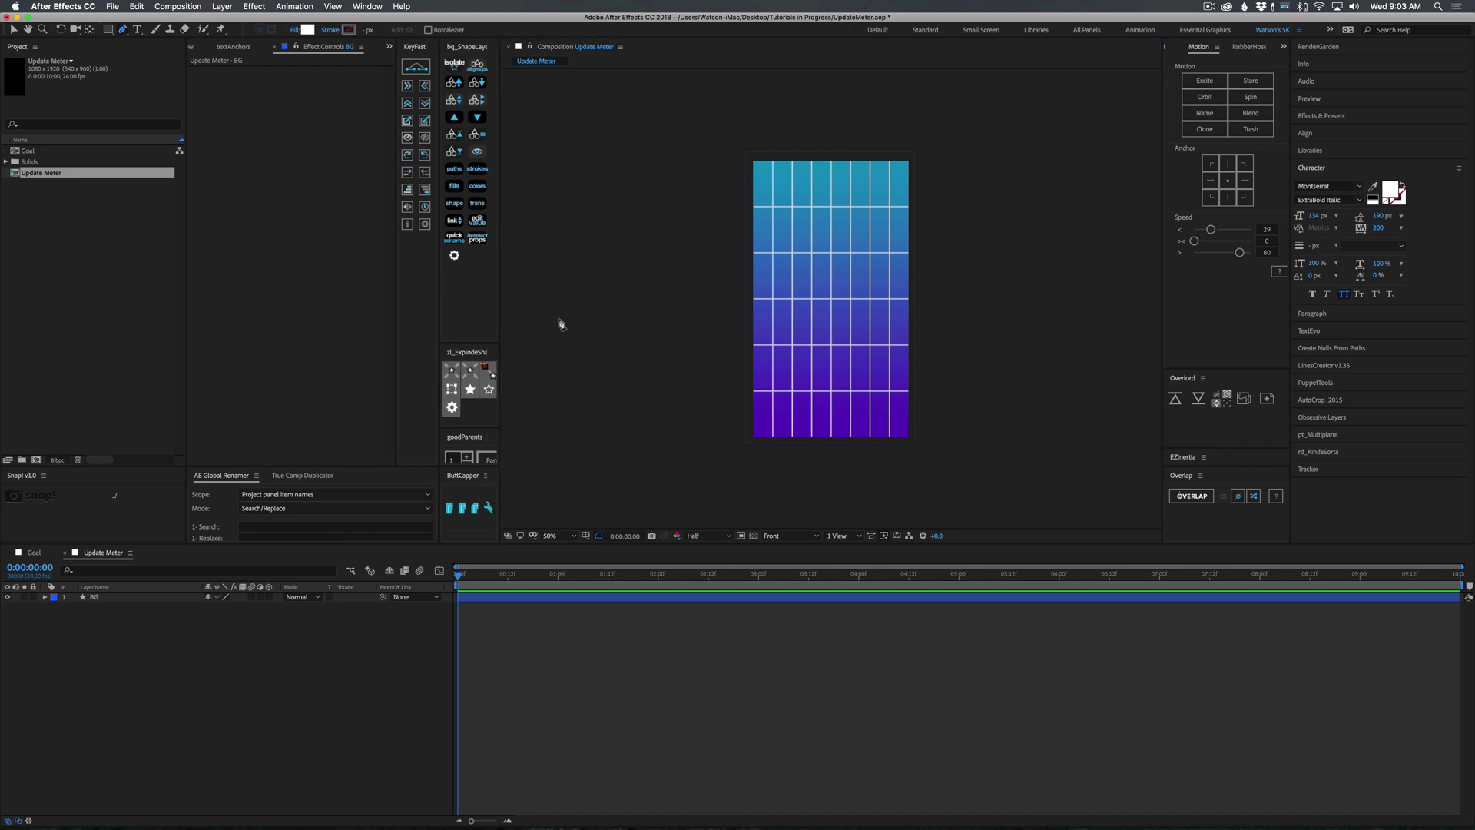
left_click(830, 391)
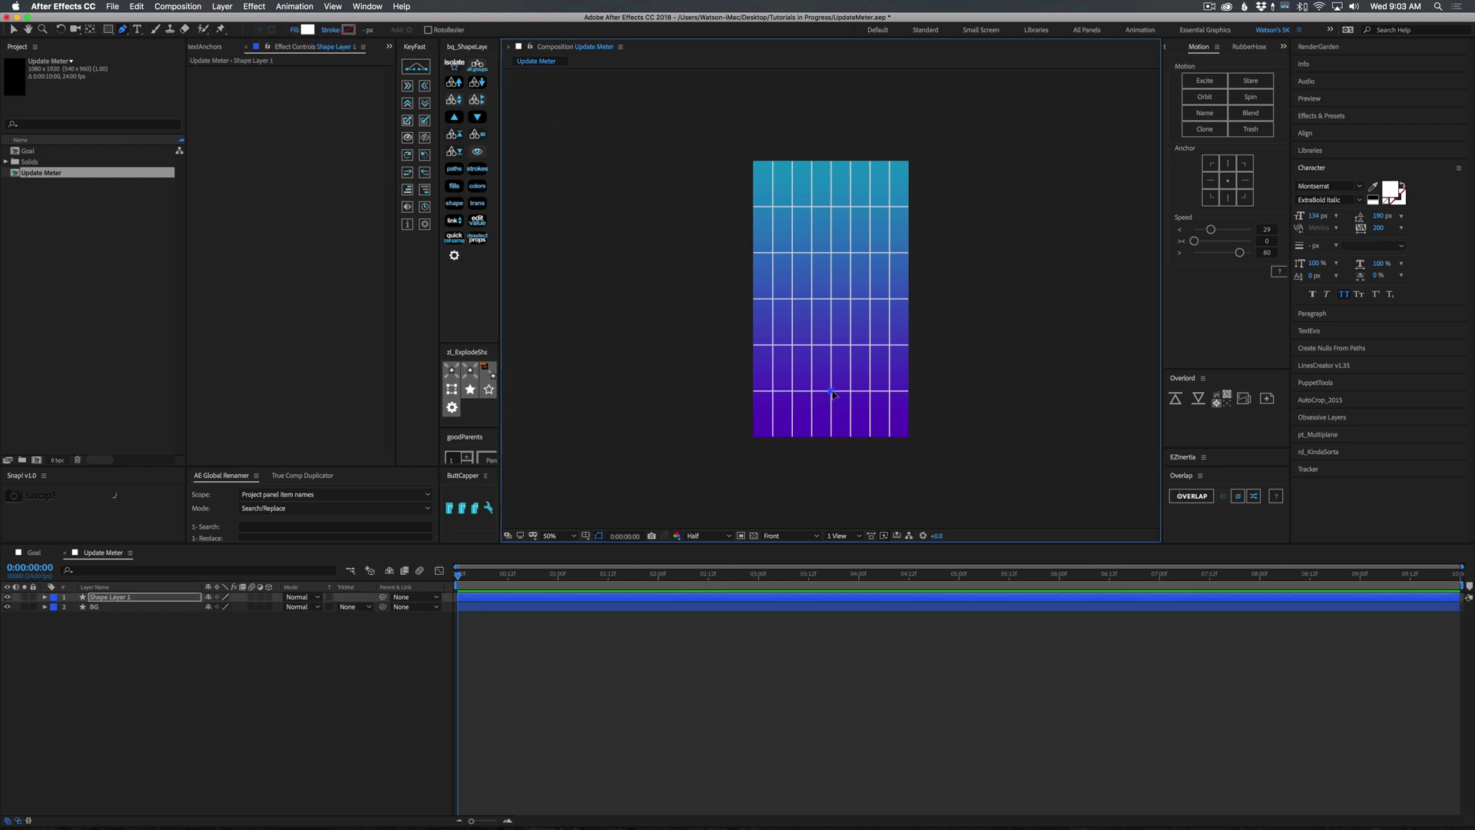
left_click(831, 206)
Step: Hide the proportional grid and switch back to the Selection tool
left_click(653, 594)
left_click(585, 535)
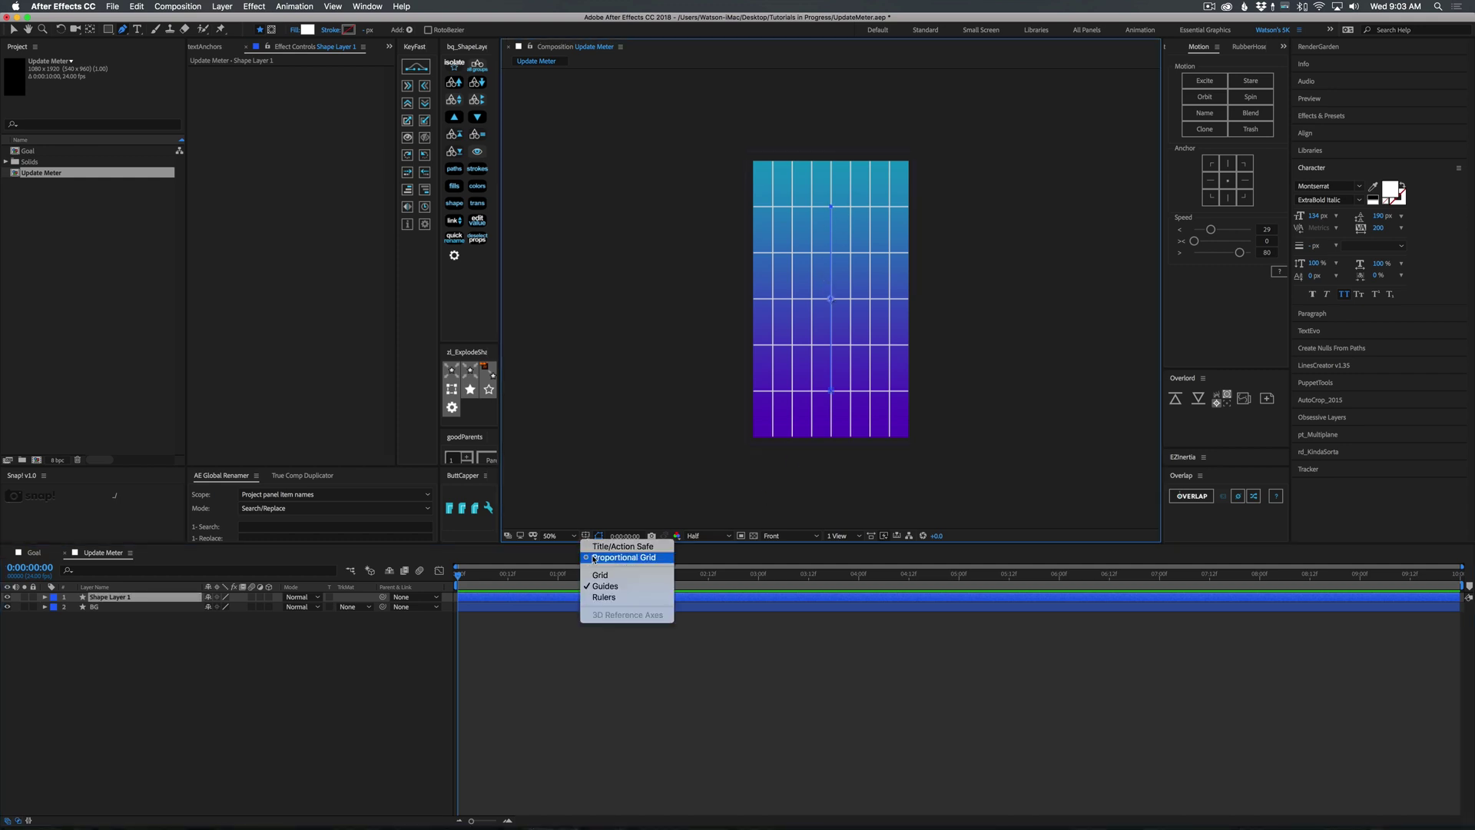
left_click(599, 565)
key("v")
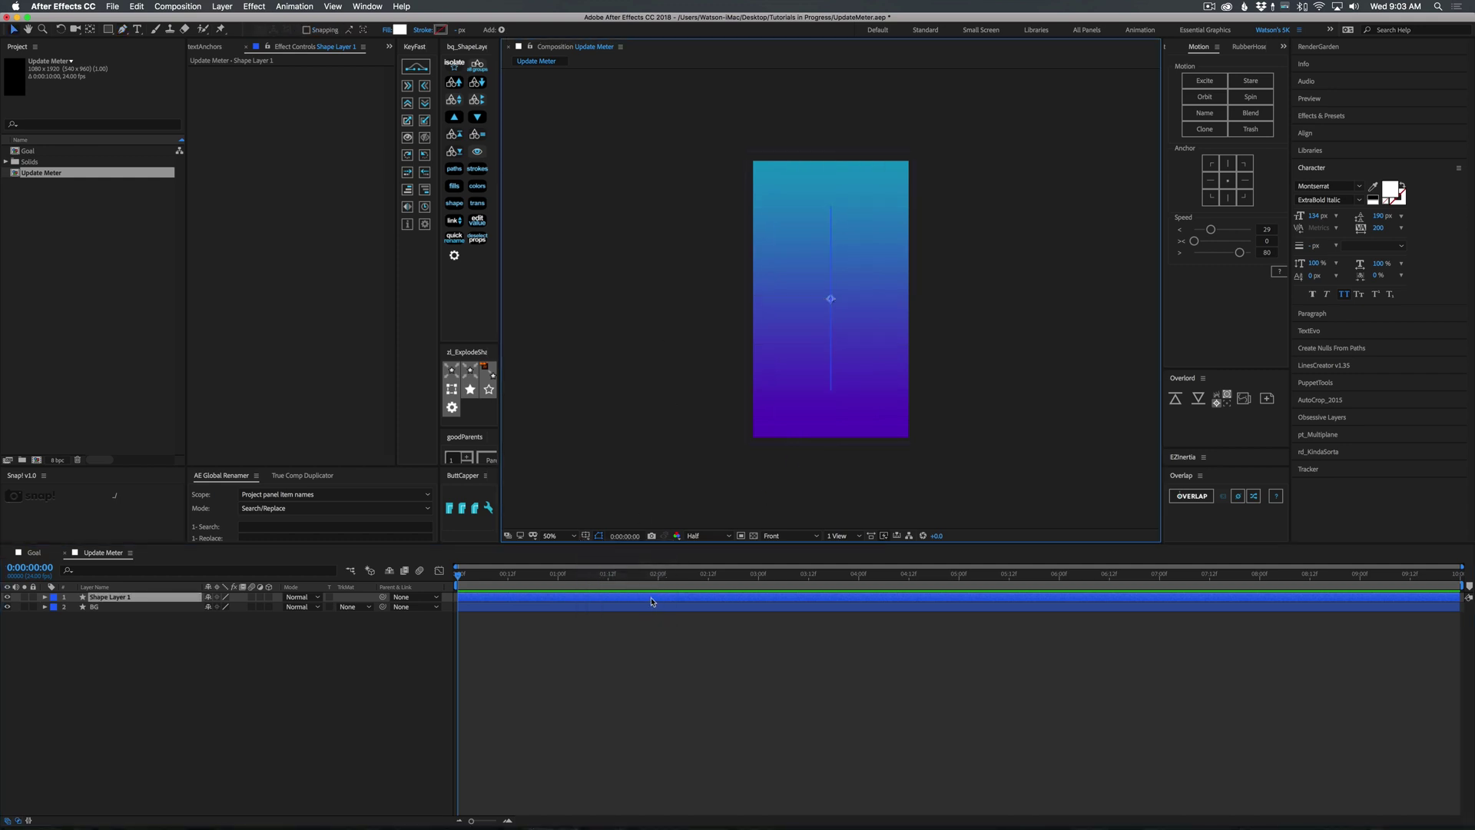
left_click(639, 558)
Step: Set the vertical line's fill to None and give it a solid colour stroke
left_click(389, 29)
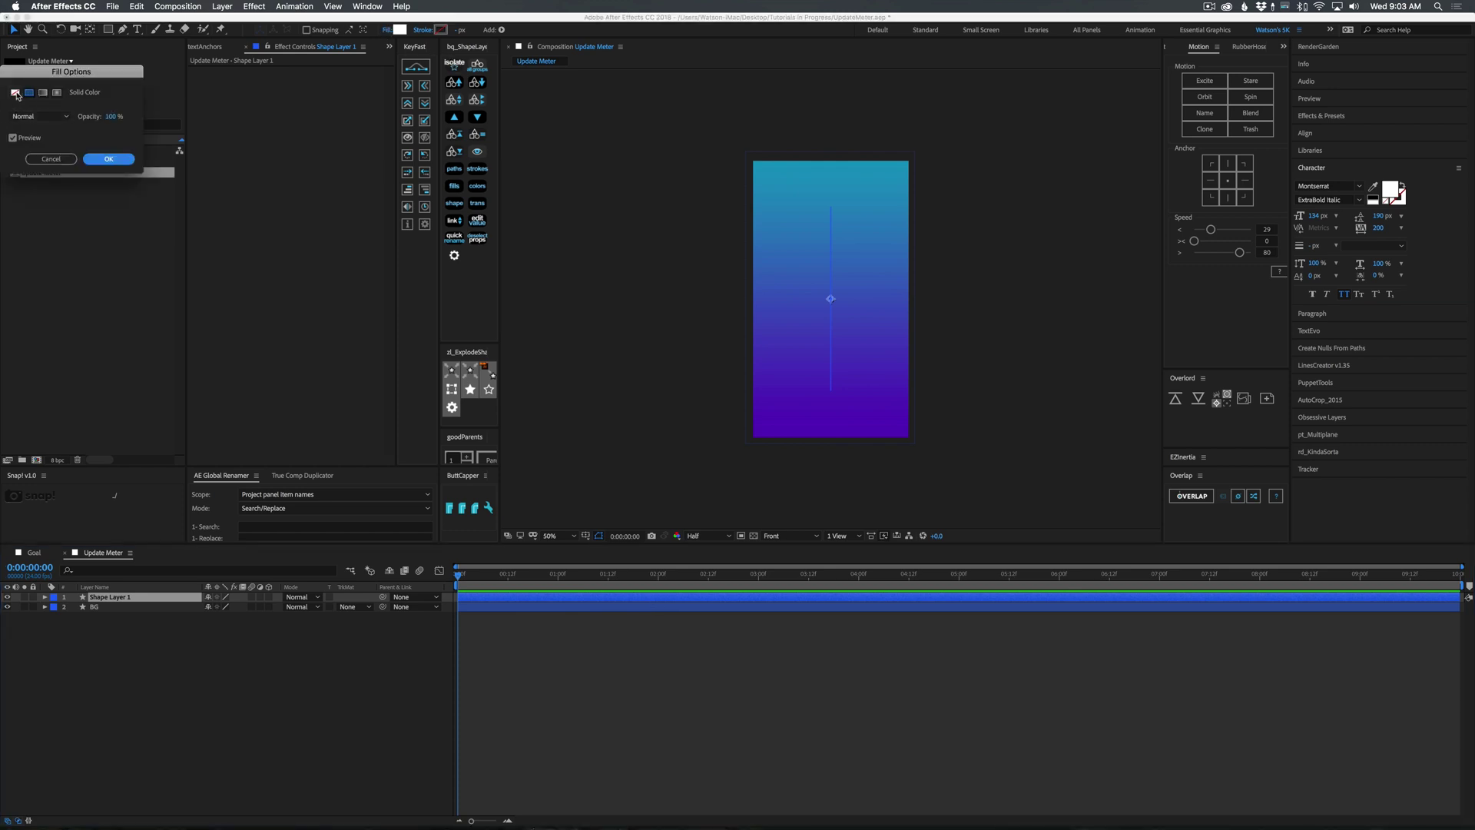
left_click(18, 100)
left_click(109, 161)
left_click(421, 29)
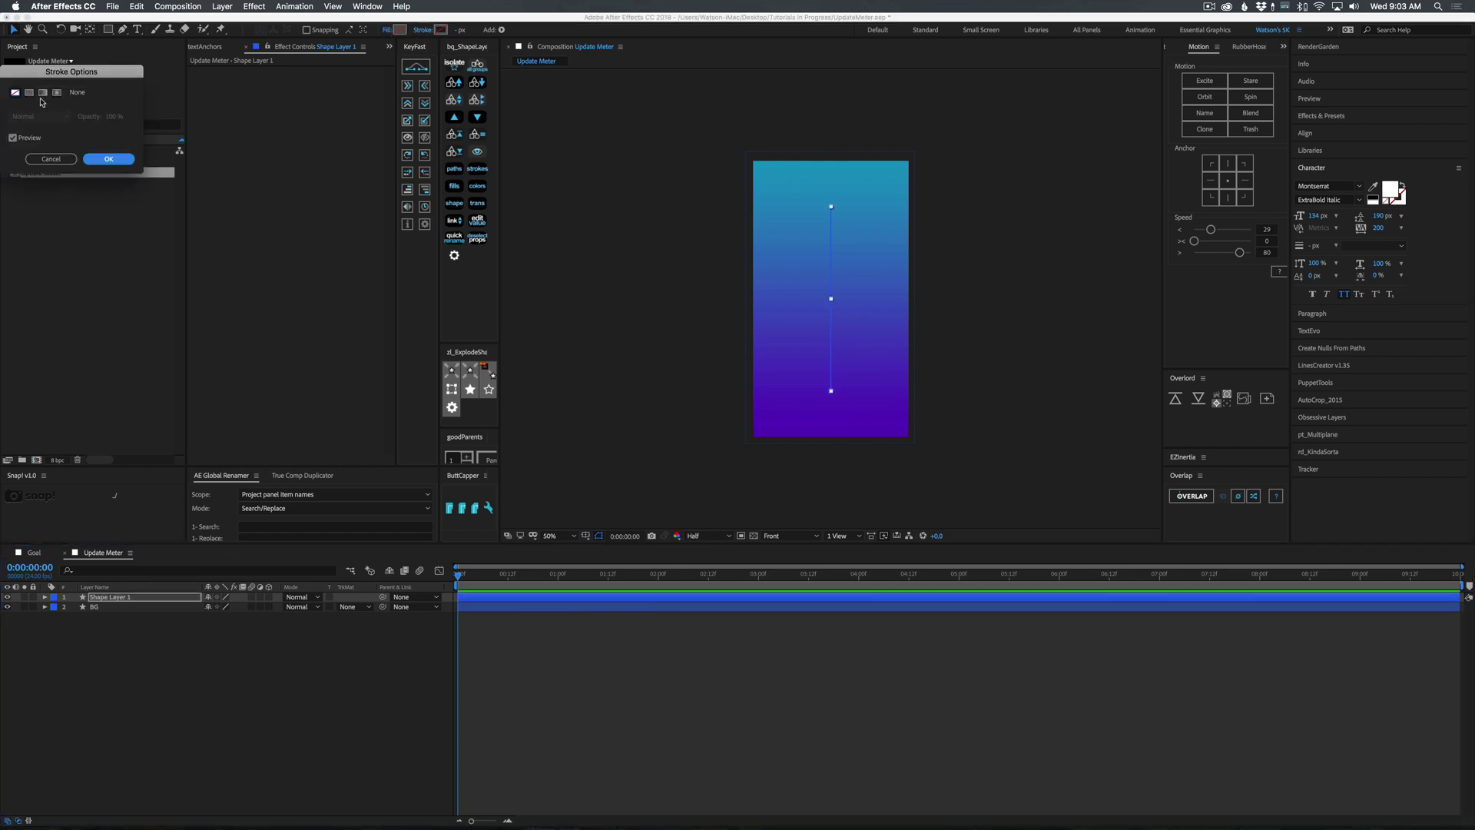
left_click(29, 92)
left_click(109, 158)
Step: Set the vertical line's stroke width to 260 px to turn it into a wide bar
left_click(464, 29)
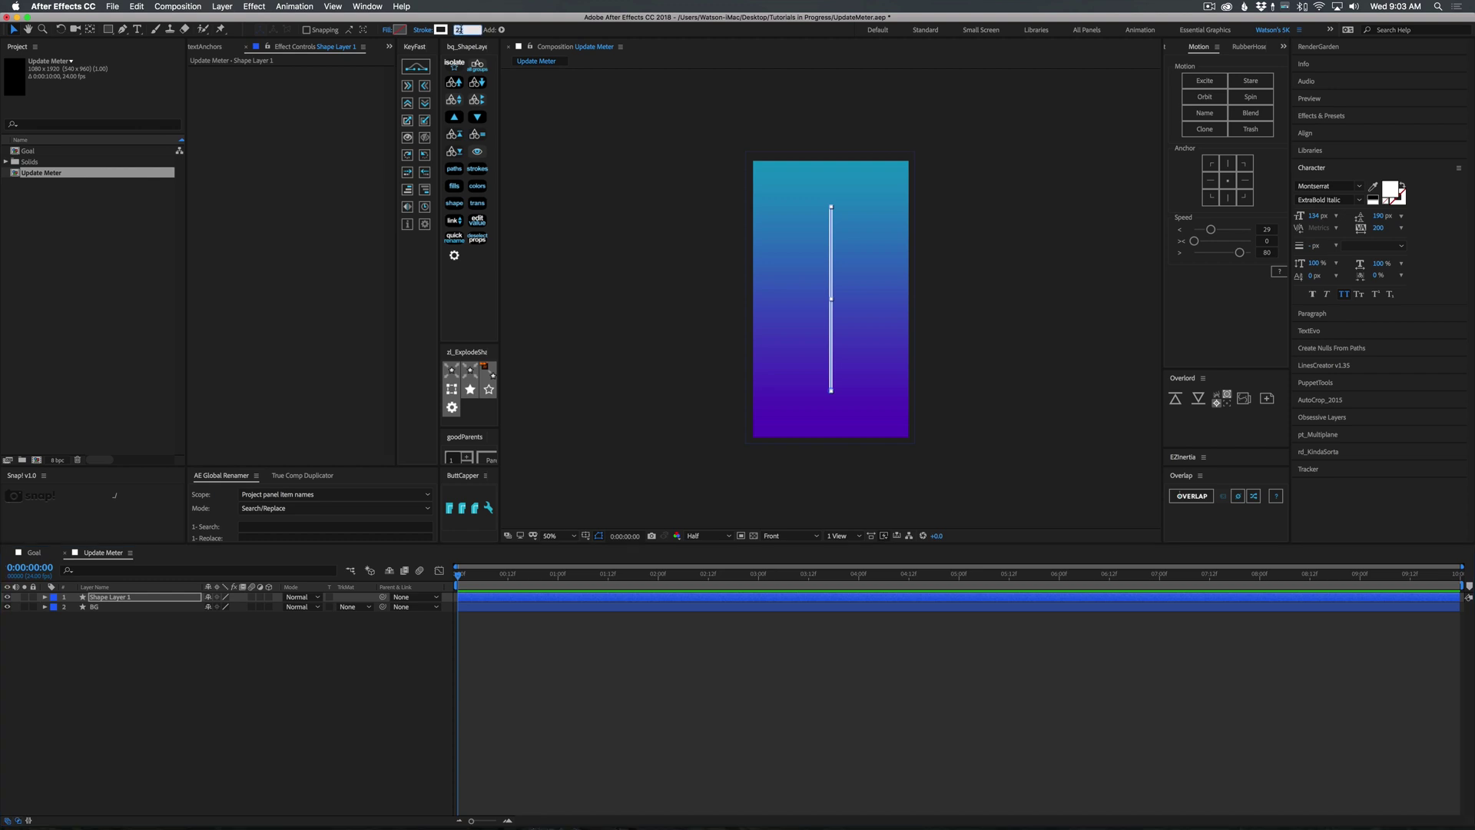
type("260")
key("Return")
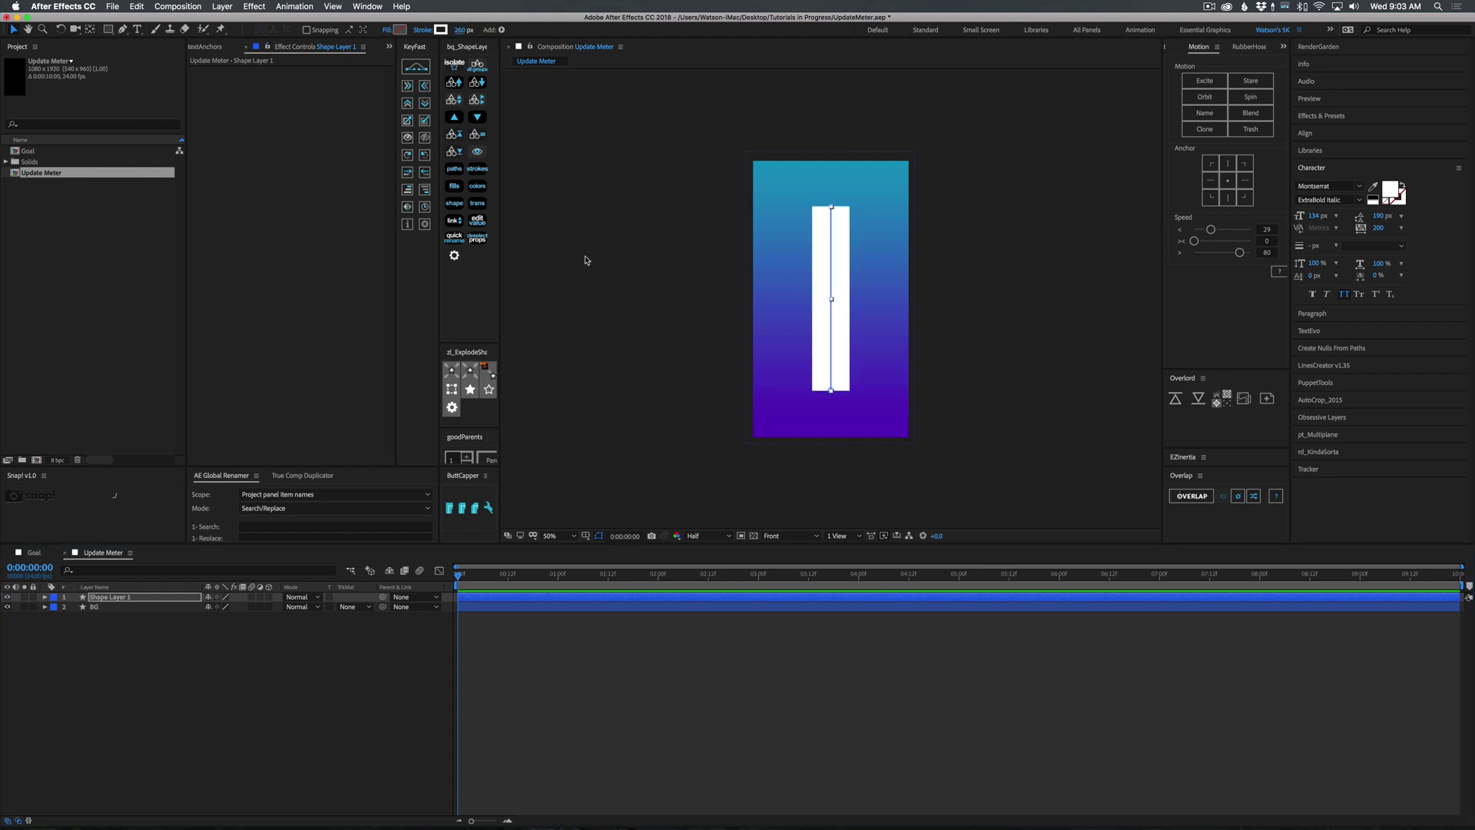
left_click(576, 667)
Step: Change the blending mode of the bar's shape layer to Soft Light
left_click(138, 599)
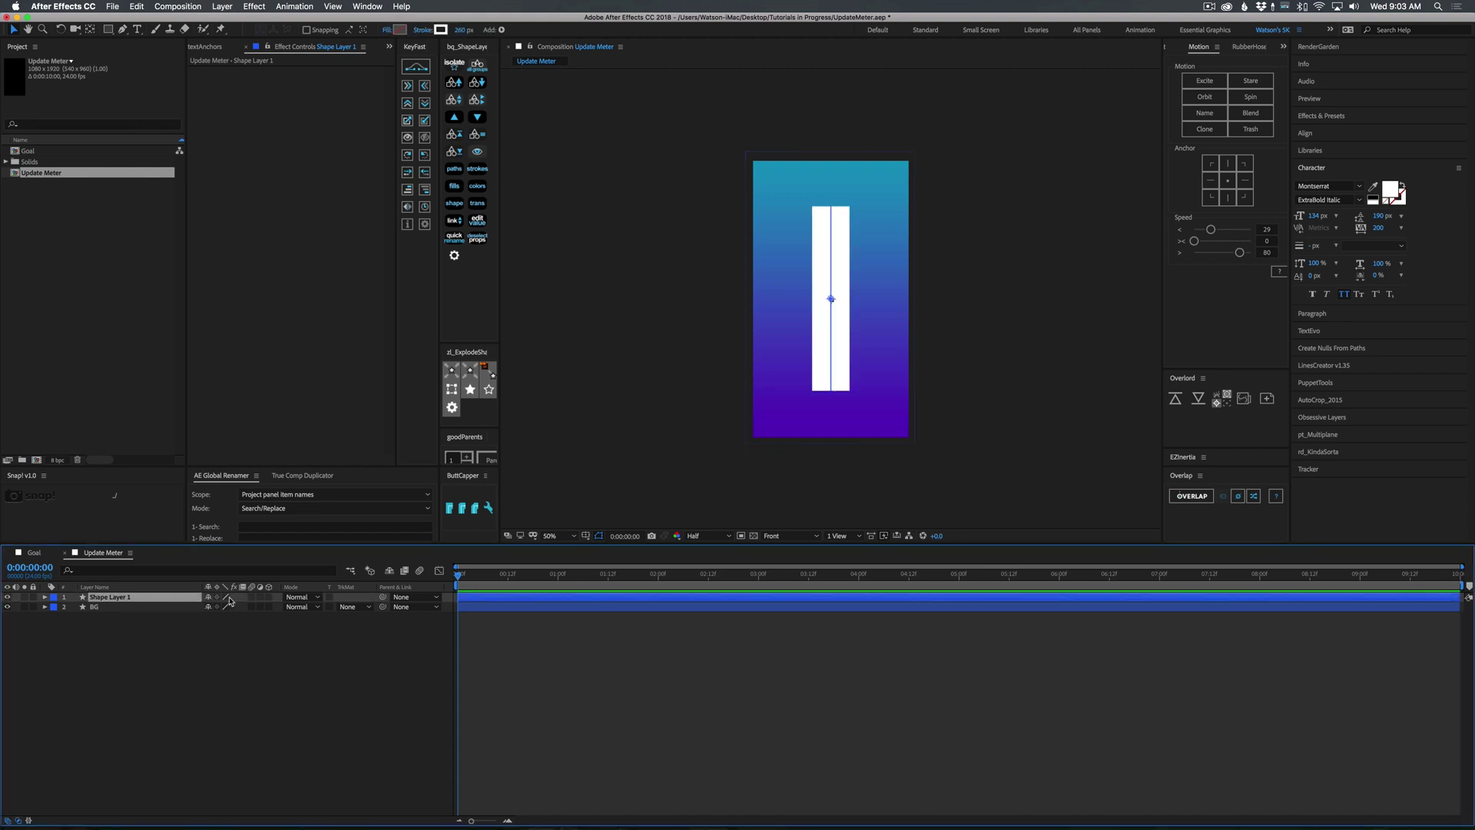
left_click(301, 597)
left_click(316, 570)
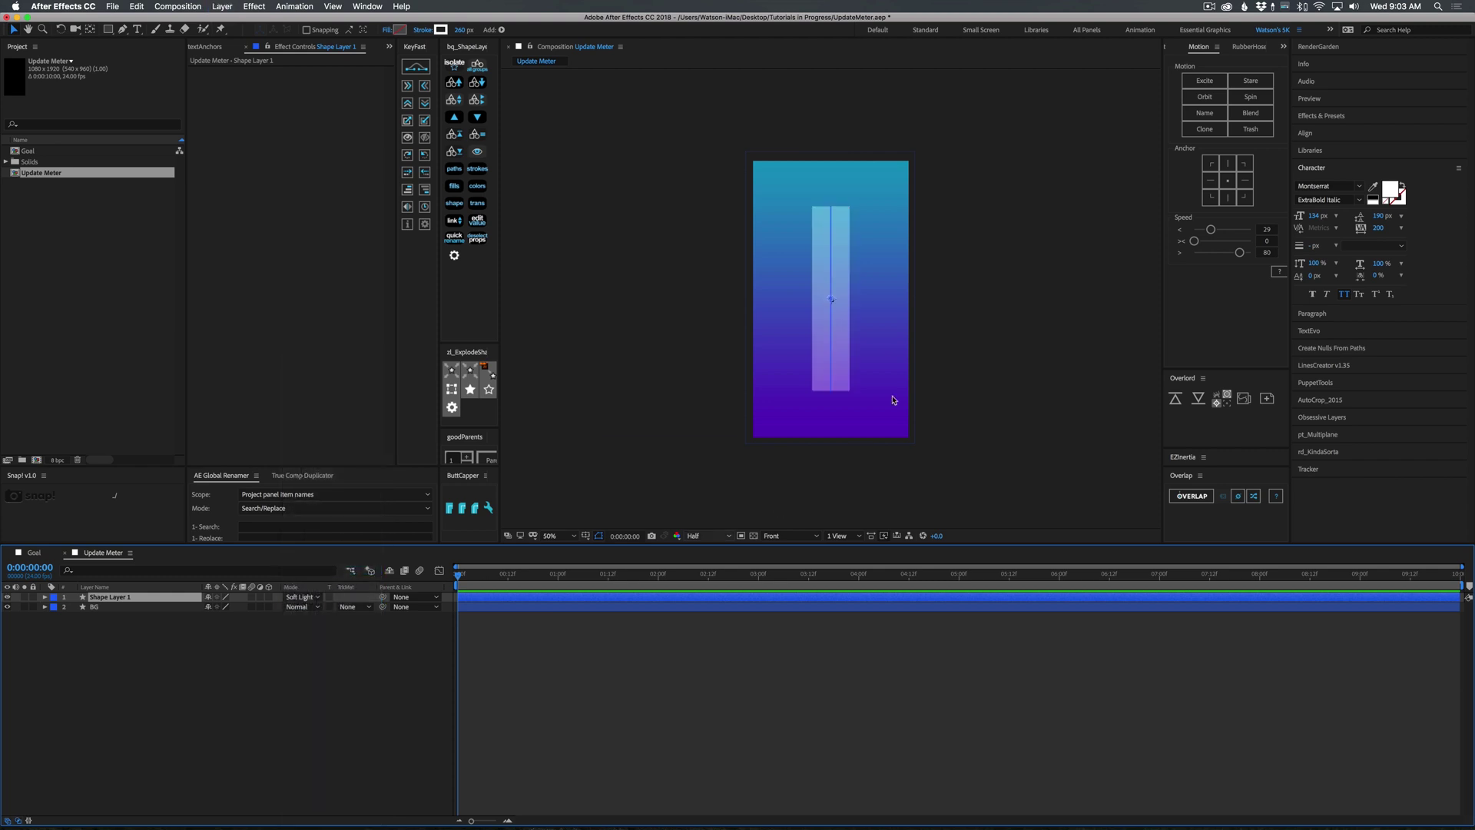
left_click(787, 663)
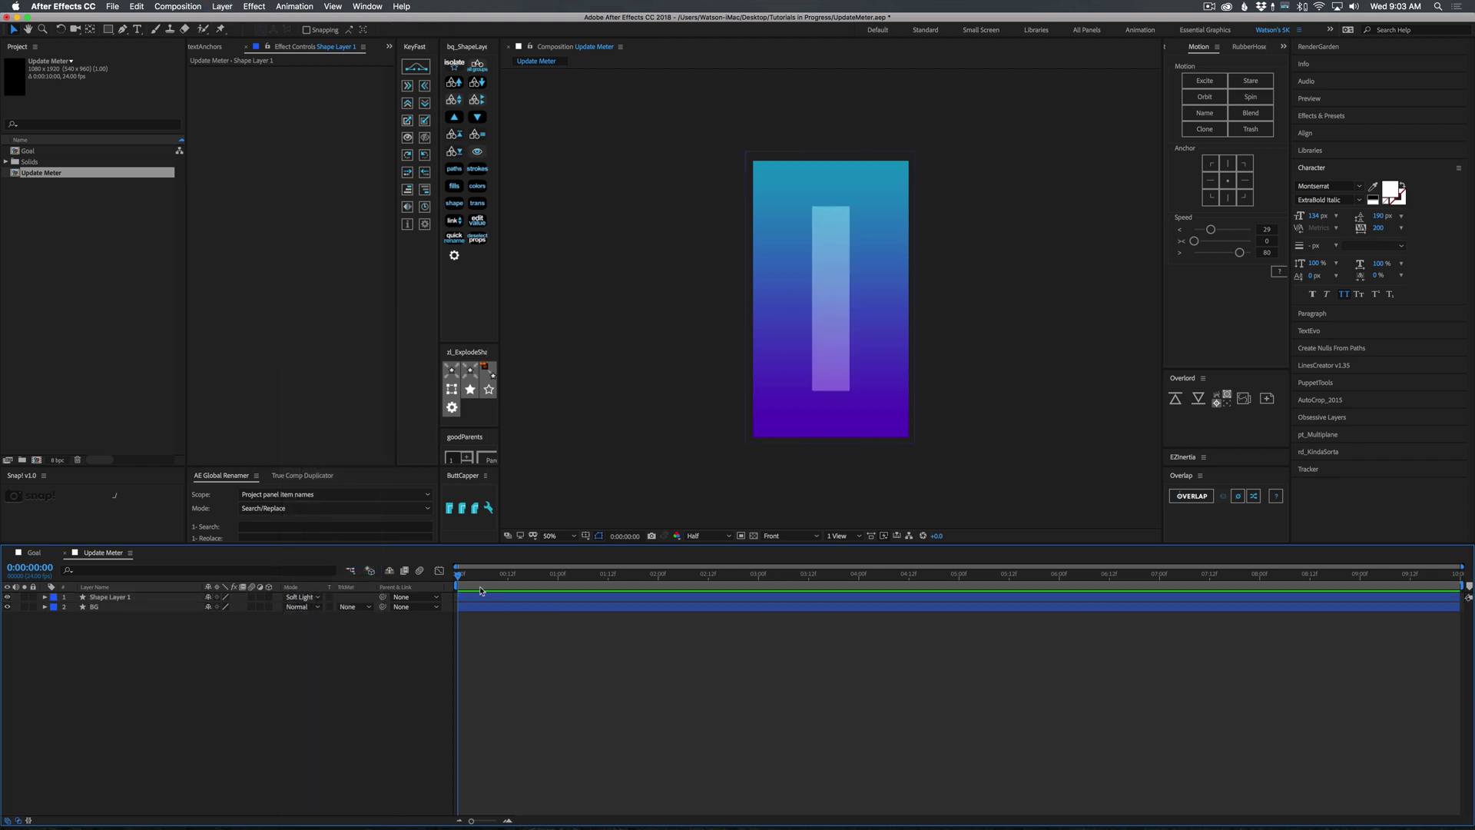
Step: Move the current time to 0:00:01:00 and rename the bar's shape layer Bar
left_click_drag(487, 578, 559, 582)
left_click(98, 598)
key("Return")
type("Bar")
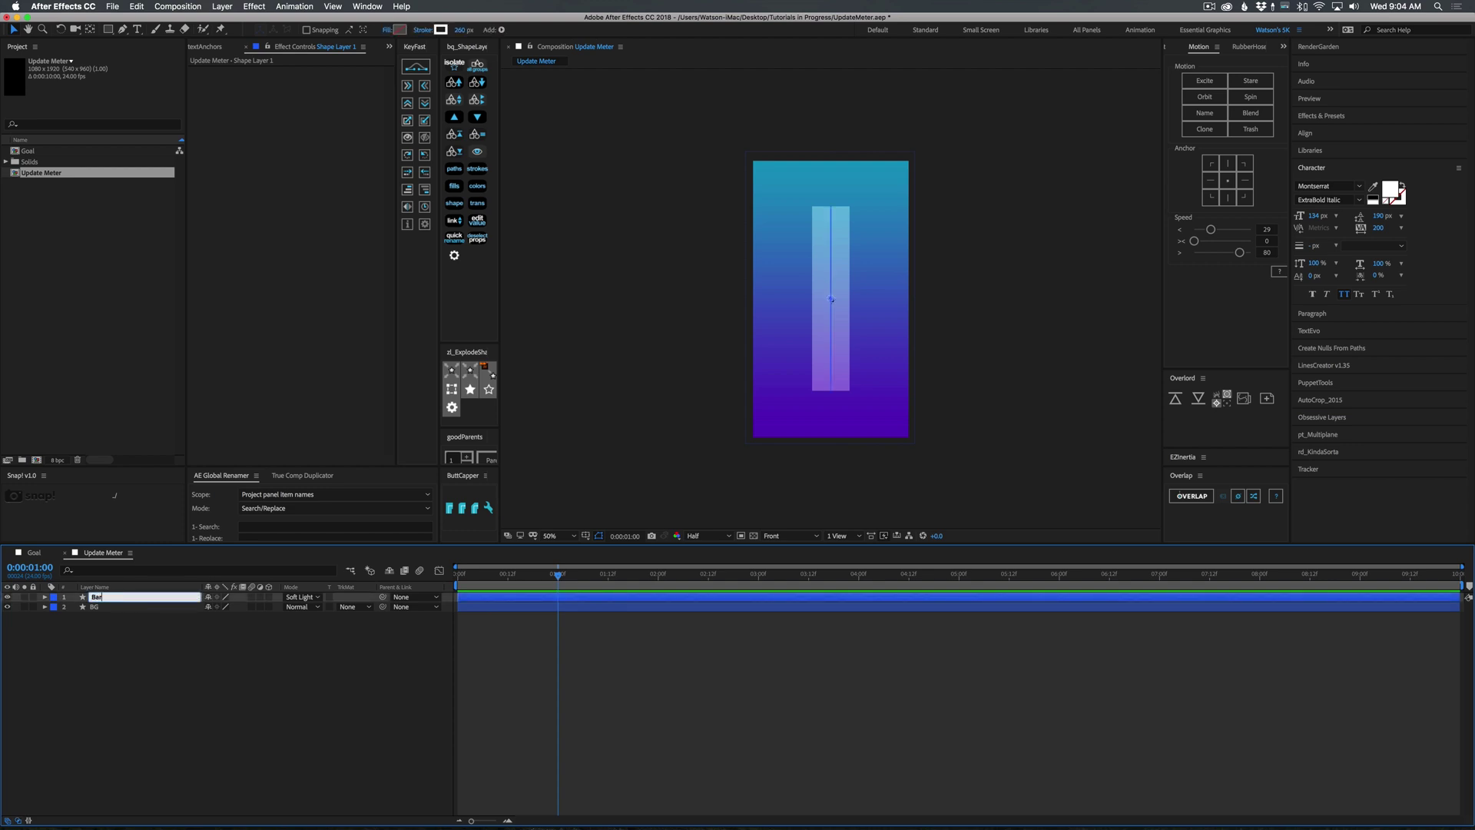
key("Return")
Step: Add Trim Paths to the Bar layer's contents and expand its Start, End and Offset properties
left_click(44, 598)
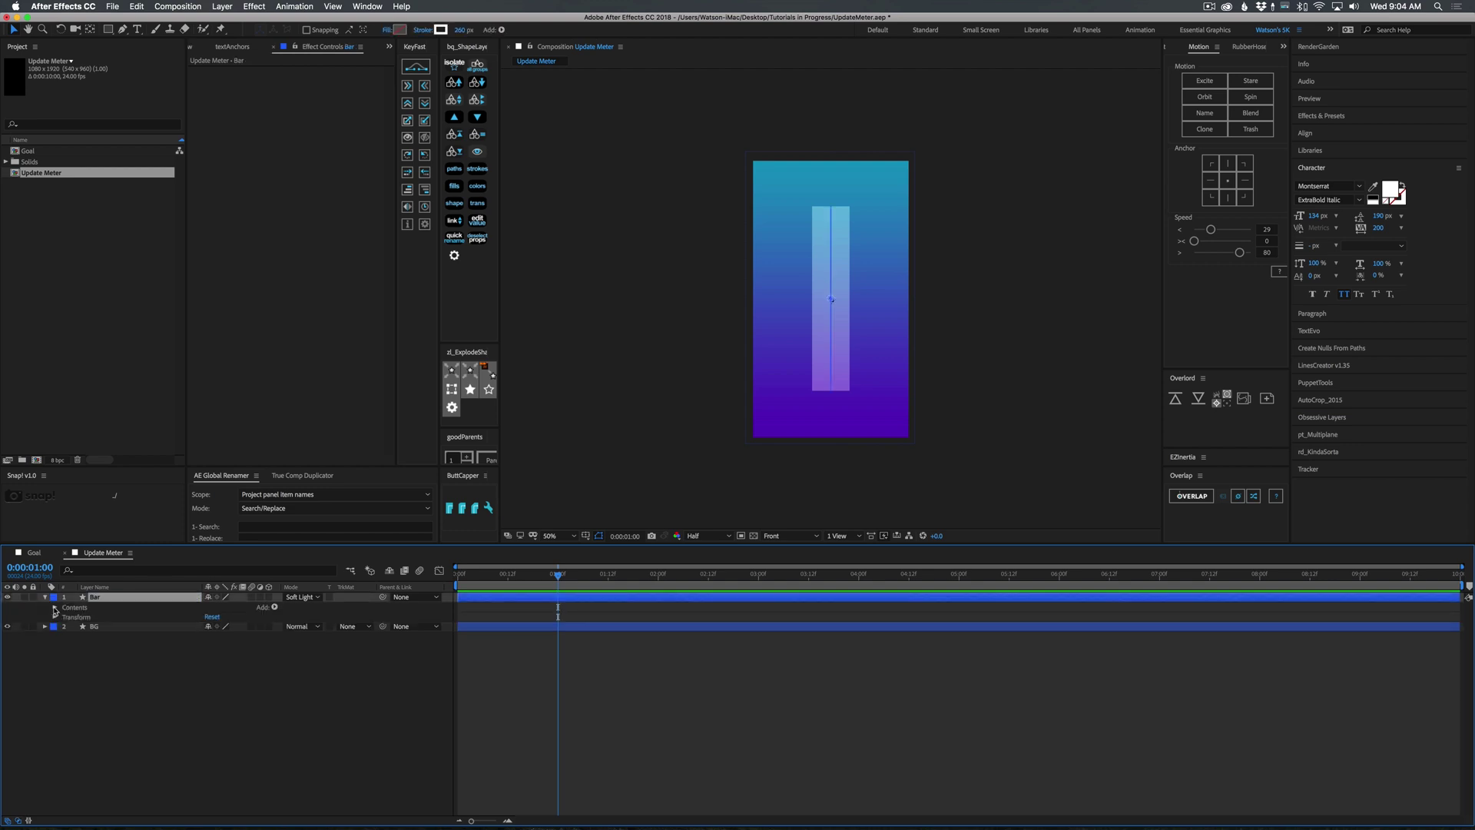
left_click(275, 607)
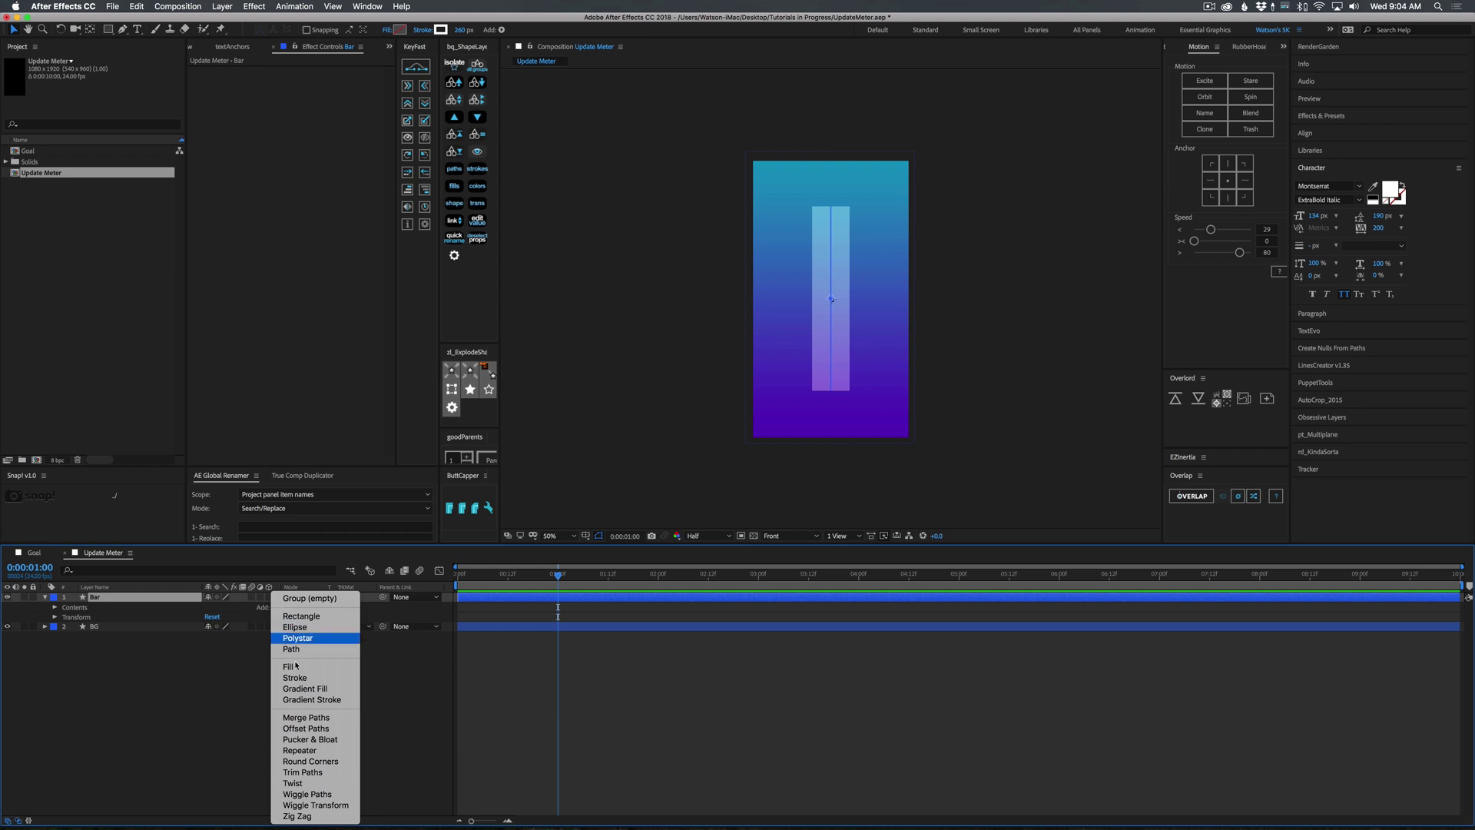
left_click(306, 773)
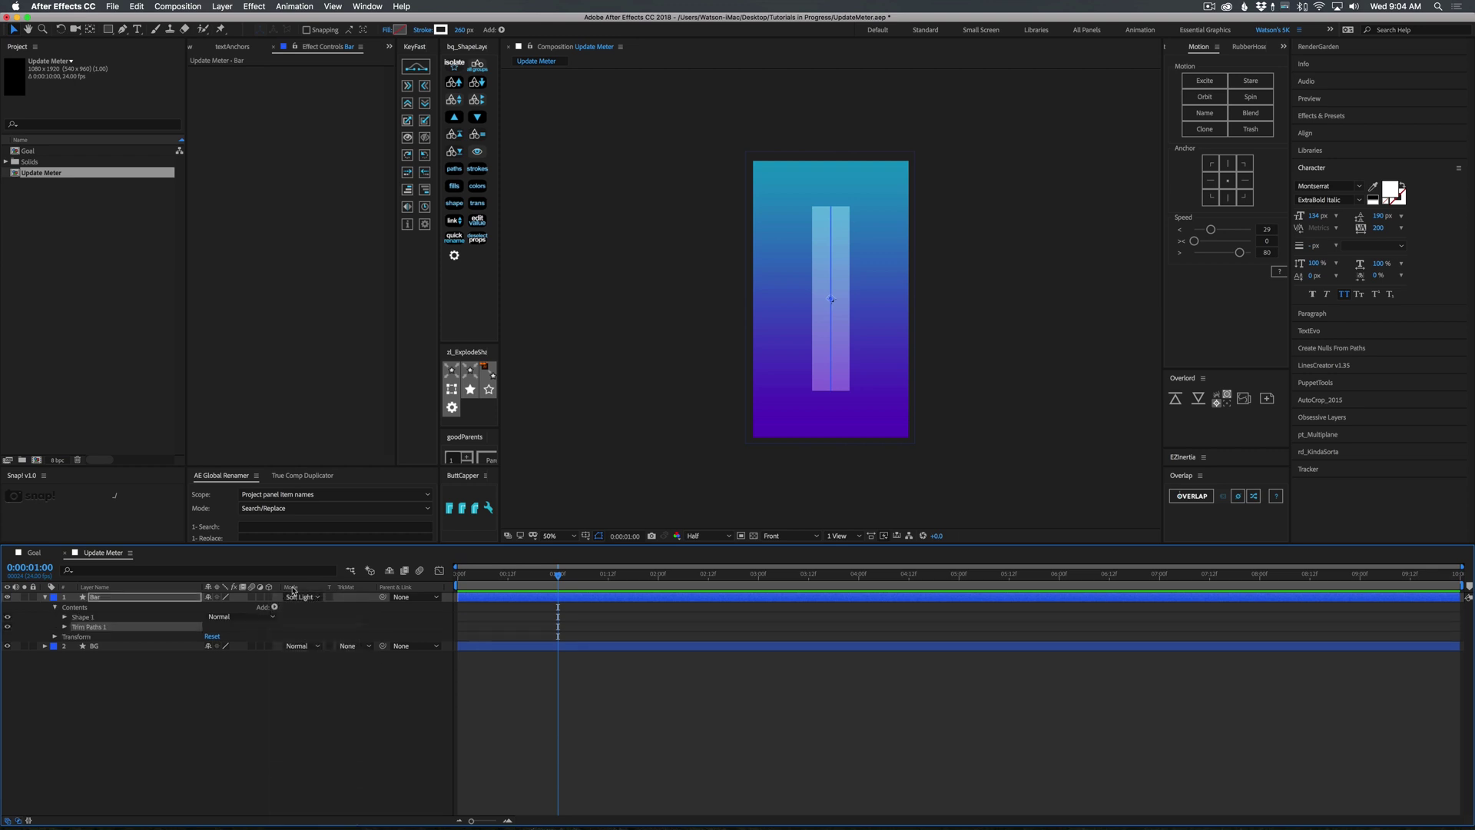
left_click(64, 626)
left_click(139, 655)
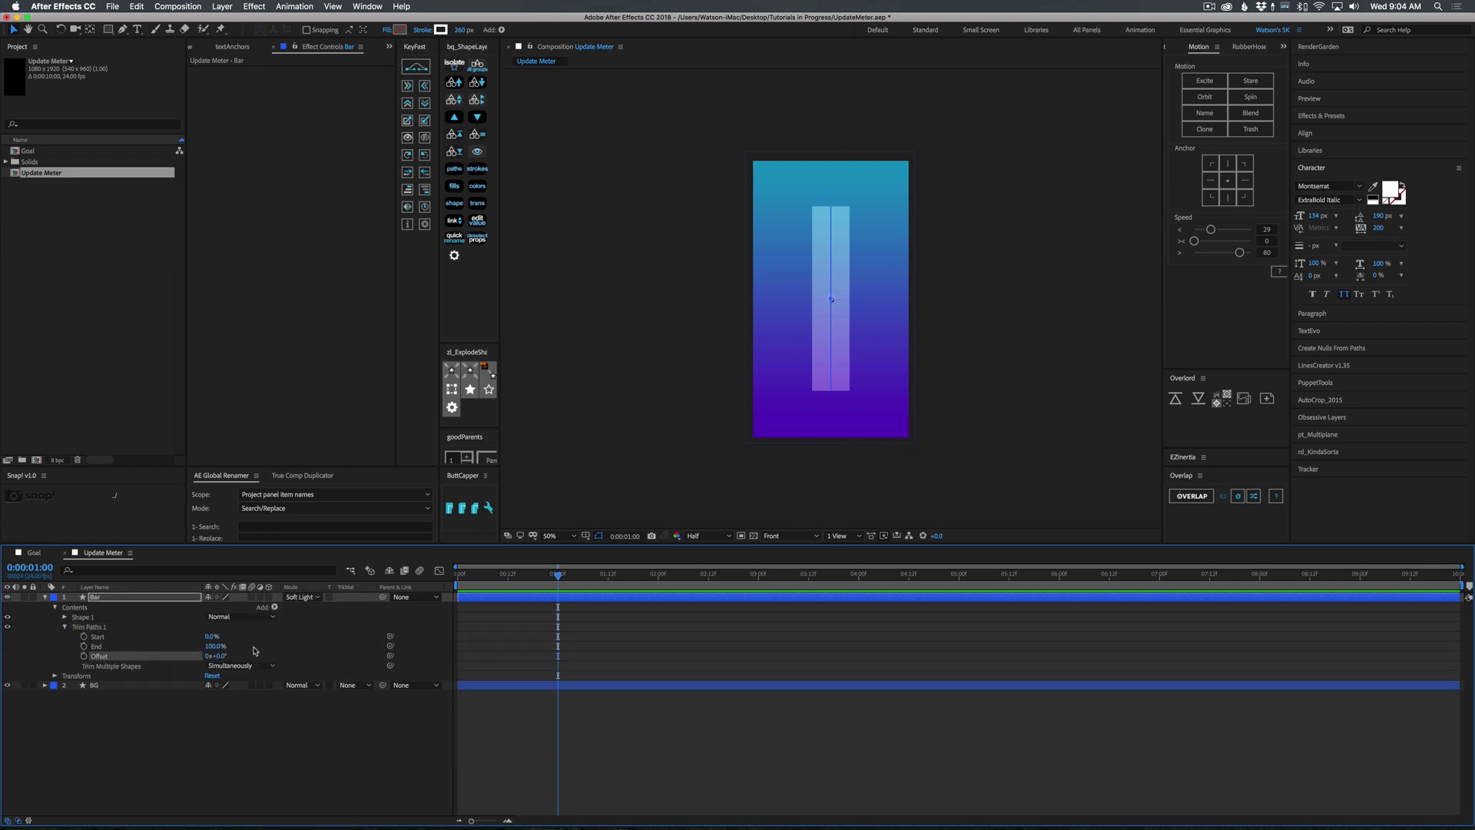
left_click(256, 651)
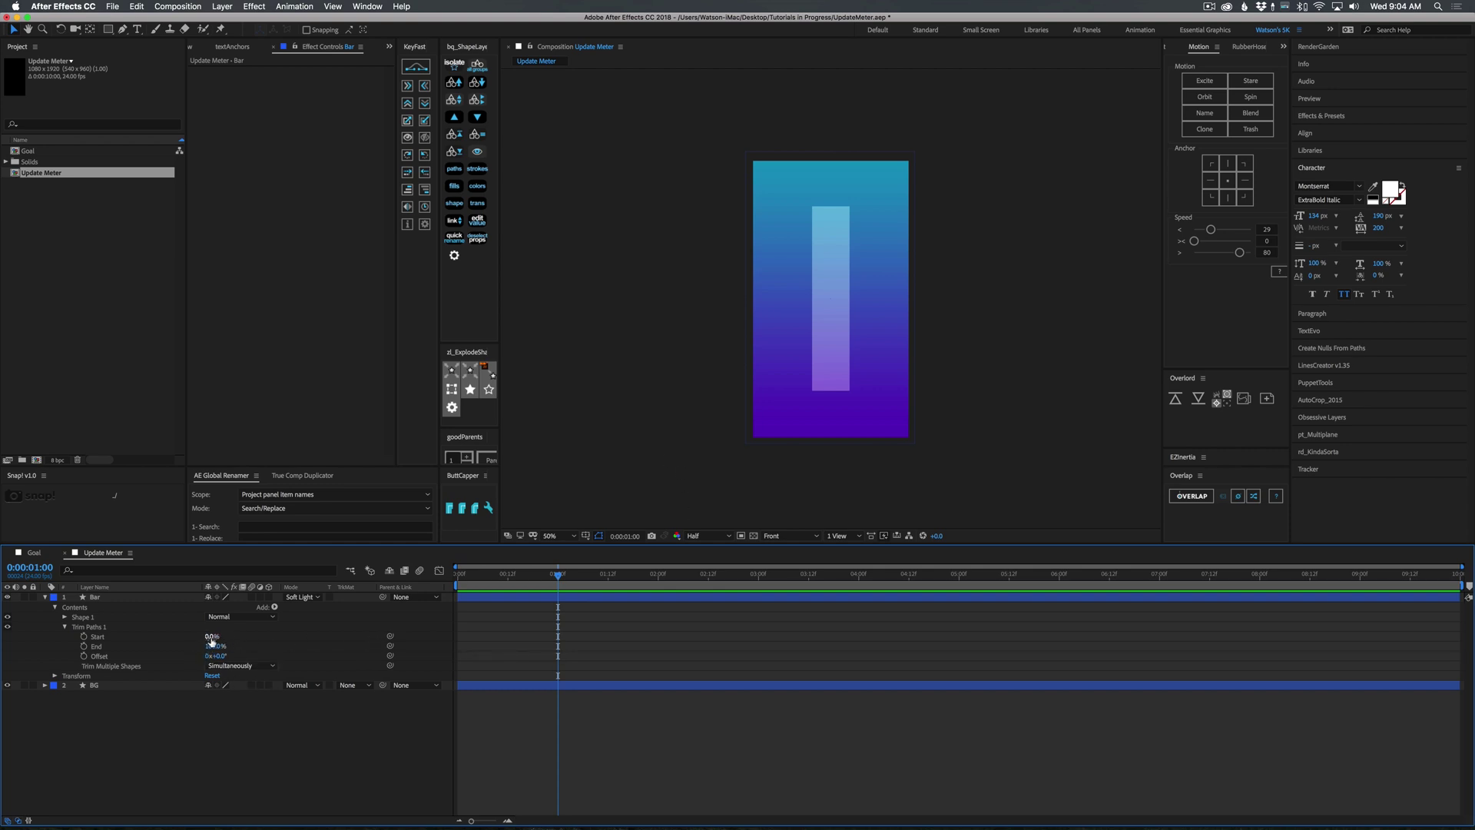
Step: Keyframe the bar's Trim Paths End from 0% at 0:00:01:00 to 100% at 0:00:02:12 and preview the growth
left_click_drag(215, 646, 146, 651)
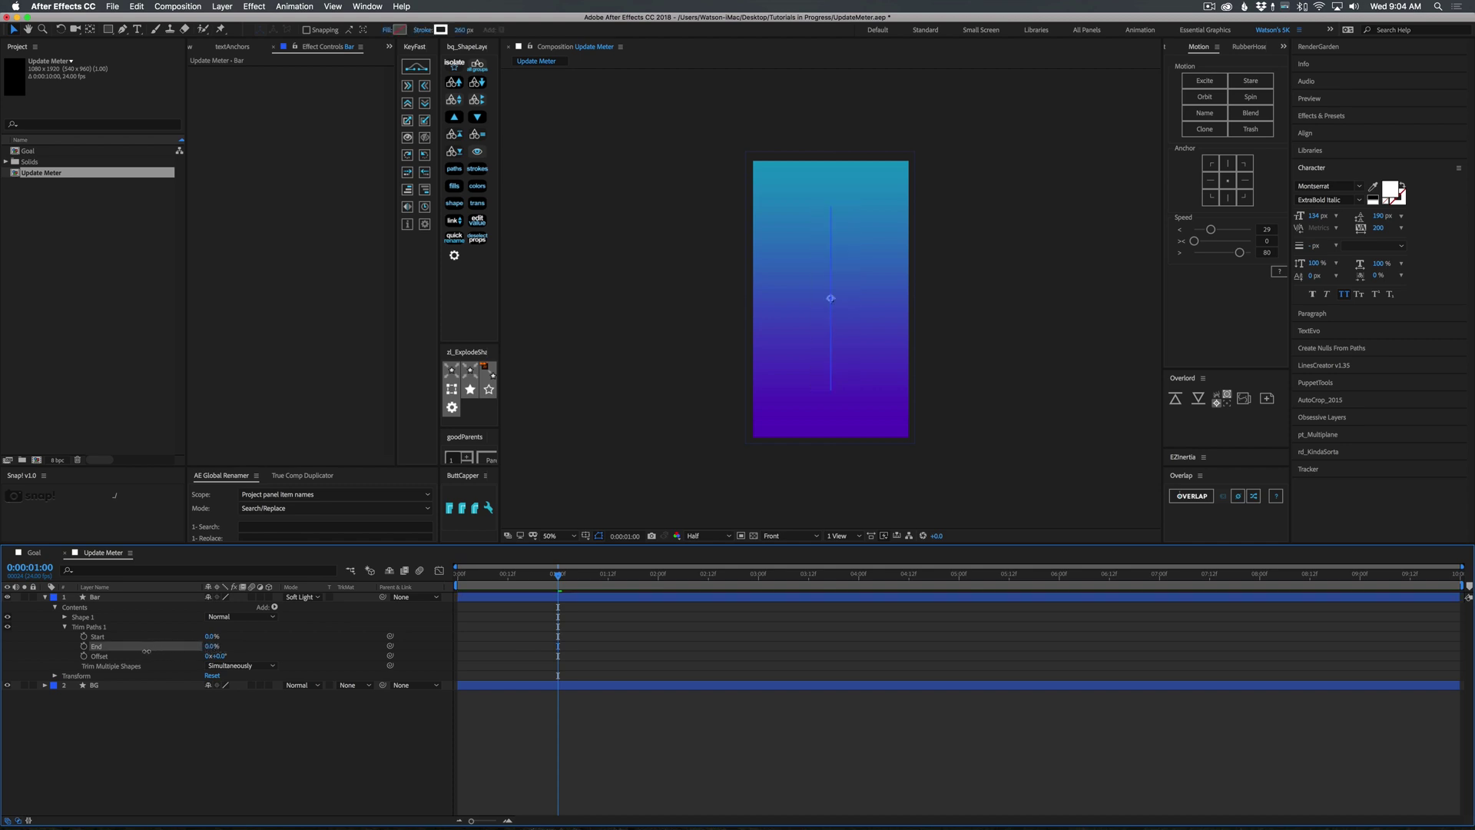
left_click(84, 646)
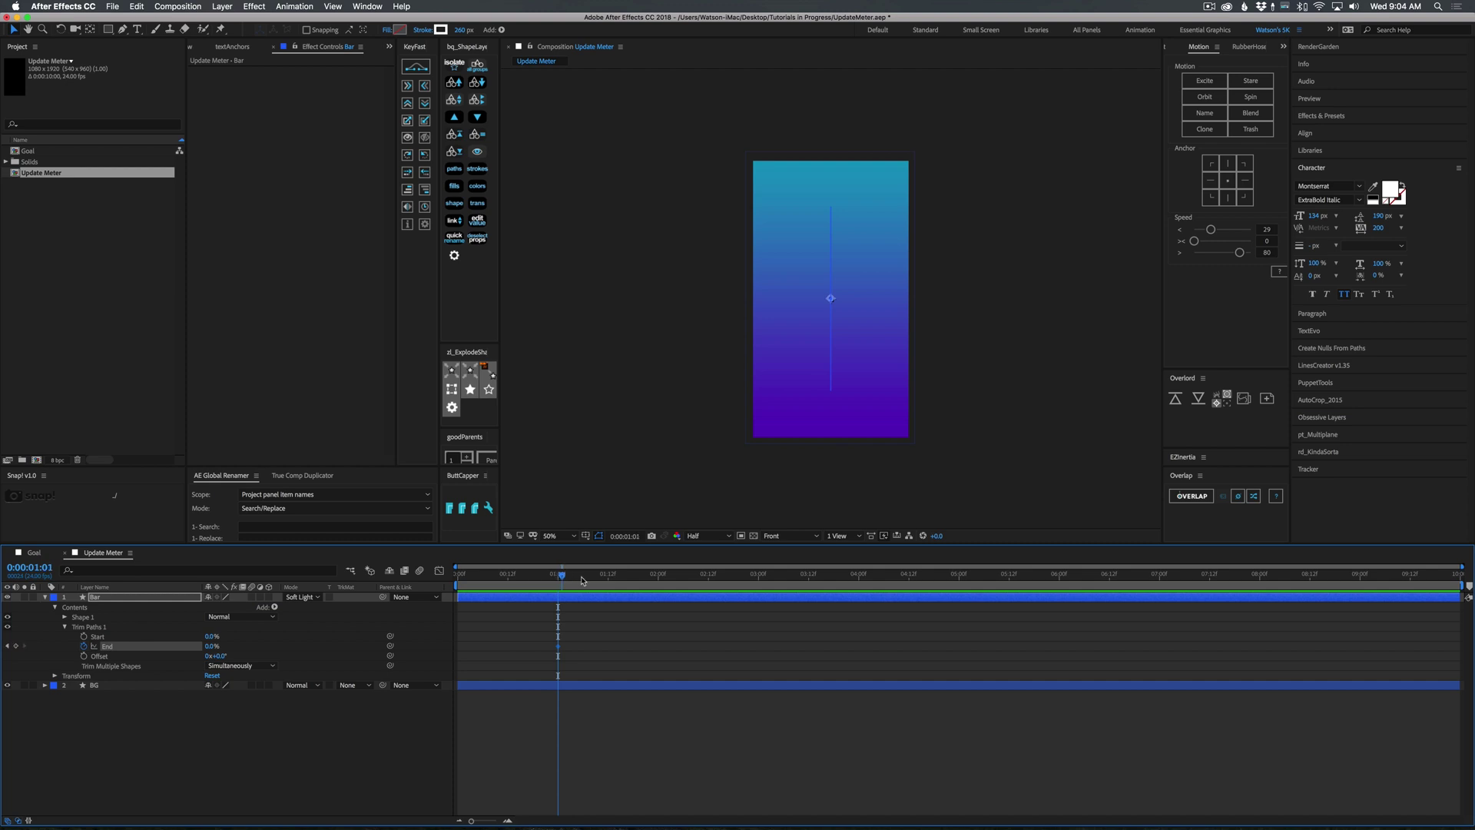
left_click_drag(582, 580, 708, 580)
left_click_drag(208, 648, 253, 647)
left_click_drag(708, 580, 545, 620)
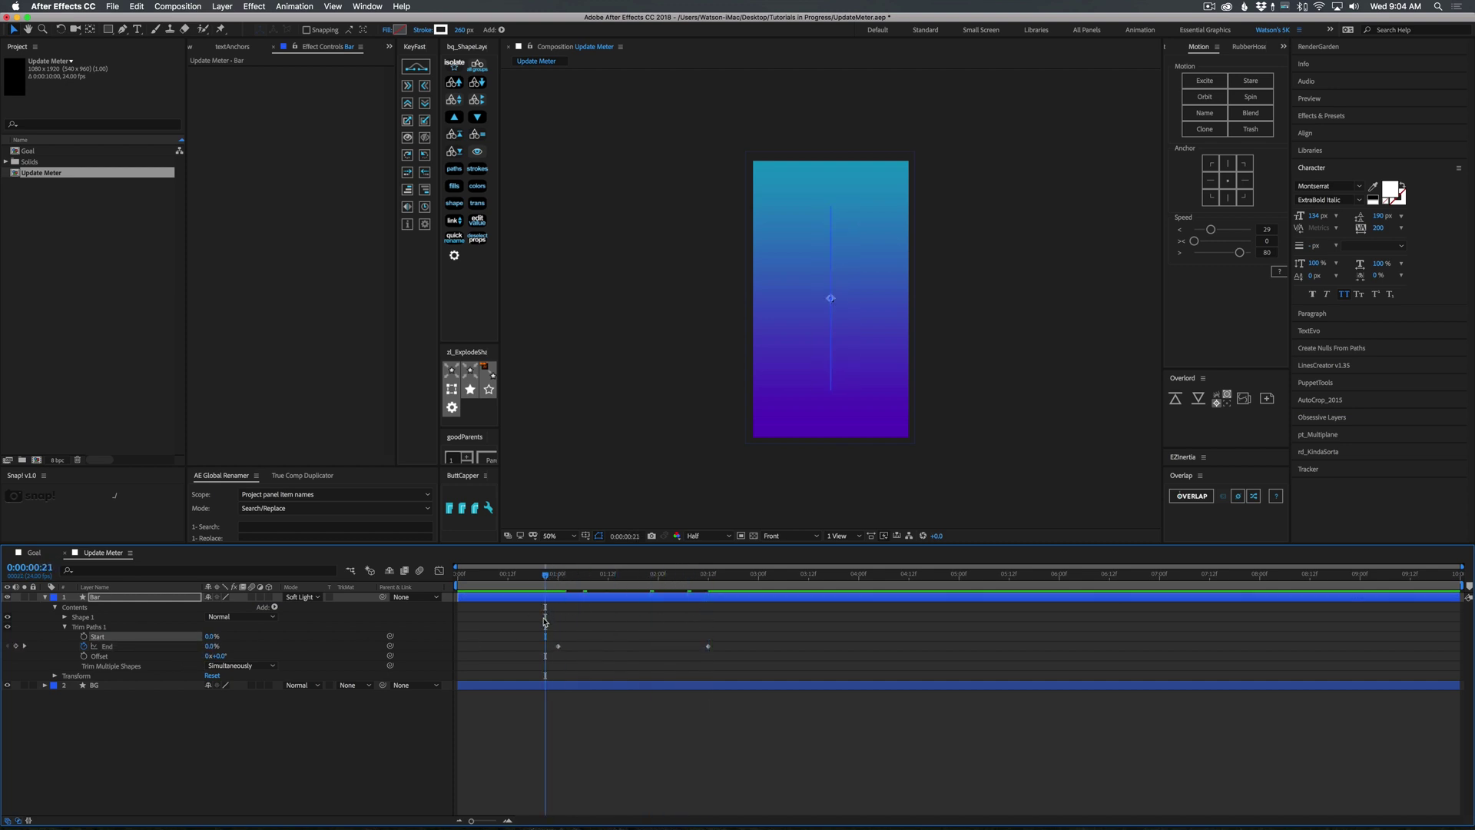
key("space")
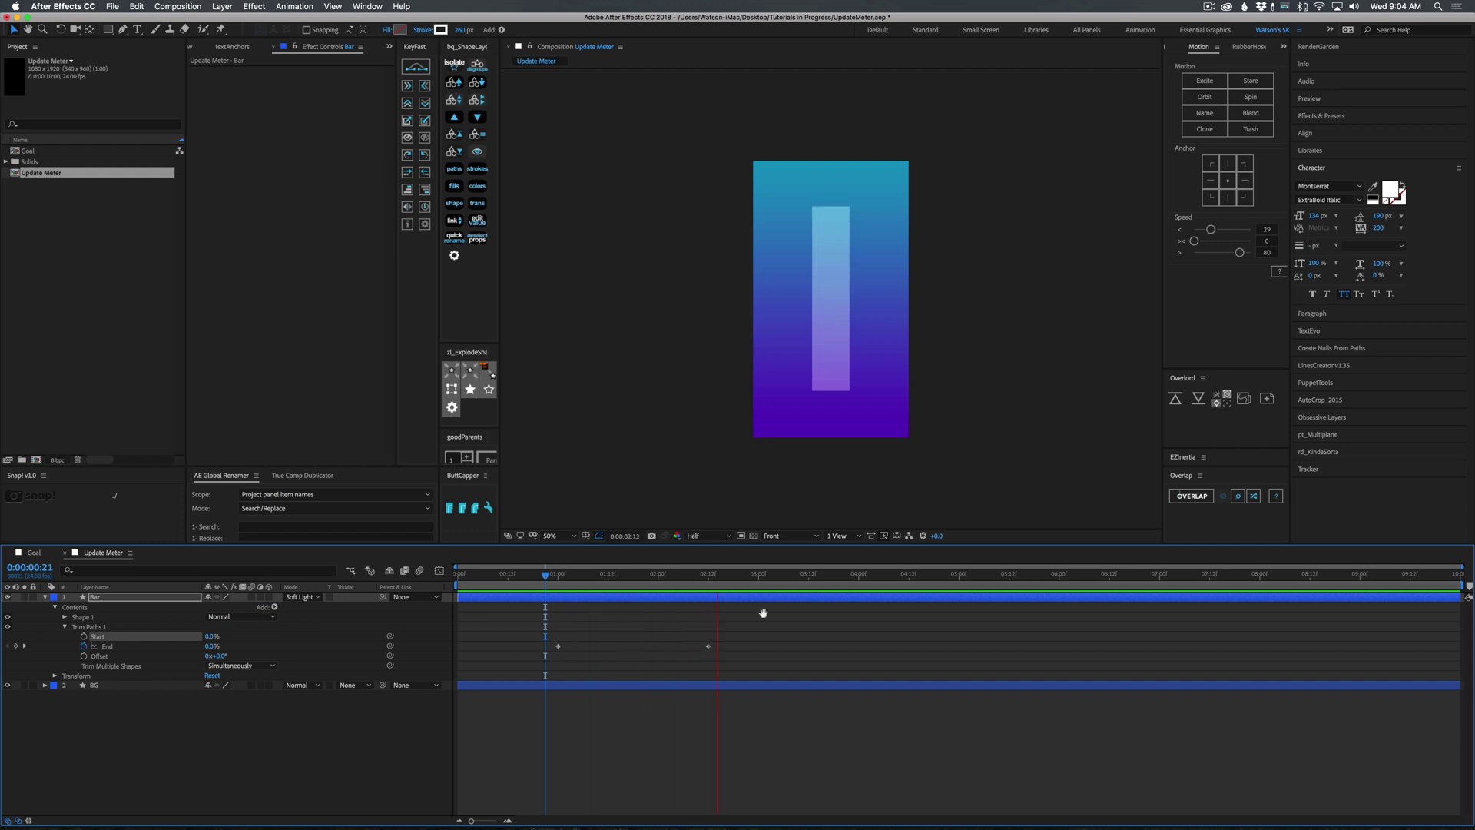
key("space")
Step: Apply Easy Ease to both Trim Paths End keyframes of the Bar layer
left_click_drag(732, 643, 547, 662)
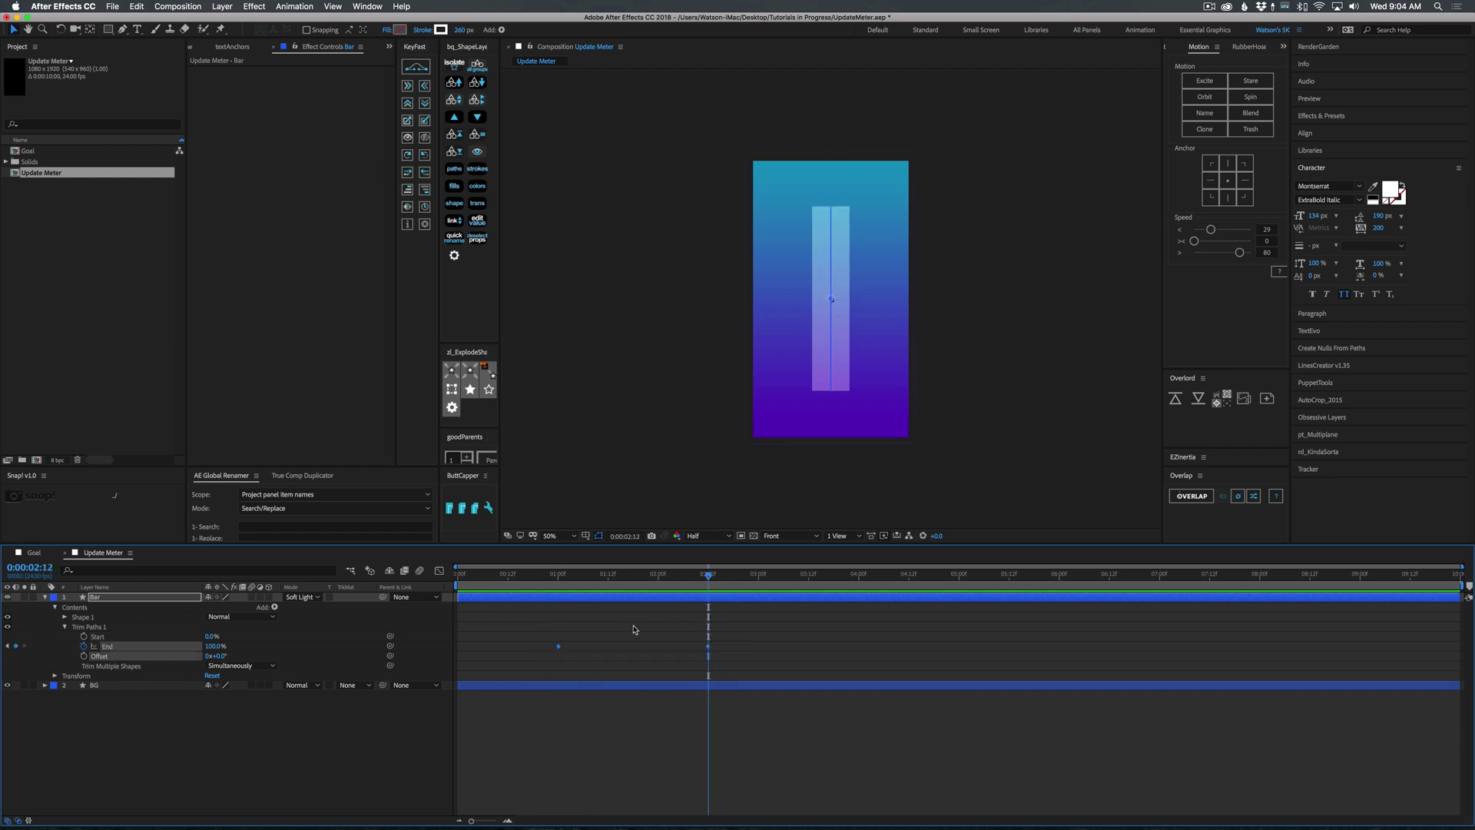
key("F9")
left_click(612, 638)
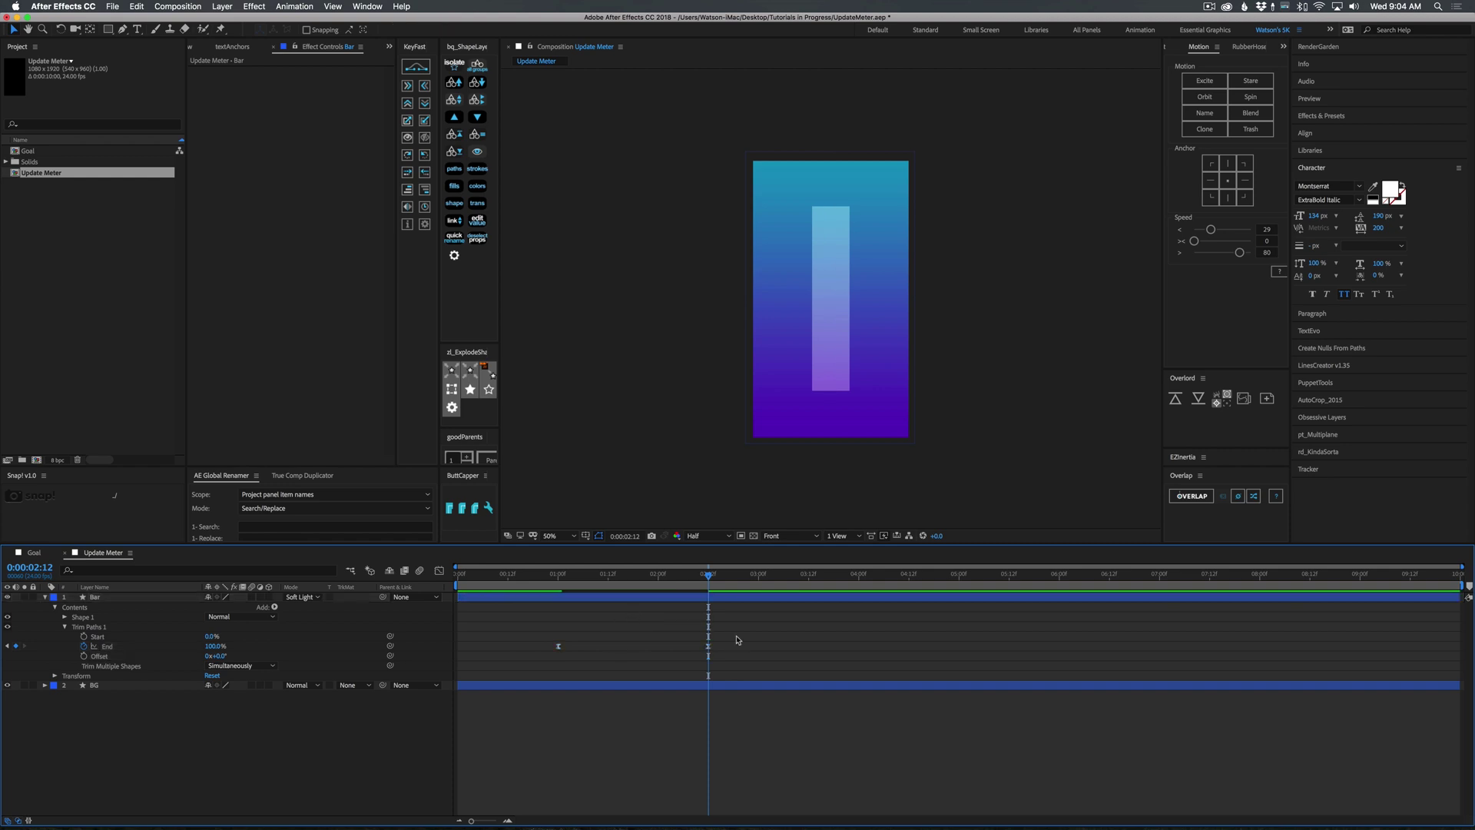
Step: Steepen the End keyframes' speed curve in the Graph Editor with an influence of about 62% and preview the motion
left_click_drag(736, 637, 556, 670)
left_click(439, 571)
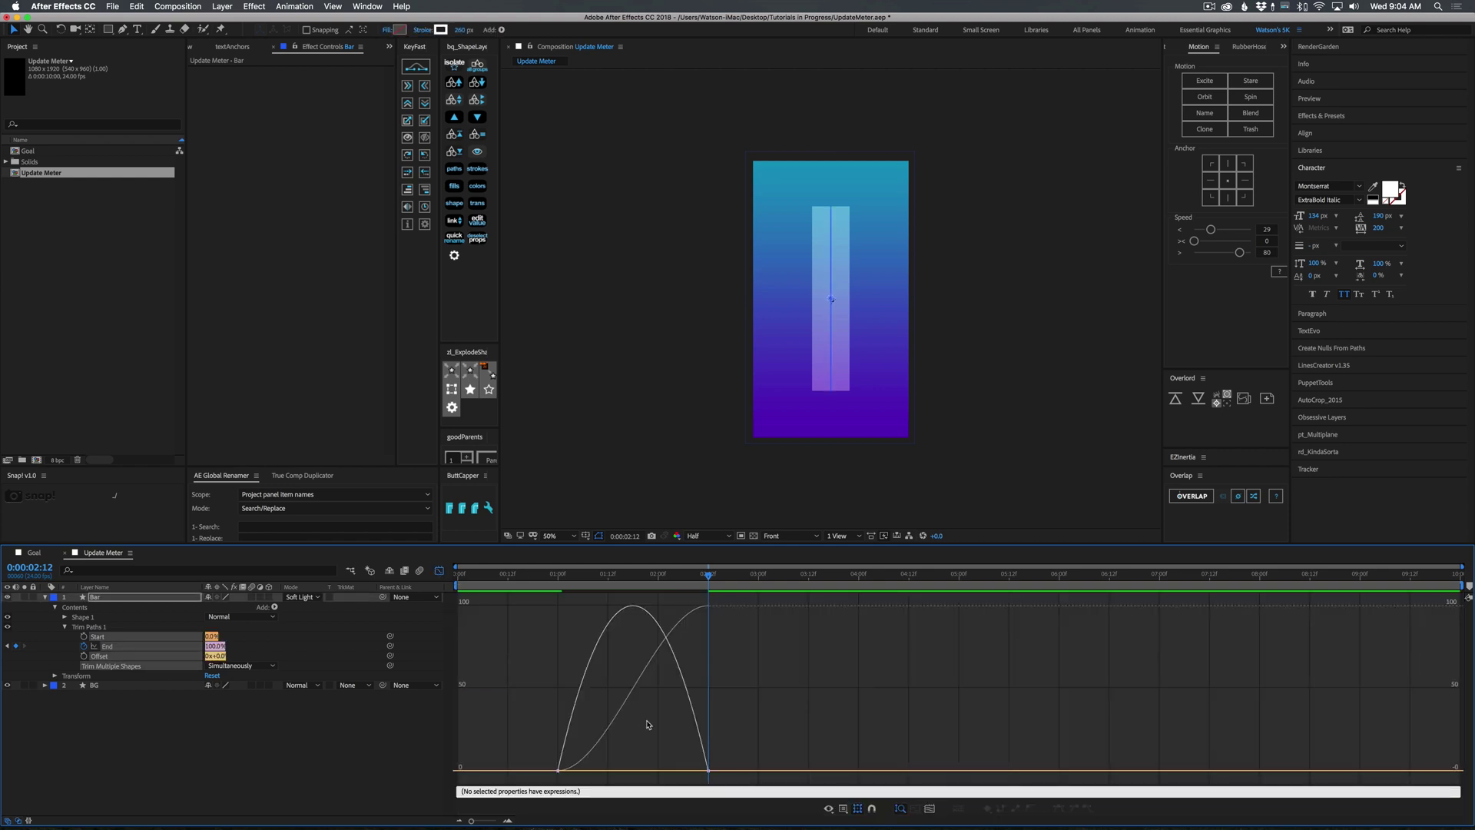
left_click_drag(749, 749, 605, 773)
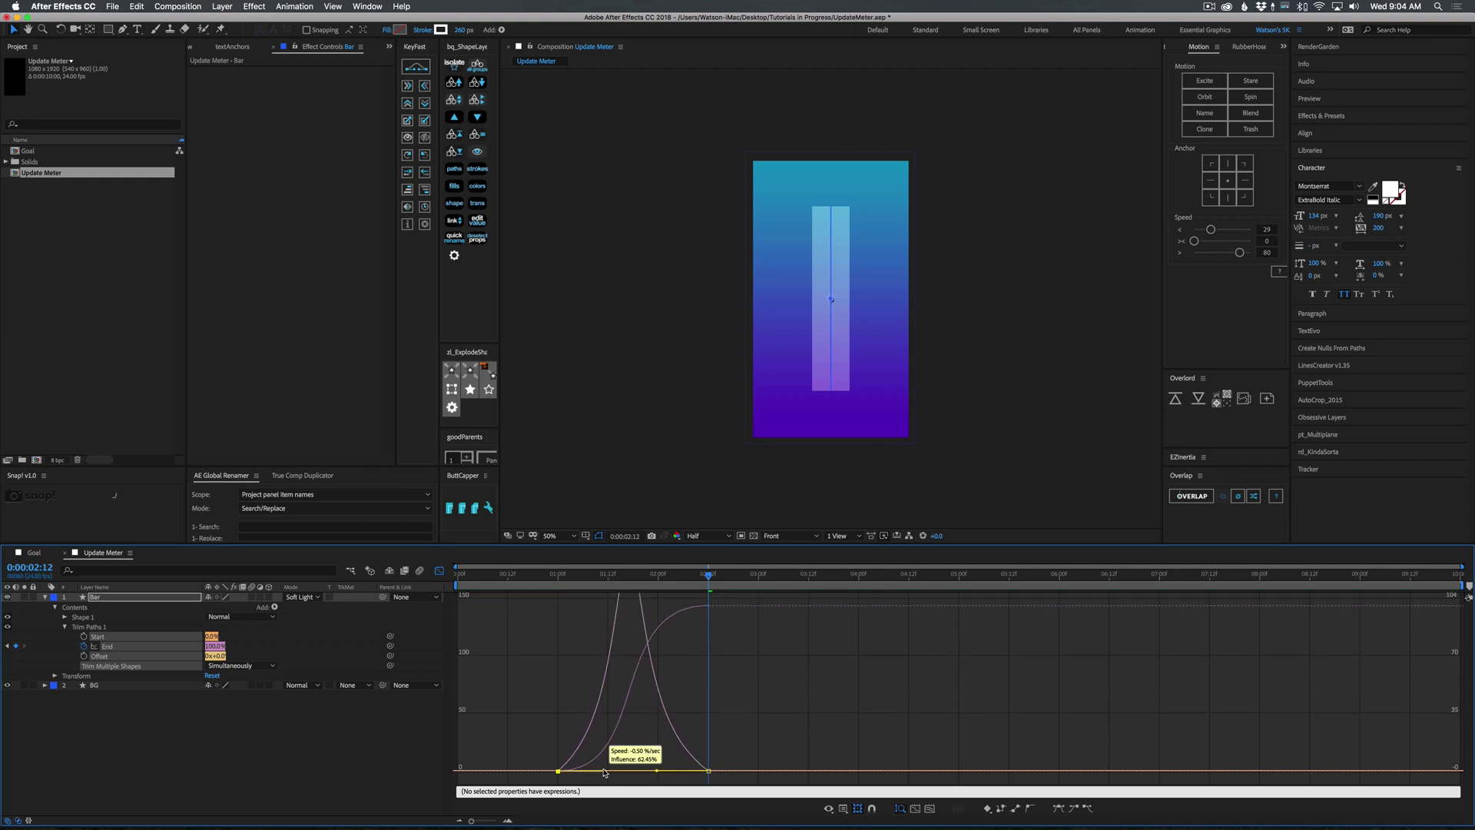
left_click_drag(630, 580, 550, 628)
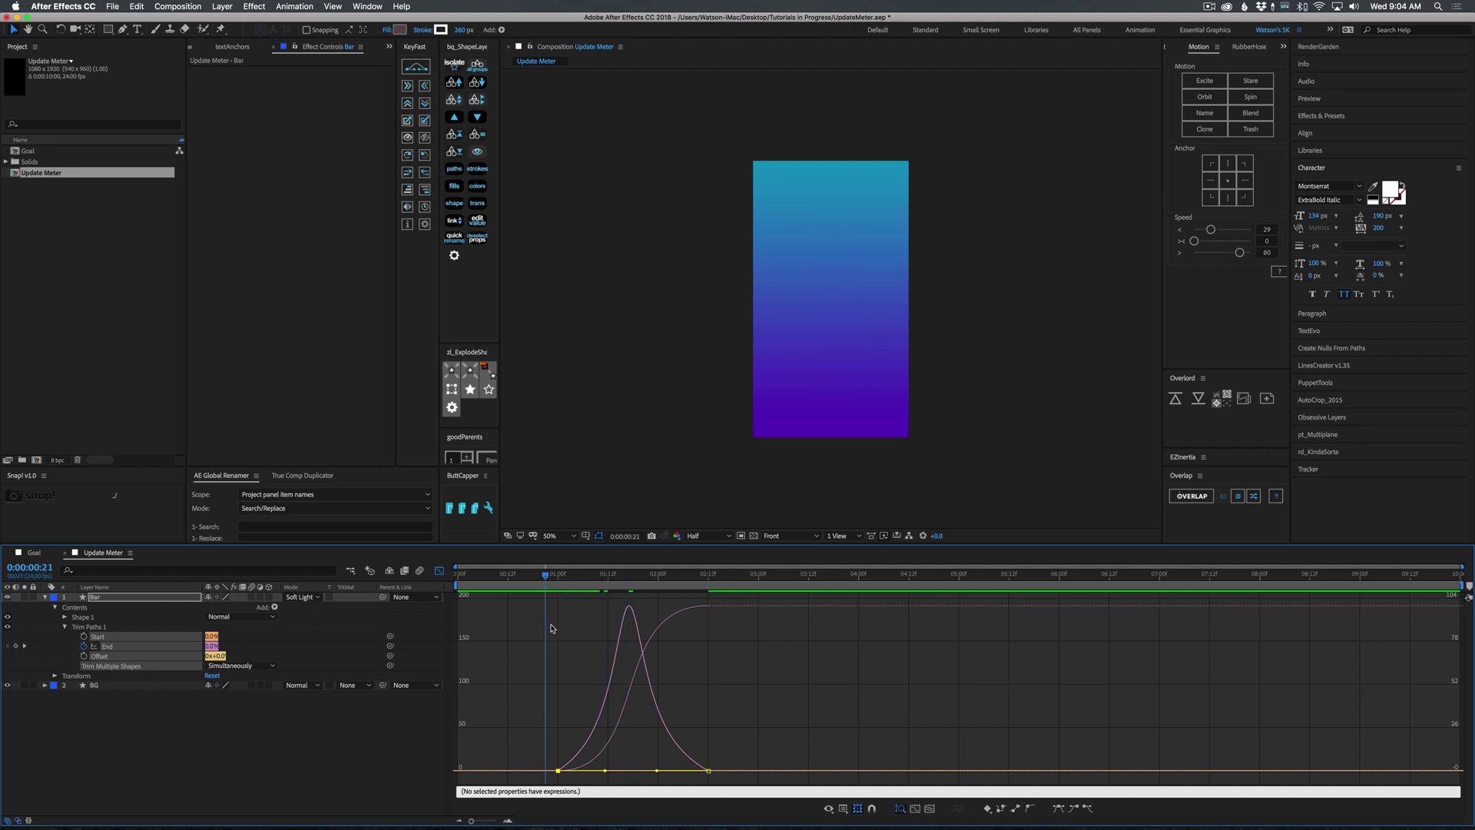
key("space")
key("space")
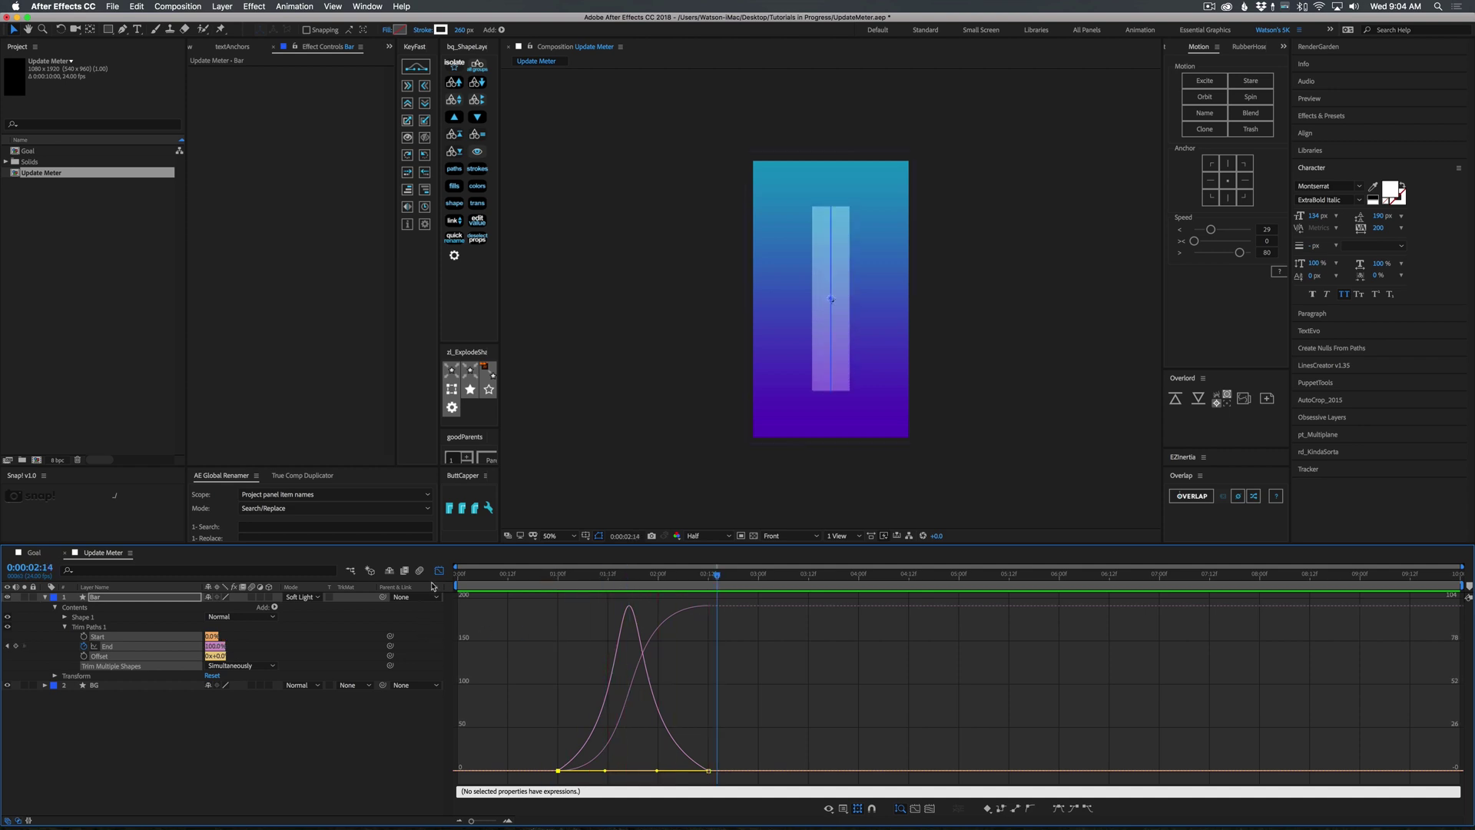
Step: Close the Graph Editor and play back the bar's eased growth from just before 0:00:01:00
left_click(438, 570)
left_click(659, 626)
left_click_drag(717, 574, 543, 618)
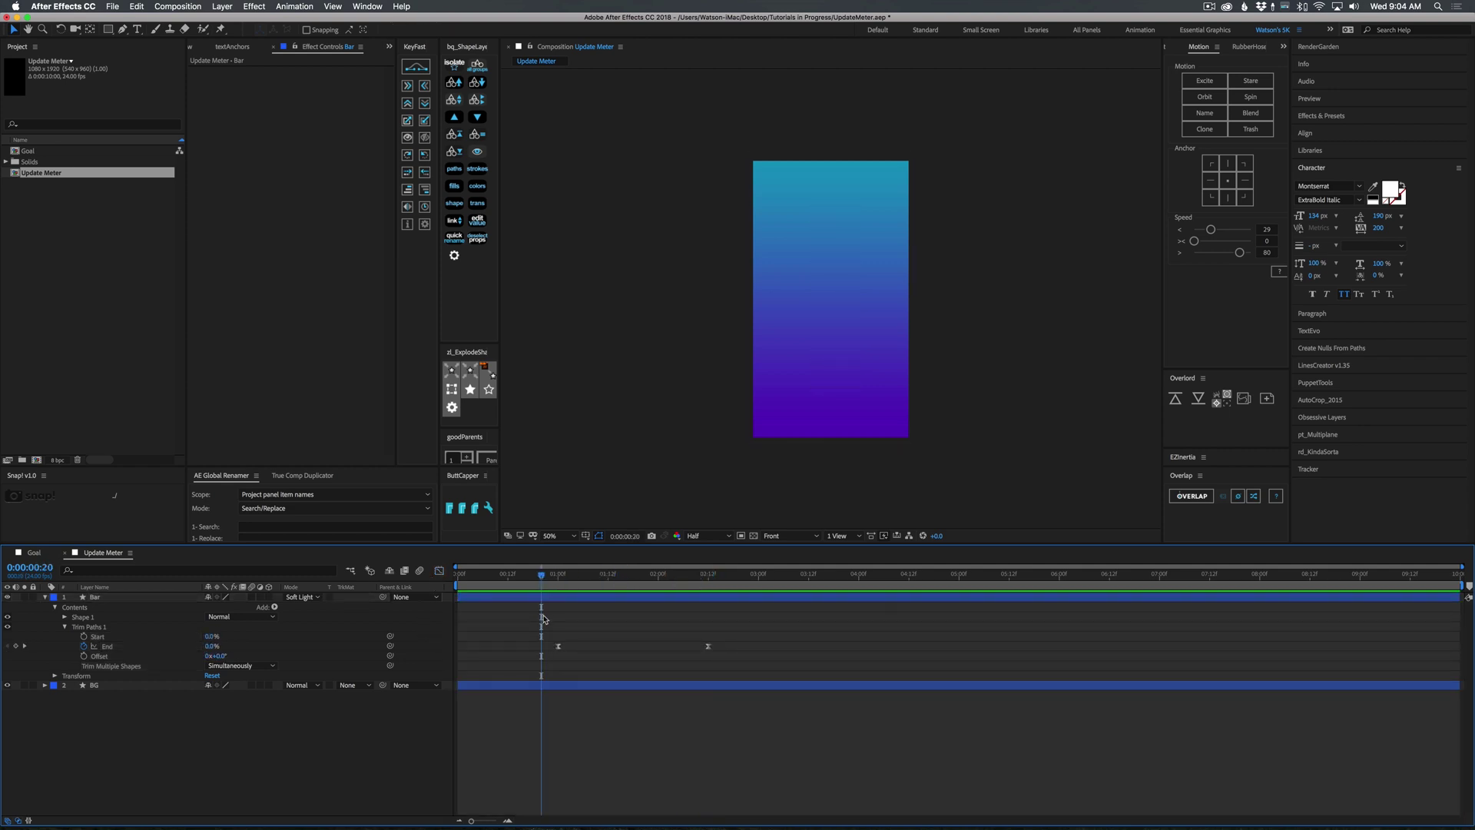
key("space")
key("space")
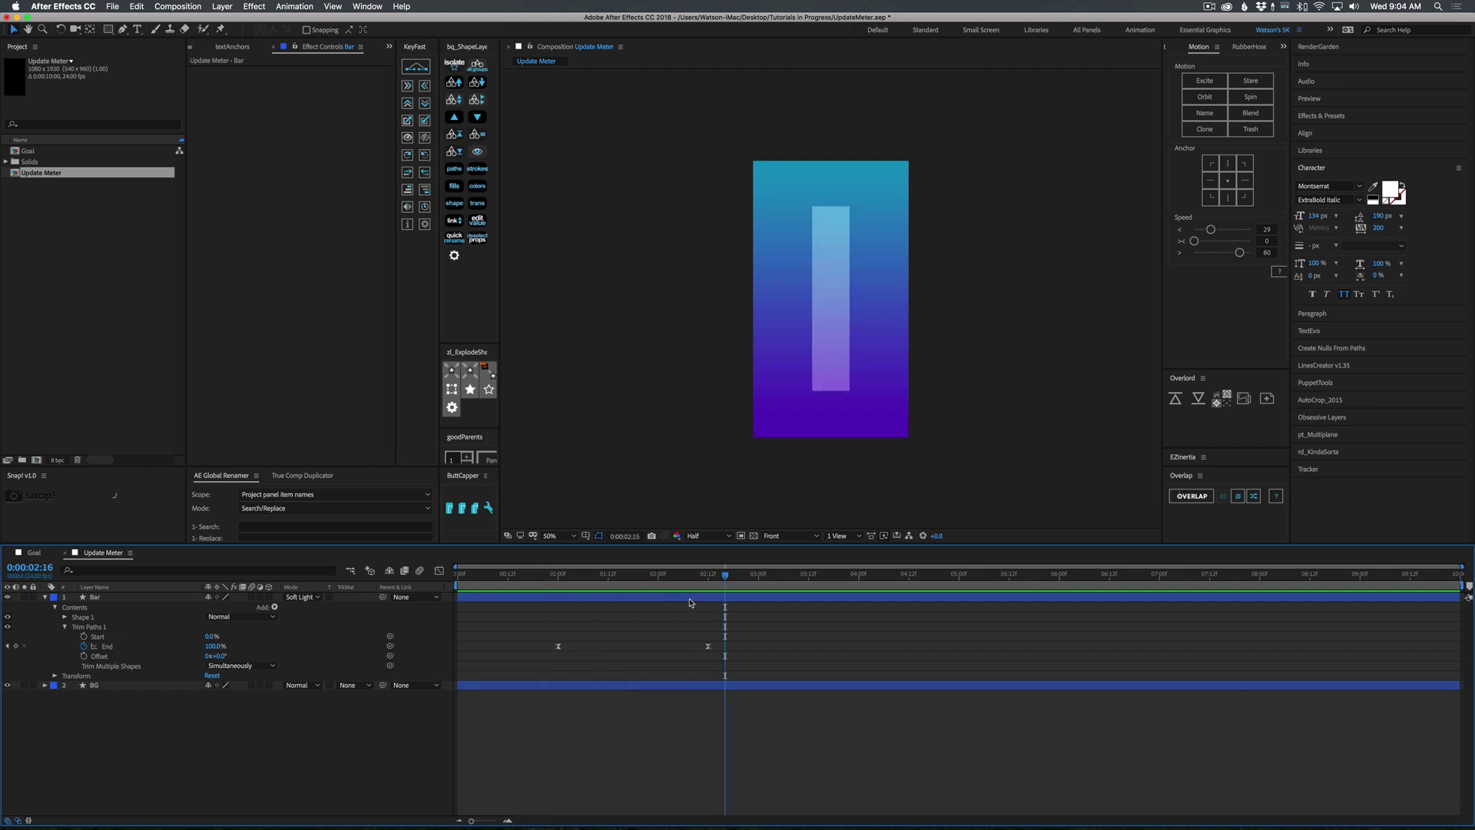
Step: Try shifting the bar's second End keyframe in time to test a different growth duration
left_click_drag(689, 602, 662, 578)
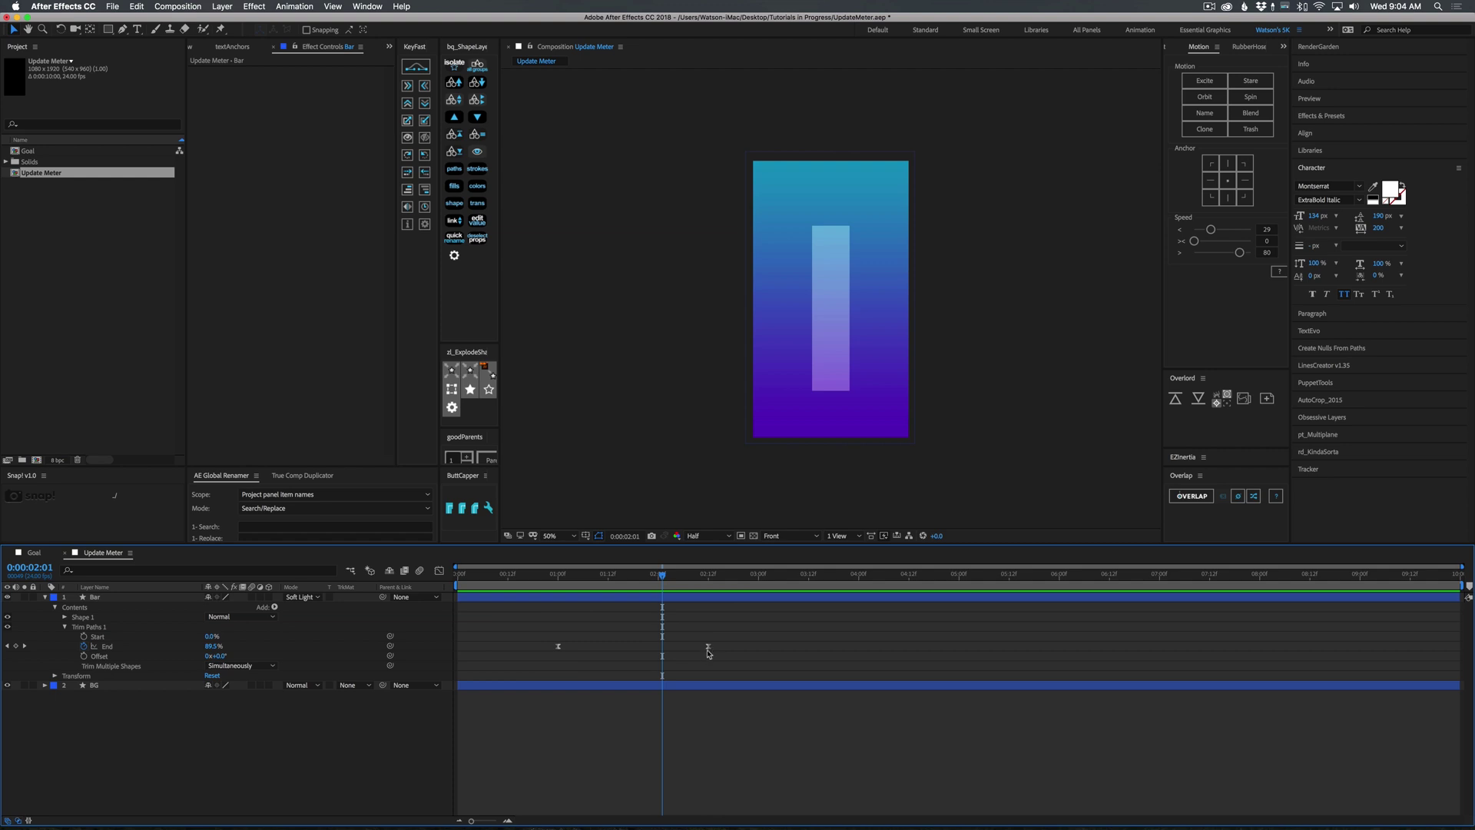
mouse_move(709, 649)
left_mouse_down()
mouse_move(883, 649)
mouse_move(588, 651)
mouse_move(737, 653)
mouse_move(696, 651)
left_mouse_up()
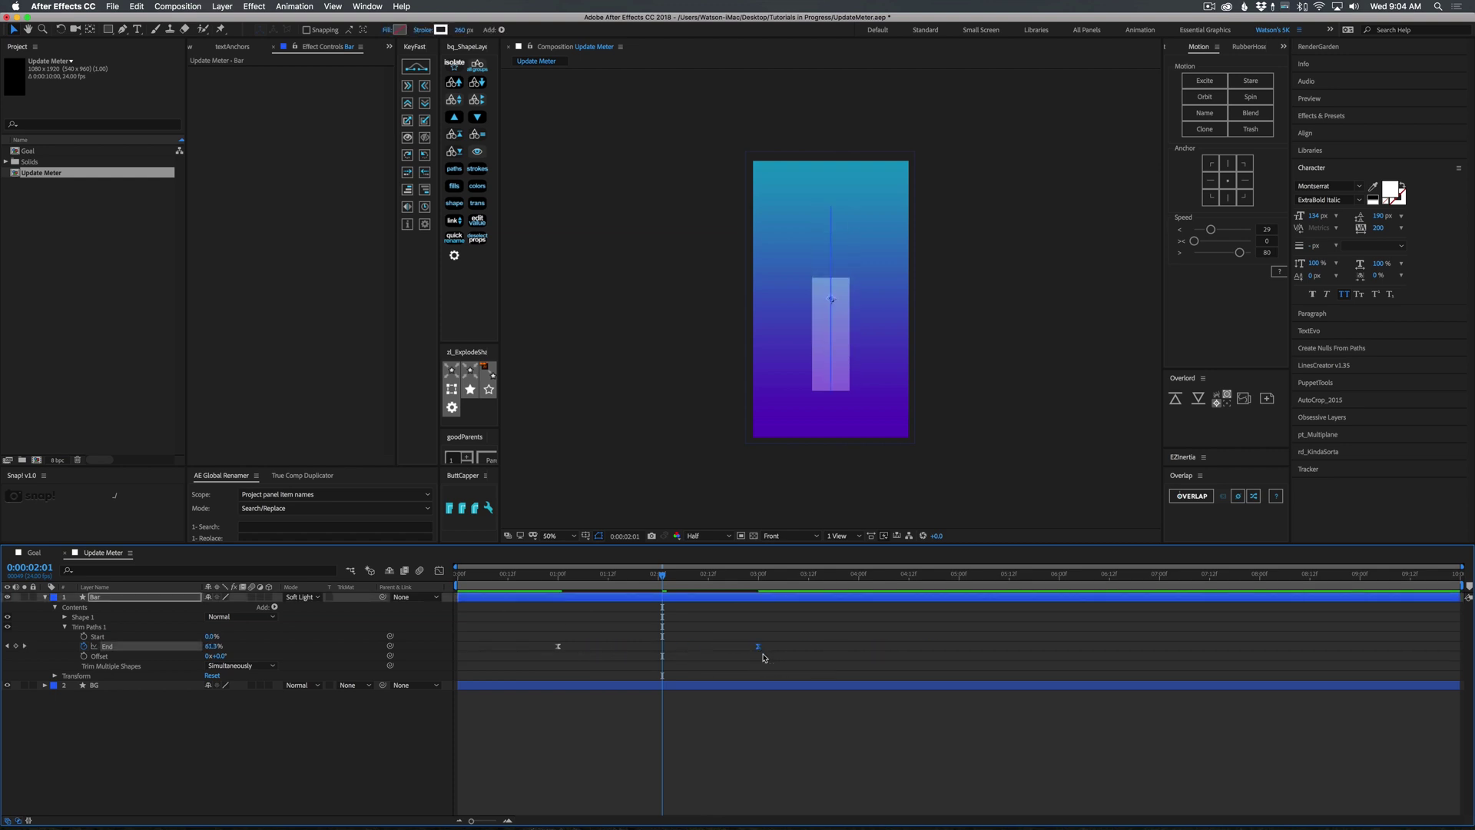
left_click(669, 630)
left_click_drag(643, 578, 558, 577)
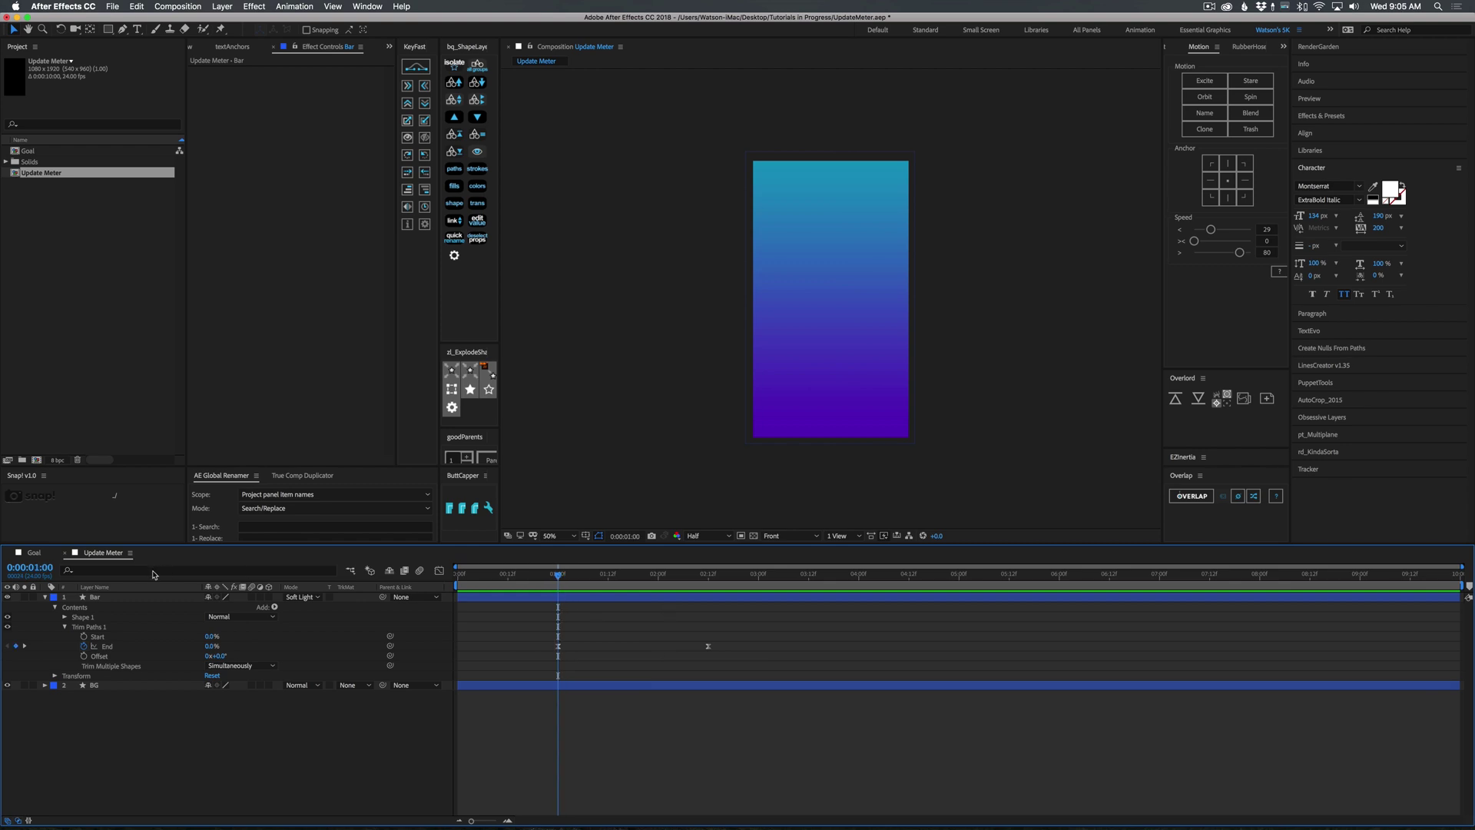
Step: Preview the finished Goal composition for reference, then return to Update Meter at 0:00:01:00
left_click(35, 552)
left_click(586, 575)
key("space")
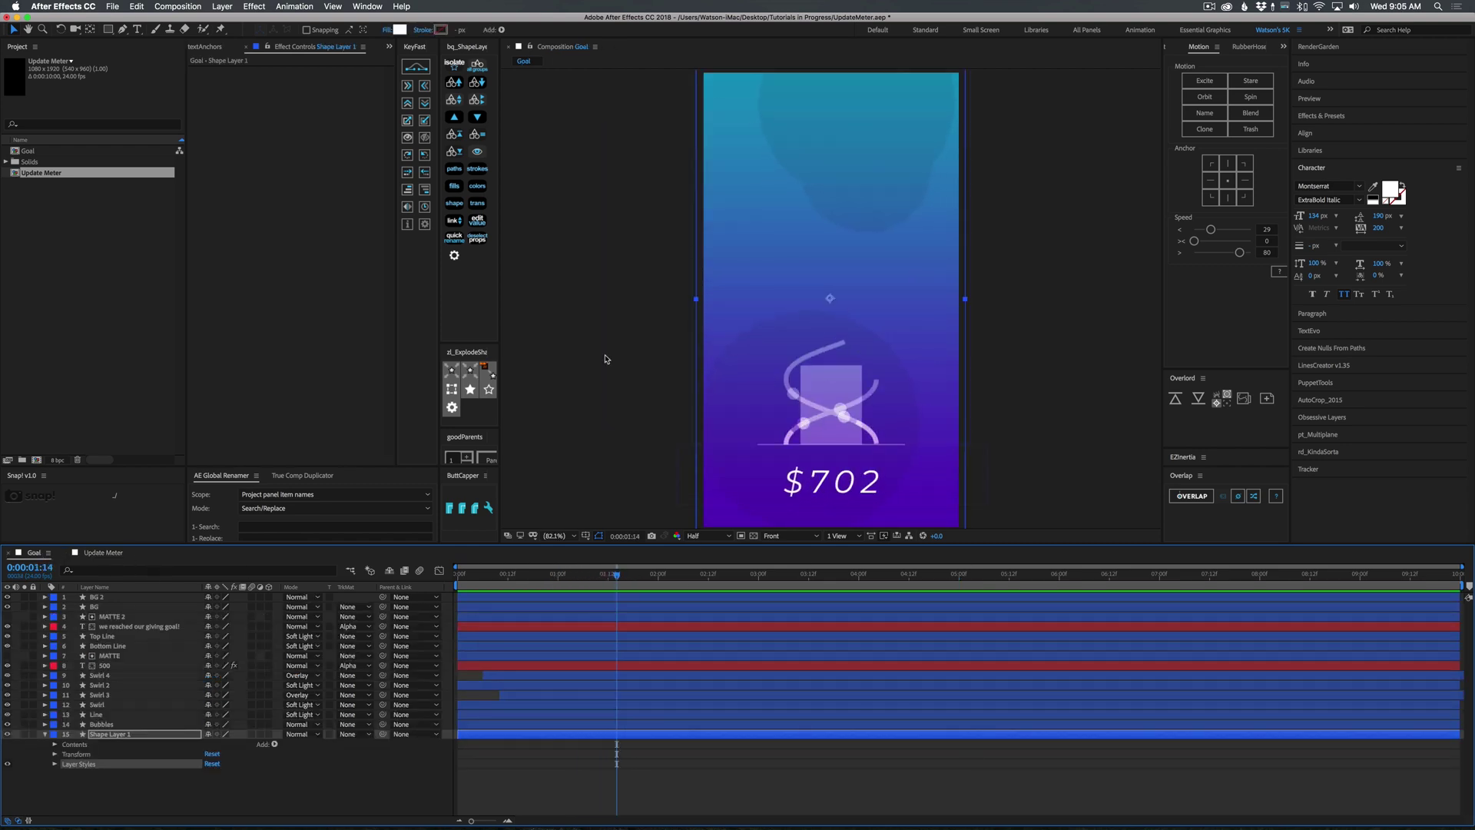
left_click(108, 554)
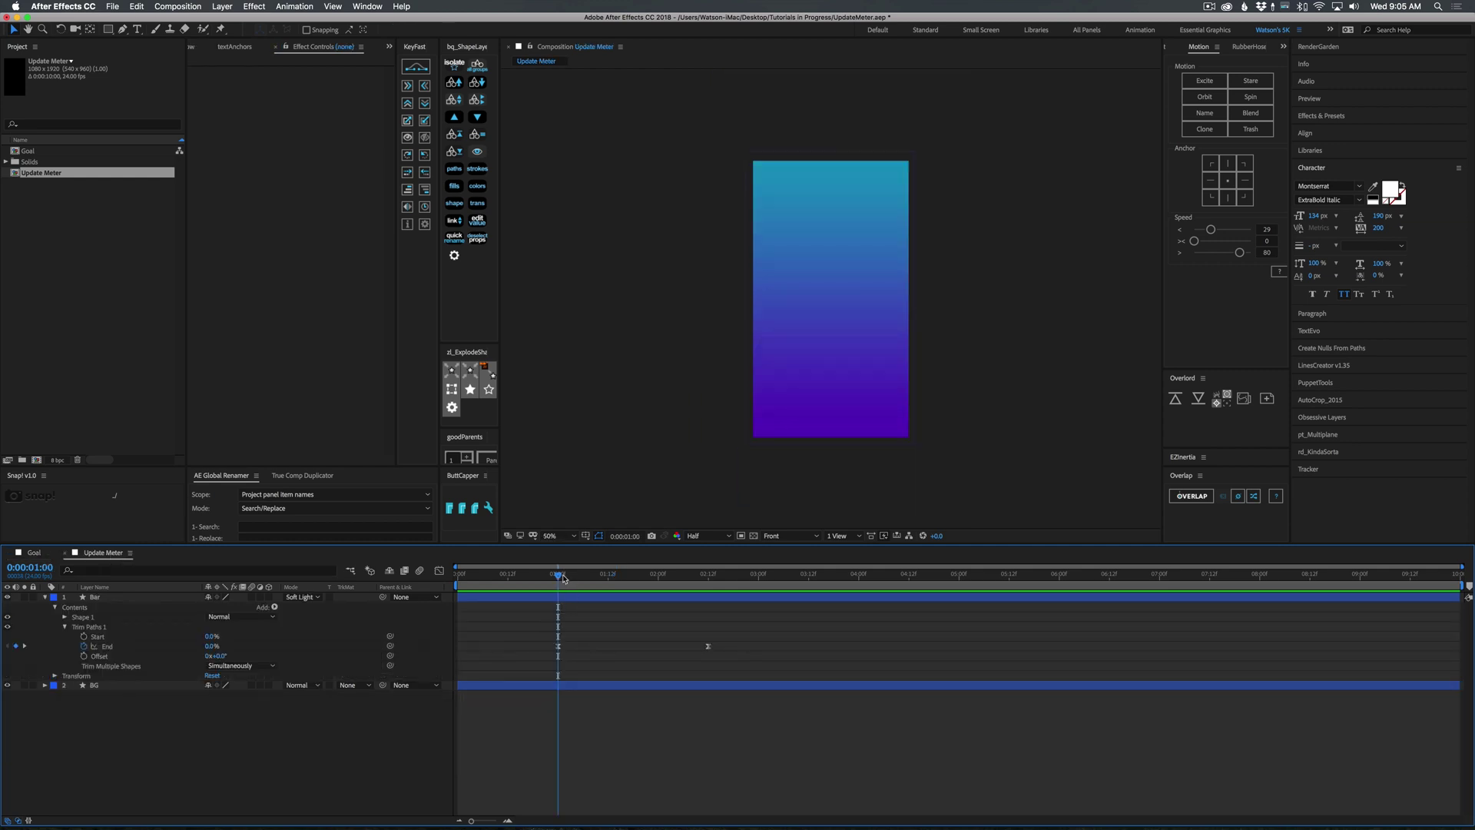
mouse_move(563, 578)
left_mouse_down()
mouse_move(675, 577)
mouse_move(560, 578)
left_mouse_up()
Step: Duplicate the Bar layer and rename the copy Swirl
left_click(89, 596)
key("u")
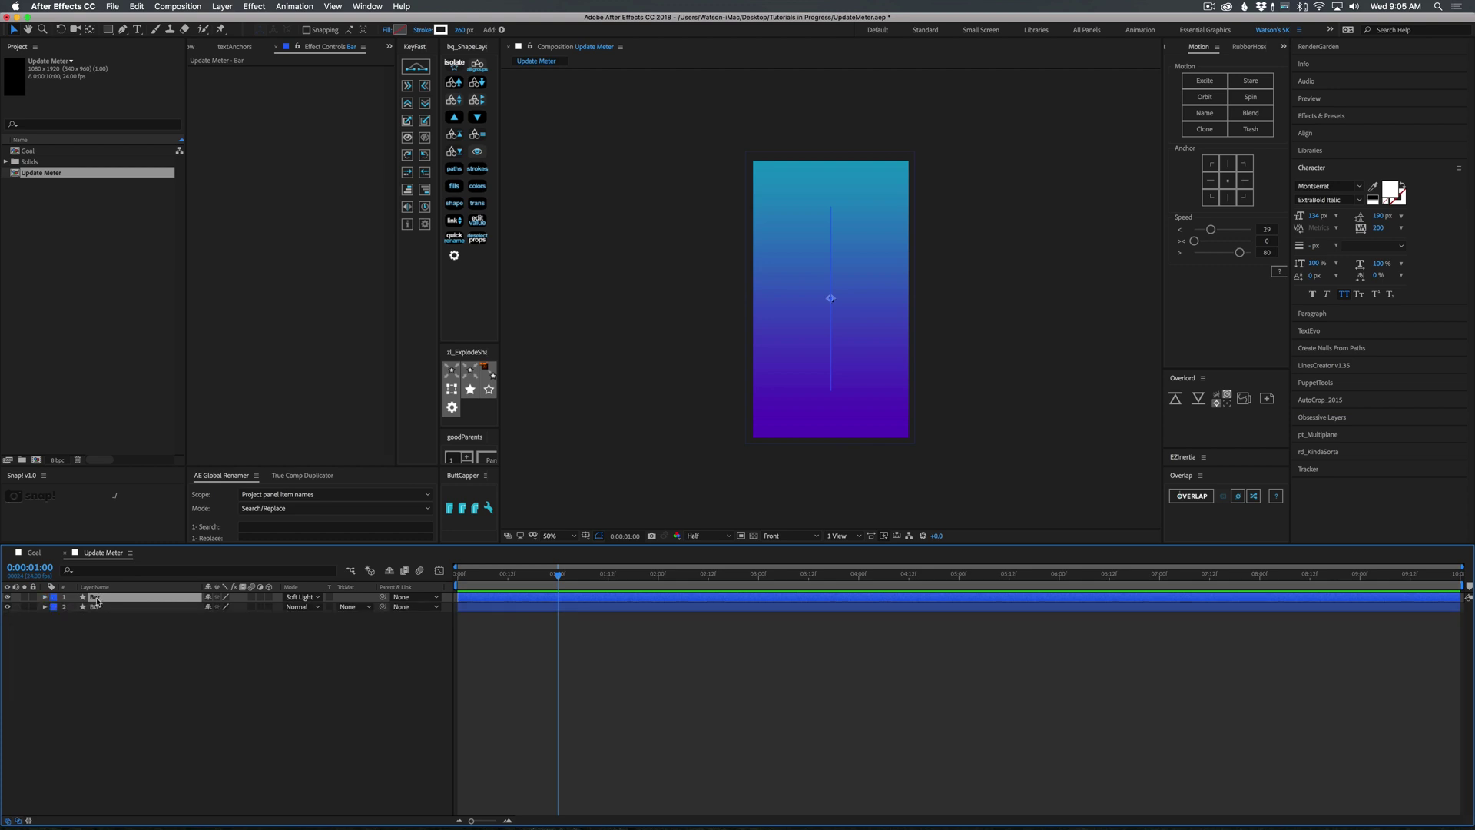
key("ctrl+d")
key("Return")
type("Swir")
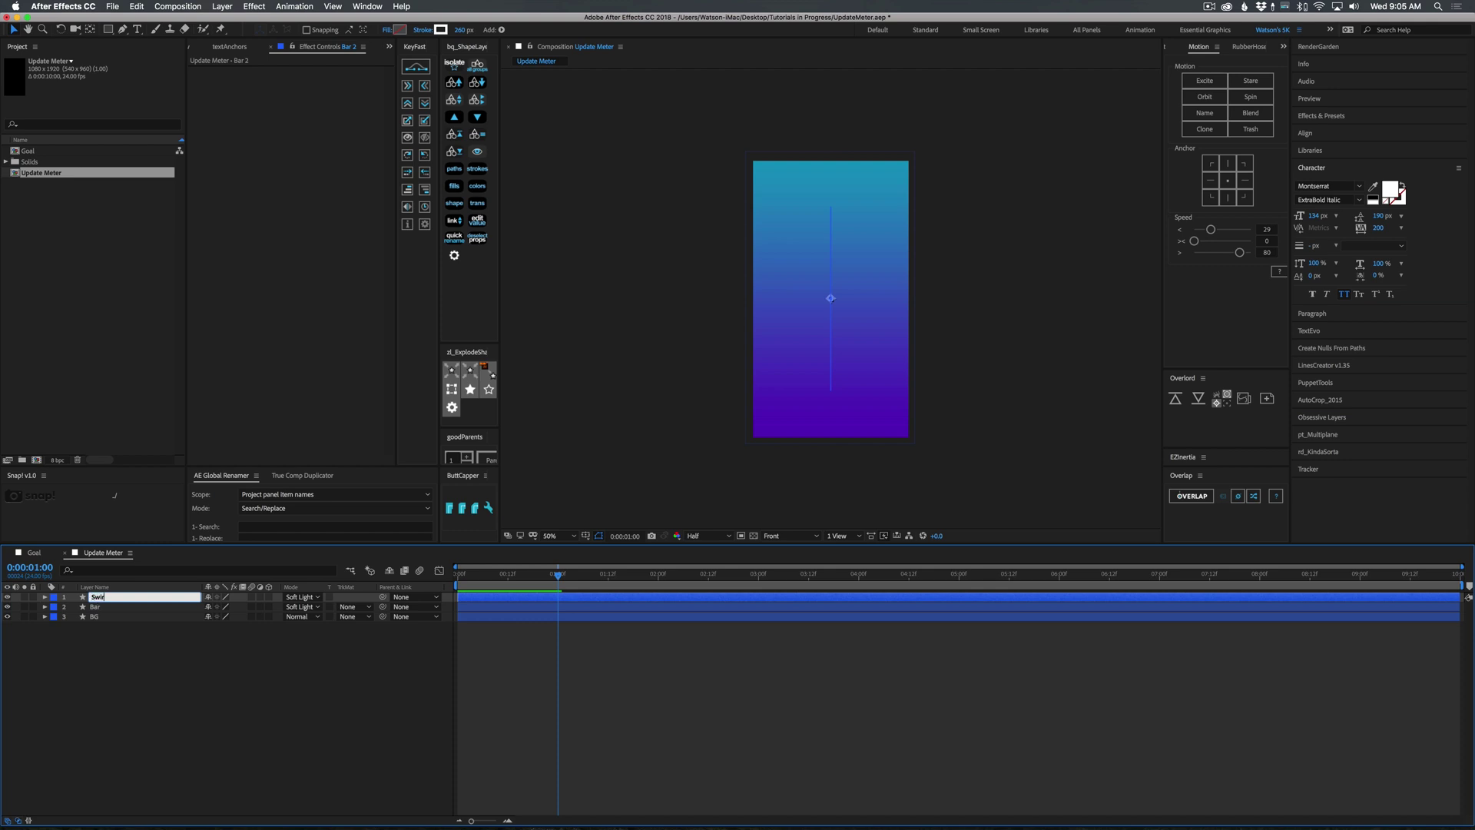
type("l")
key("Return")
Step: Expand the Swirl layer's contents, move to 0:00:02:13 and set the layer's stroke width to 26 px
left_click(44, 597)
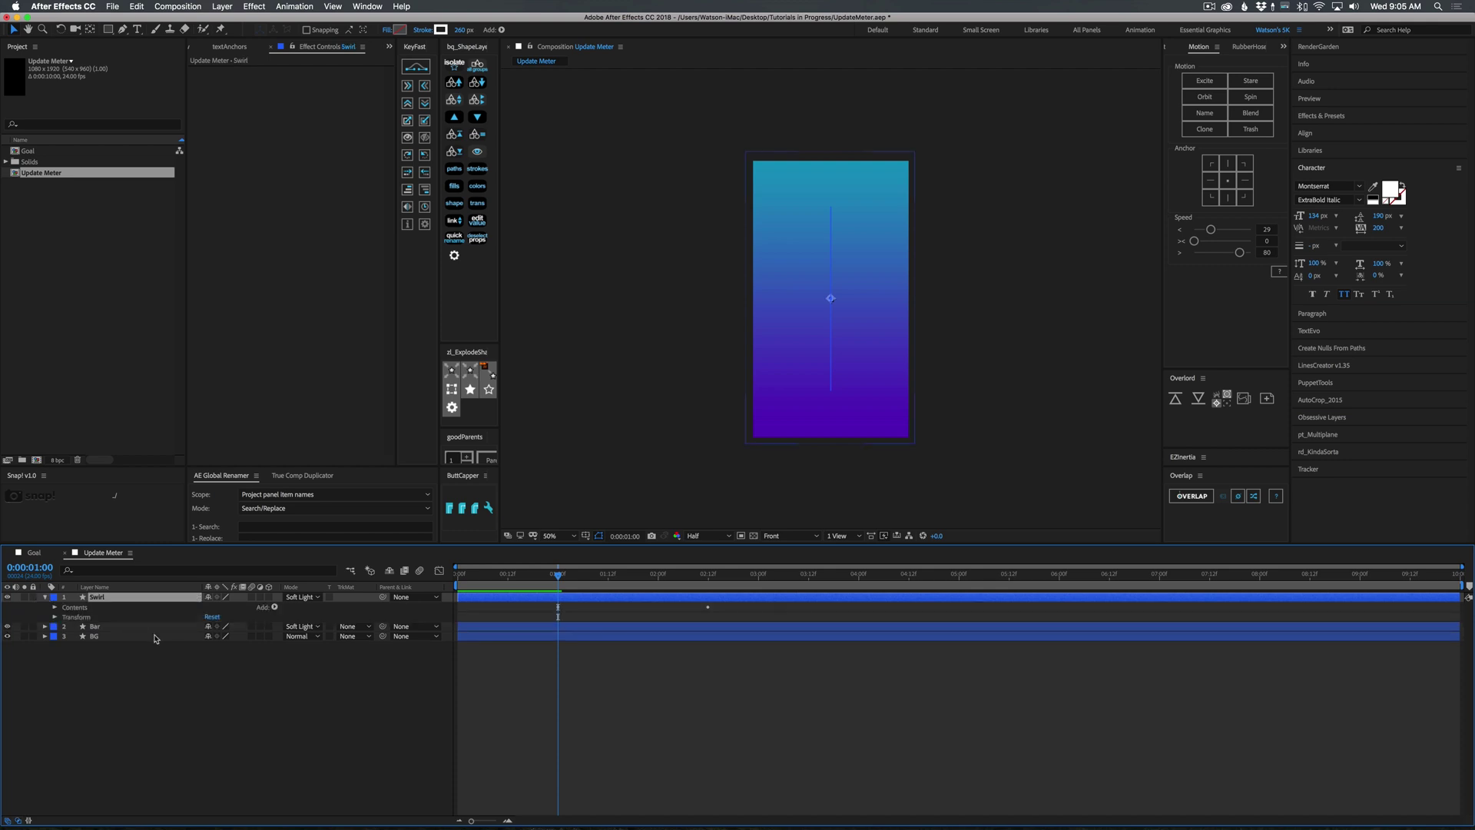
left_click(54, 607)
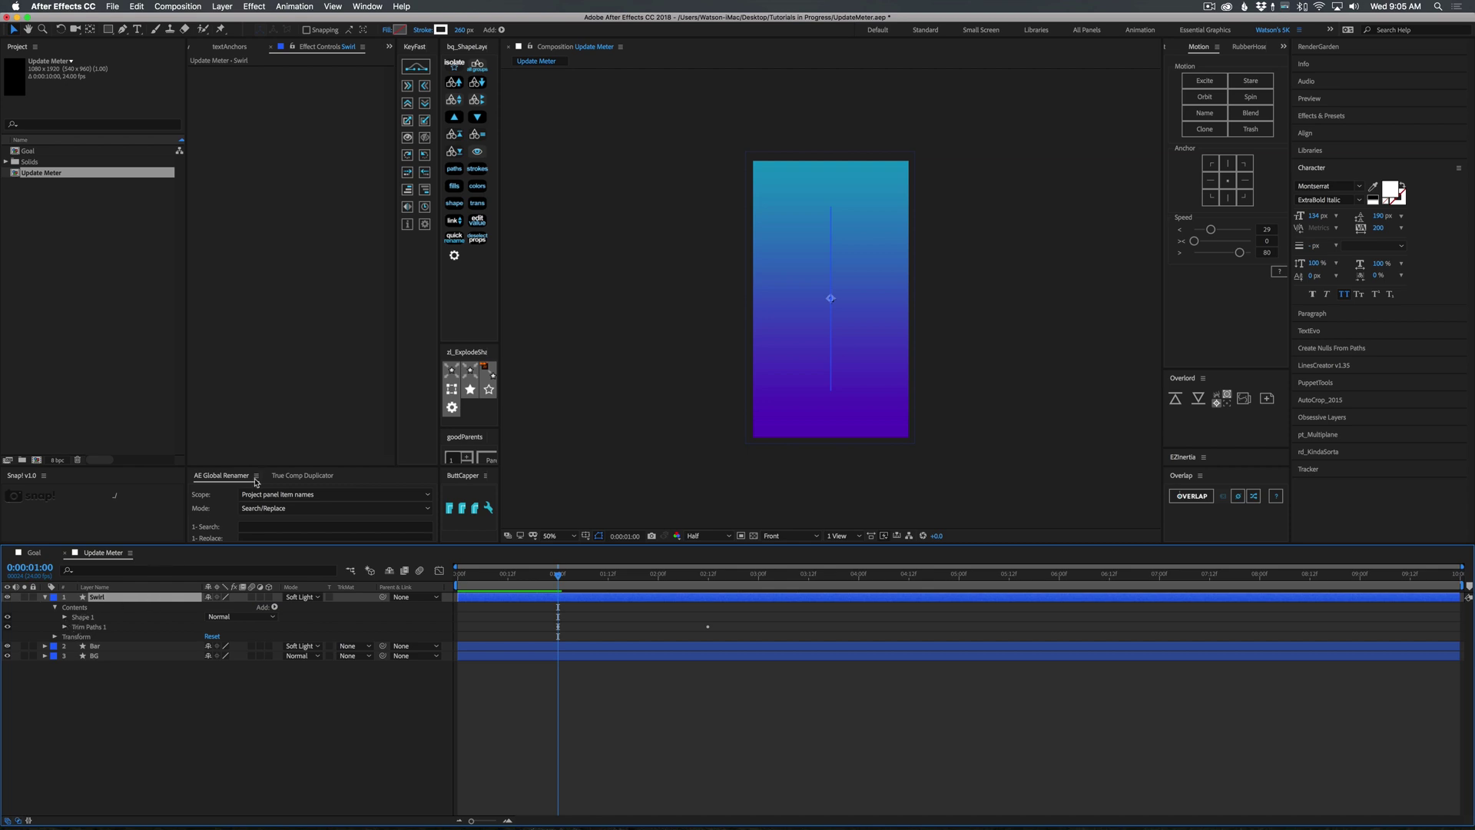
left_click_drag(624, 586, 712, 586)
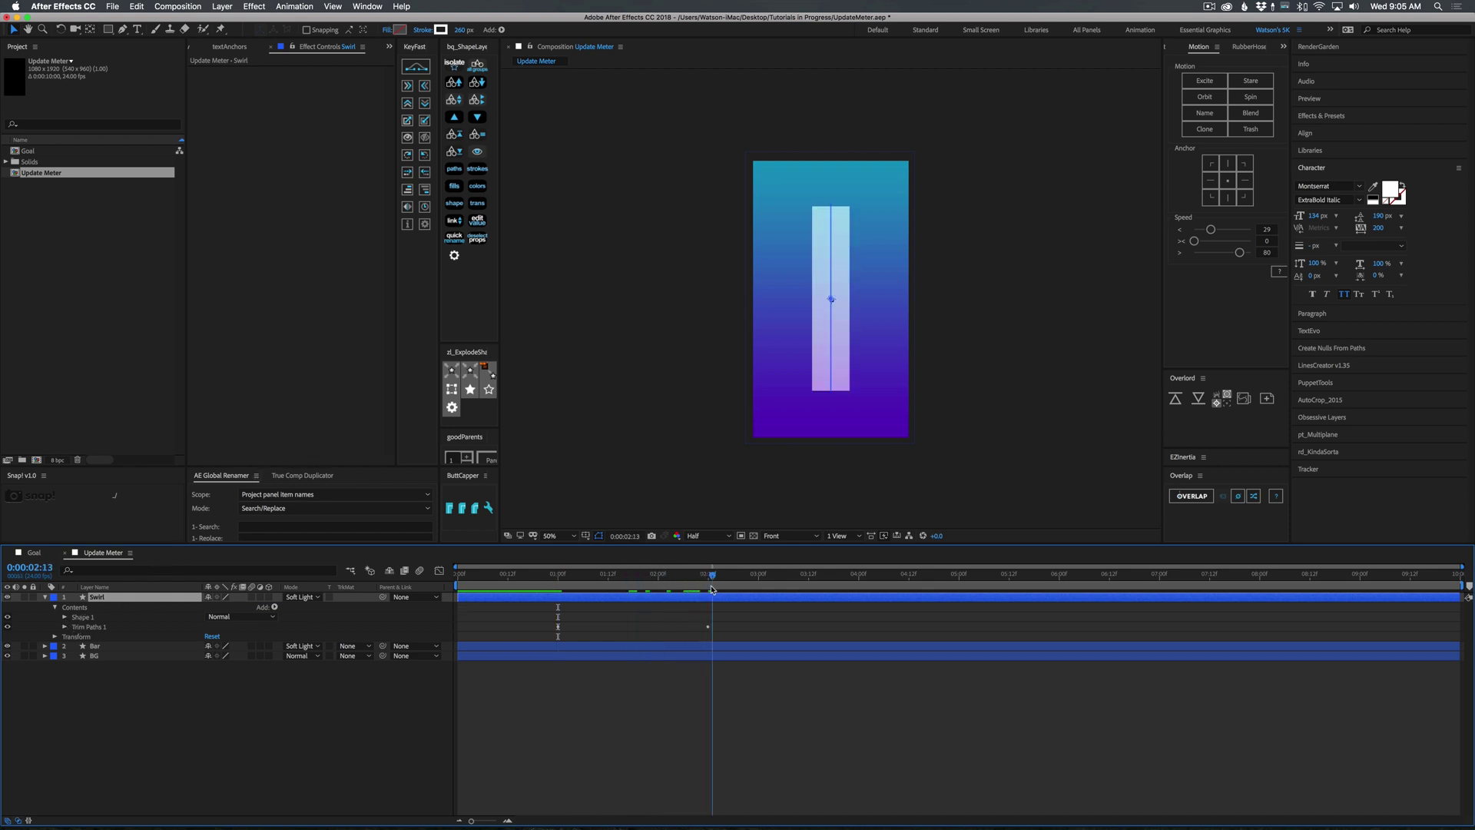
left_click(464, 30)
type("26")
key("Return")
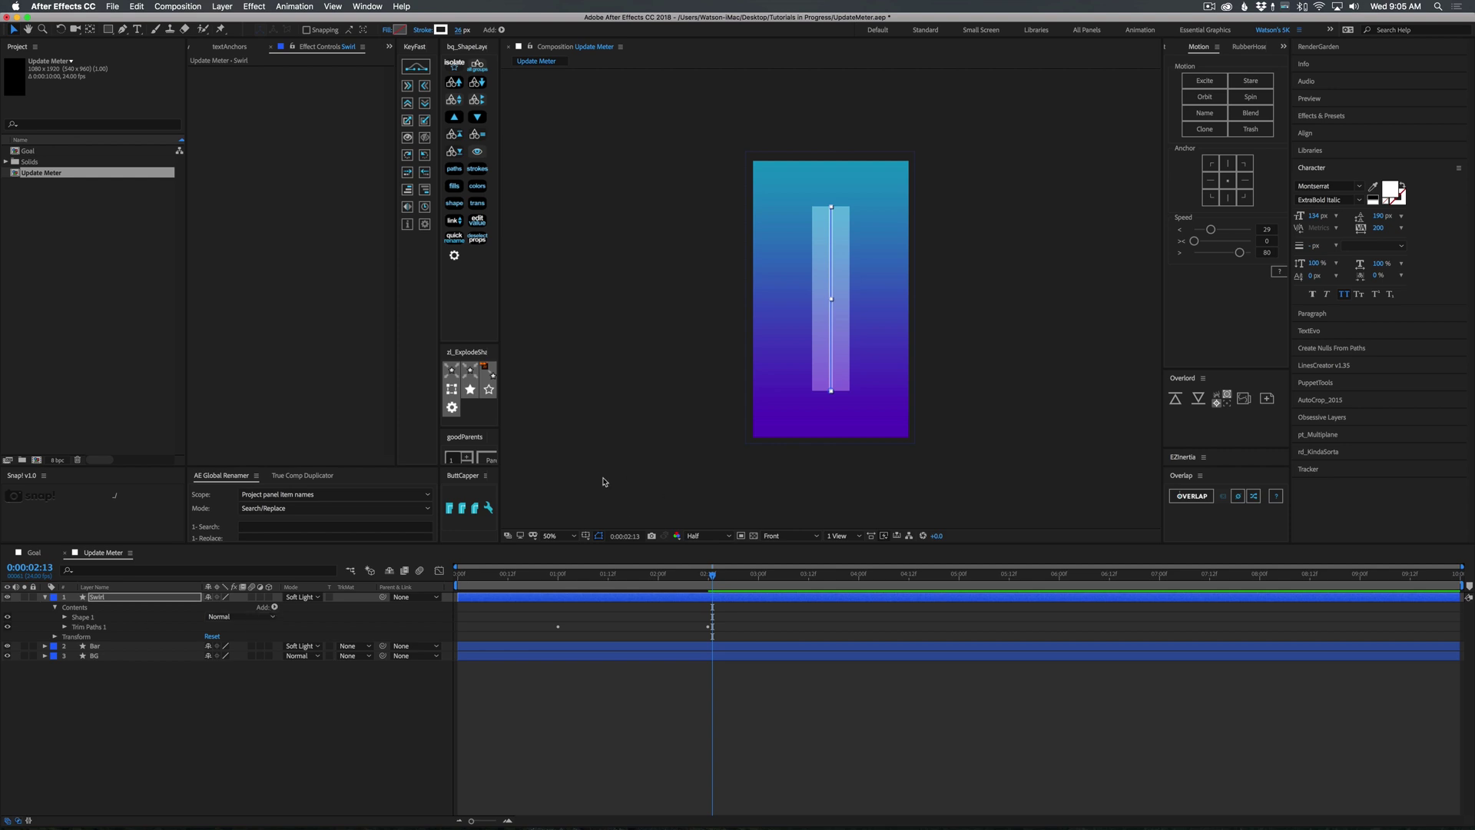
Step: Add a Zig Zag operator inside the Swirl layer's Shape 1 and expand its properties
left_click(275, 607)
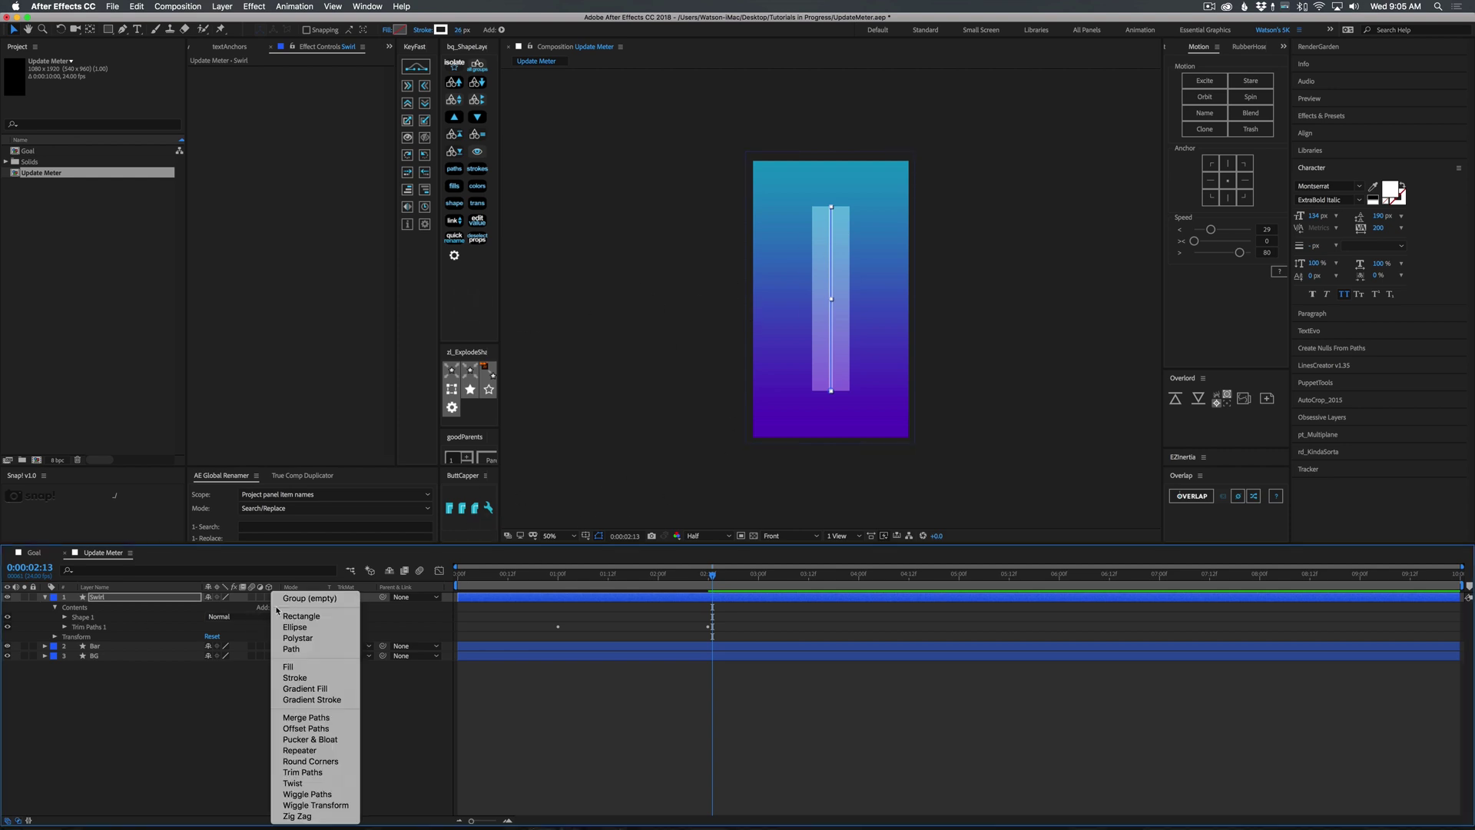
left_click(309, 816)
key("period")
key("period")
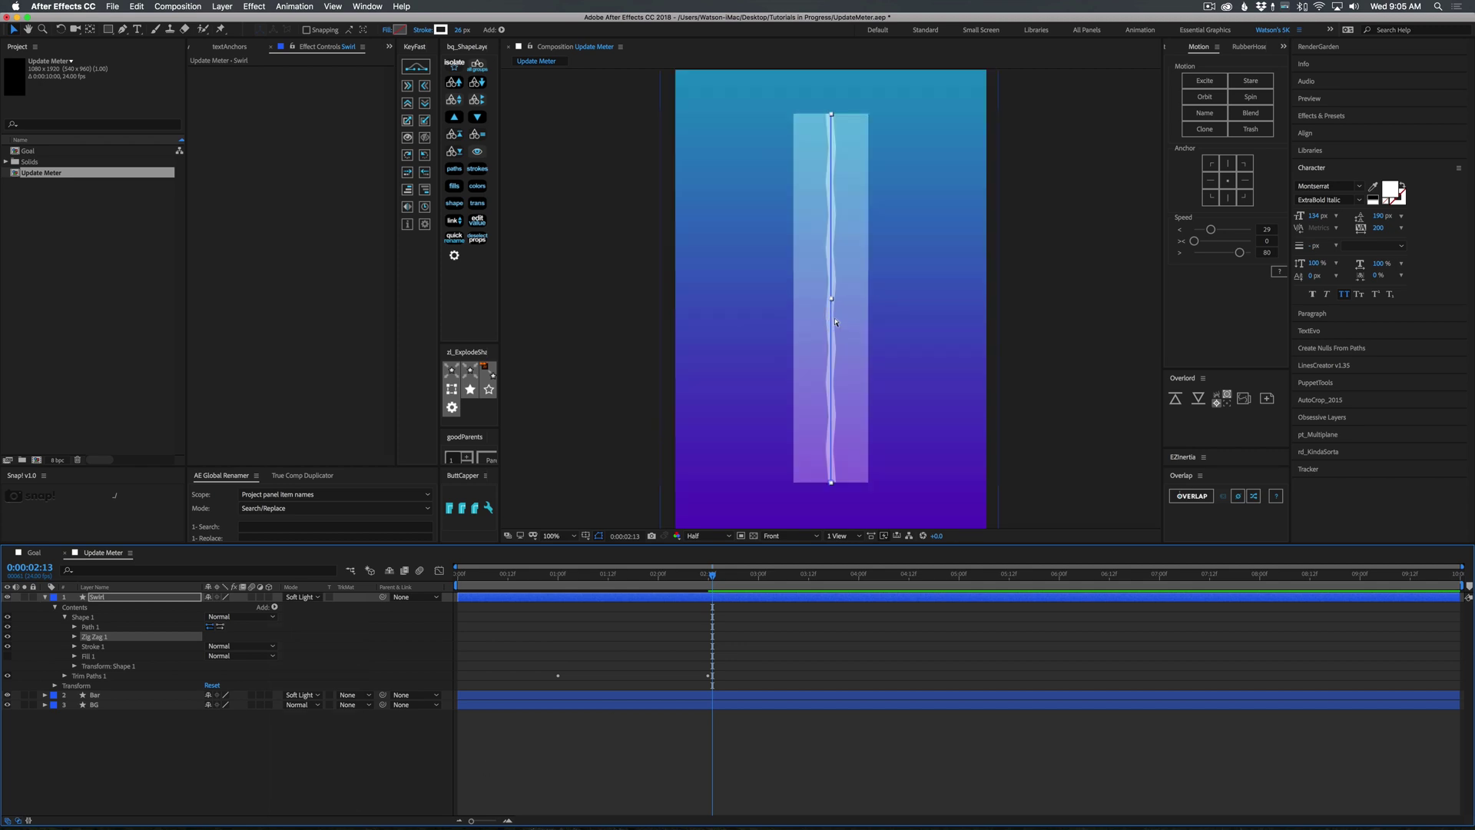
left_click(75, 636)
Step: Set the Swirl's Zig Zag size to 175 and its ridges per segment to 9
left_click_drag(218, 649, 302, 641)
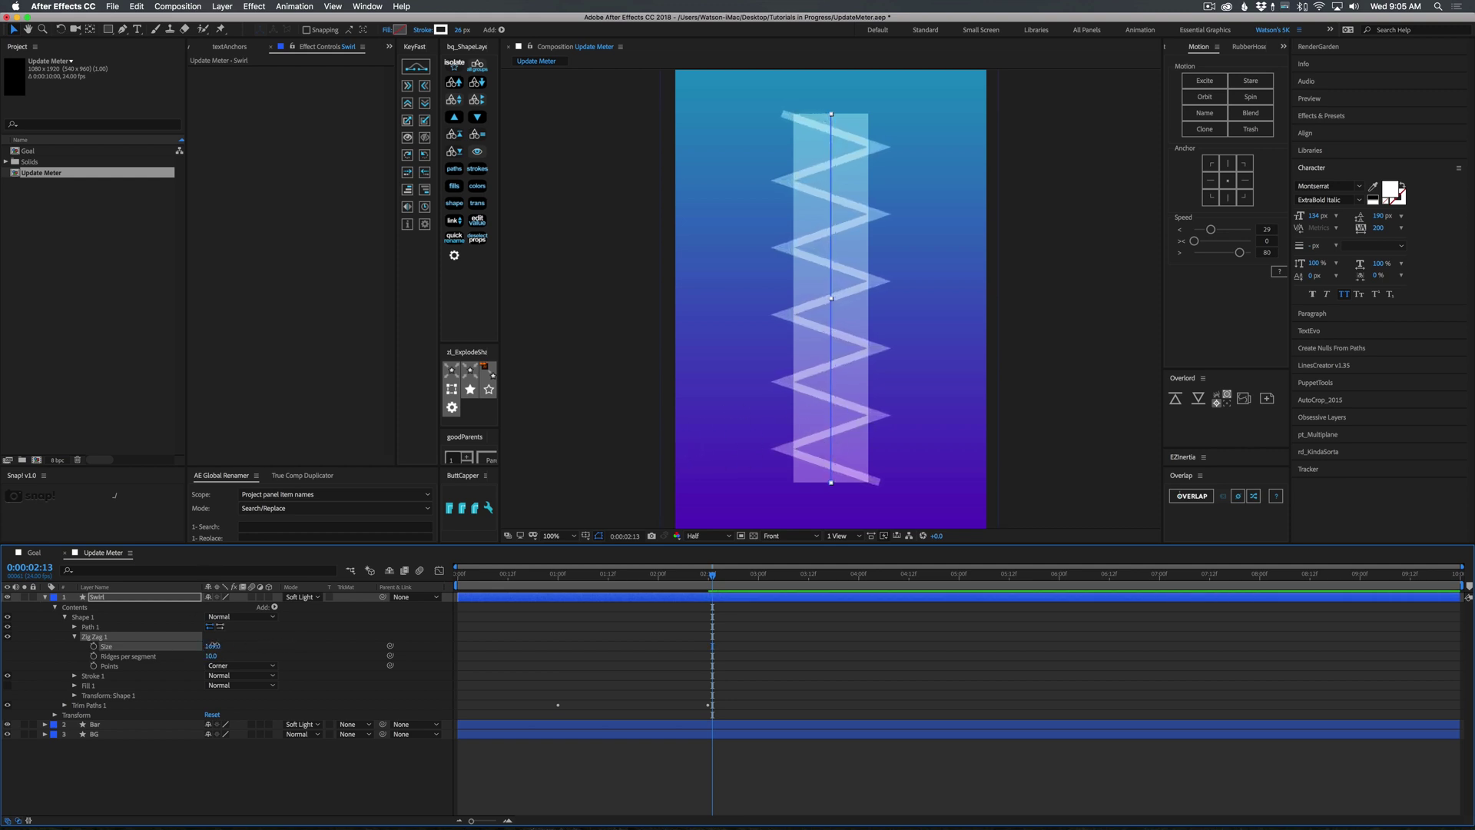
left_click_drag(211, 646, 217, 643)
left_click(218, 658)
key("Down")
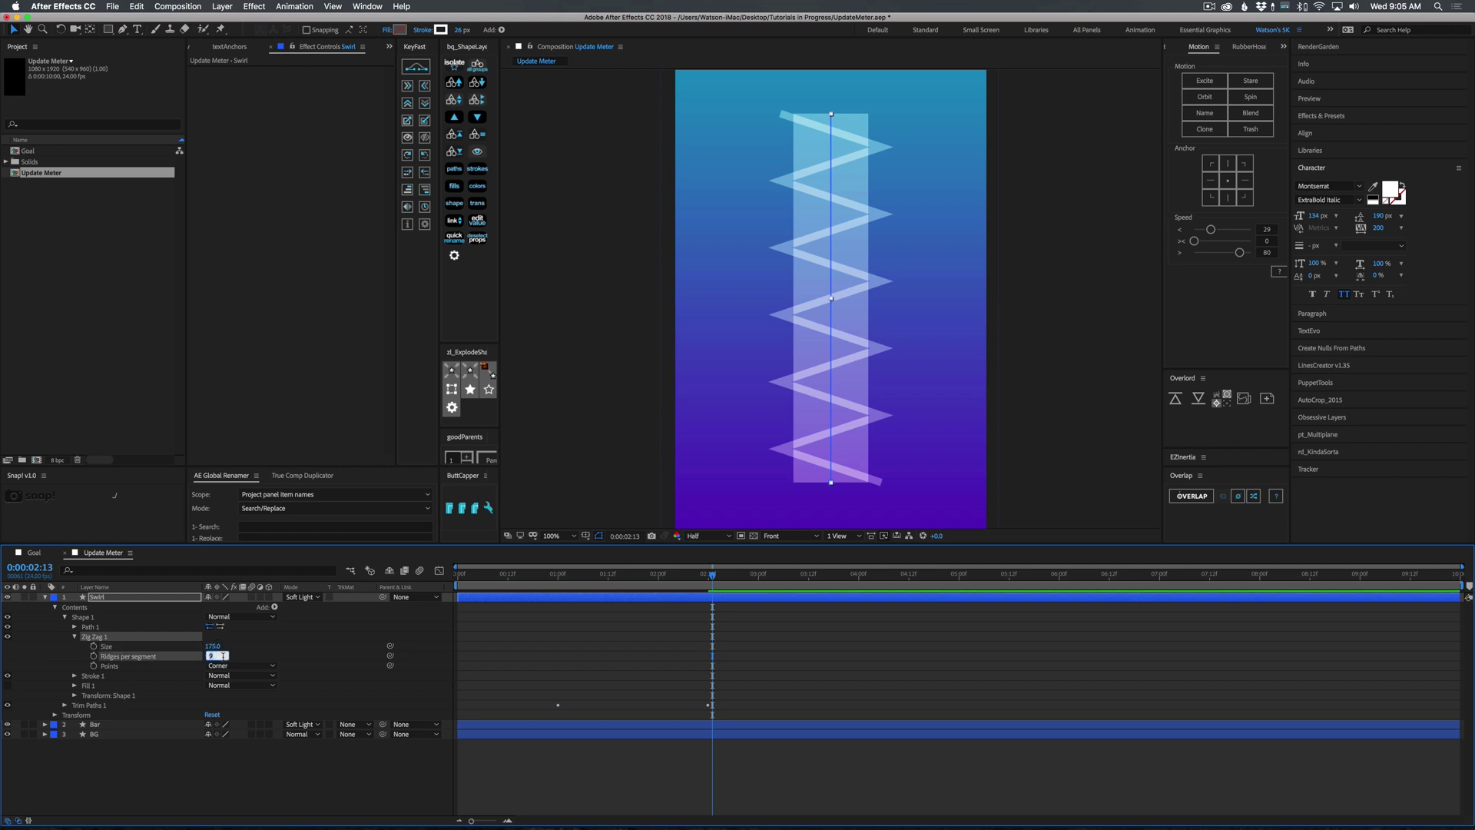
key("Return")
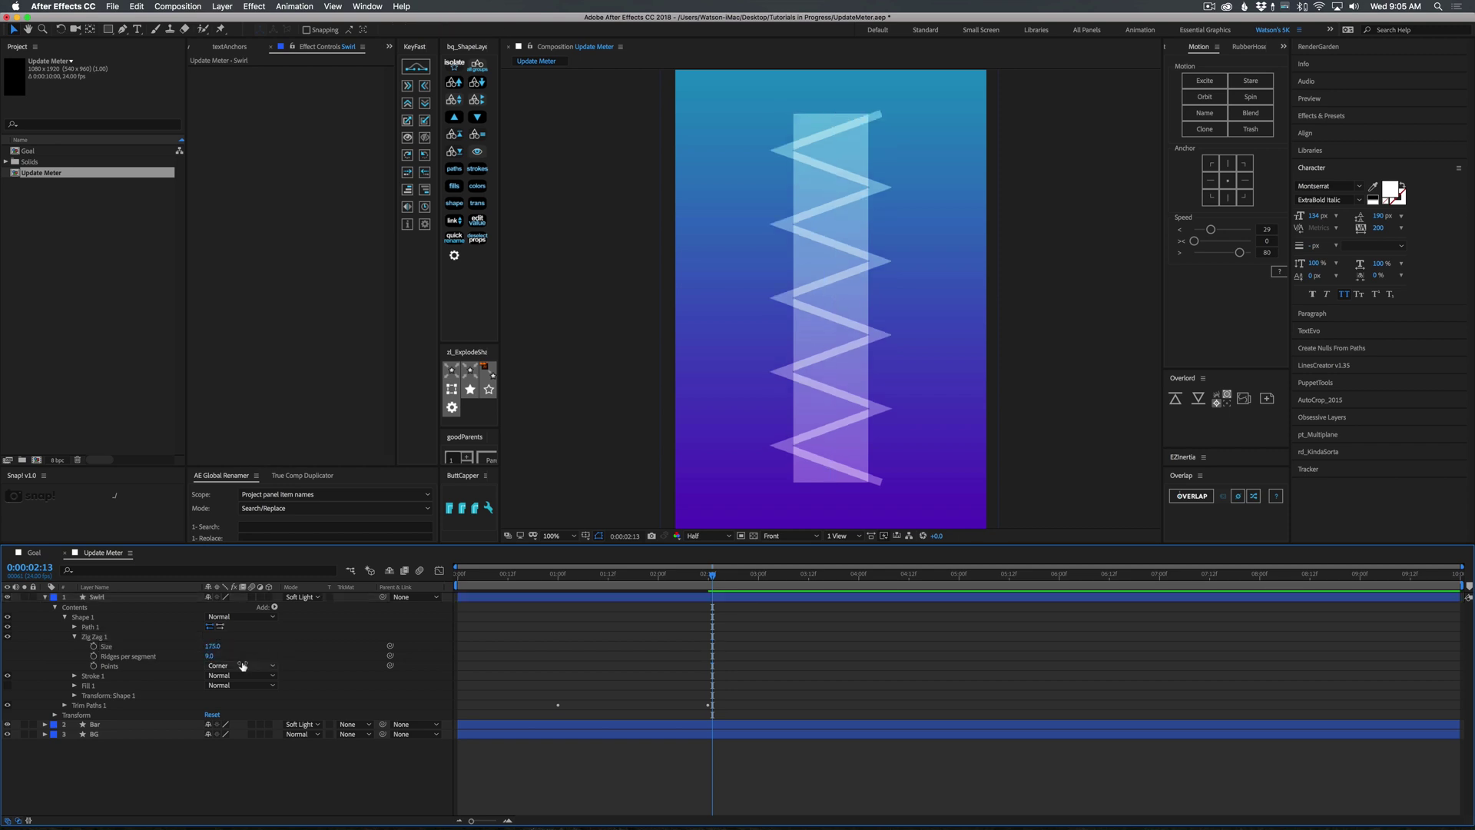
Step: Change the Zig Zag points to Smooth and reduce its size to 159
left_click(230, 665)
left_click(230, 688)
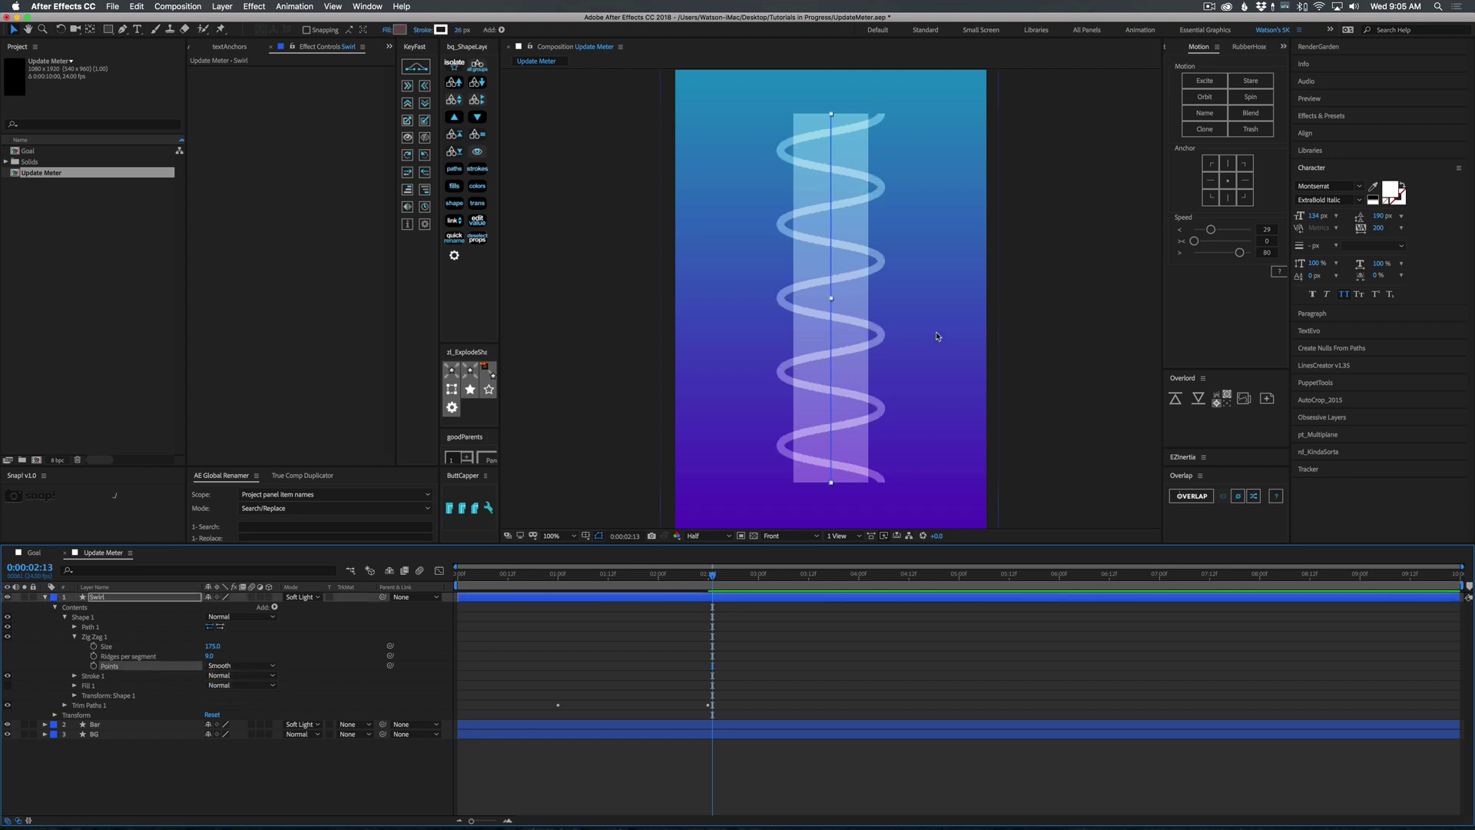
mouse_move(213, 646)
left_mouse_down()
mouse_move(257, 645)
mouse_move(209, 644)
left_mouse_up()
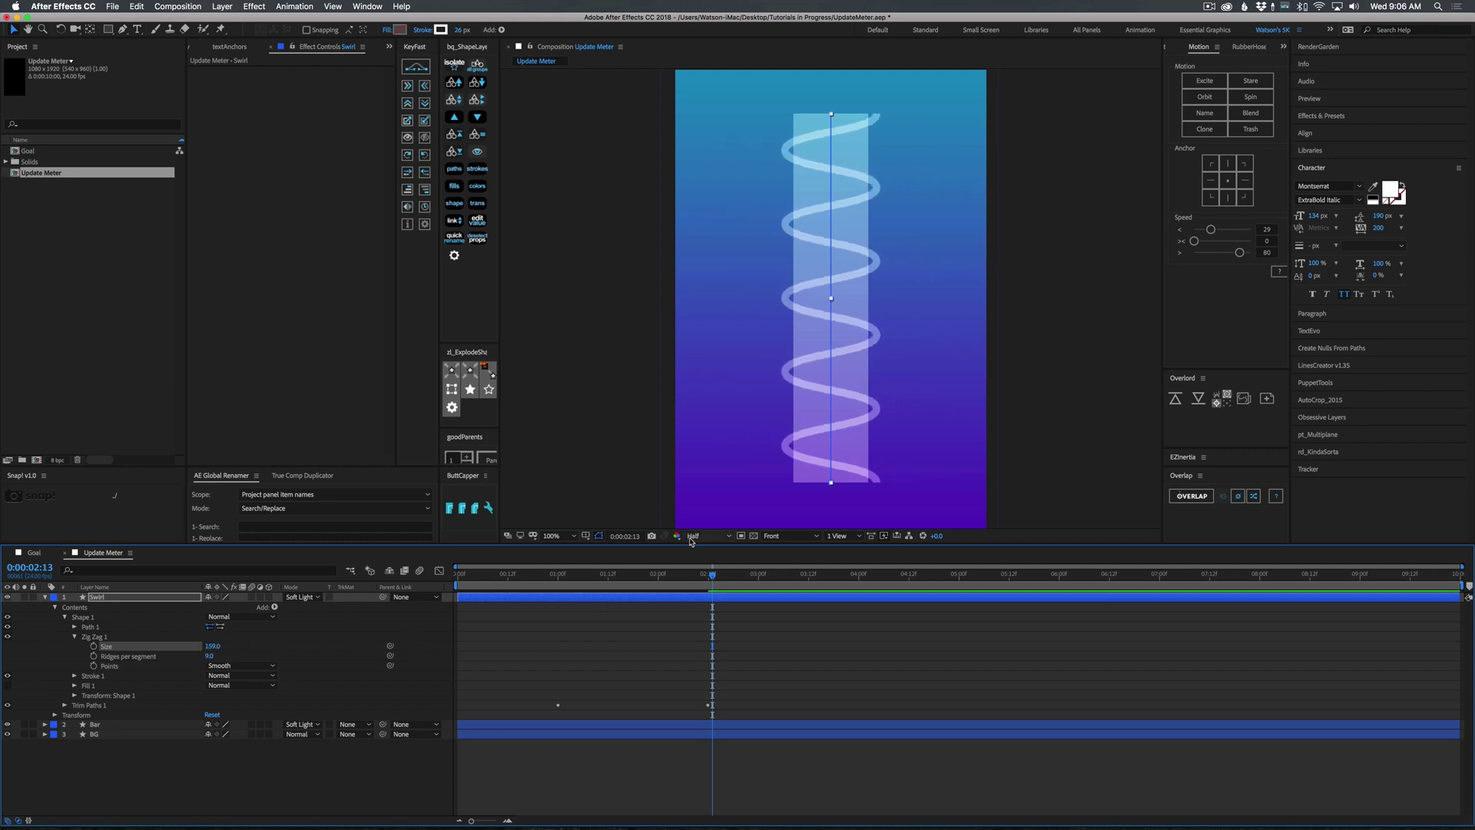
Step: Move the Zig Zag operator out of the Swirl layer's Shape 1 and place it directly above Trim Paths
mouse_move(706, 576)
left_mouse_down()
mouse_move(546, 576)
mouse_move(604, 600)
mouse_move(714, 592)
mouse_move(568, 595)
mouse_move(734, 596)
mouse_move(707, 596)
left_mouse_up()
key("space")
left_click(75, 637)
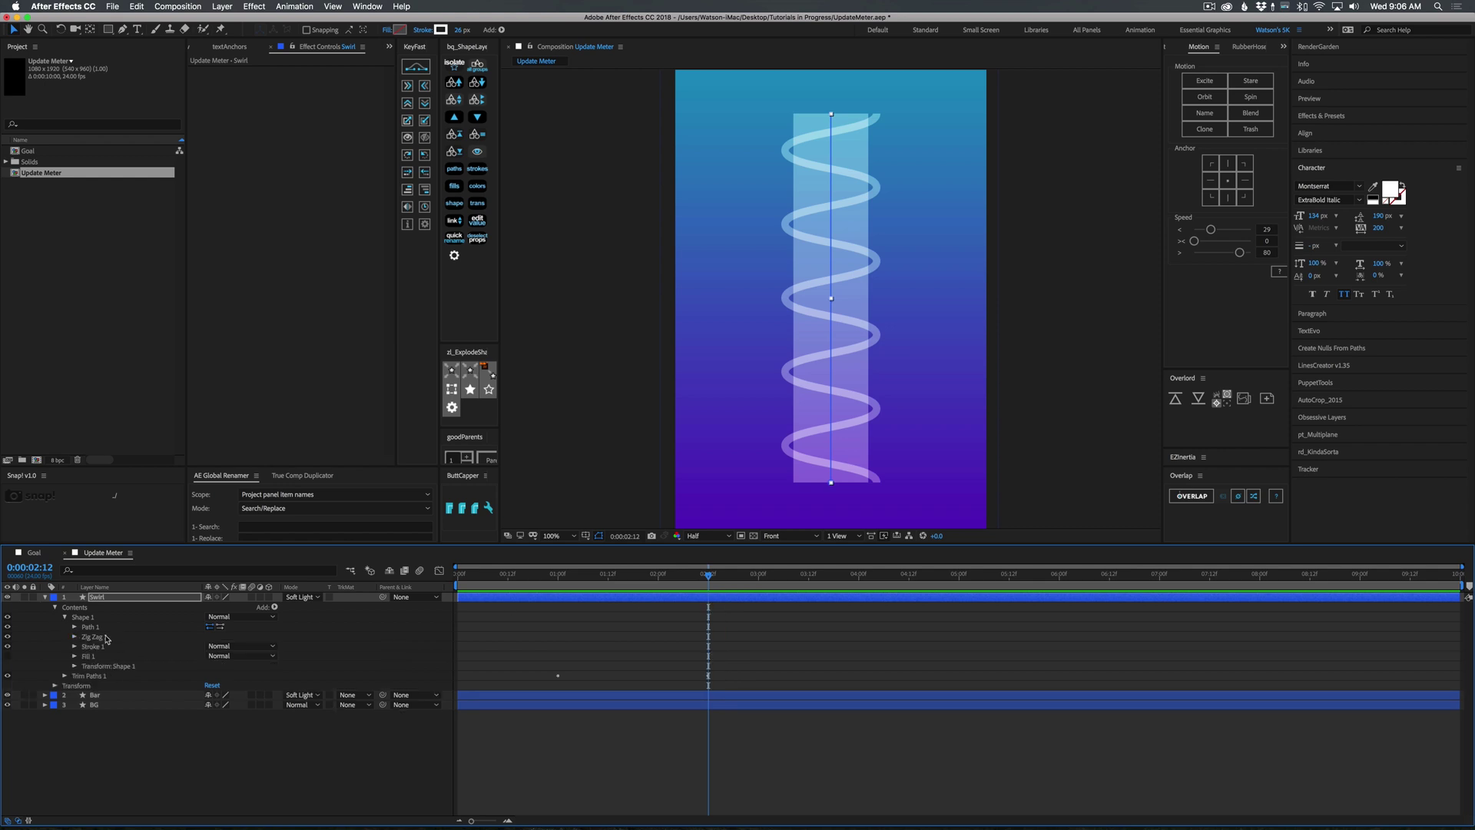
left_click(112, 637)
left_click_drag(94, 637, 83, 682)
mouse_move(713, 578)
left_mouse_down()
mouse_move(560, 592)
mouse_move(707, 612)
left_mouse_up()
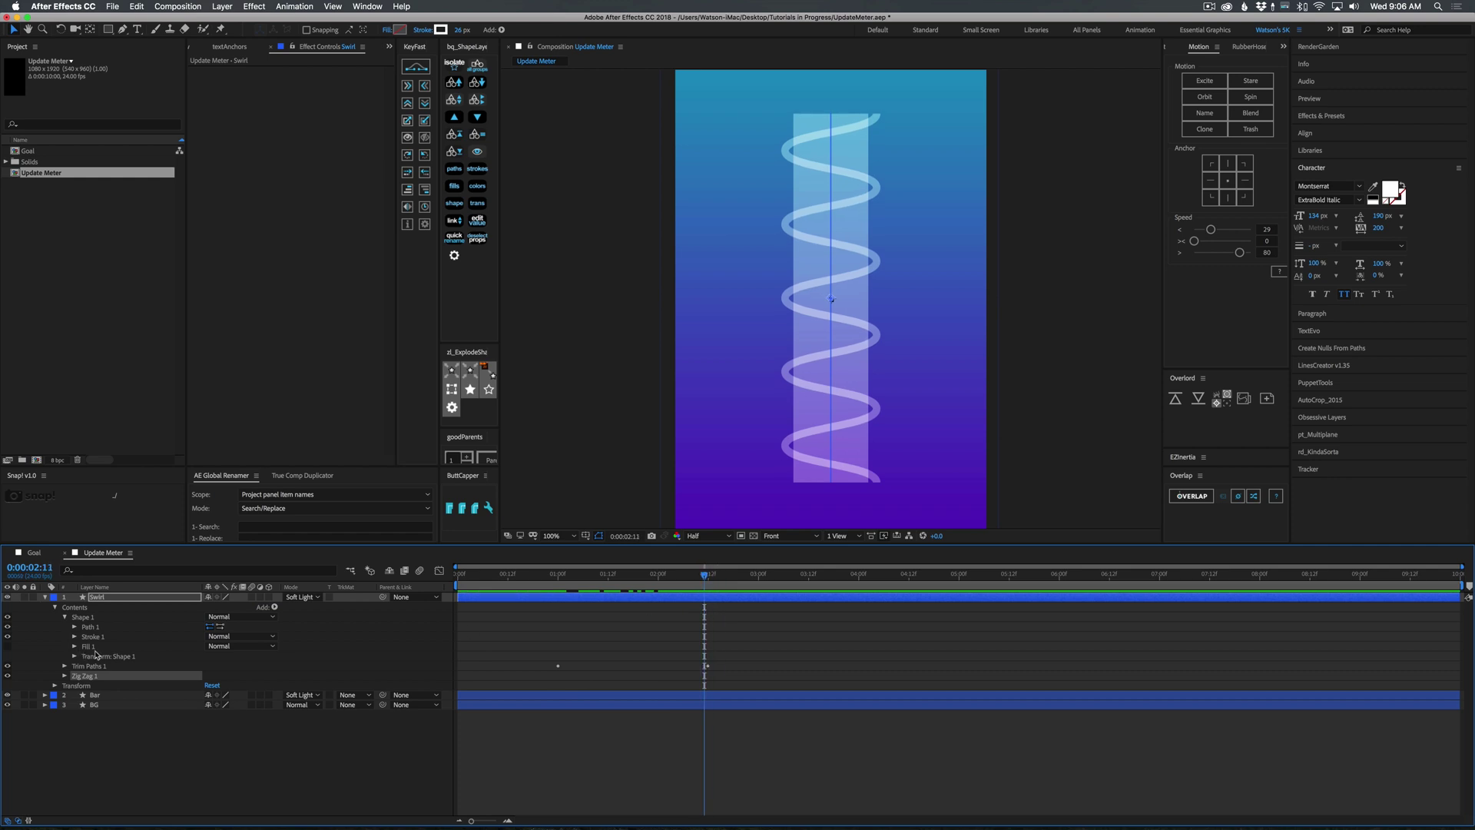
left_click_drag(86, 676, 89, 663)
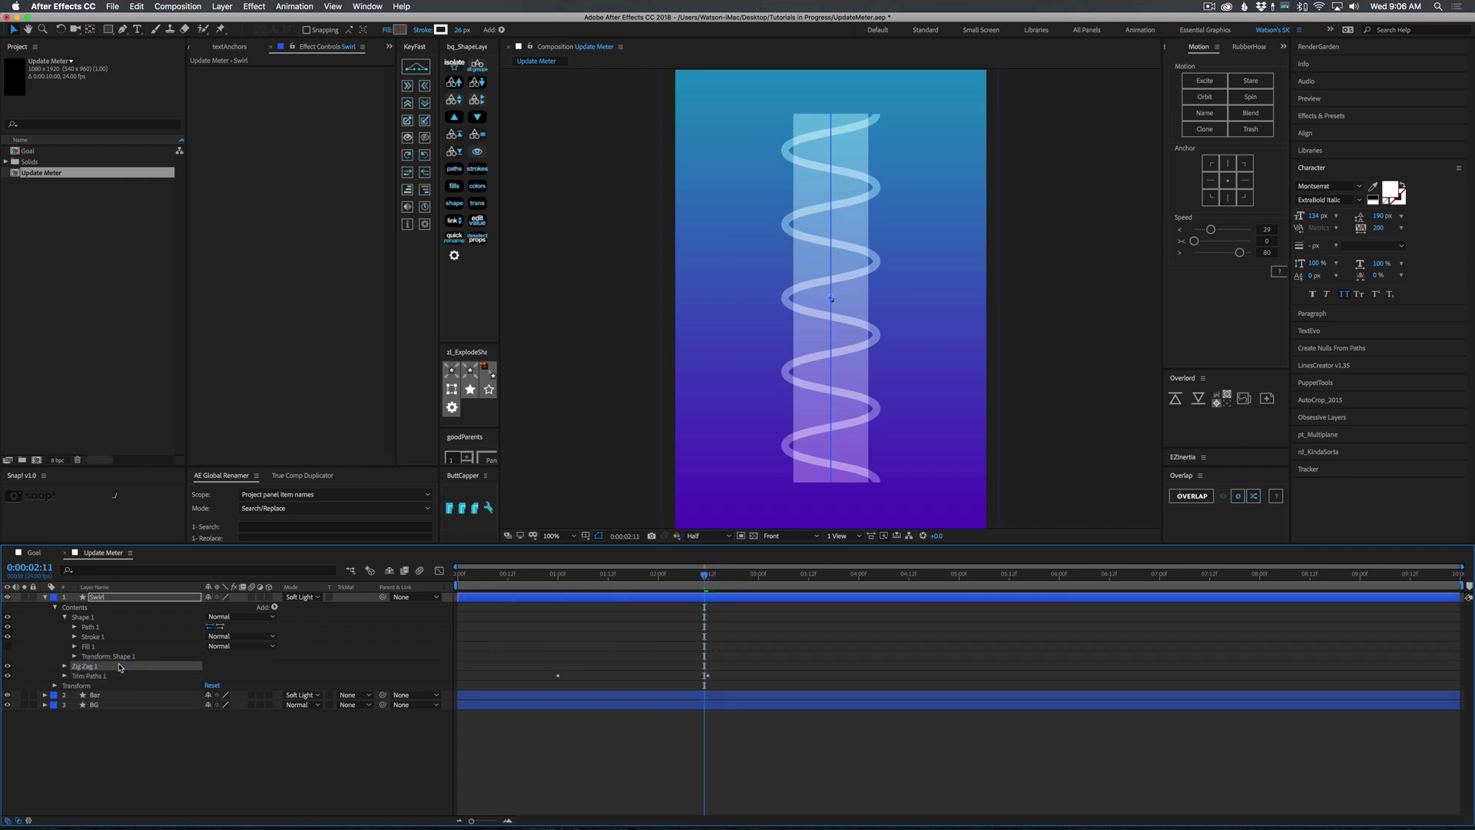
Step: Move the Zig Zag and Trim Paths operators together into the Swirl layer's Shape 1 group
left_click(90, 676, "shift")
left_click_drag(86, 667, 89, 618)
left_click(84, 617)
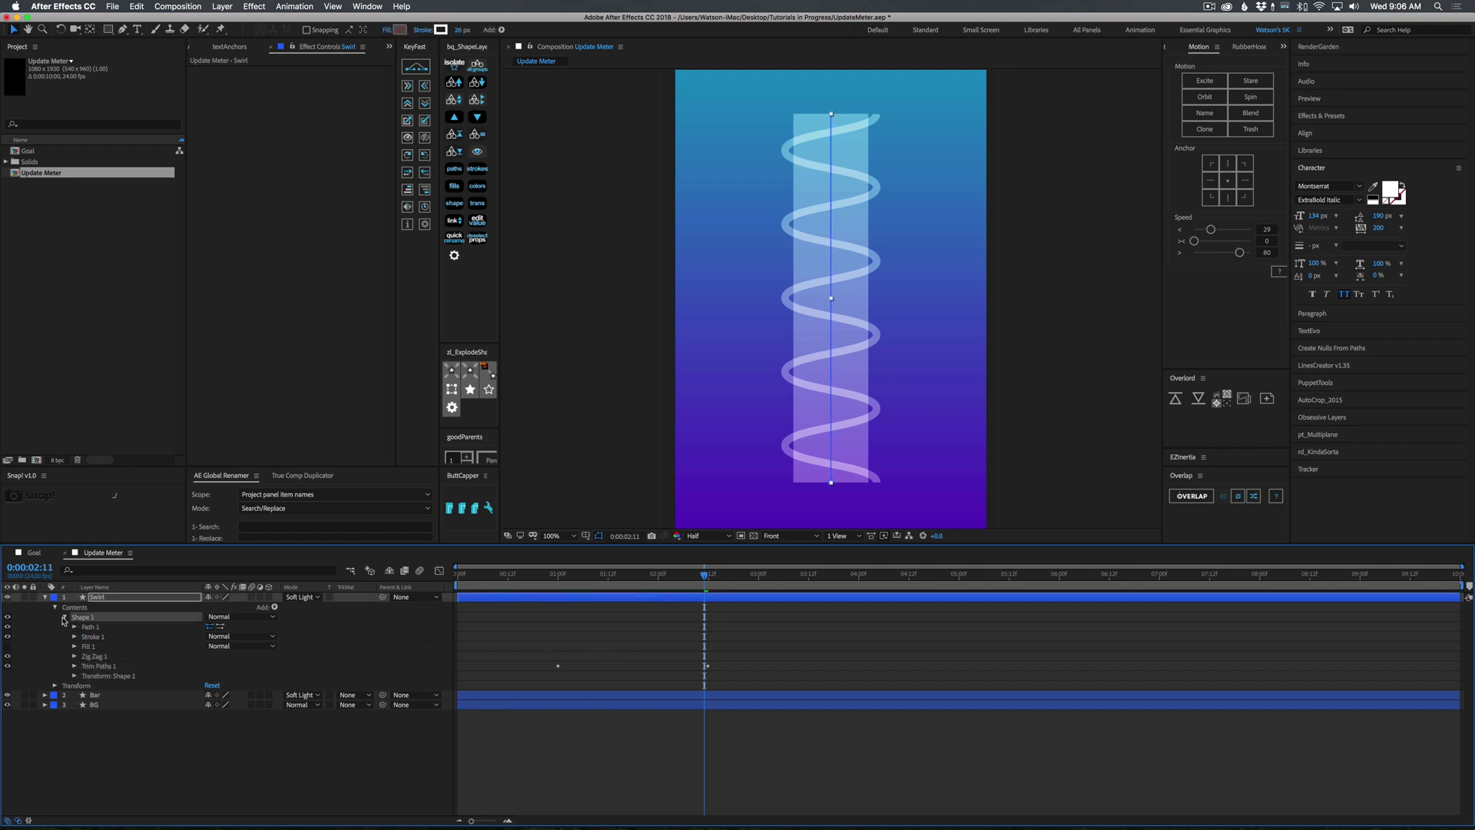
Step: Try duplicating Shape 1 in the Swirl layer and discard the copy
left_click(64, 617)
key("super+d")
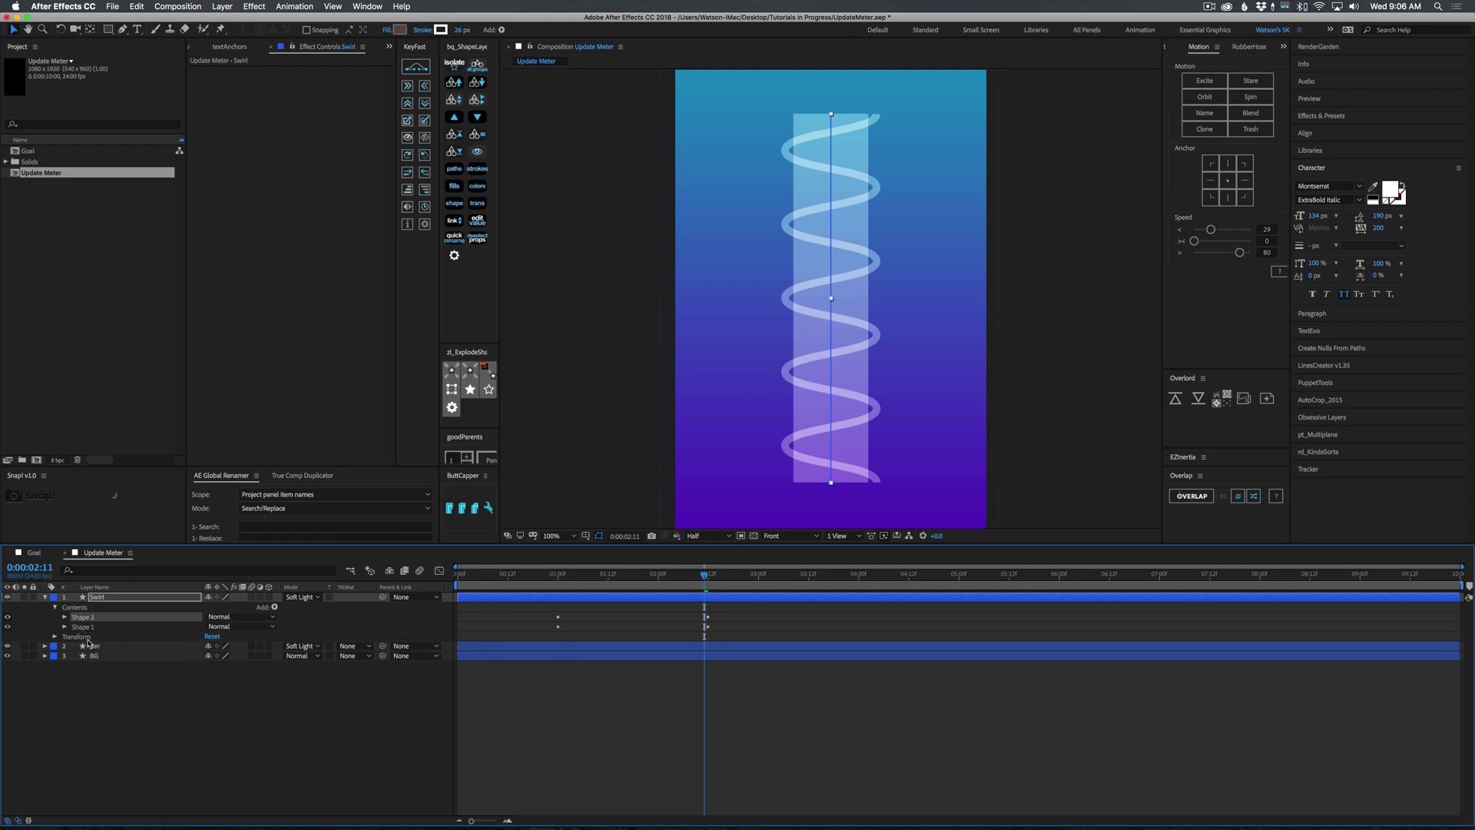
left_click(65, 616)
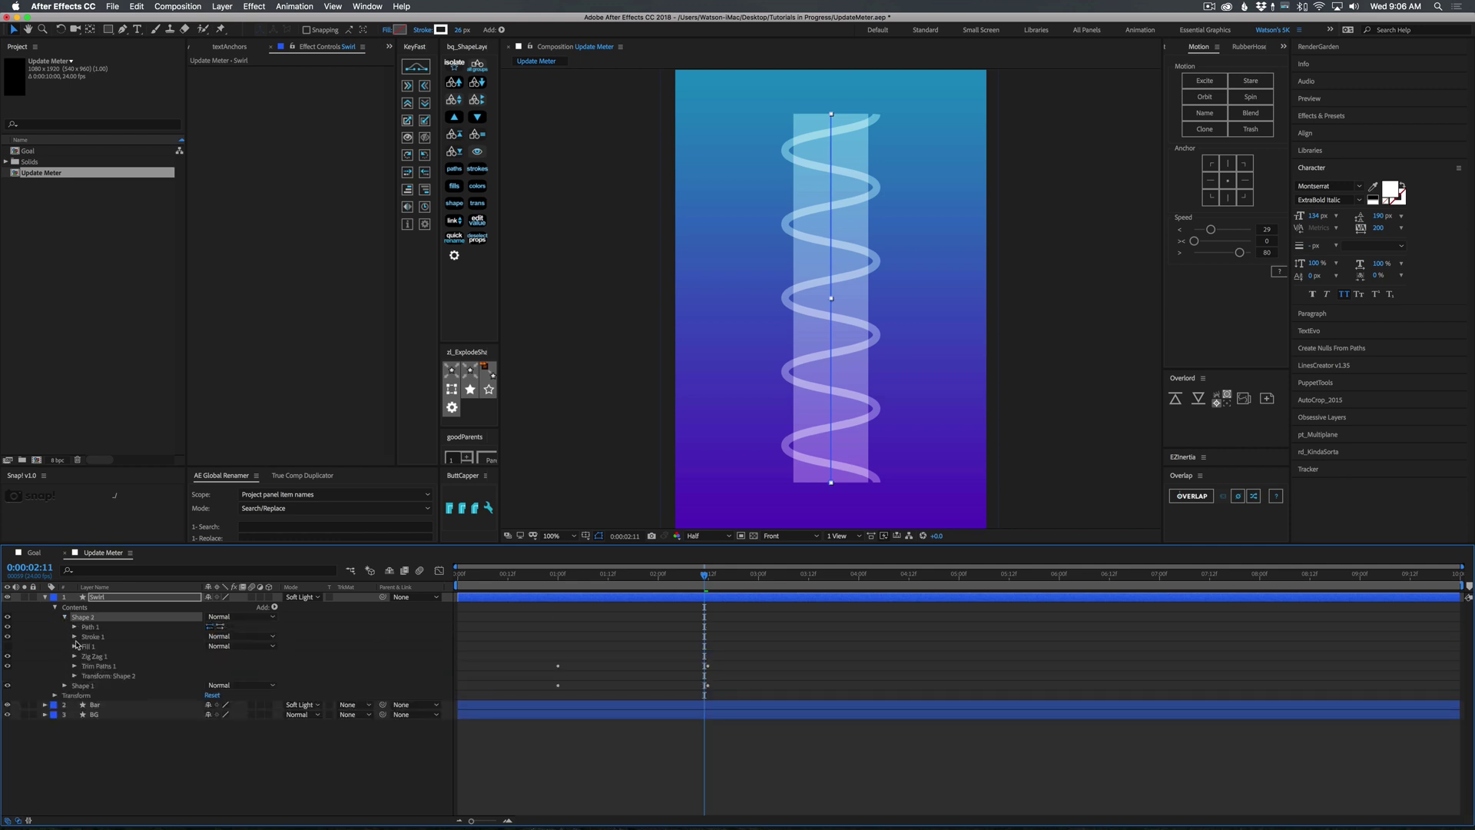
key("Delete")
left_click(65, 617)
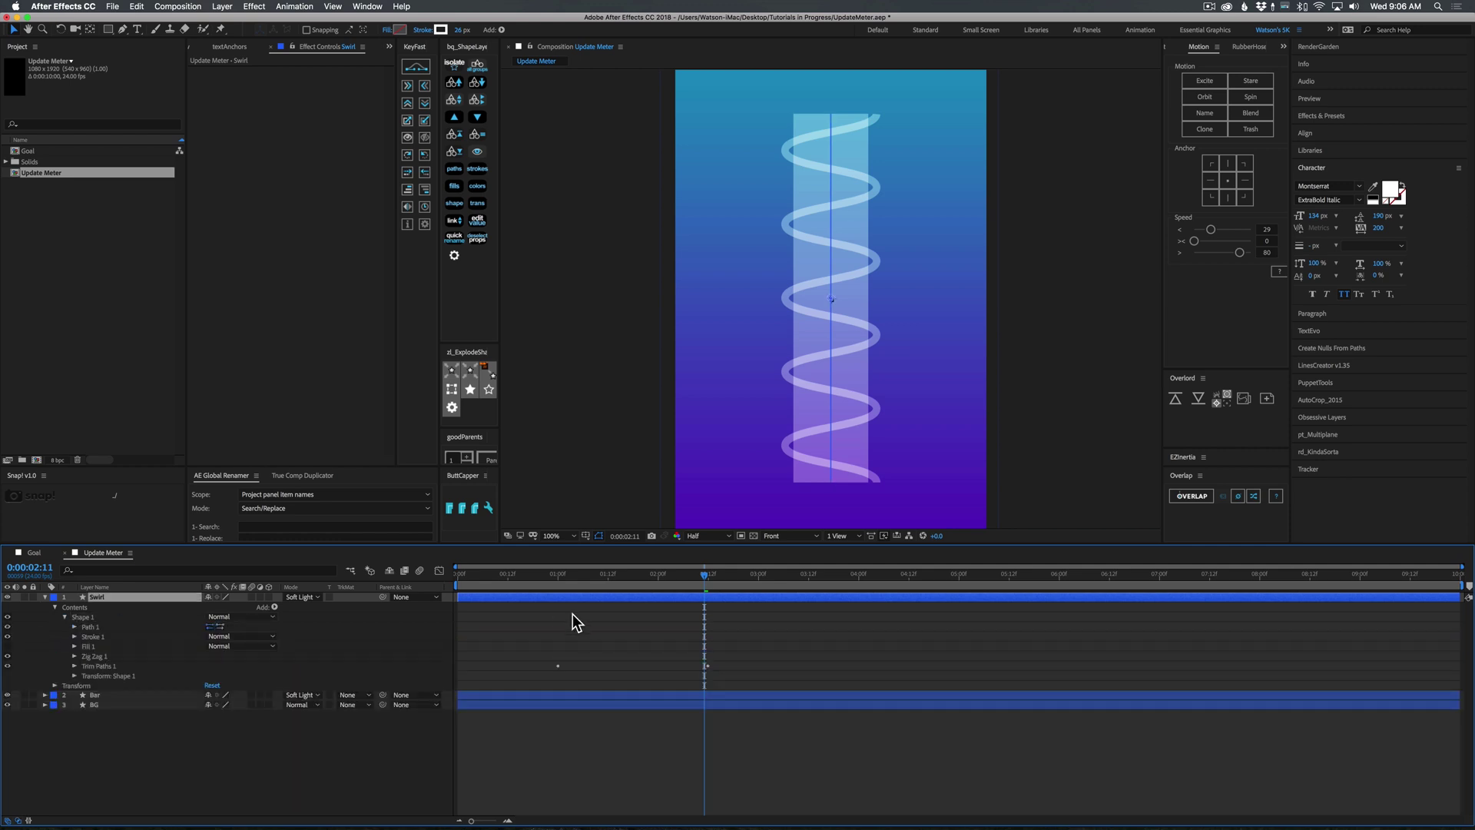
Step: Expand Shape 1's Trim Paths and animate its Start from 0% at 0:00:01:00 to 100% at 0:00:02:12
left_click_drag(609, 580, 558, 580)
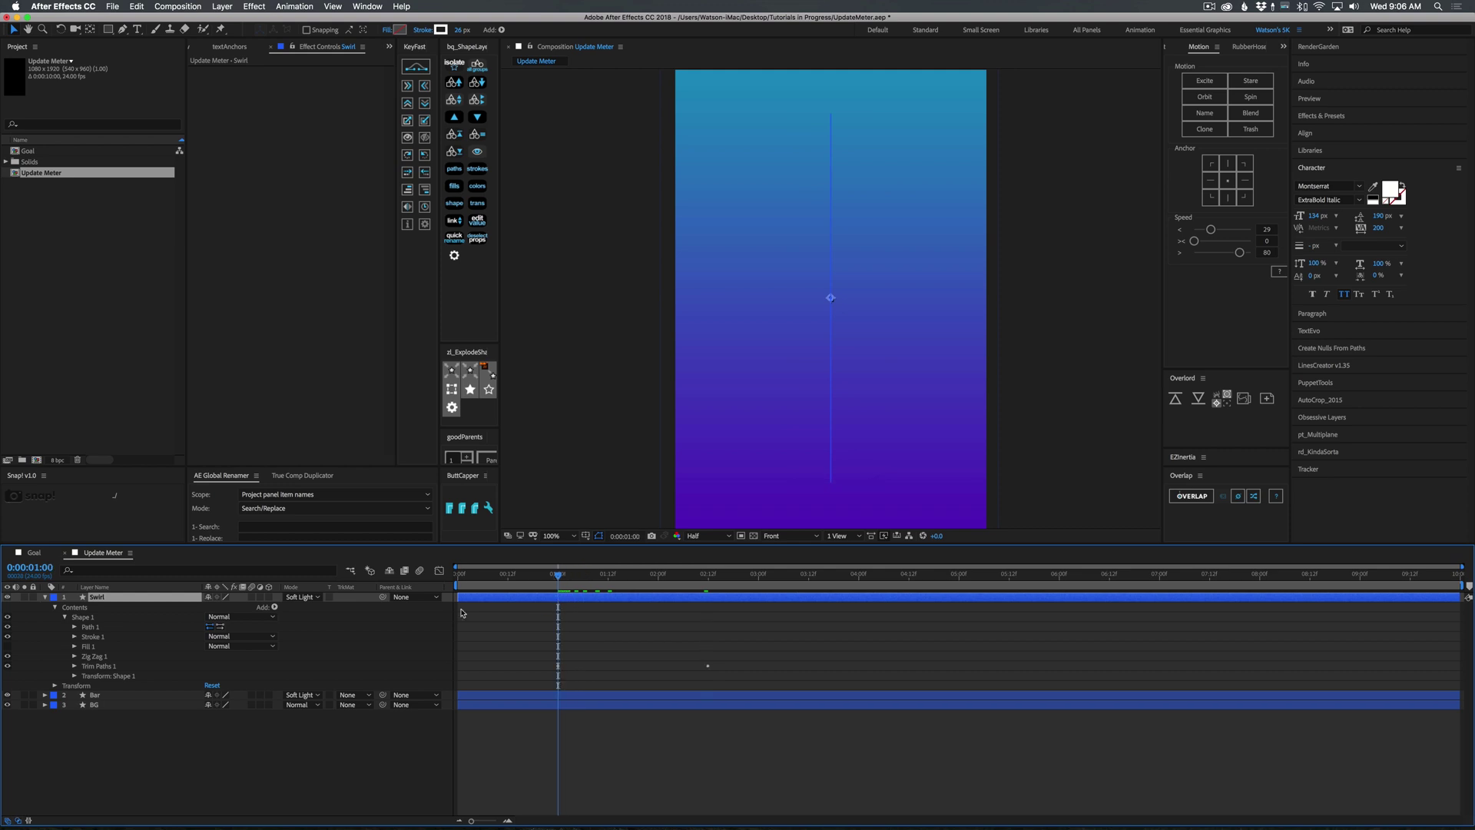
left_click(83, 669)
left_click_drag(559, 578, 708, 577)
left_click_drag(212, 675, 697, 645)
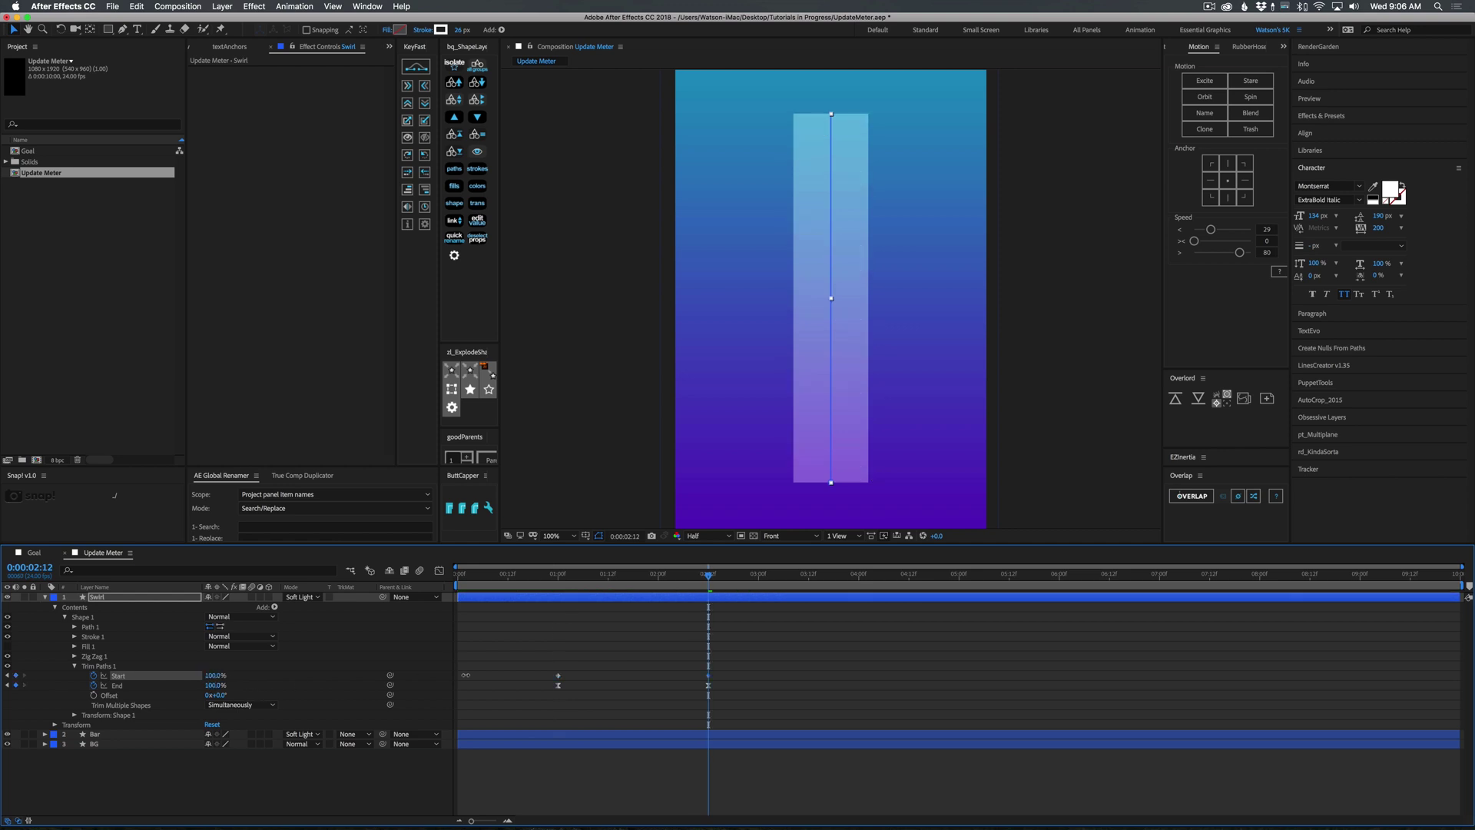
Step: Easy-ease the Trim Paths Start and End keyframes and sharpen their speed curves in the graph editor
left_click_drag(661, 578, 707, 578)
left_click_drag(728, 666, 513, 700)
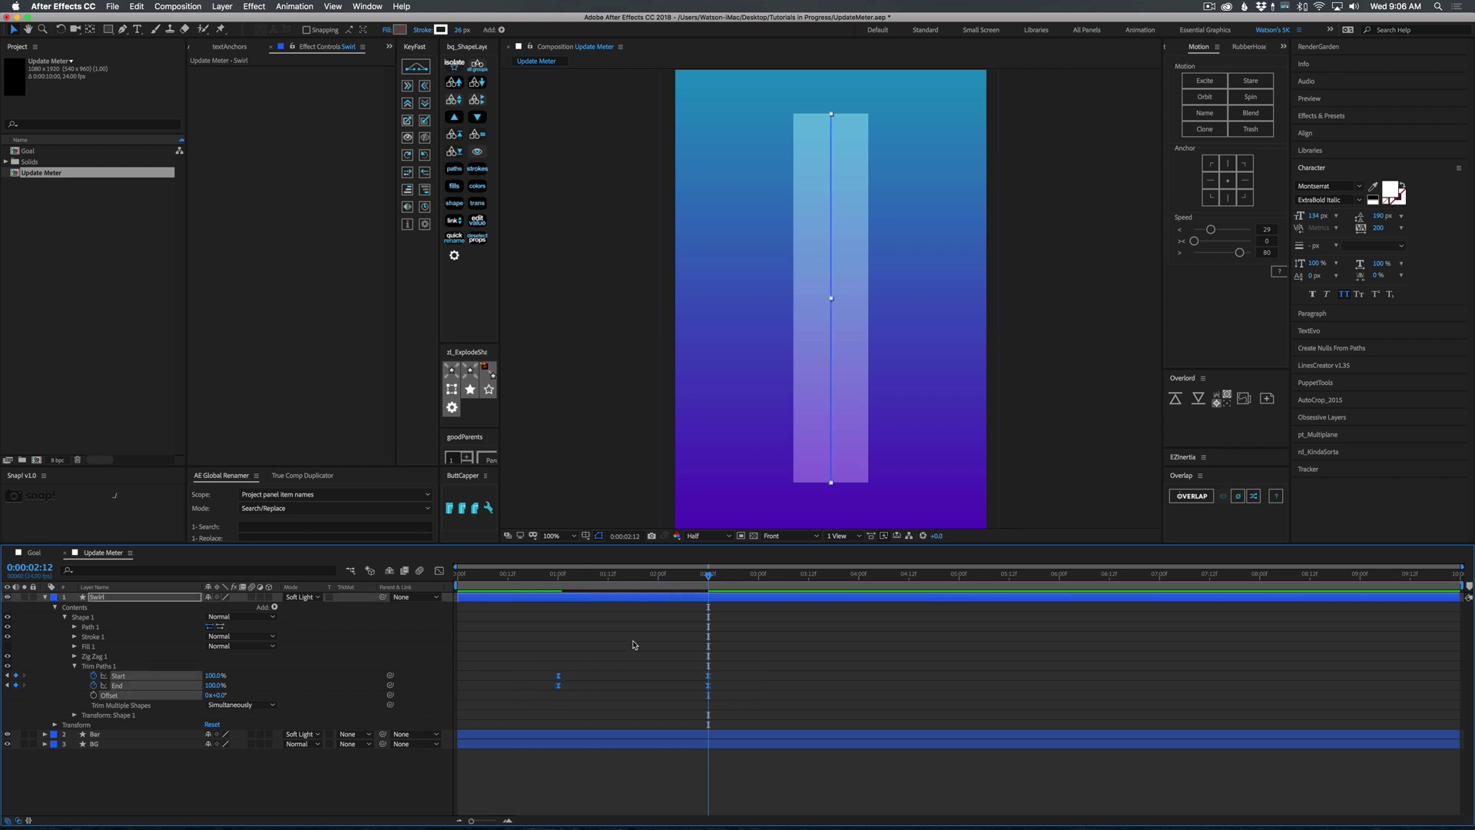
left_click_drag(734, 659, 502, 719)
left_click(438, 571)
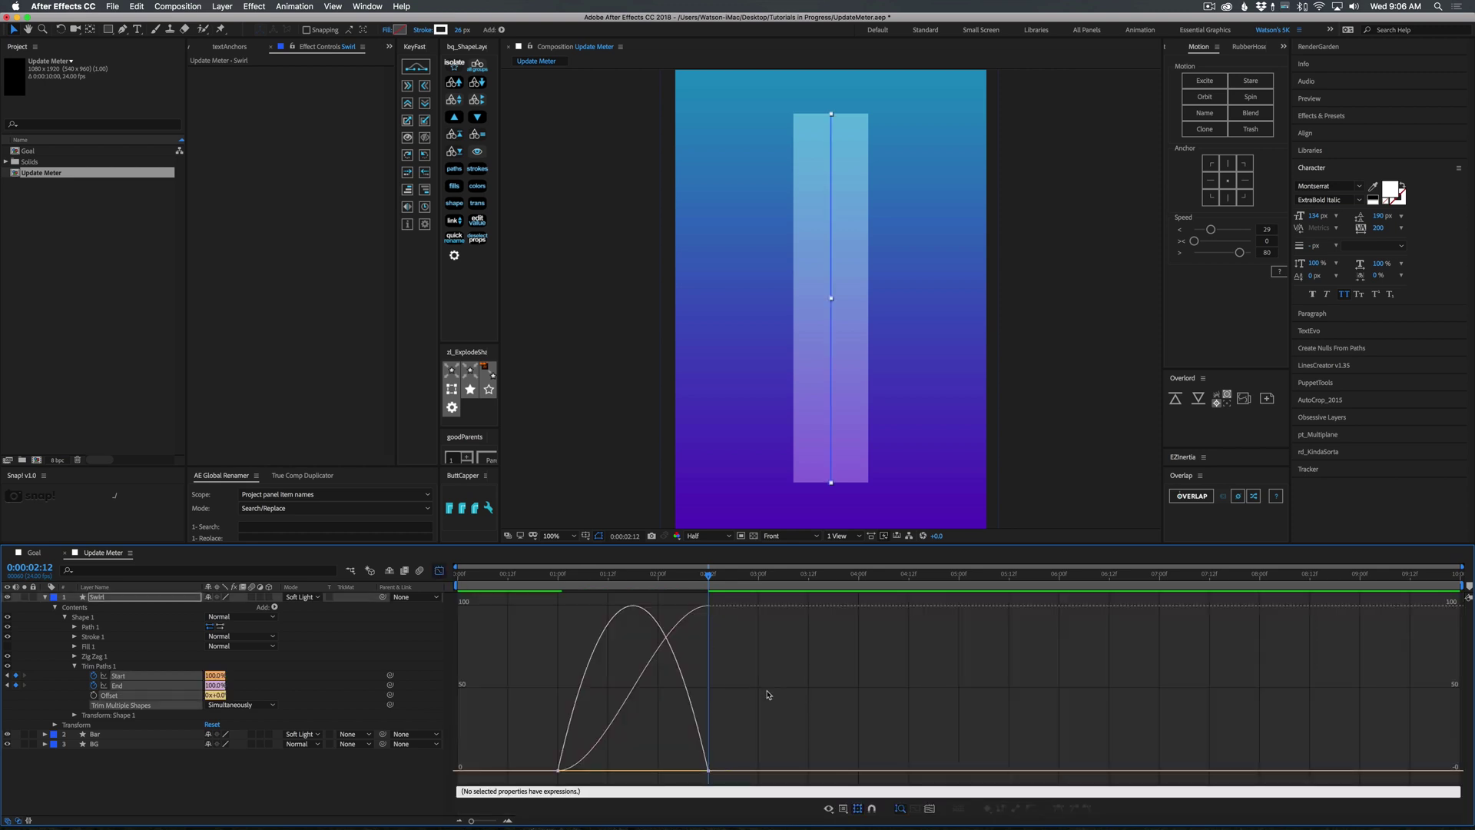
left_click(702, 768)
left_click_drag(683, 771, 605, 767)
left_click(558, 766)
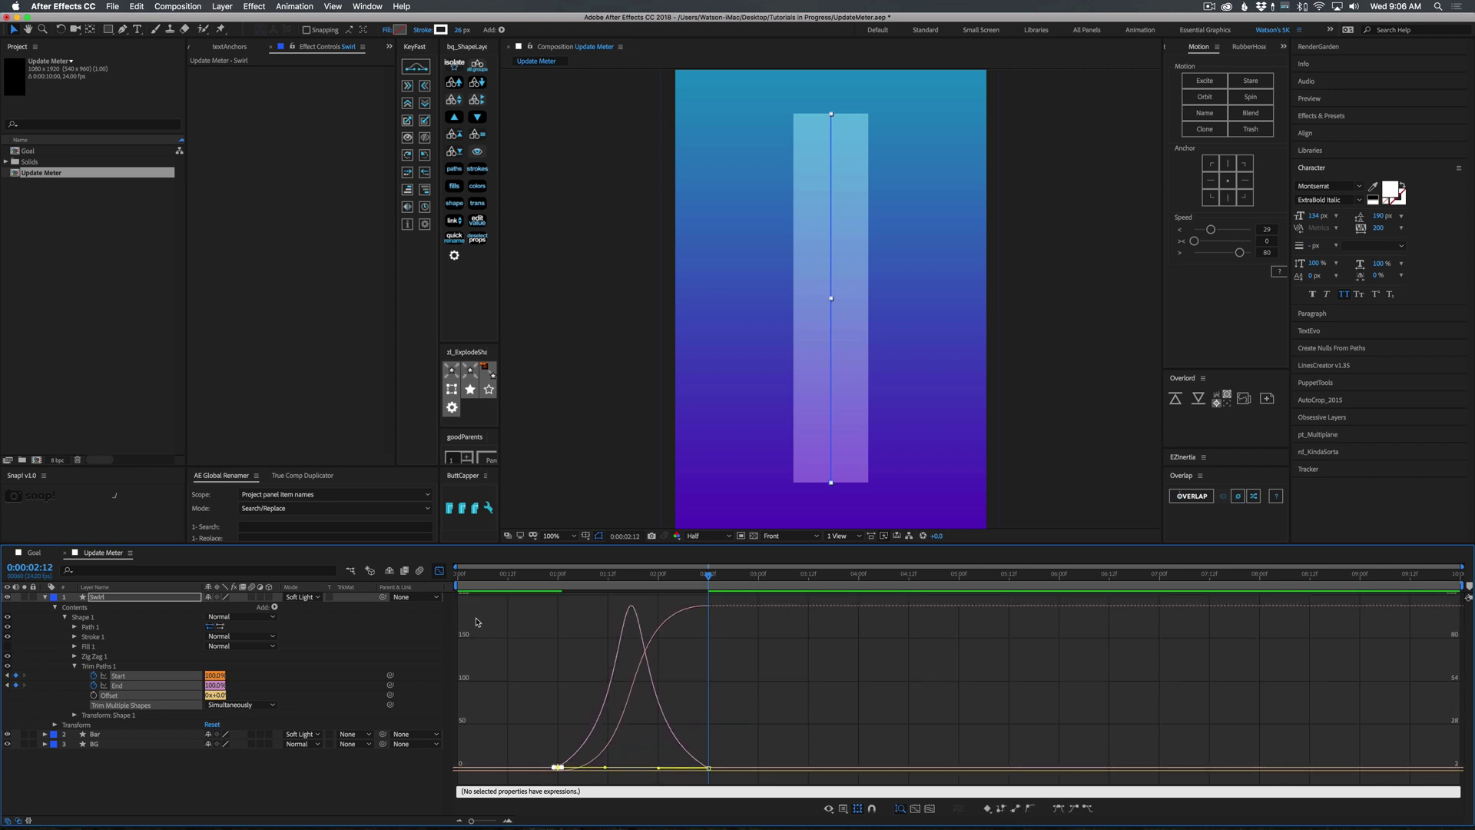
left_click(440, 571)
Step: Shift the Trim Paths Start keyframes about 8 frames later and preview the swirl animation from around 0:00:01:00
left_click_drag(559, 581, 708, 581)
mouse_move(729, 666)
left_mouse_down()
mouse_move(557, 679)
mouse_move(591, 679)
left_mouse_up()
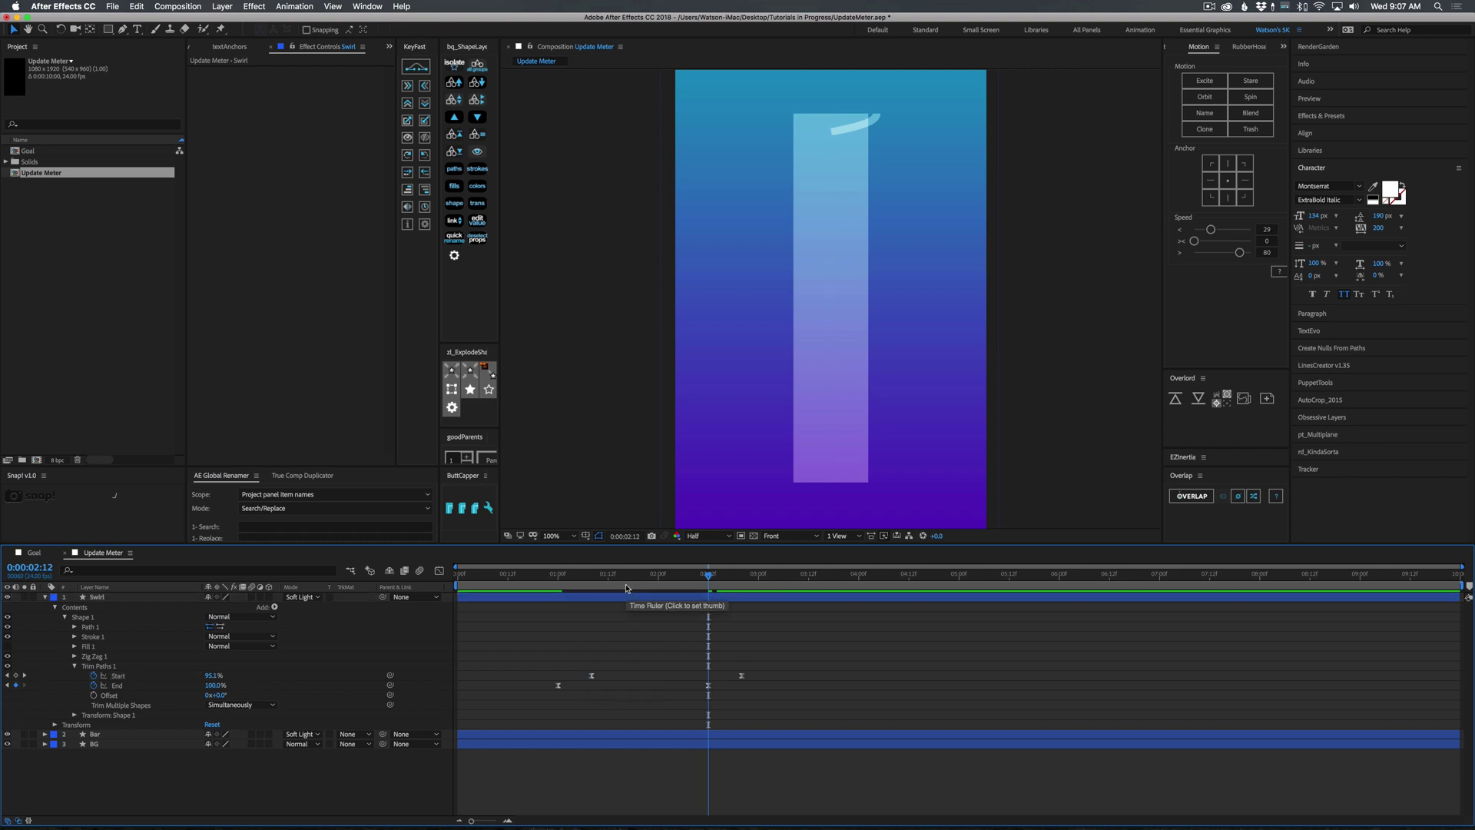
left_click_drag(626, 578, 566, 577)
key("Page_Up")
key("Page_Up")
key("space")
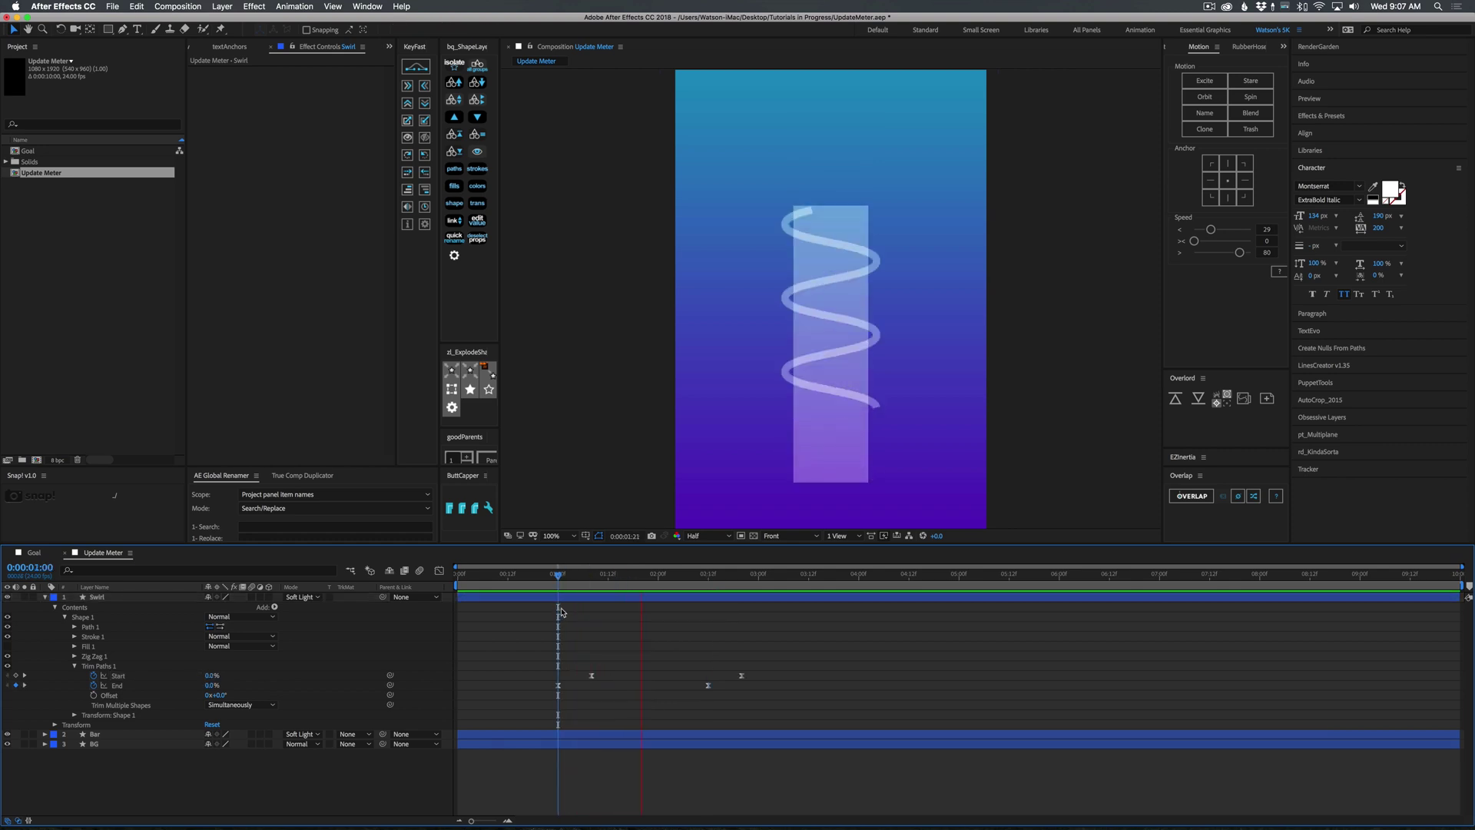
key("Page_Up")
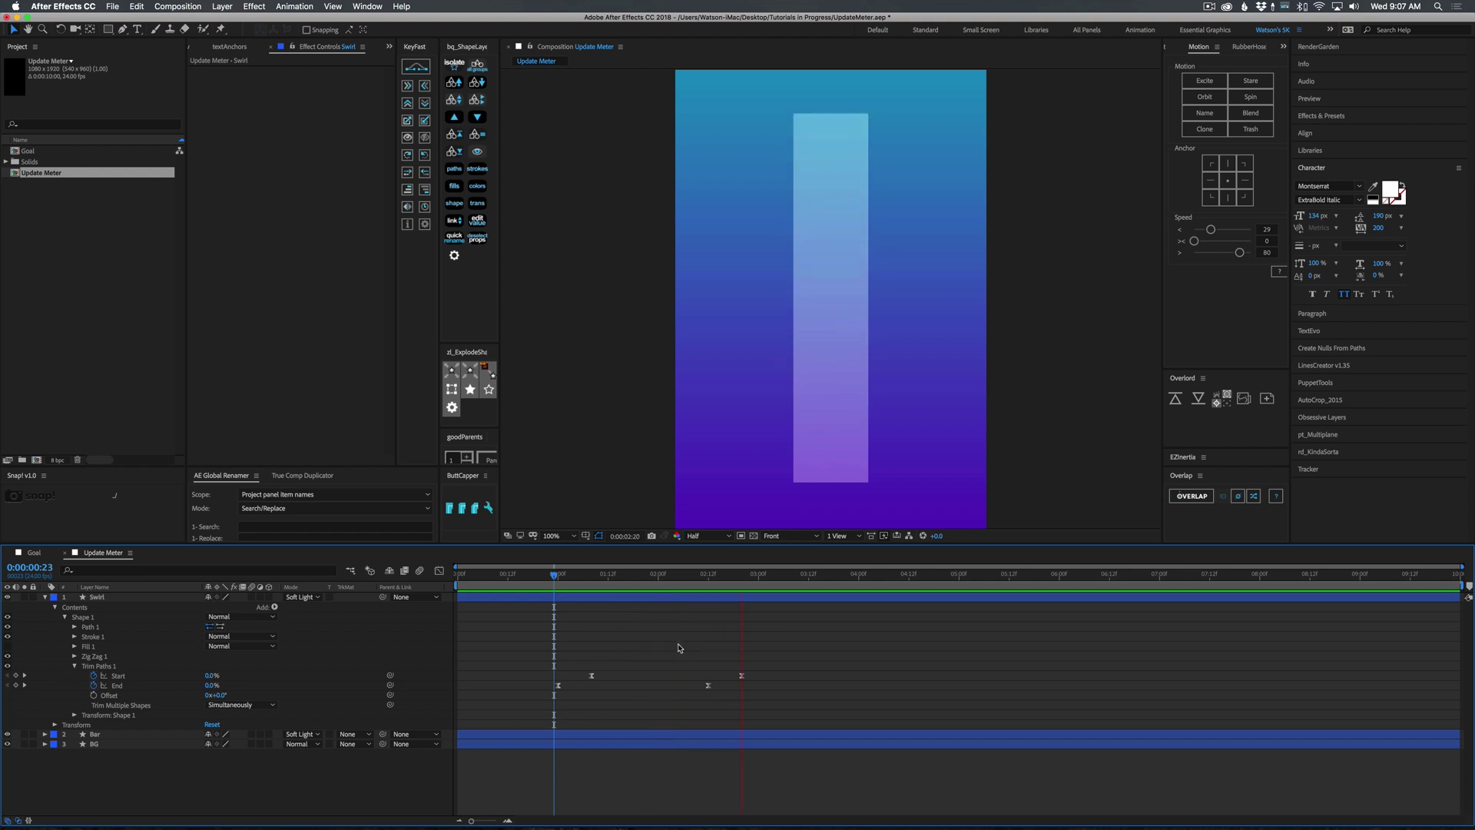
key("space")
left_click_drag(676, 587, 559, 611)
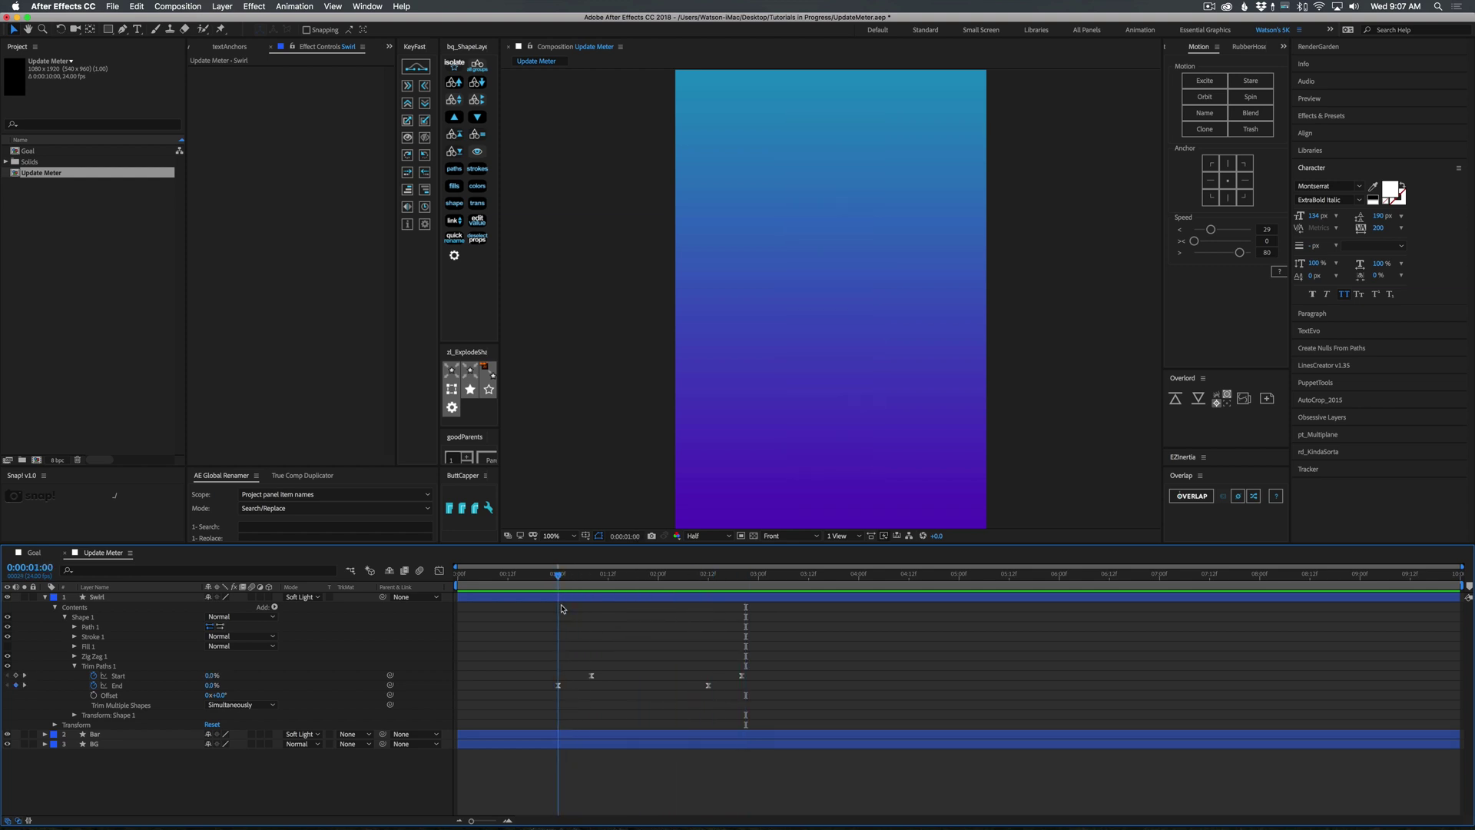
Step: Duplicate Shape 1 inside the Swirl layer's contents
left_click(64, 617)
left_click(85, 617)
key("ctrl+d")
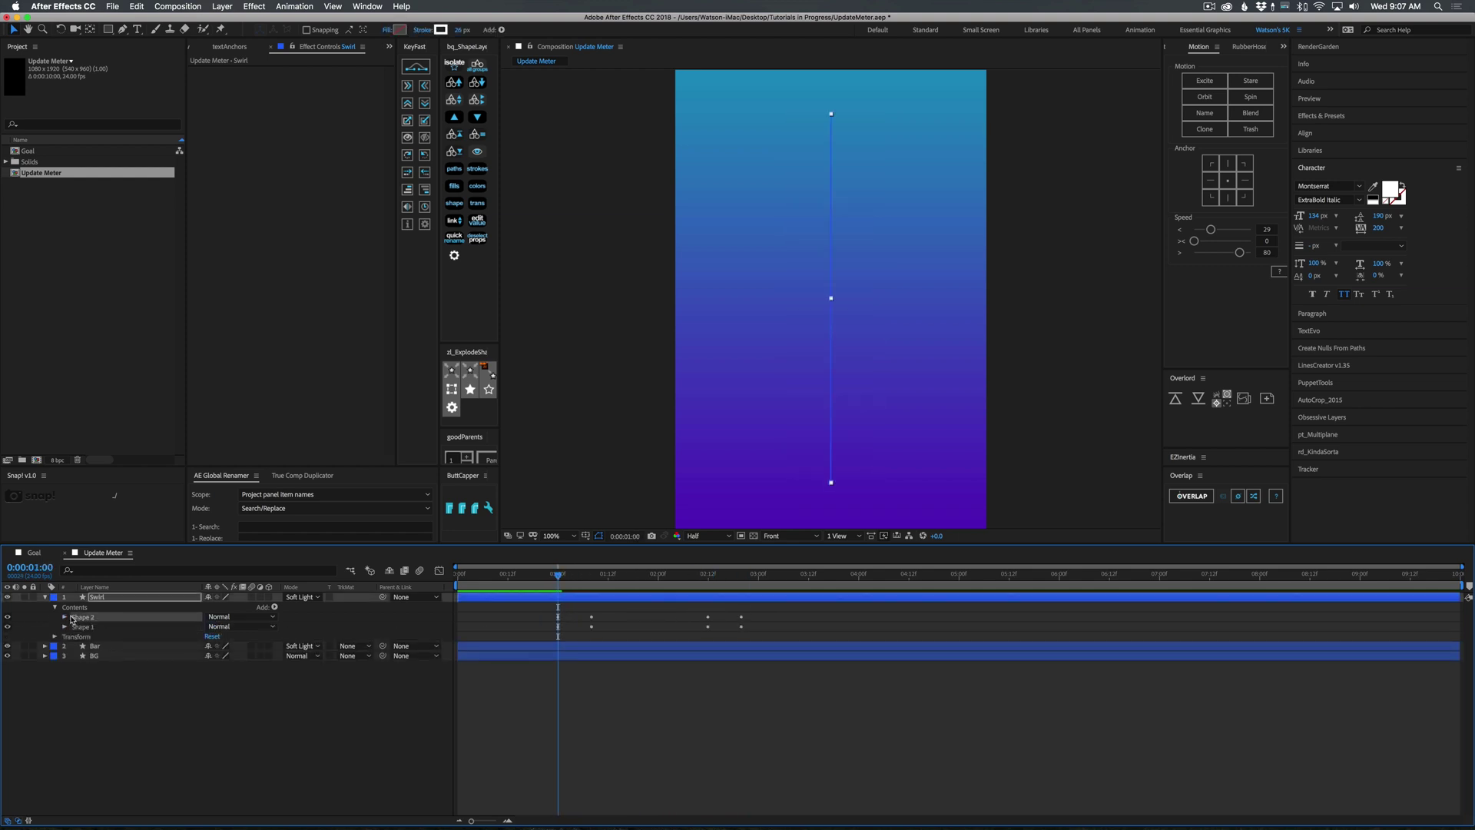
Step: Mirror Shape 2 horizontally by setting its transform scale to -100, 100% and preview the result
left_click(65, 617)
left_click(74, 676)
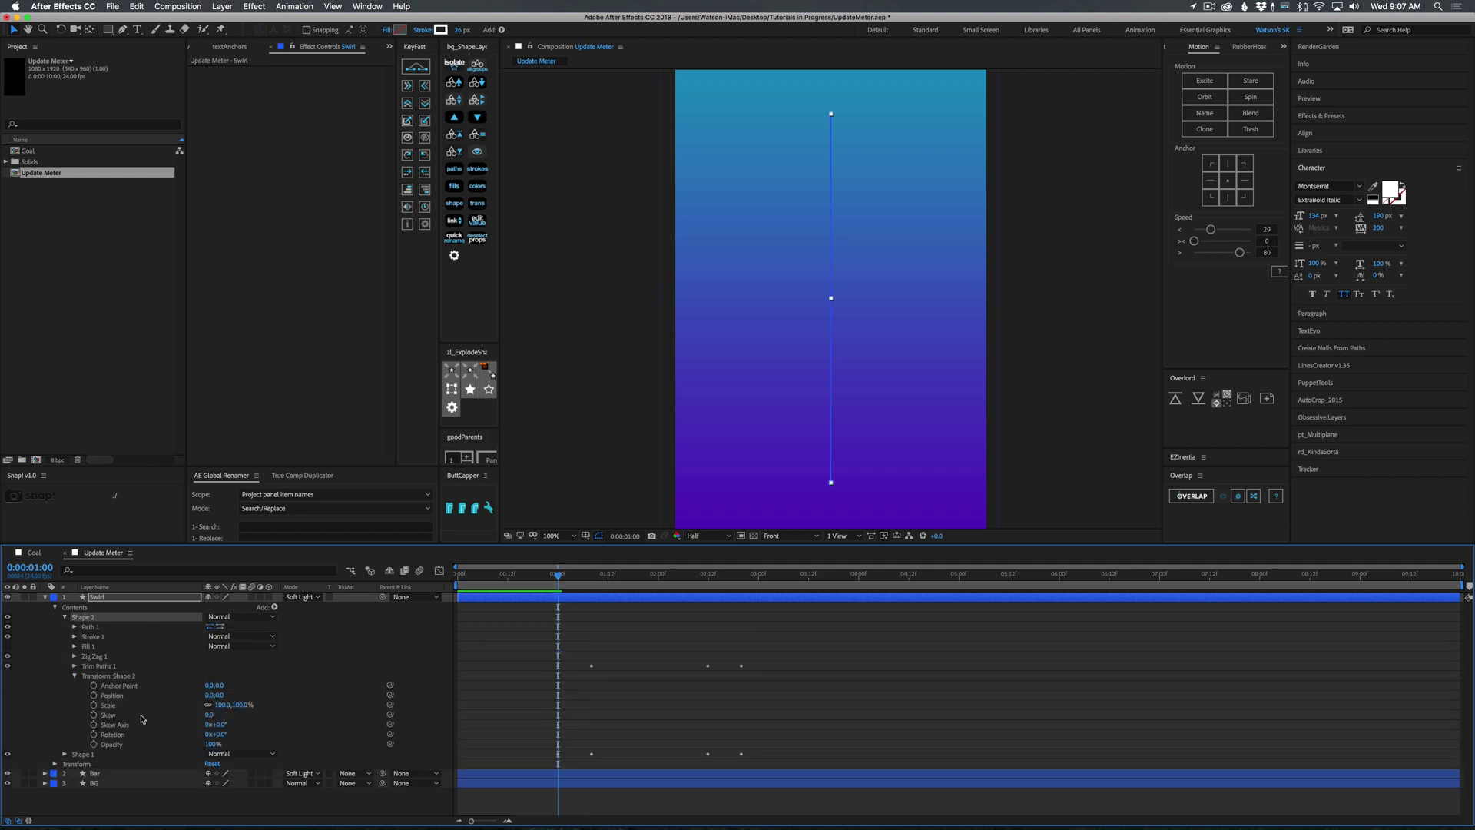
left_click(222, 705)
type("-100")
key("Return")
left_click(584, 687)
key("space")
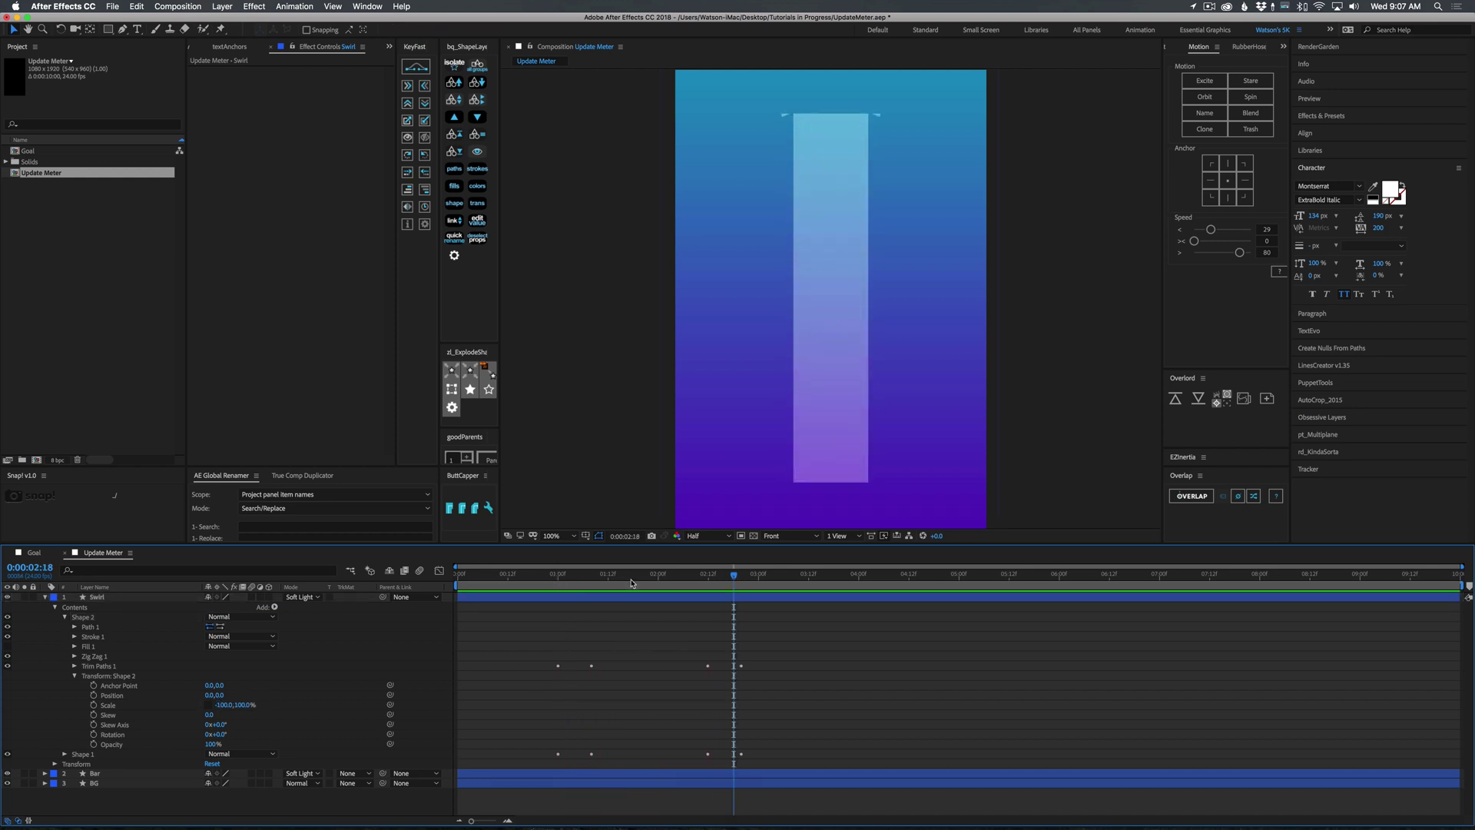
key("space")
Step: Reveal the Swirl layer's keyframes, shift Shape 2's Start and End keyframes about 3 frames later and preview the offset
left_click(561, 598)
key("u")
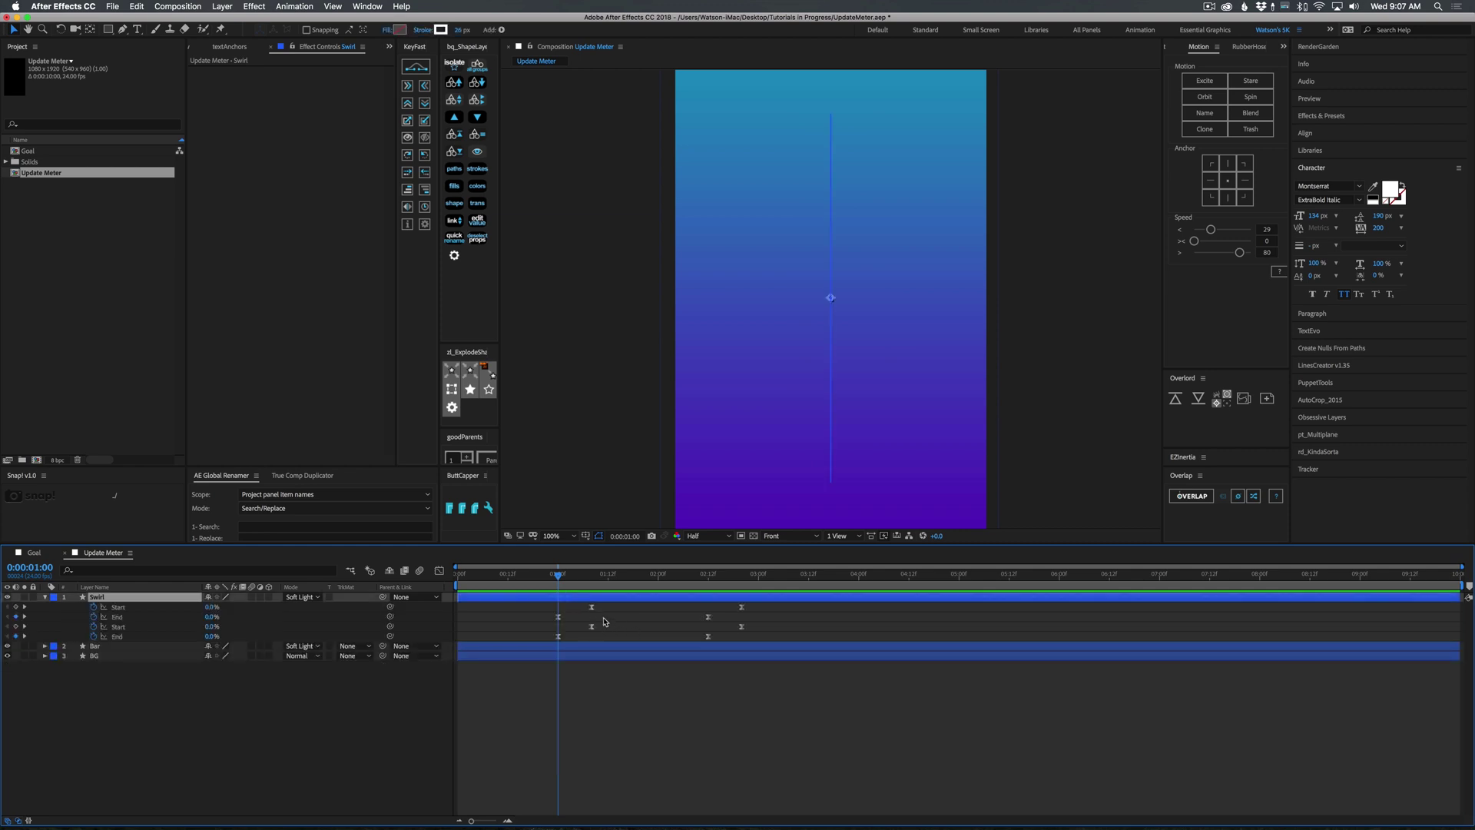
left_click_drag(759, 603, 569, 619)
left_click(584, 669)
key("space")
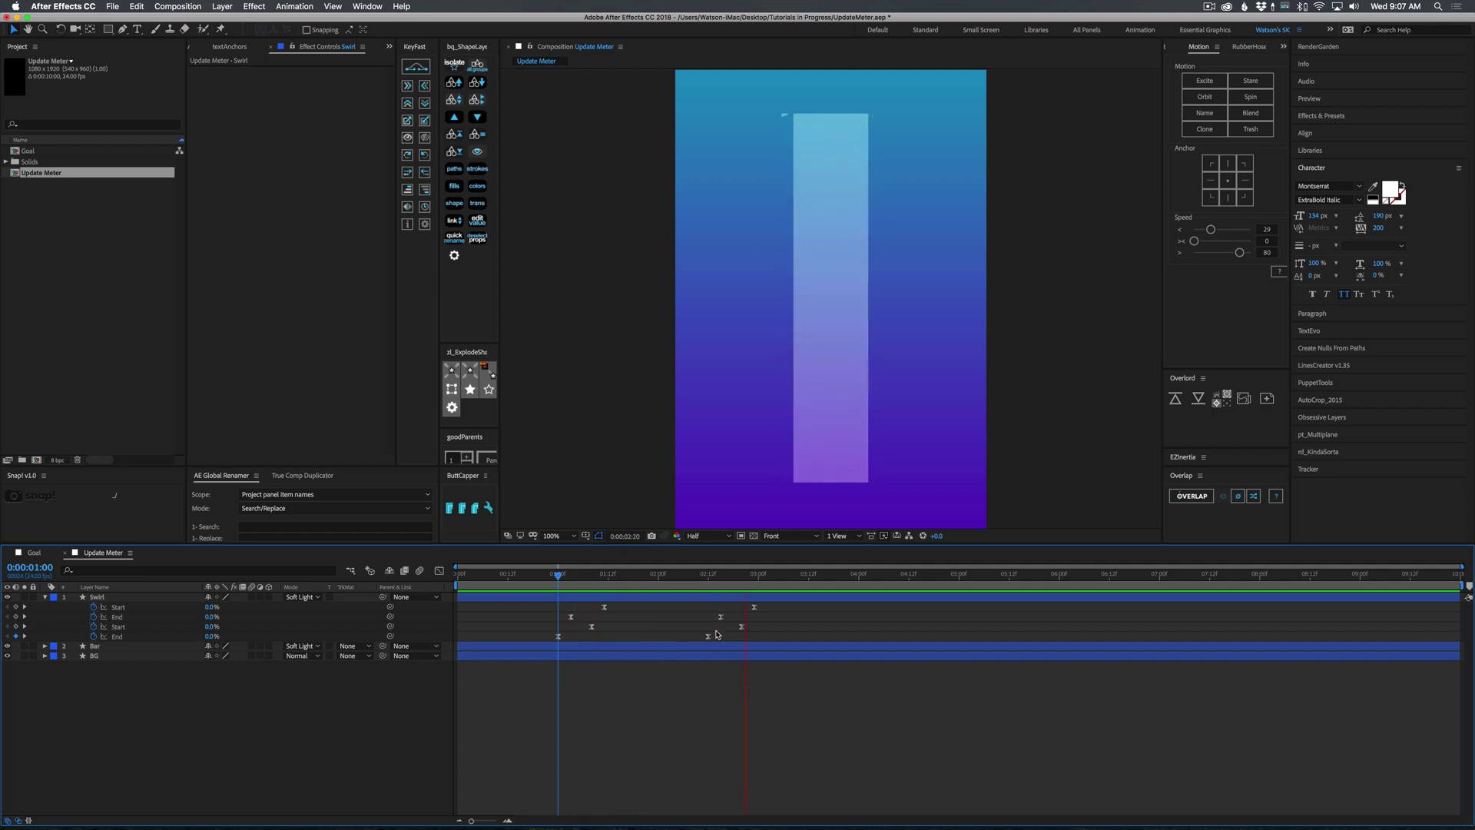
key("space")
Step: Move Shape 2's Start and End keyframes about 1 frame earlier, preview the animation and collapse the Swirl layer
left_click_drag(769, 607, 567, 622)
left_click(579, 675)
key("space")
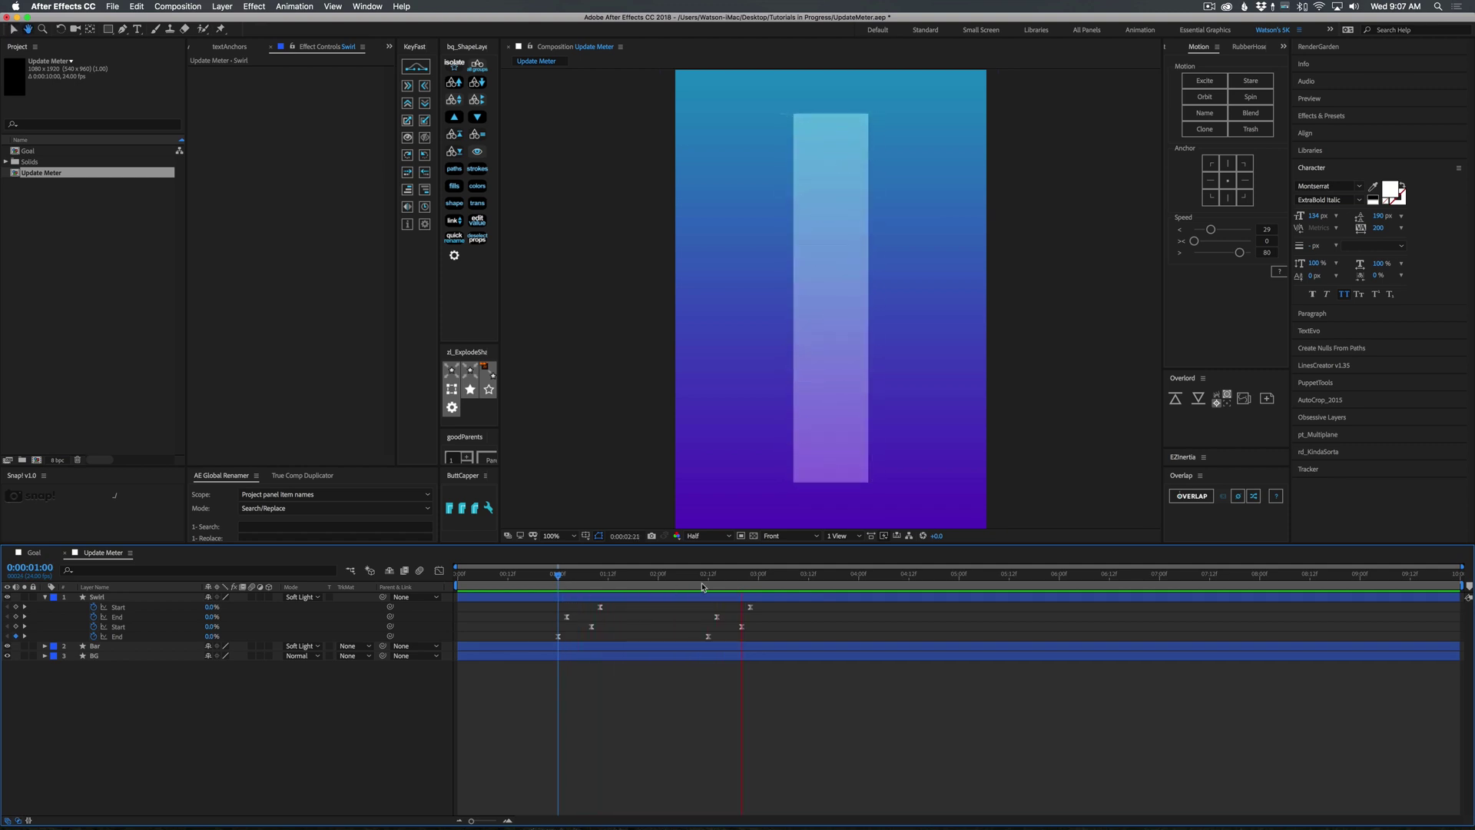
key("space")
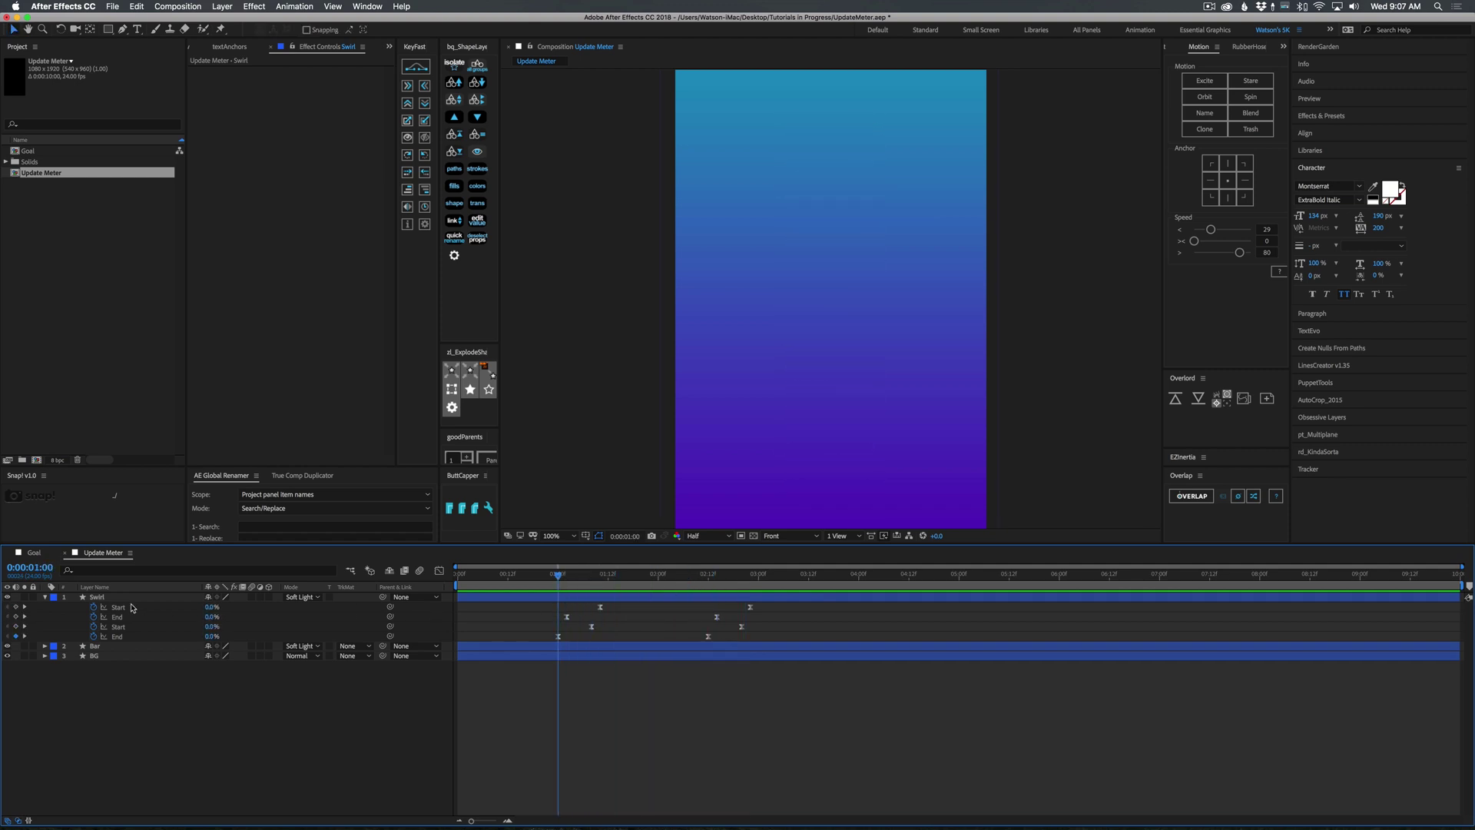
left_click(45, 597)
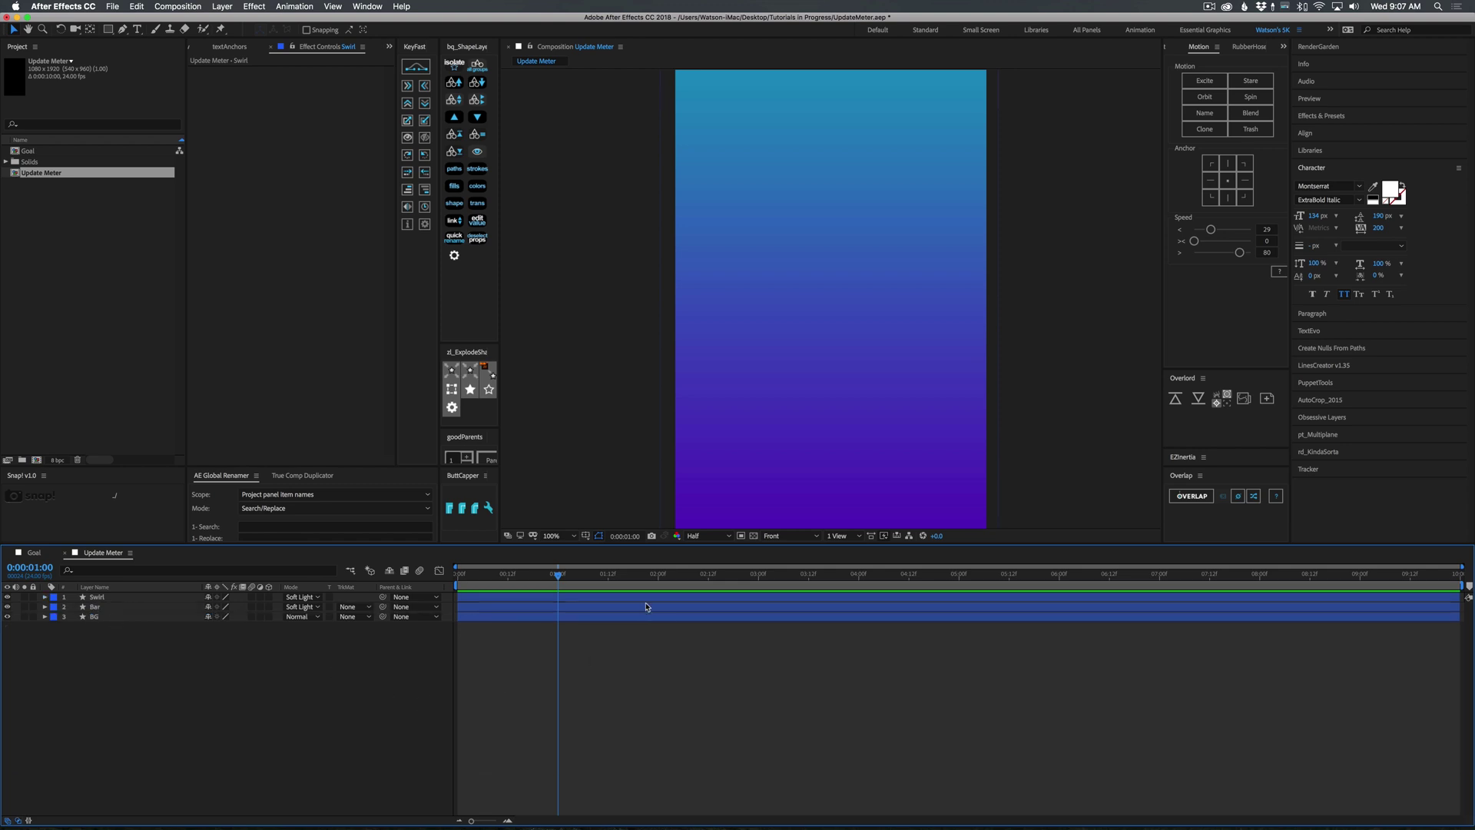
Step: Move to 0:00:01:20 and compare the swirl with the finished one in the Goal composition
left_click_drag(578, 578, 642, 591)
left_click(34, 552)
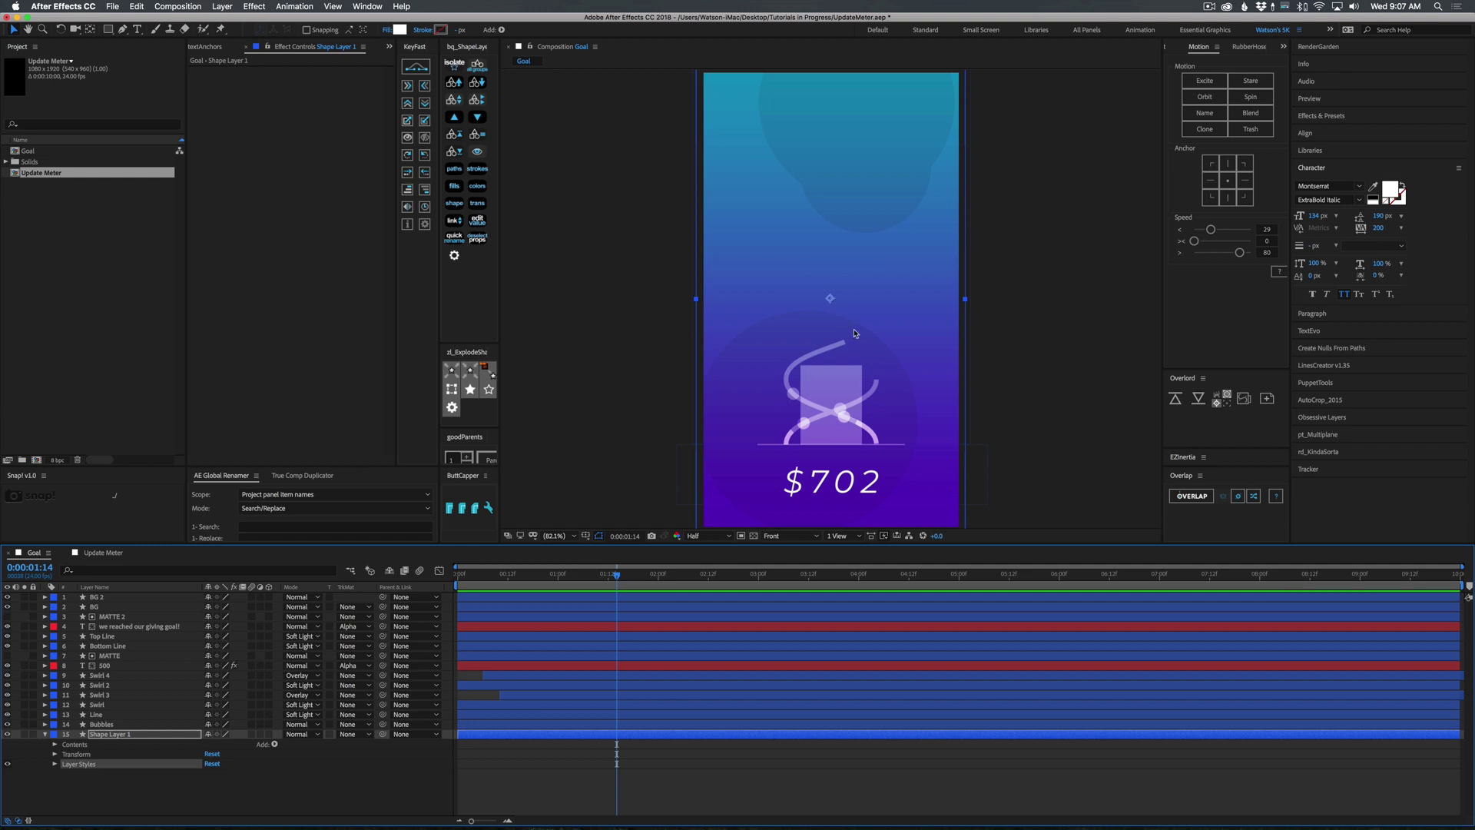
left_click(104, 552)
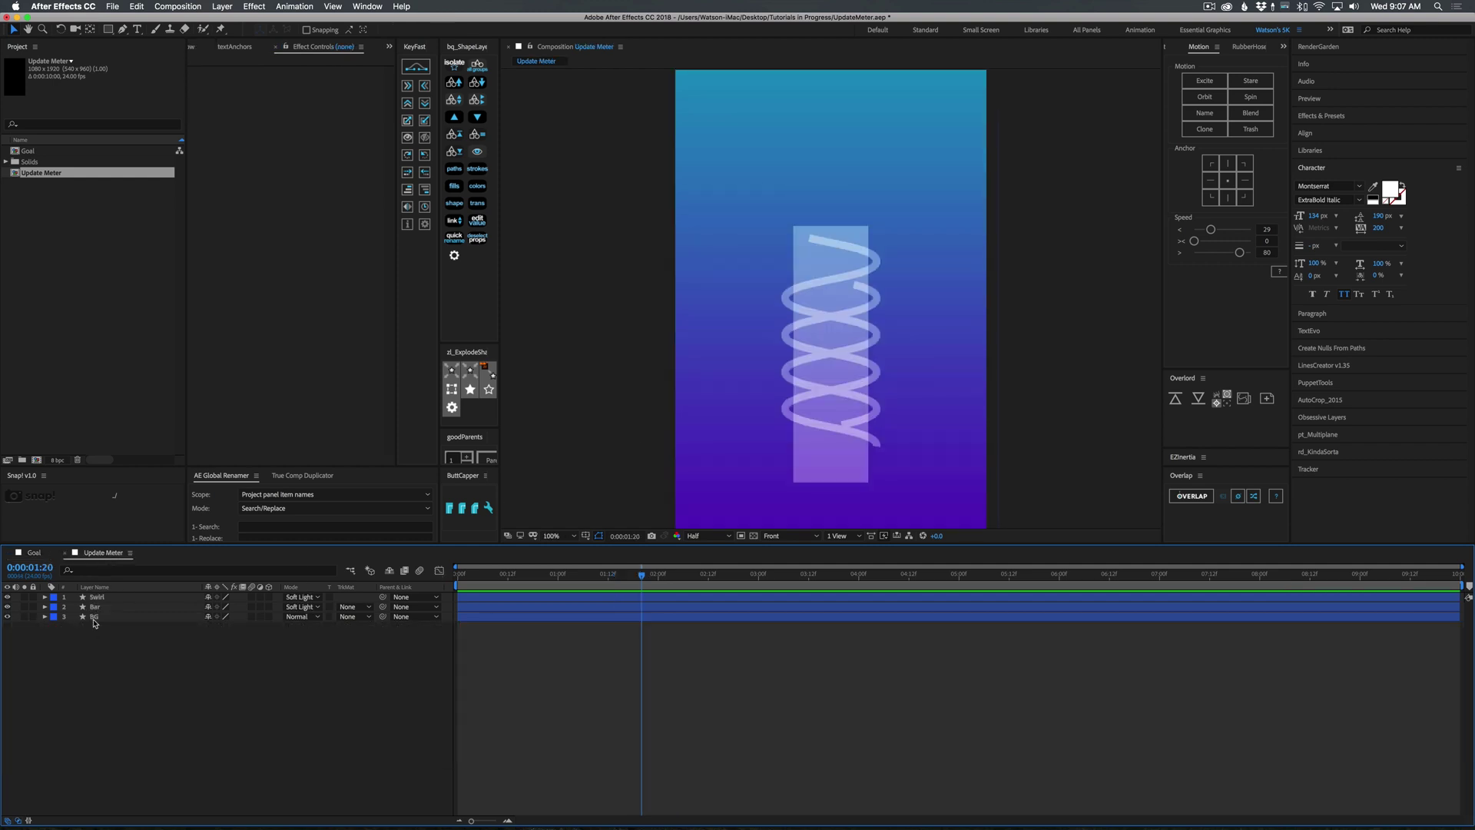
Step: Set the Swirl layer's stroke width to 18 px
left_click(96, 597)
left_click(466, 29)
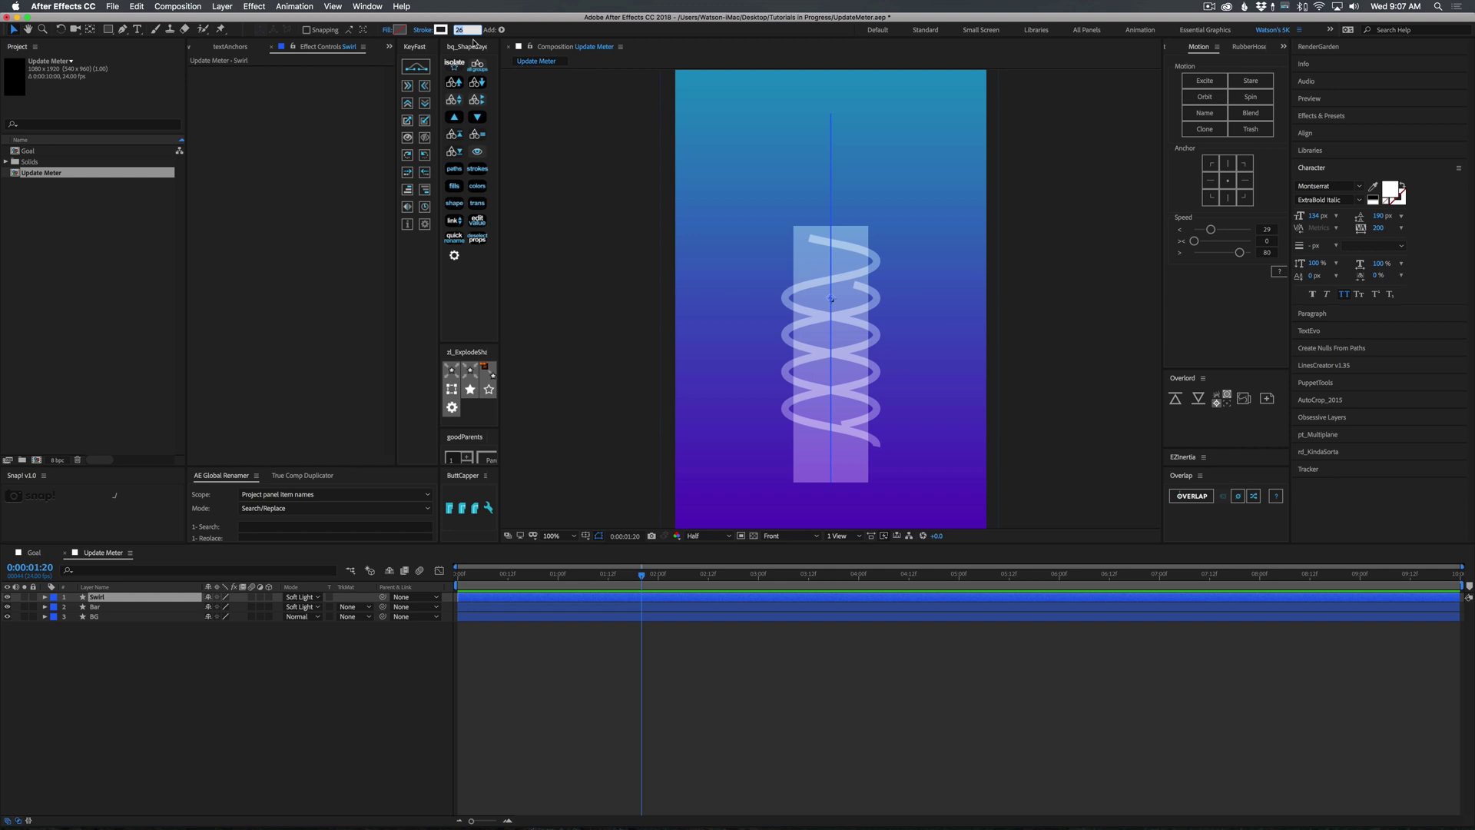
type("18")
key("Return")
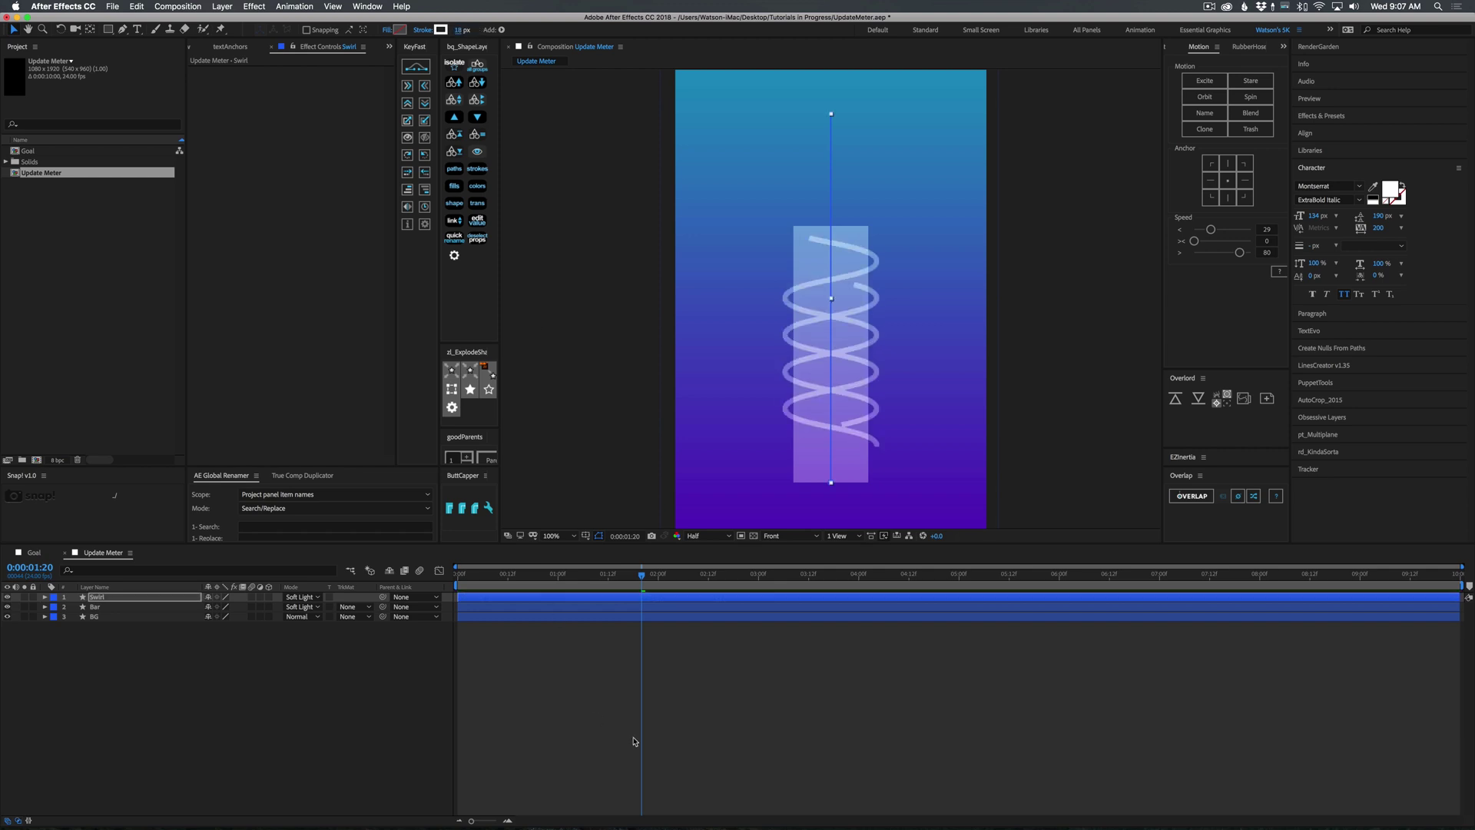
left_click(634, 742)
Step: Duplicate the Swirl layer and rename the copy Dots
left_click(107, 596)
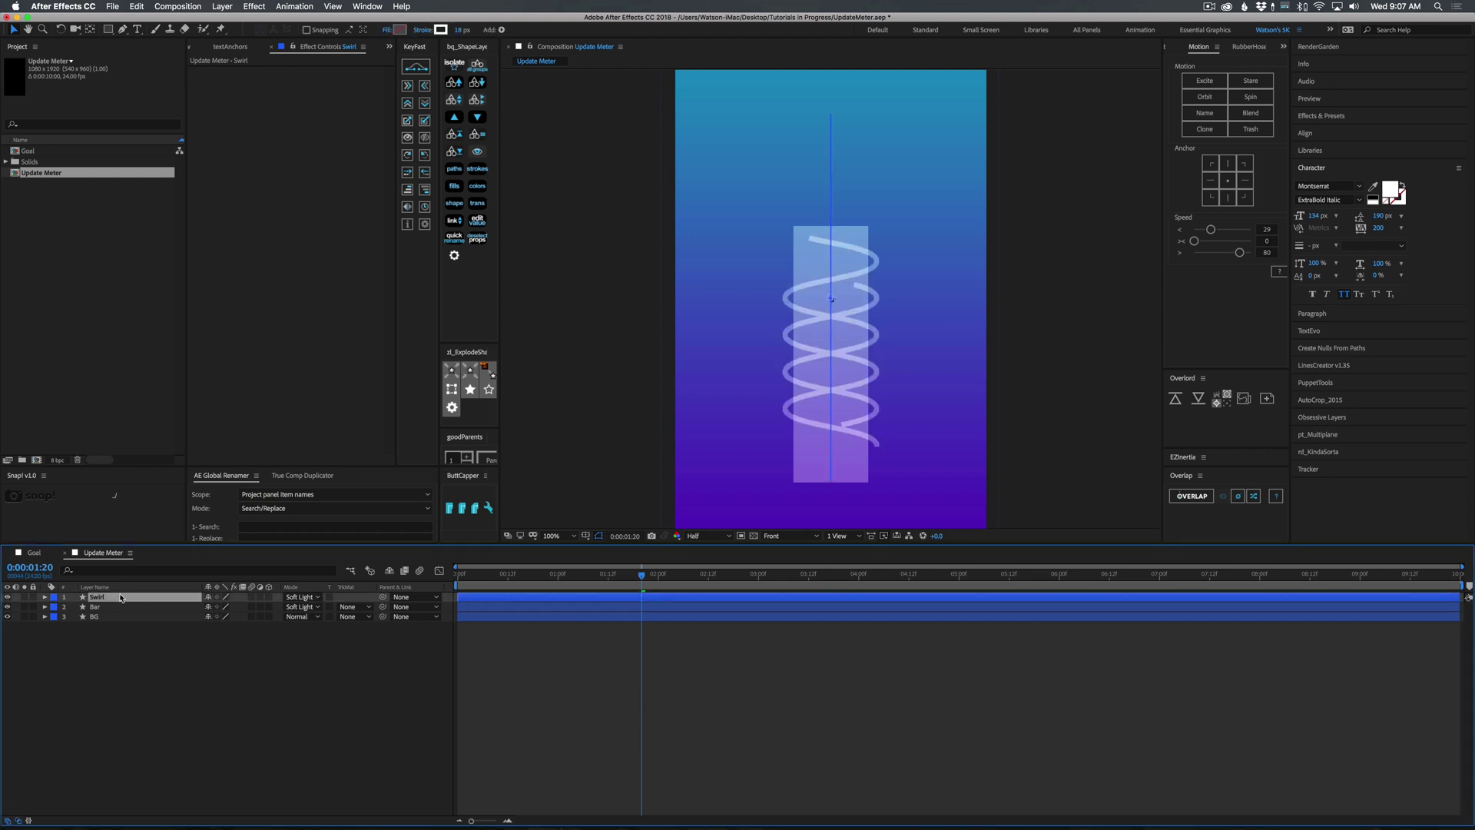
key("super+d")
key("Return")
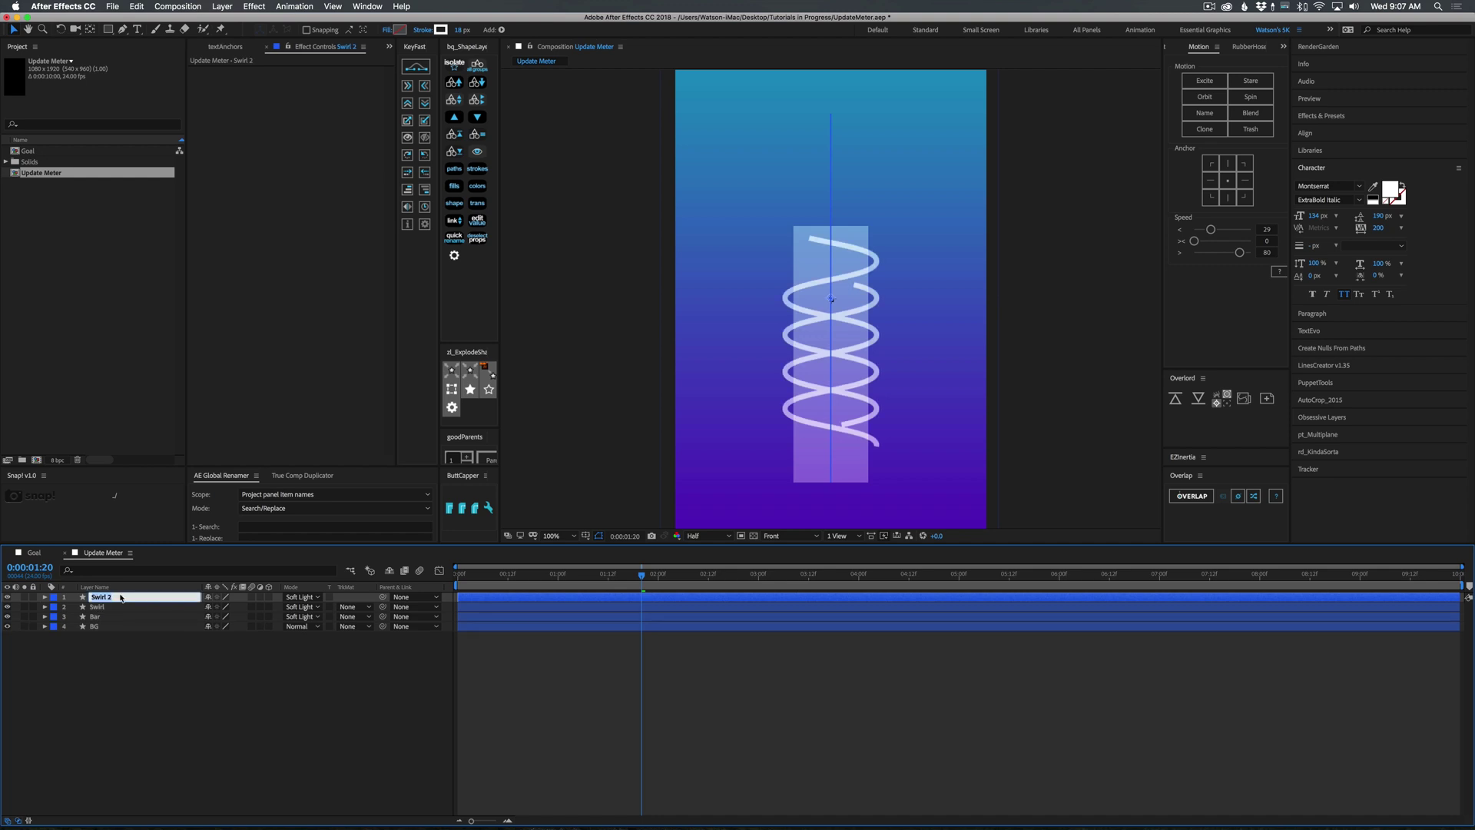
type("Dots")
key("Return")
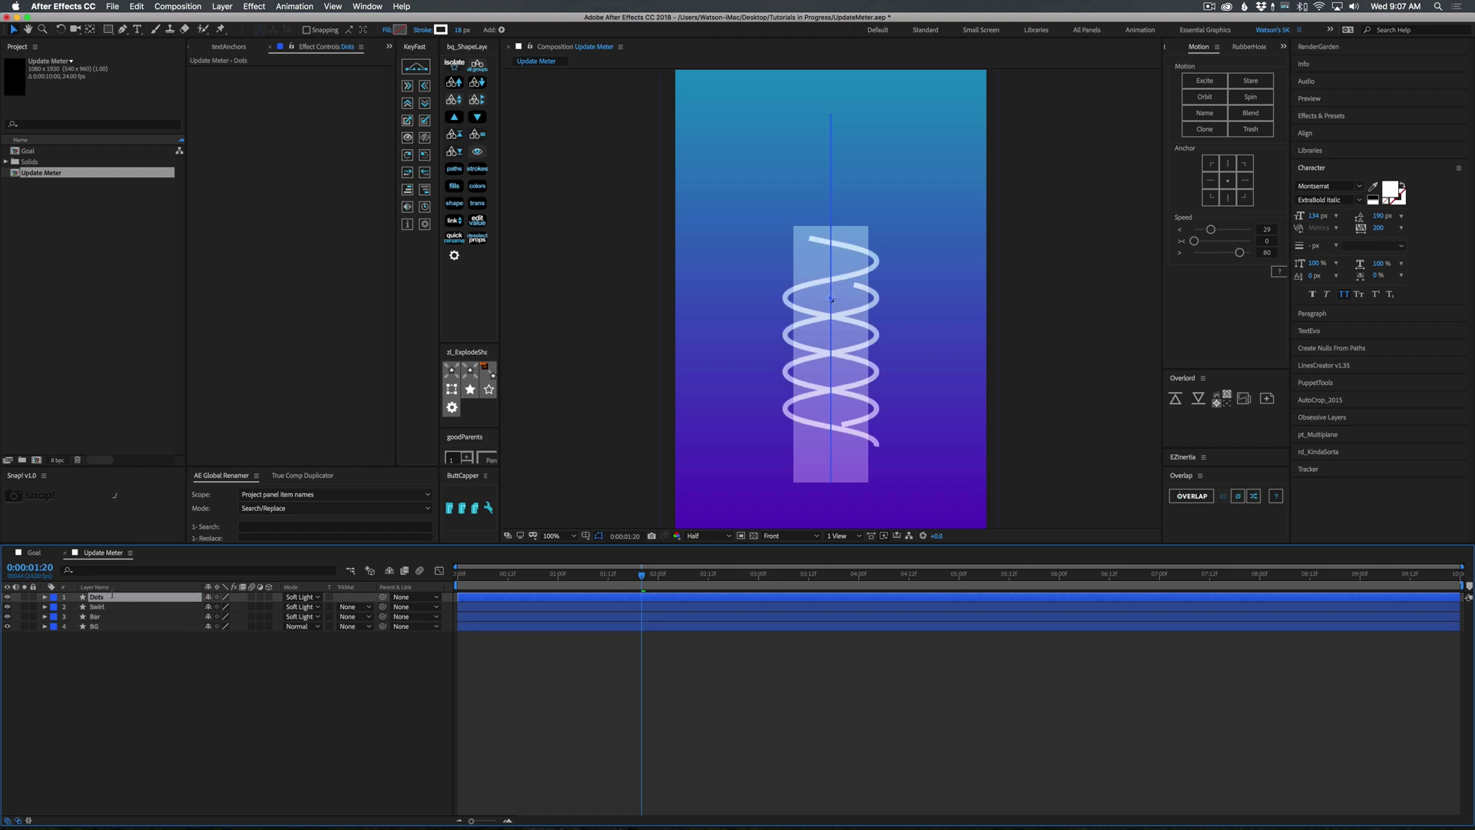
Step: Expand the Dots layer's contents and delete its Shape 2 group
left_click(44, 596)
left_click(45, 597)
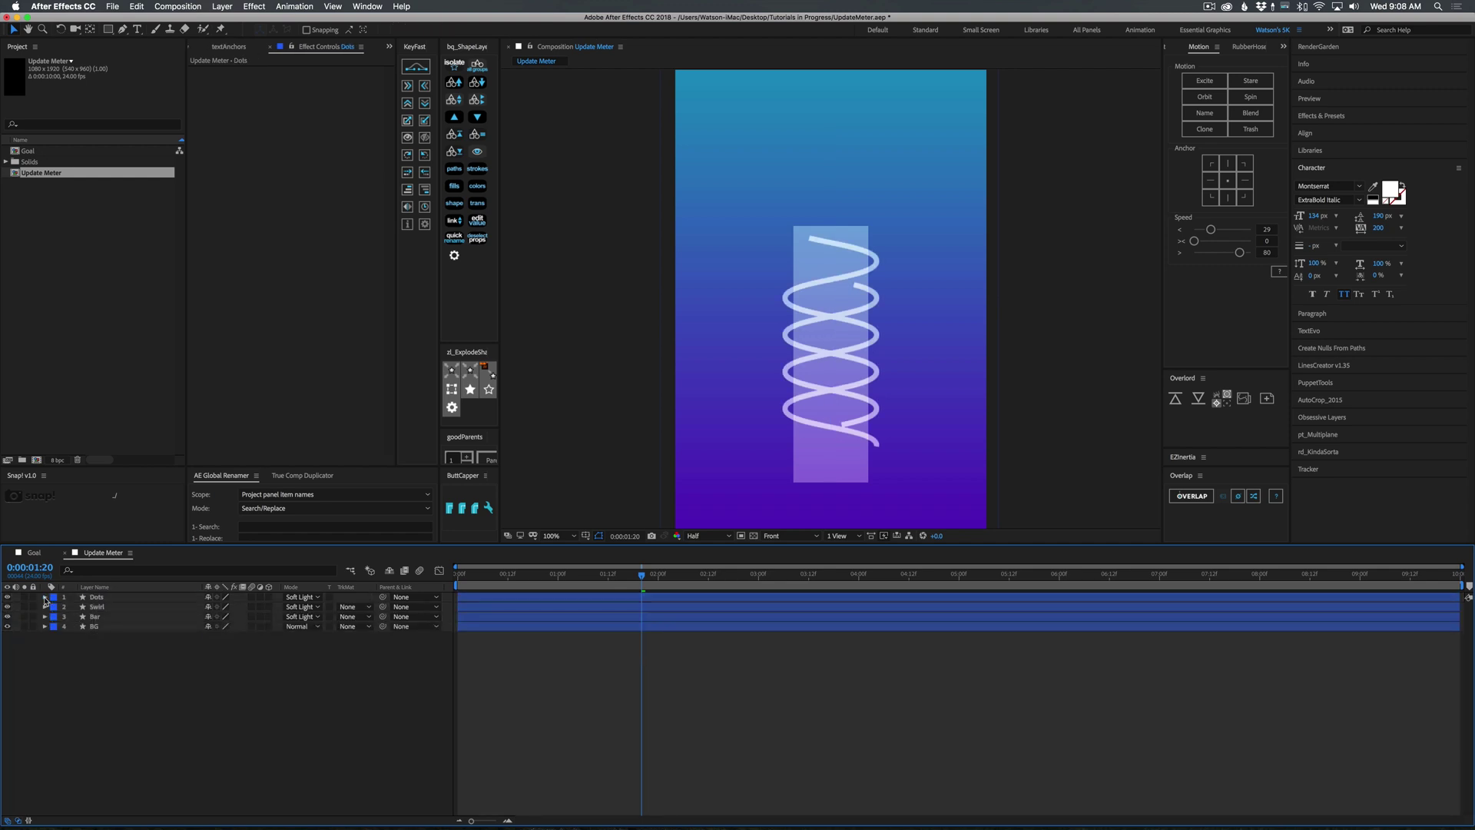
left_click(45, 597)
left_click(54, 608)
left_click(80, 618)
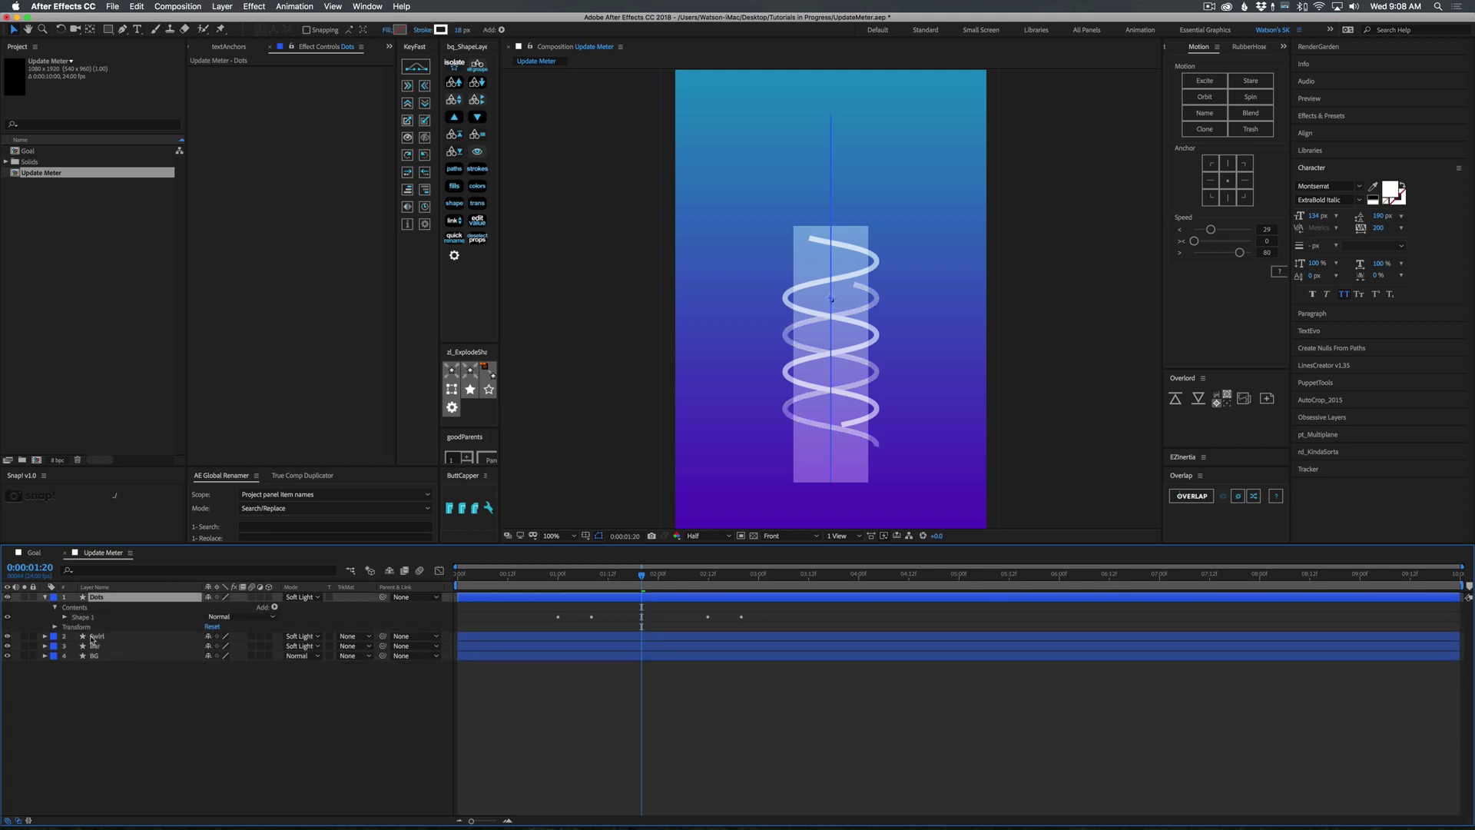
Step: Hide the Swirl layer and collapse the Dots layer
left_click(8, 636)
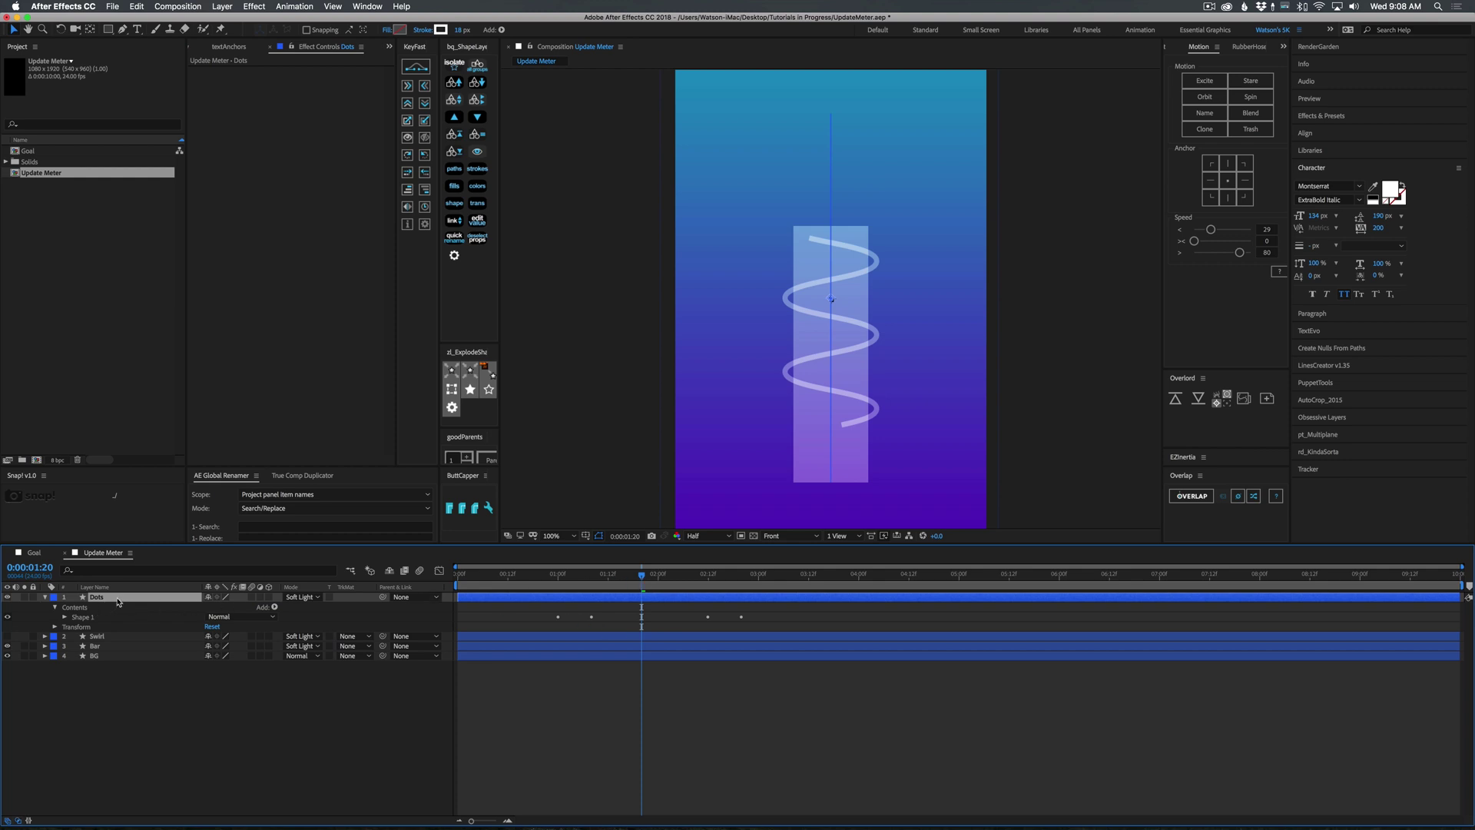
key("u")
left_click(44, 597)
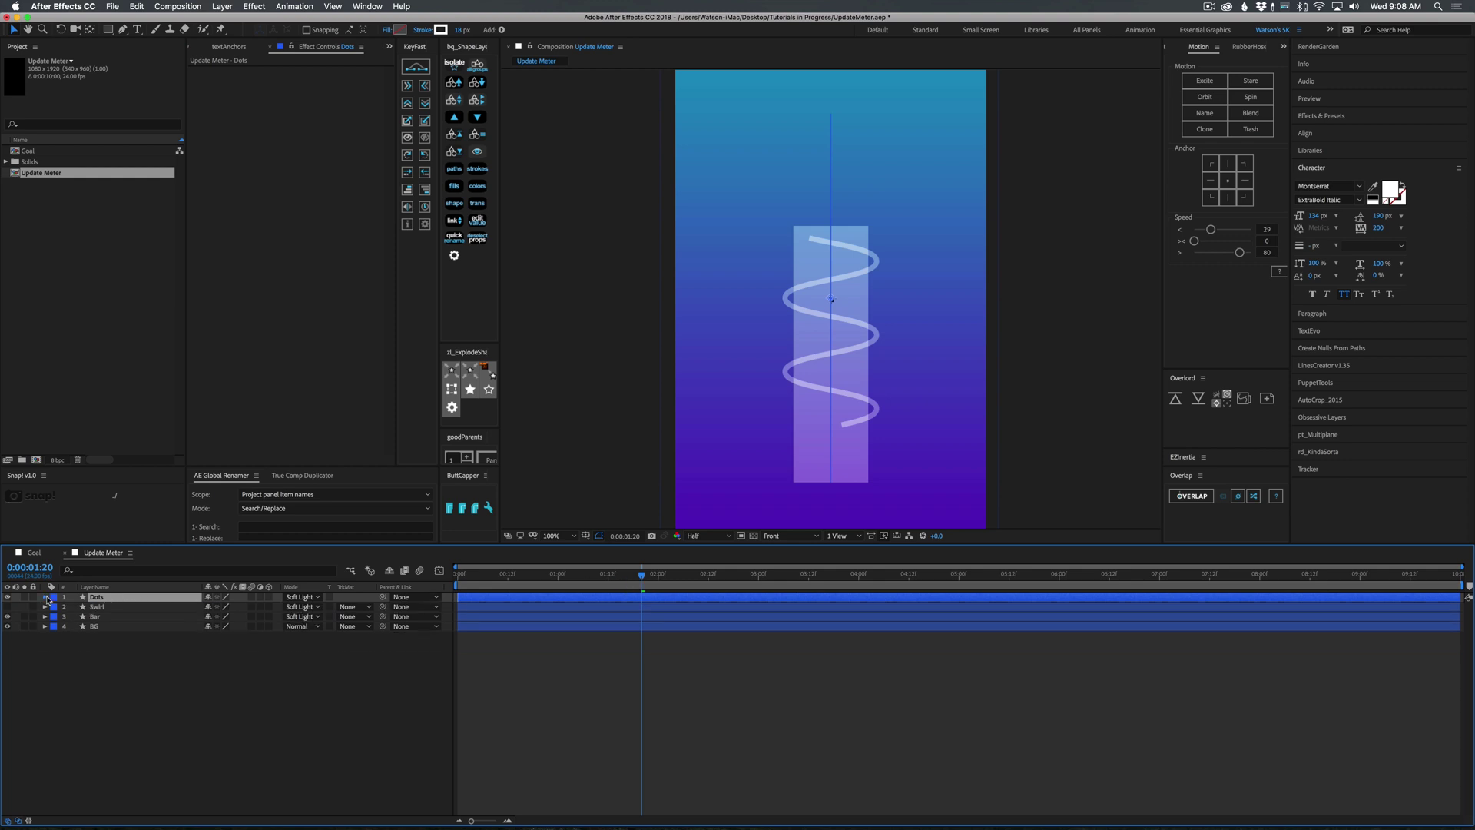
Step: Remove the Start and End keyframes from the Dots layer's Trim Paths and set End to 100%
left_click(44, 597)
left_click(113, 667)
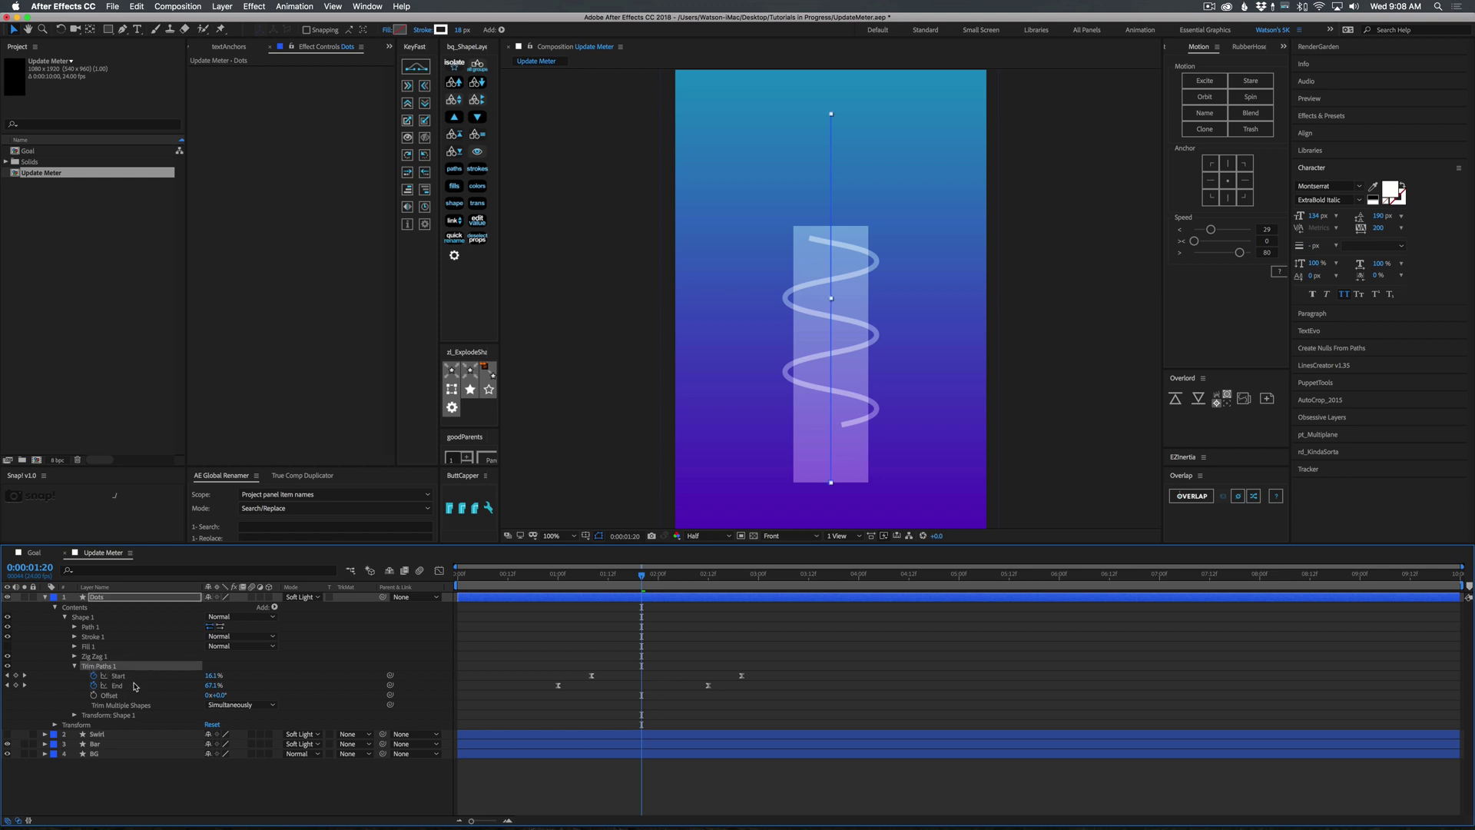
left_click(93, 675)
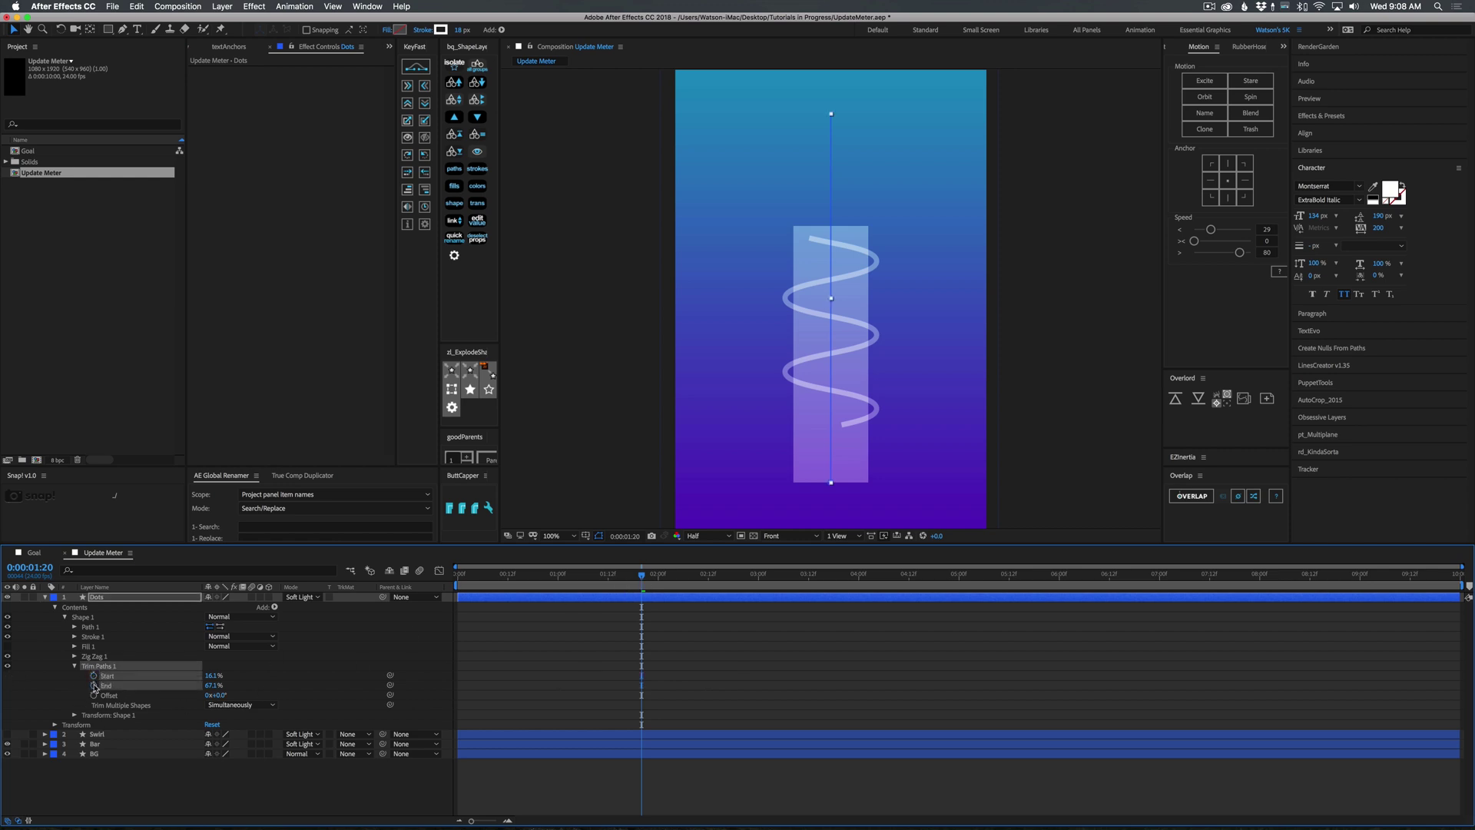
left_click(93, 685)
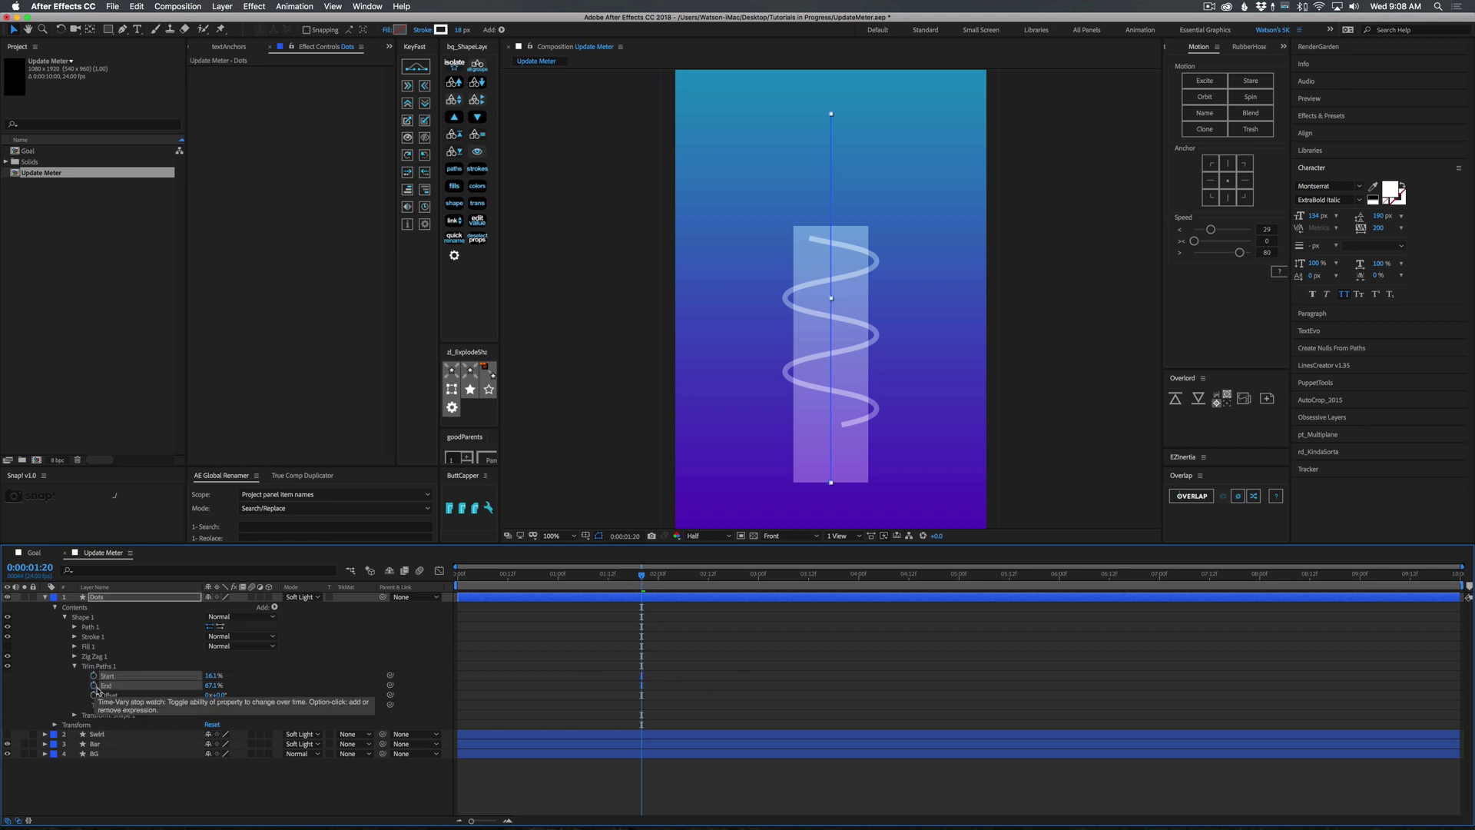
left_click(220, 685)
type("100")
key("Return")
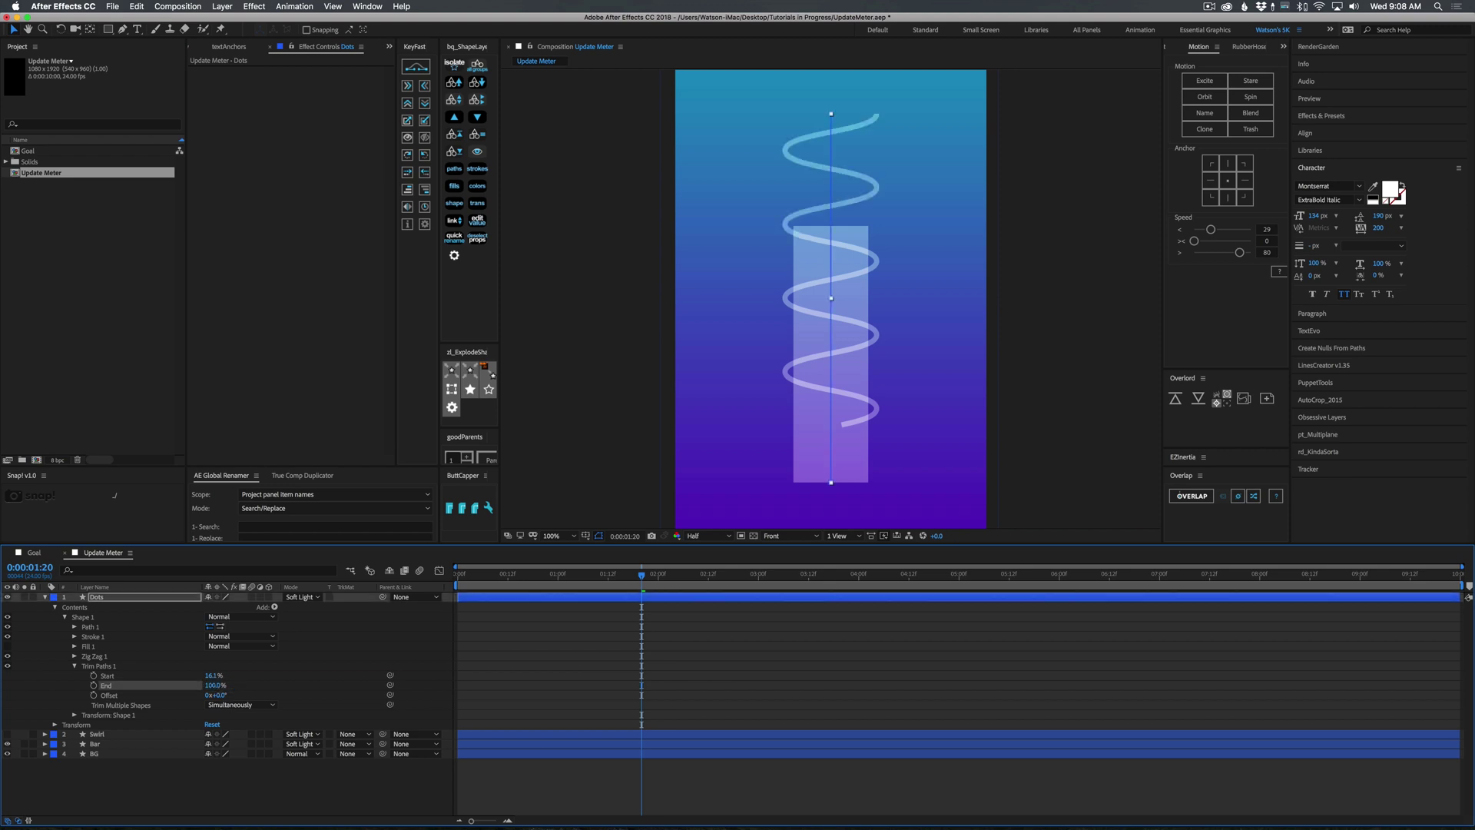
Step: Set the Start value of the Dots layer's Trim Paths to 99%
left_click(212, 675)
type("0")
type("9.99")
key("Return")
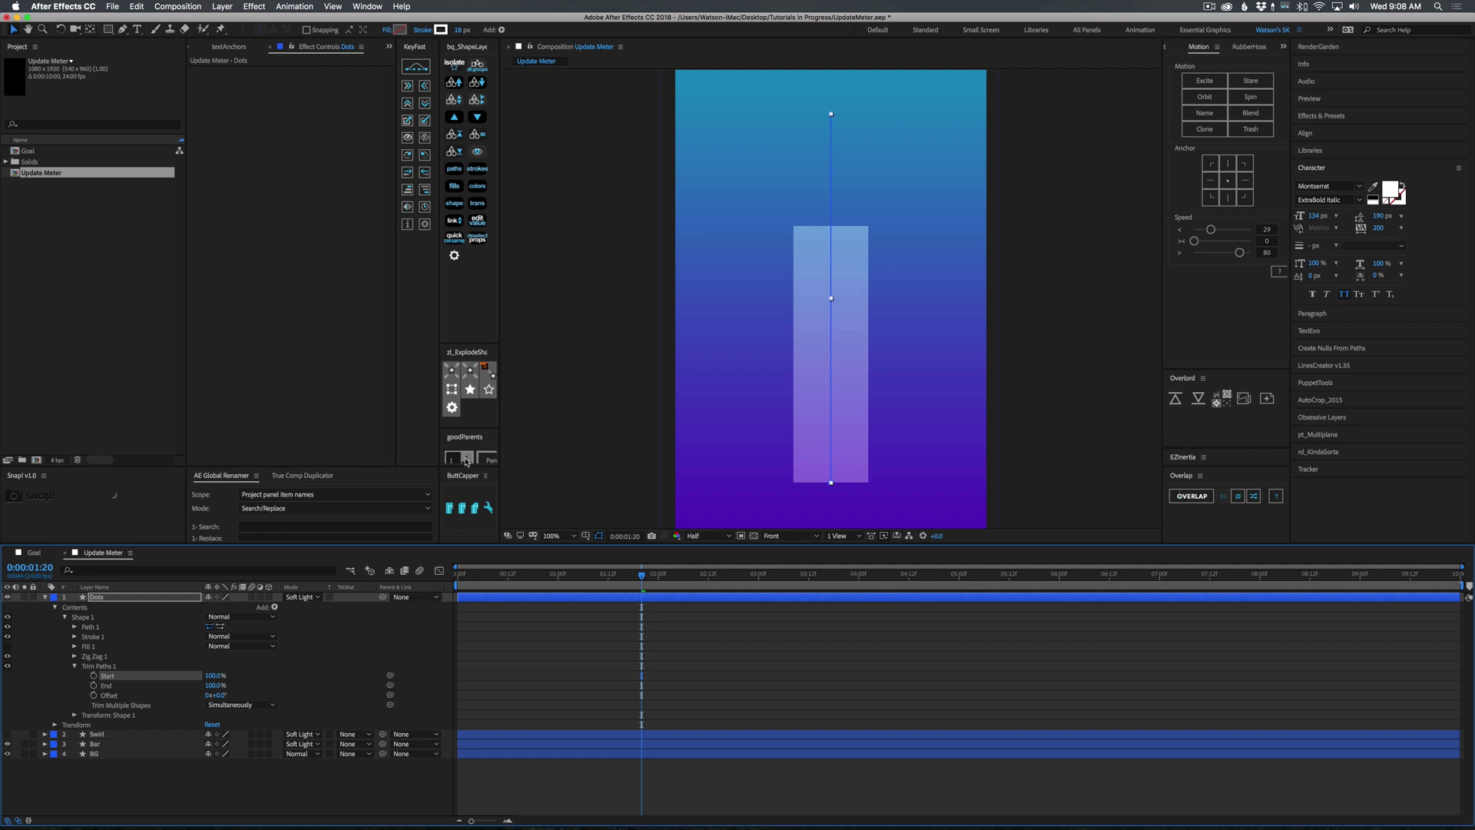
left_click(215, 675)
type("99.9")
key("Escape")
left_click(212, 678)
type("99")
key("Return")
Step: Change the line cap of the Dots layer's Stroke 1 to Round Cap
left_click(74, 636)
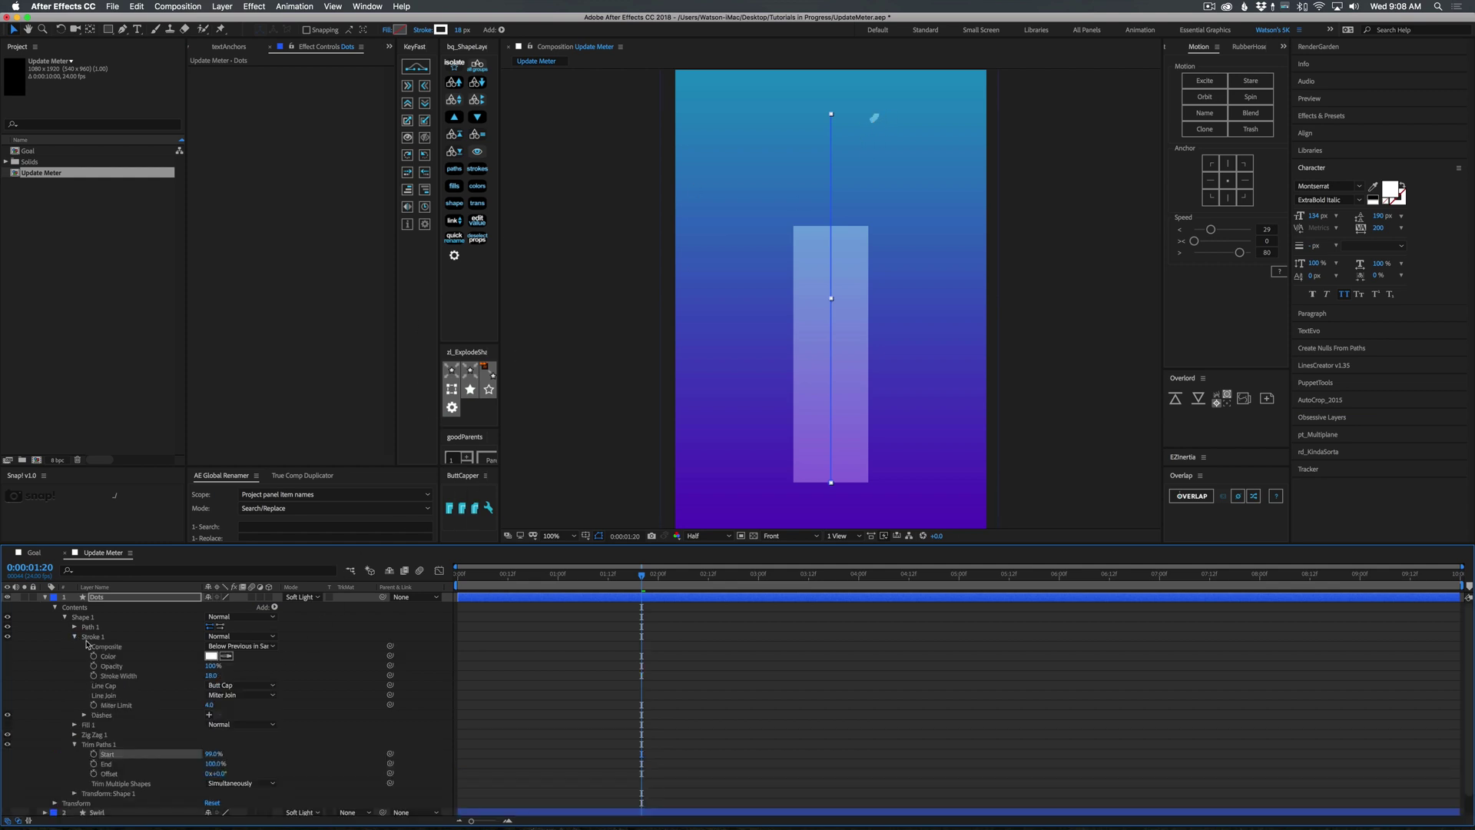
left_click(240, 684)
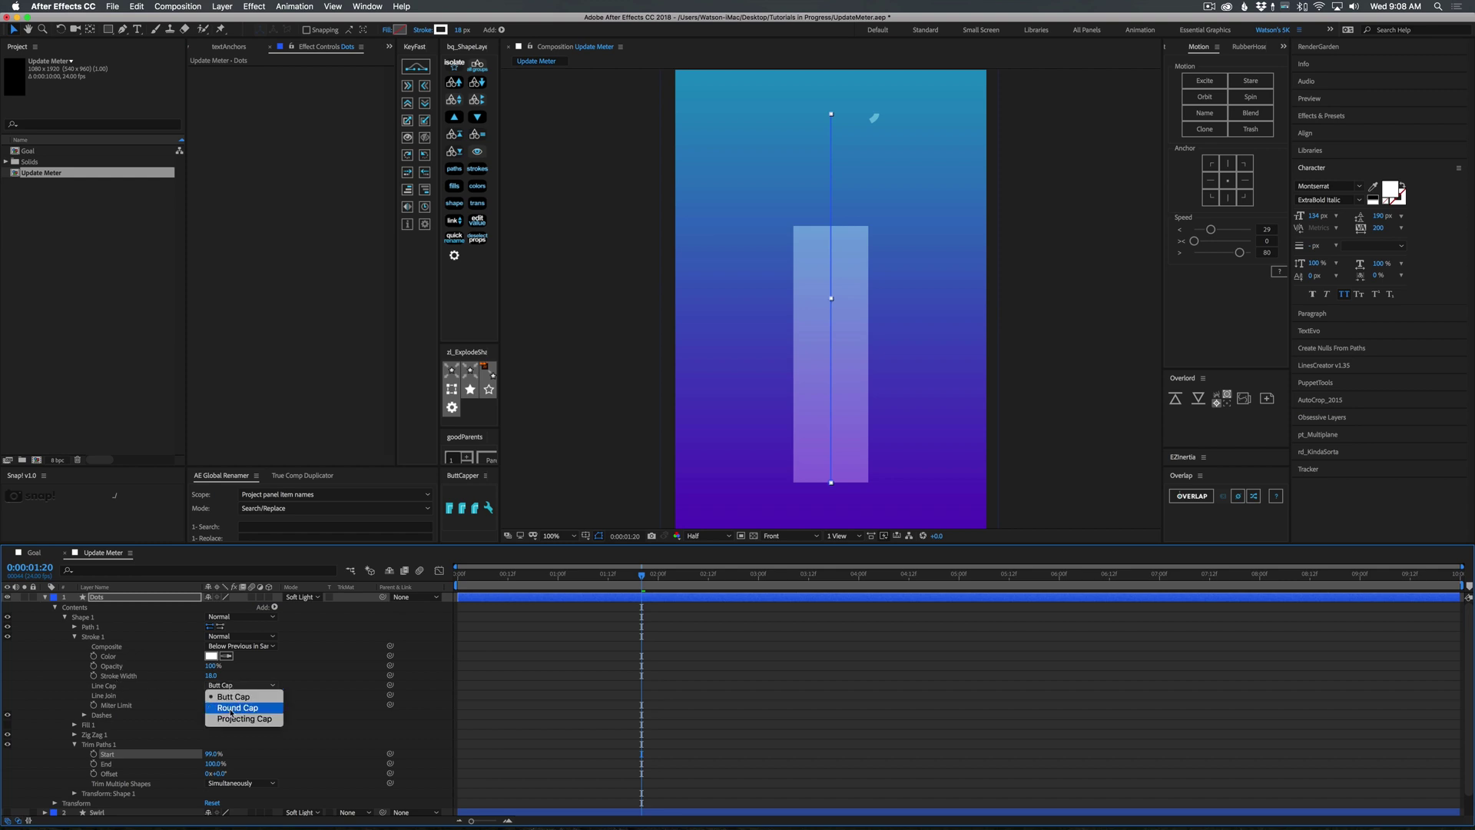
left_click(242, 704)
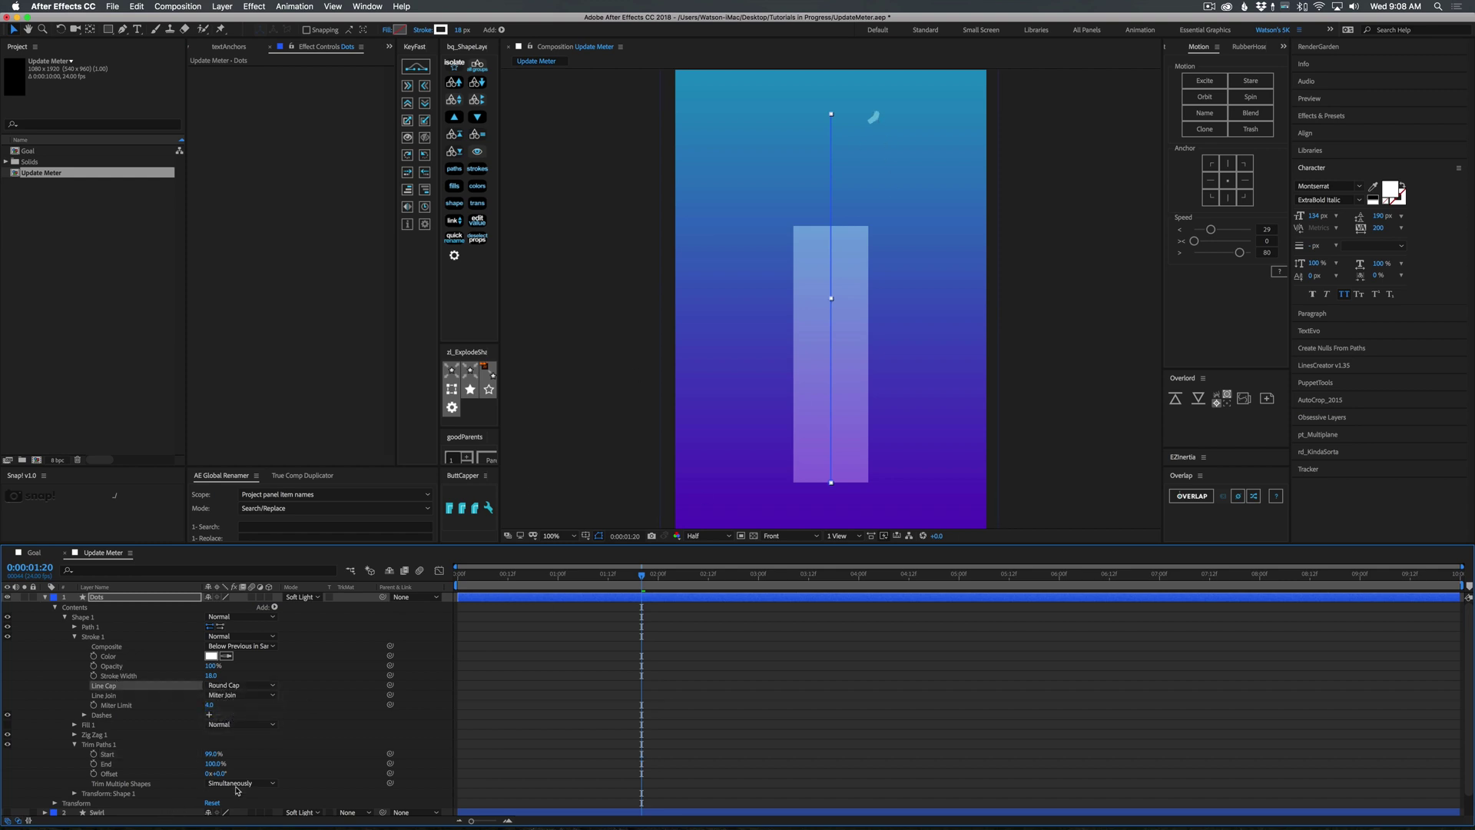
Step: Set the Dots layer's Trim Paths Start to 100% and its stroke width to 37 px
left_click(218, 755)
type("100")
key("Return")
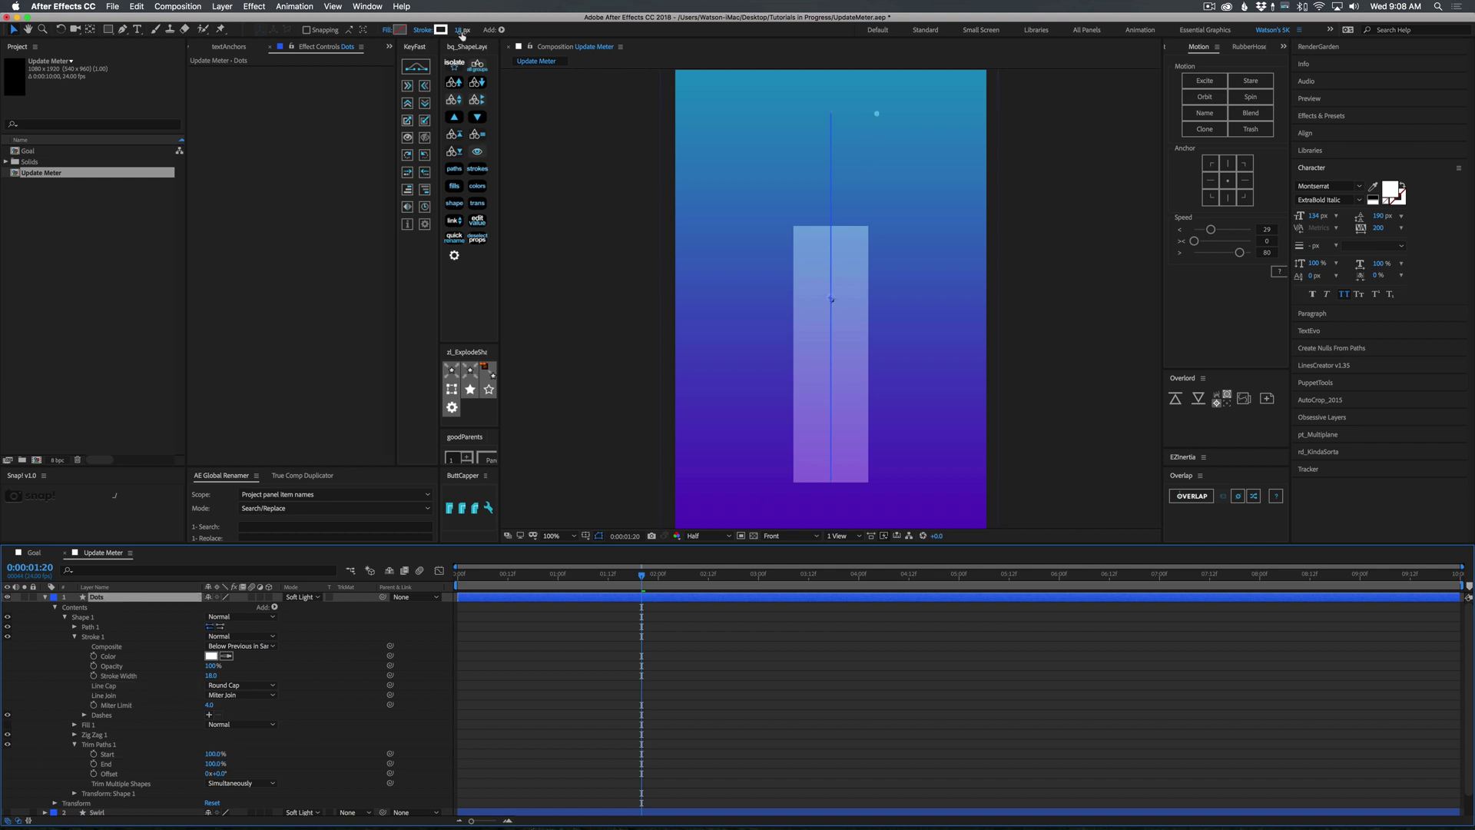
left_click_drag(461, 31, 473, 30)
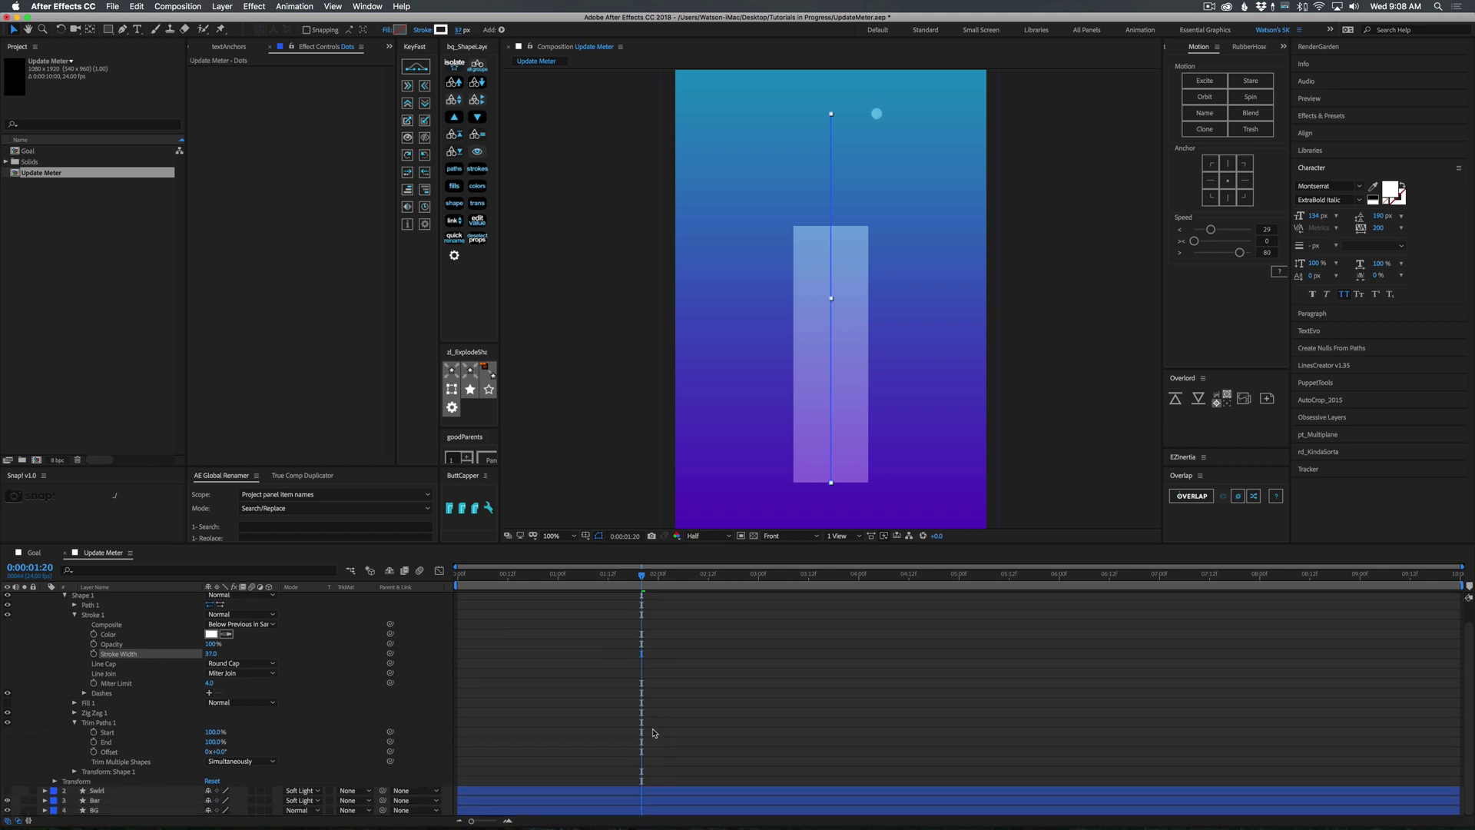
Step: Keyframe the Dots layer's Trim Paths Offset from -359° at 0:00:01:00 to 0° in line with the Swirl's earliest-finishing End keyframe
left_click(100, 773)
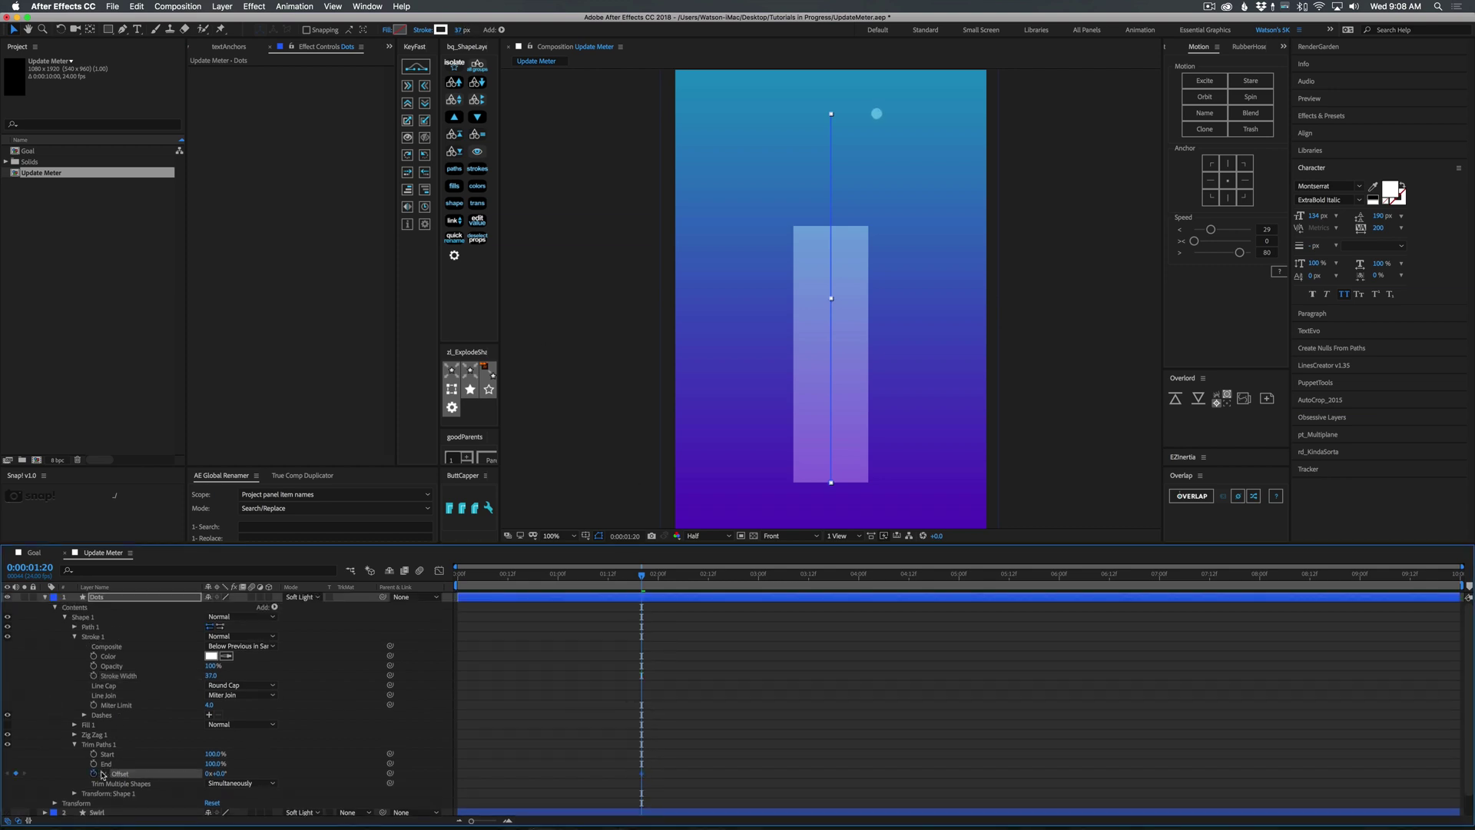
key("u")
left_click(645, 616)
key("u")
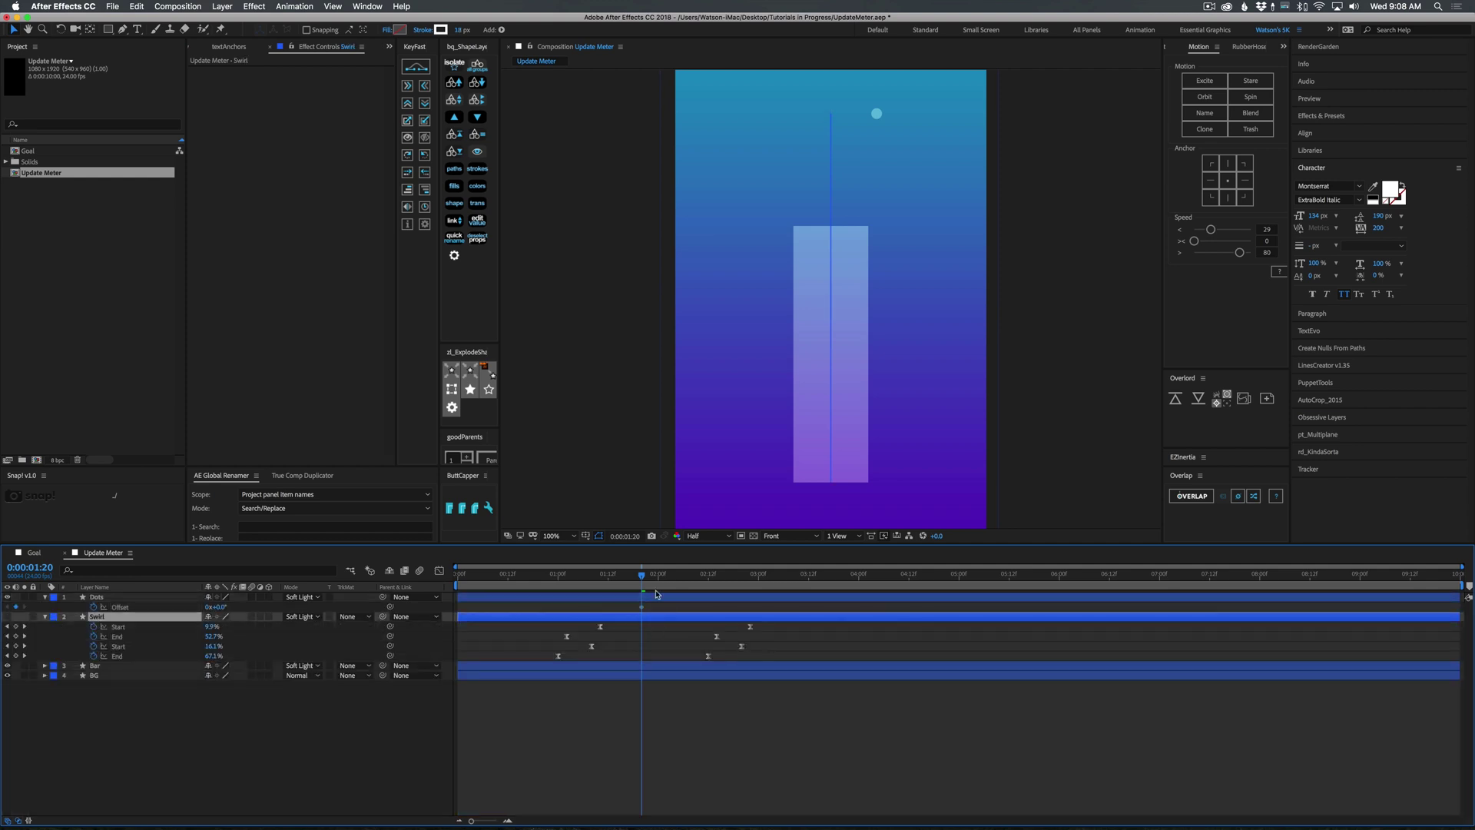
left_click(643, 608)
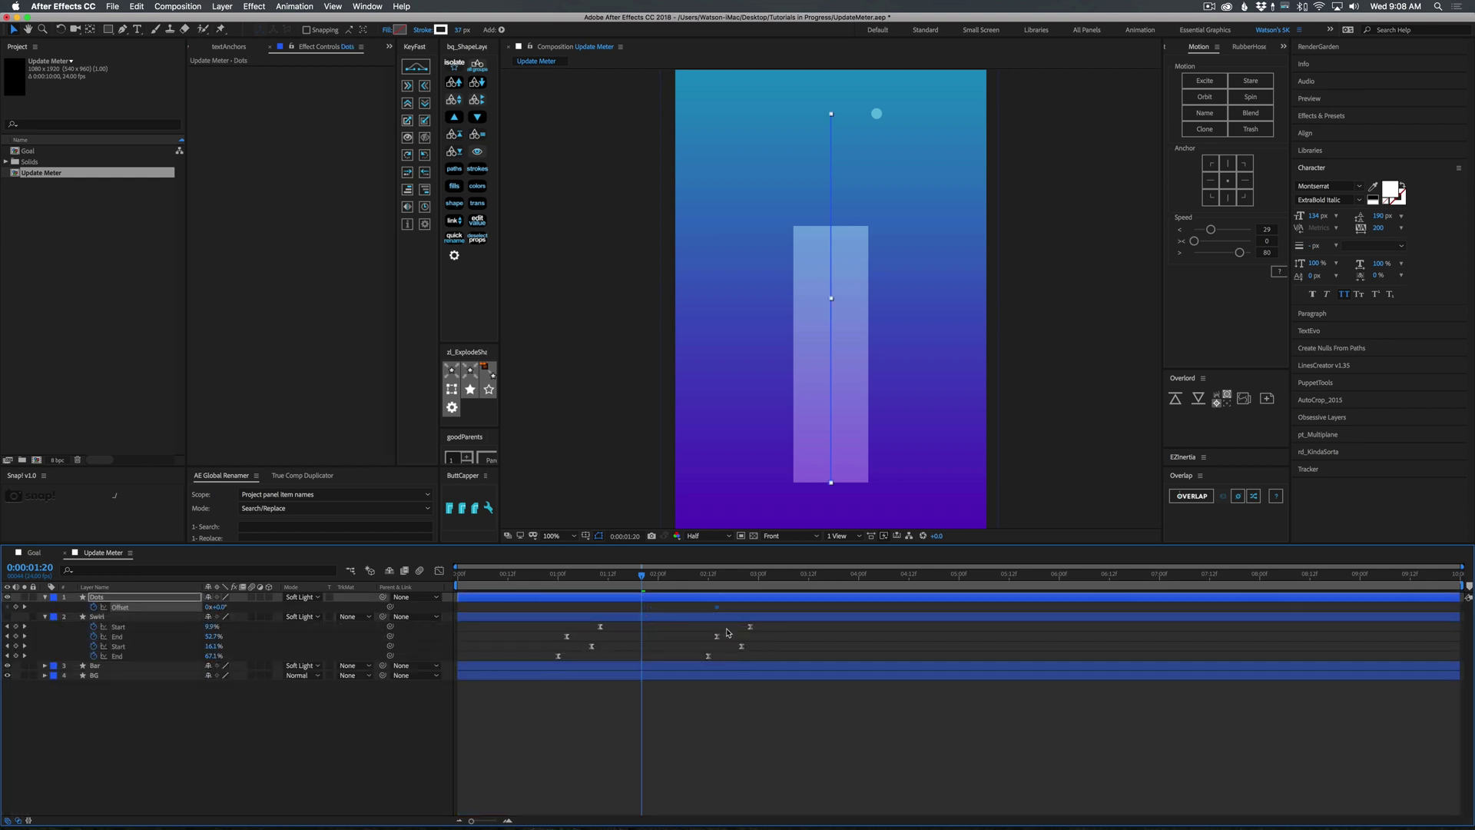
left_click(716, 578)
left_click_drag(716, 582, 557, 582)
left_click_drag(219, 612, 77, 675)
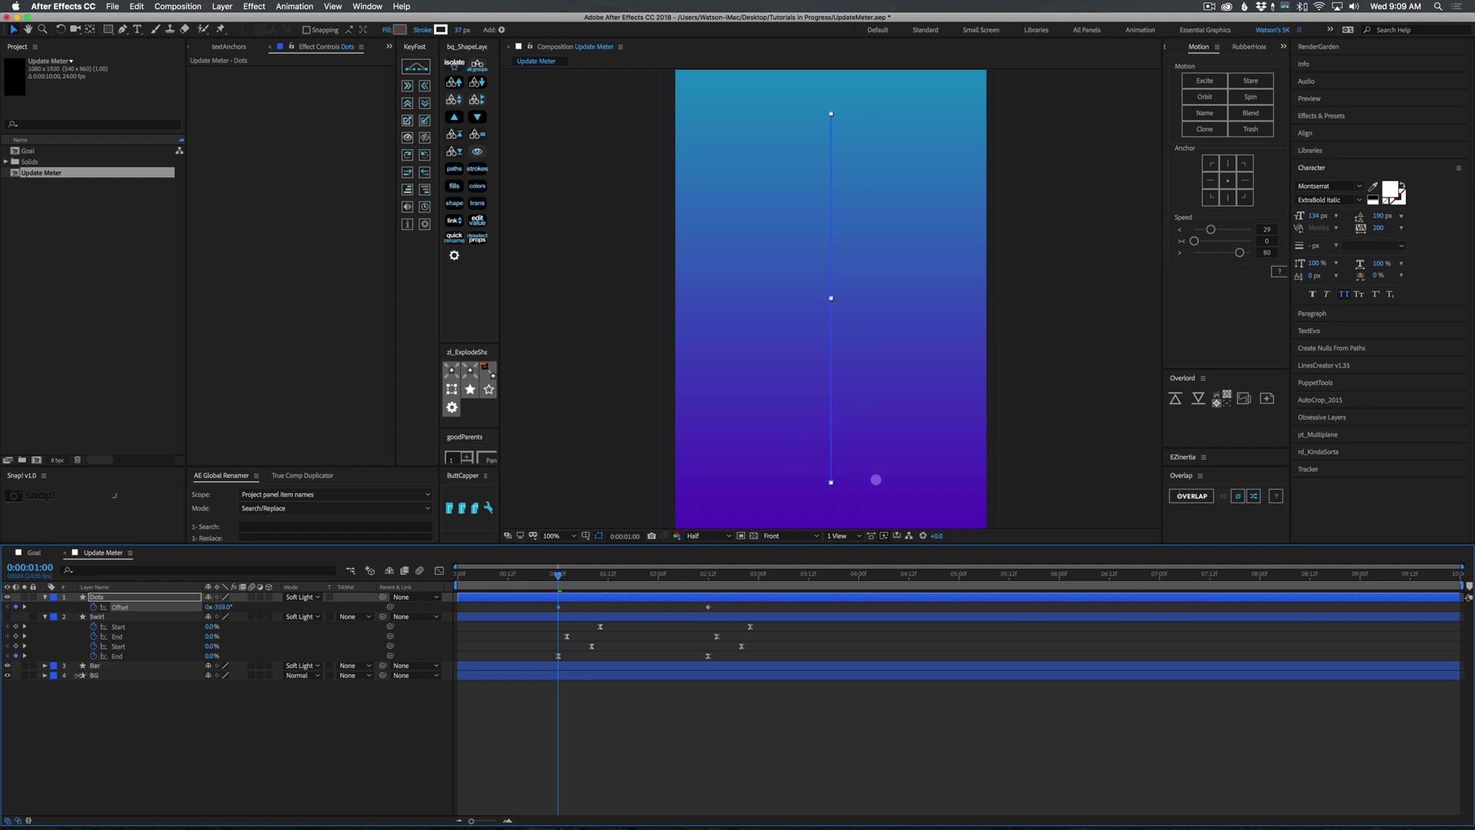
Step: Ease both Offset keyframes and reshape their speed curve for a slow start, fast middle and slow finish
left_click_drag(749, 616, 549, 610)
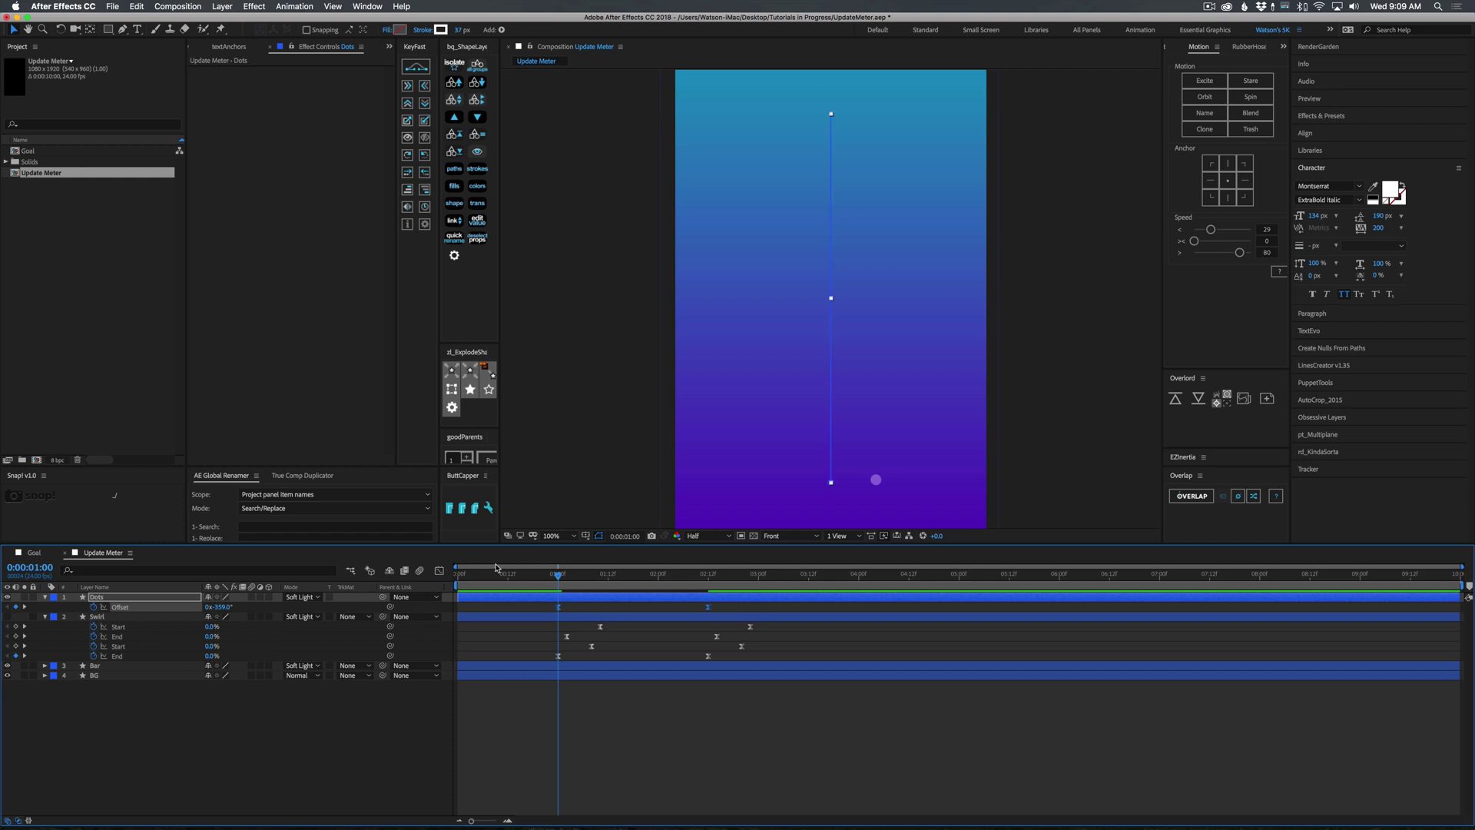
left_click(438, 570)
left_click_drag(684, 771, 611, 770)
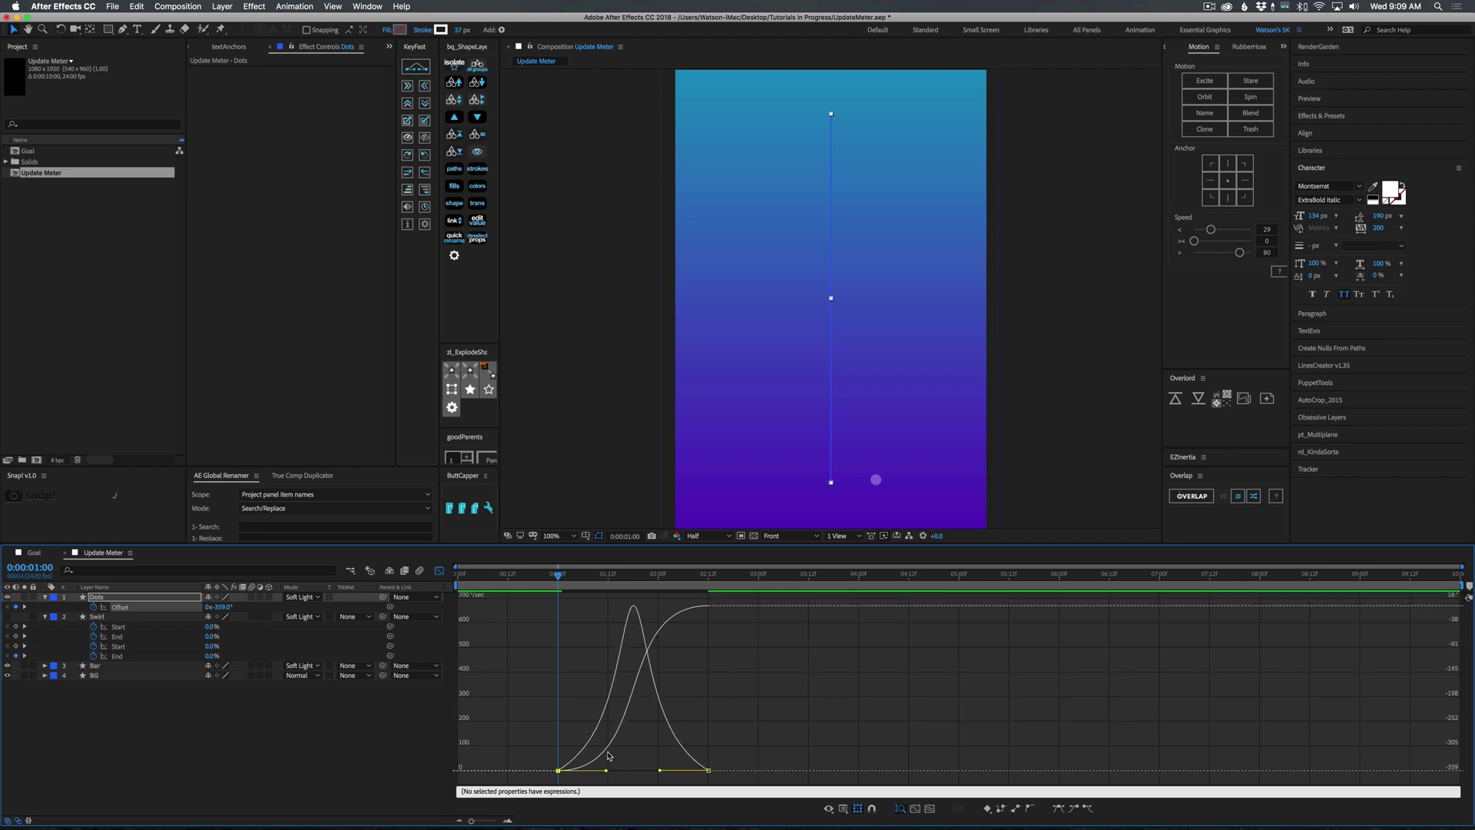
left_click(438, 569)
Step: Make the Swirl layer visible again and preview the dot travelling with it
left_click(563, 584)
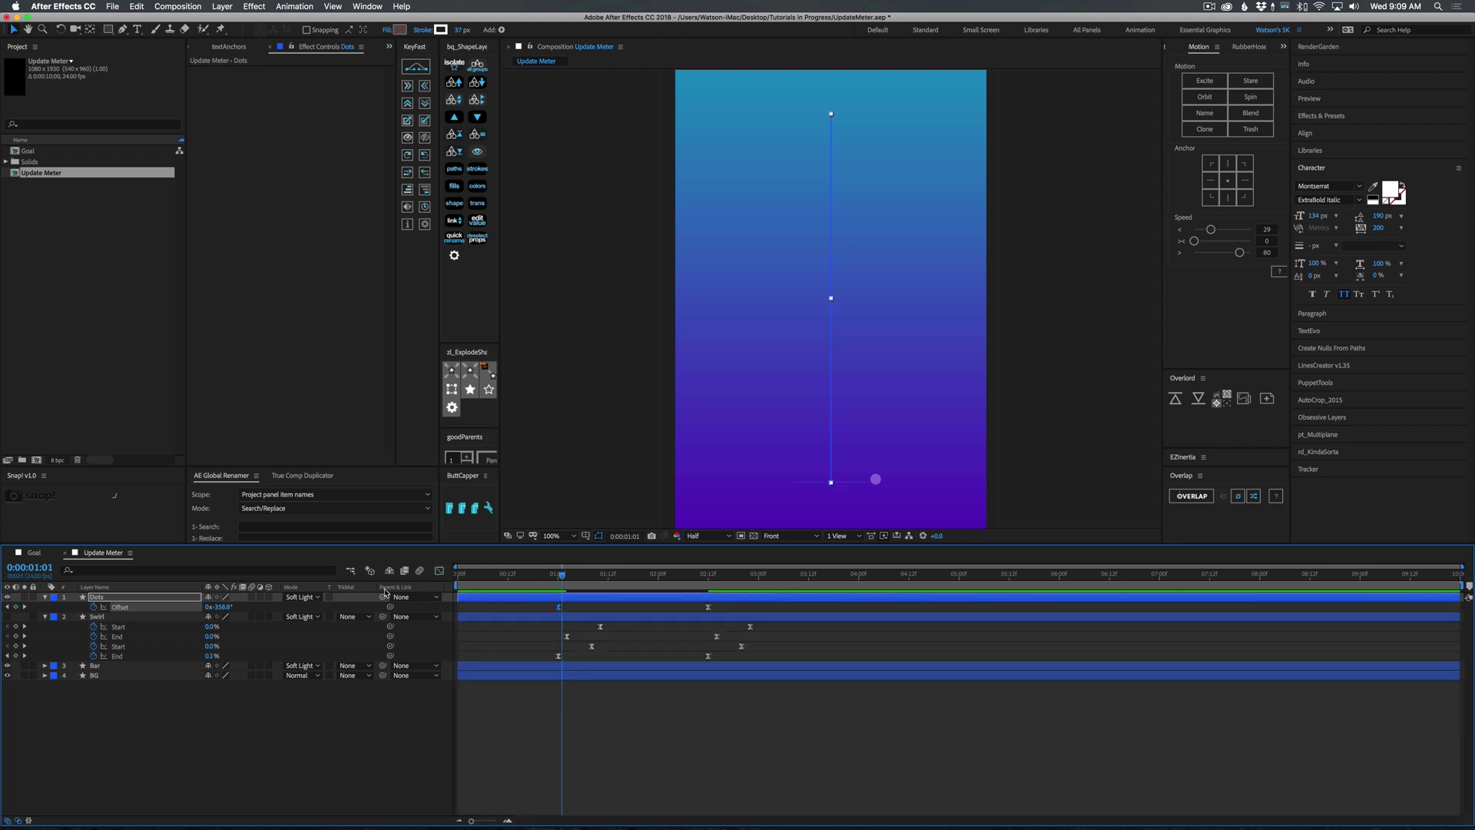
left_click(8, 616)
key("space")
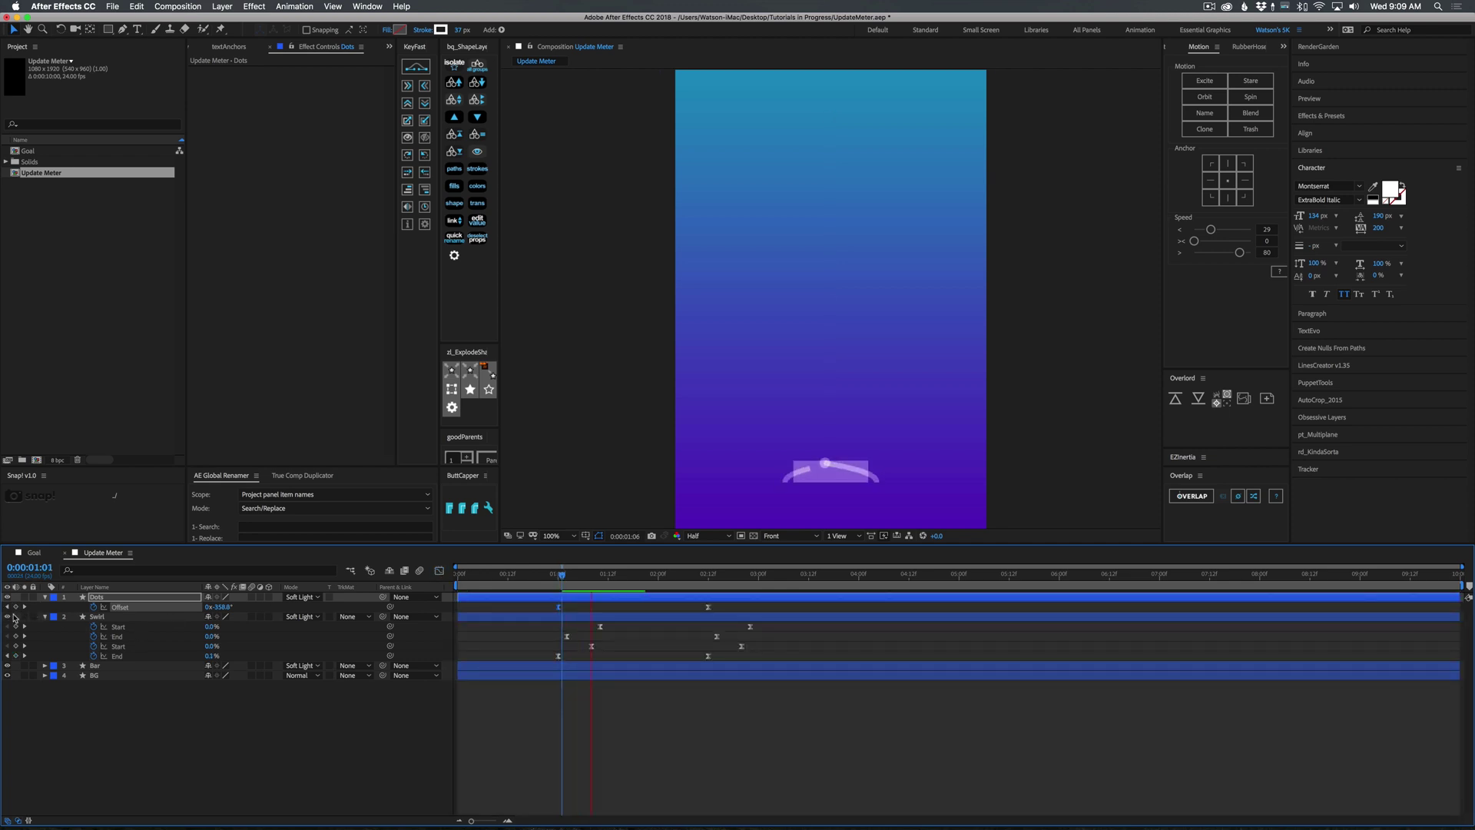
key("space")
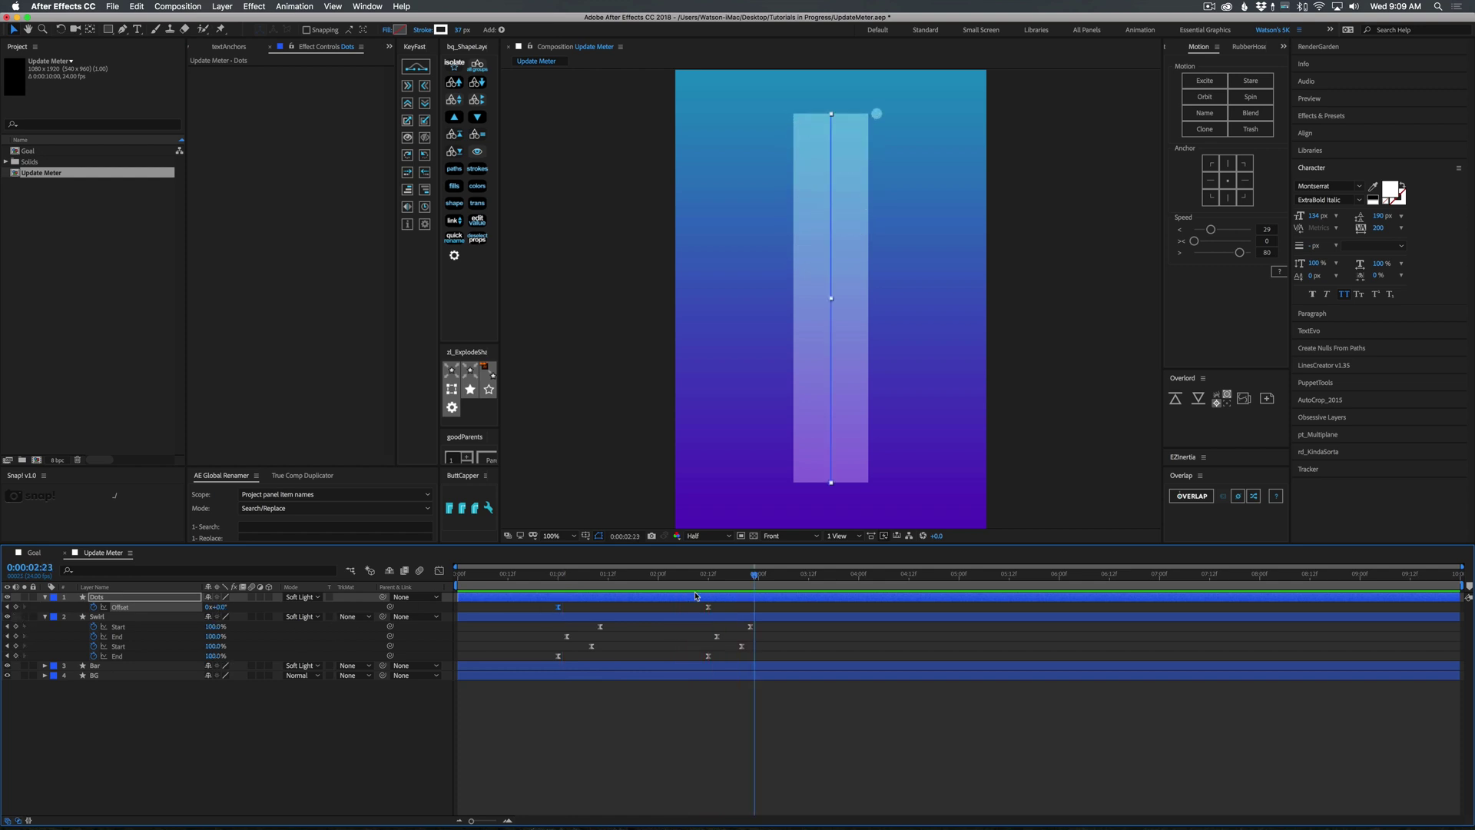
Step: Keyframe the opacity of Shape 1 in the Dots layer from 0% at 0:00:01:02 to 100% at 0:00:01:06
left_click_drag(630, 592, 557, 602)
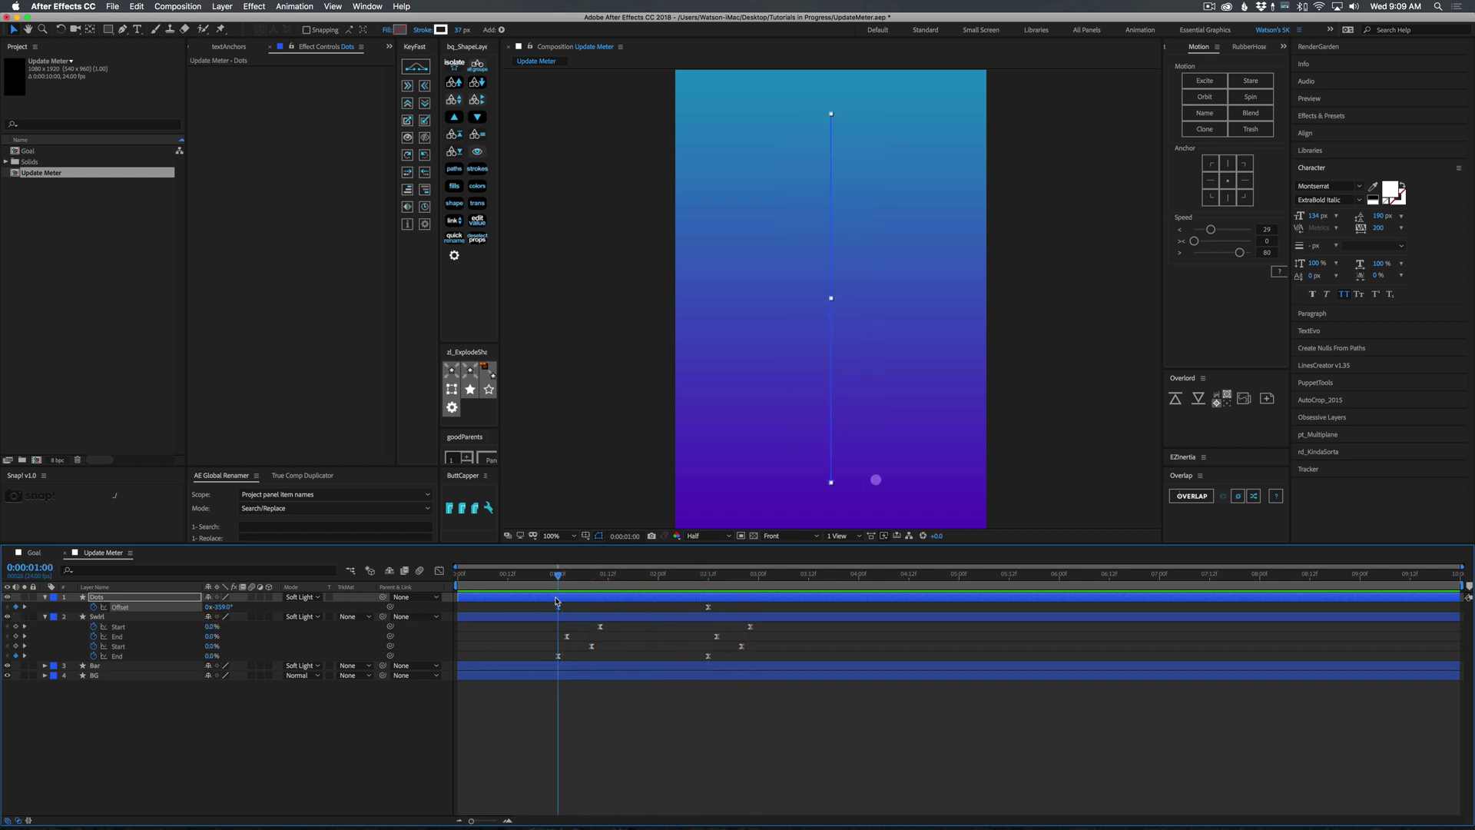
left_click(45, 597)
left_click(45, 597)
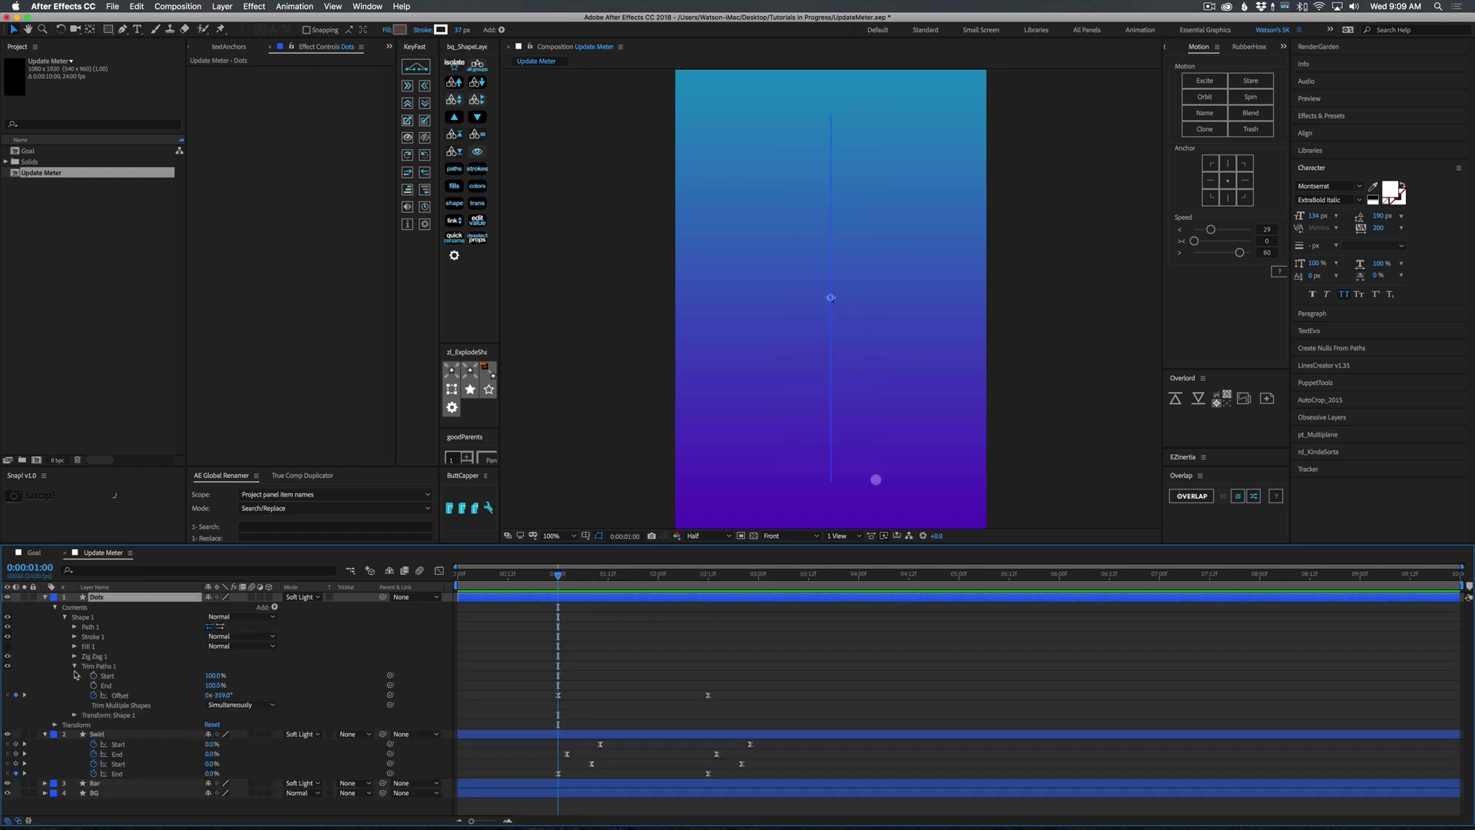
left_click(74, 667)
left_click(75, 675)
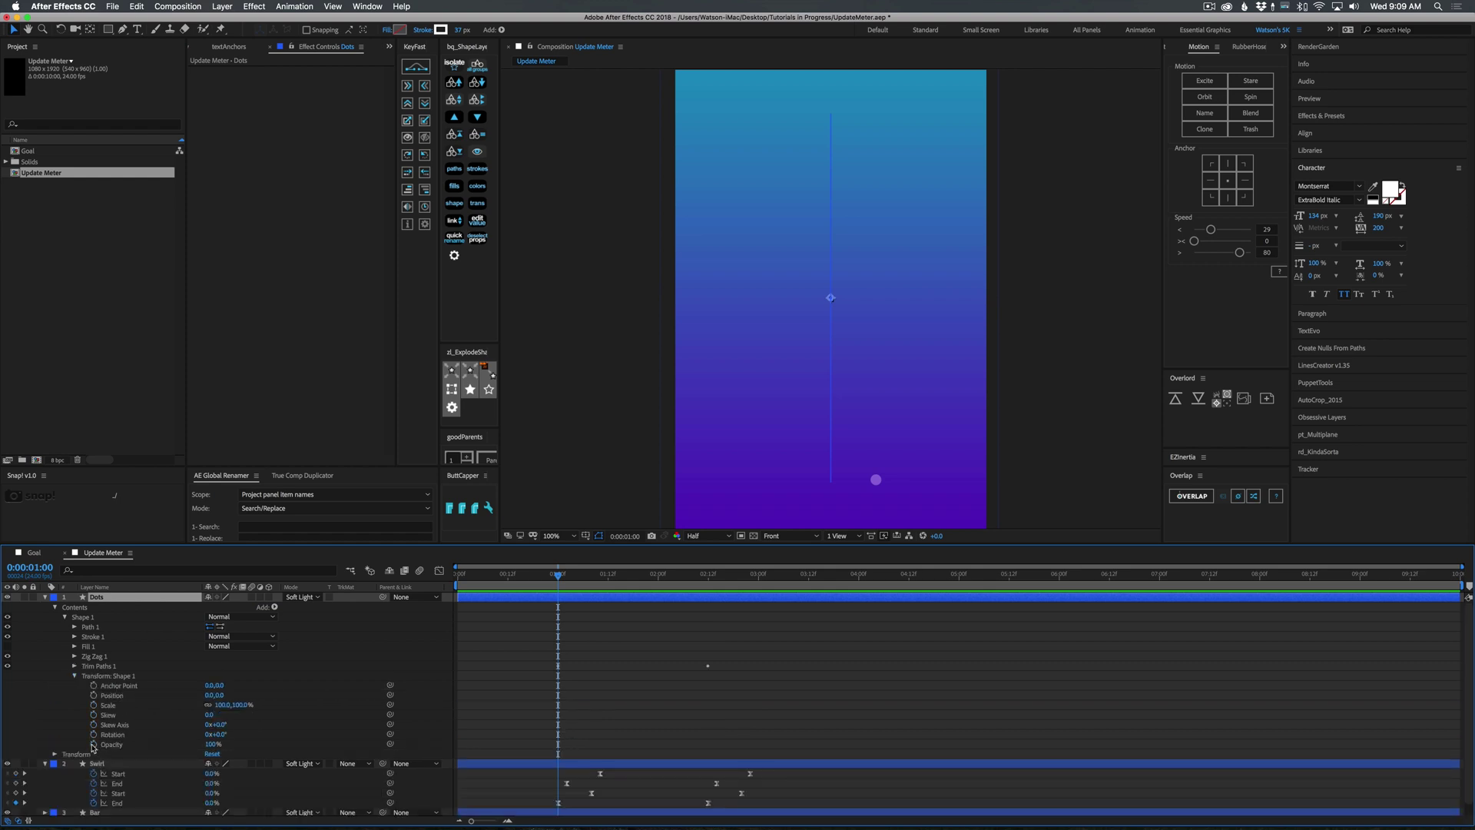
left_click(93, 745)
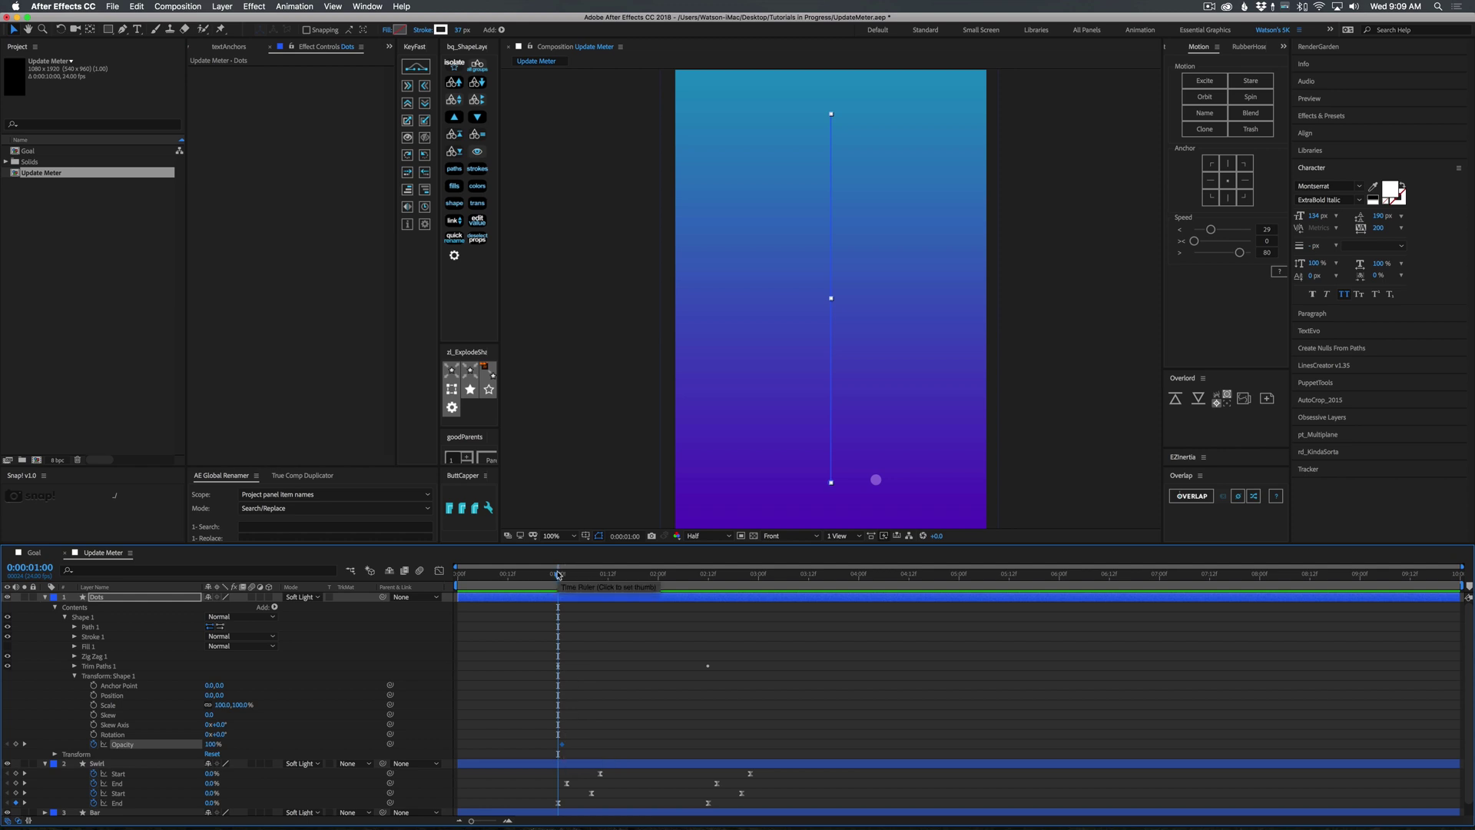
key("space")
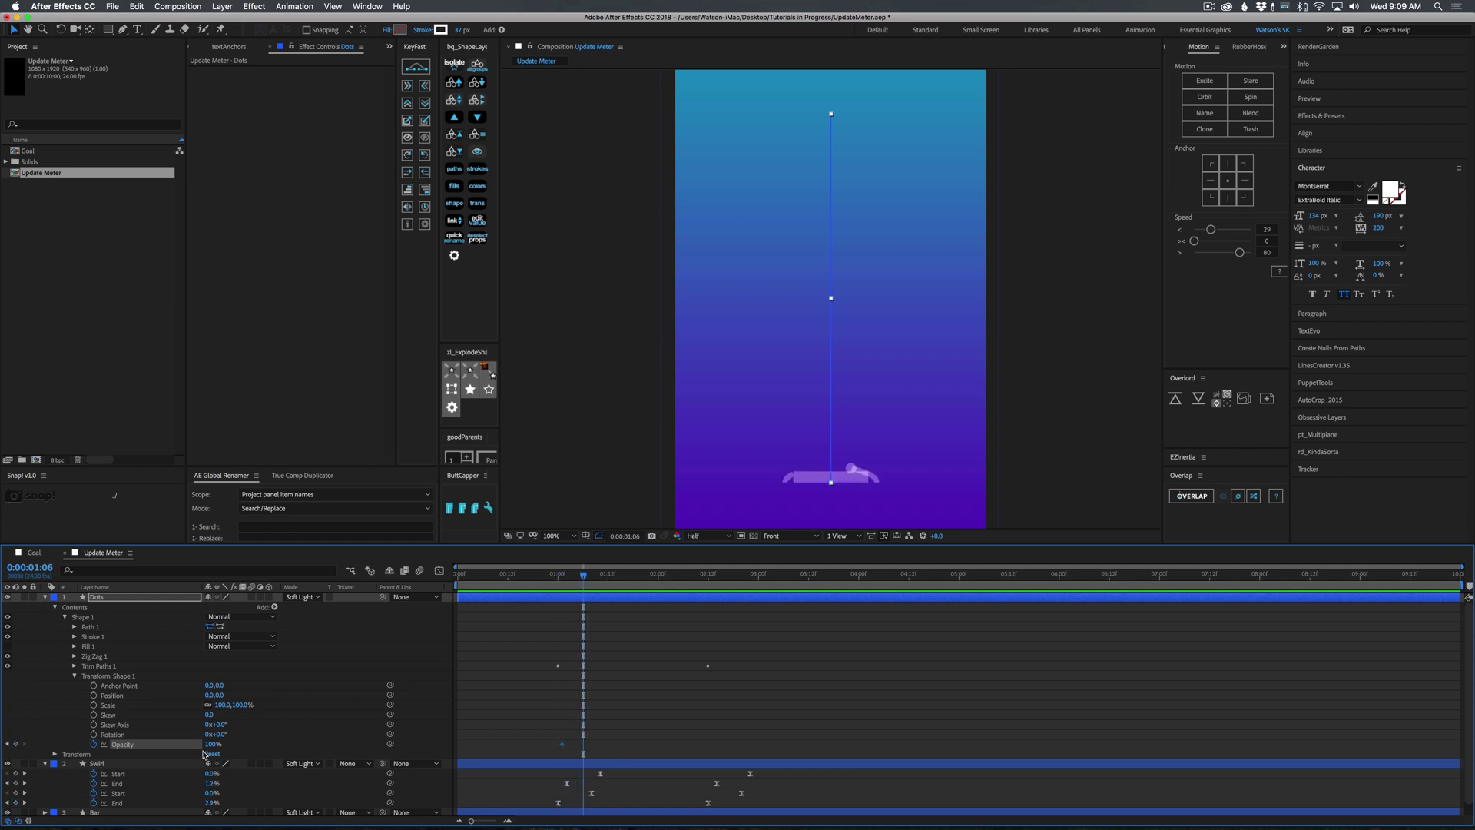
left_click(549, 726)
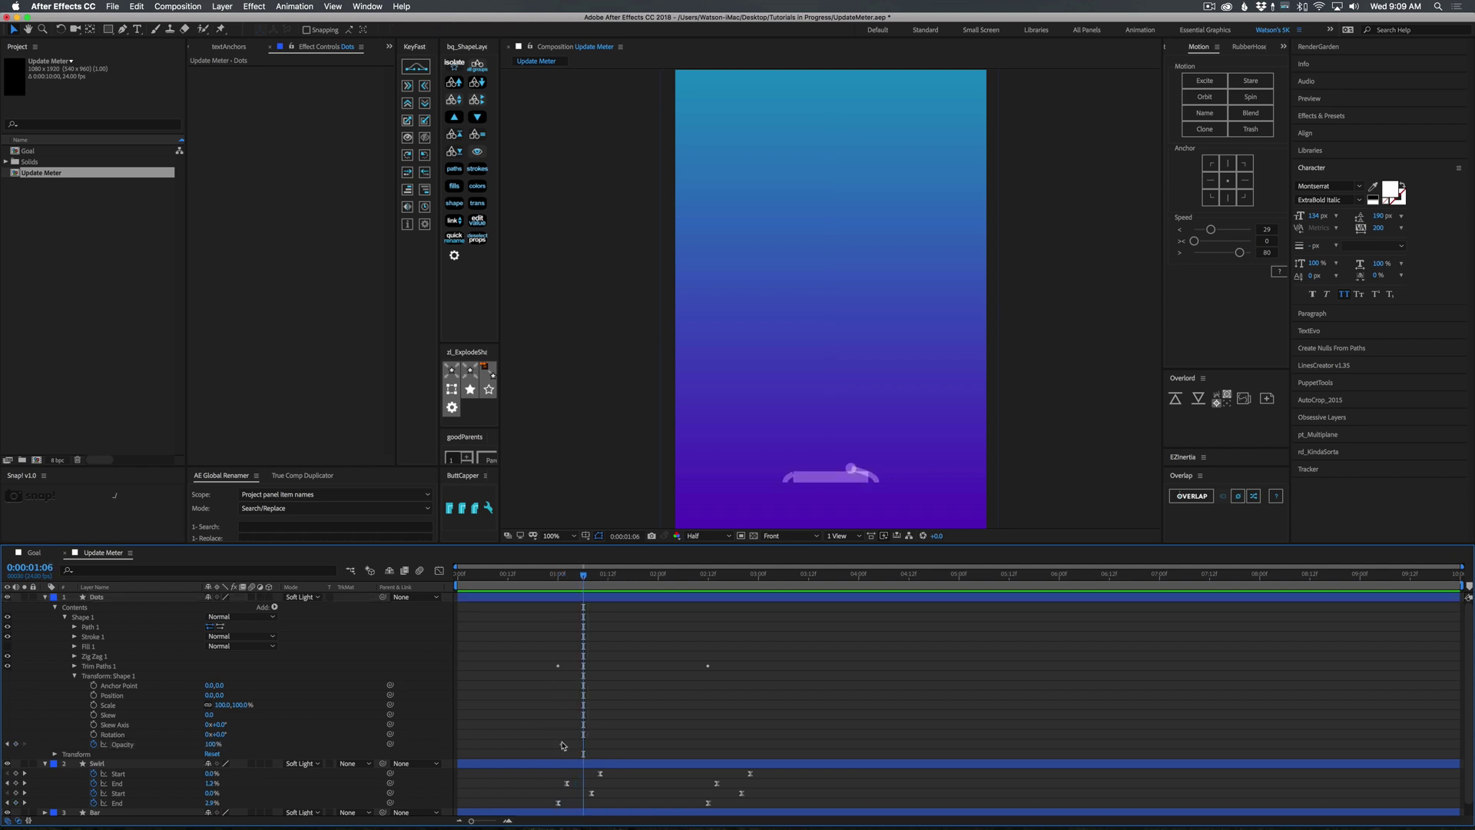
left_click_drag(560, 749, 584, 722)
left_click_drag(583, 582, 566, 581)
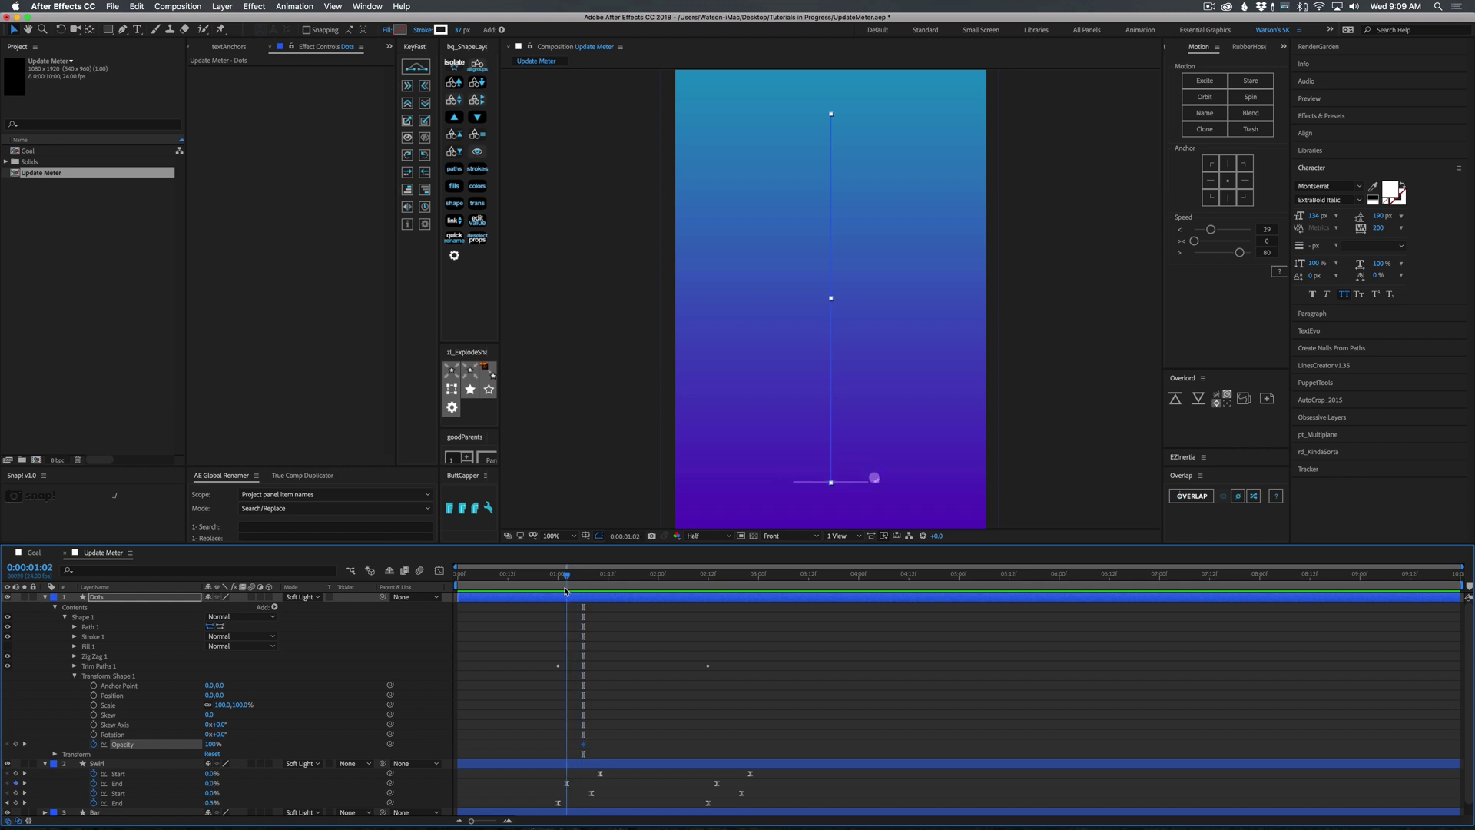
left_click_drag(207, 743, 174, 747)
Step: Add Shape 1 opacity keyframes that hold 100% near the end of the travel and fade to 0% at 0:00:02:11
left_click_drag(567, 576, 705, 582)
left_click(695, 606)
left_click(16, 744)
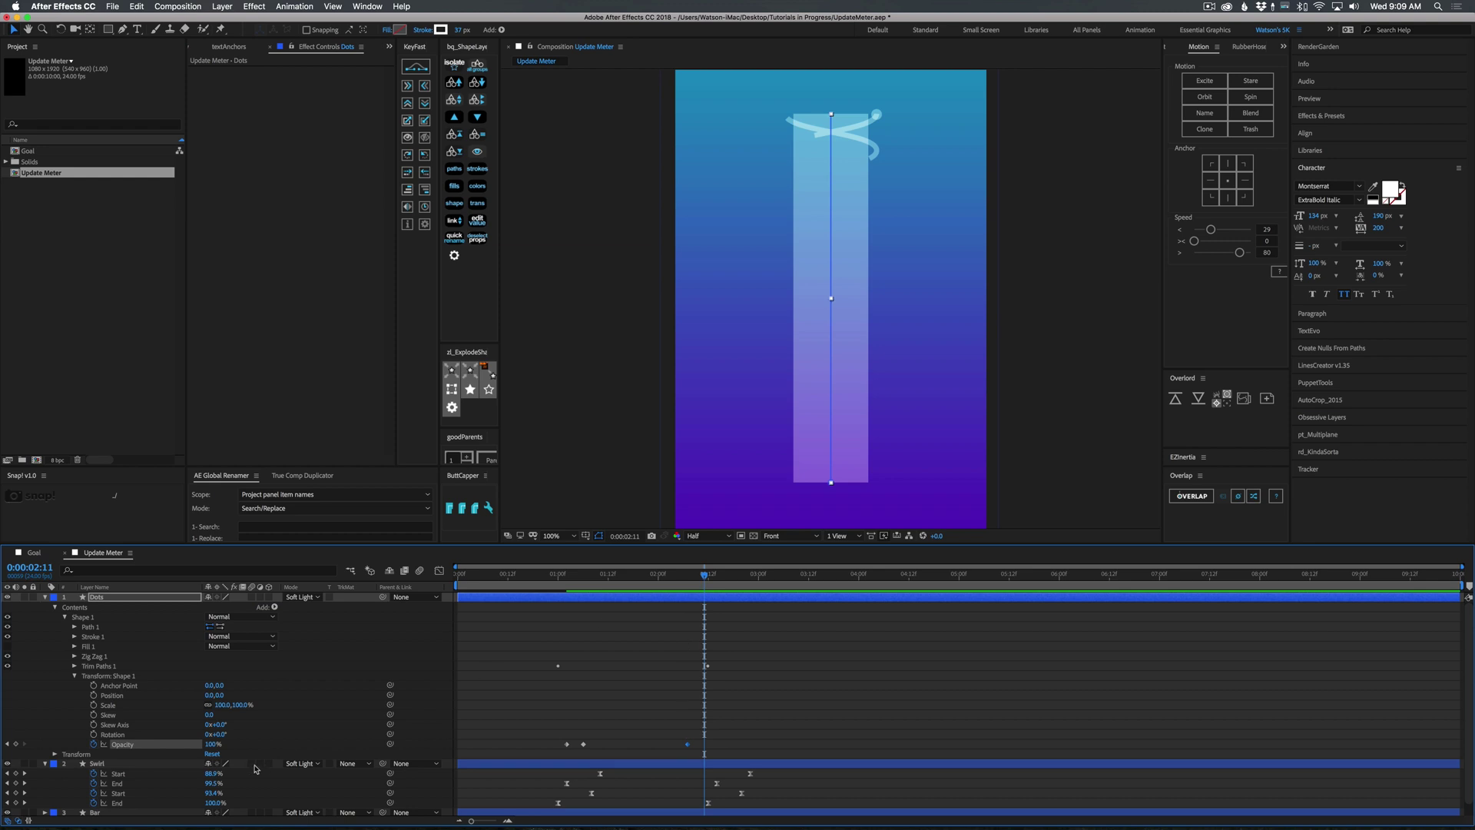
left_click_drag(211, 743, 115, 744)
left_click(744, 643)
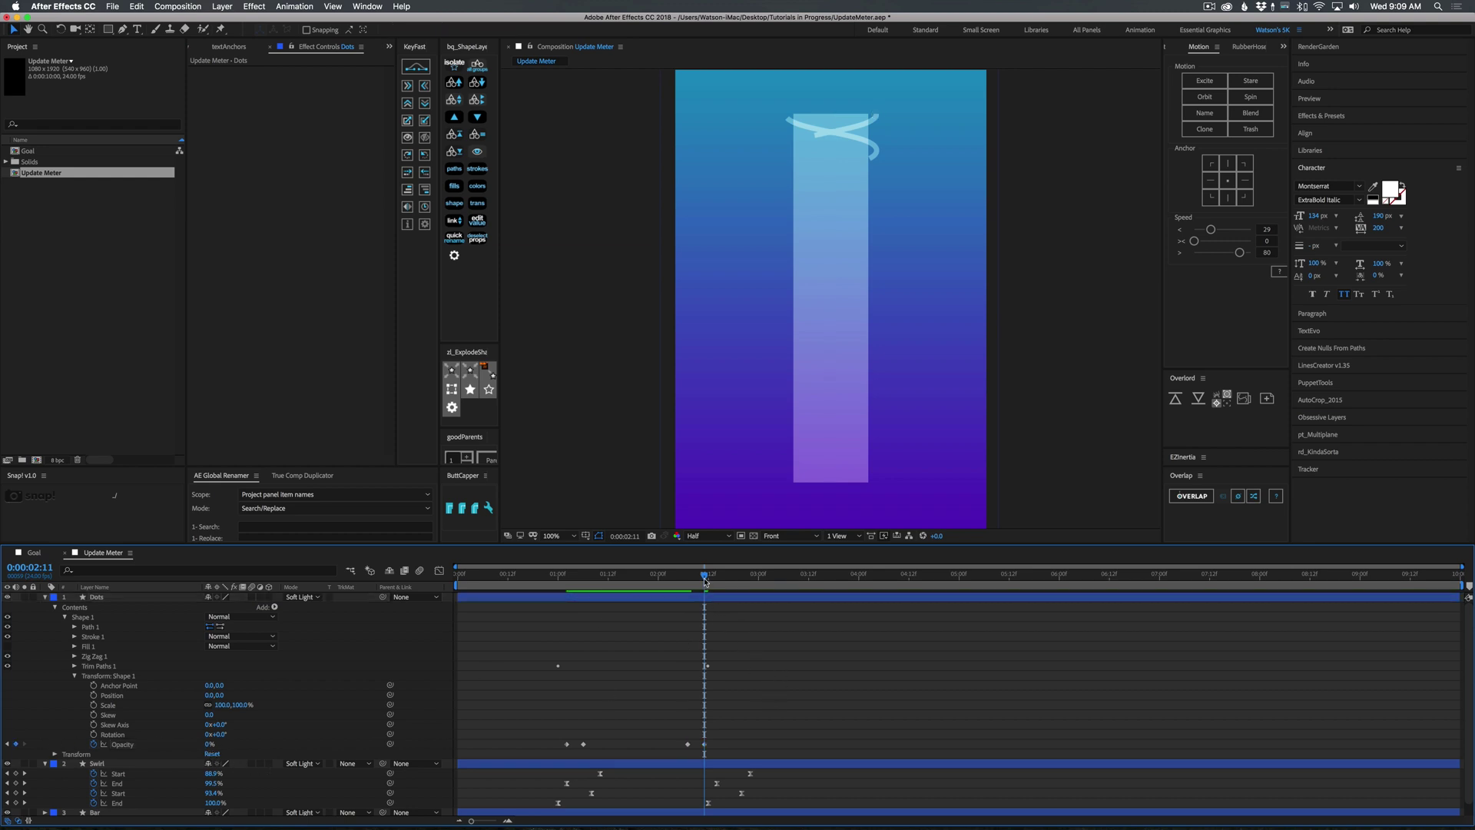
Step: Play back the animation to check how the dot fades in and out along the swirl
left_click_drag(705, 577, 550, 630)
key("space")
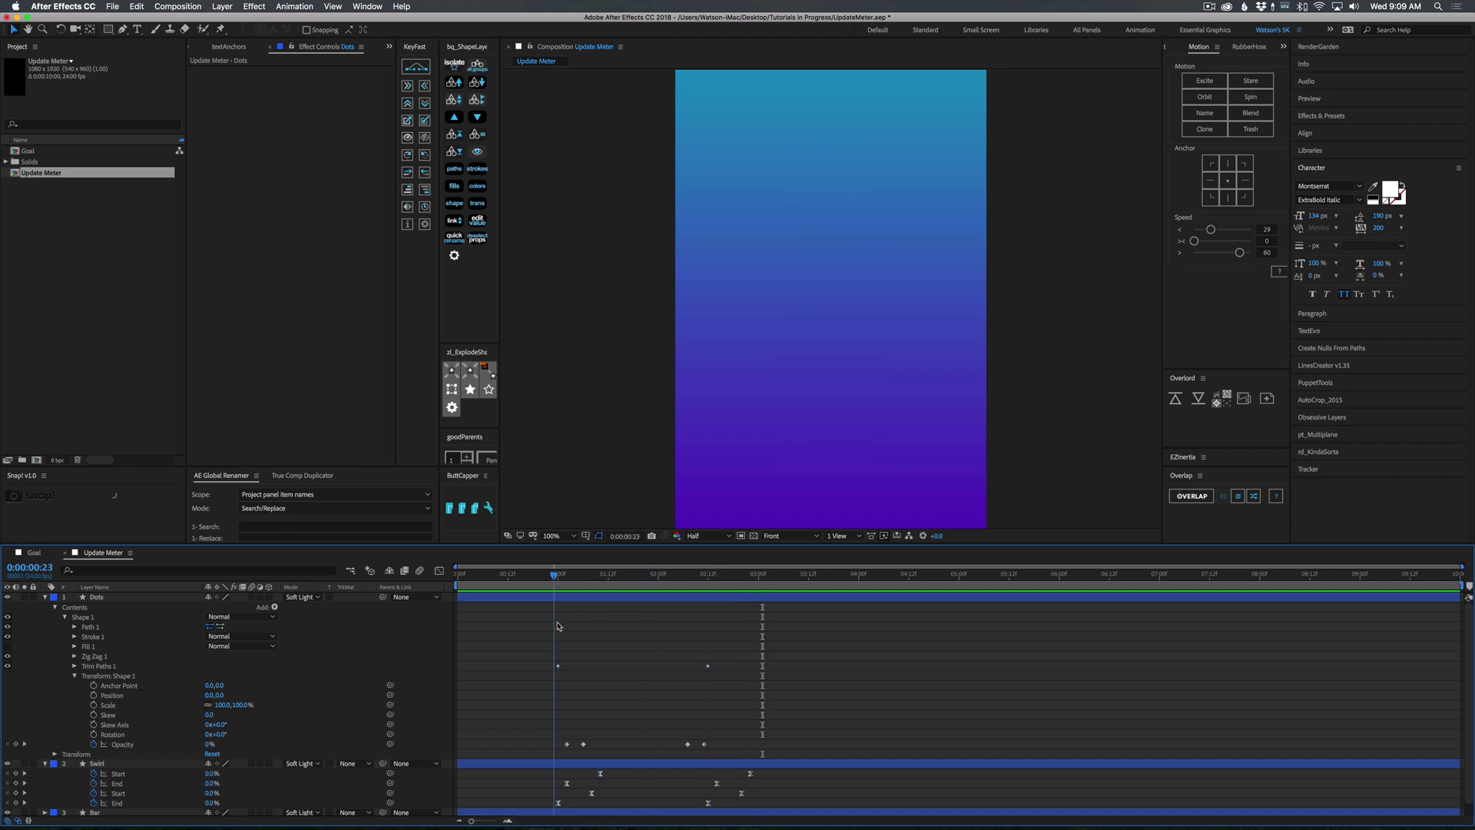
key("space")
left_click_drag(633, 629, 673, 655)
key("space")
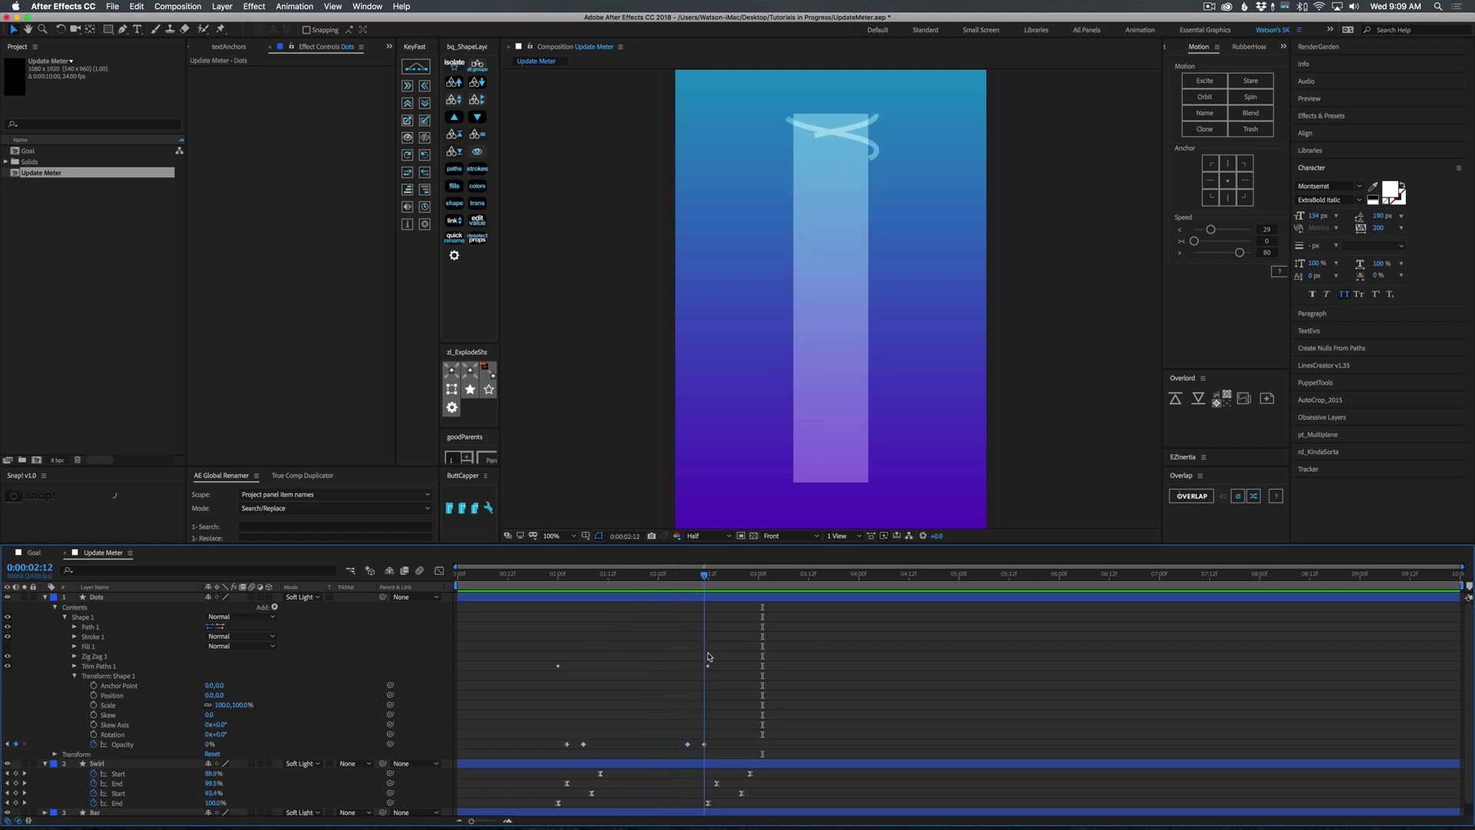
key("space")
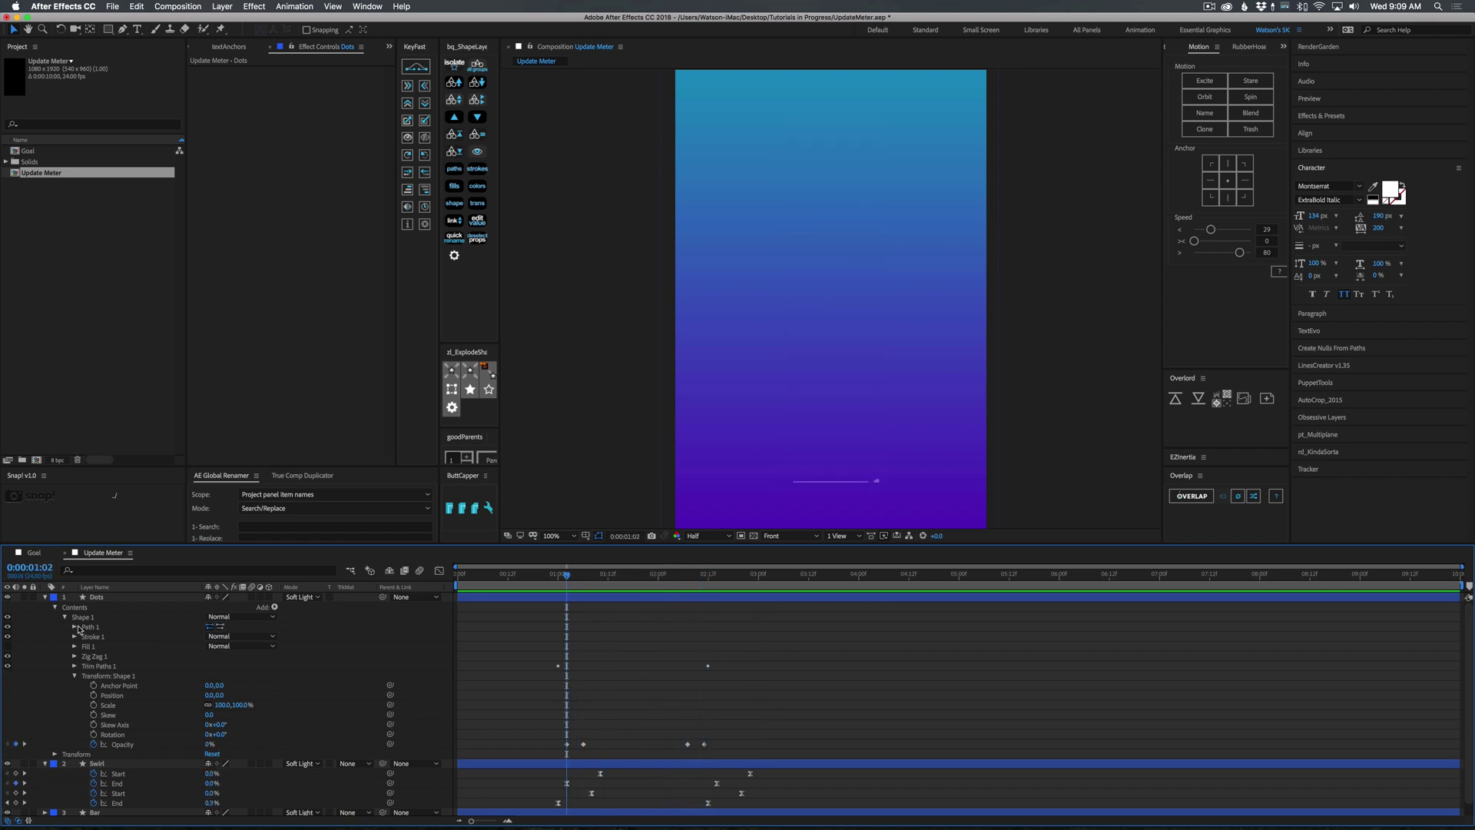
Step: Duplicate Shape 1 in the Dots layer and mirror the copy by setting its horizontal scale to -100%
left_click(65, 617)
left_click(91, 618)
key("super+d")
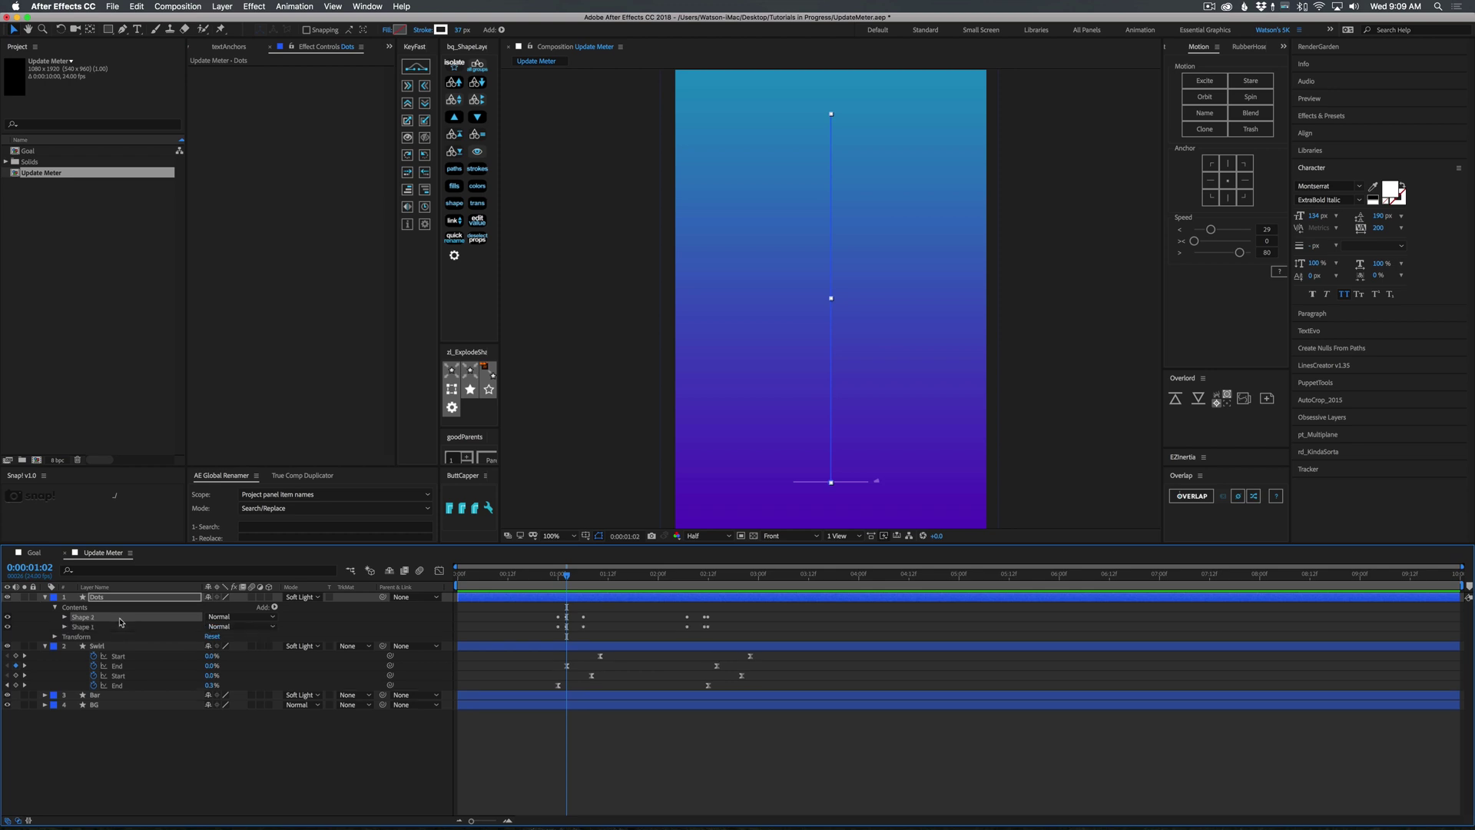
left_click(65, 617)
left_click(74, 675)
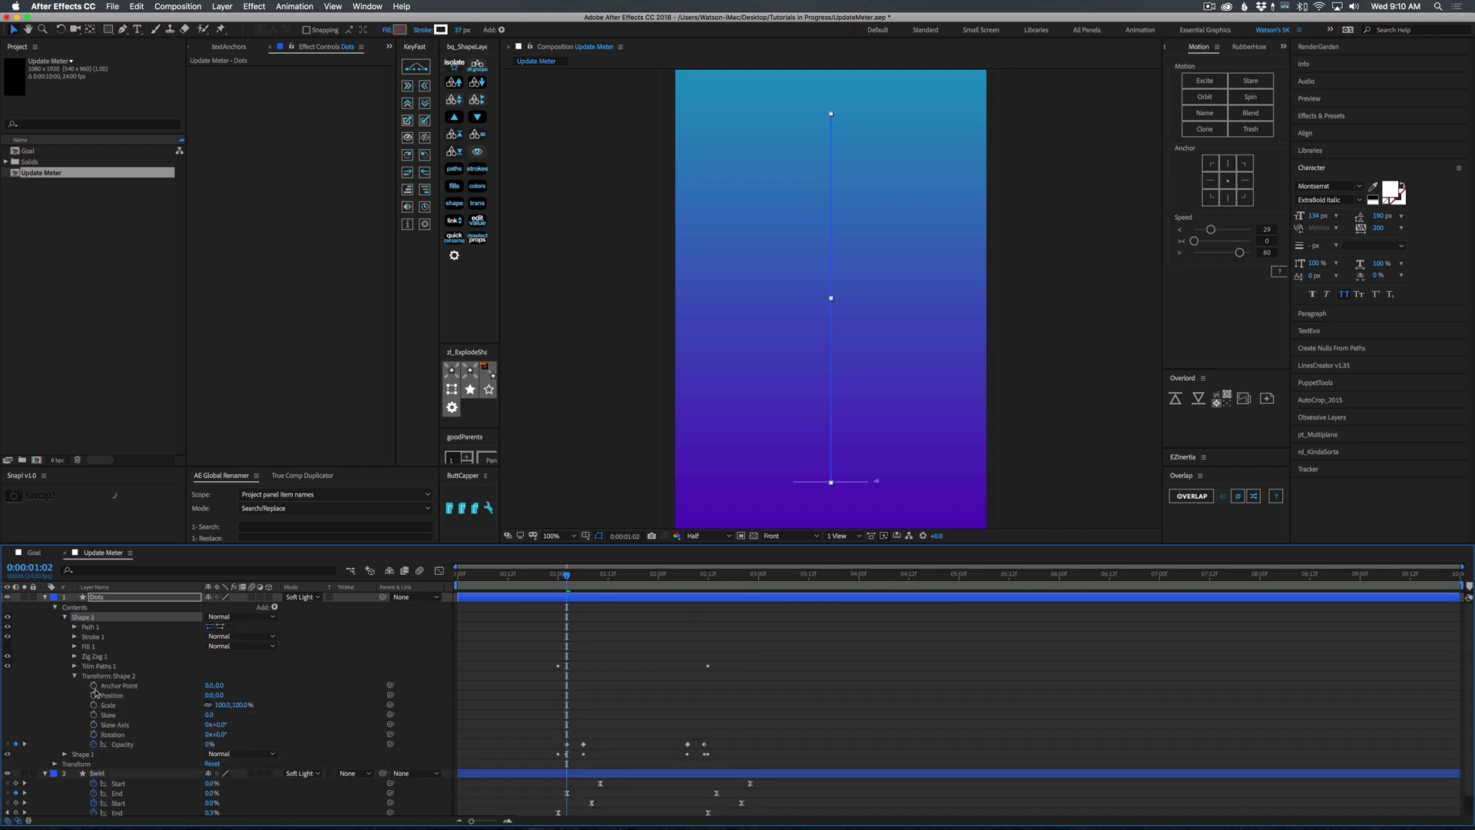
left_click(222, 705)
key("Return")
left_click(514, 630)
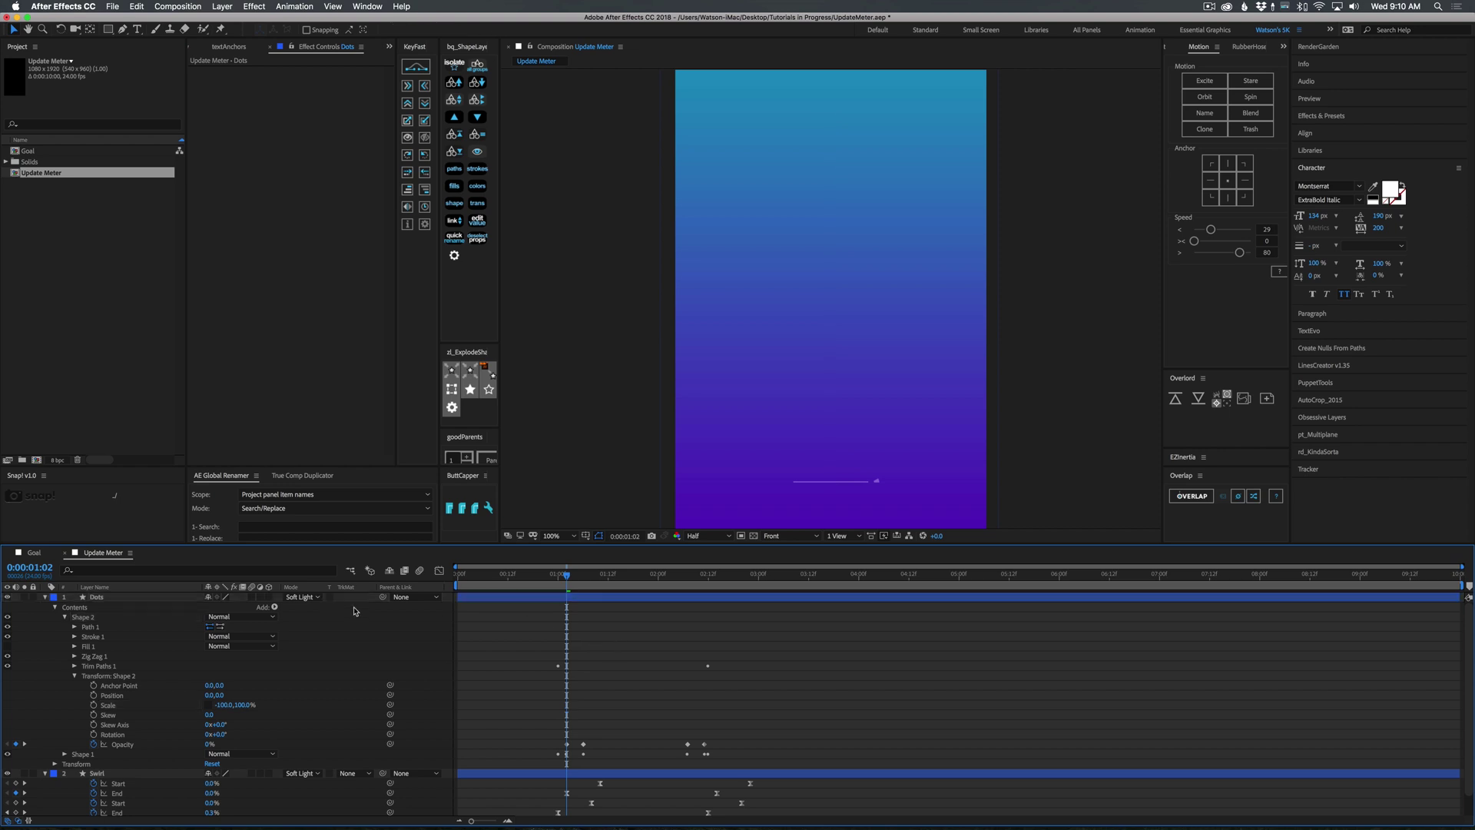
Step: Shift Shape 2's Offset and Opacity keyframes two frames later and preview the staggered dots
key("u")
left_click_drag(722, 607, 538, 601)
left_click(587, 619)
key("space")
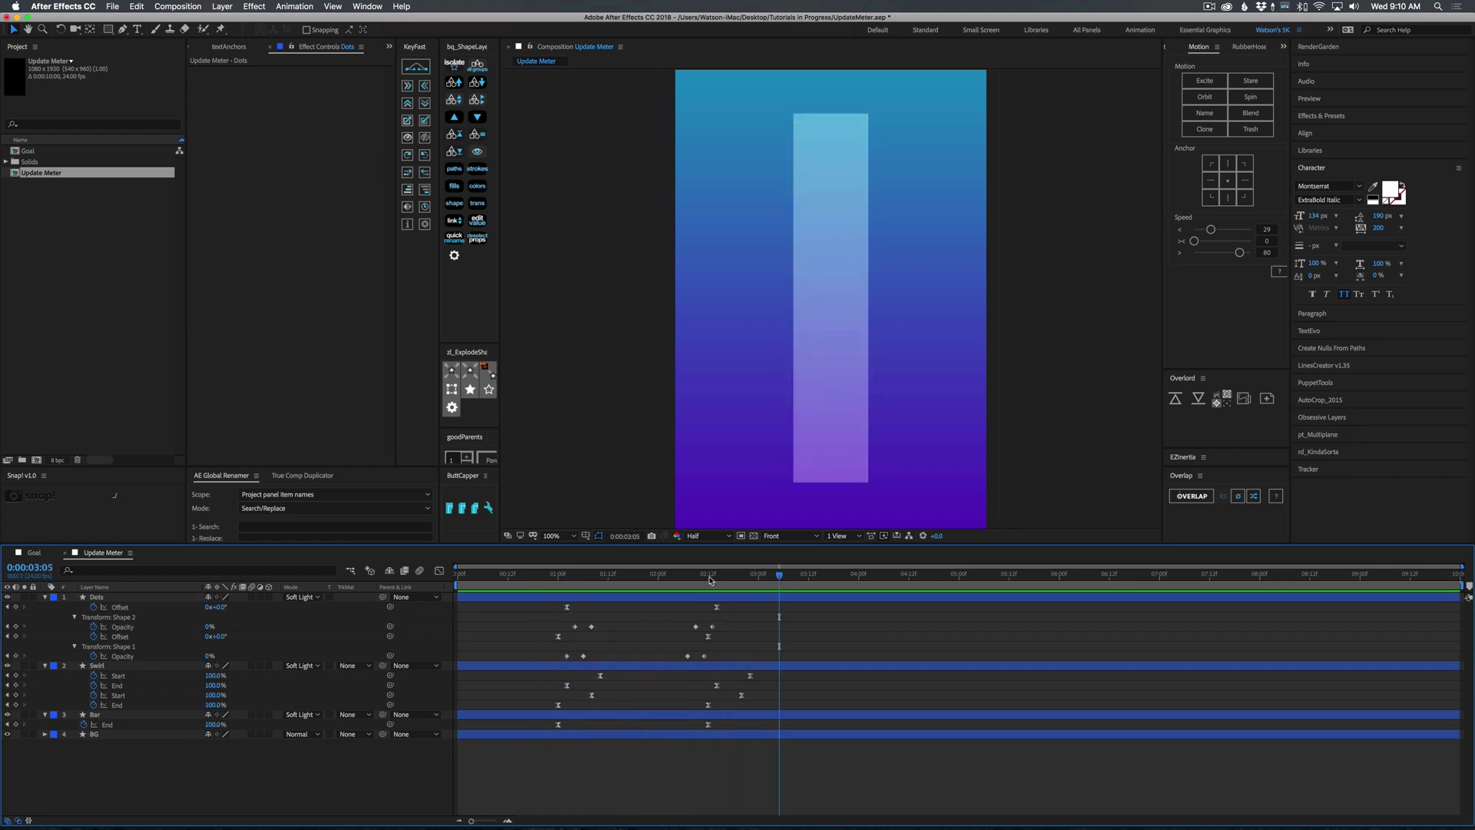
Step: Collapse the Dots, Swirl and Bar layers and scrub to 0:00:01:13 to see the swirls around the partly grown bar
left_click(592, 600)
left_click(43, 596)
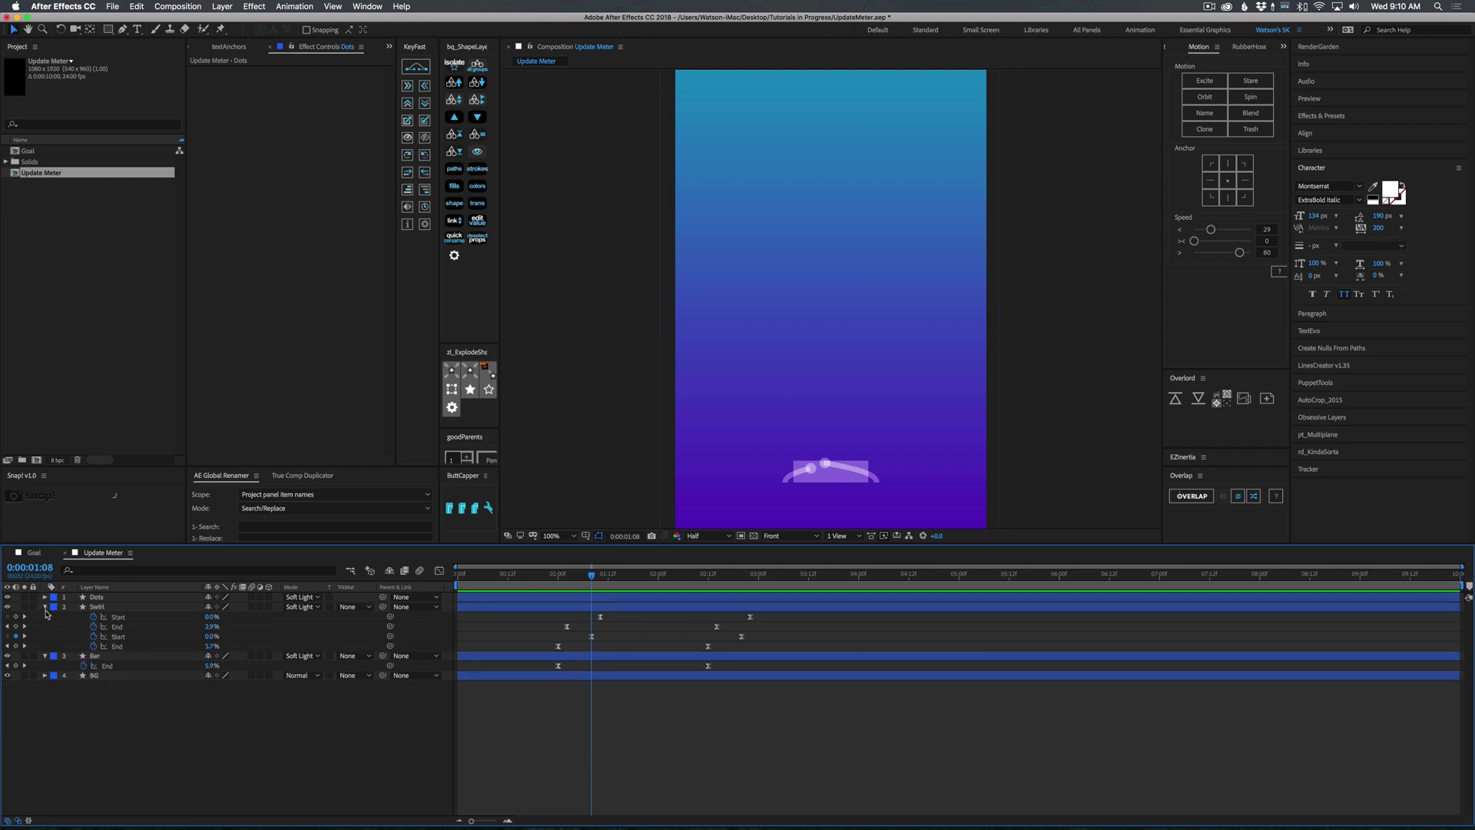
left_click(45, 607)
left_click(45, 616)
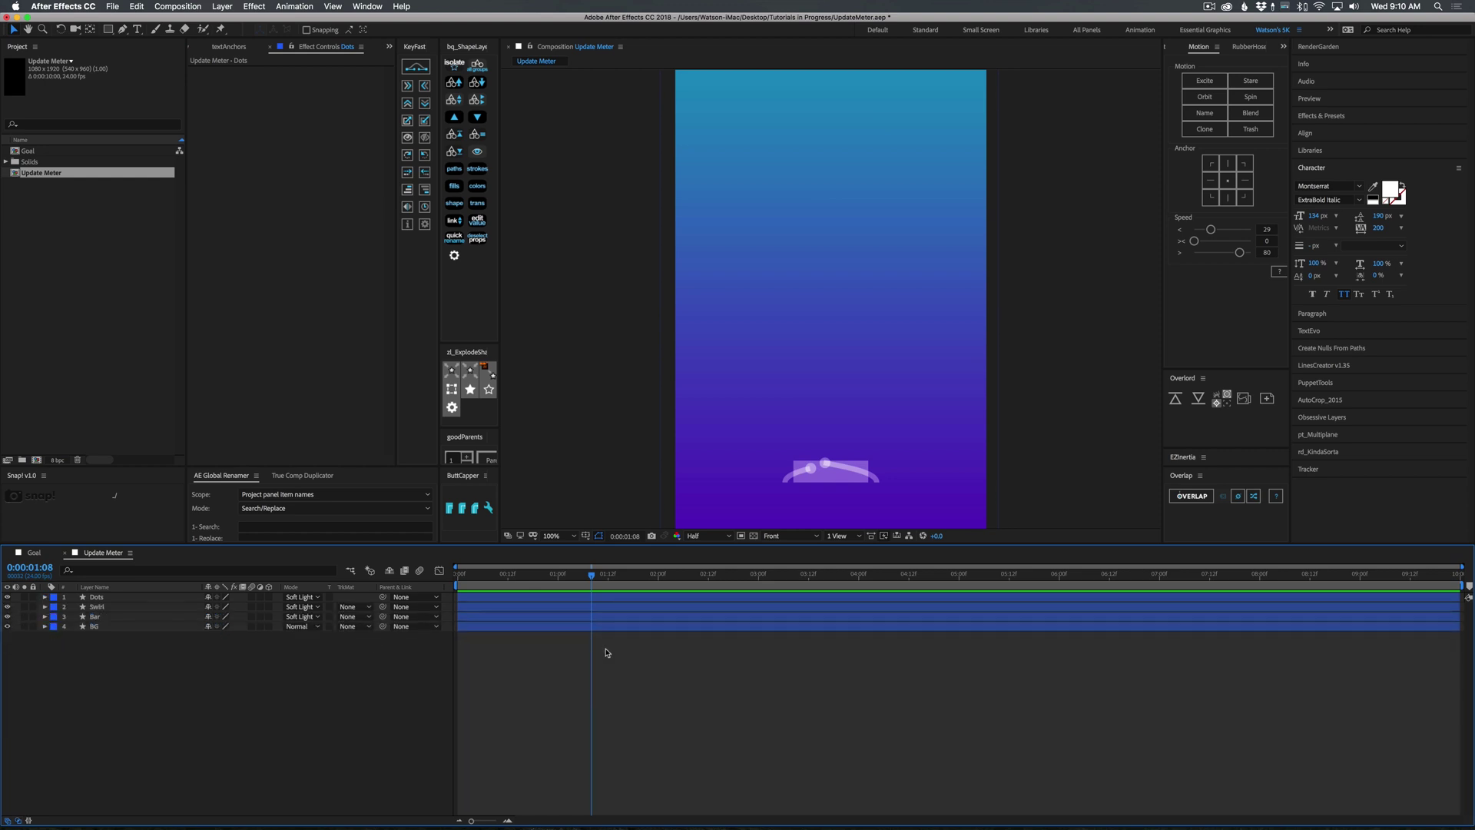
mouse_move(596, 578)
left_mouse_down()
mouse_move(701, 578)
mouse_move(614, 595)
left_mouse_up()
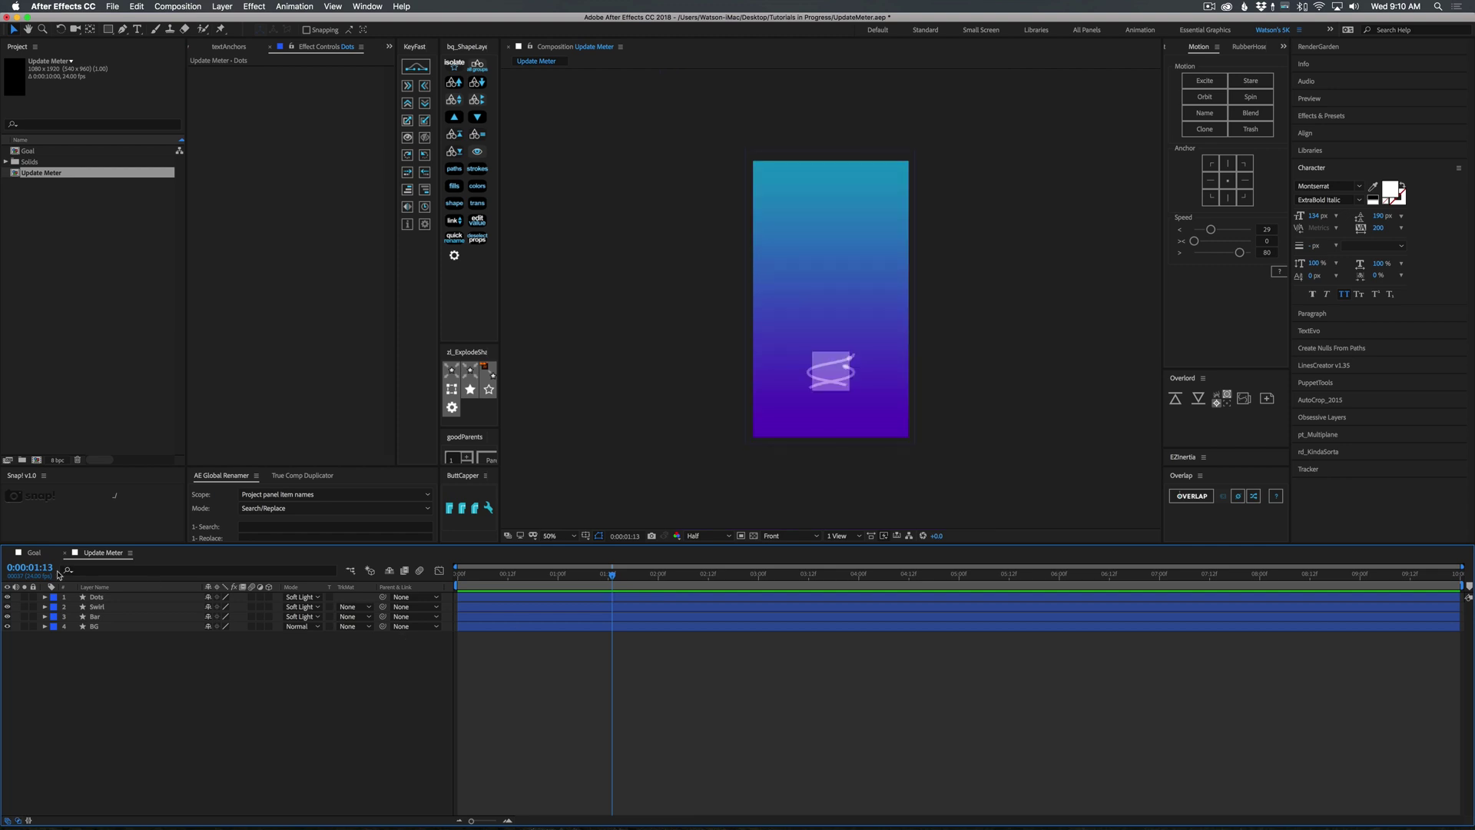
Step: Open the Goal composition and play its opening to examine the line beneath the growing bar
left_click(34, 553)
key("Home")
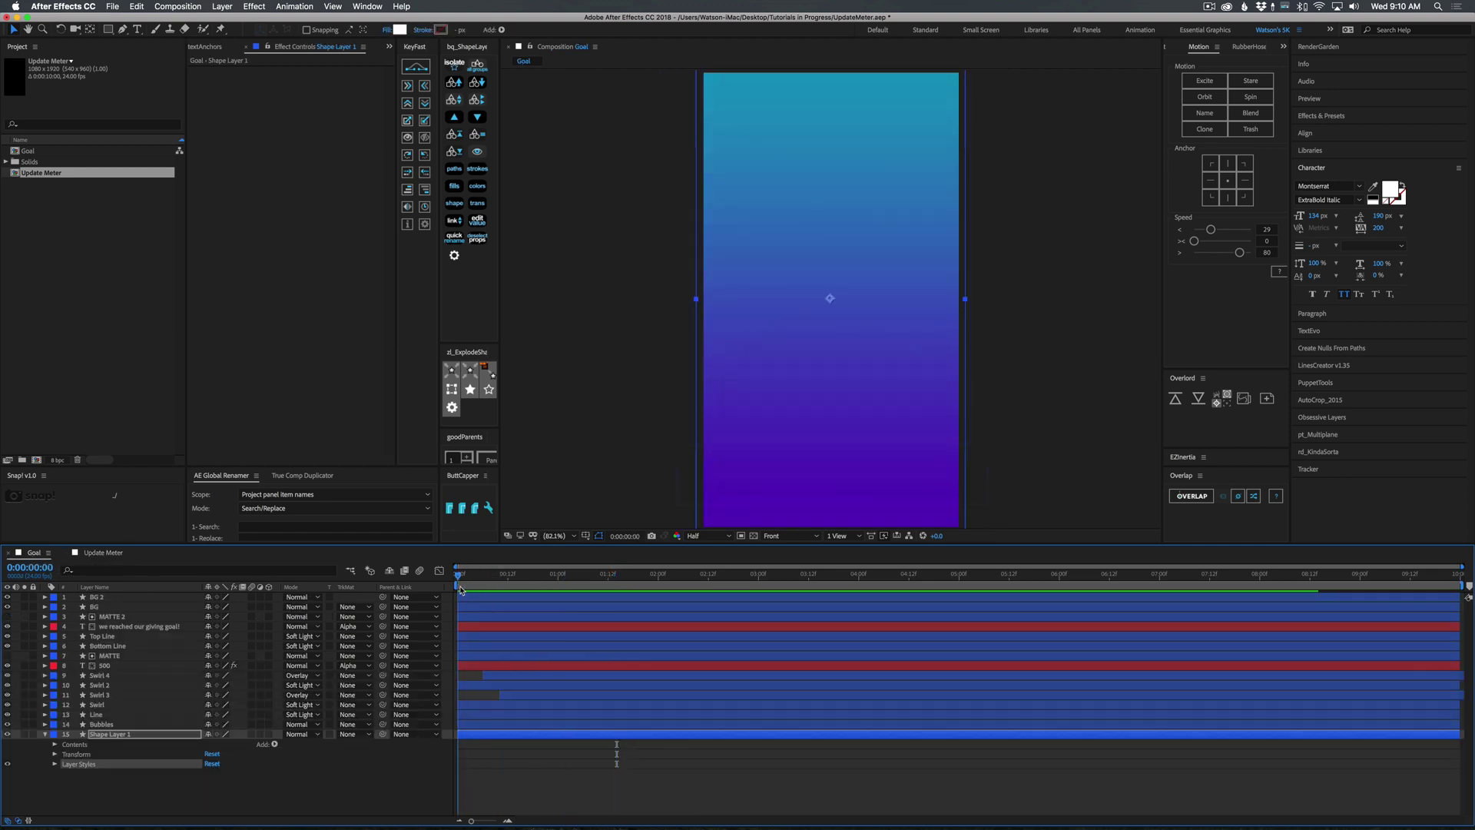
key("space")
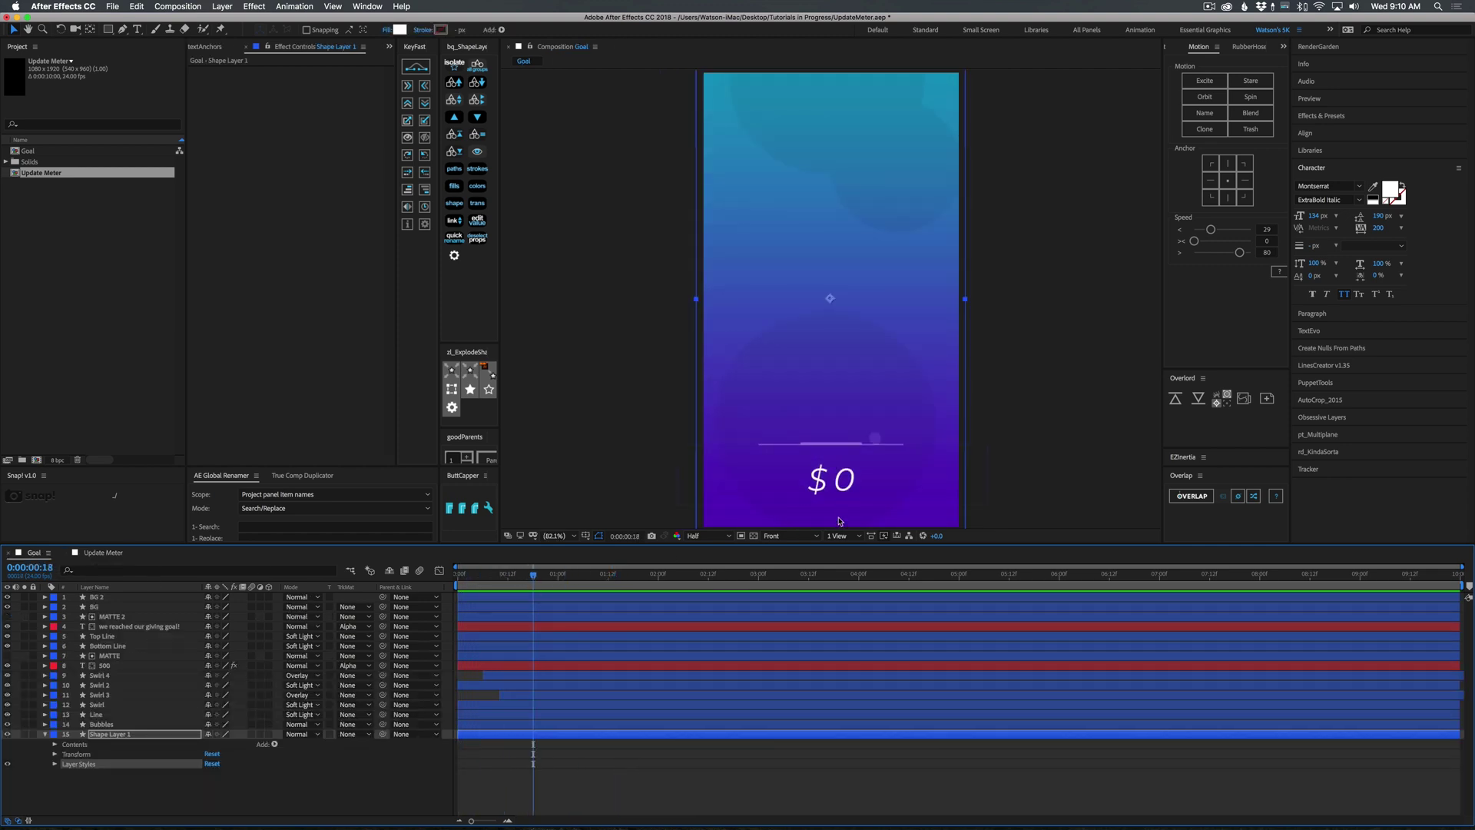
key("space")
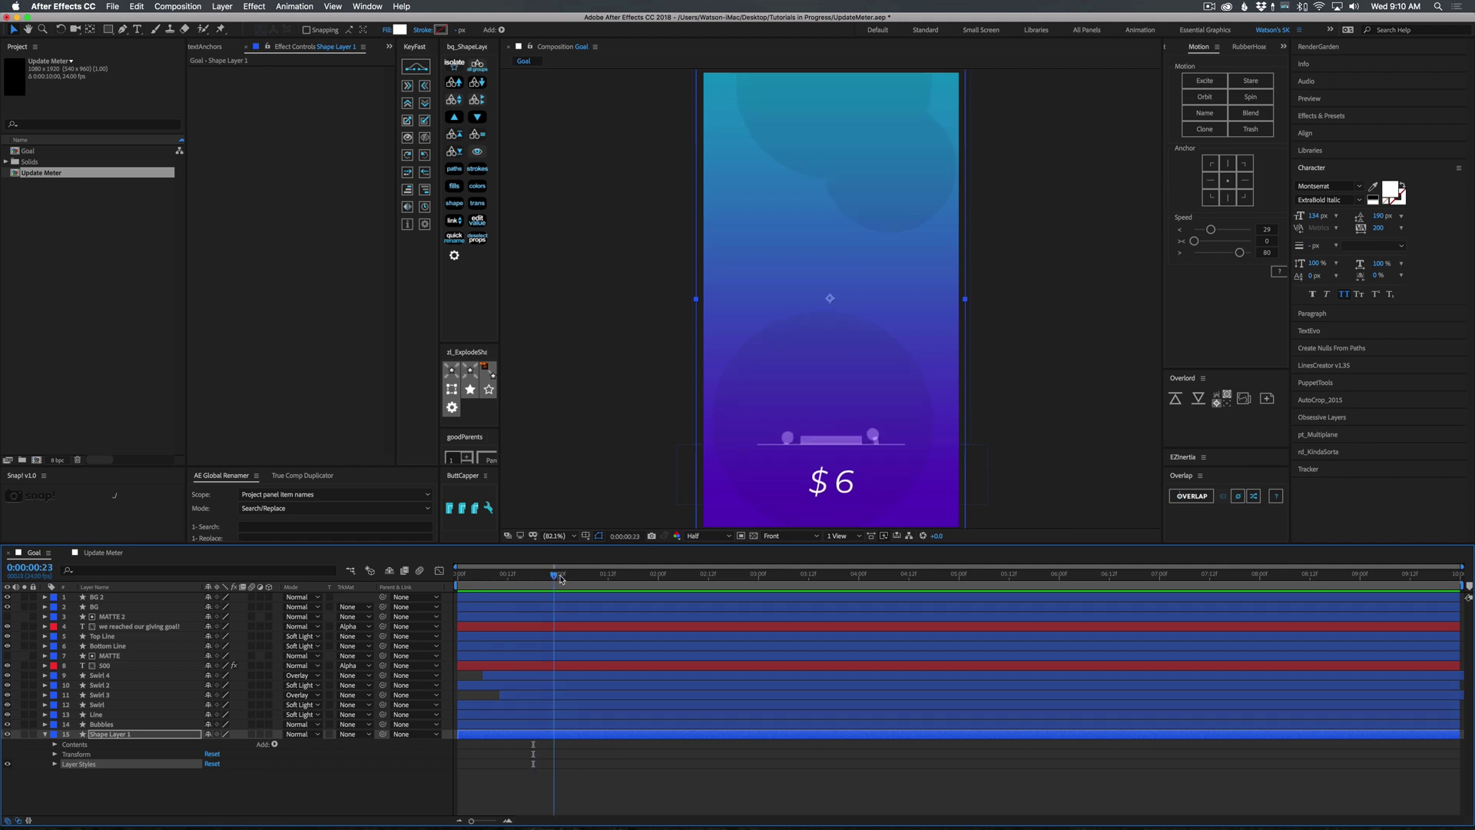
key("space")
Step: Return to the Update Meter composition, show the proportional grid, and draw a straight horizontal line below the bar, one grid column in from each side
left_click(103, 552)
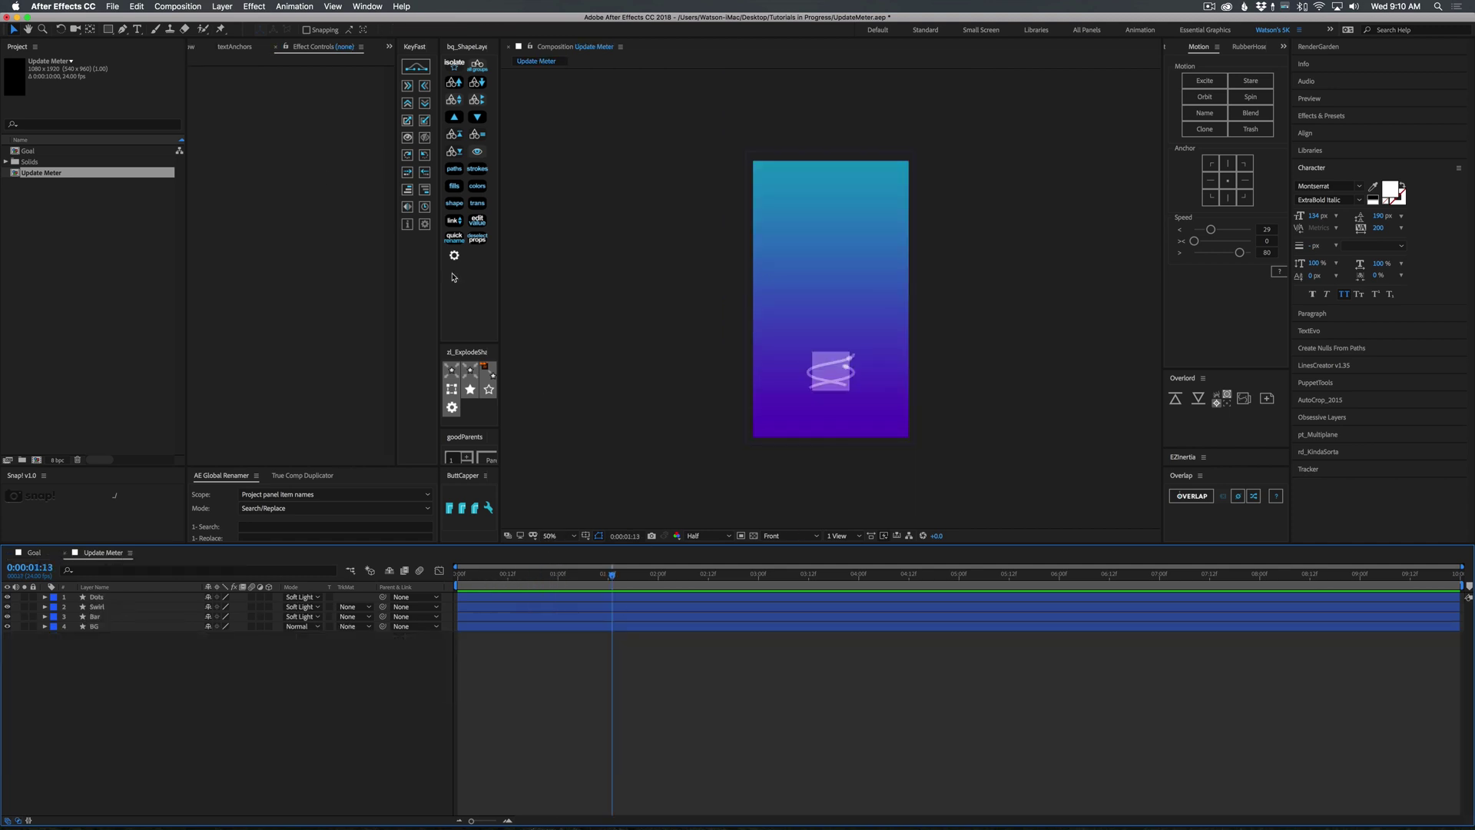
left_click(123, 30)
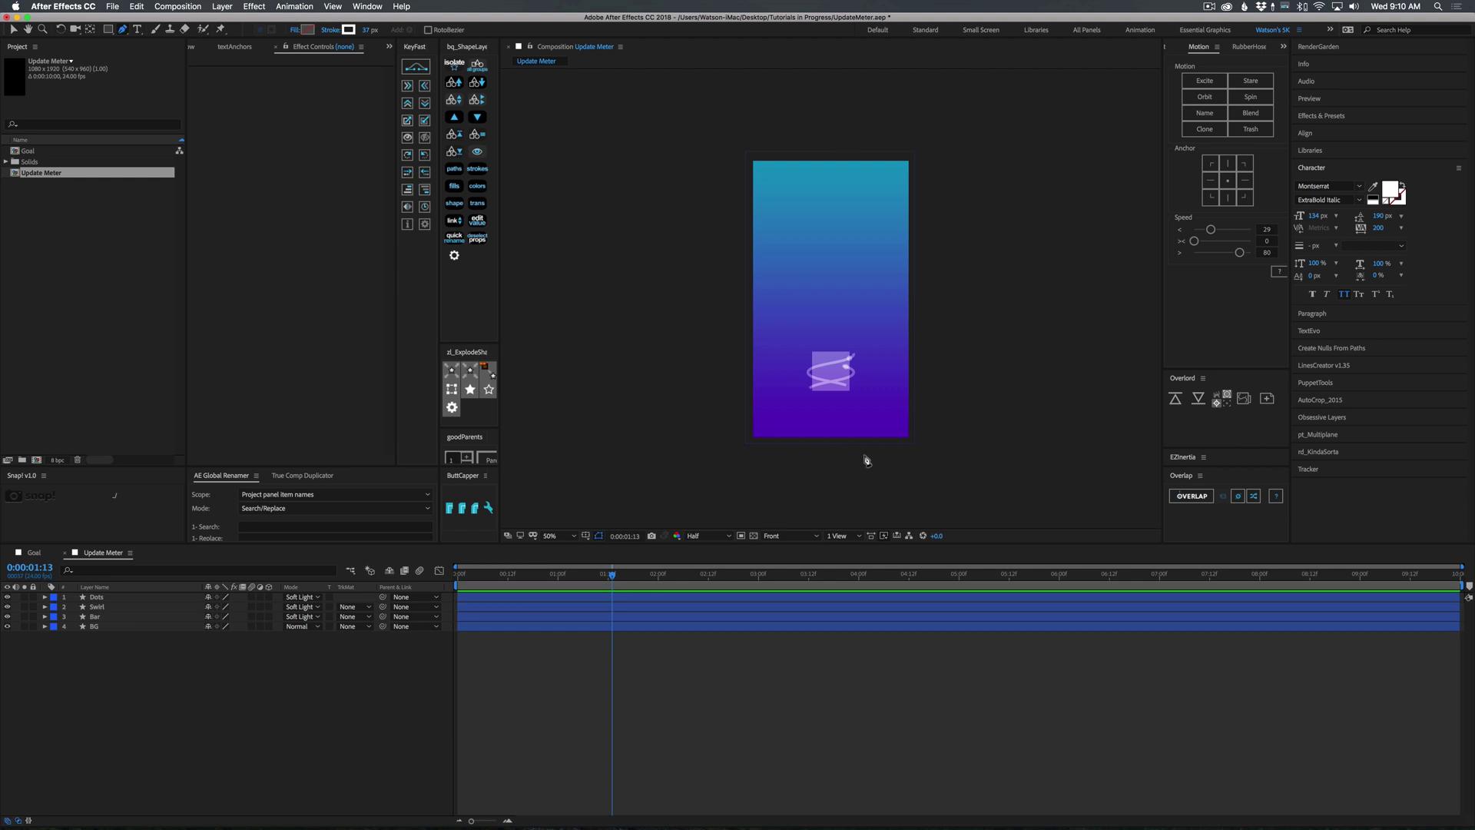
left_click(586, 535)
left_click(623, 557)
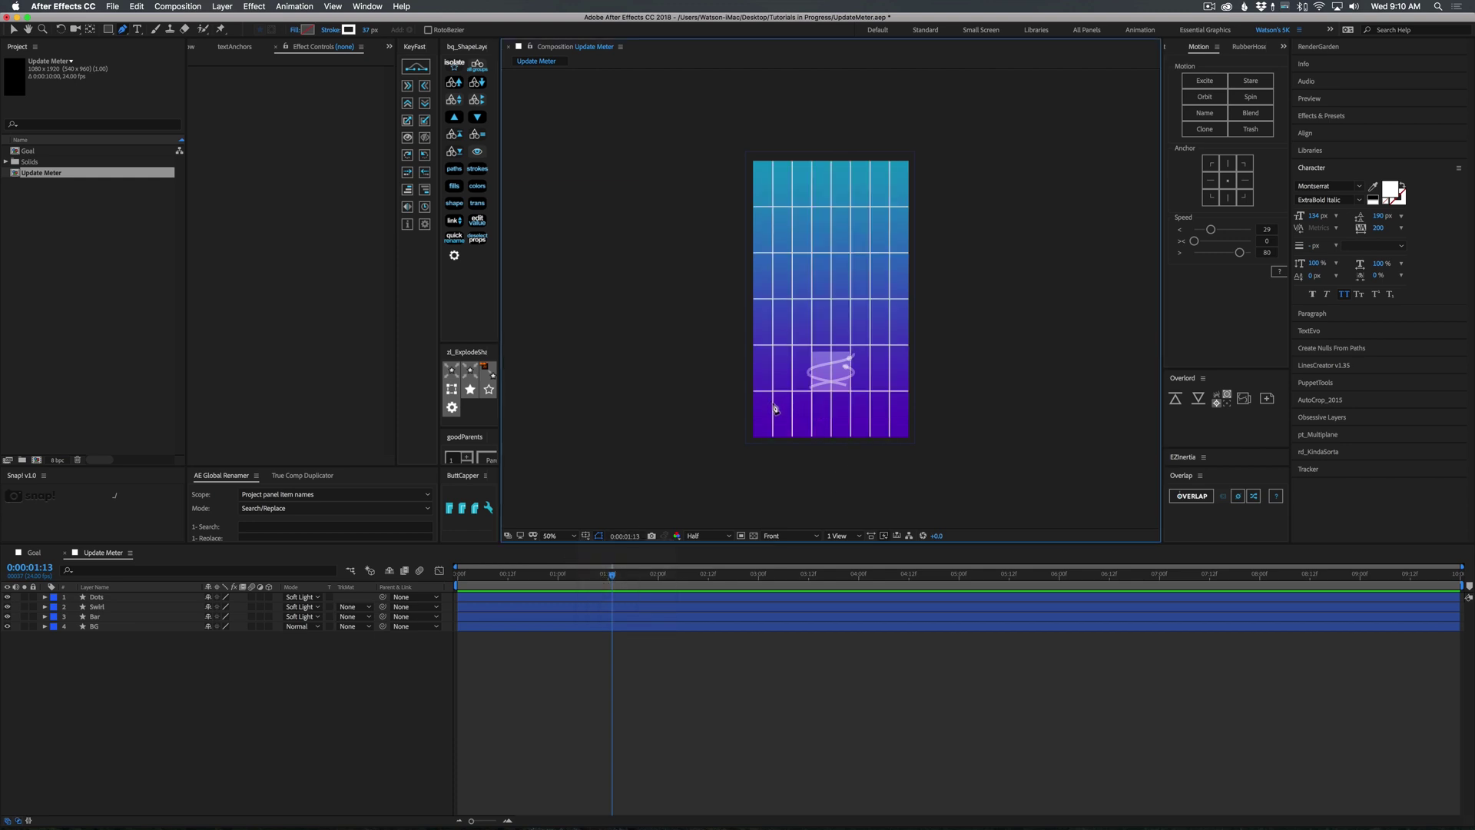
left_click(773, 403)
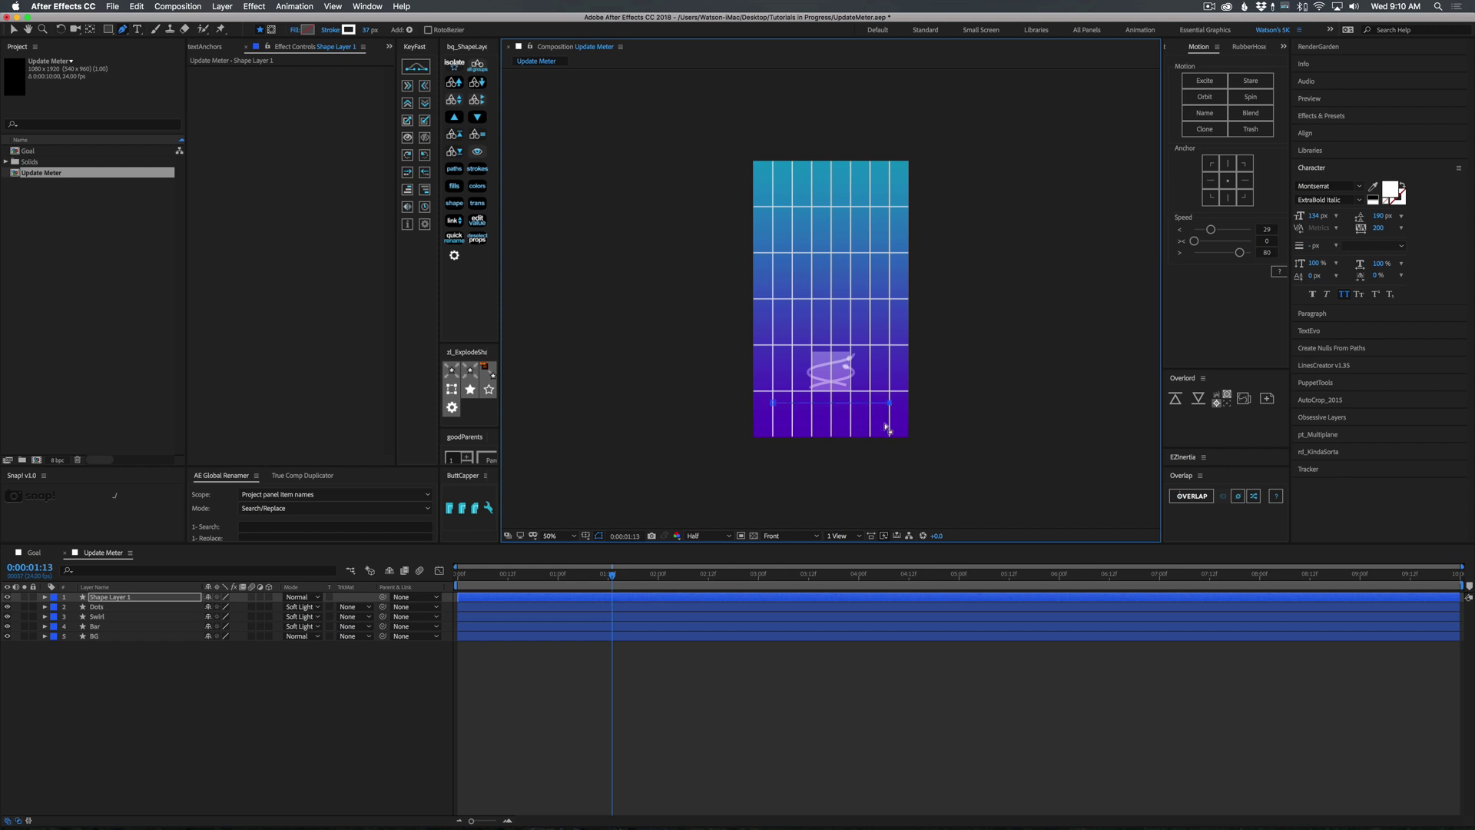
key("v")
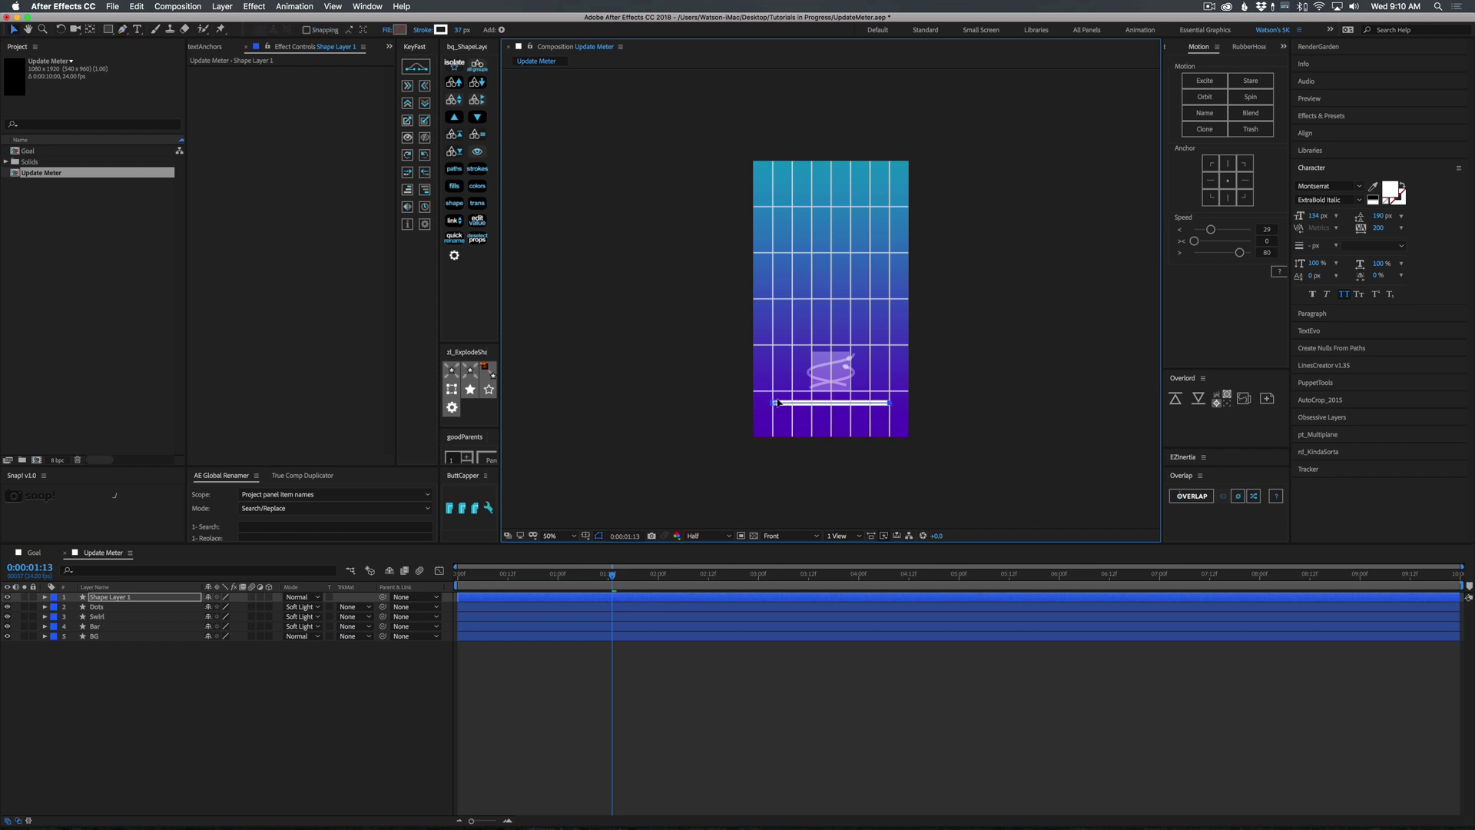
Step: Set the new line's stroke width to 5 px
left_click(460, 30)
type("5")
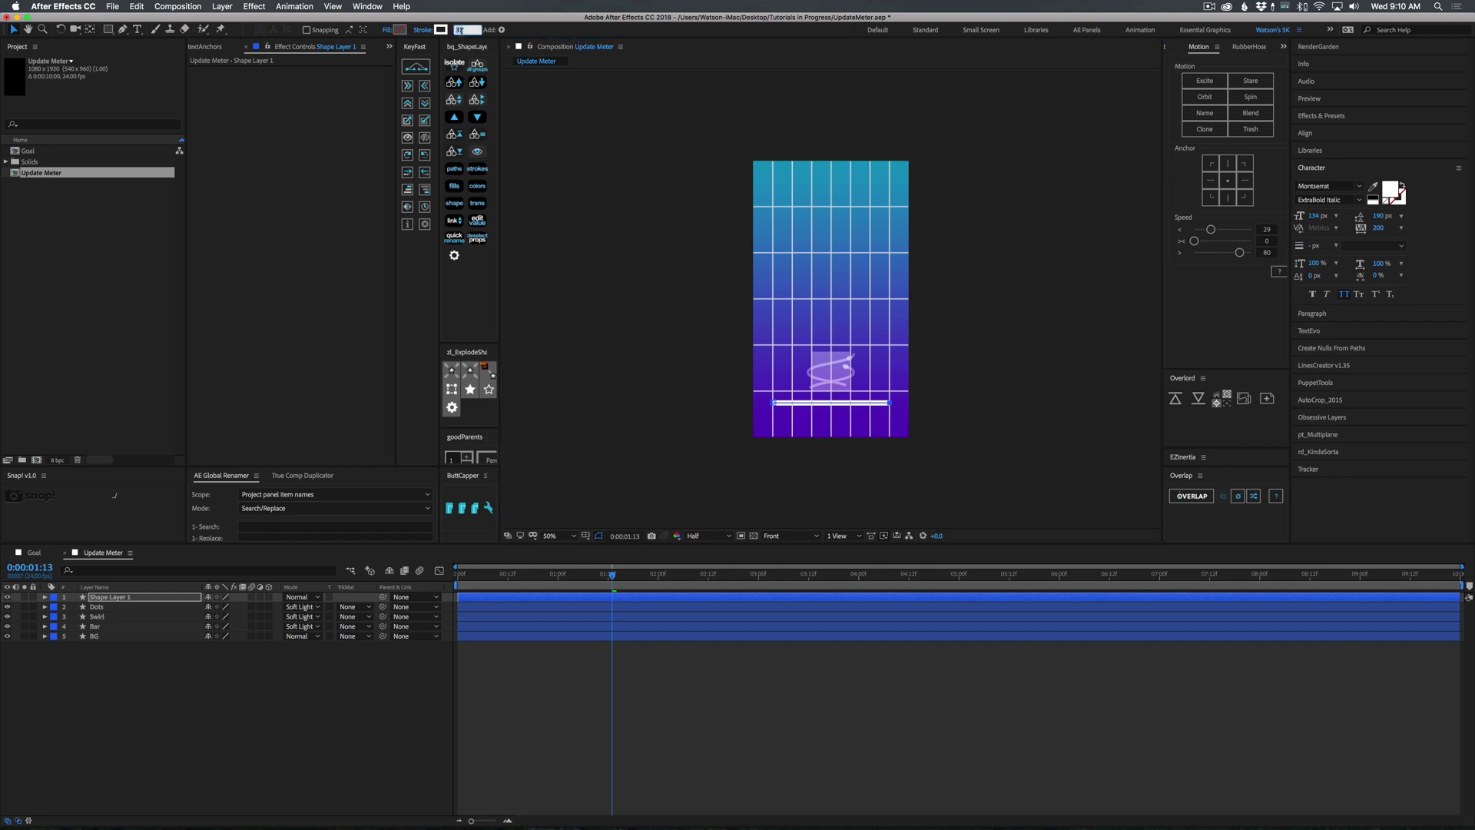
key("Return")
Step: Set the line layer's blending mode to Soft Light and rename it Bottom Bar
left_click(136, 599)
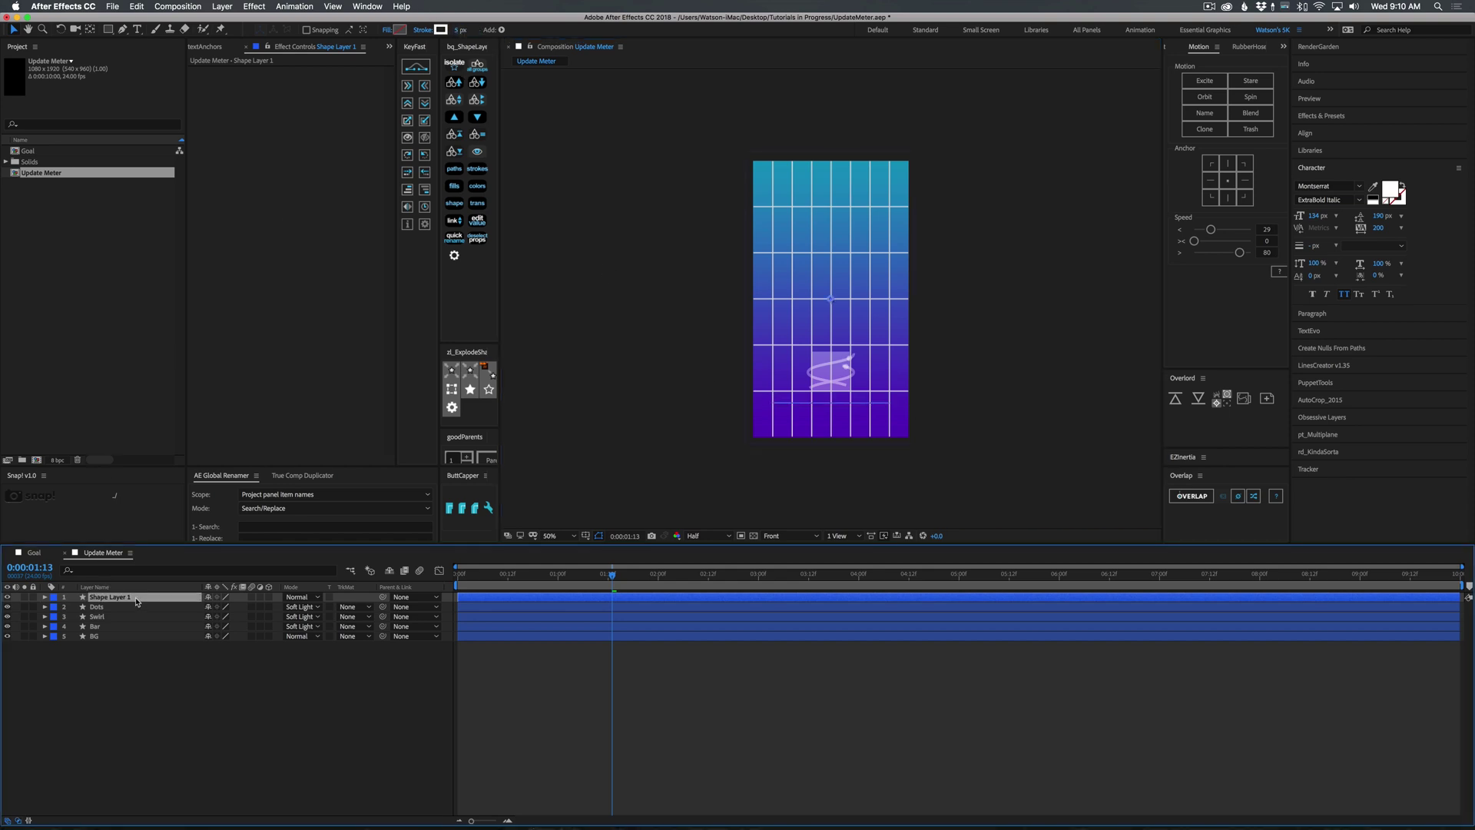
left_click(296, 597)
left_click(304, 612)
key("Return")
type("Botto")
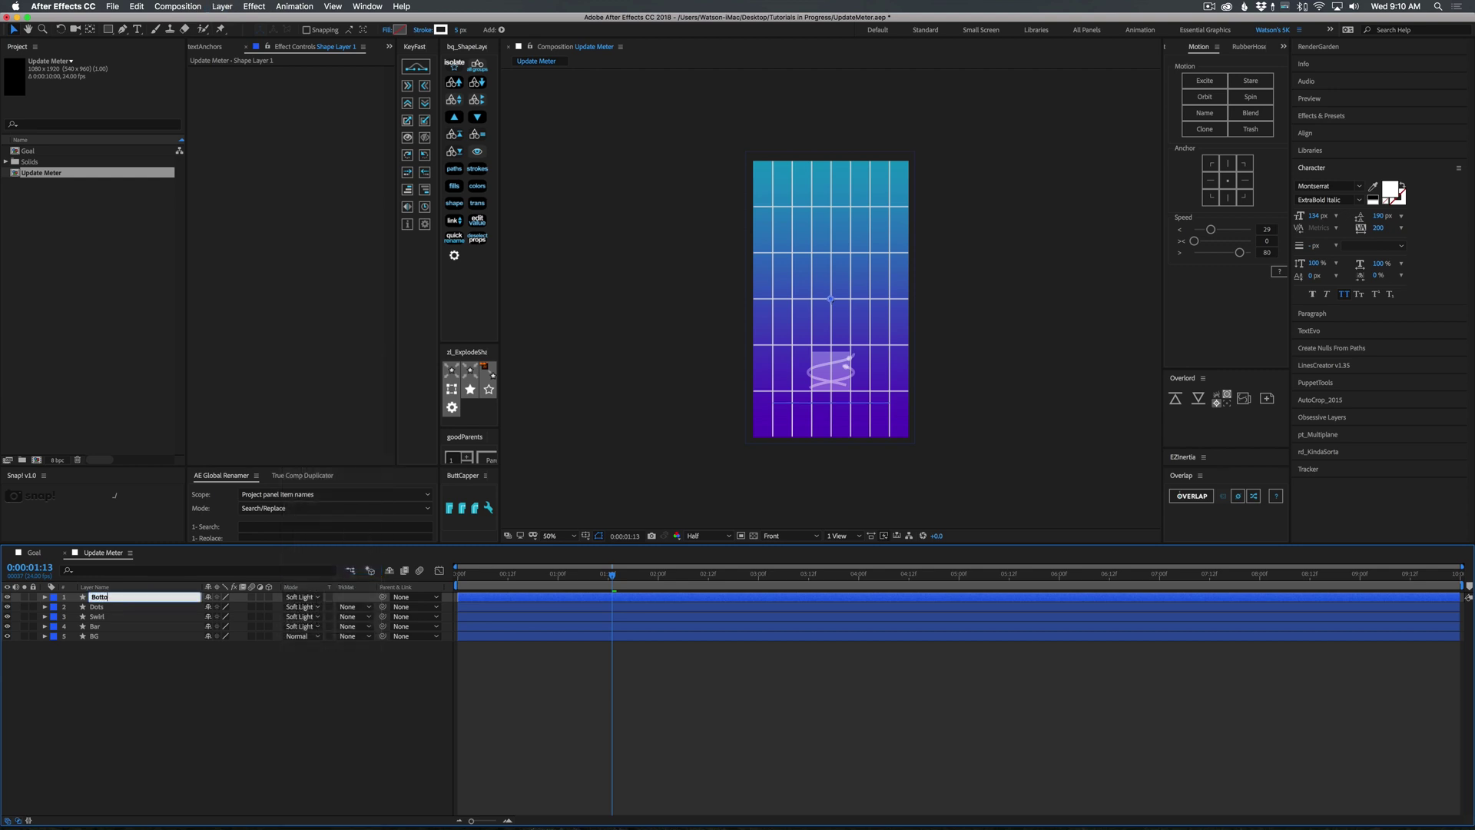
type("m Bar")
key("Return")
left_click(649, 752)
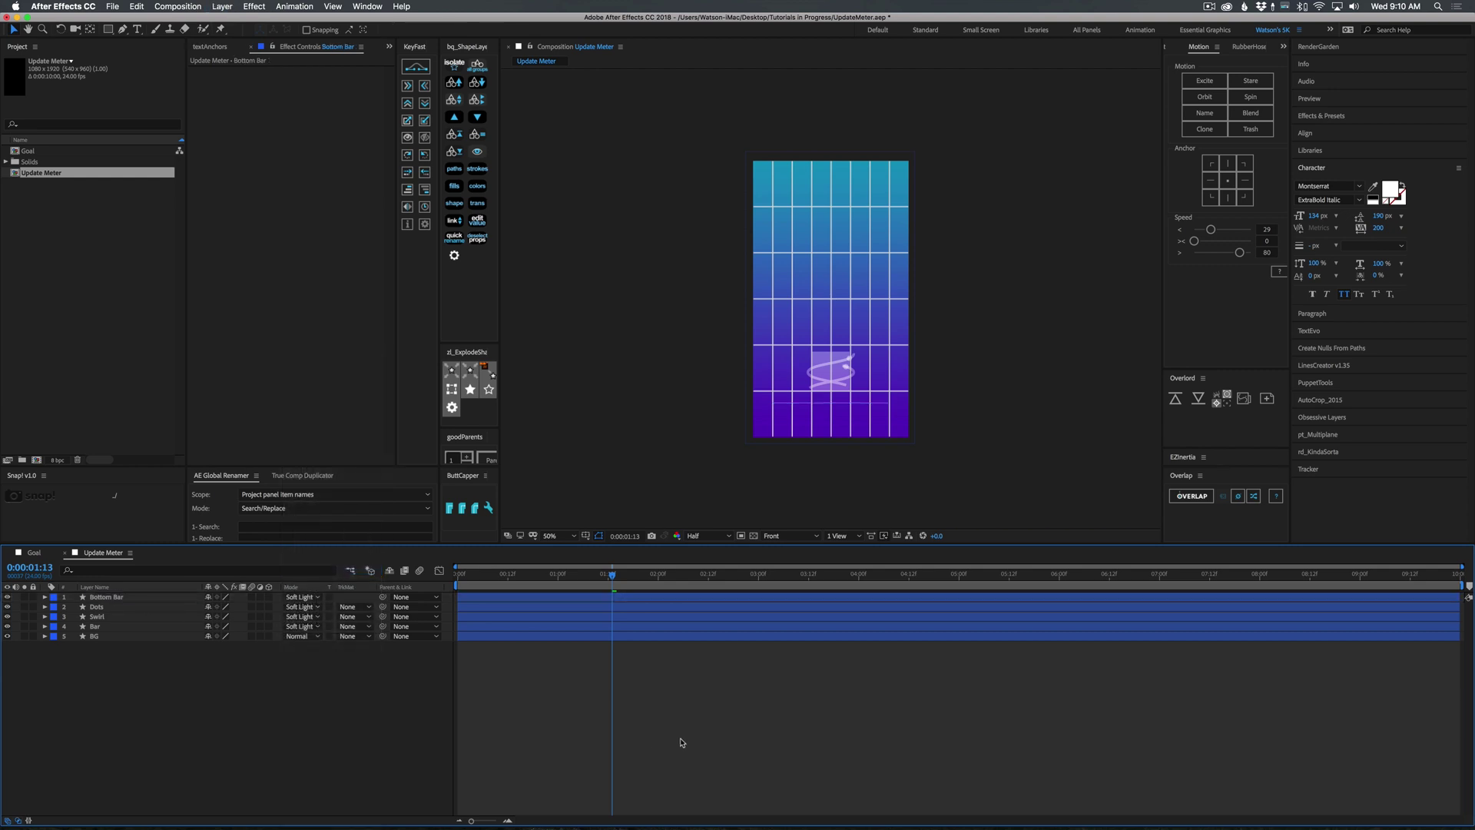
Step: Hide the proportional grid and move the Bottom Bar line up to the lower edge of the translucent bar
left_click(580, 536)
left_click(602, 573)
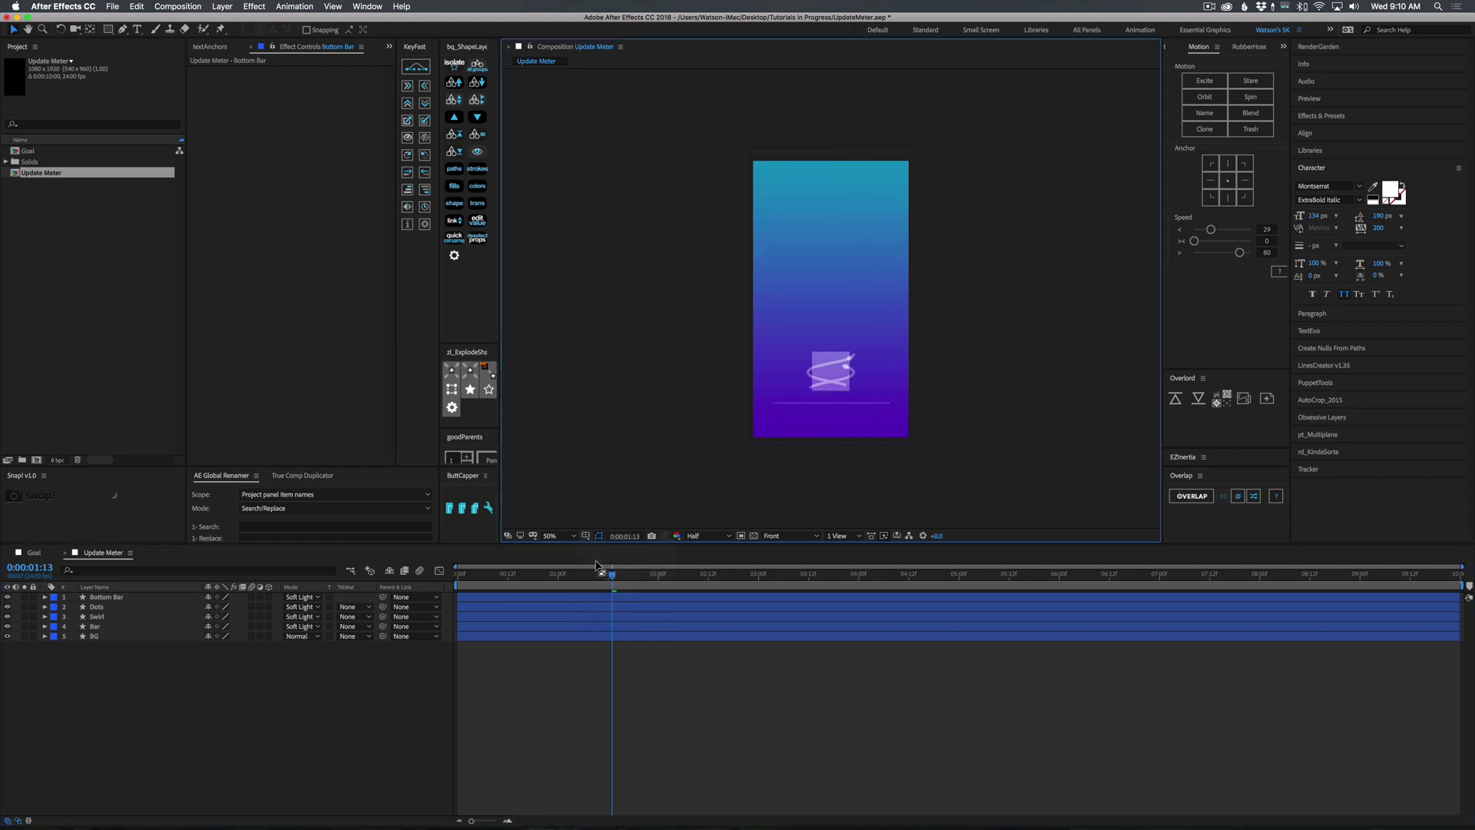
scroll(837, 430, "down", 5)
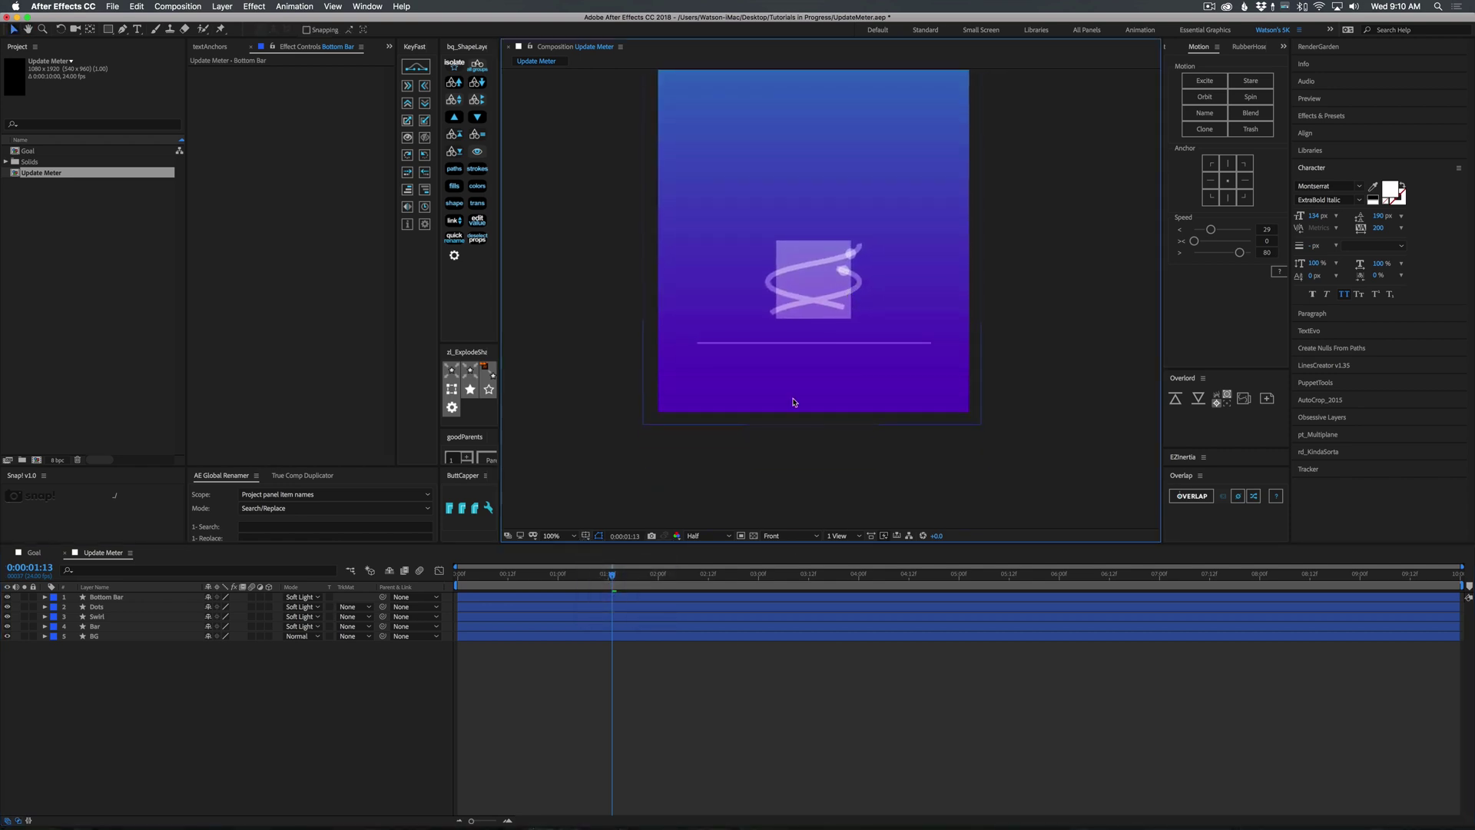
left_click(828, 353)
left_click(590, 596)
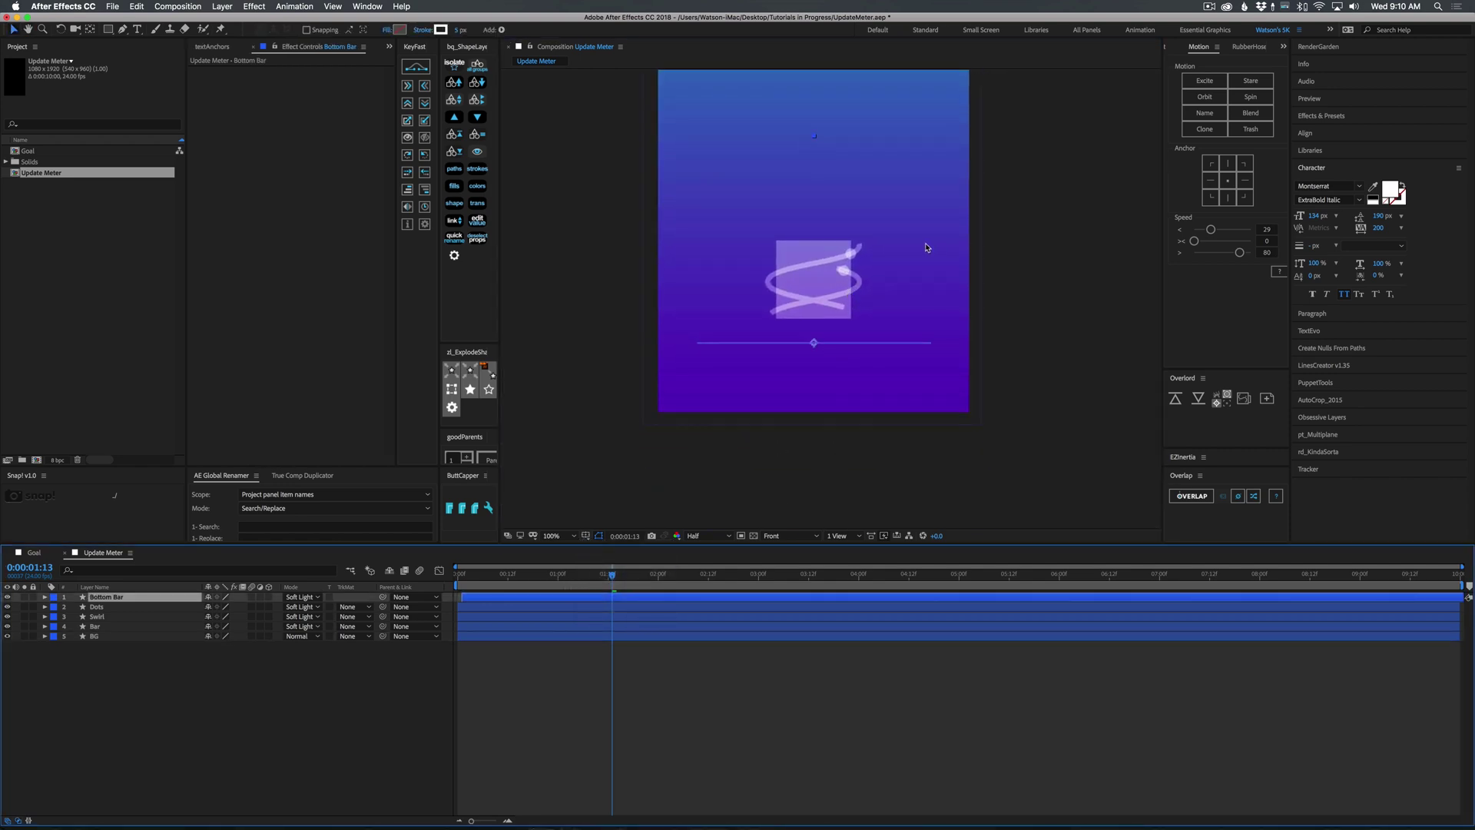
left_click_drag(816, 342, 816, 320)
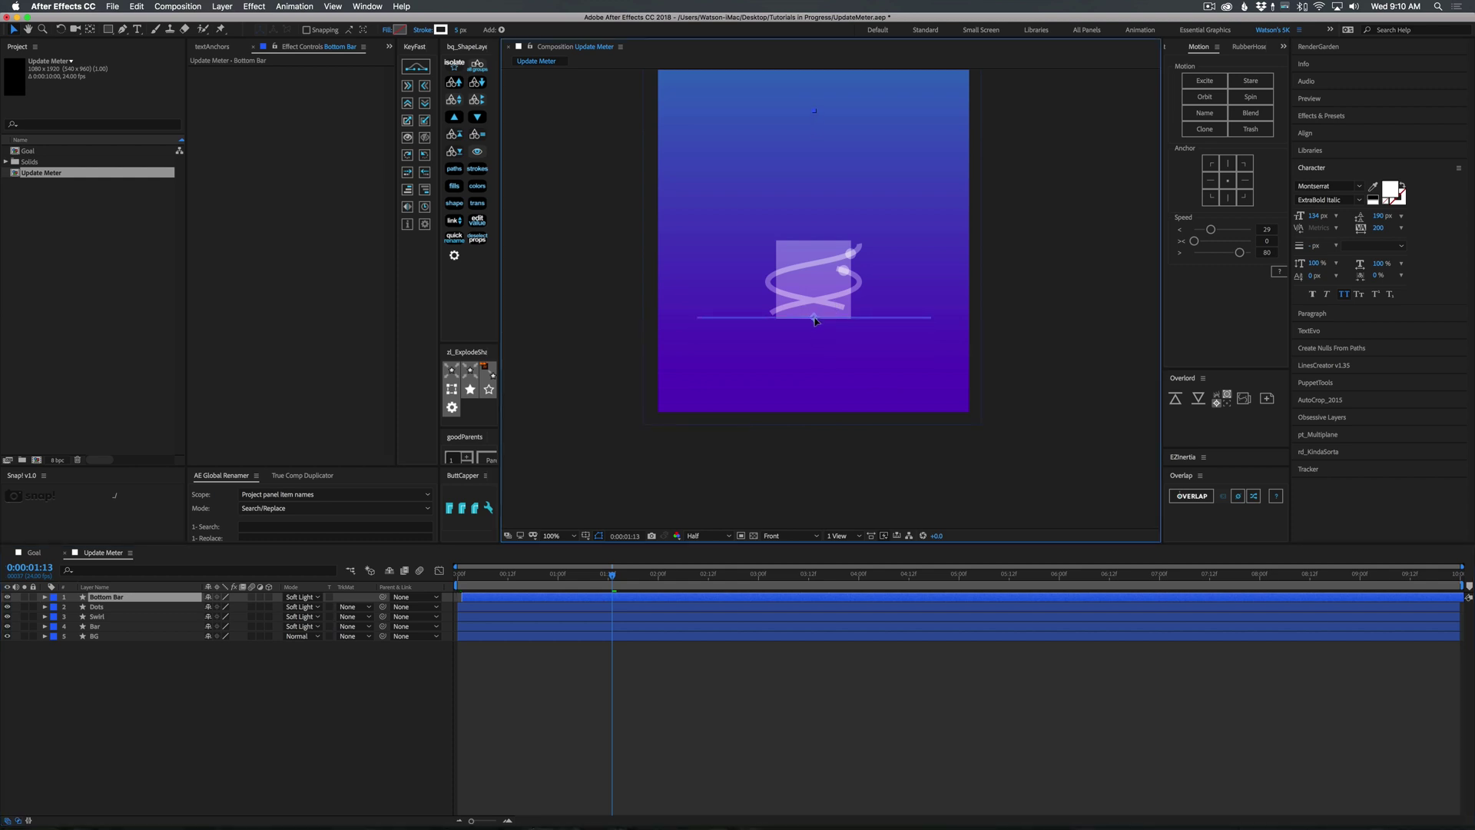
left_click(708, 652)
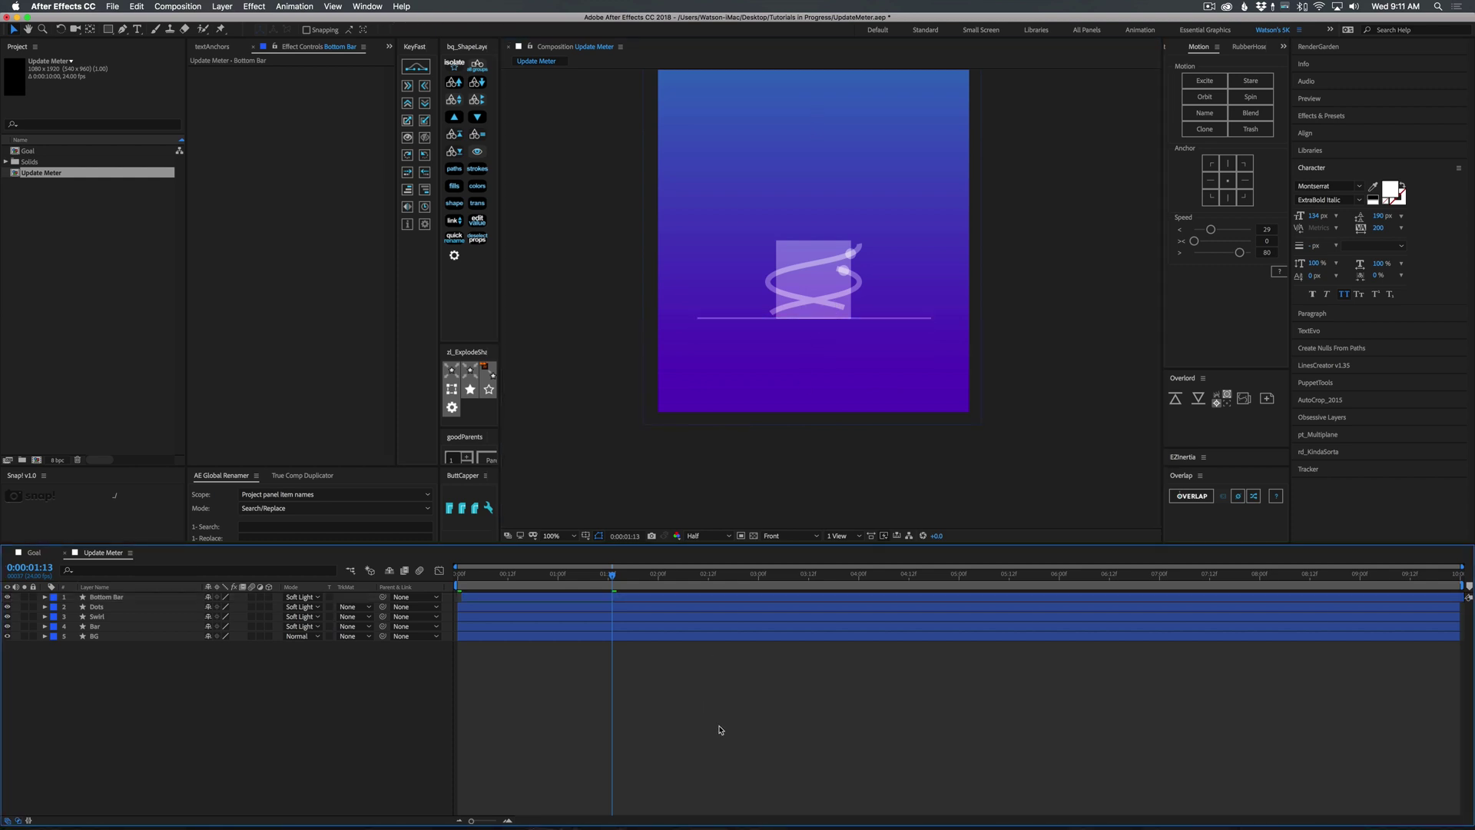
Step: Add Trim Paths to the Bottom Bar layer with the time at 0:00:00:00 and reveal its properties
left_click(483, 599)
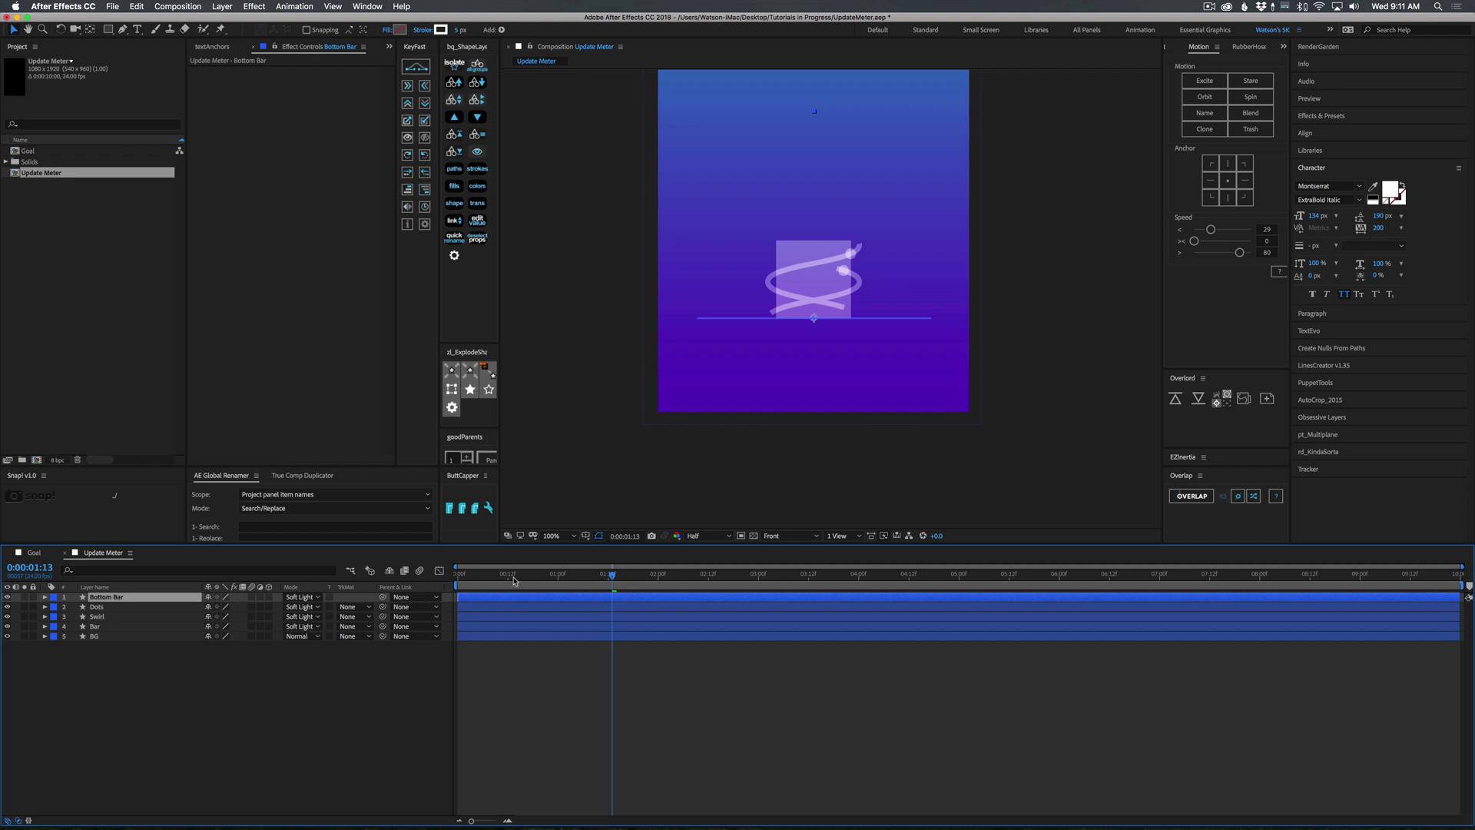
left_click_drag(514, 580, 458, 580)
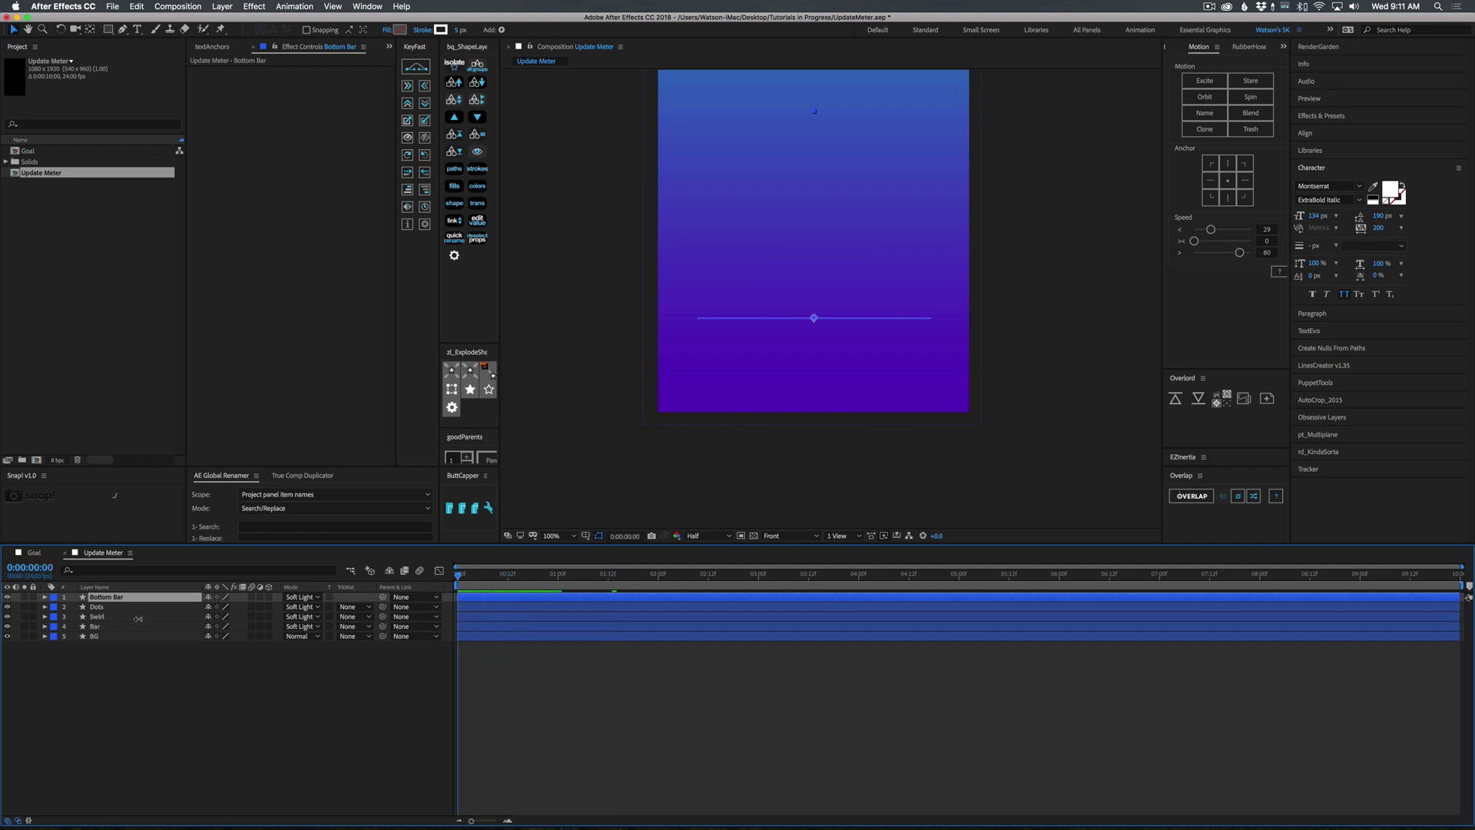
left_click(45, 597)
left_click(264, 608)
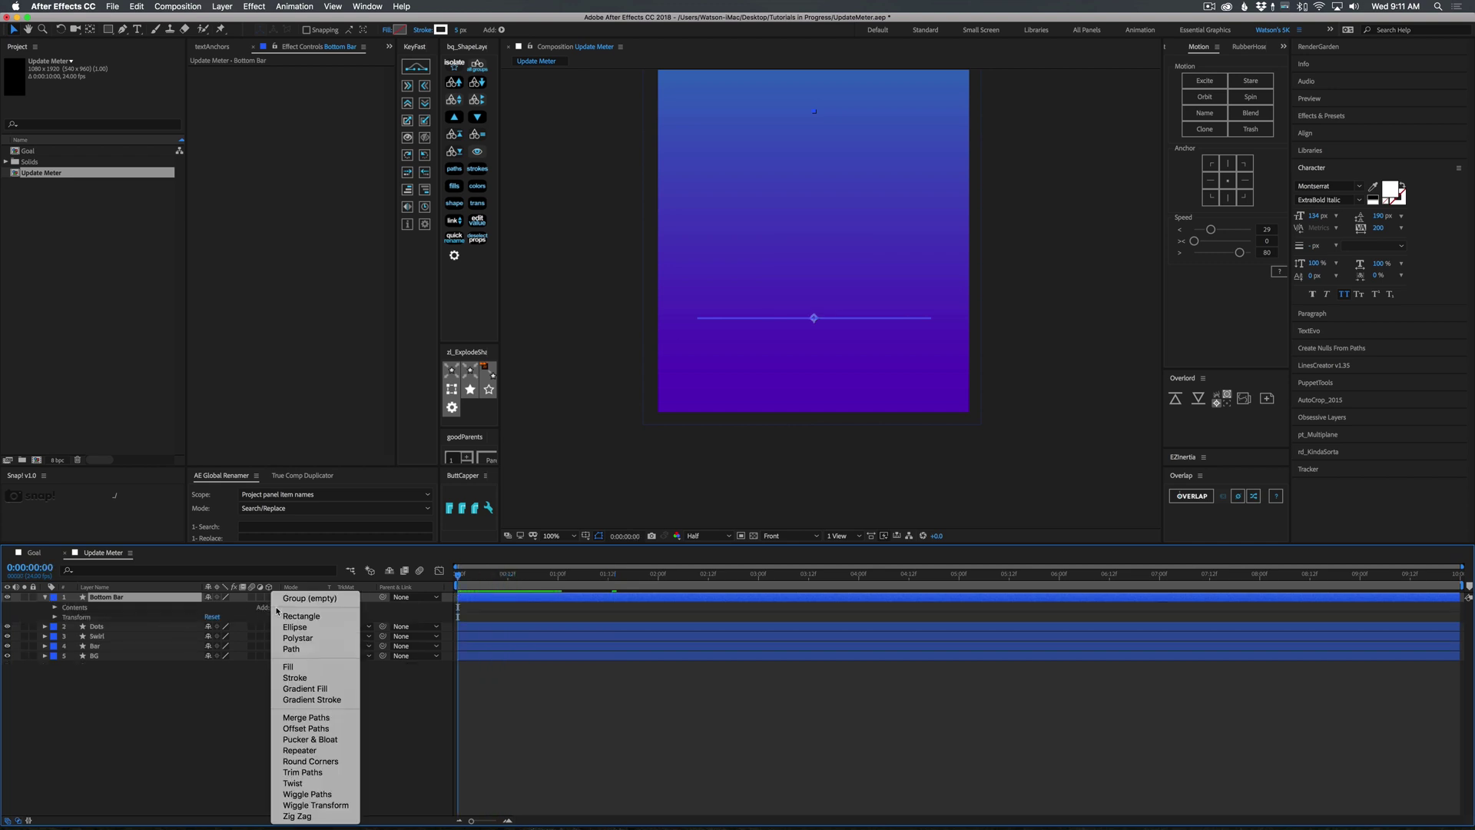
left_click(304, 773)
left_click(65, 627)
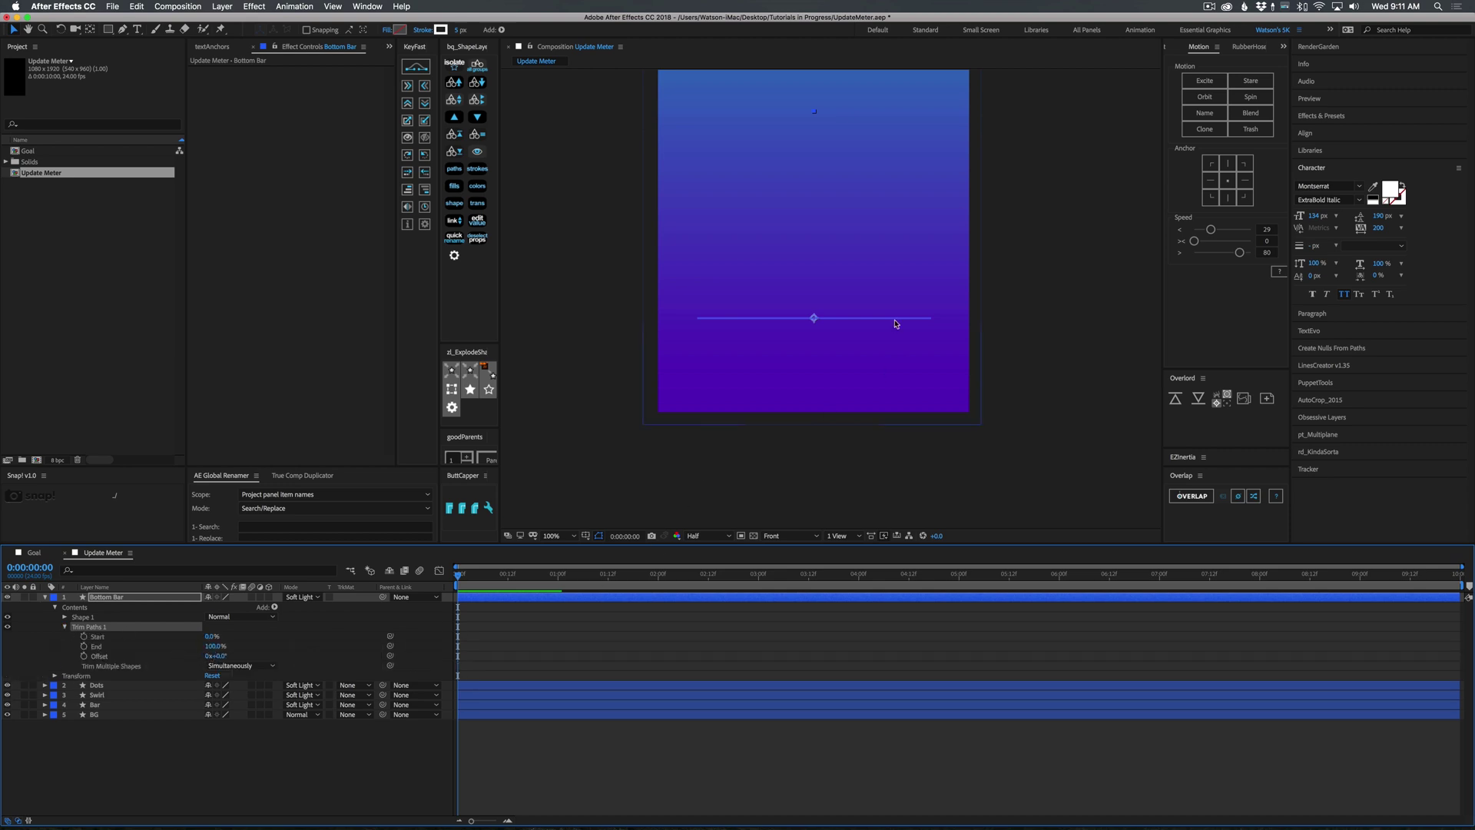
Step: Keyframe the Bottom Bar's Trim Paths Start and End at 50% on the first frame
left_click(211, 636)
type("50")
key("Return")
left_click(83, 636)
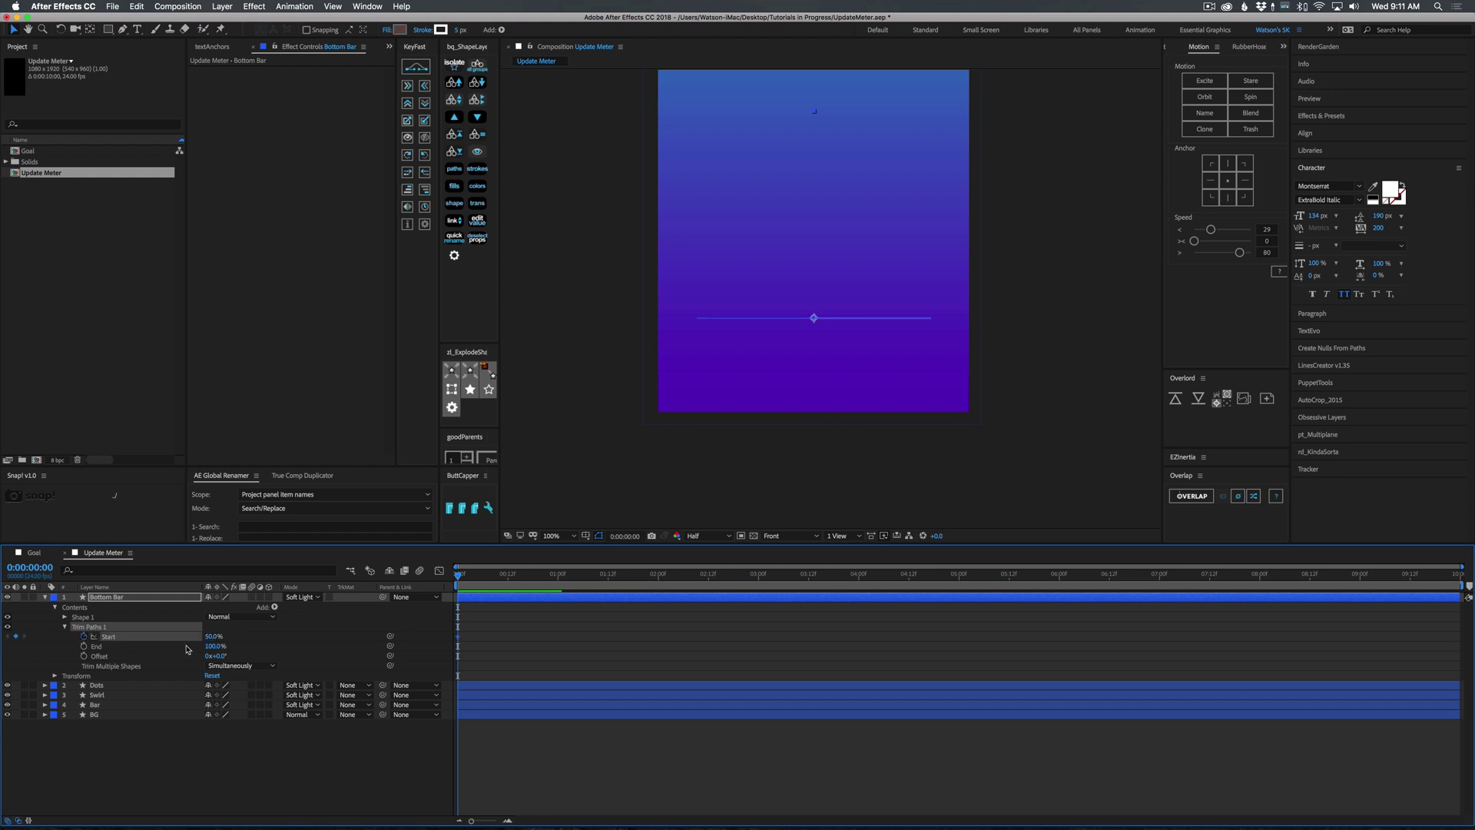
left_click(84, 646)
left_click(215, 646)
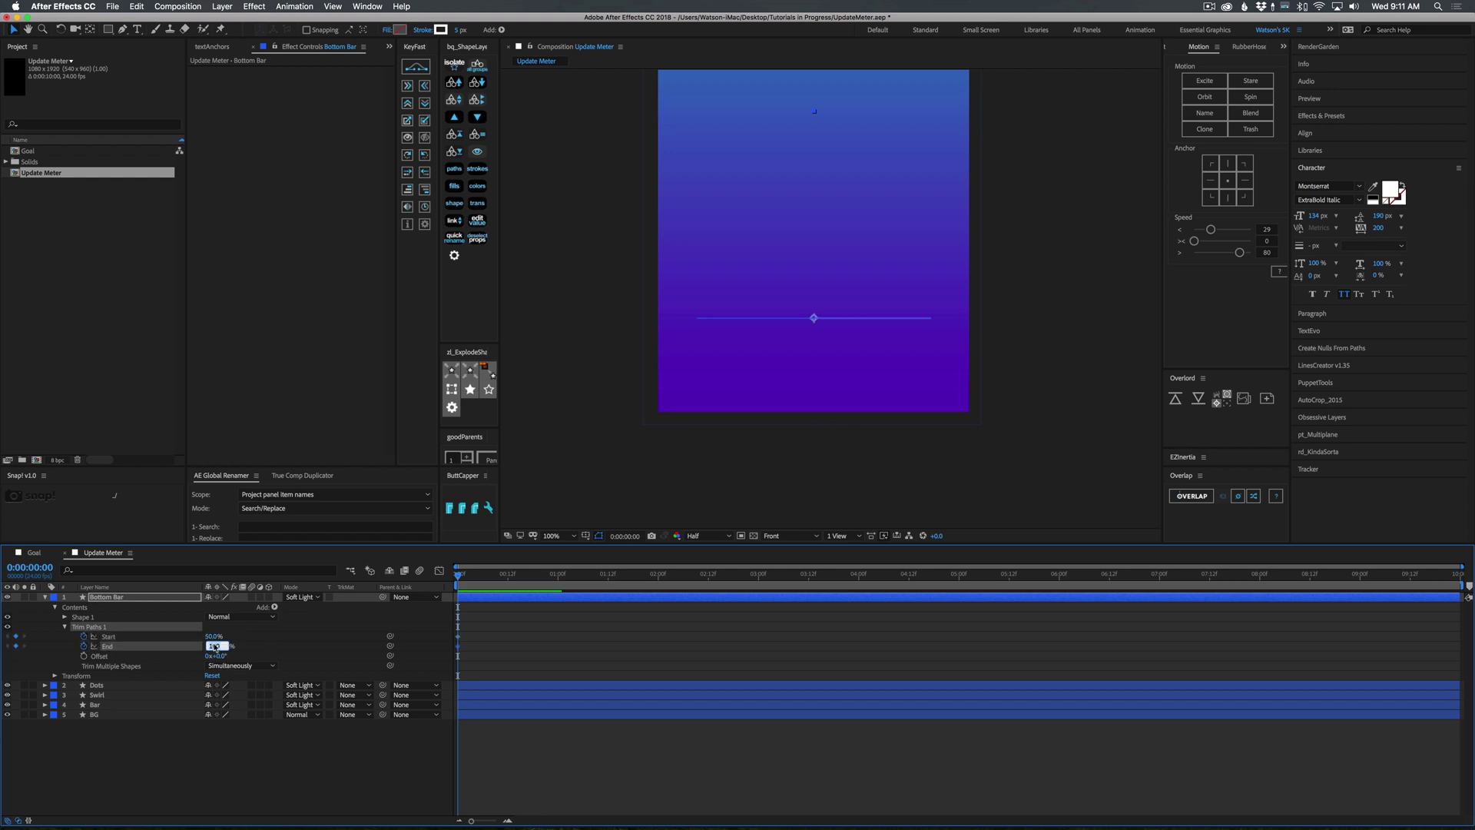
type("50")
key("Return")
Step: Add Trim Paths keyframes at 0:00:01:05 with Start at 0% and End at 100%
left_click_drag(483, 583, 578, 582)
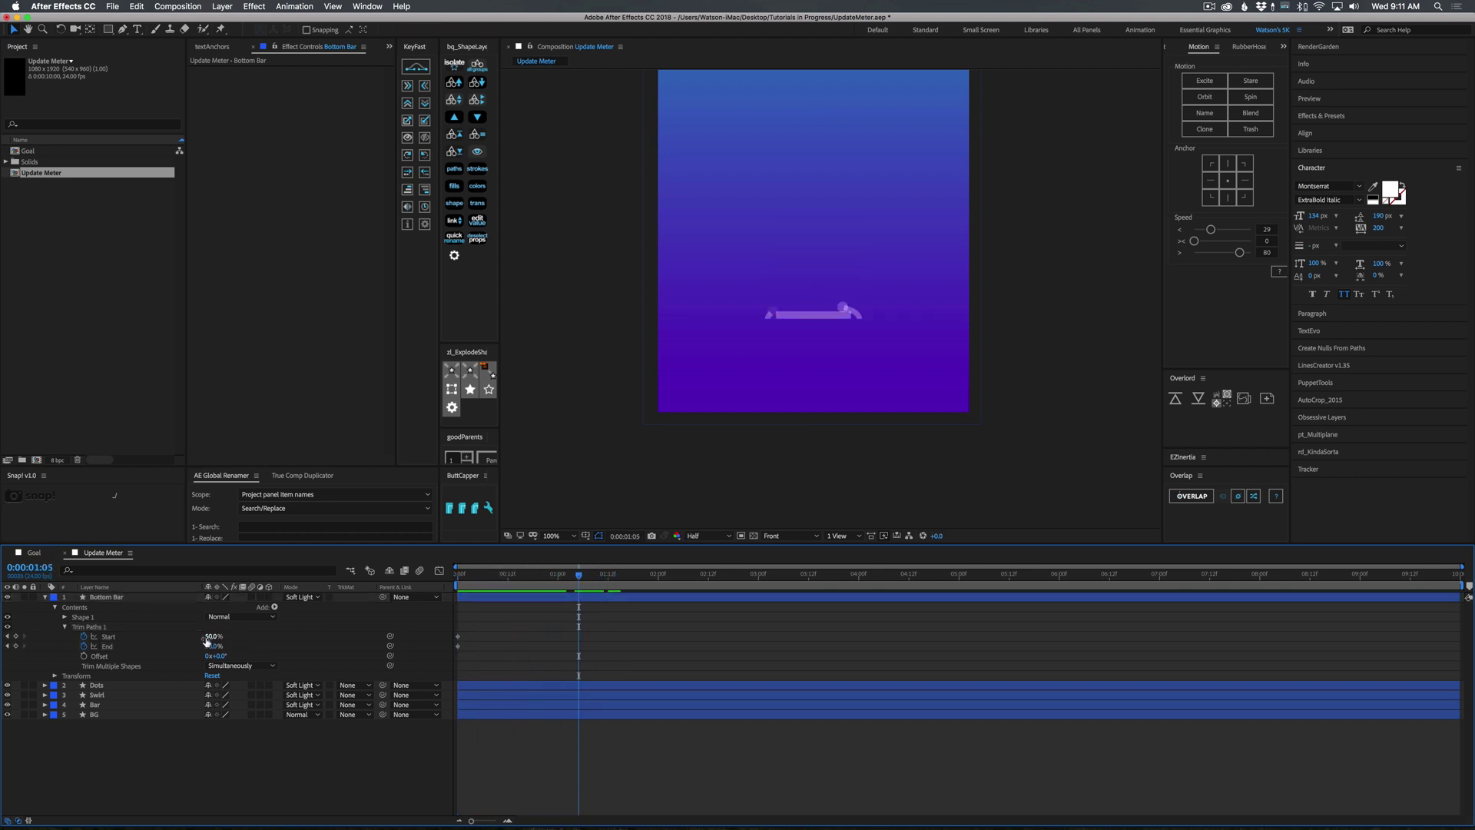
left_click_drag(212, 636, 350, 645)
left_click(329, 647)
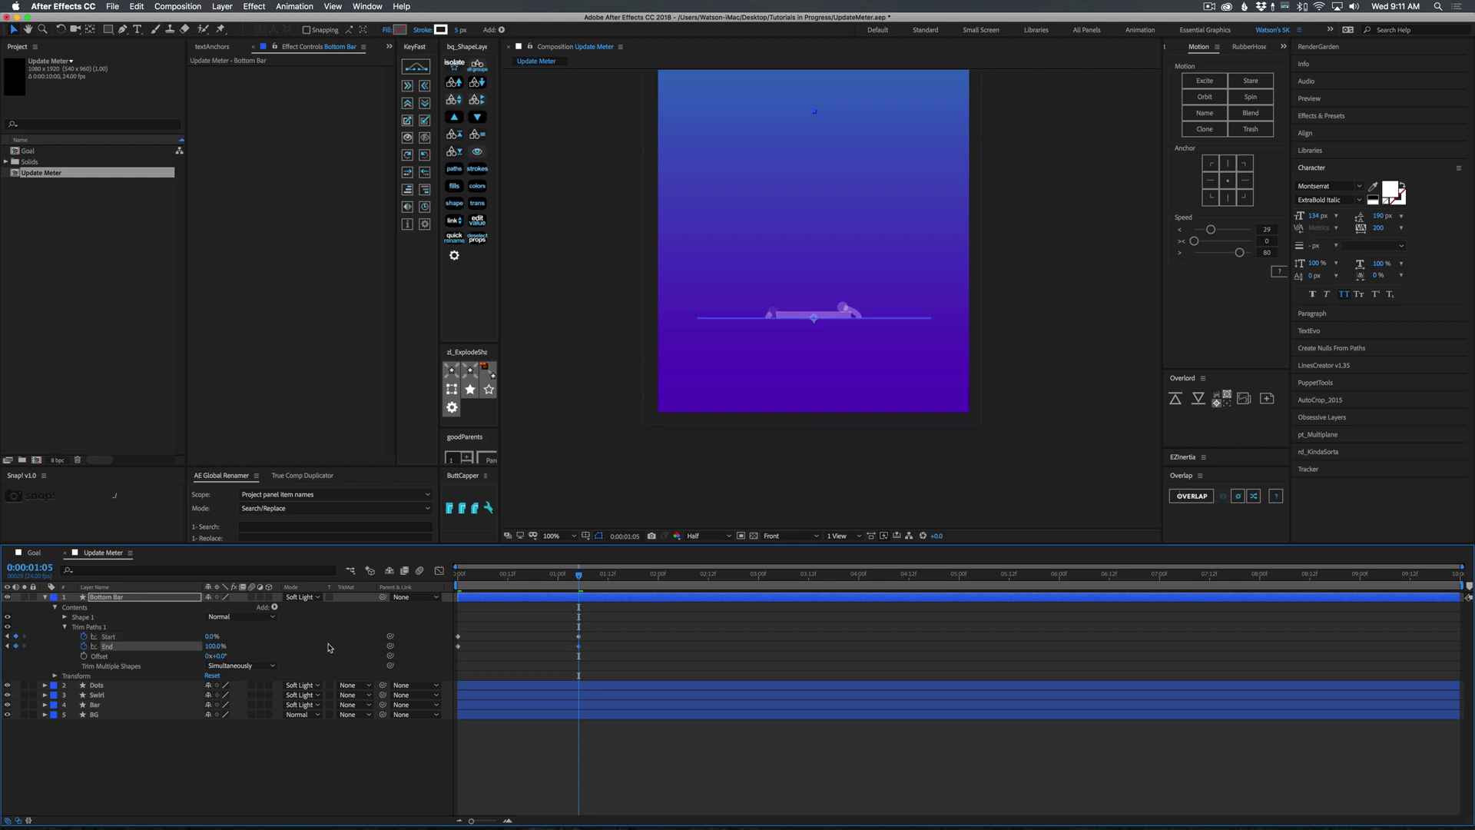
Step: Ease the Bottom Bar's Start and End keyframes and shape their speed curves into a sharper mid-move peak
left_click_drag(630, 630, 466, 666)
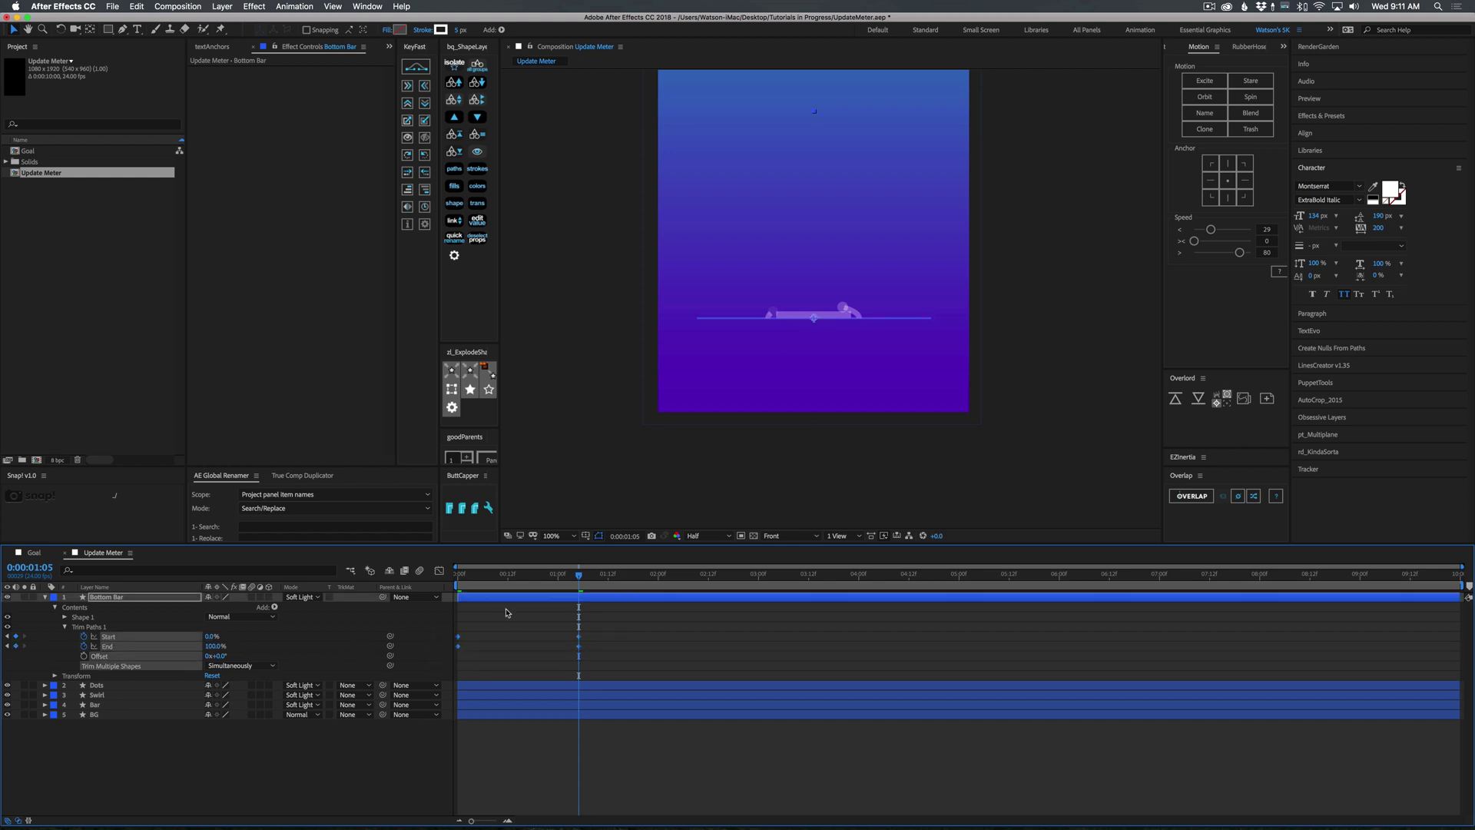
left_click(438, 570)
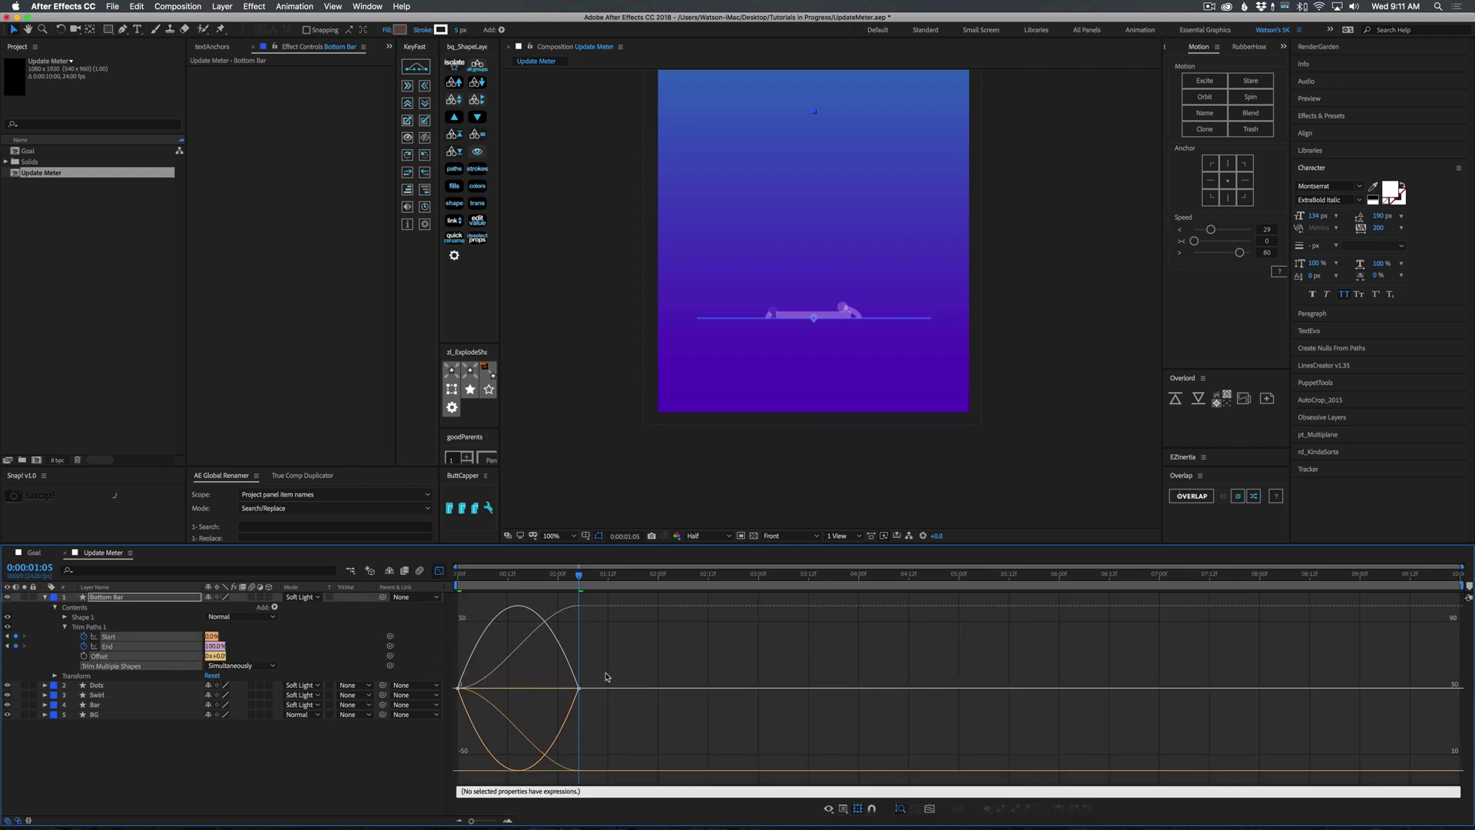
left_click_drag(578, 688, 494, 689)
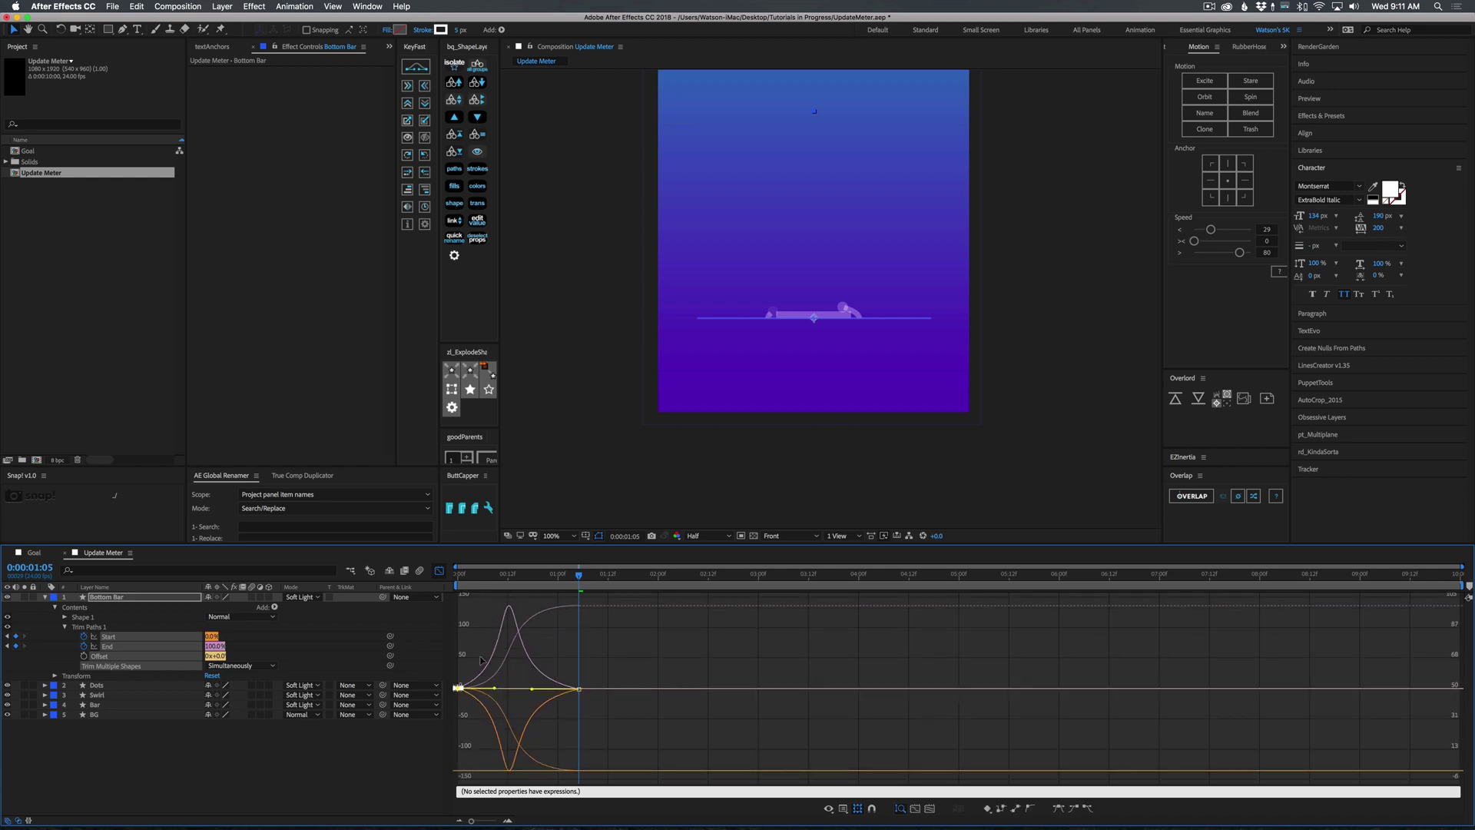
left_click(439, 570)
Step: Play back the animation from the start to check the line's growth, and collapse the Bottom Bar layer
key("Home")
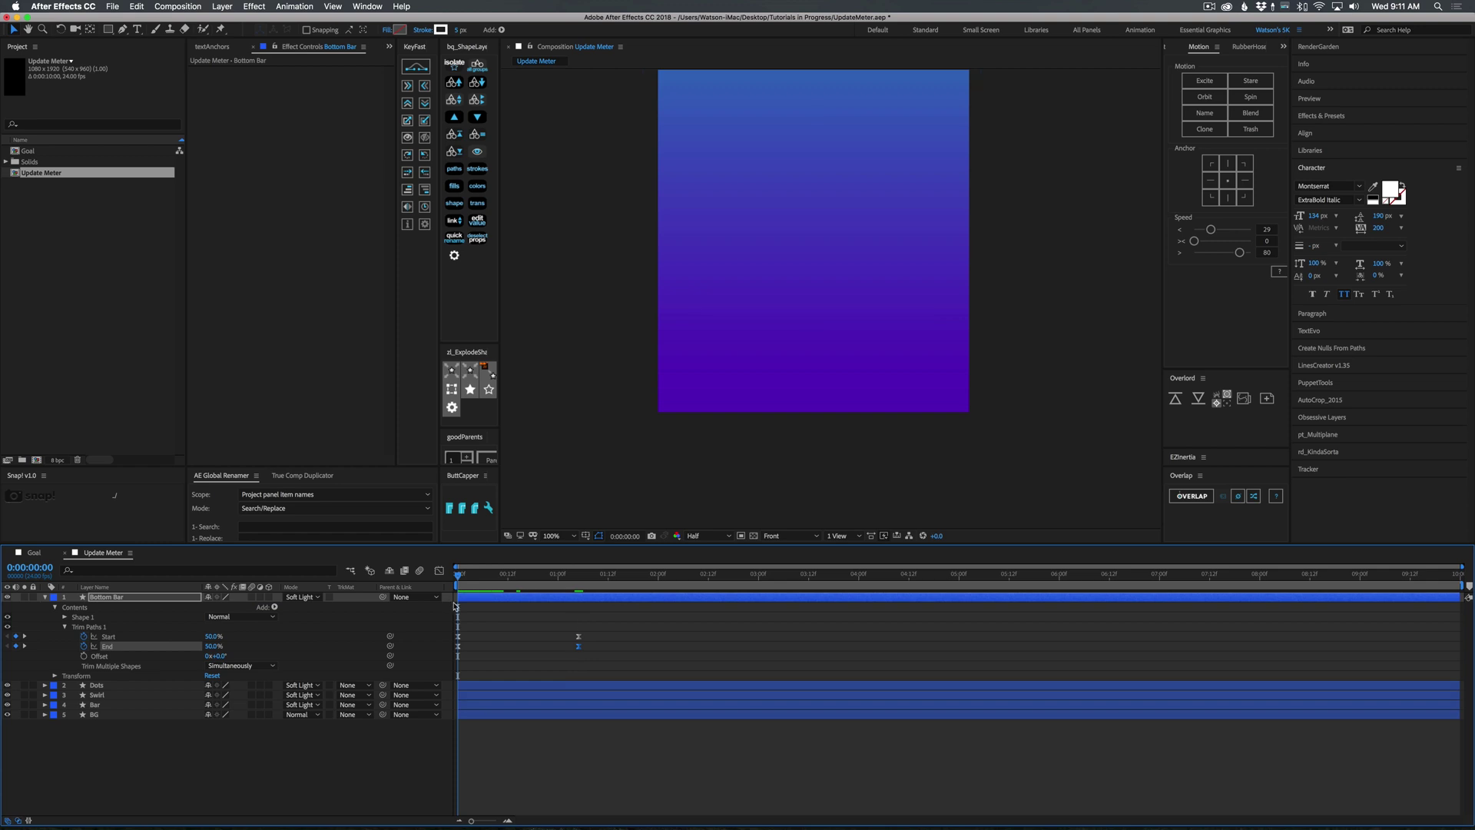
key("space")
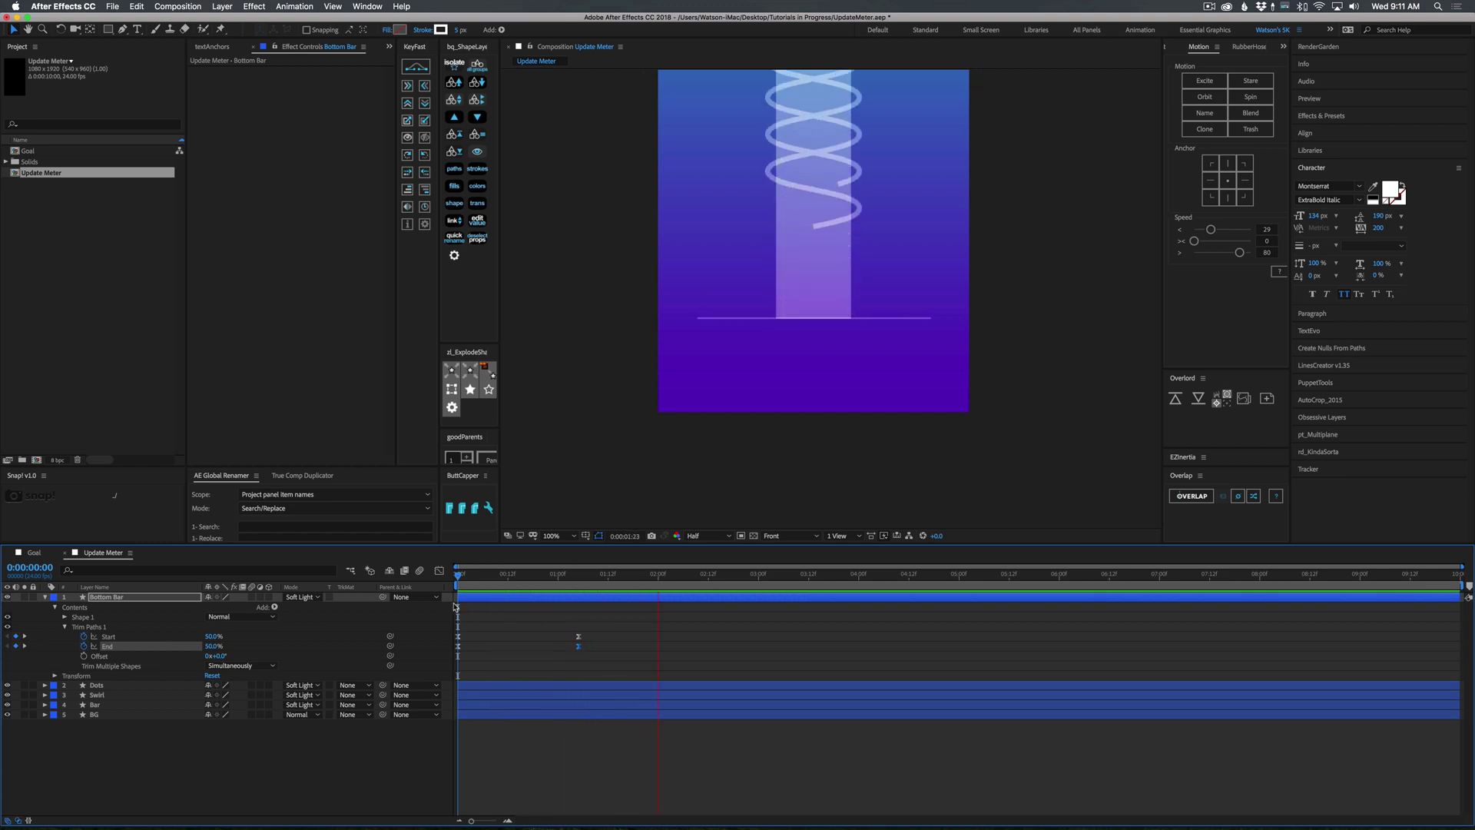
key("space")
key("comma")
key("comma")
left_click(495, 598)
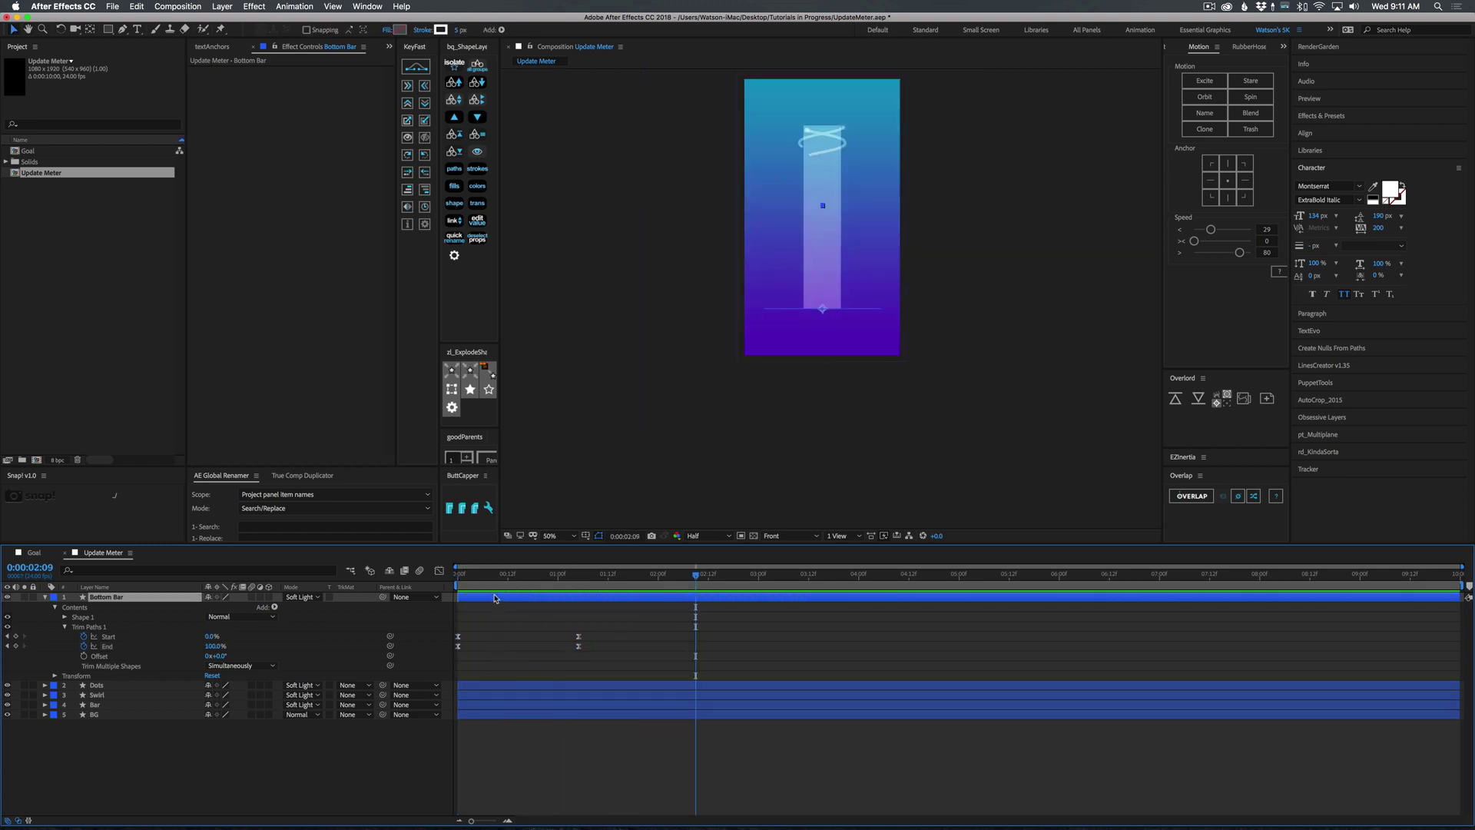
left_click(45, 597)
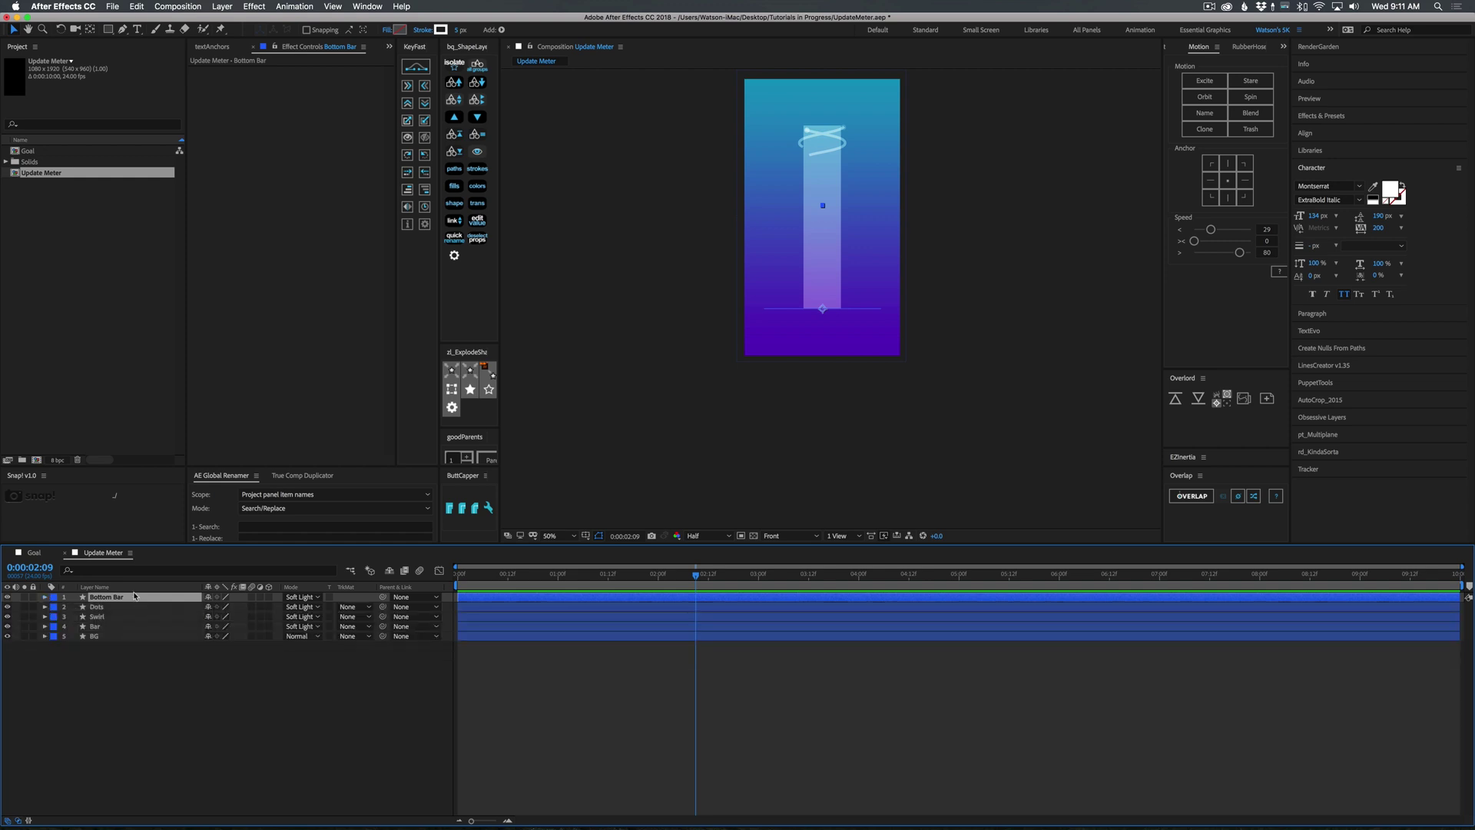
Step: Duplicate the Bottom Bar layer and name the copy Top Bar
key("super+d")
key("Return")
type("Top Bar")
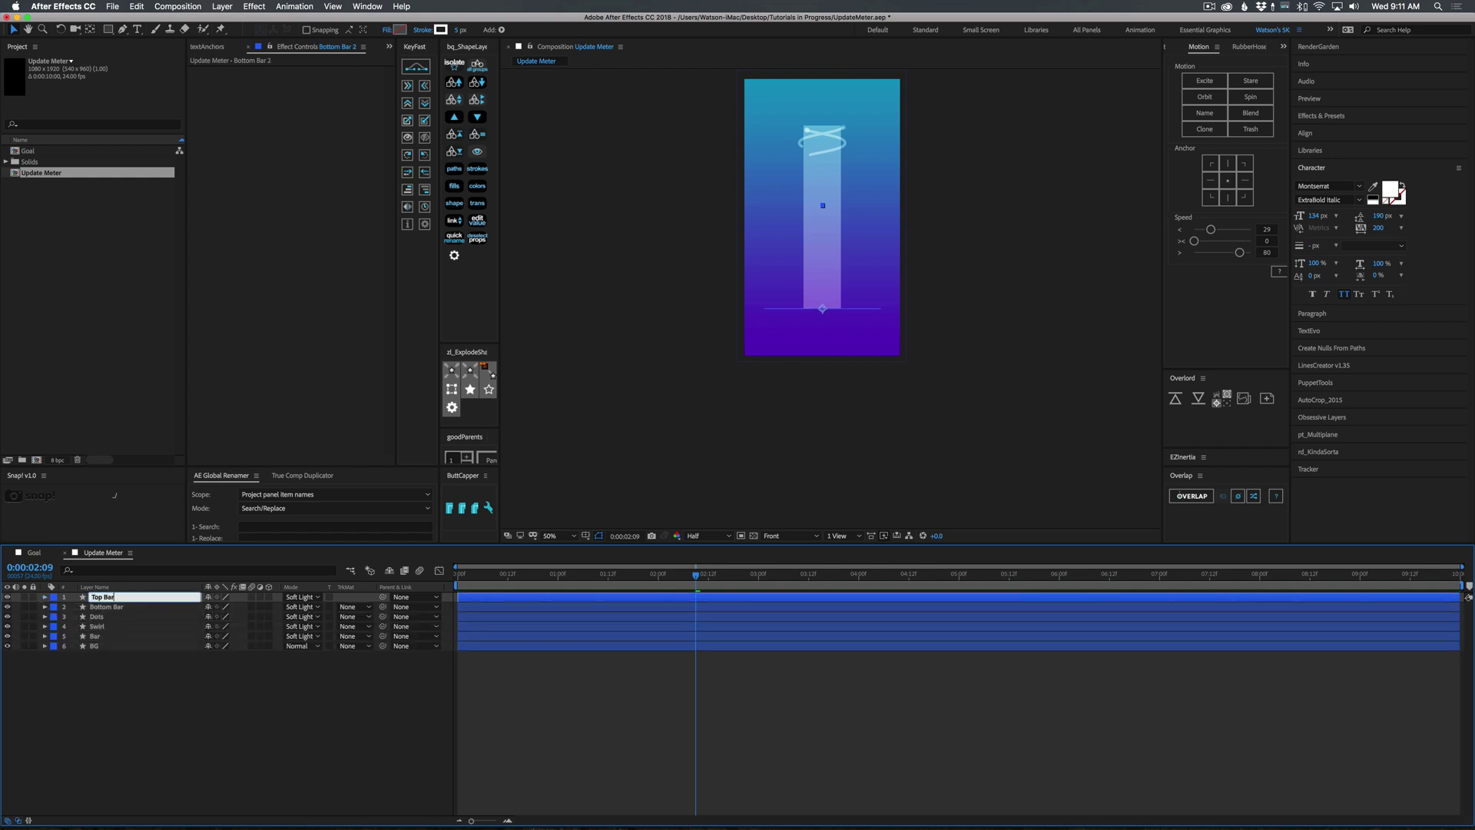
key("Return")
Step: Move the Top Bar line up from the base to near the upper end of the translucent bar
left_click_drag(820, 310, 825, 109)
key("super+z")
left_click(99, 598)
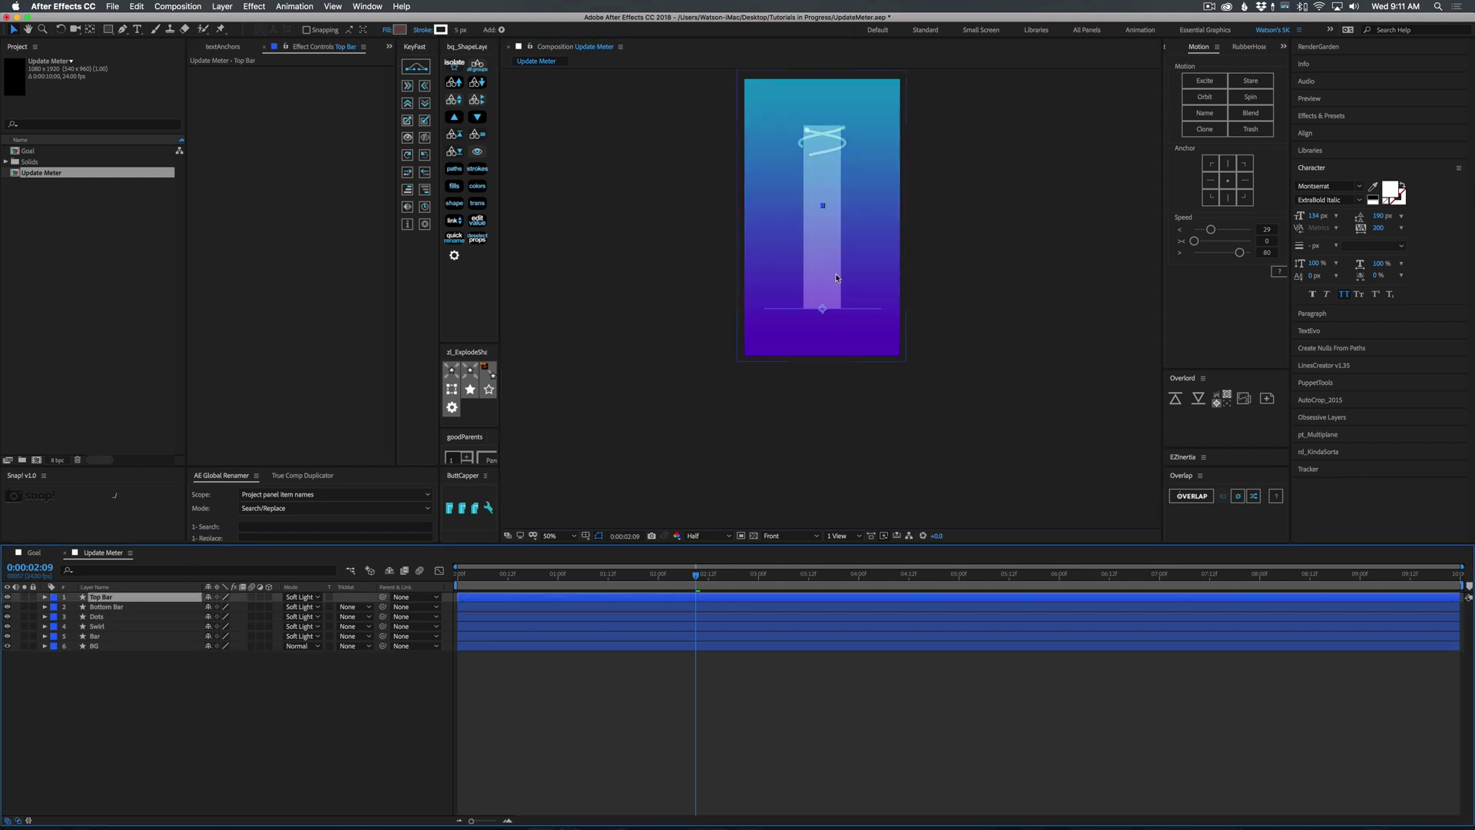
left_click_drag(821, 310, 822, 119)
Step: At 0:00:02:17, nudge the Top Bar line down so it sits flush with the fully grown bar's upper edge
left_click_drag(699, 577, 732, 577)
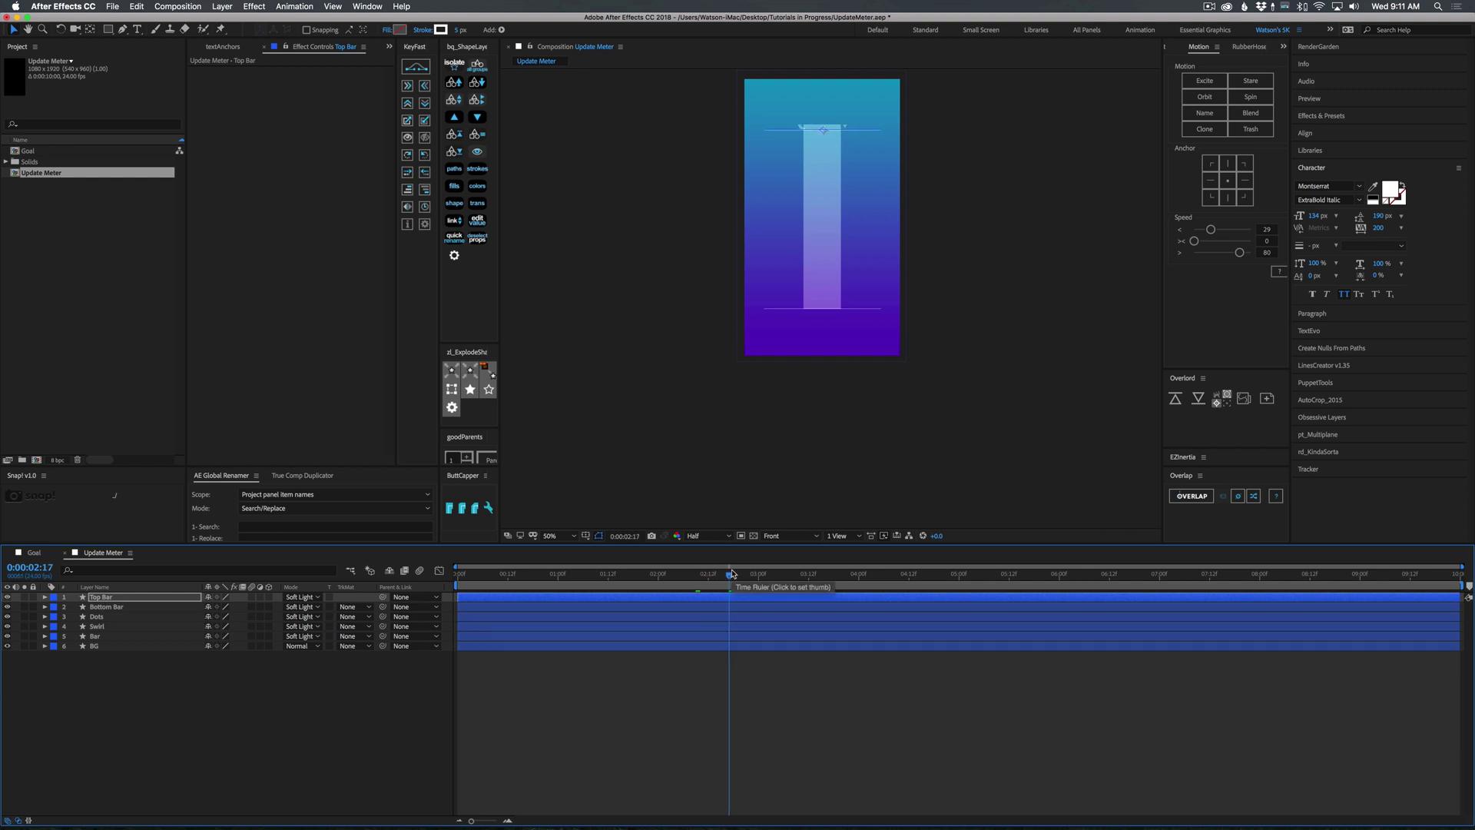
key("period")
key("period")
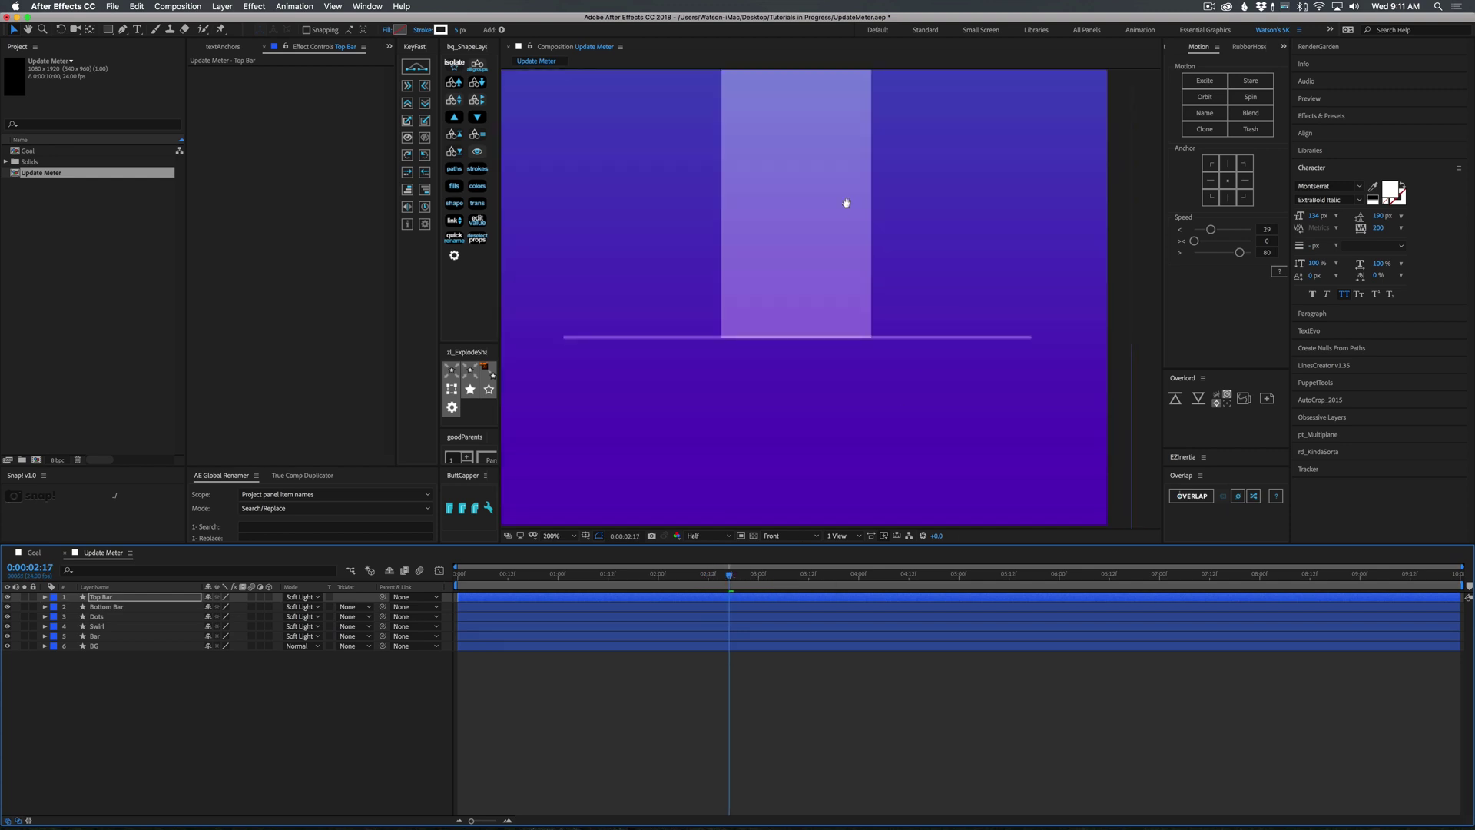
left_click_drag(846, 204, 831, 826)
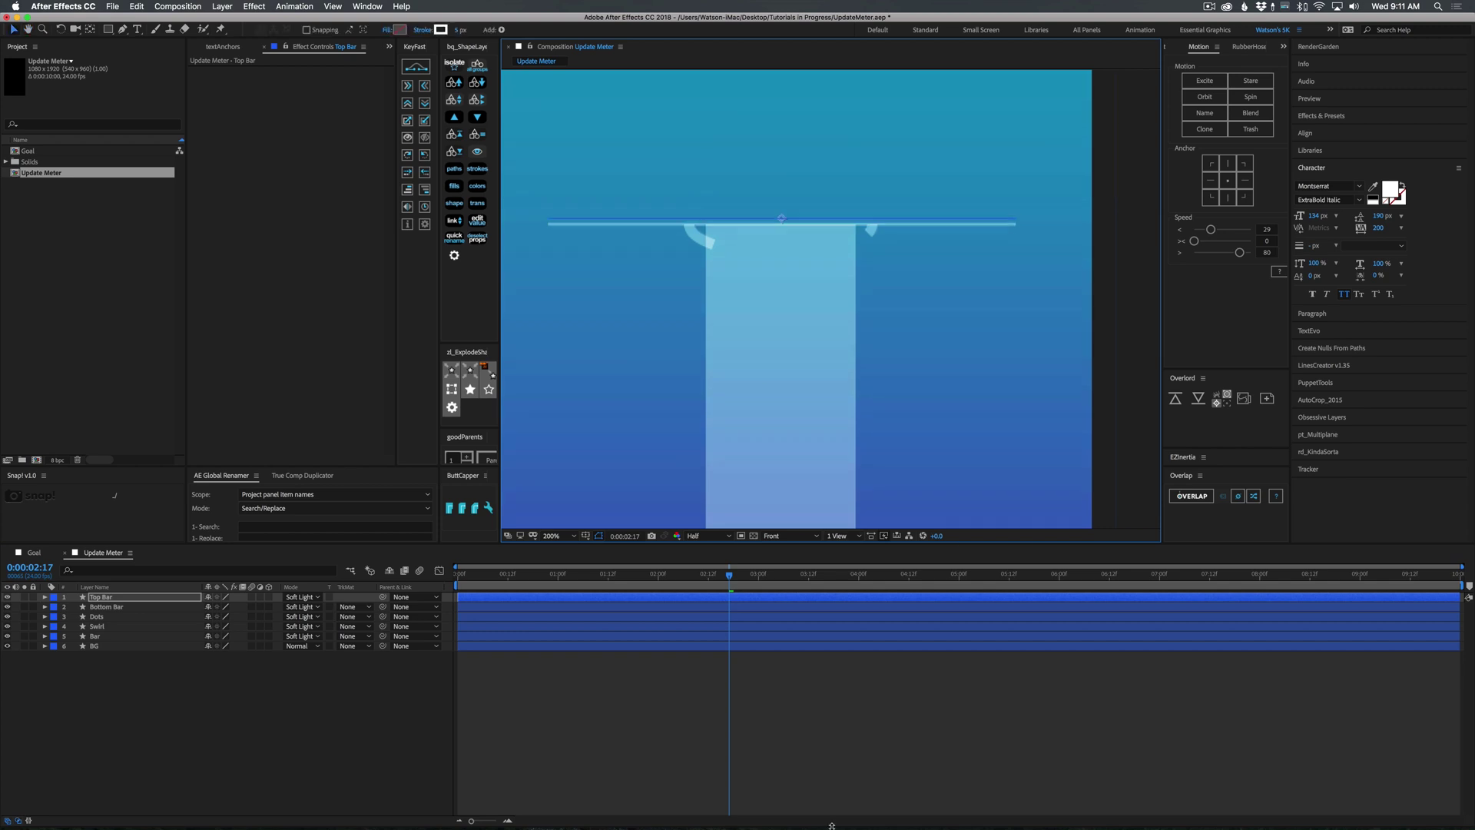
key("Down")
key("Down")
key("Down")
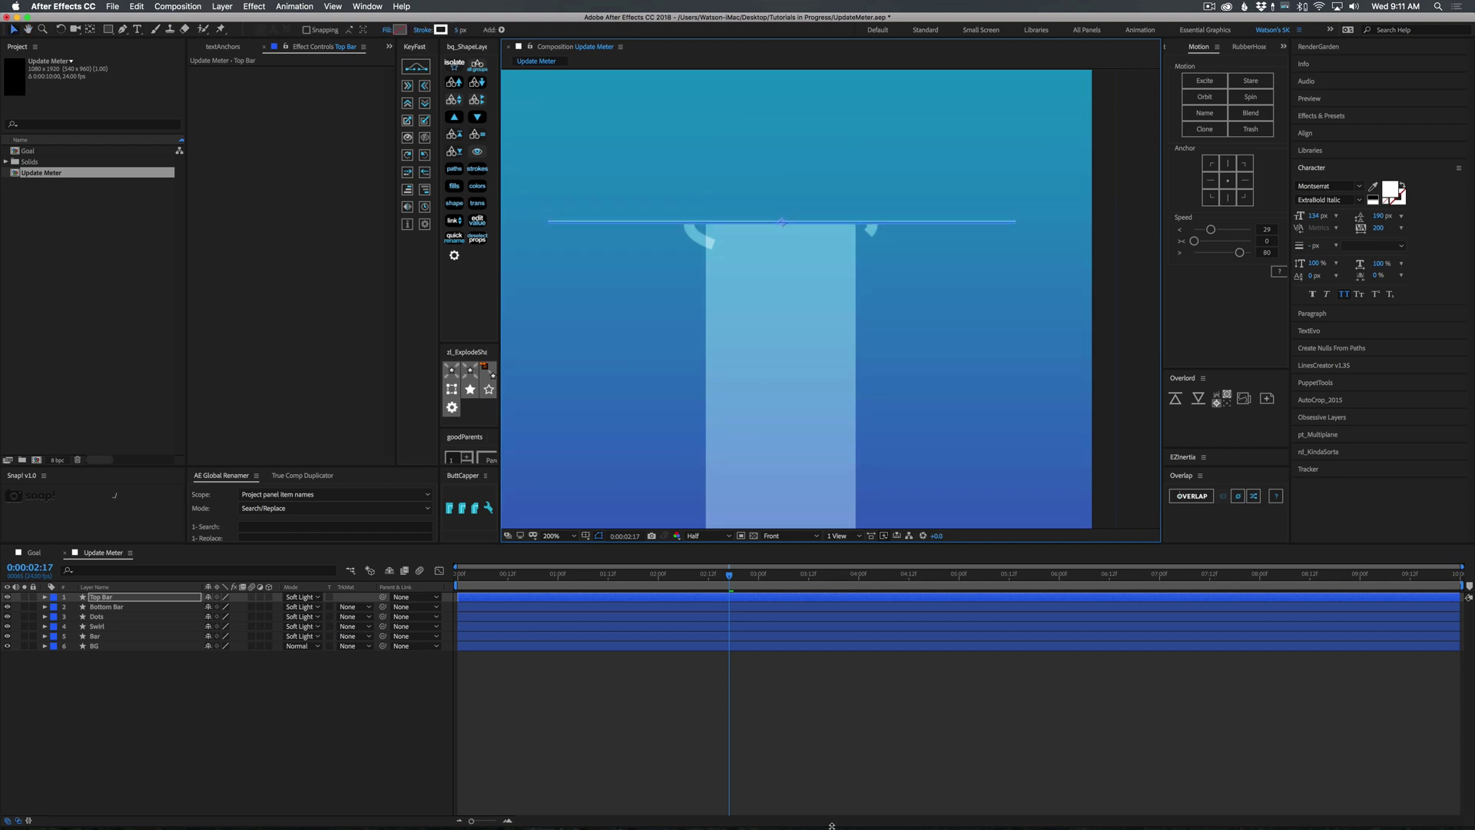
left_click(784, 757)
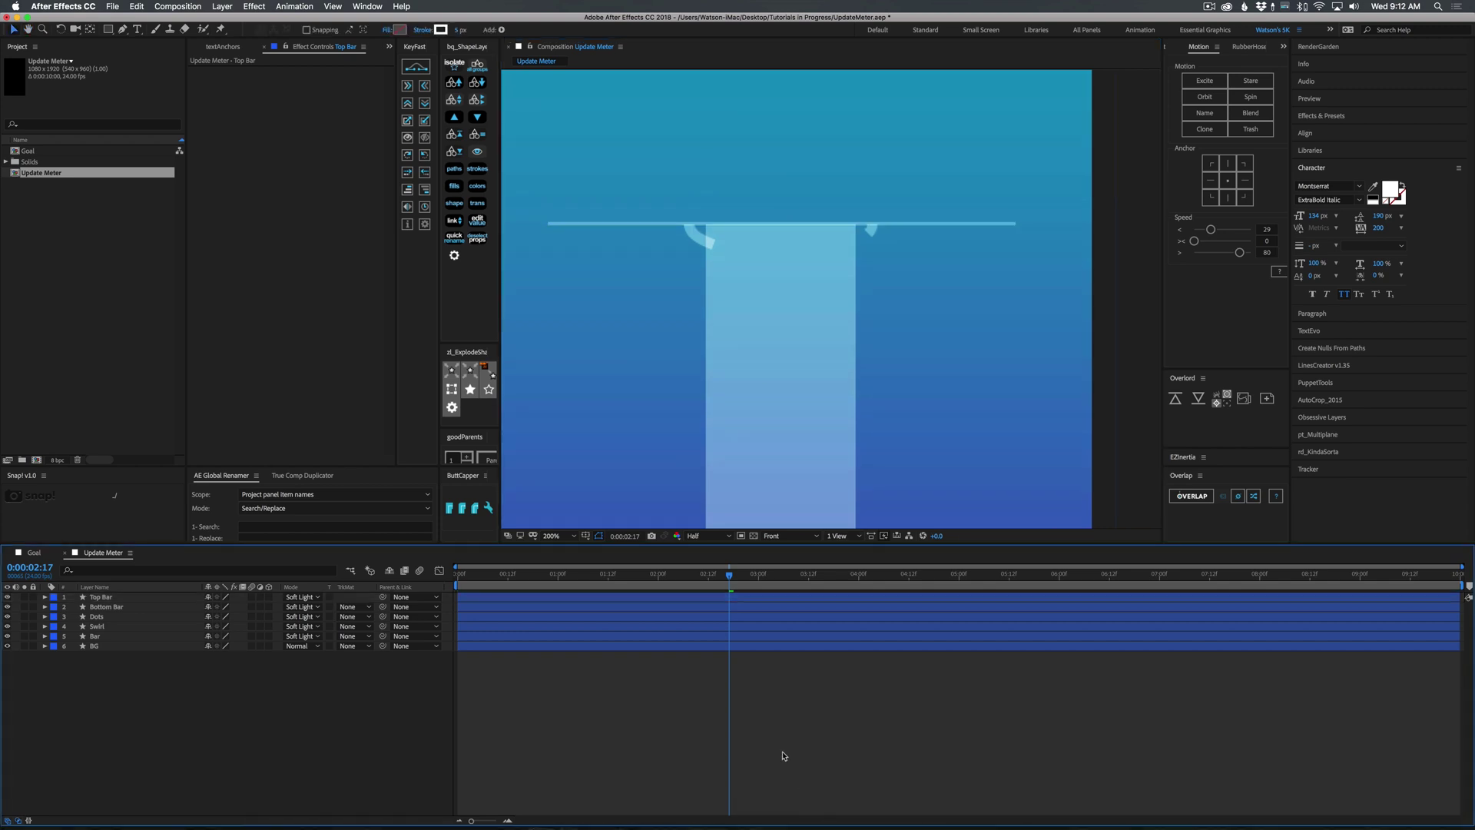
Step: Delay the Top Bar's Start and End keyframes together so its growth begins shortly after the two-second mark
key("comma")
key("comma")
key("period")
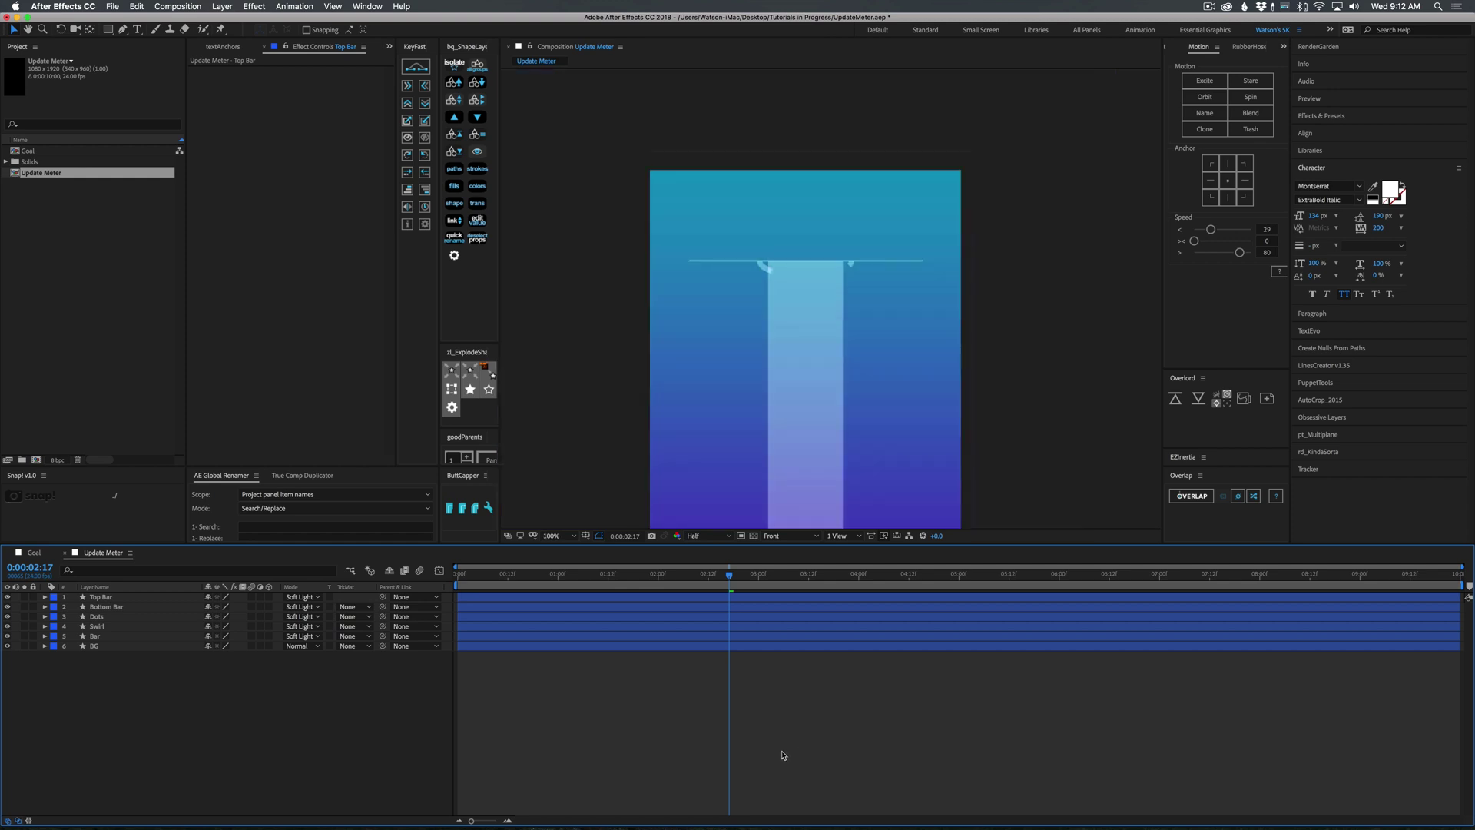
left_click(688, 598)
key("u")
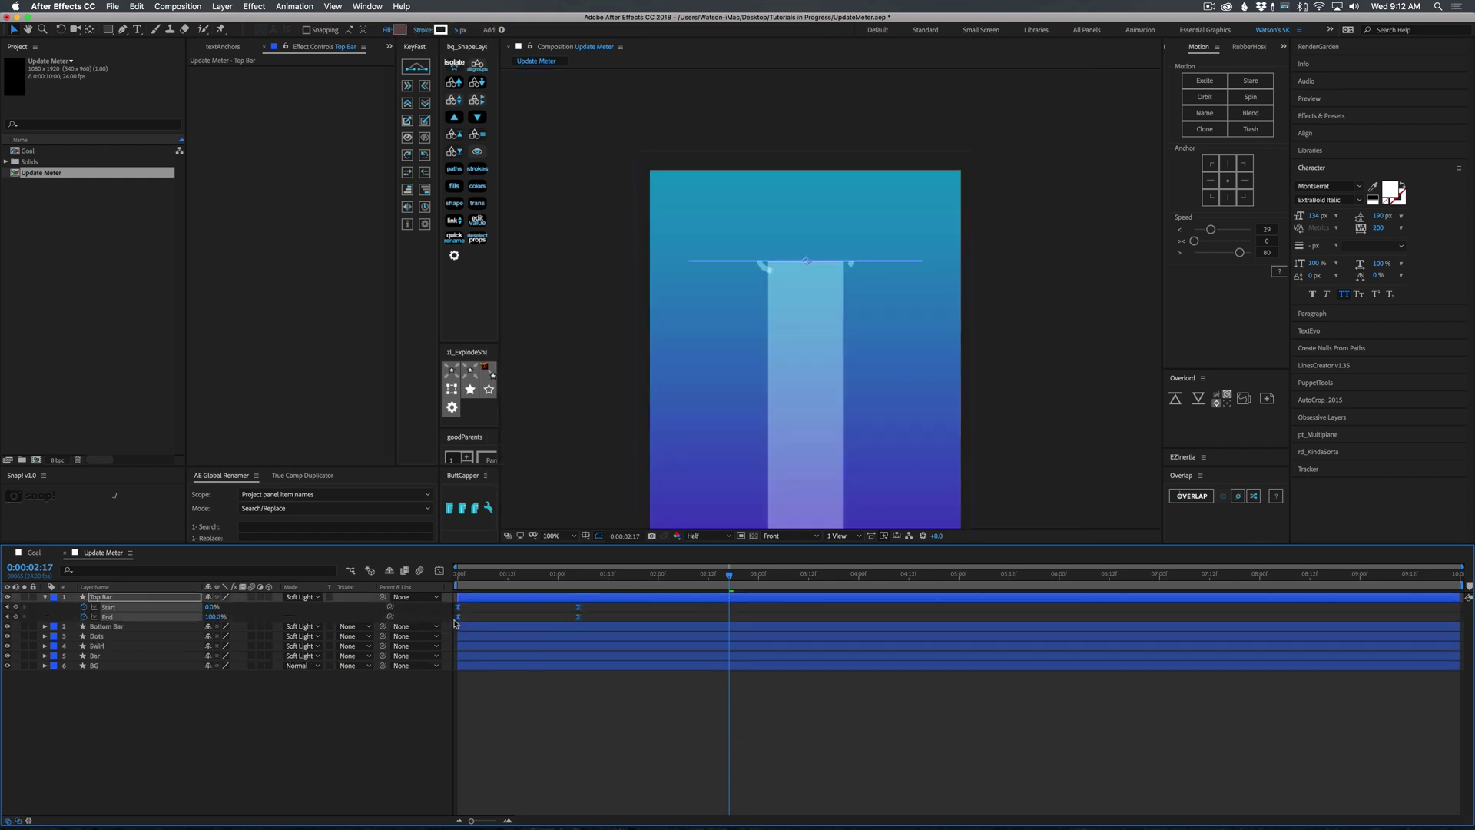
left_click_drag(586, 621, 795, 621)
Step: Play back the animation from 0:00:01:16 to check the Top Bar's timing, and collapse its keyframed properties
left_click_drag(659, 574, 638, 634)
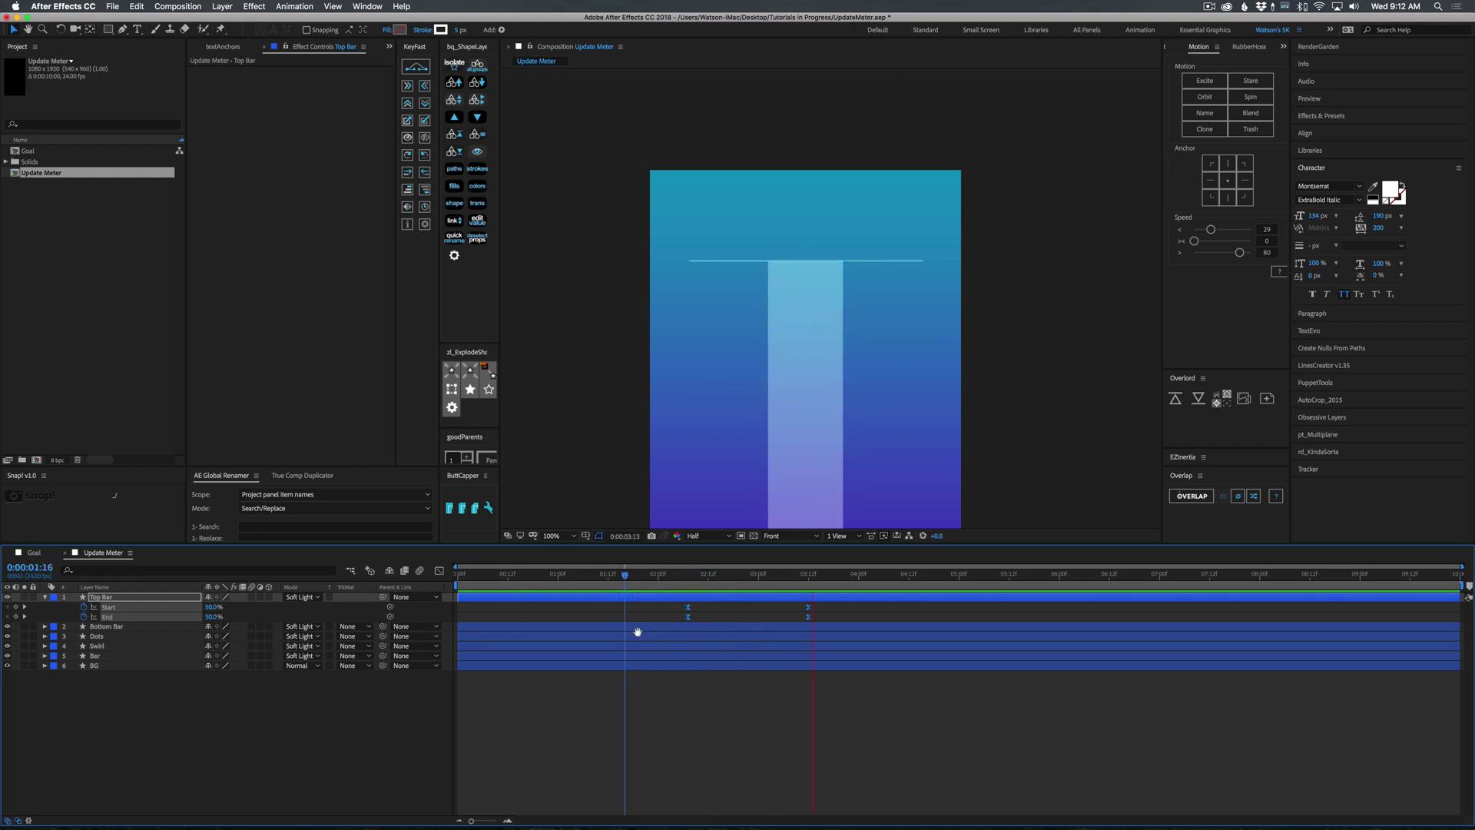
key("space")
key("comma")
left_click_drag(734, 450, 724, 385)
key("u")
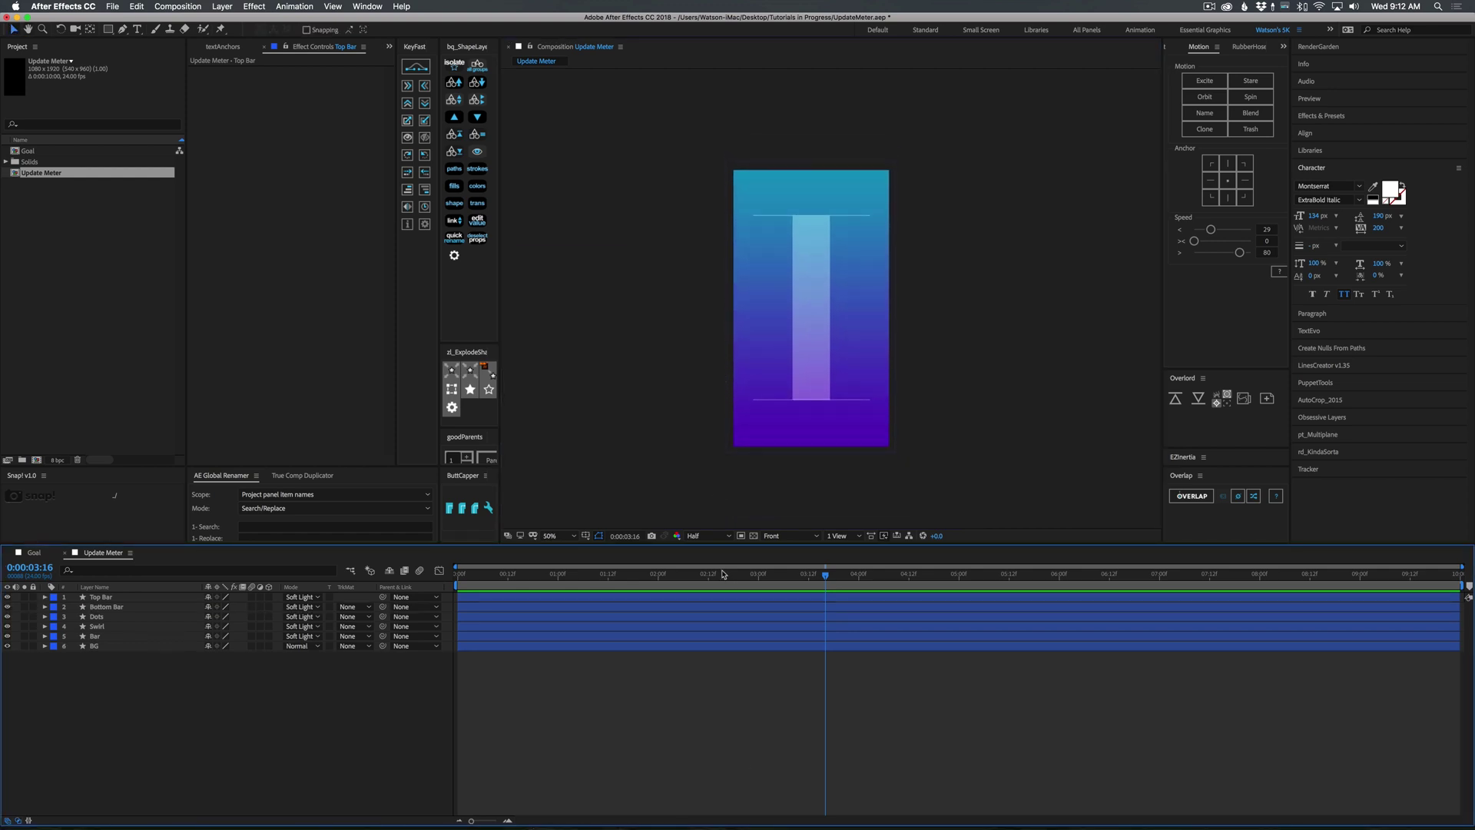
Step: Add a text layer reading "2000" centred below the bottom line
left_click_drag(722, 573, 670, 611)
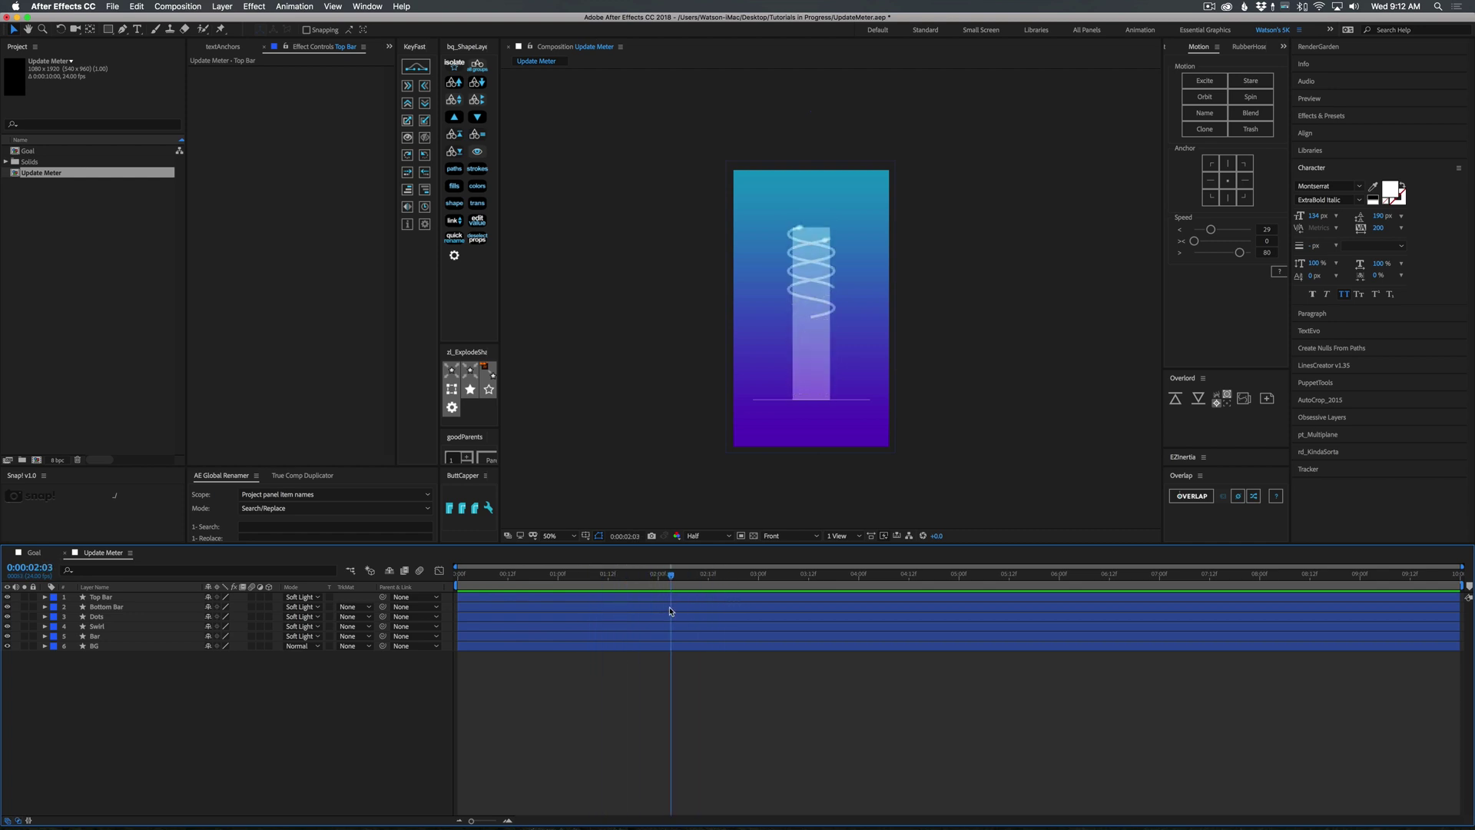
key("ctrl+t")
left_click(816, 427)
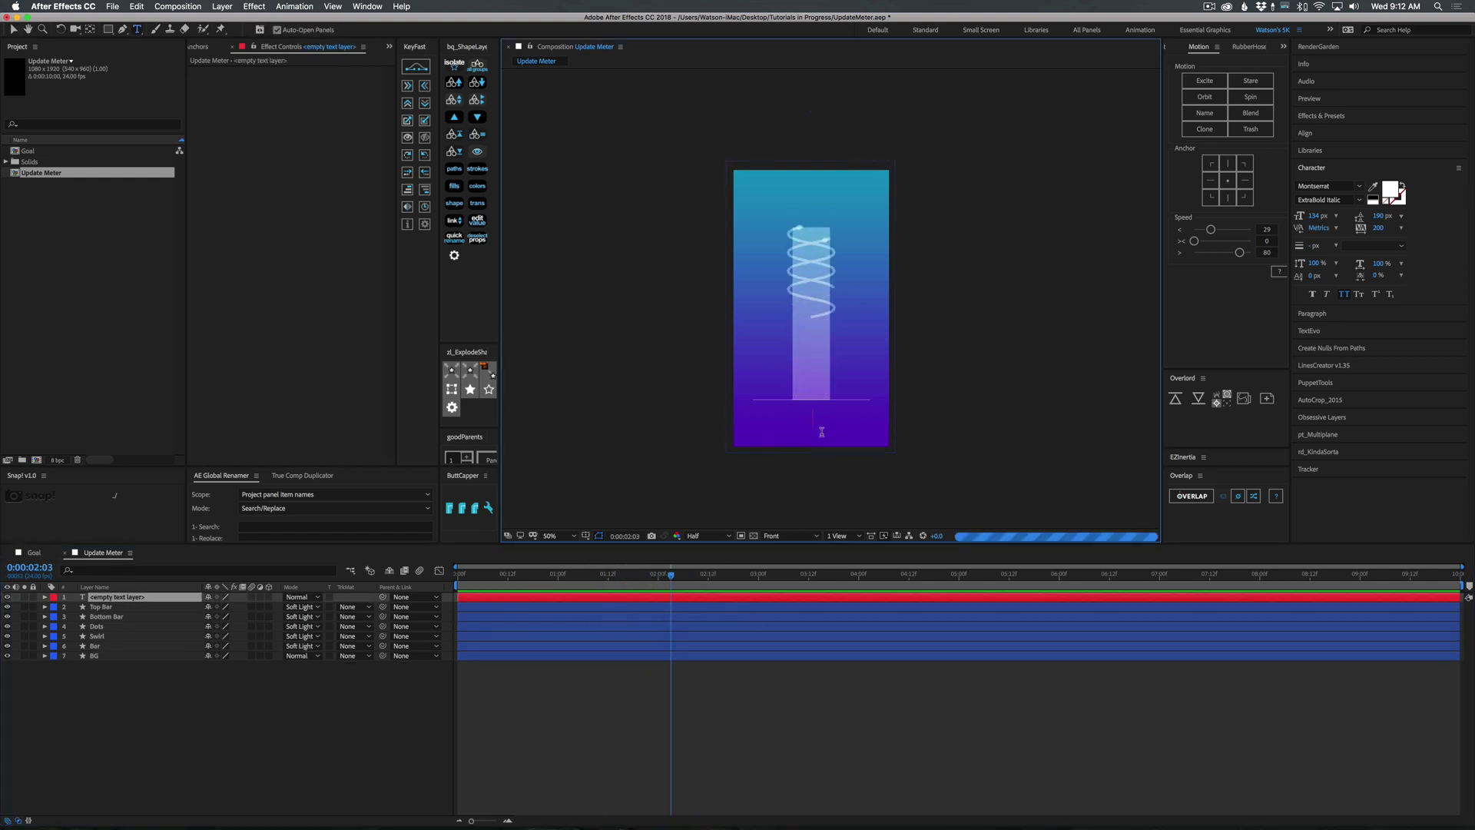
type("2000")
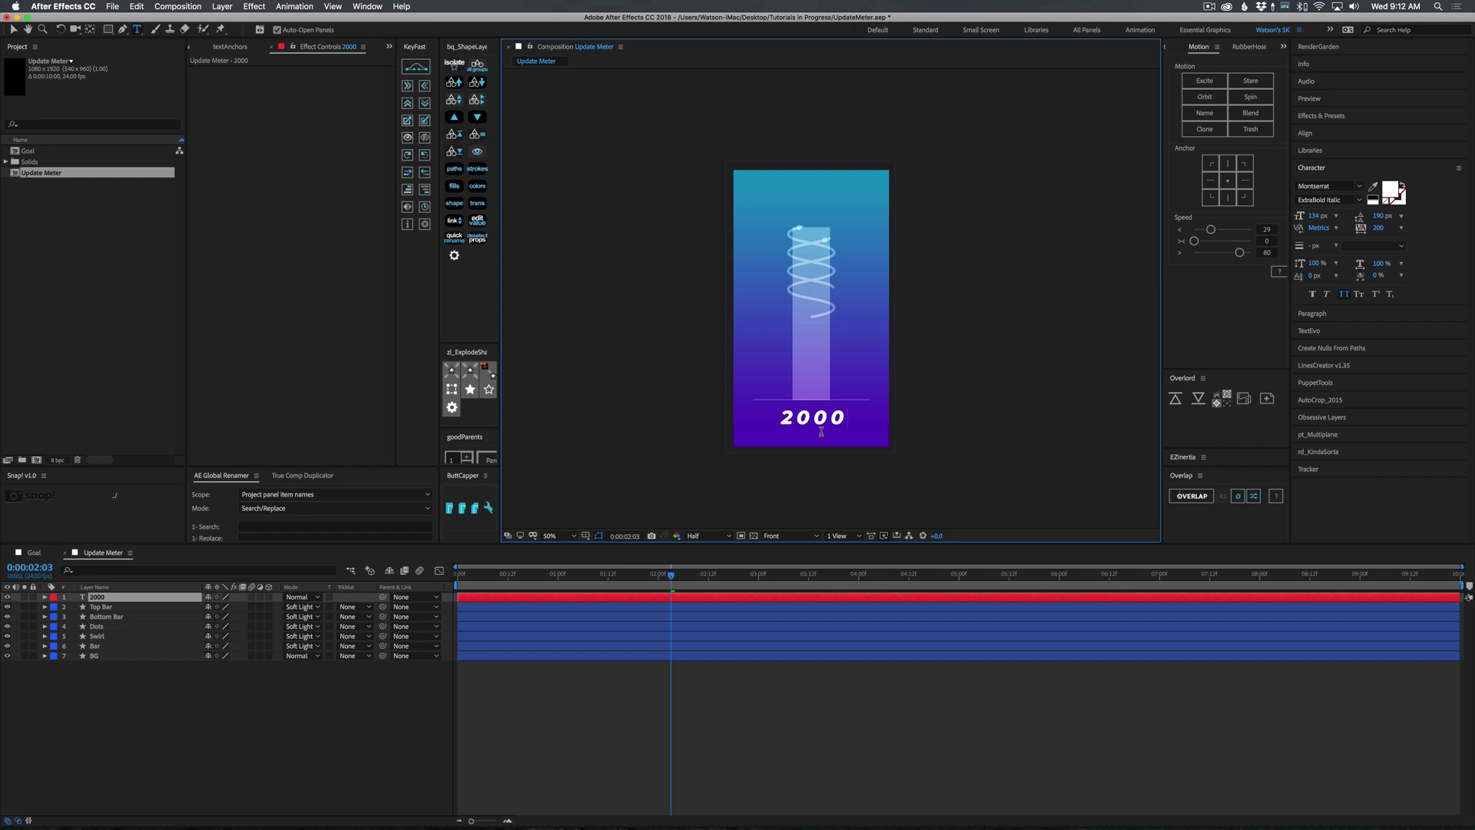
left_click(14, 30)
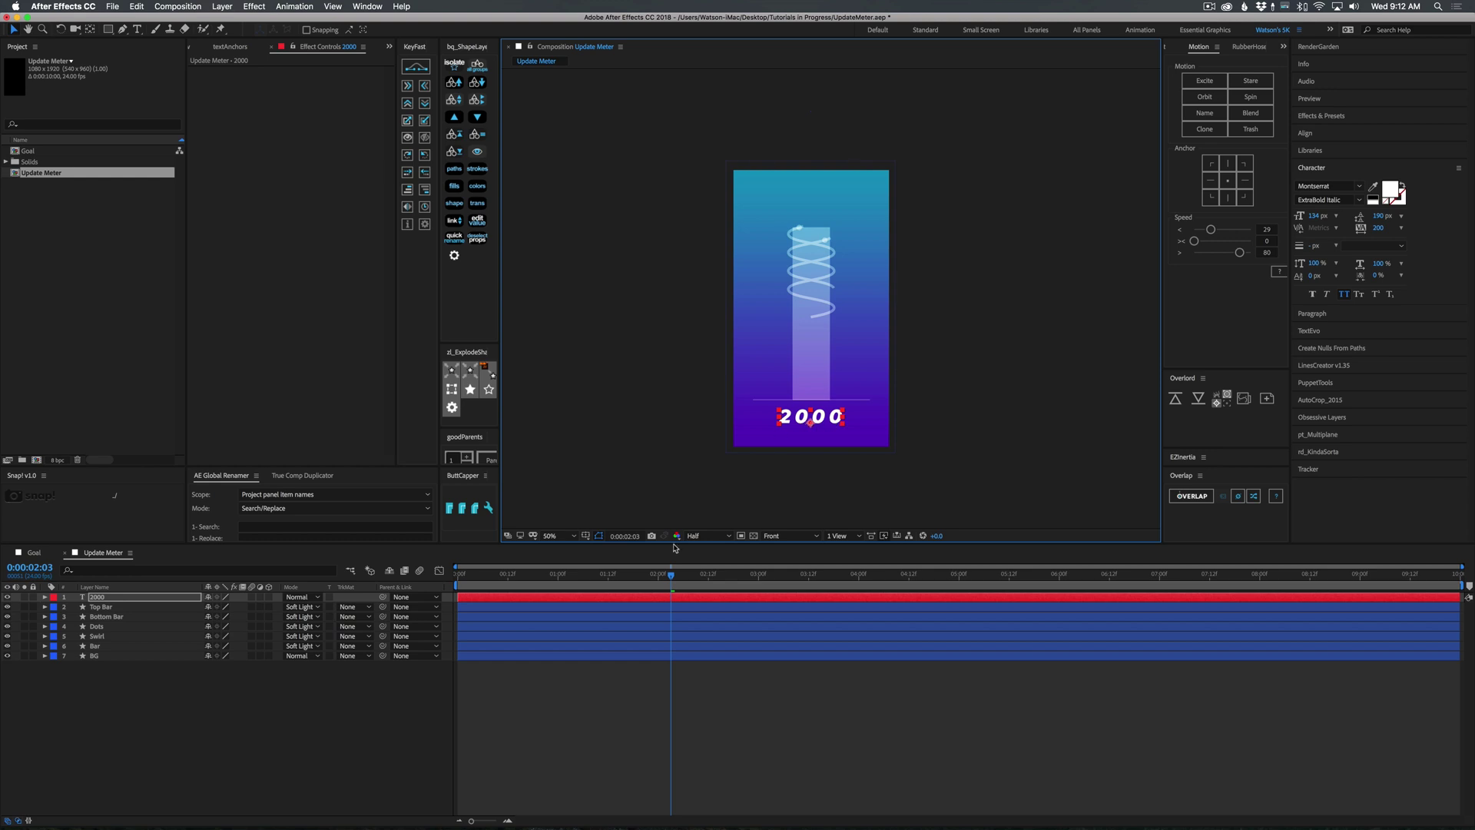
Step: Apply a Slider Control effect to the 2000 text layer
left_click(616, 599)
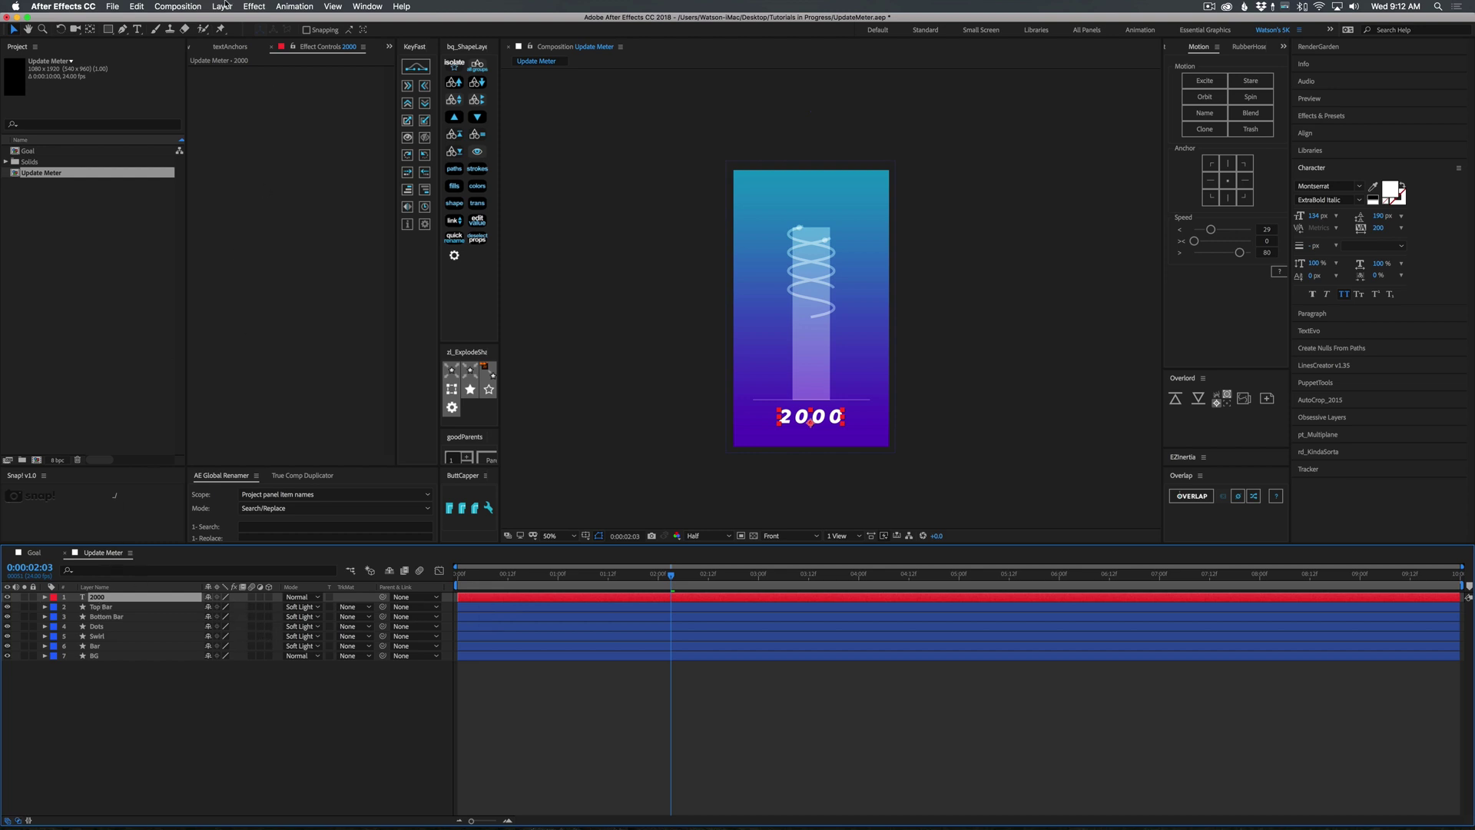
left_click(253, 6)
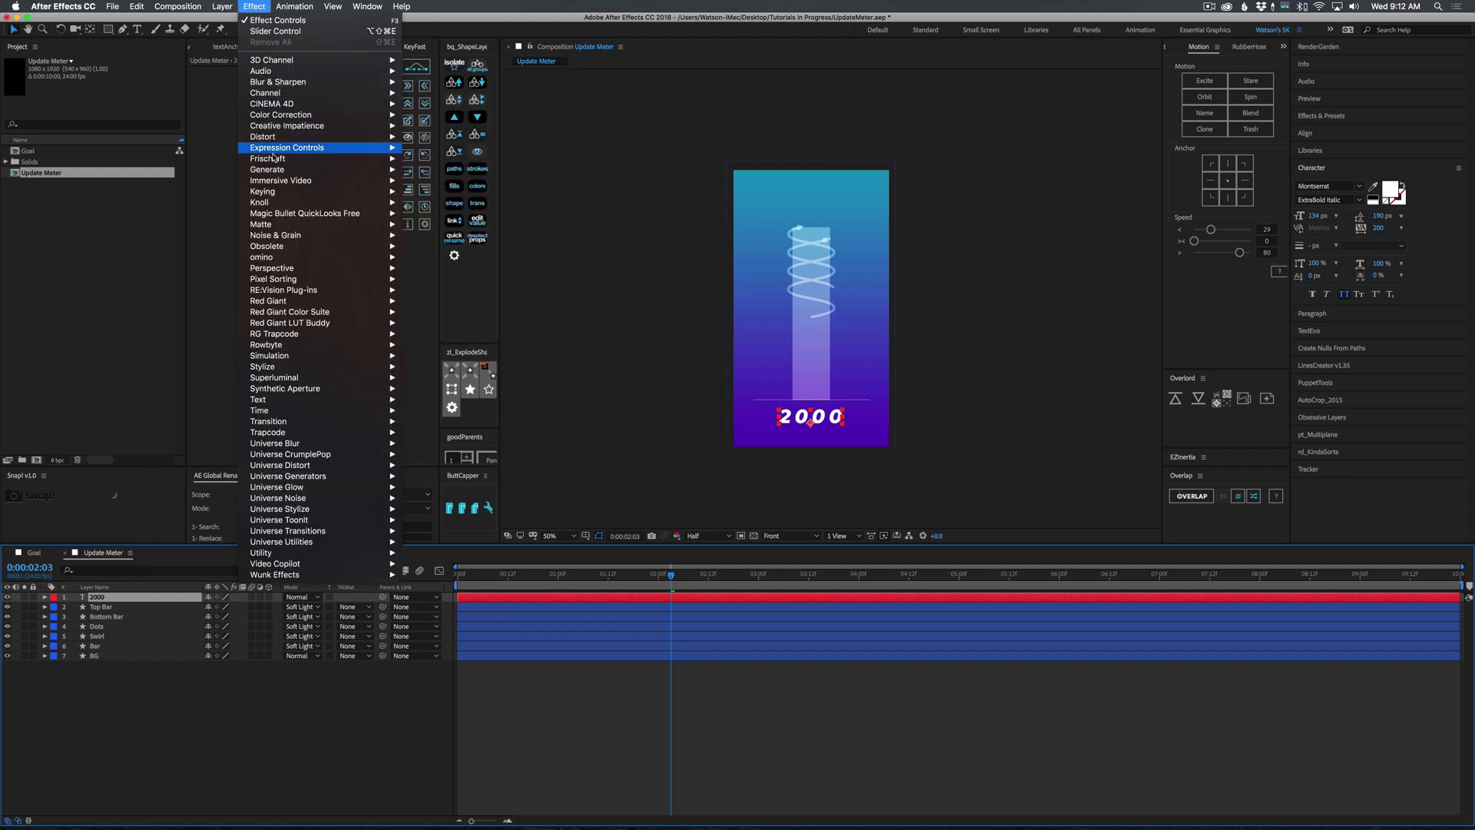
mouse_move(346, 150)
left_click(440, 213)
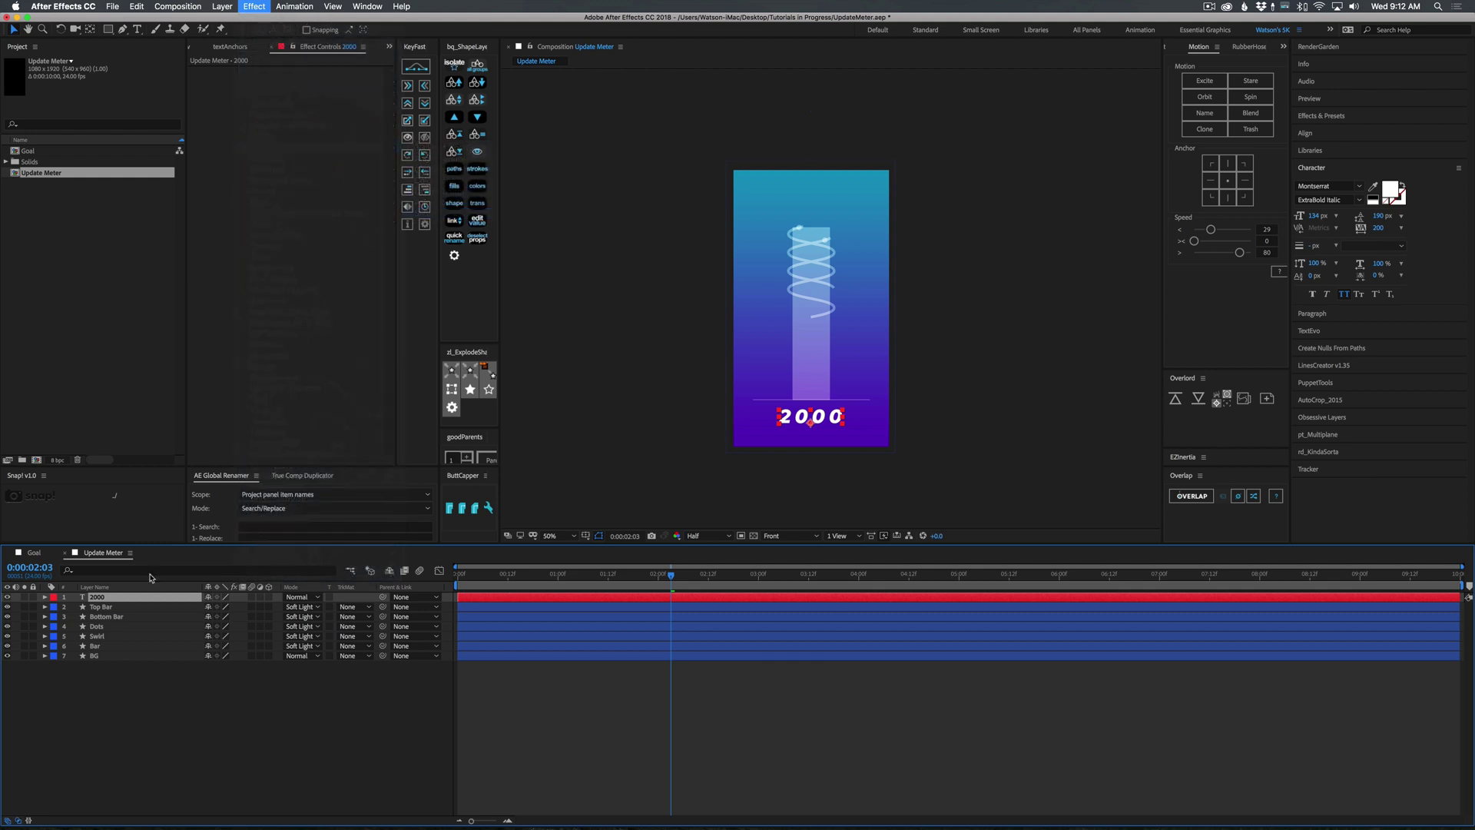
Step: Link the 2000 layer's Source Text to its Slider Control's Slider with a pick-whipped expression
left_click(44, 597)
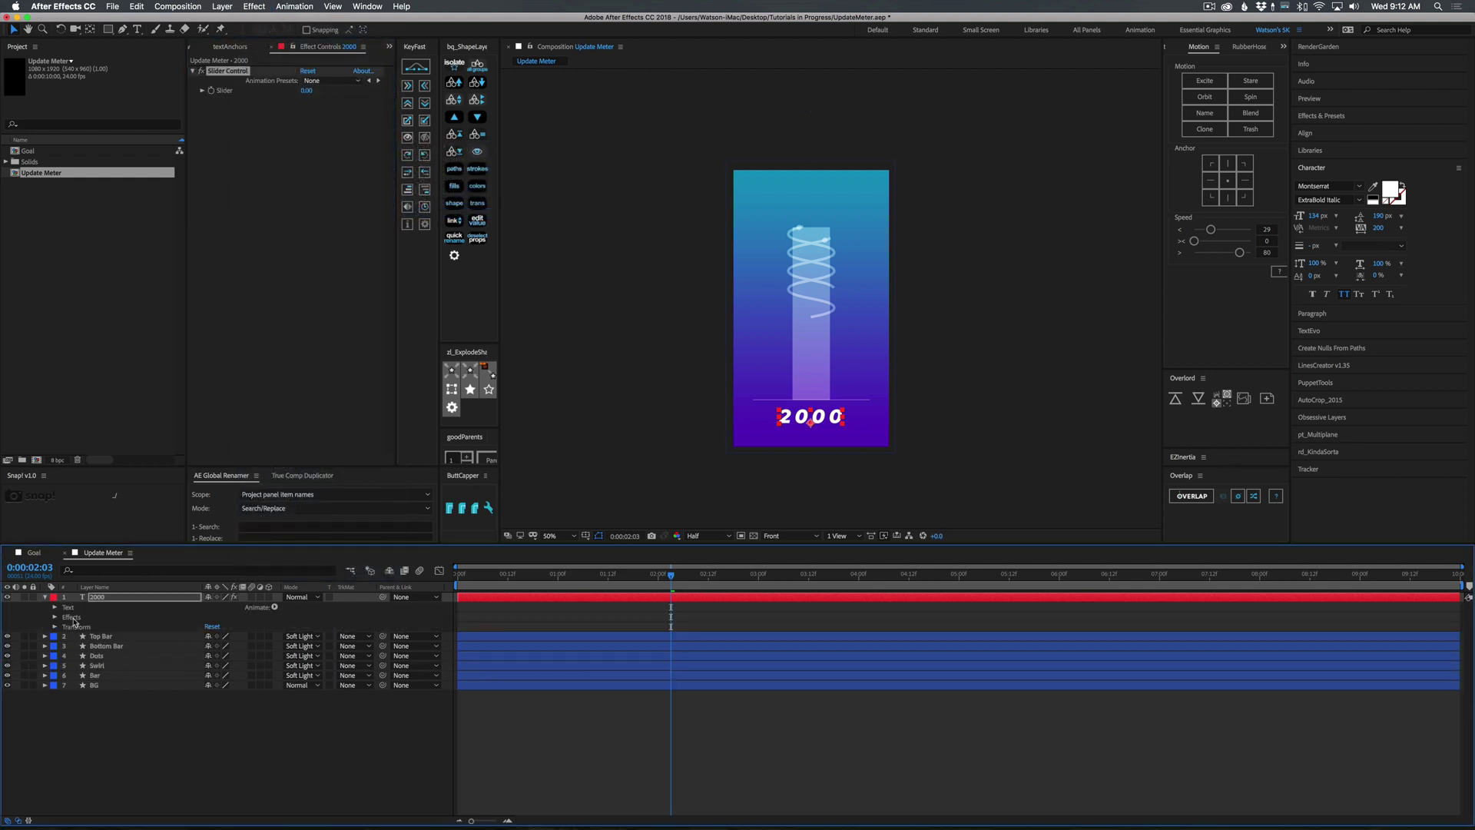
left_click(56, 608)
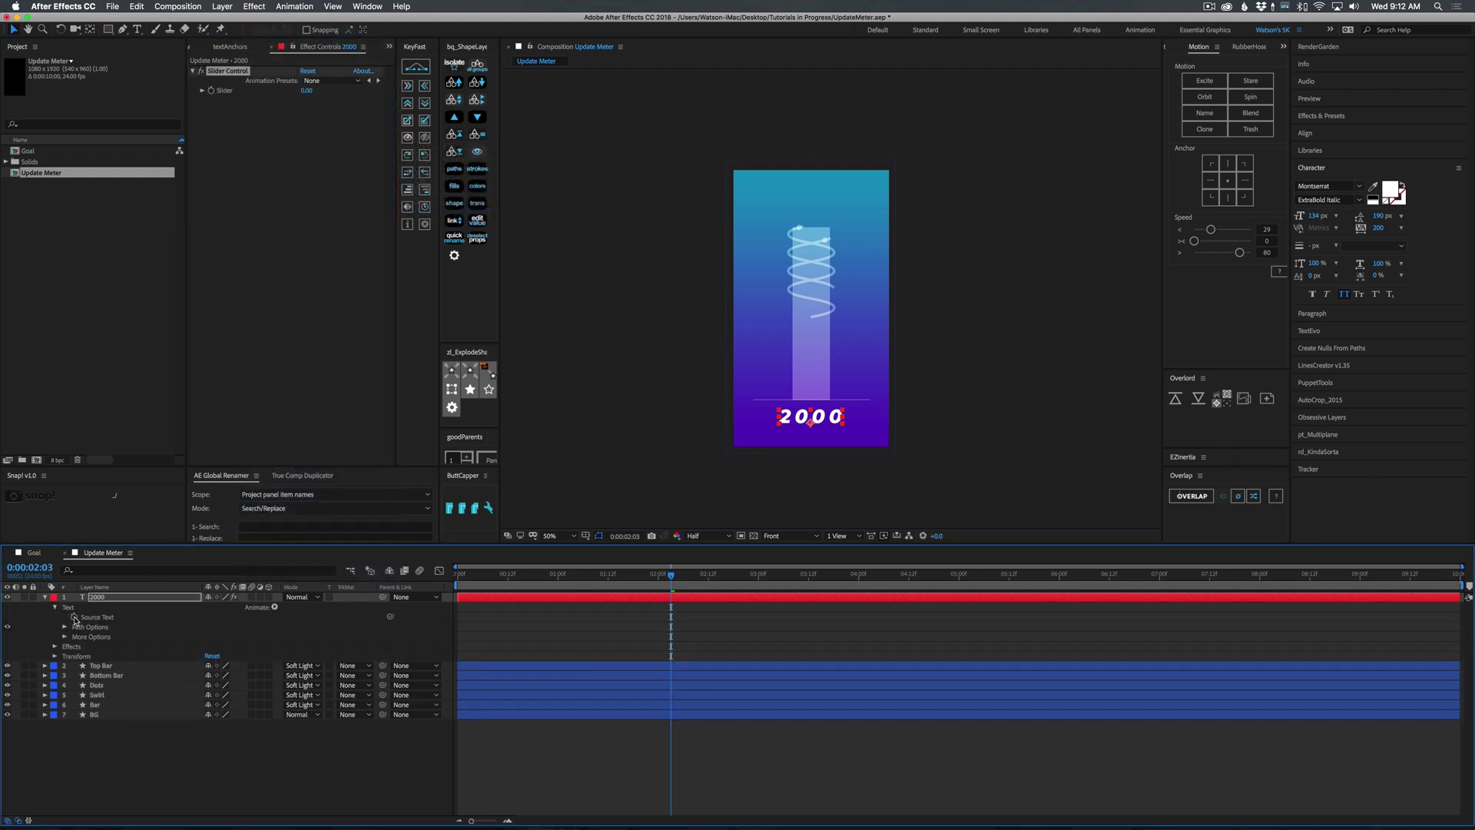
left_click(74, 617, "alt")
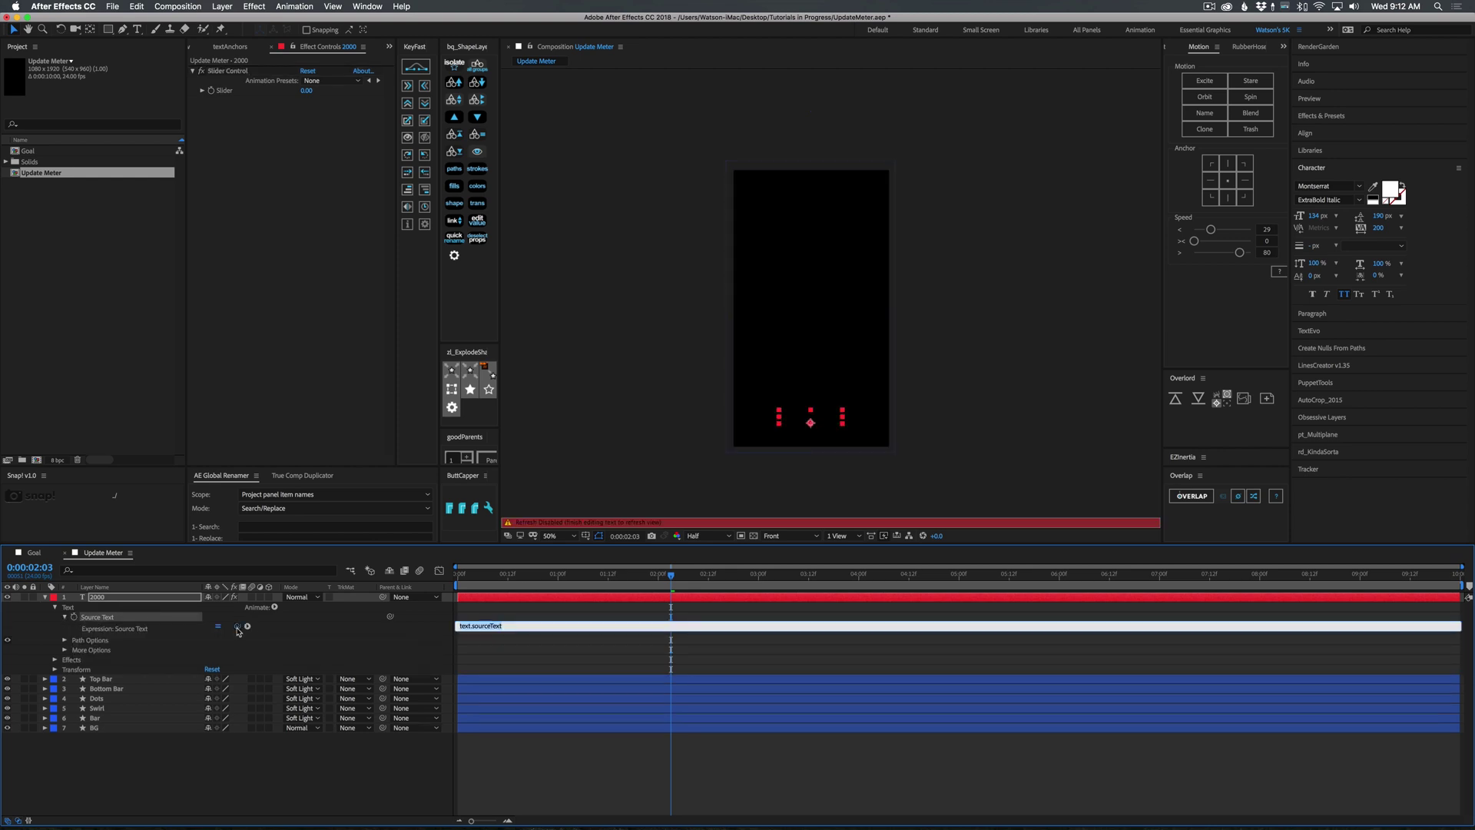
left_click_drag(237, 627, 229, 94)
left_click(591, 645)
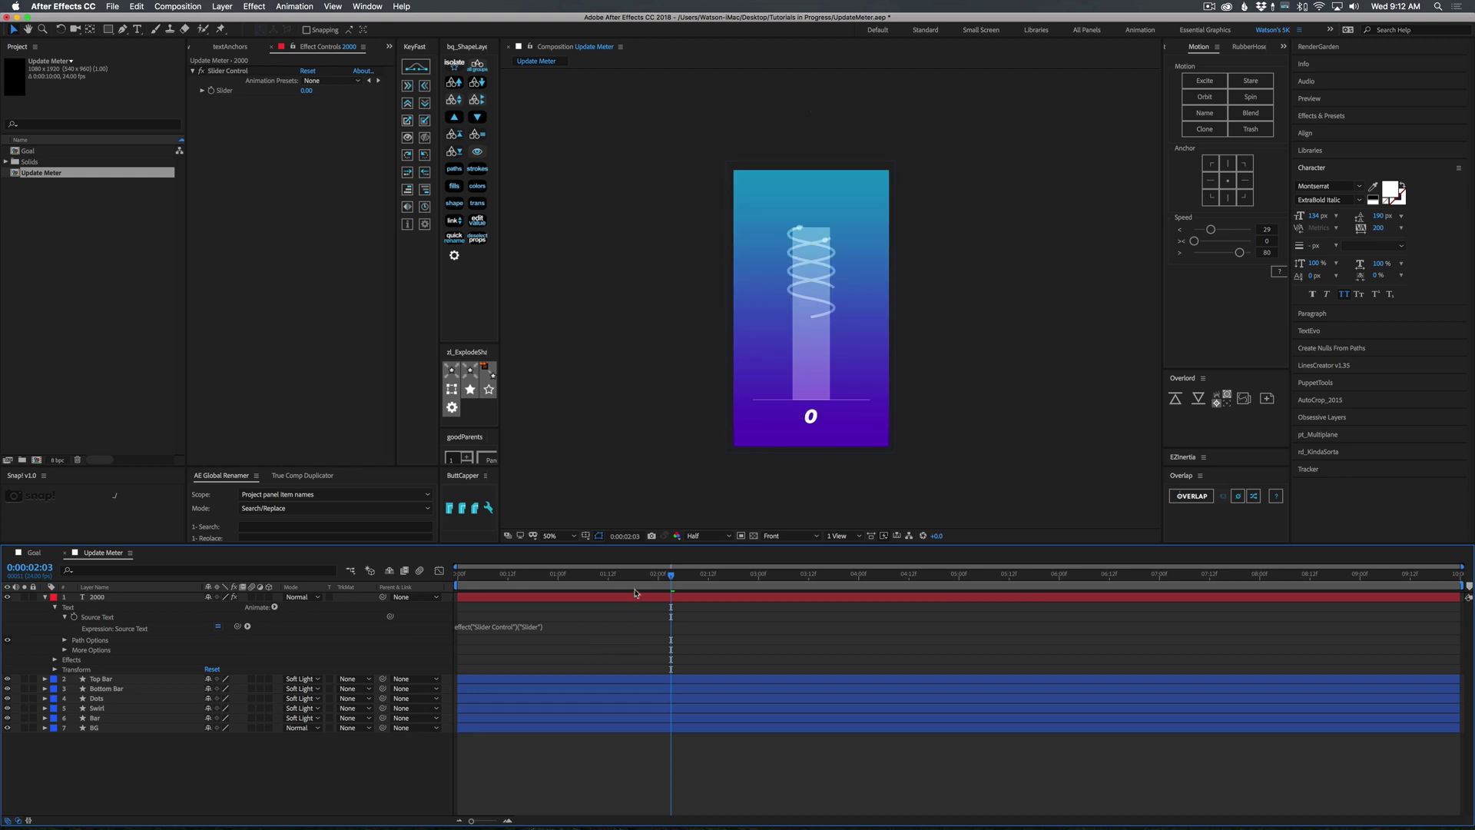
Step: Keyframe the Slider at 0 on 0:00:01:00 and at 3000 on 0:00:03:00
left_click_drag(639, 576, 559, 588)
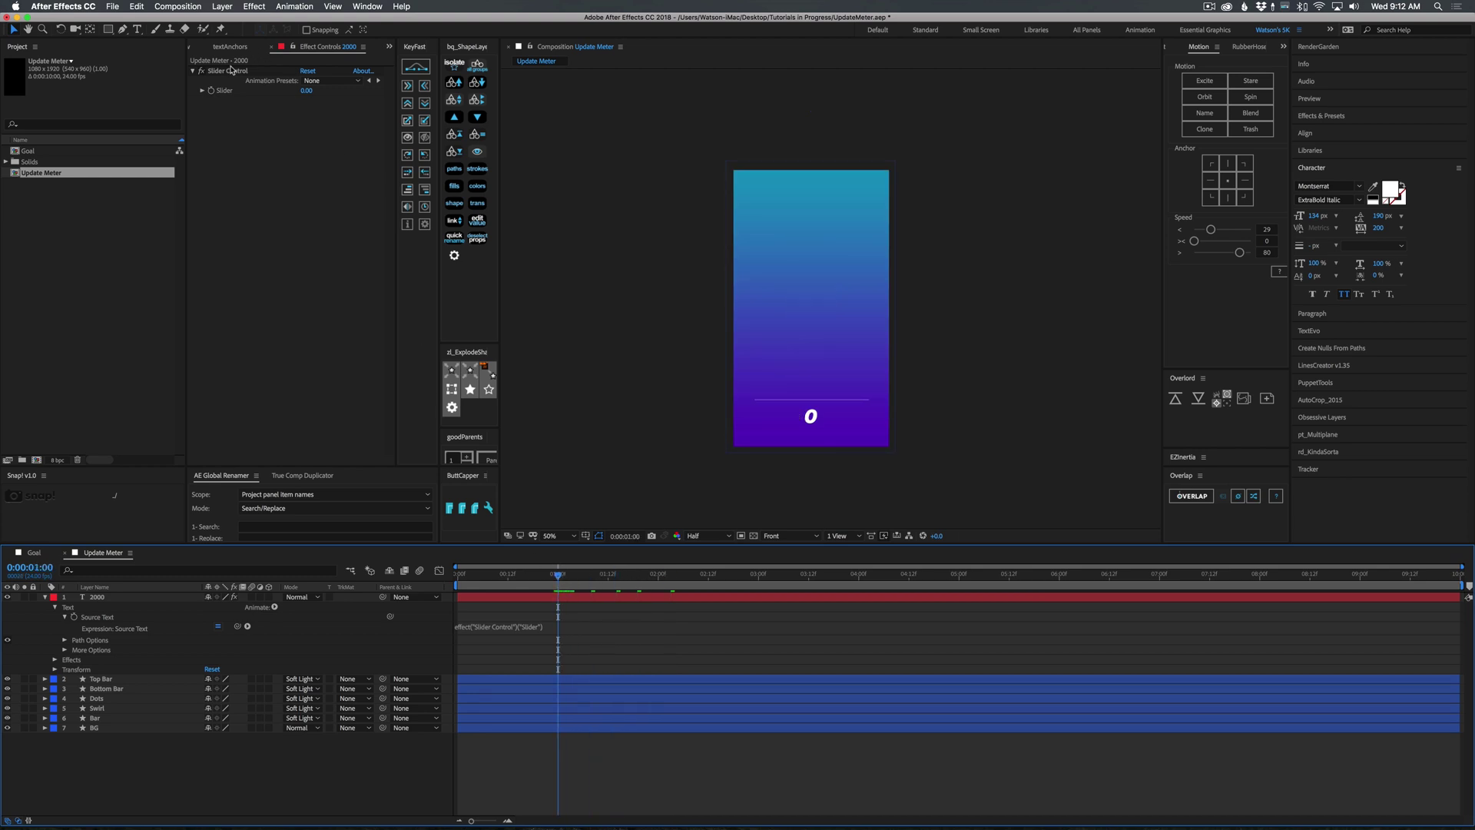
left_click(212, 93)
key("space")
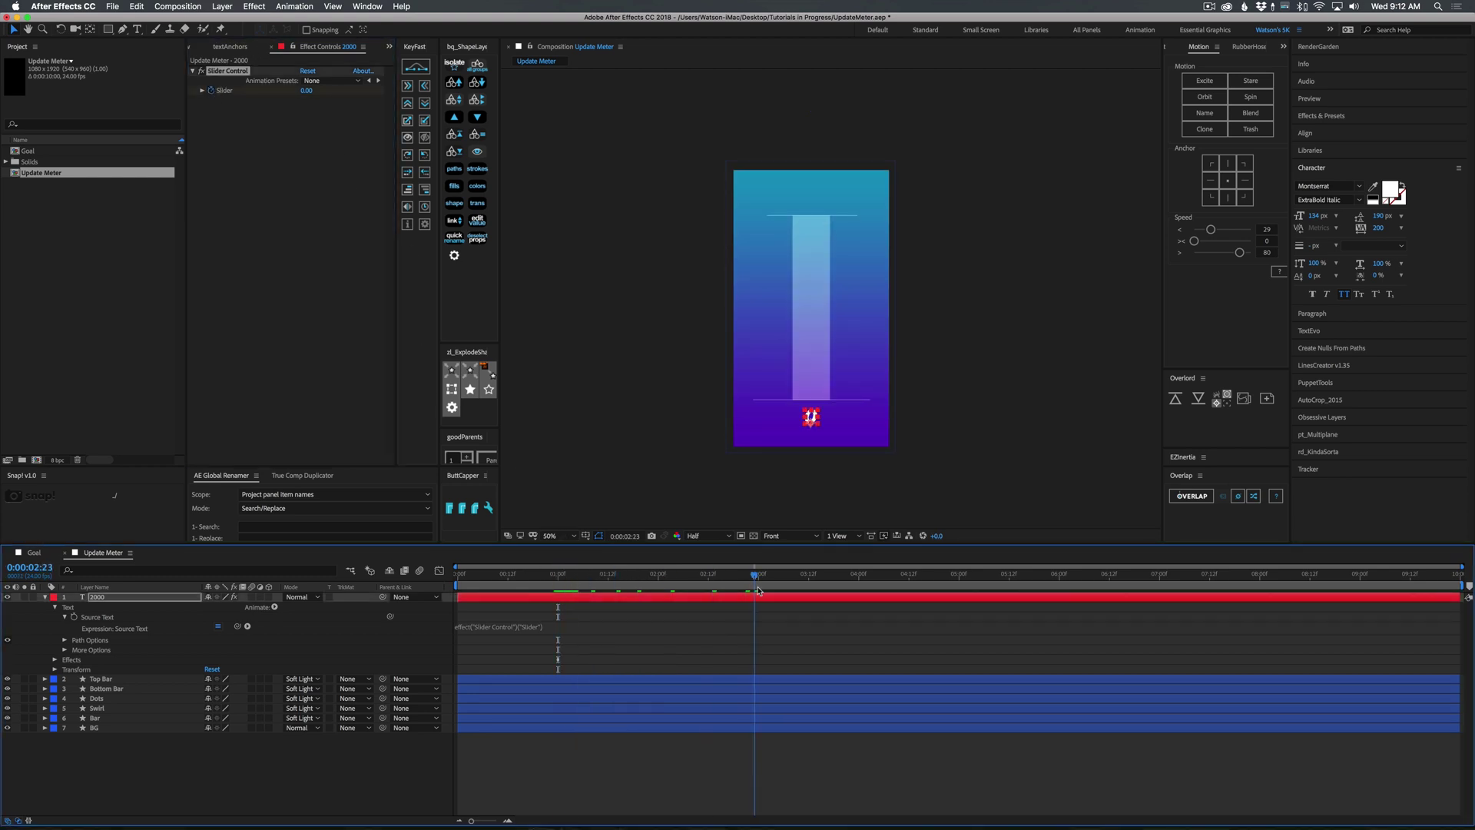
left_click(307, 91)
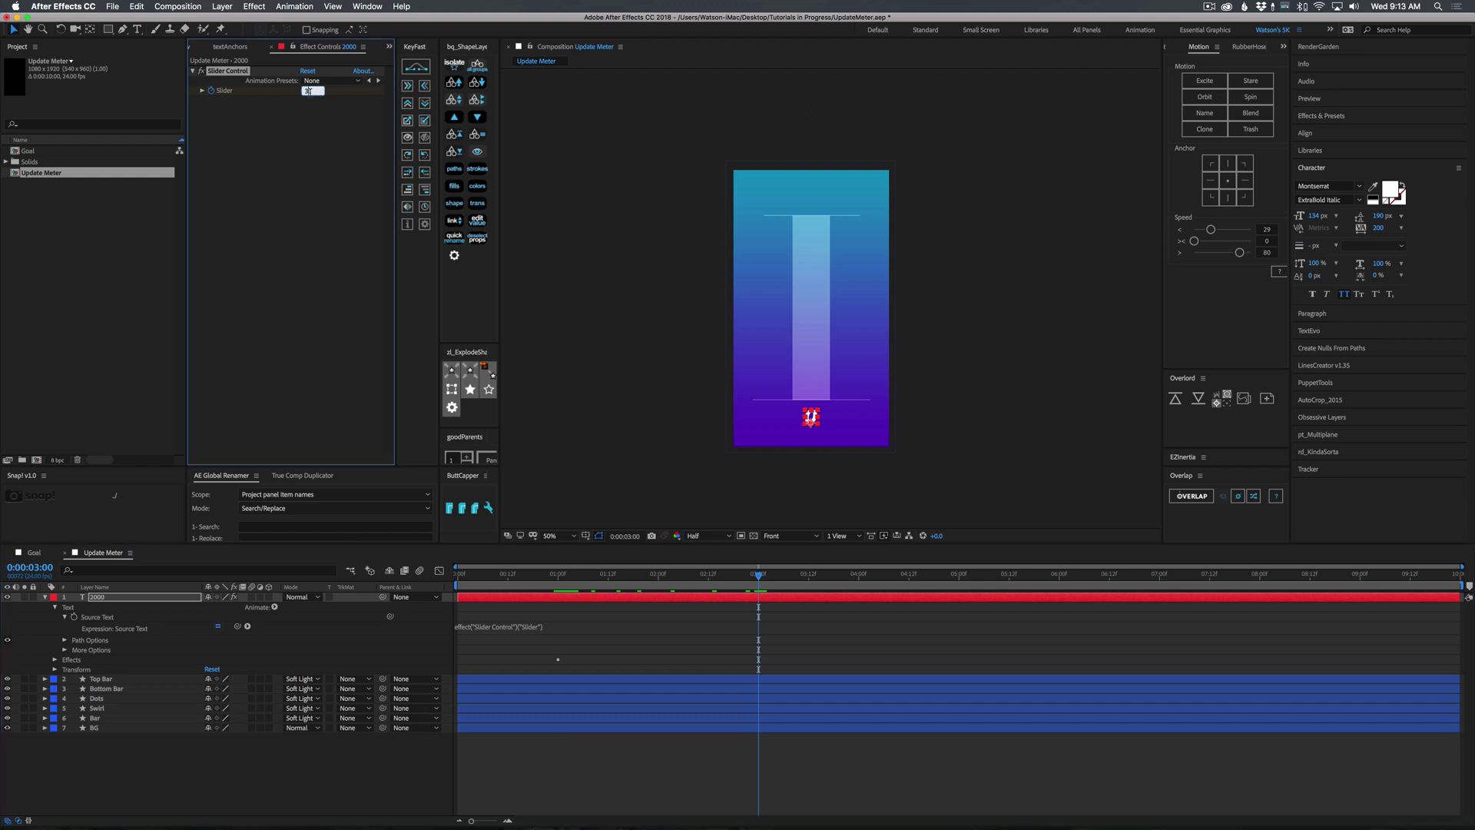
key("Return")
left_click(664, 663)
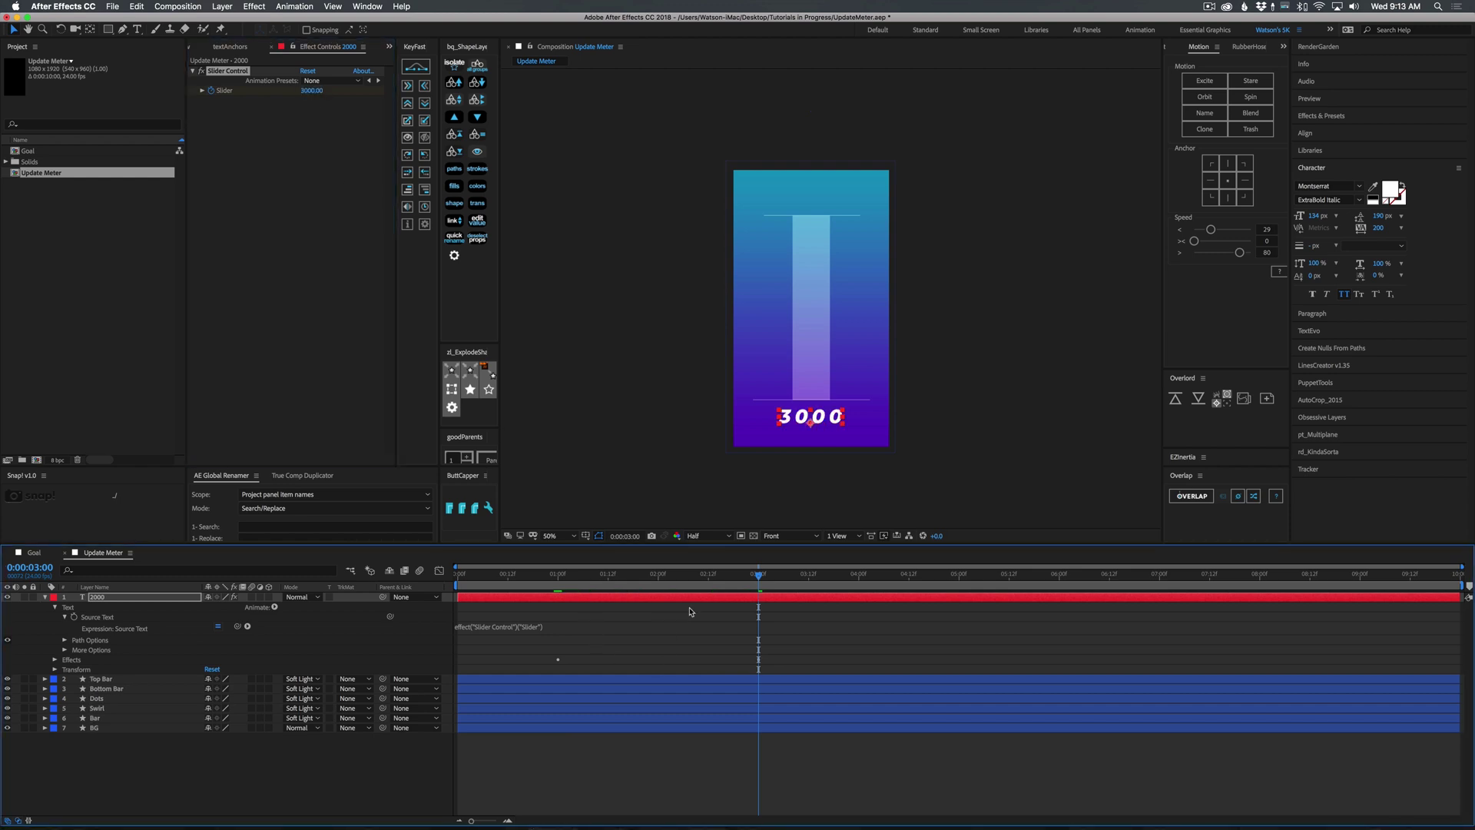
Step: Play back the number's count-up from 0:00:01:00 and return to that frame
left_click_drag(738, 575, 557, 576)
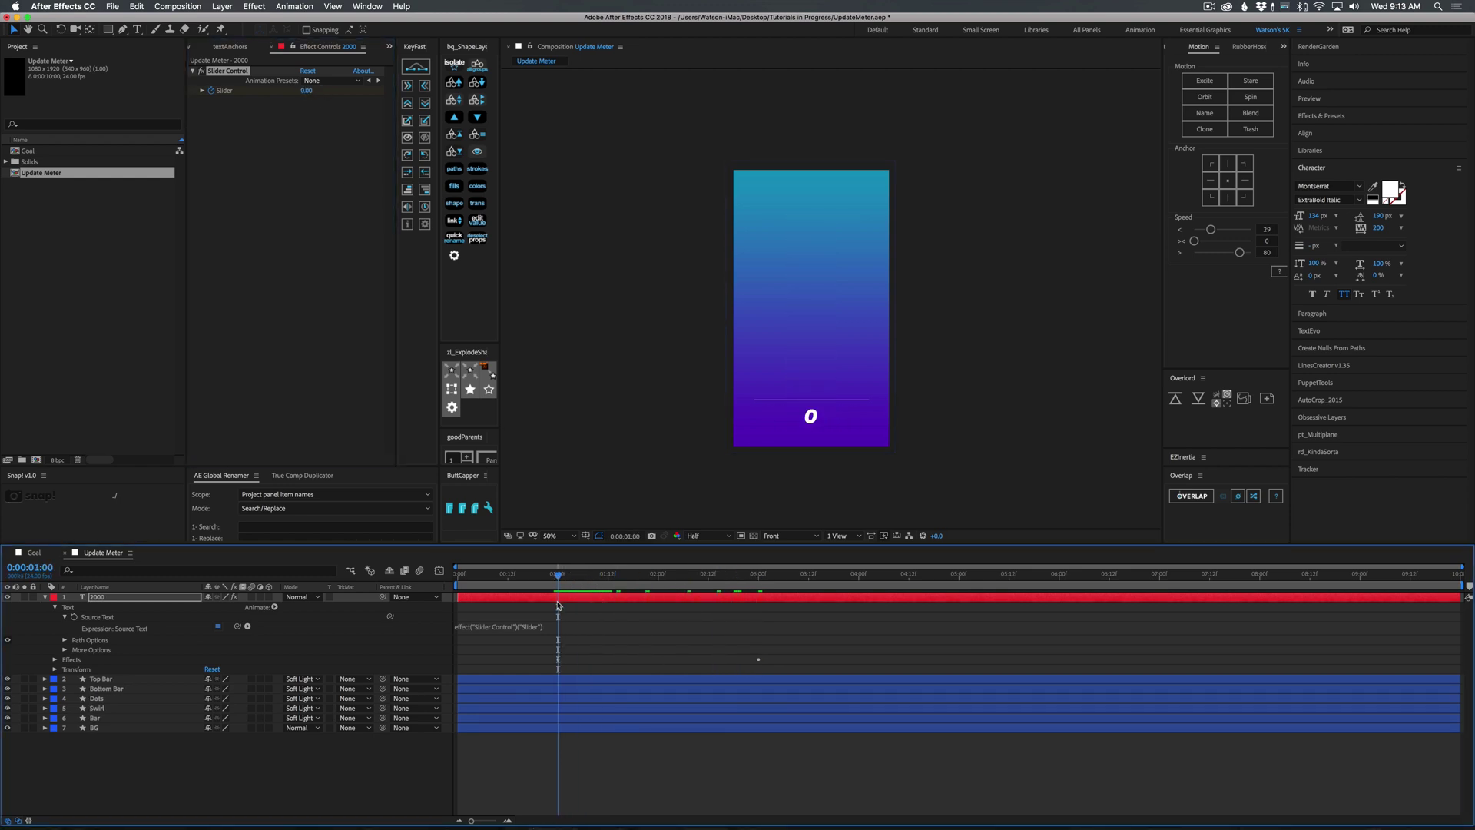
key("space")
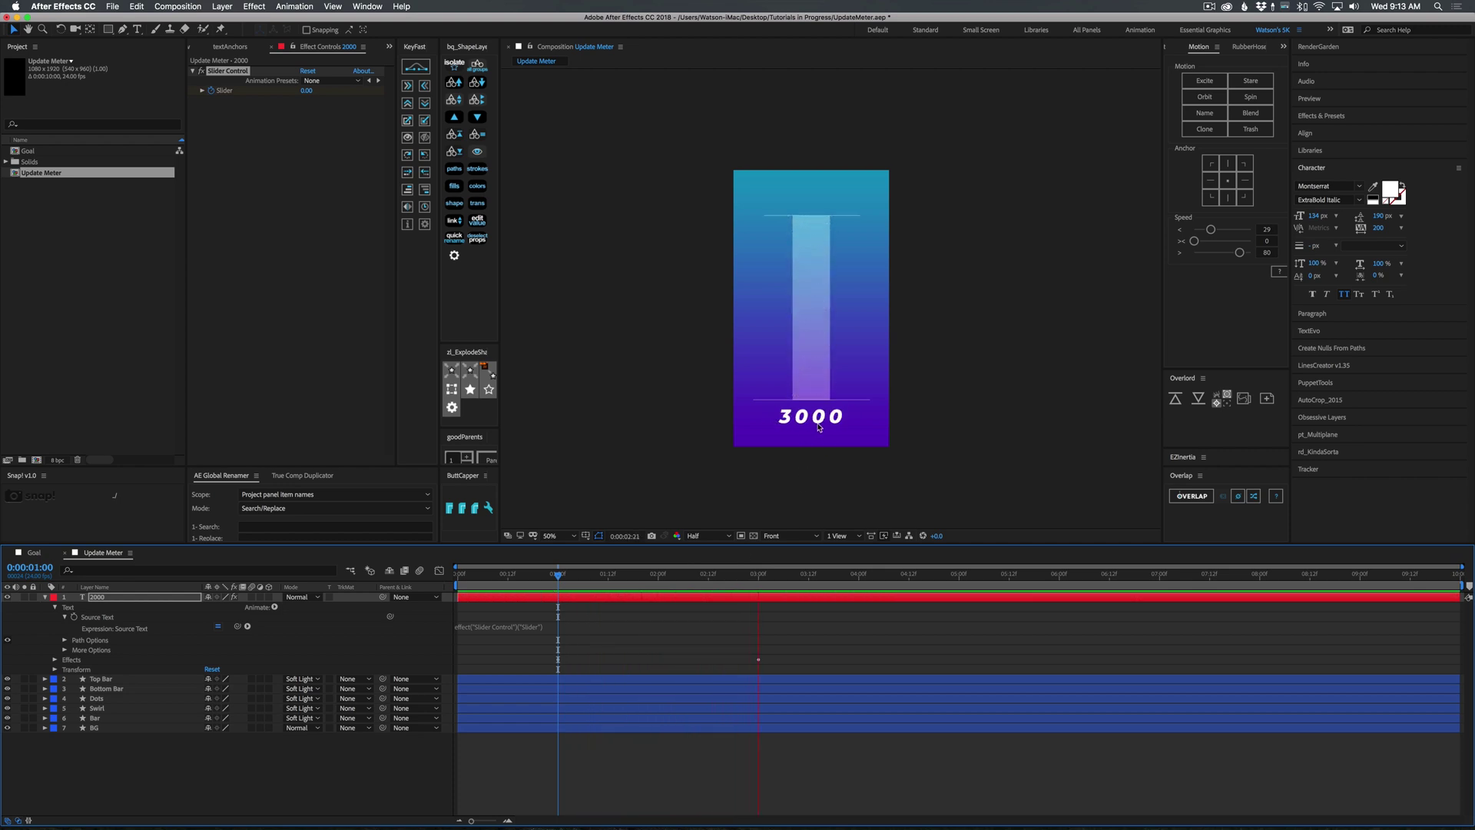
left_click_drag(758, 580, 559, 599)
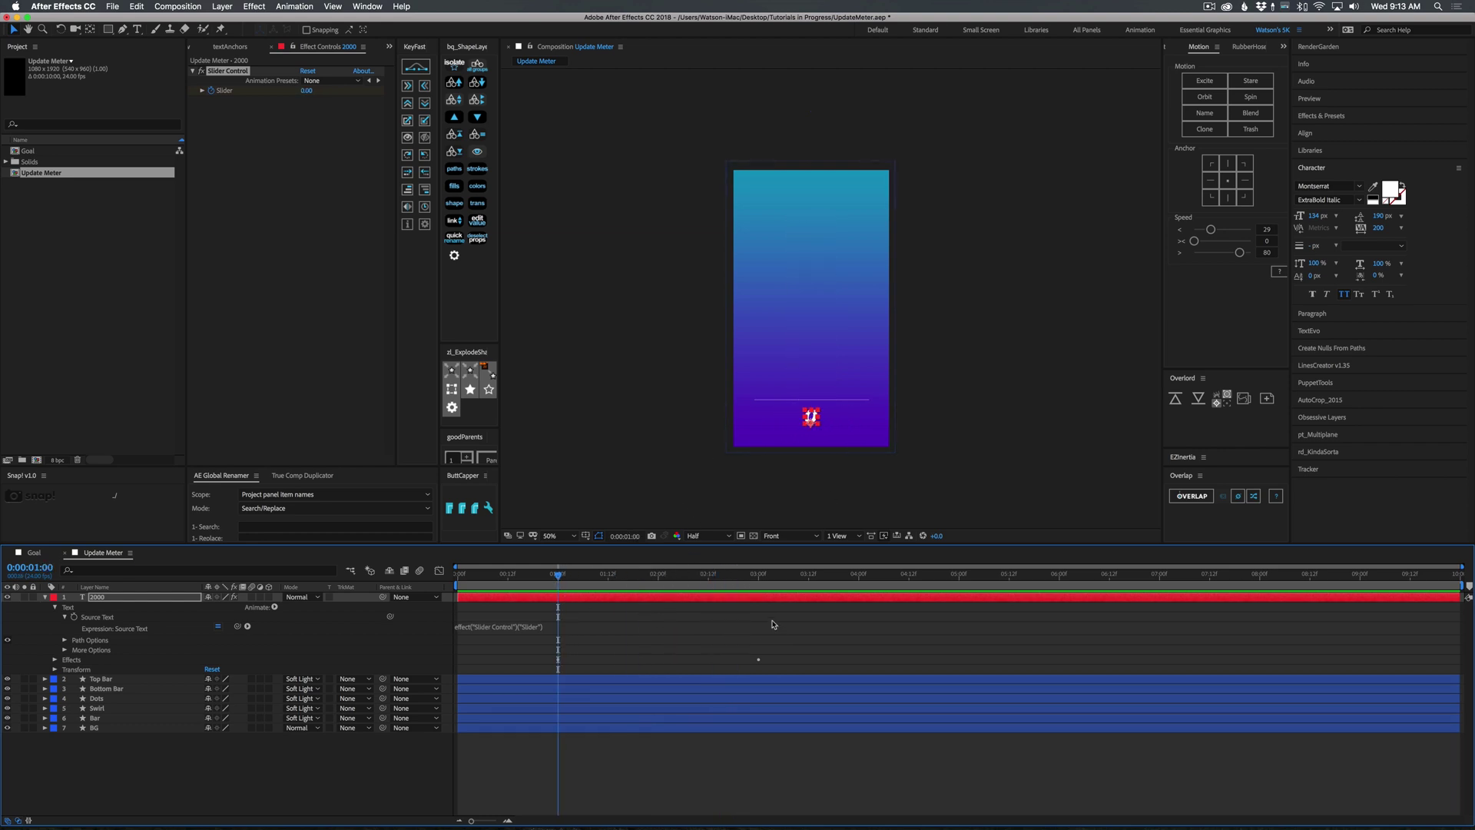
Step: Reveal the 2000 layer's Slider keyframes, ease both of them, and preview the count
key("u")
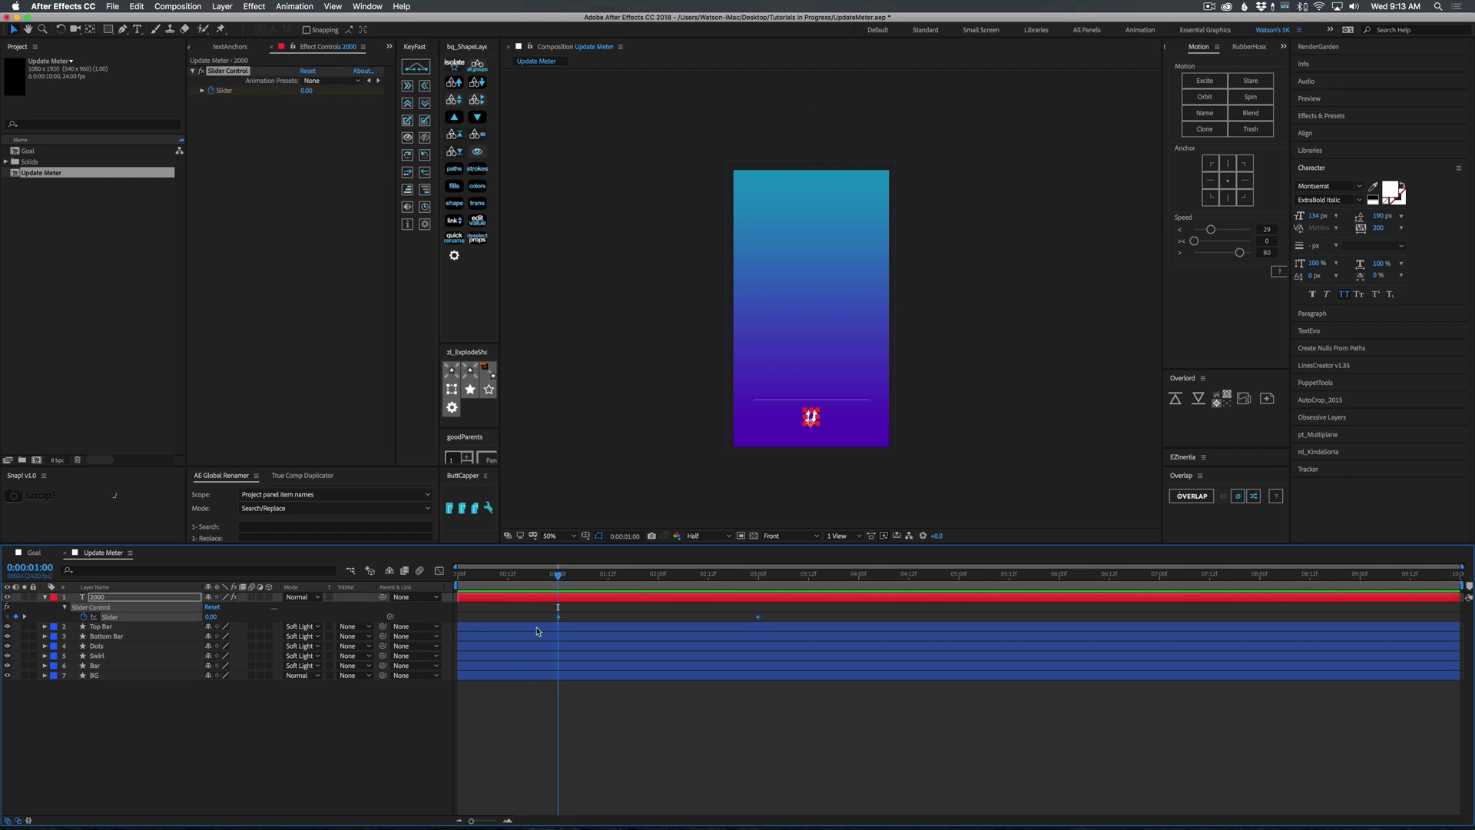
key("space")
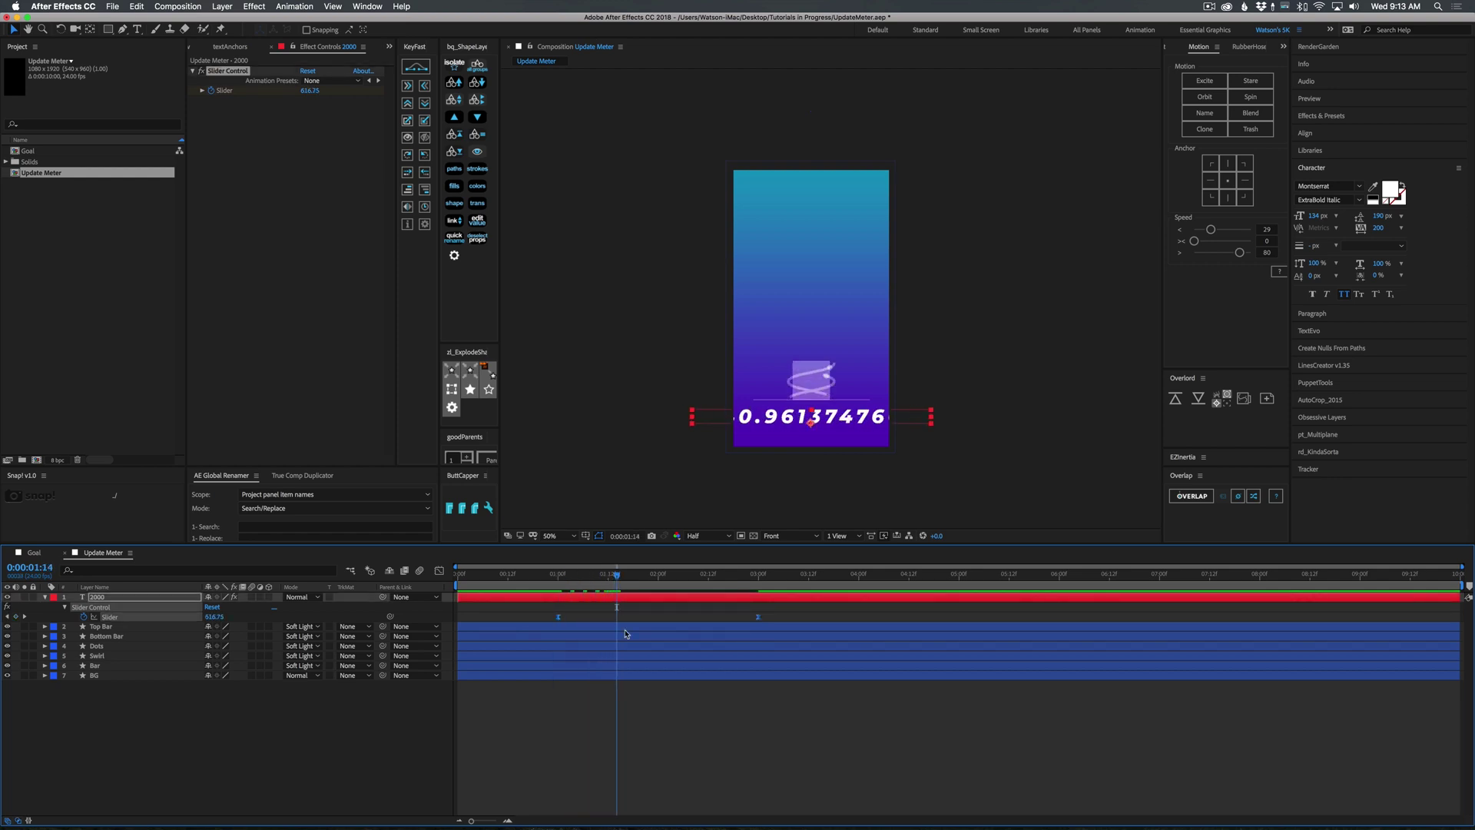
key("space")
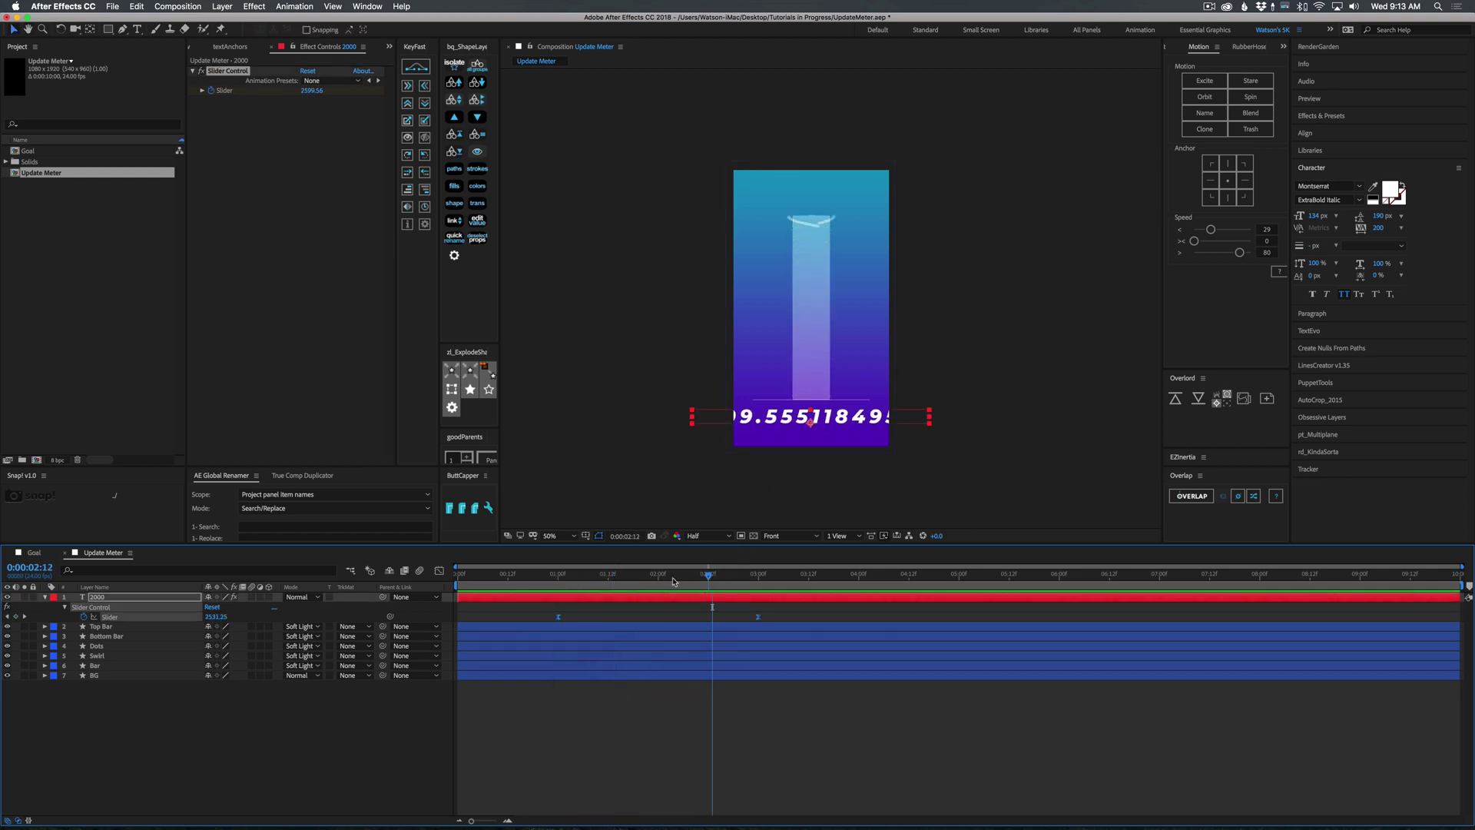
Step: Add a Math.round(value) expression from the JavaScript Math functions to the 2000 layer's Slider
left_click(634, 576)
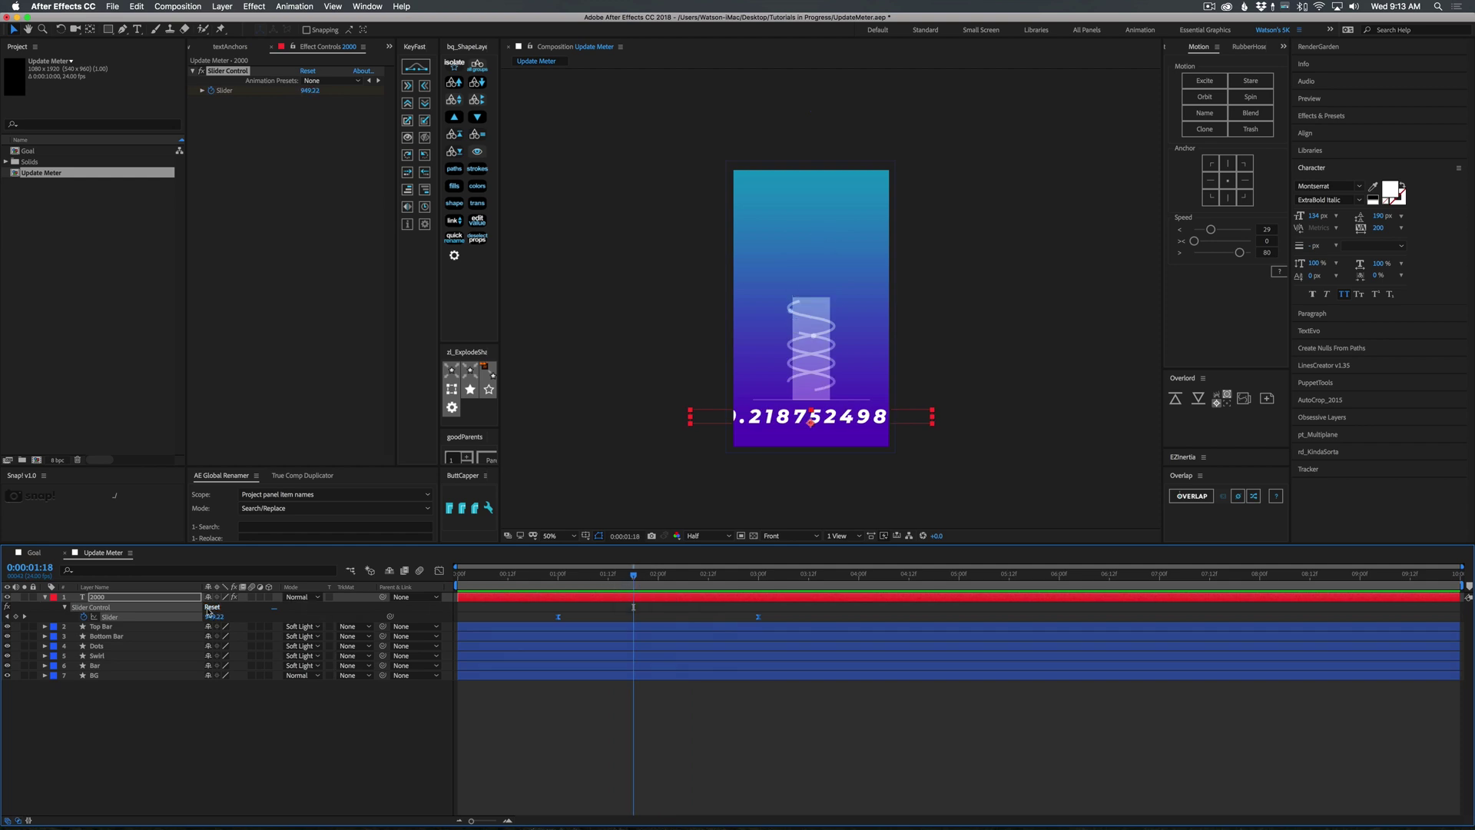
left_click_drag(634, 578, 616, 578)
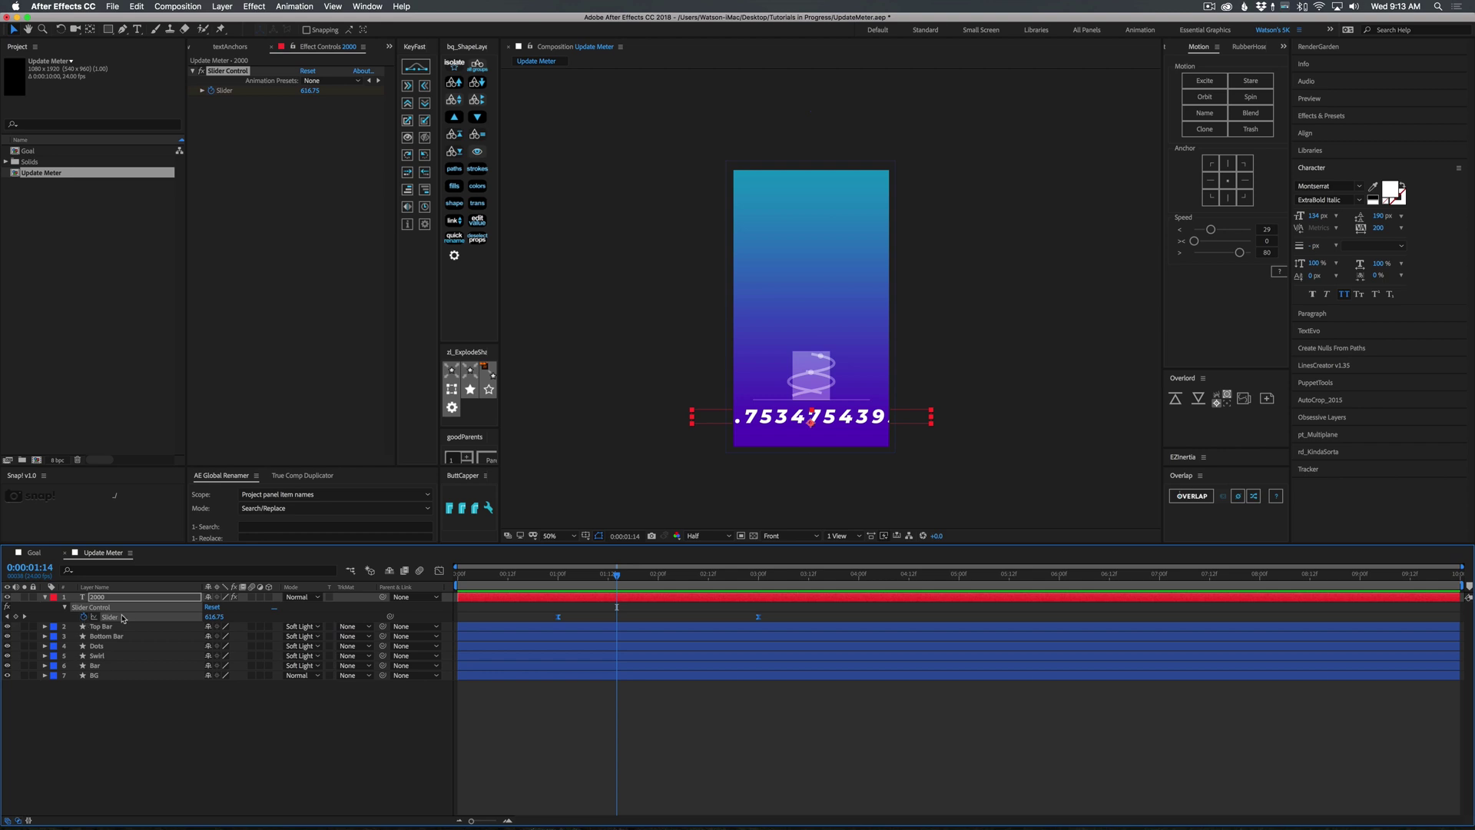
left_click(83, 617, "alt")
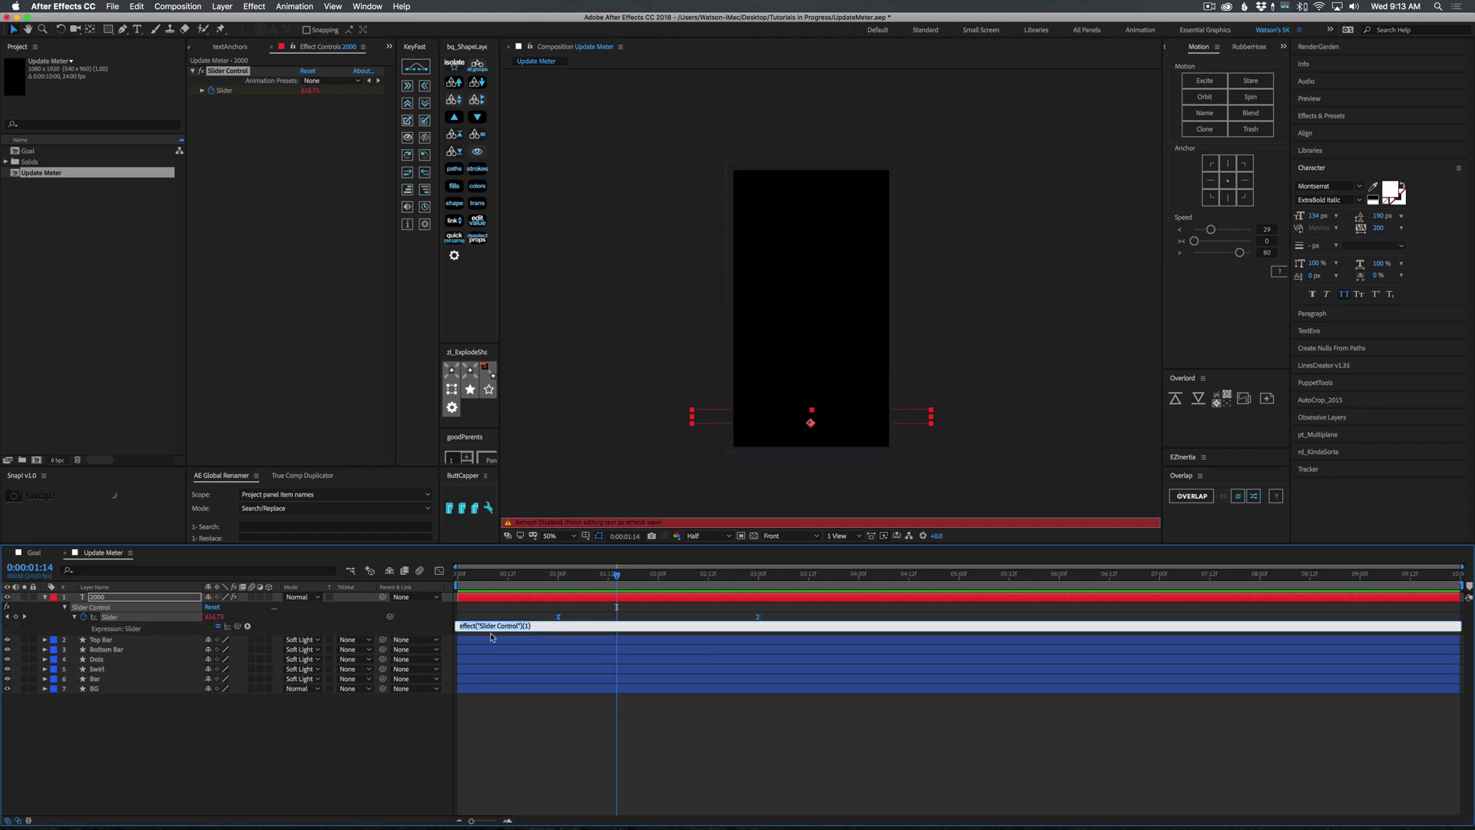
left_click(247, 627)
mouse_move(286, 692)
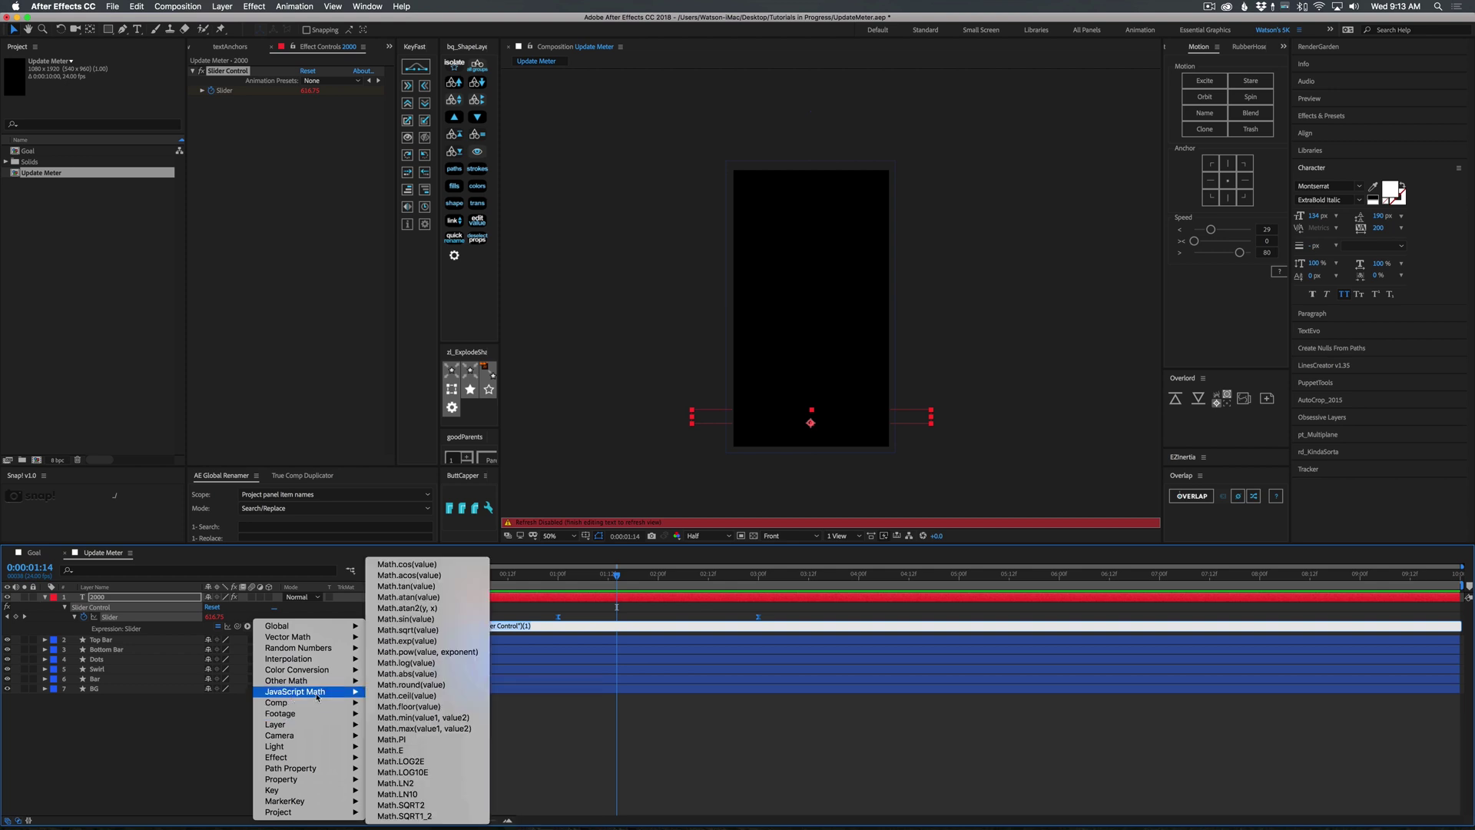
left_click(408, 684)
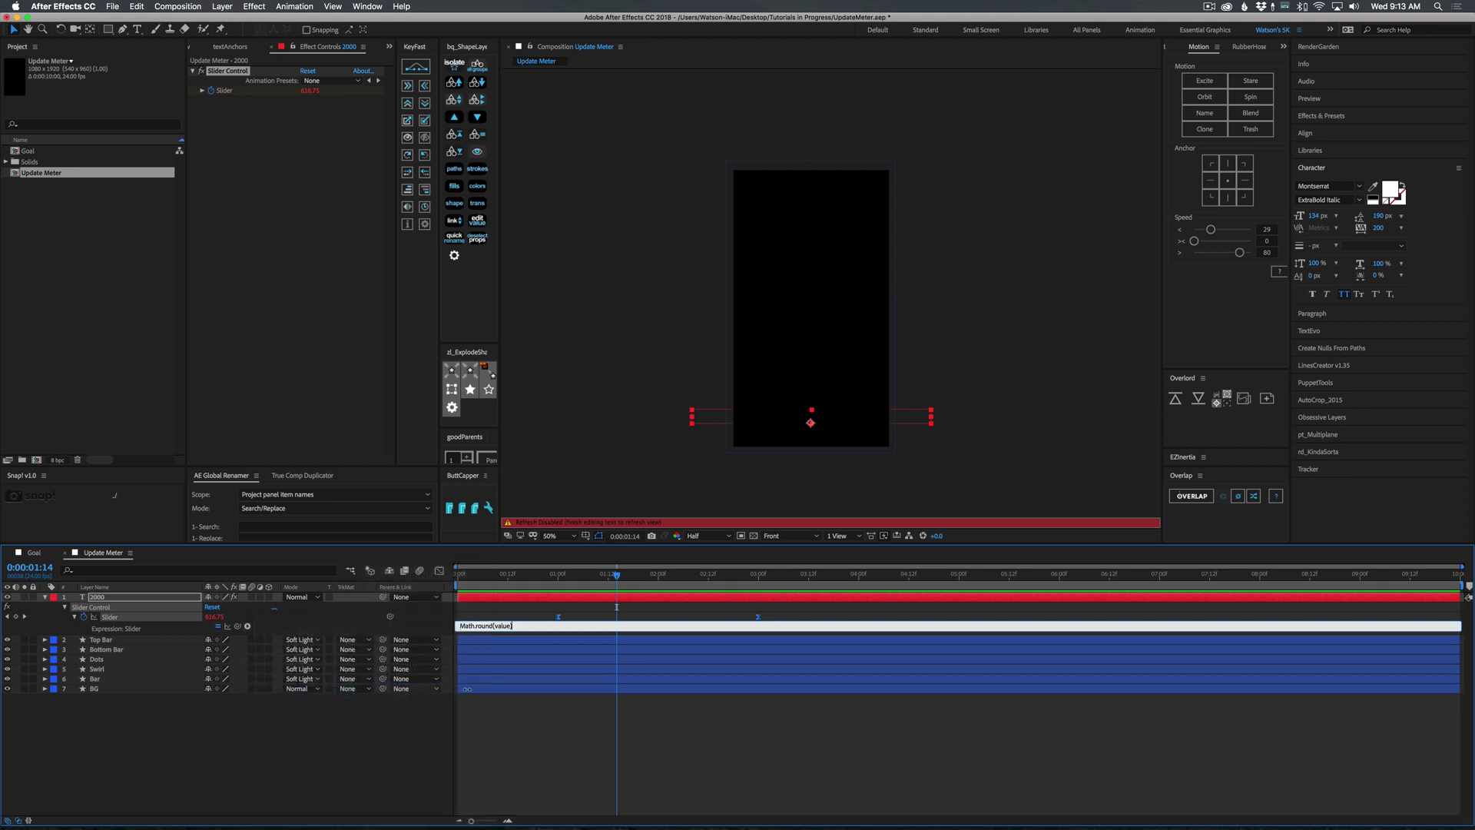
left_click(573, 747)
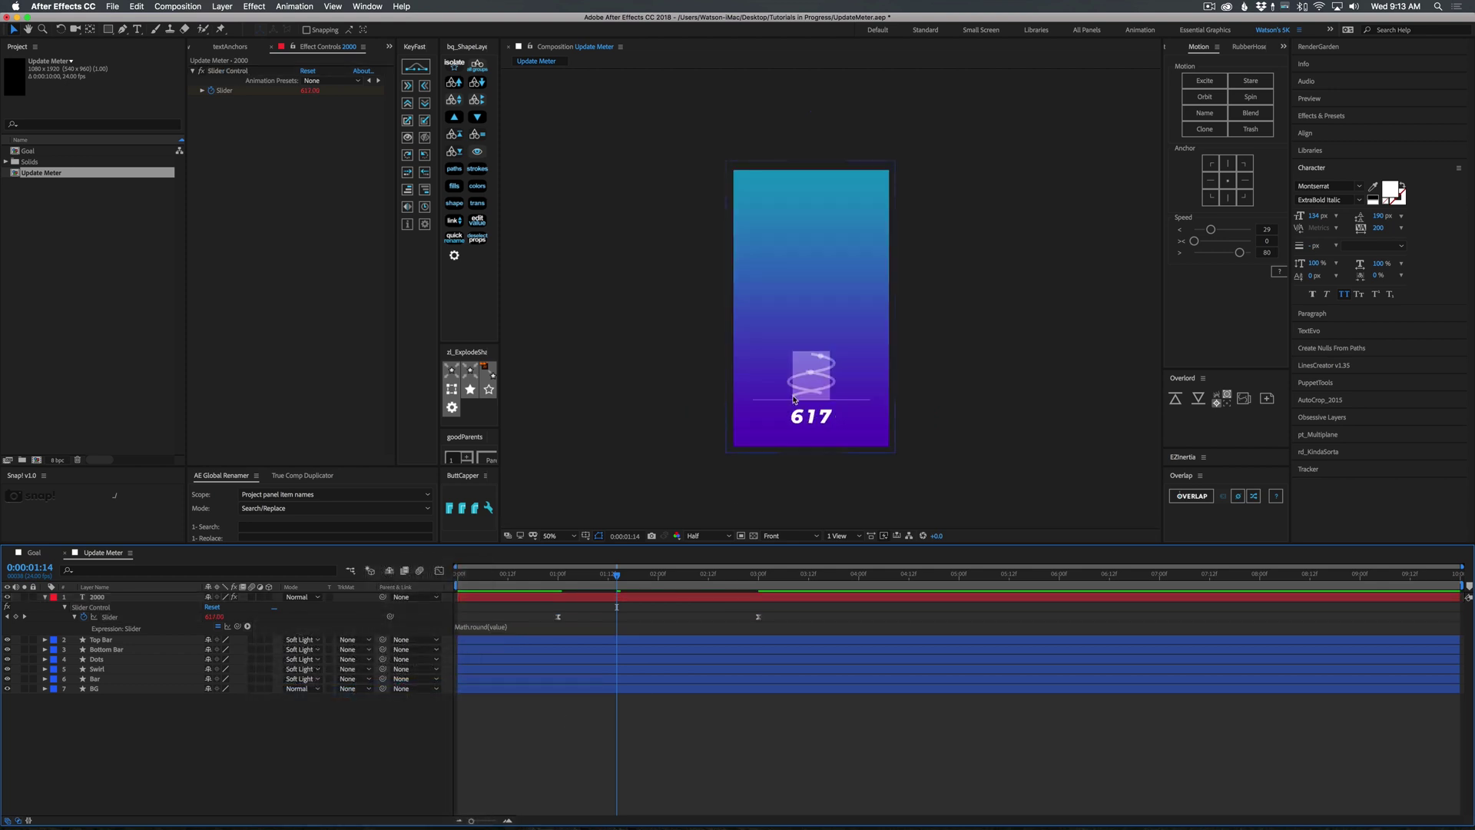
Step: Preview the rounded count-up from 0:00:00:21 and scrub back through it
left_click_drag(617, 576, 661, 580)
left_click(545, 578)
key("space")
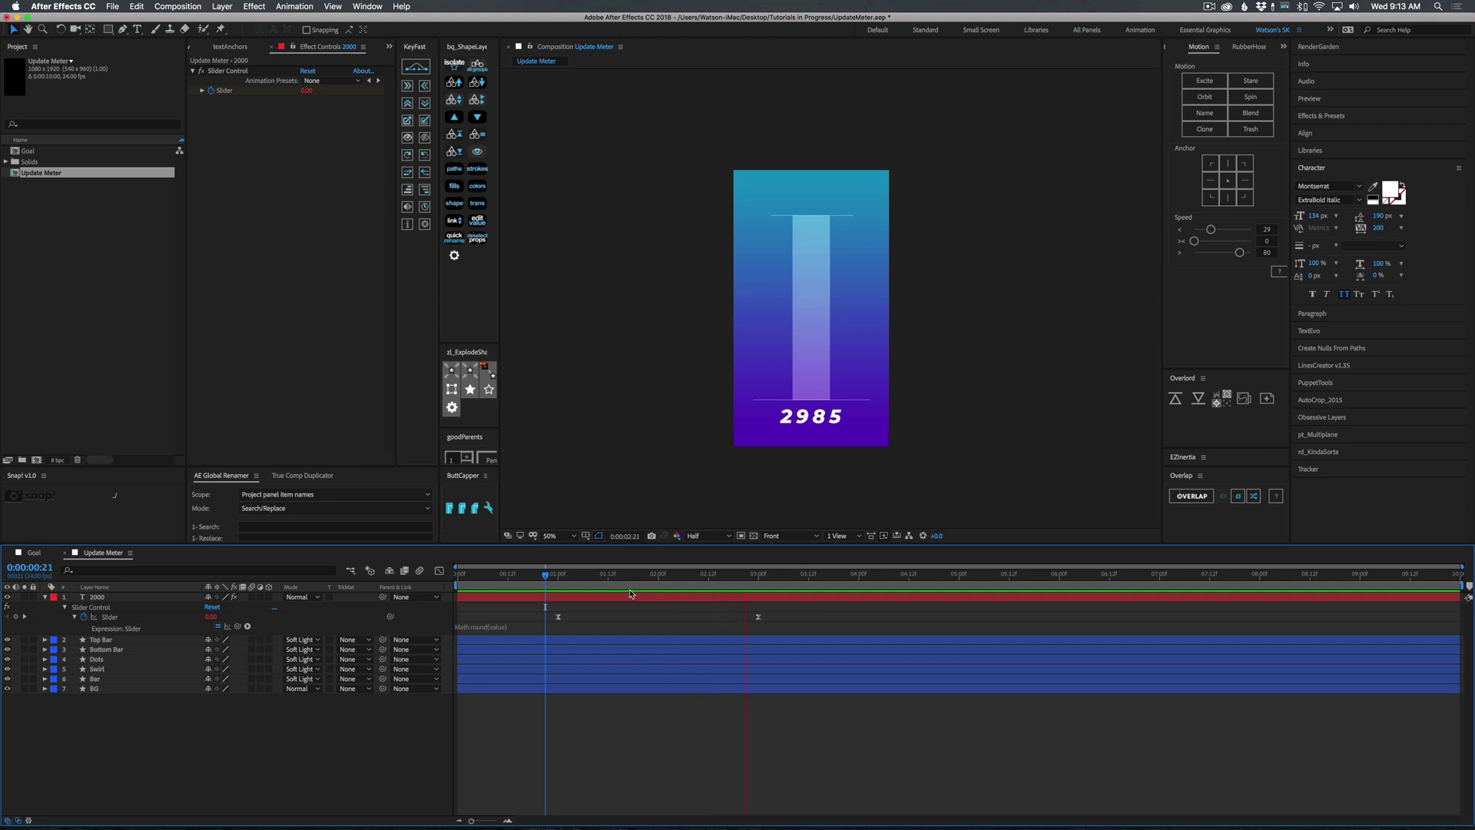
key("space")
left_click_drag(760, 579, 569, 578)
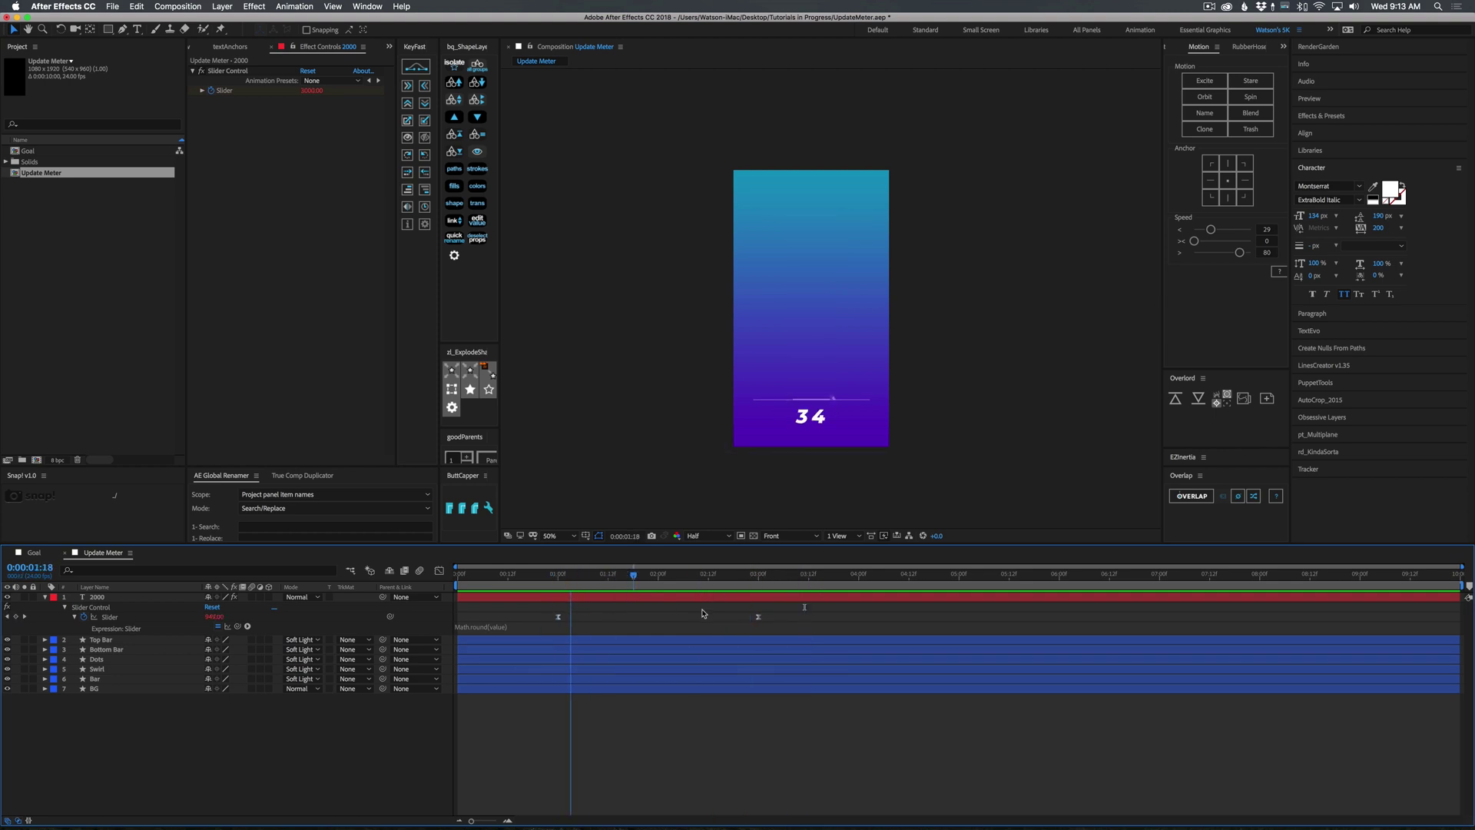
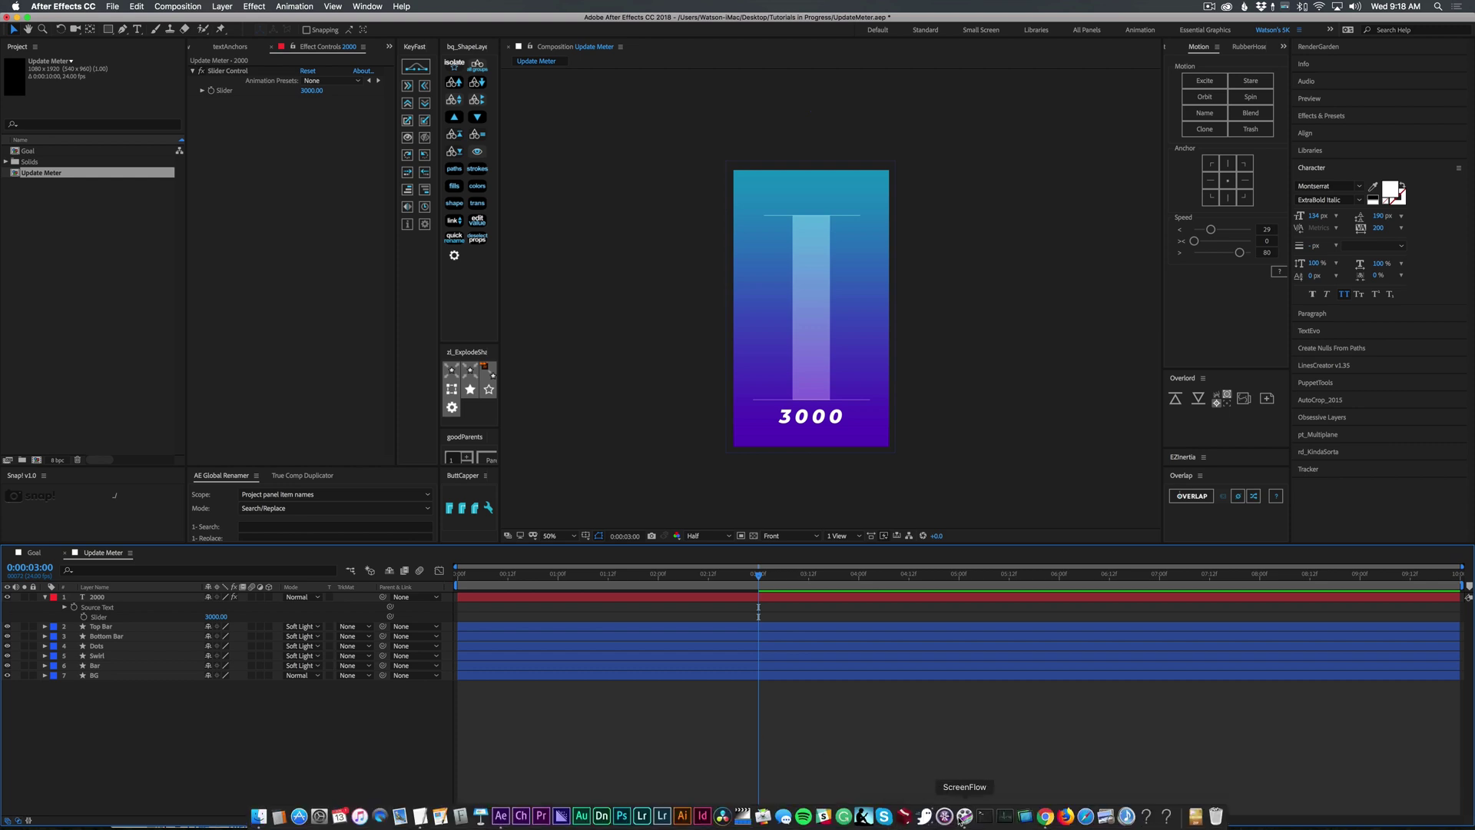
Step: Switch to Chrome and review the Universal Counter and Currency Formatter design notes and code on the MotionScript page
left_click(1025, 816)
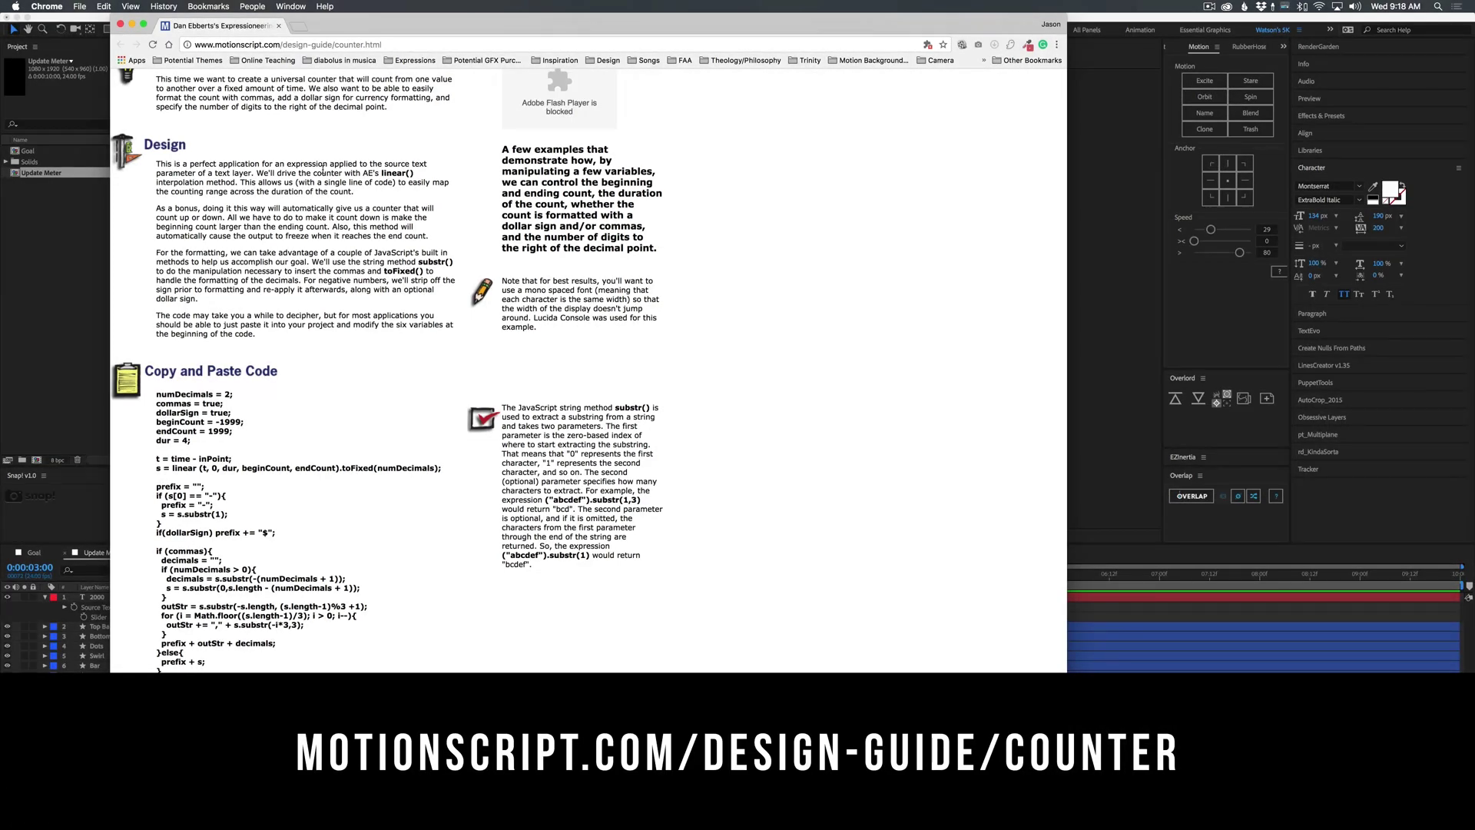
scroll(302, 175, "down", 1)
scroll(360, 238, "up", 5)
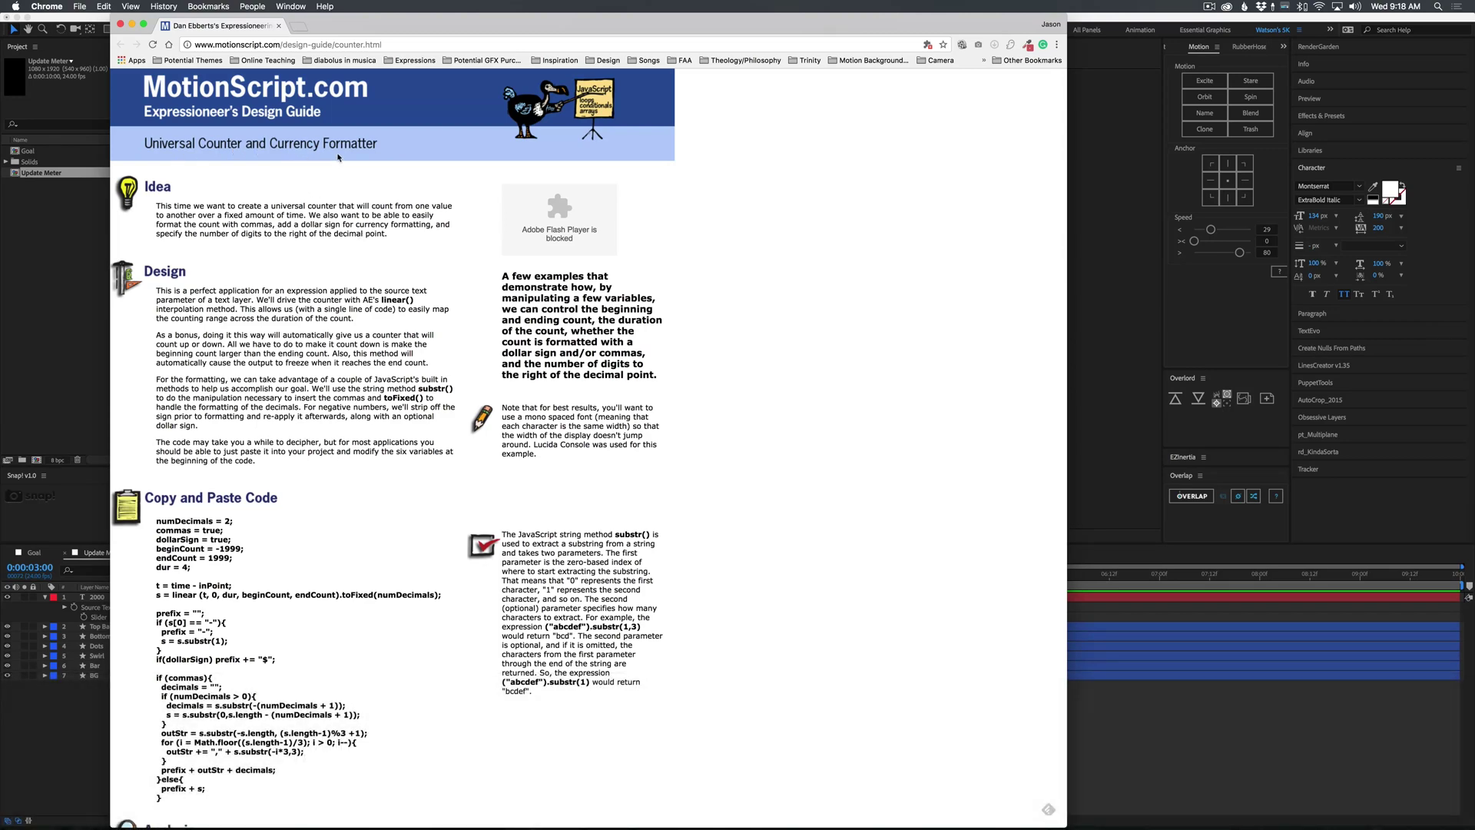
scroll(338, 157, "down", 5)
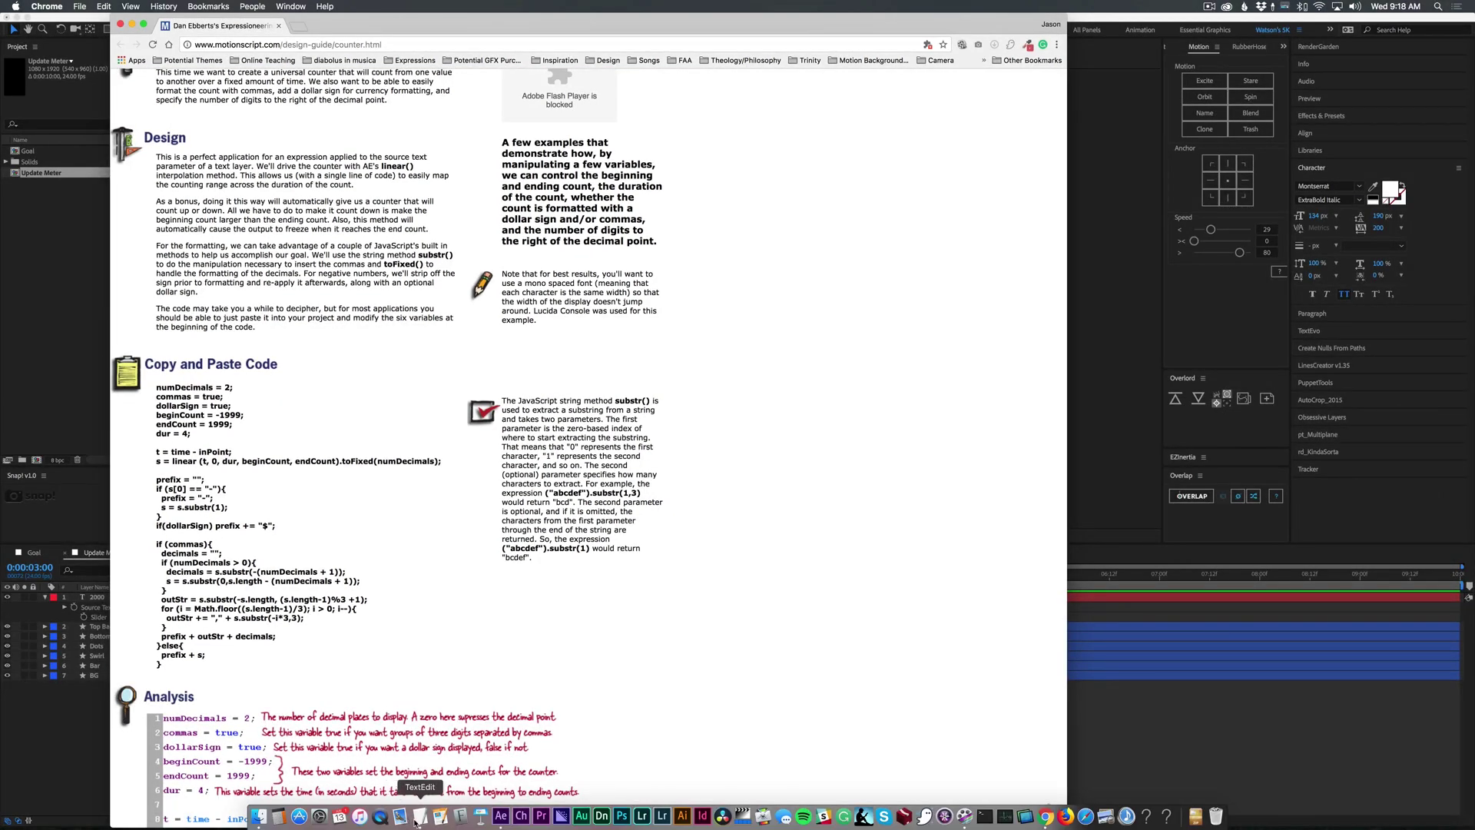
Step: Switch to TextEdit and copy the entire expression in Numbers with Dollars and Commas.rtf
left_click(419, 816)
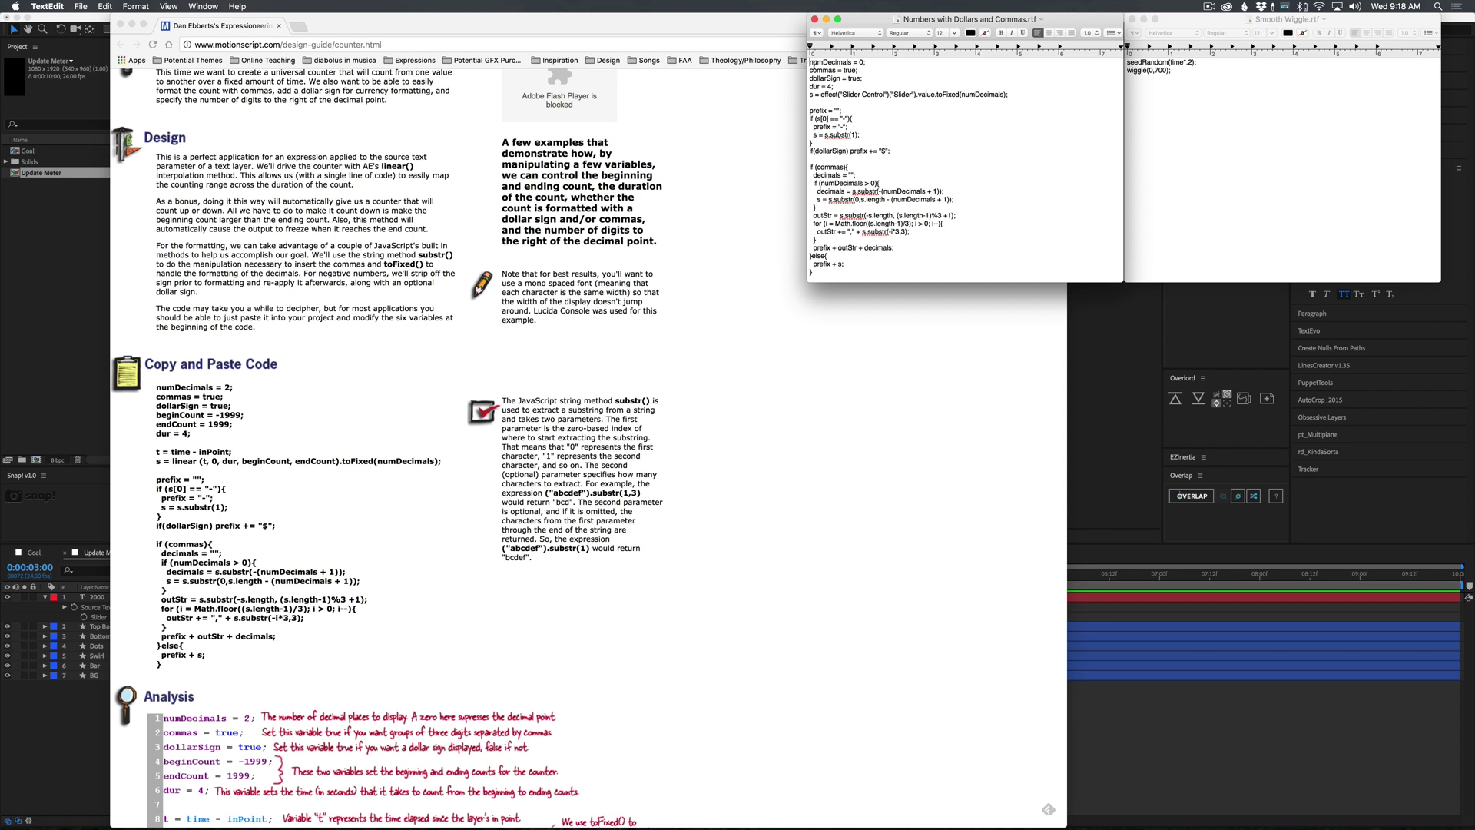
left_click_drag(808, 61, 873, 264)
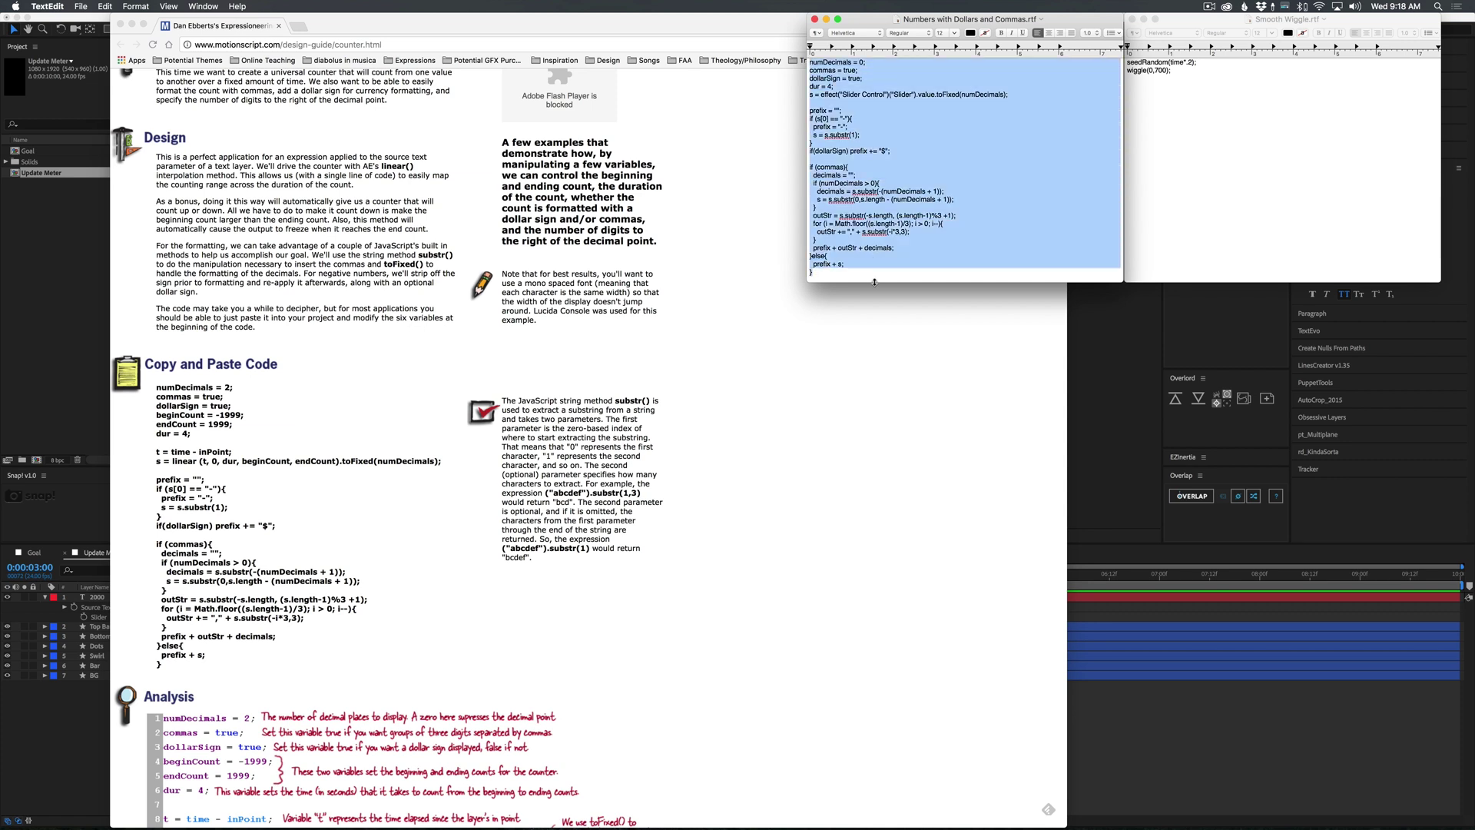
left_click(200, 468)
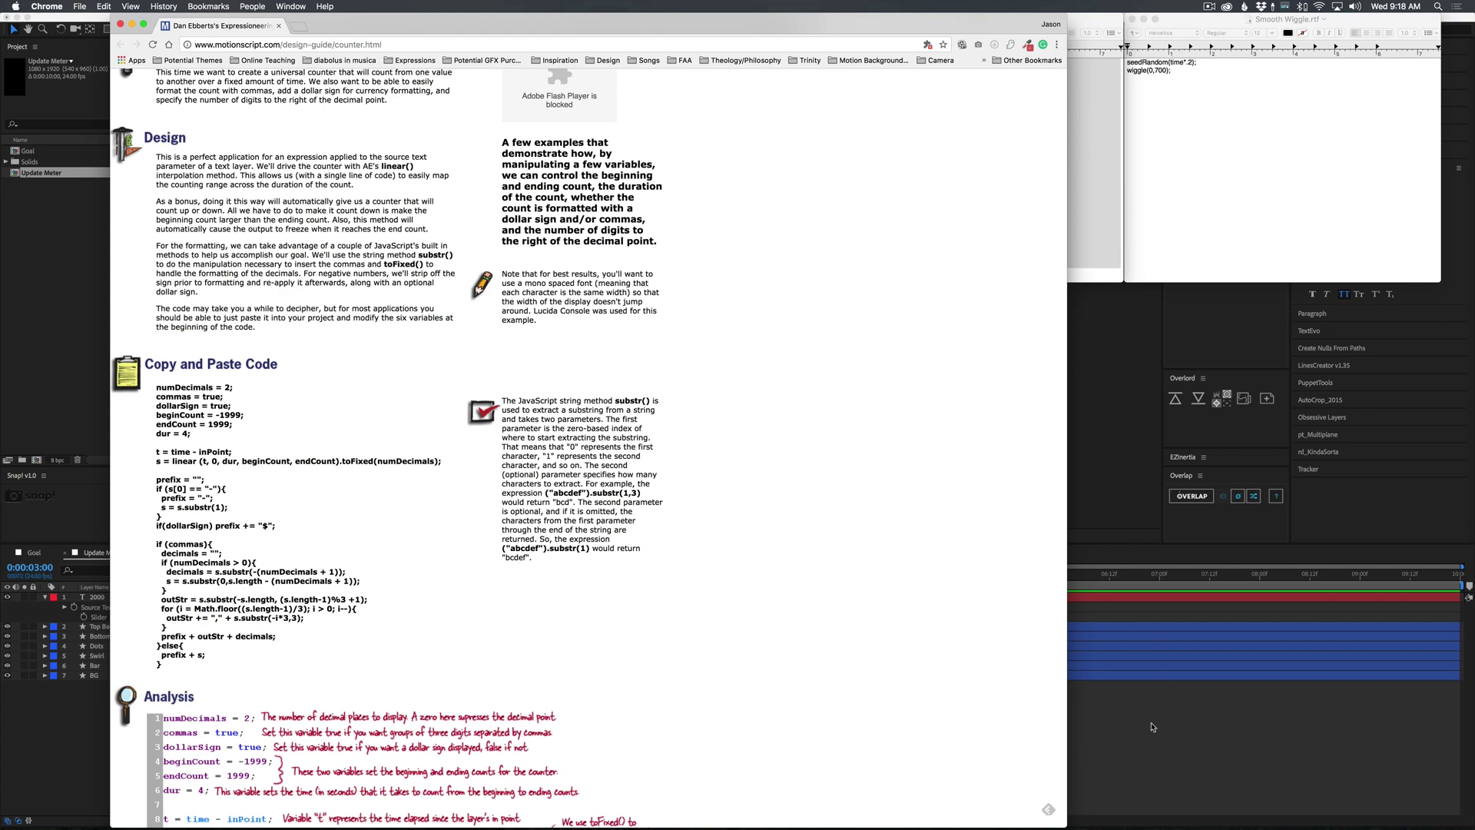
Step: Switch to After Effects and replace the 2000 layer's Source Text expression with the copied dollars-and-commas code
left_click(1157, 639)
left_click_drag(547, 579, 508, 579)
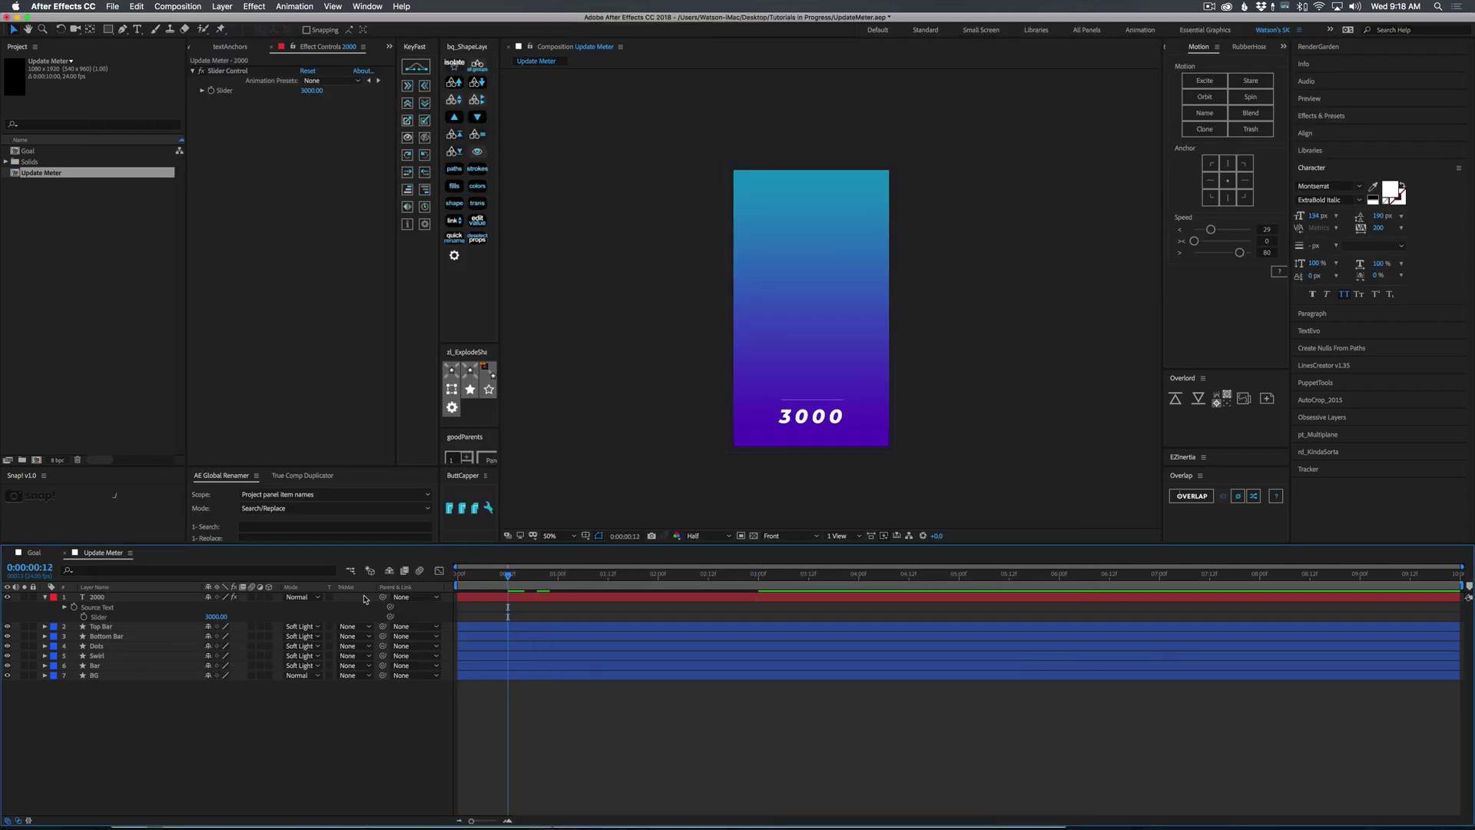
left_click(74, 608)
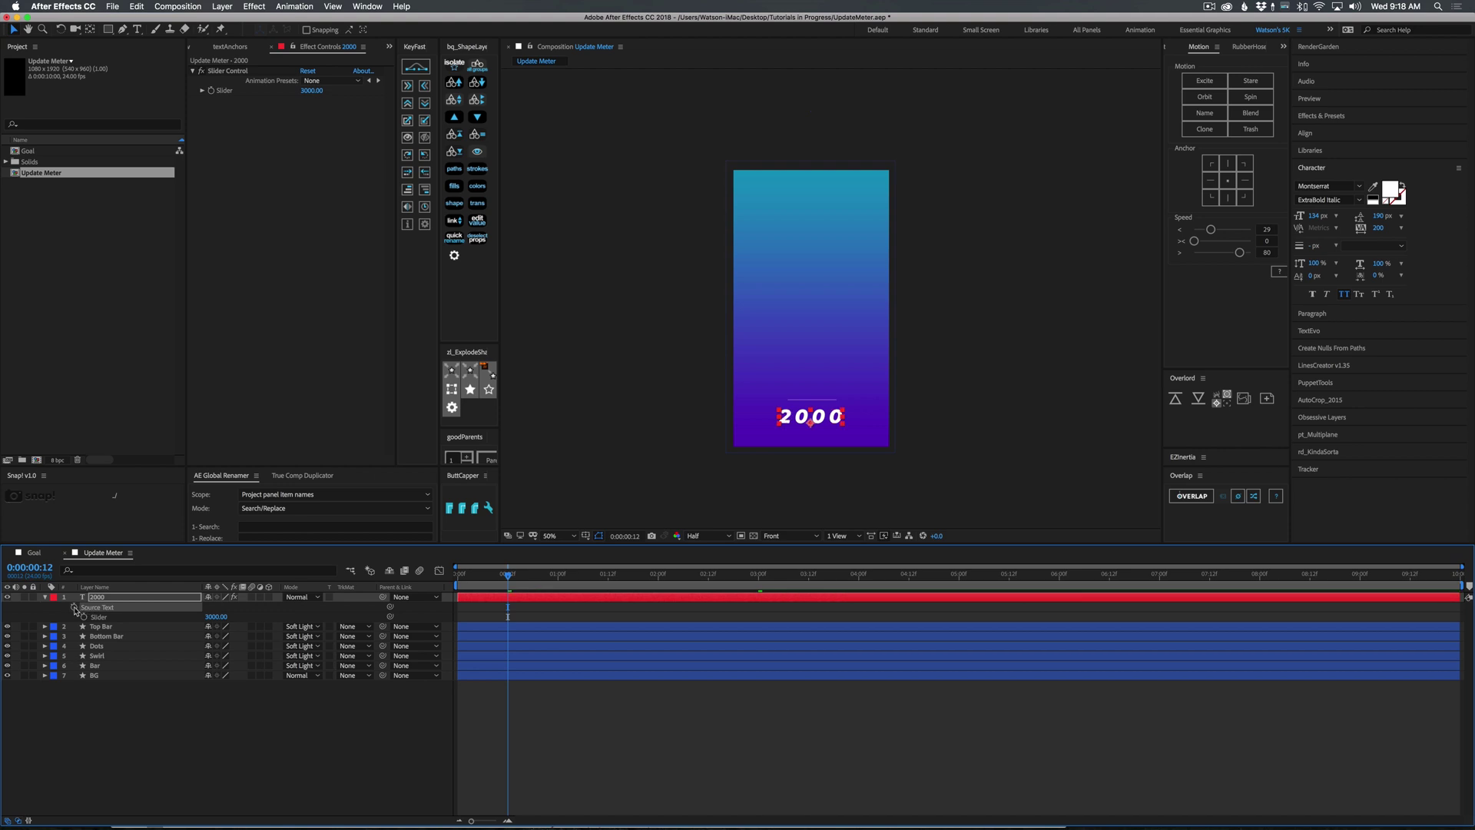
left_click(75, 607, "alt")
key("super+v")
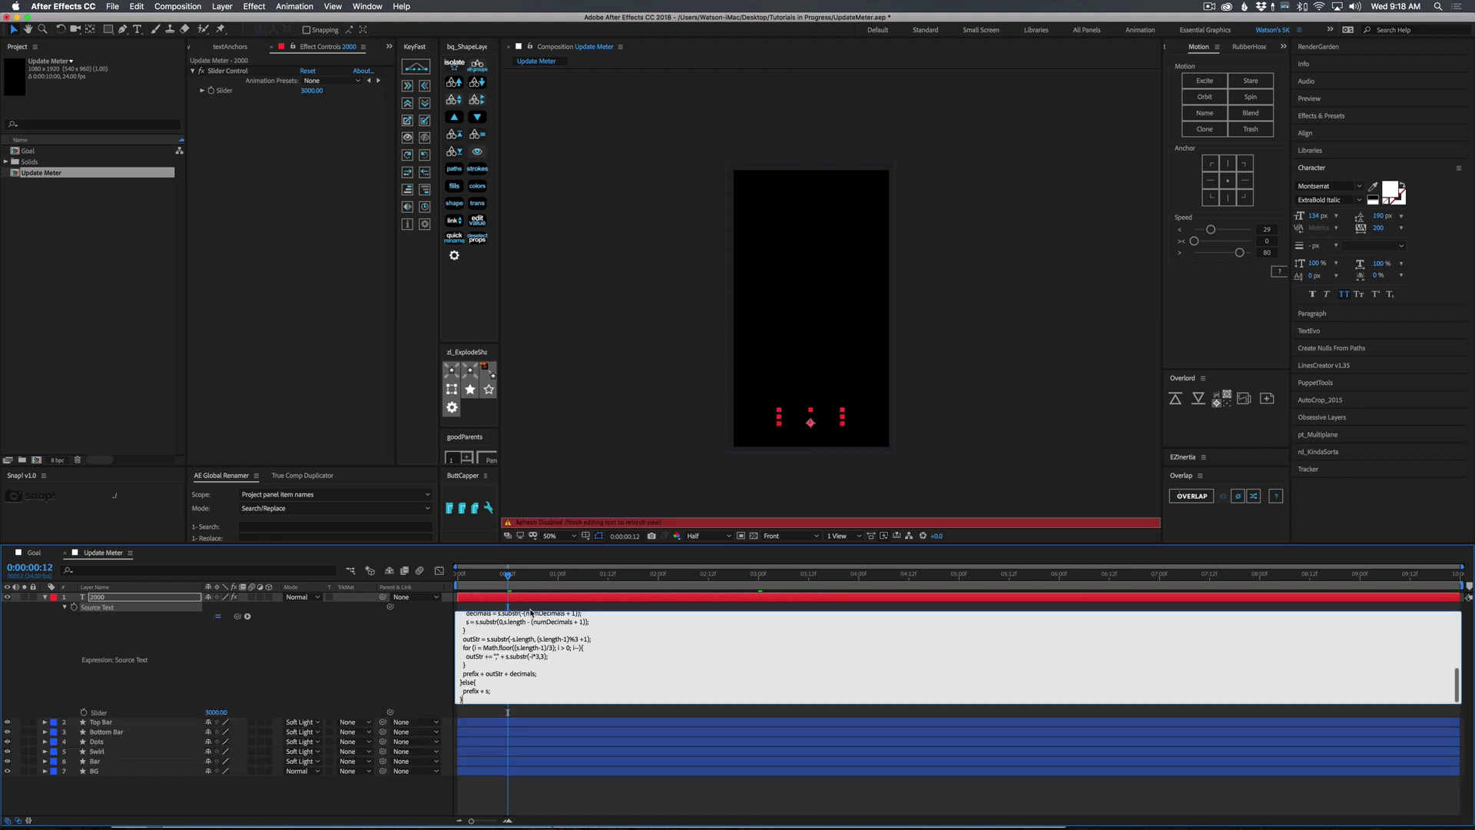
left_click(525, 613)
Step: Keyframe the 2000 layer's Slider at 0 on 0:00:01:00 and at 5000 on 0:00:02:10
left_click_drag(511, 577, 559, 583)
left_click(559, 597)
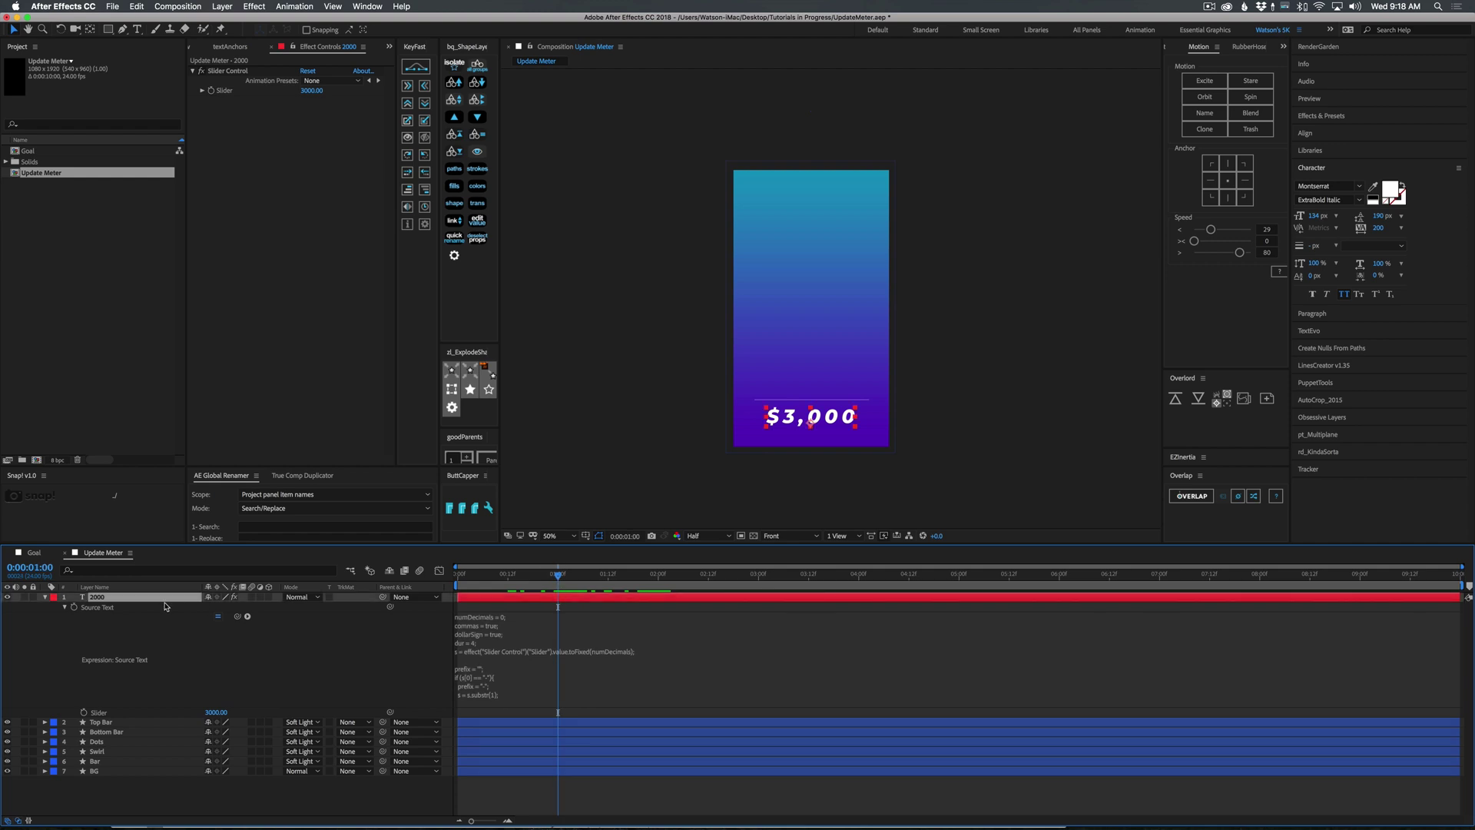
left_click(64, 607)
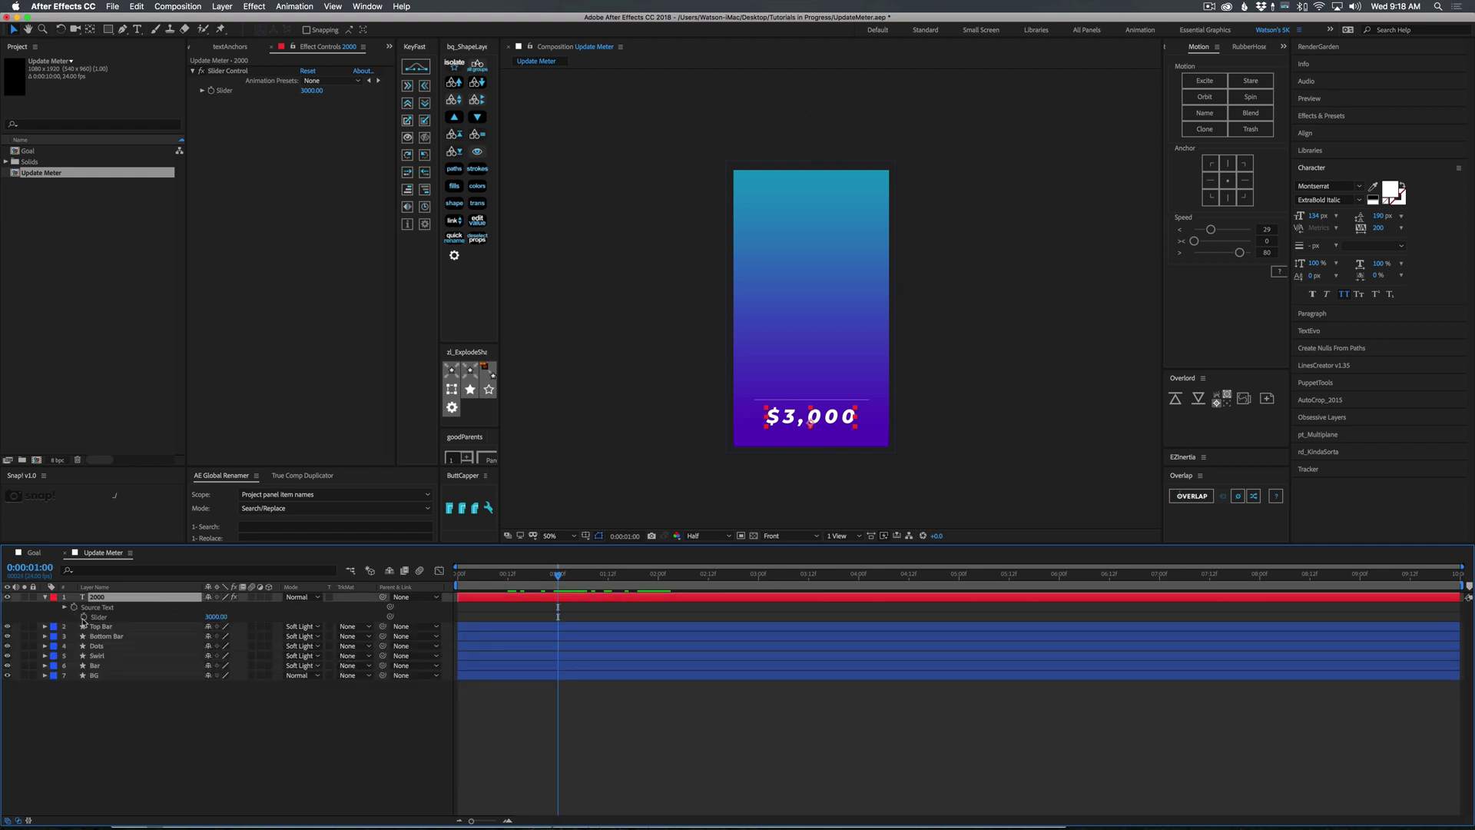
left_click(84, 617)
left_click(216, 616)
type("0")
key("Return")
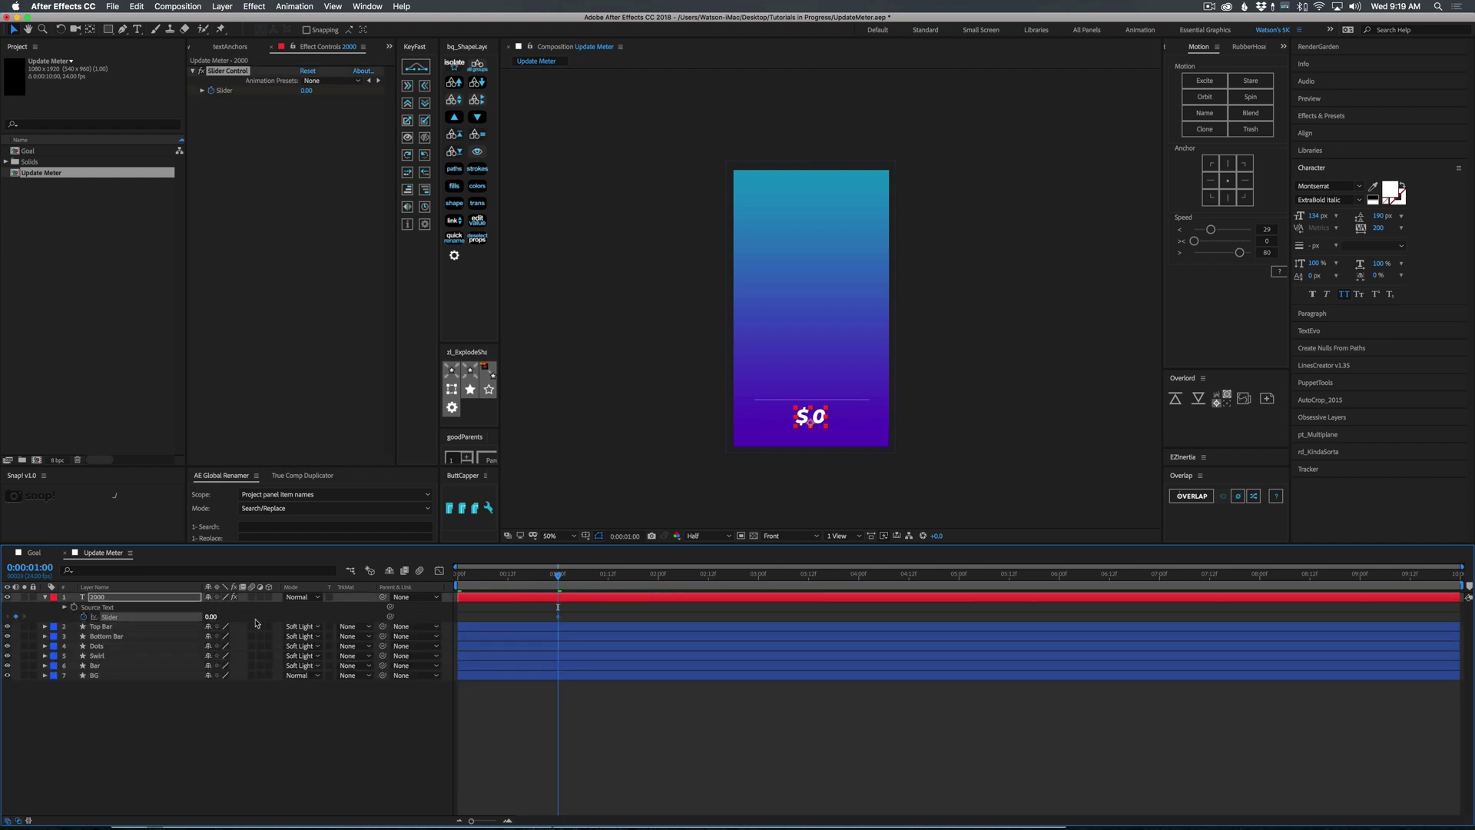
left_click_drag(563, 580, 703, 585)
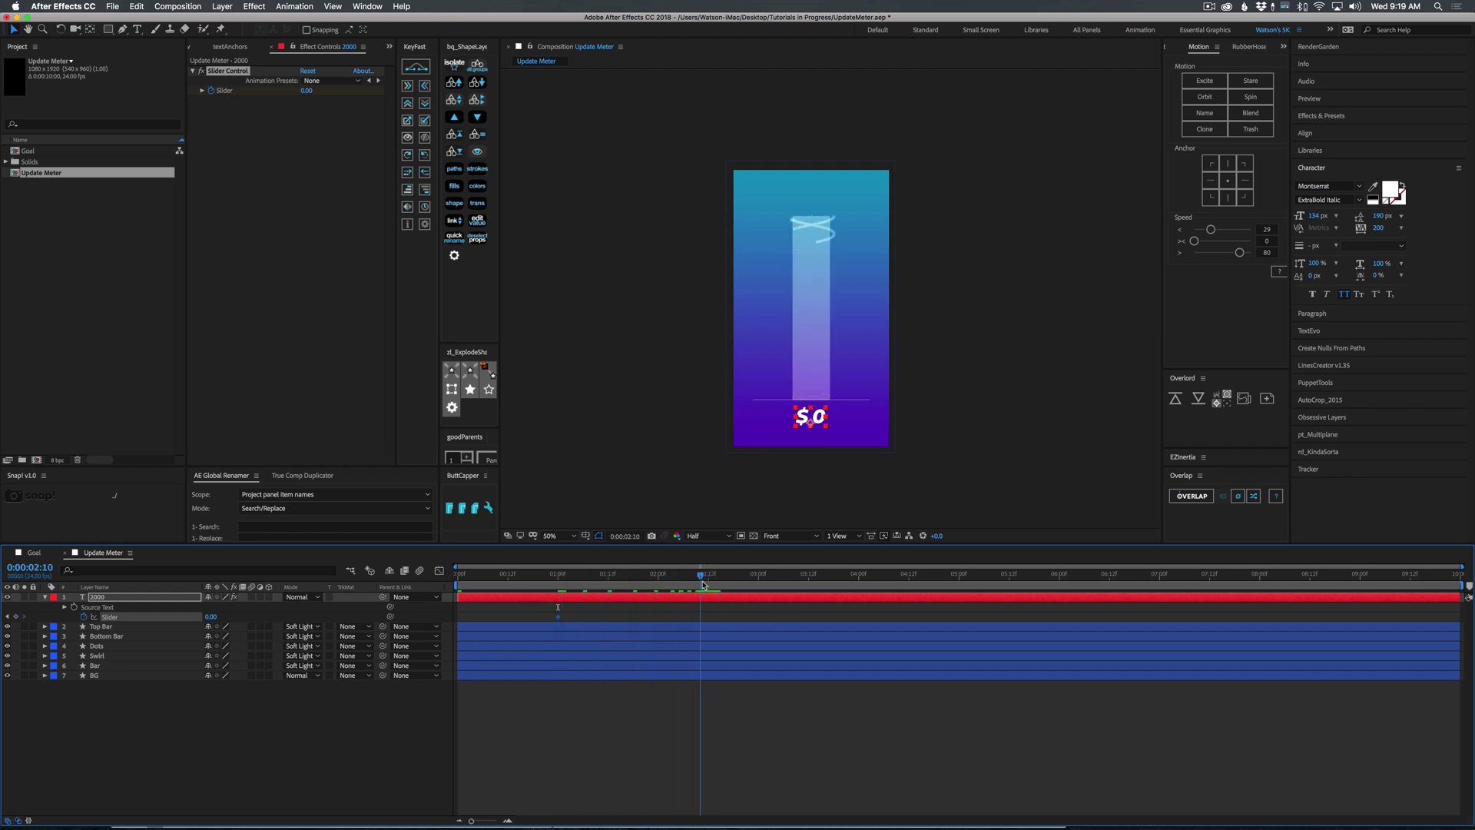
left_click(210, 616)
key("Return")
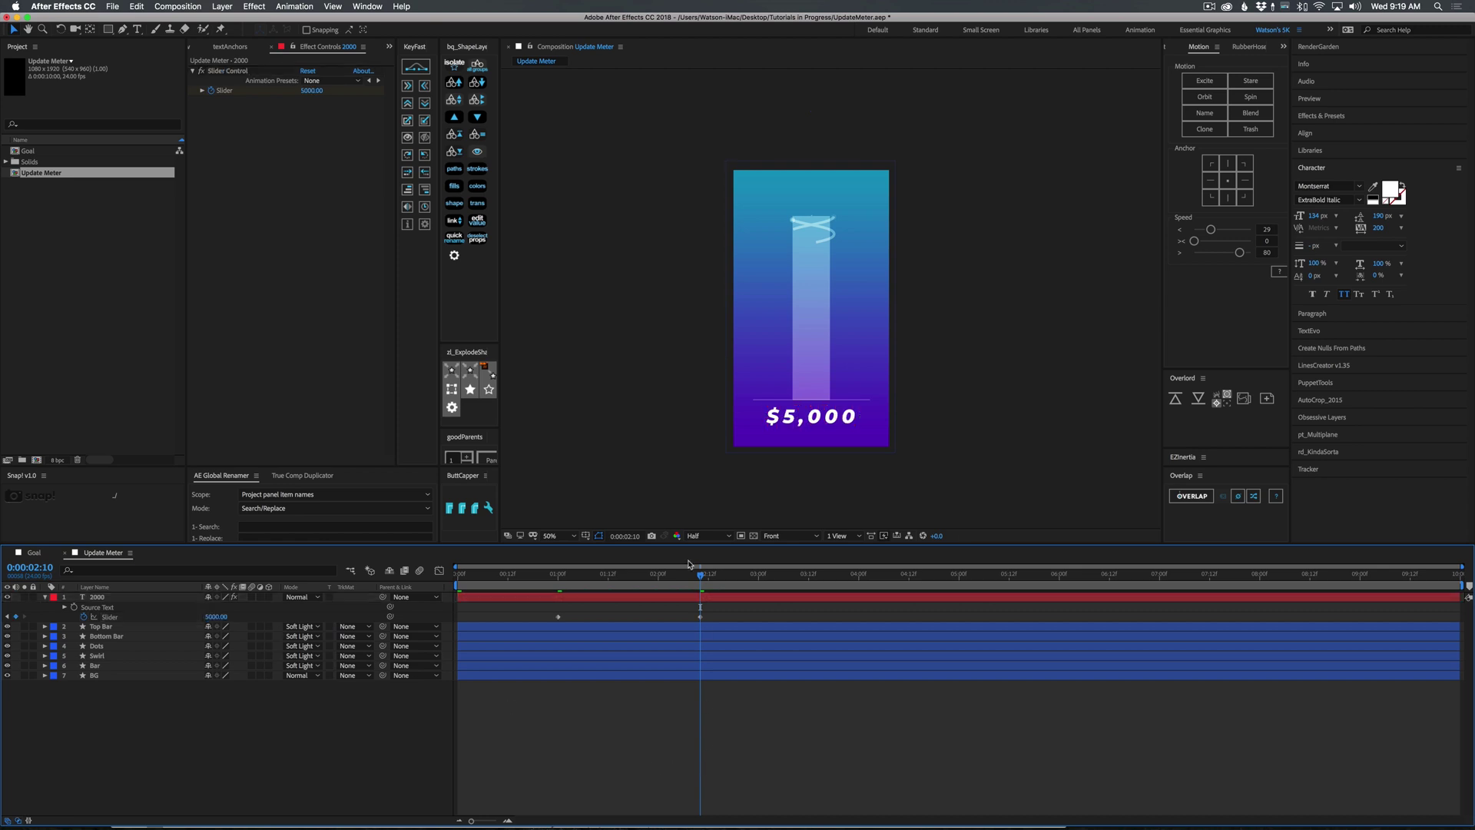
Step: Ease both Slider keyframes and shape their speed curve in the Graph Editor for smoother acceleration and slowdown
left_click(722, 615)
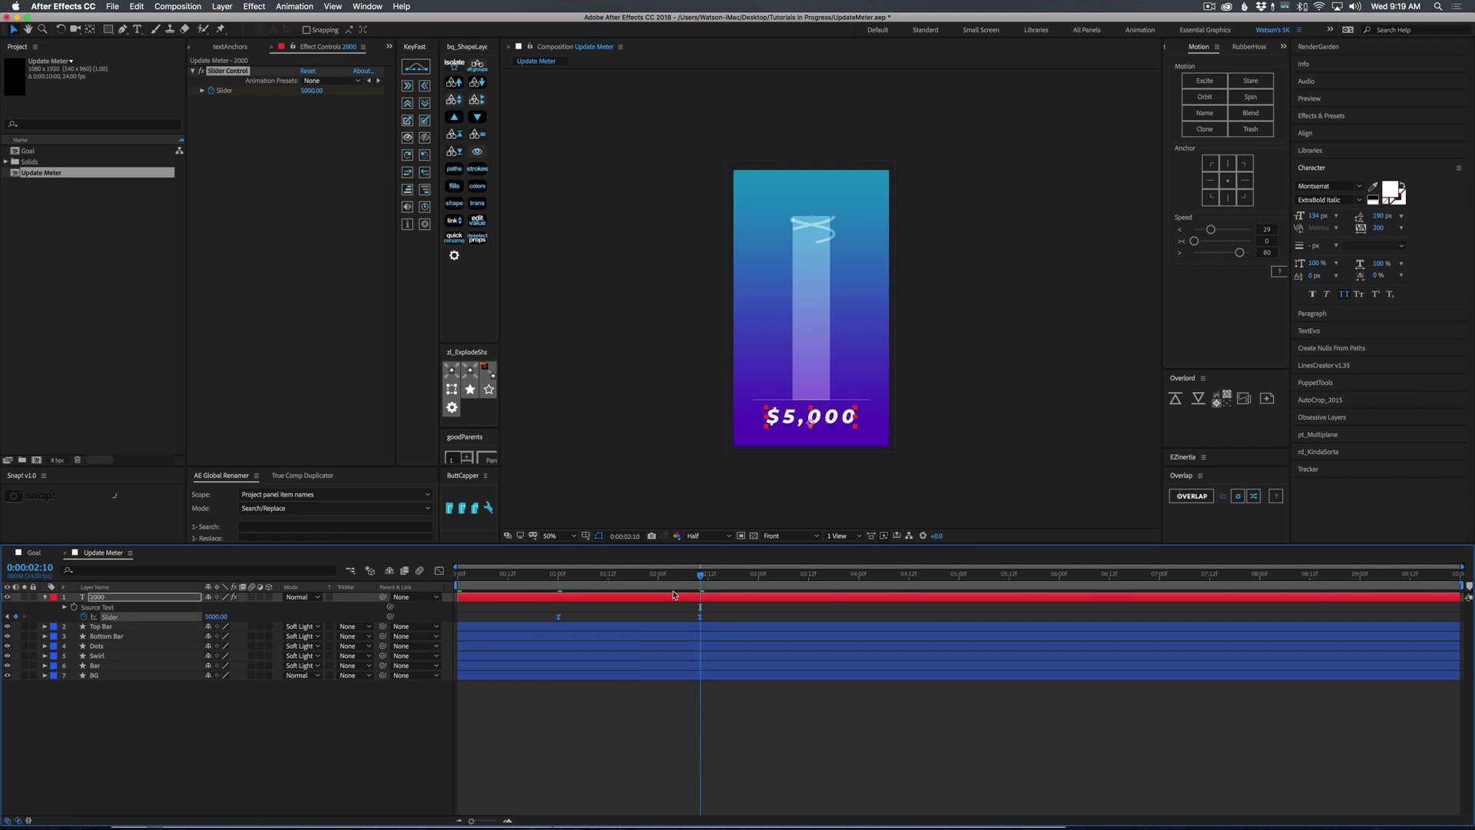
left_click(439, 570)
left_click_drag(715, 770, 606, 774)
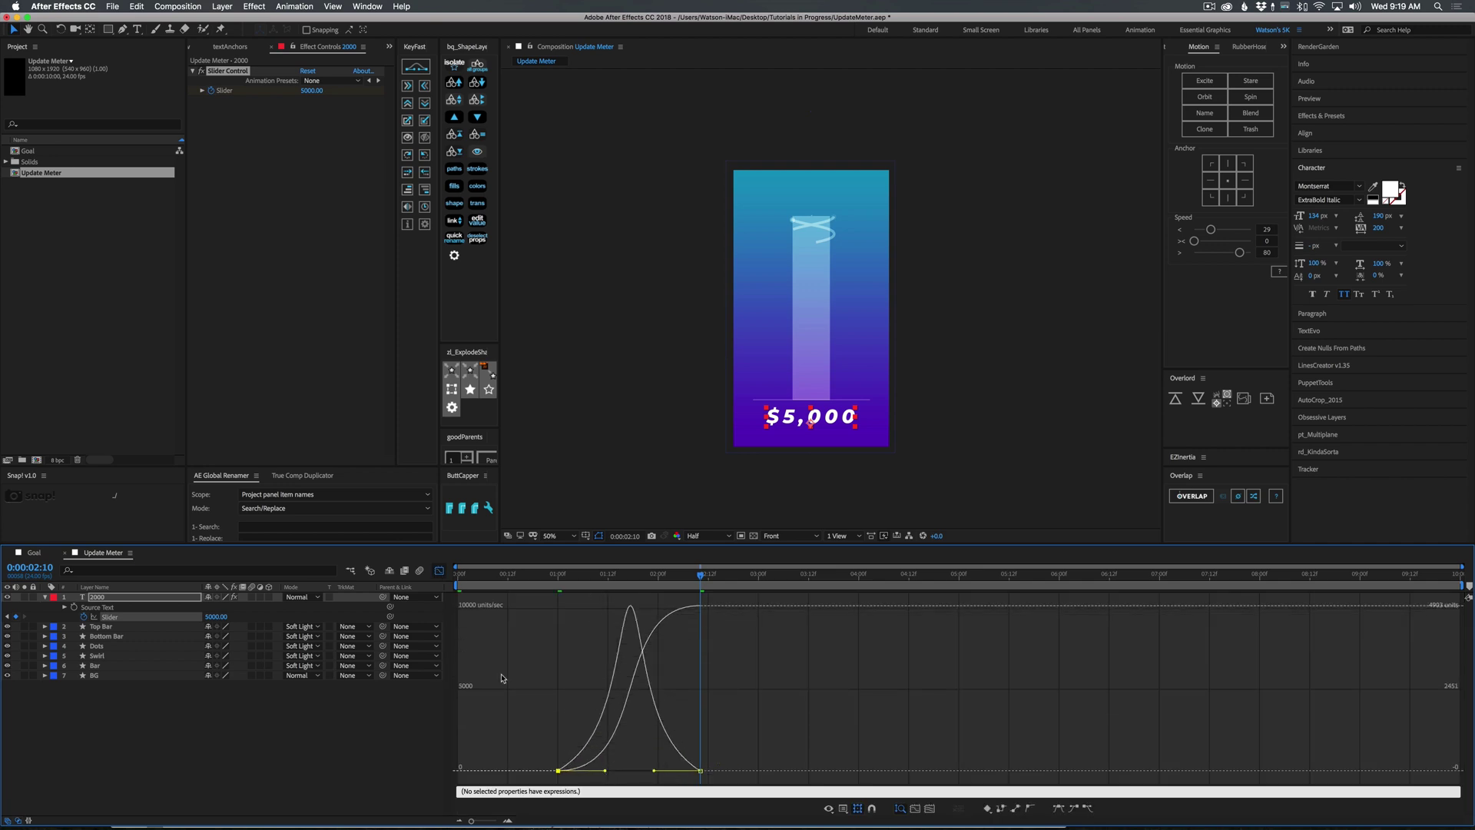
left_click(440, 570)
Step: Preview the dollar count-up from 0:00:00:14
left_click_drag(613, 581, 519, 599)
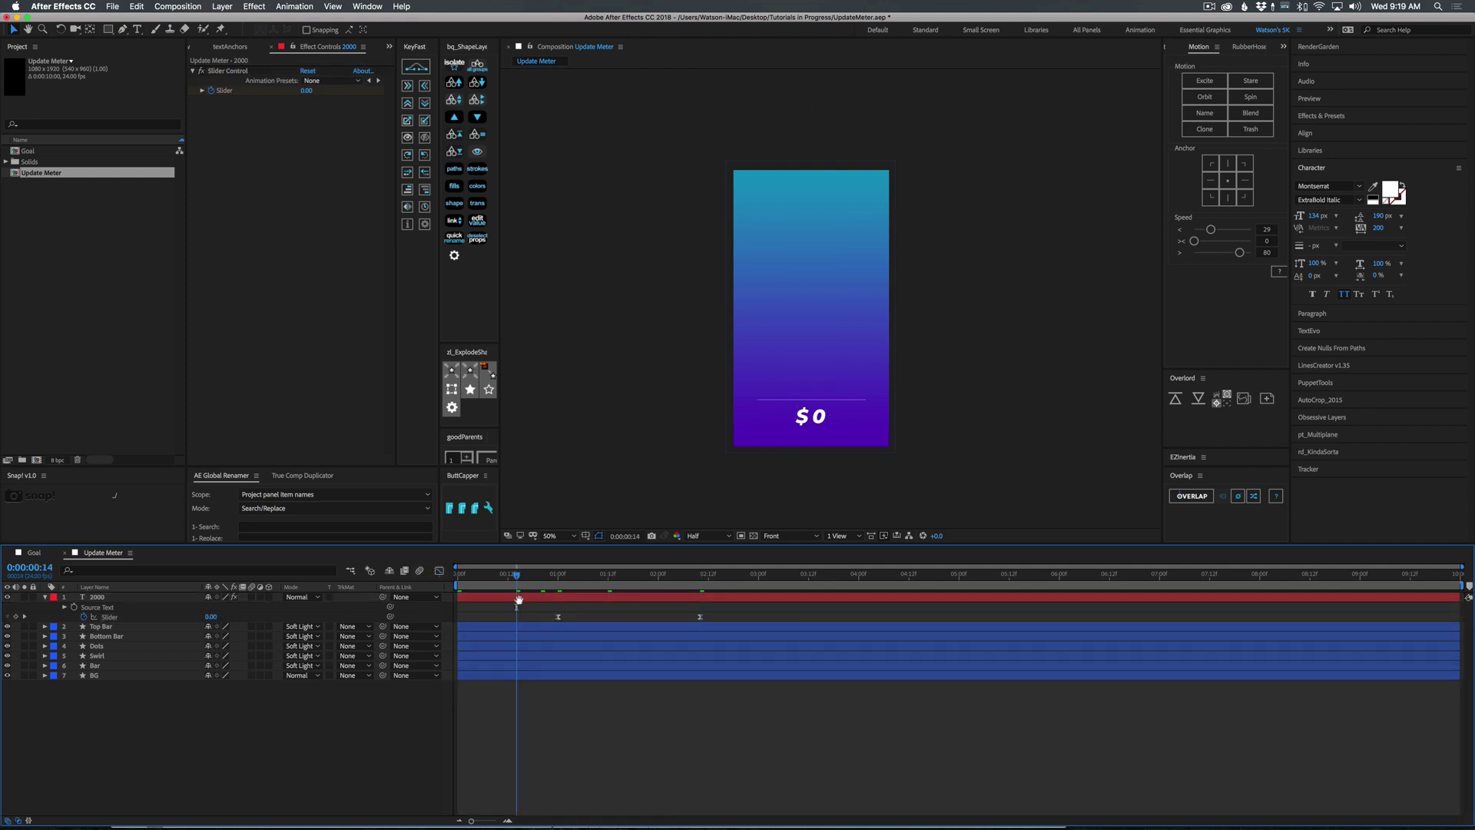
key("space")
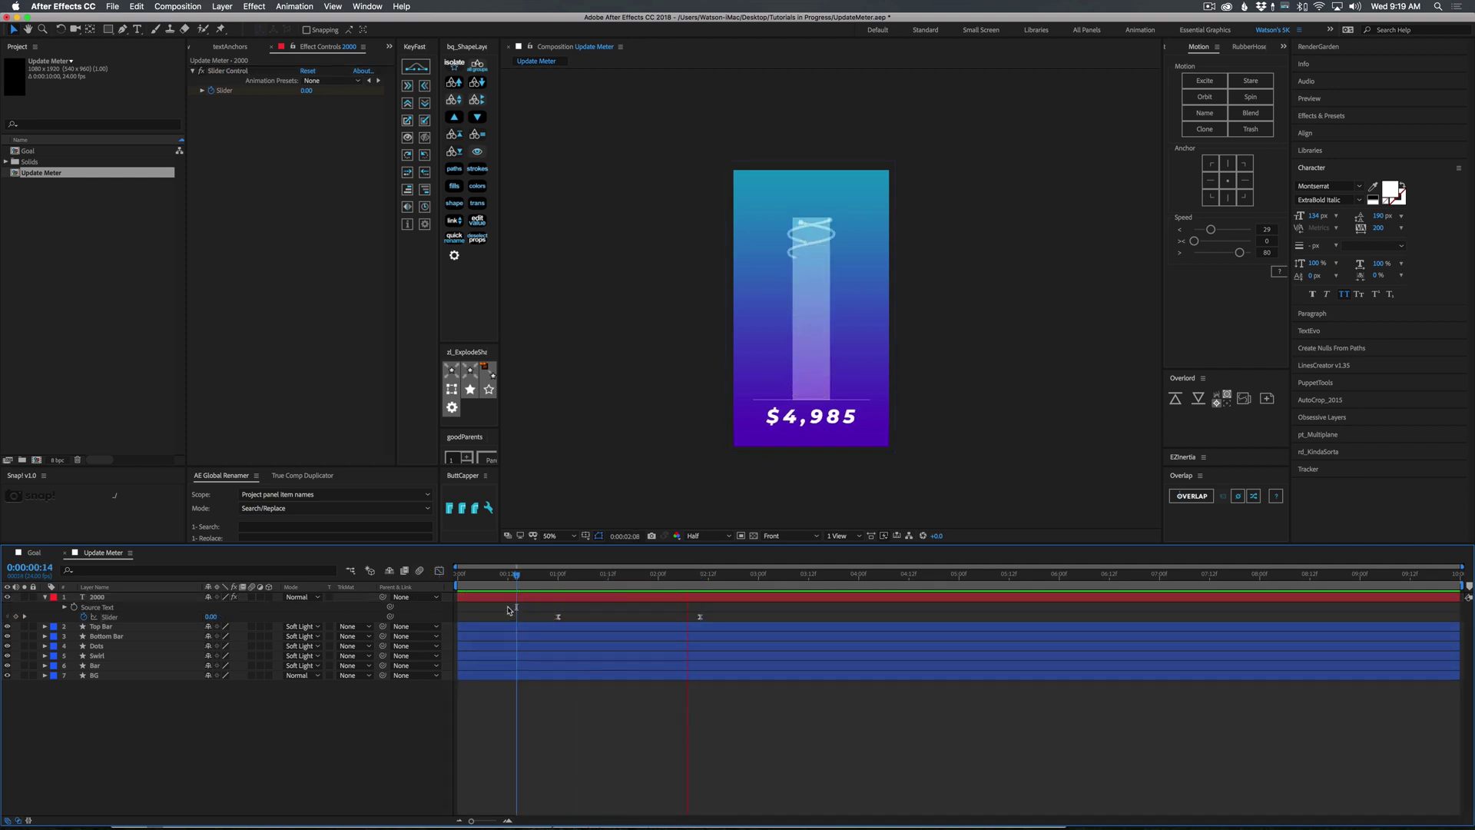
key("space")
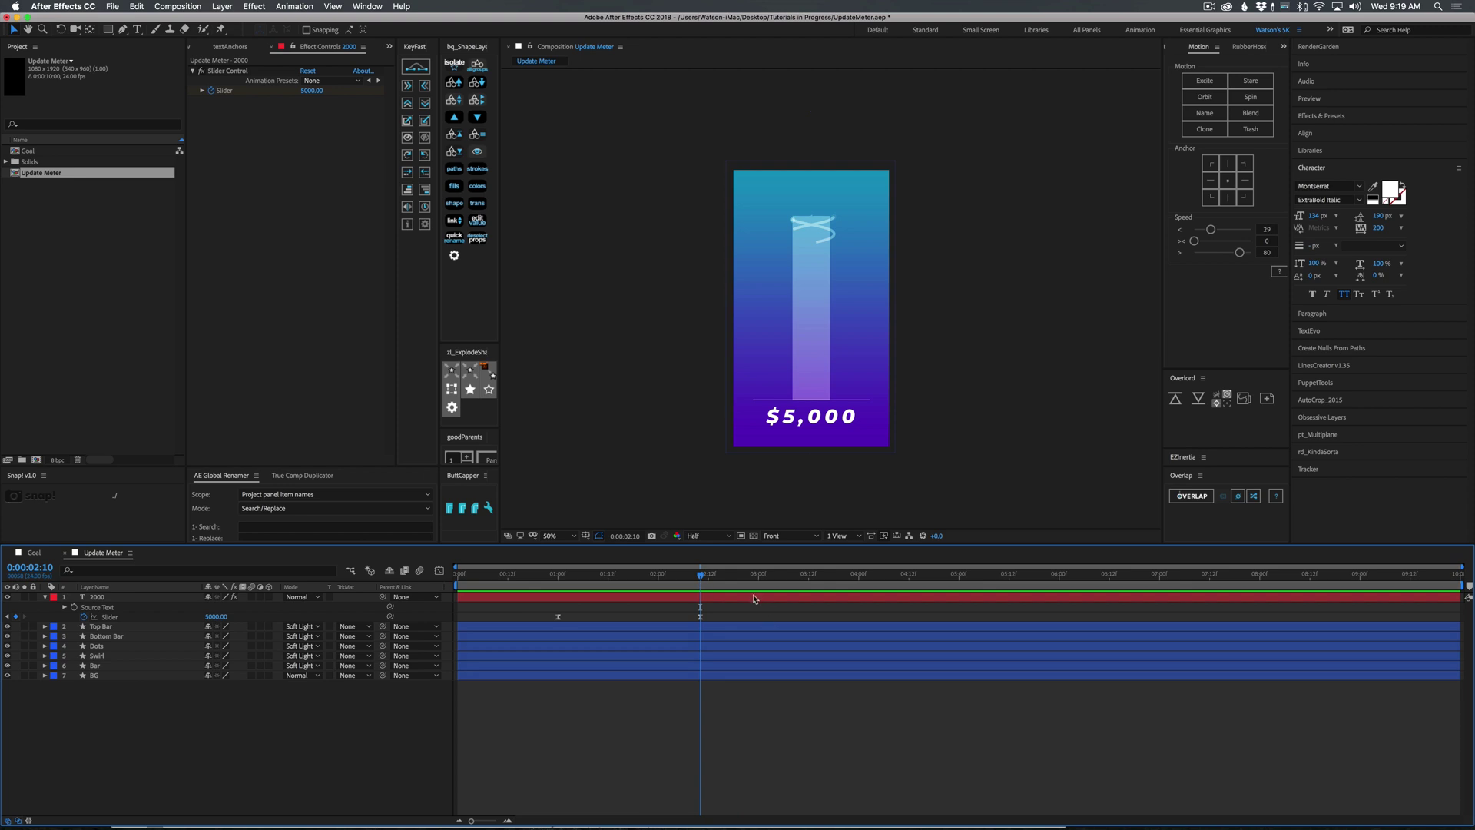
Step: Reveal the 2000 layer's Source Text expression and set numDecimals to 2
left_click(753, 598)
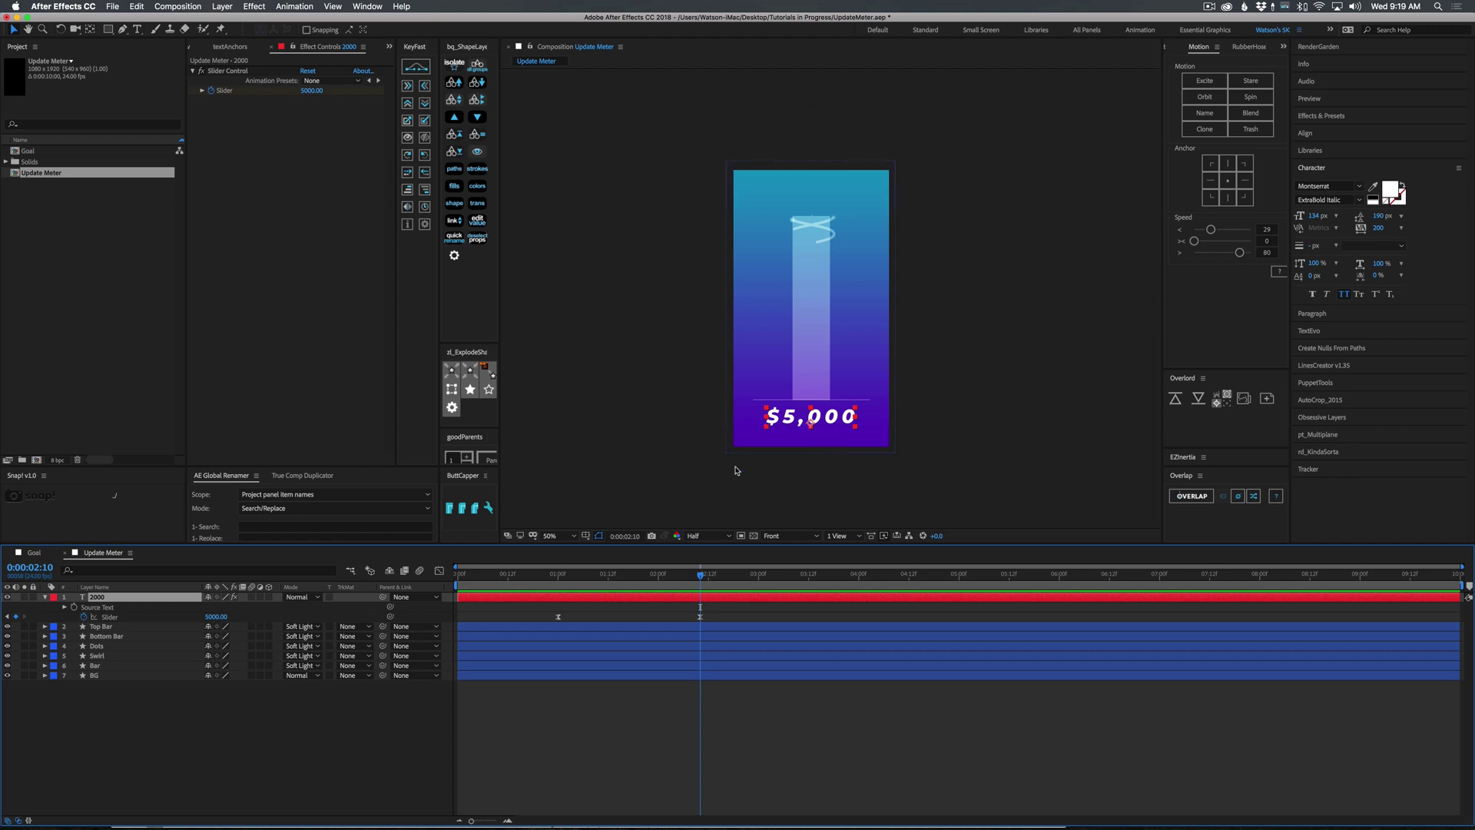
key("e")
key("e")
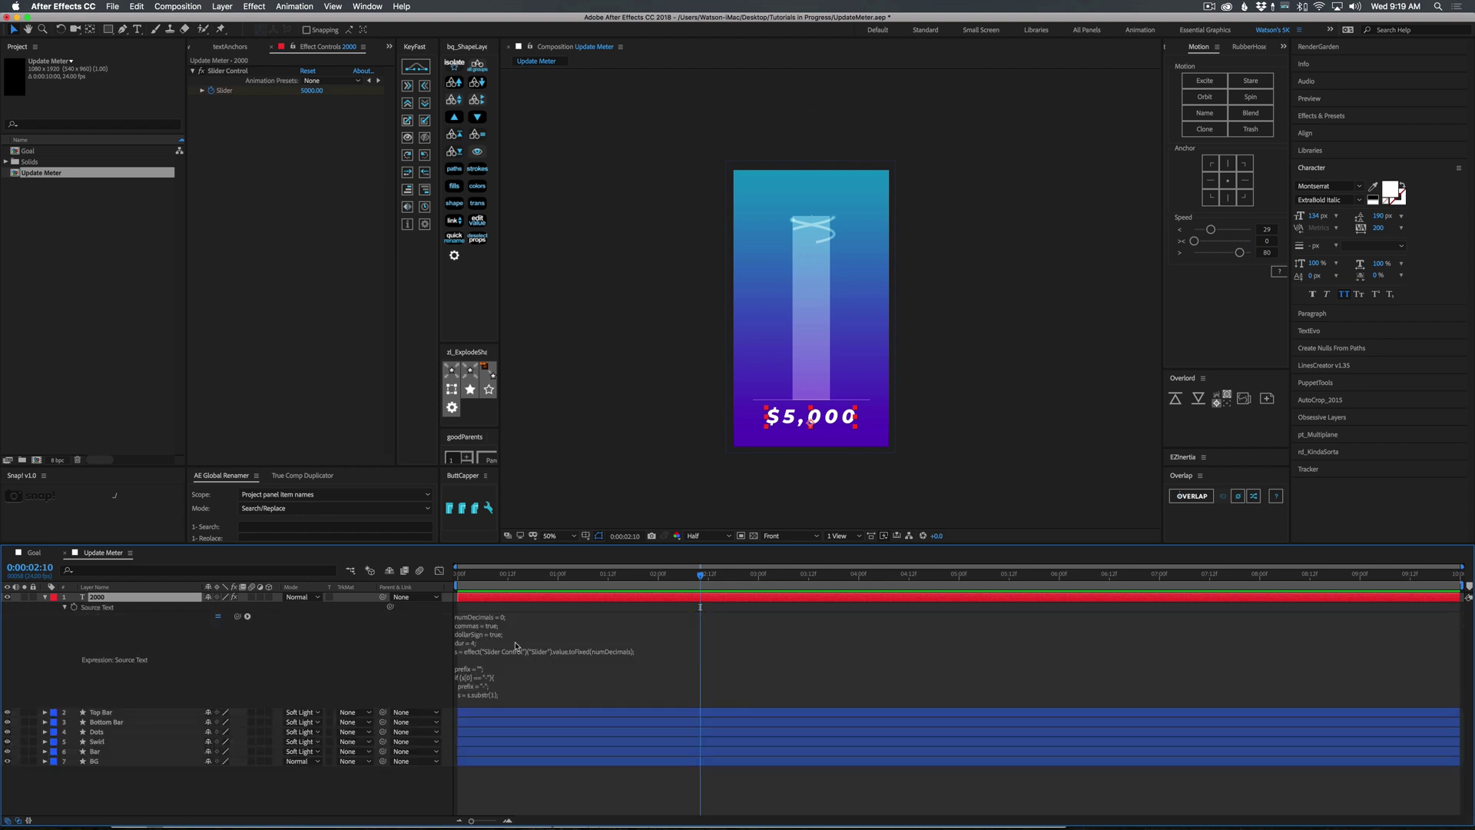
left_click(481, 631)
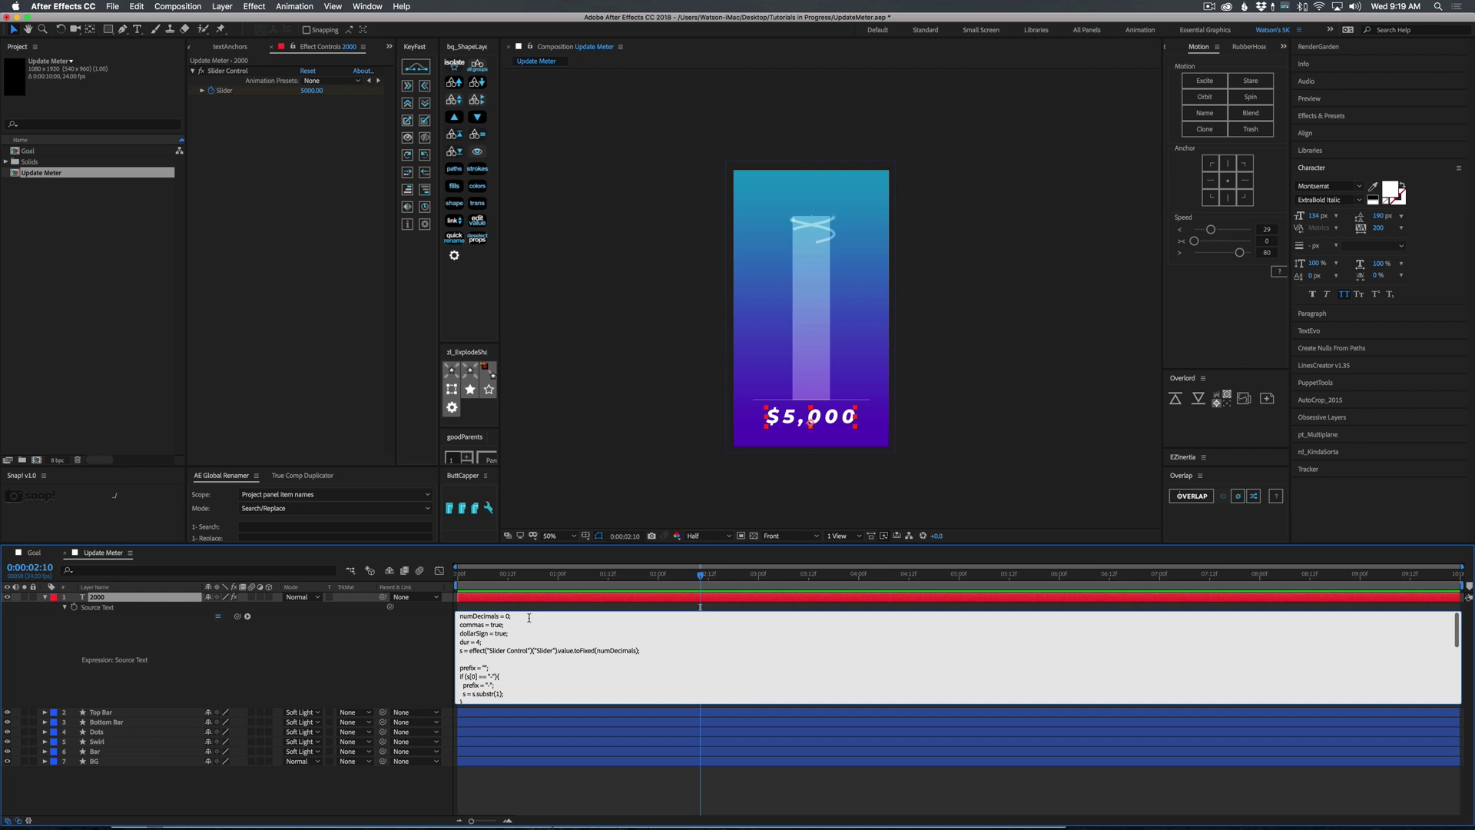
type("2")
key("KP_Enter")
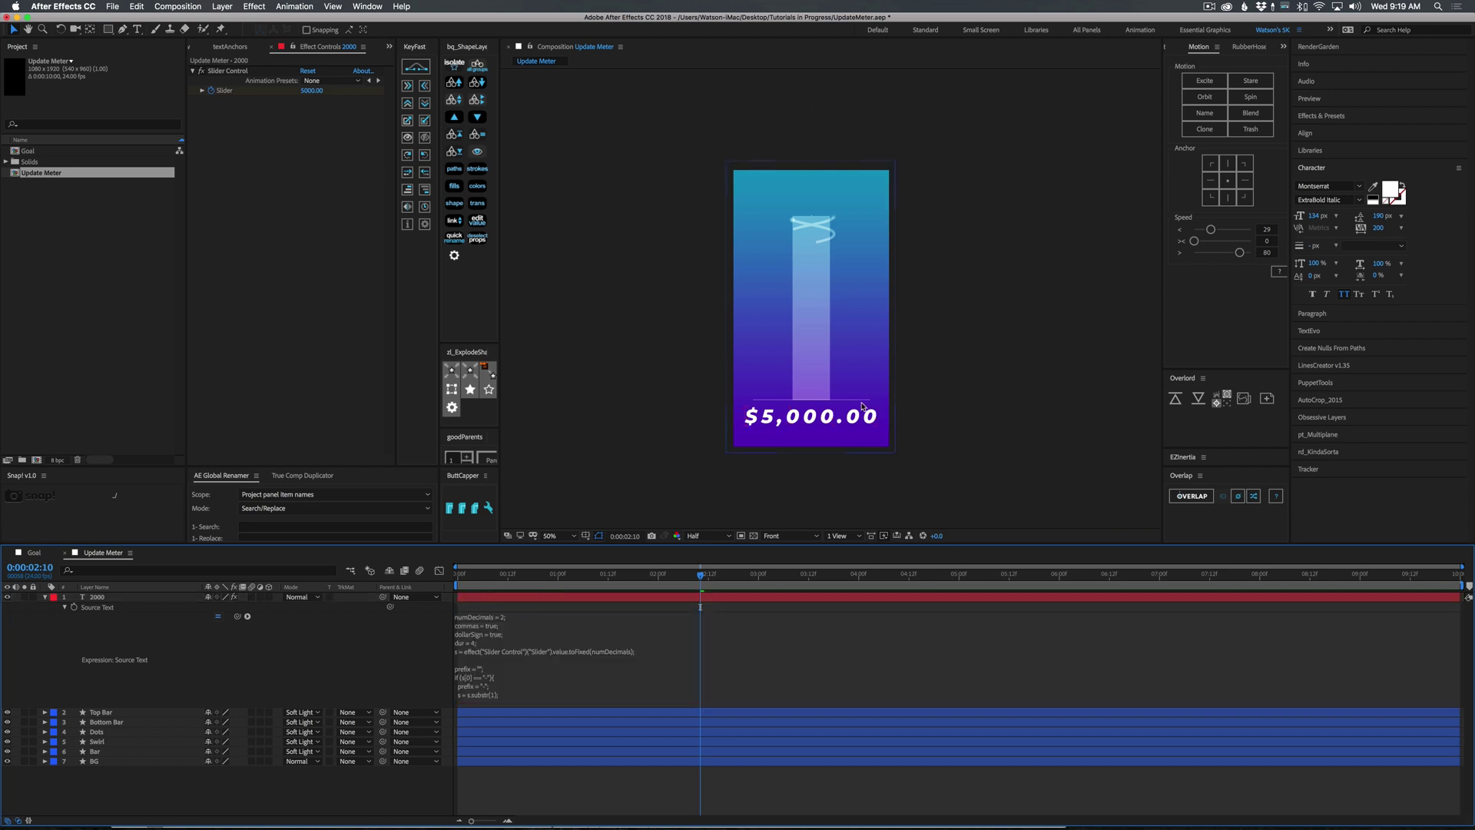
Step: Set numDecimals to 0 and commas to false in the Source Text expression
left_click(511, 619)
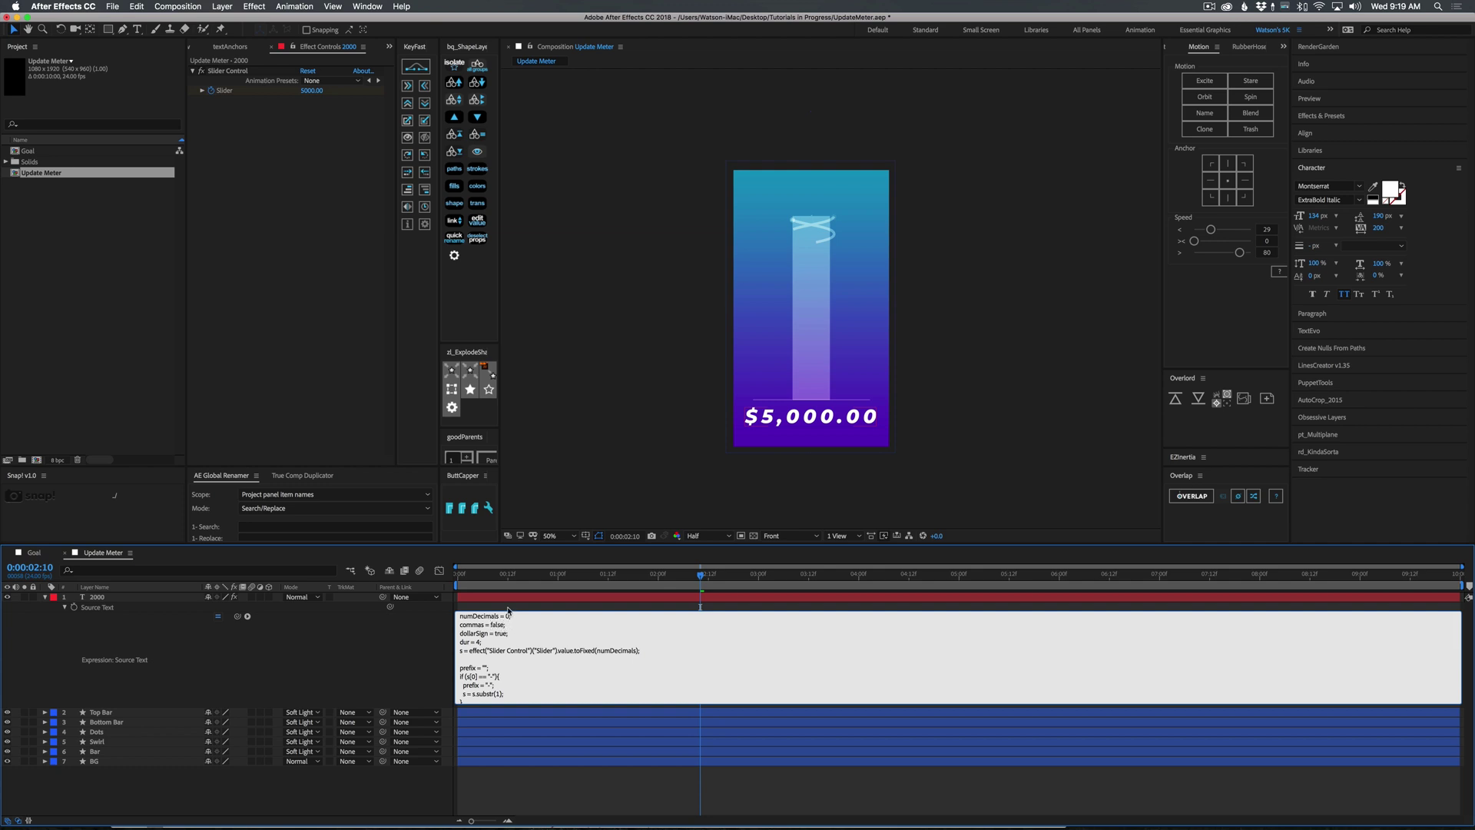
type("0")
key("KP_Enter")
Step: Set dollarSign to false in the 2000 layer's Source Text expression
left_click(496, 635)
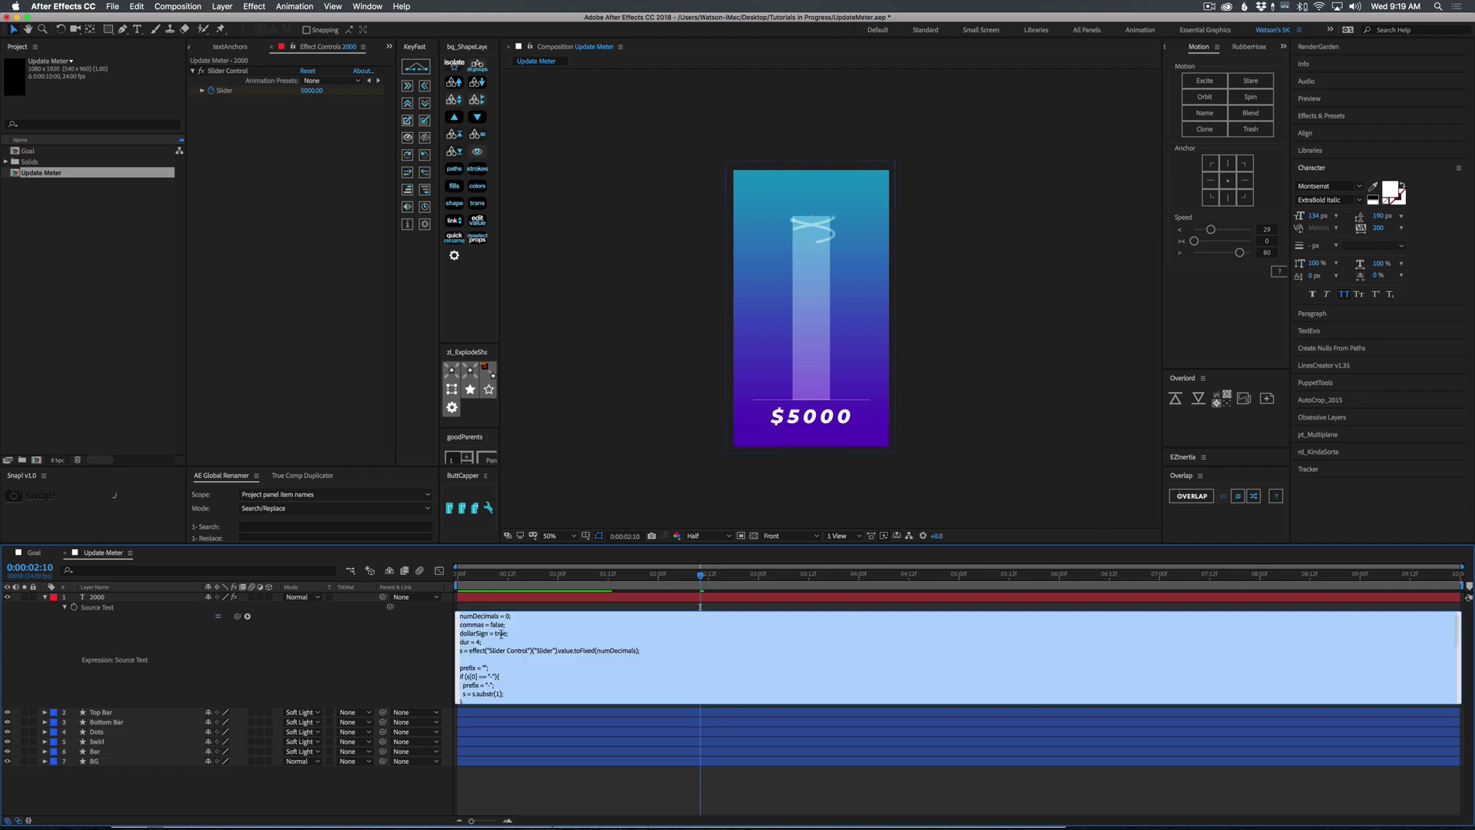
left_click(506, 634)
key("BackSpace")
key("BackSpace")
key("BackSpace")
key("BackSpace")
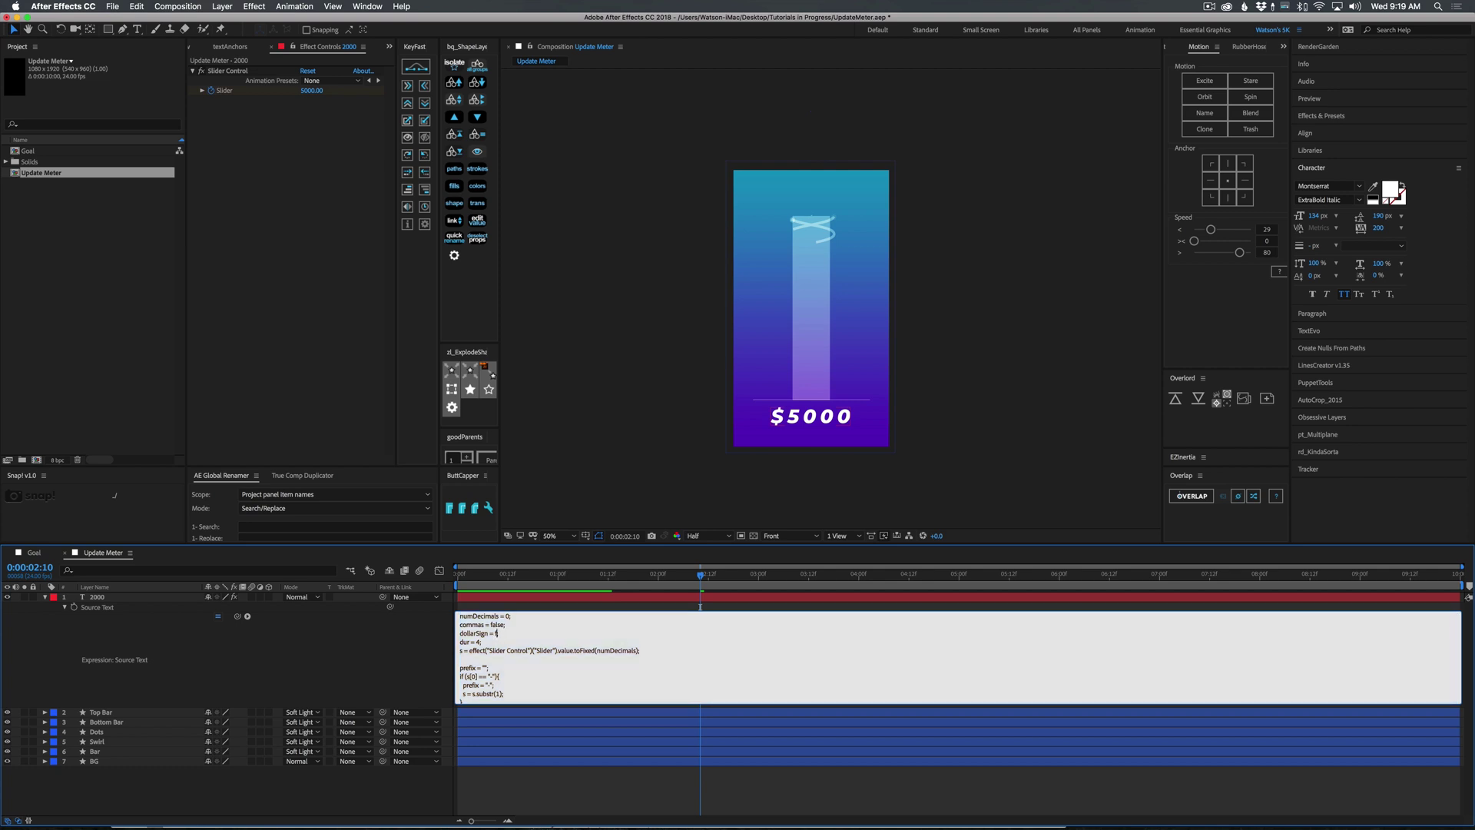
key("KP_Enter")
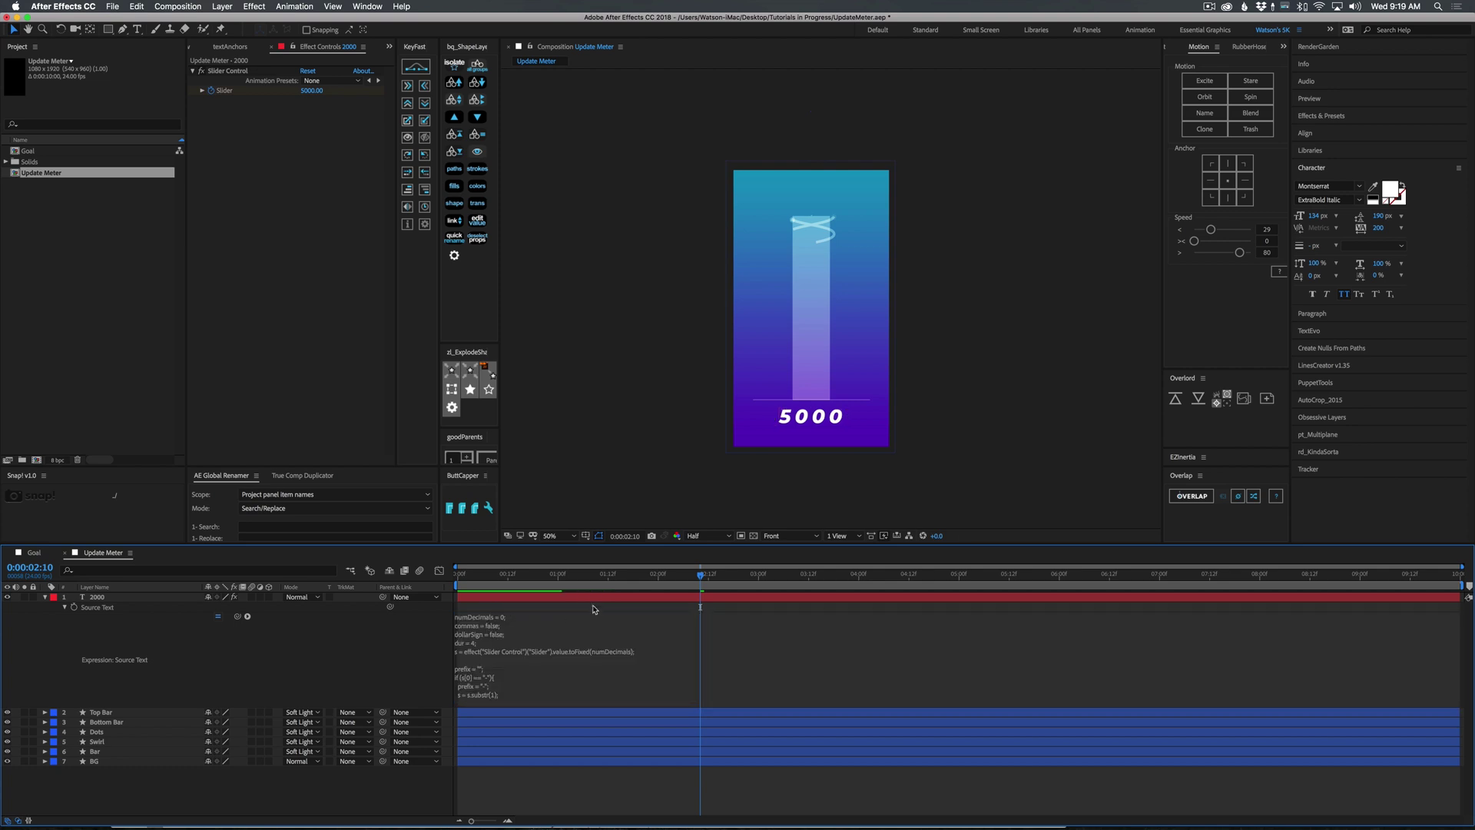
Step: Set dollarSign back to true in the Source Text expression
left_click(480, 642)
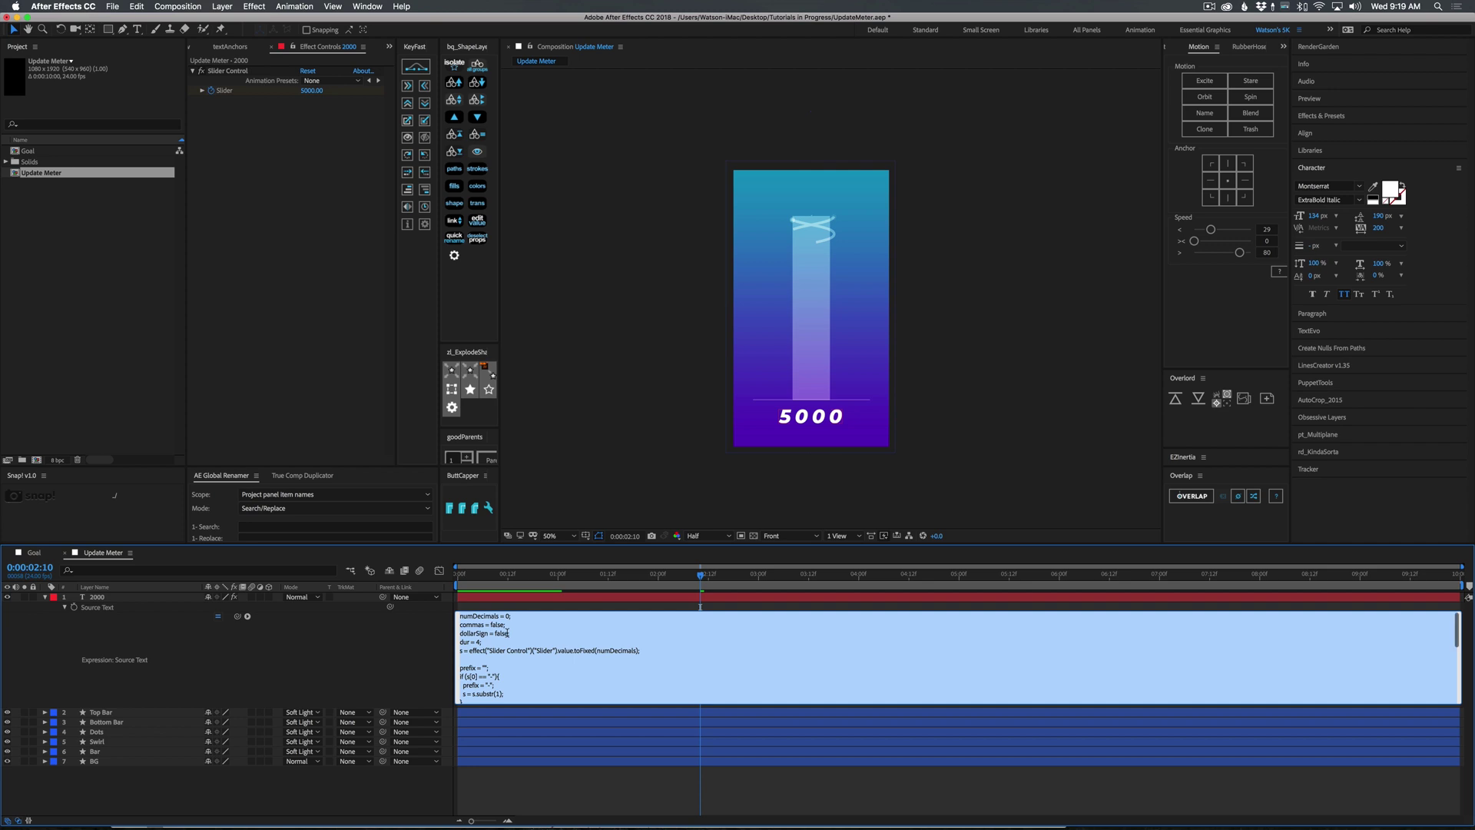
left_click(522, 632)
key("BackSpace")
key("BackSpace")
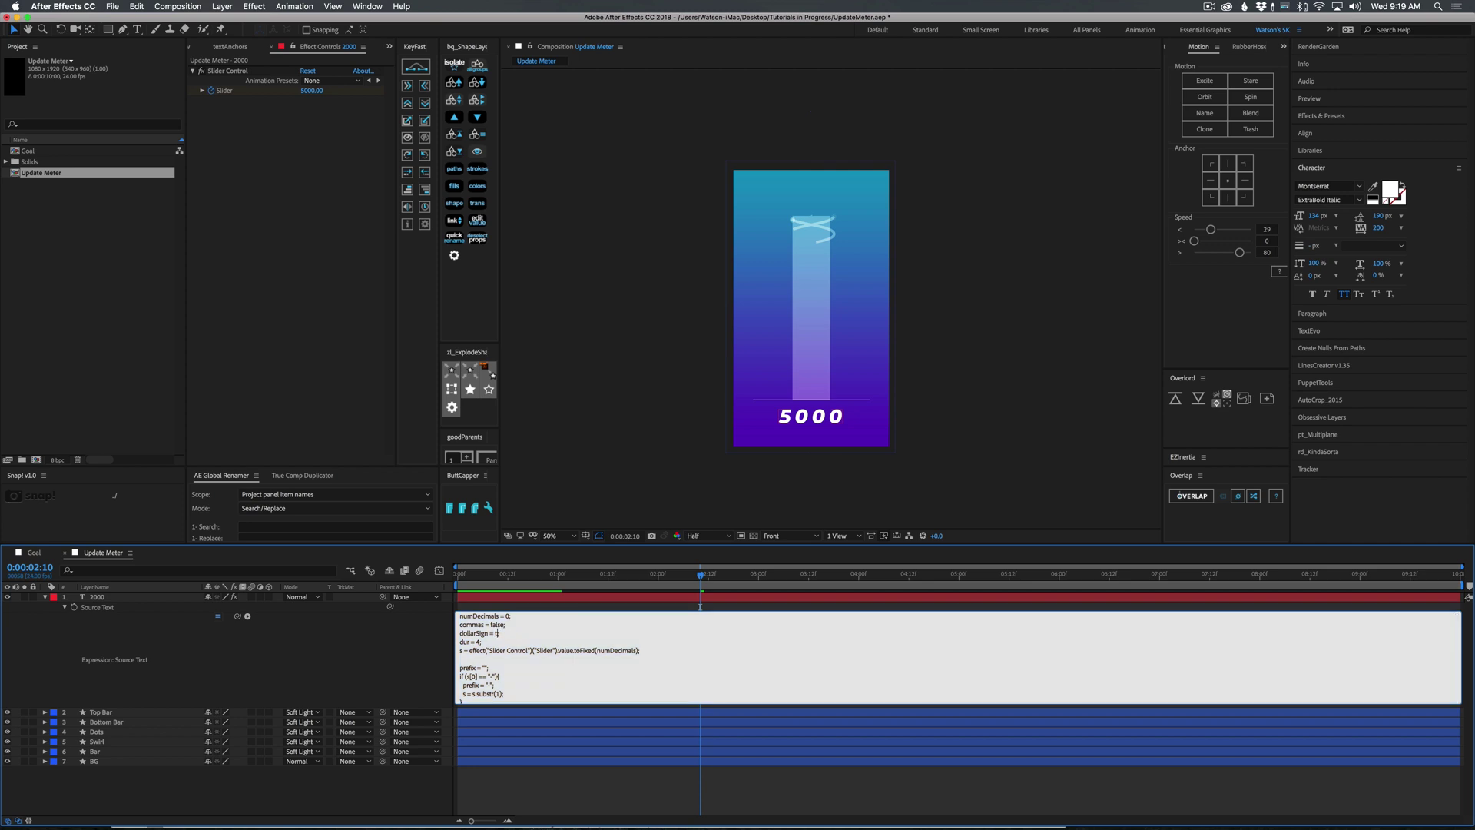
type("true")
key("KP_Enter")
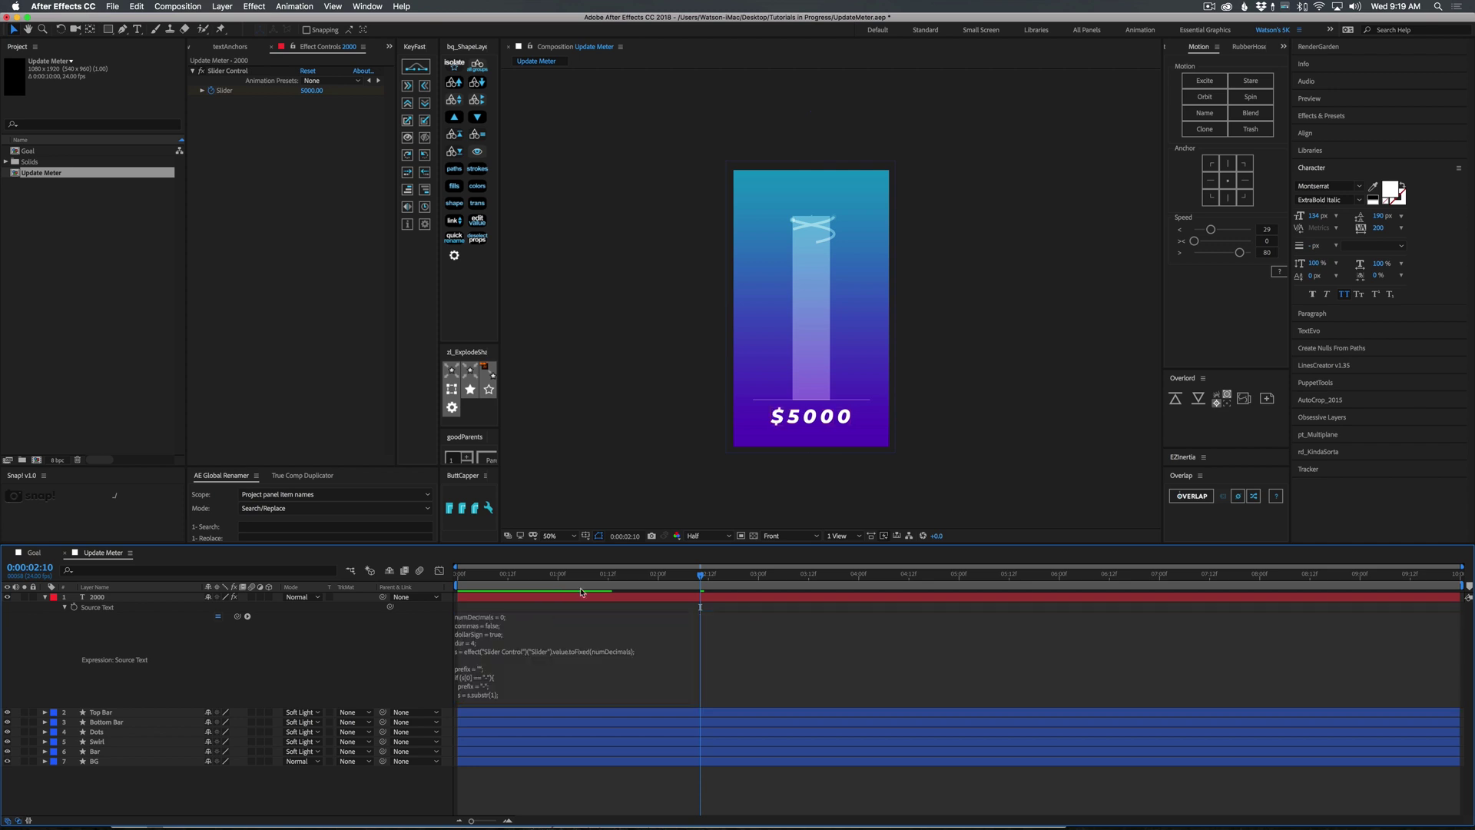
Step: Preview the dollar count-up from the start of the composition
key("Home")
key("space")
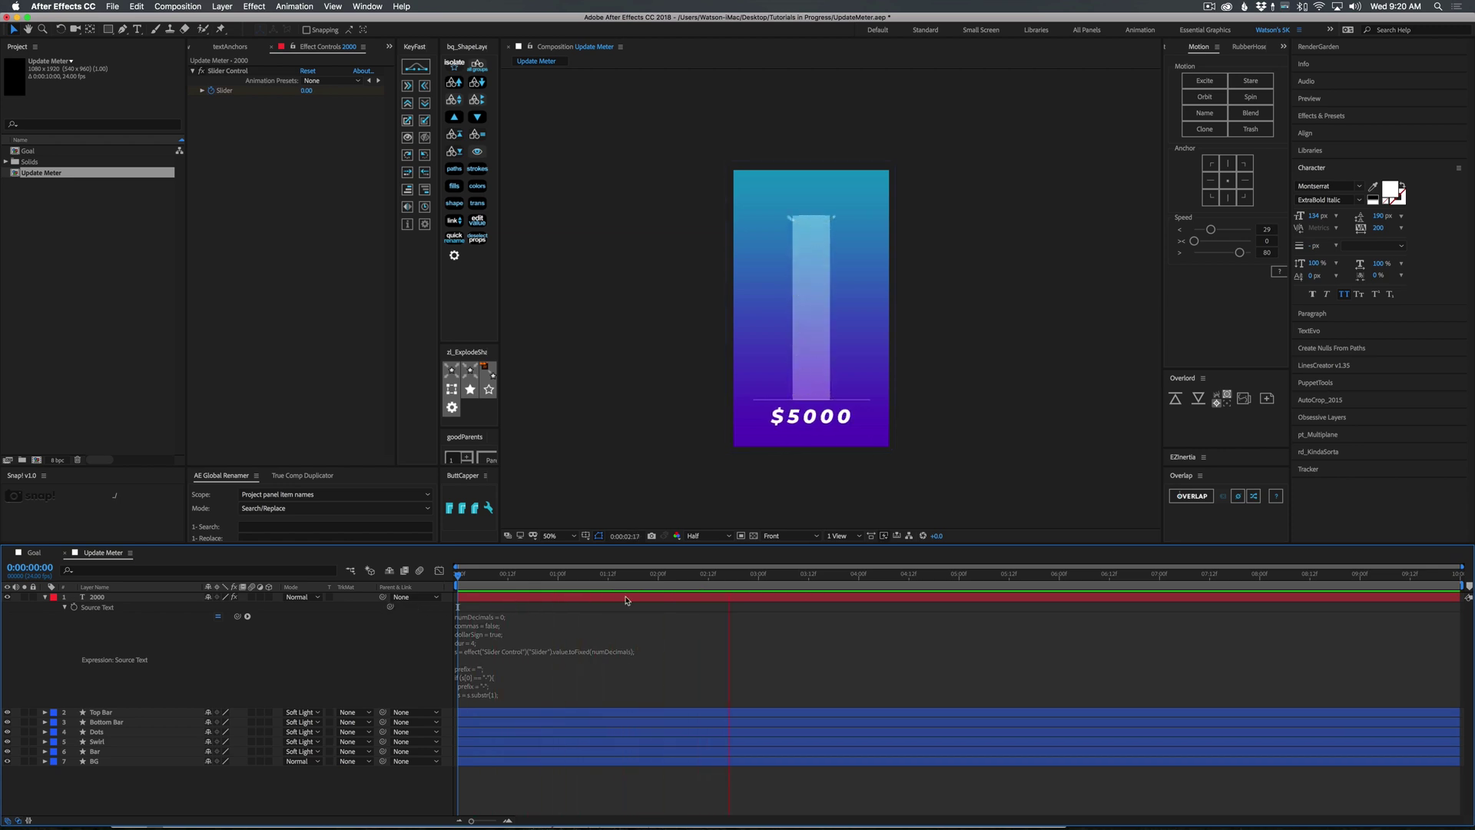
key("space")
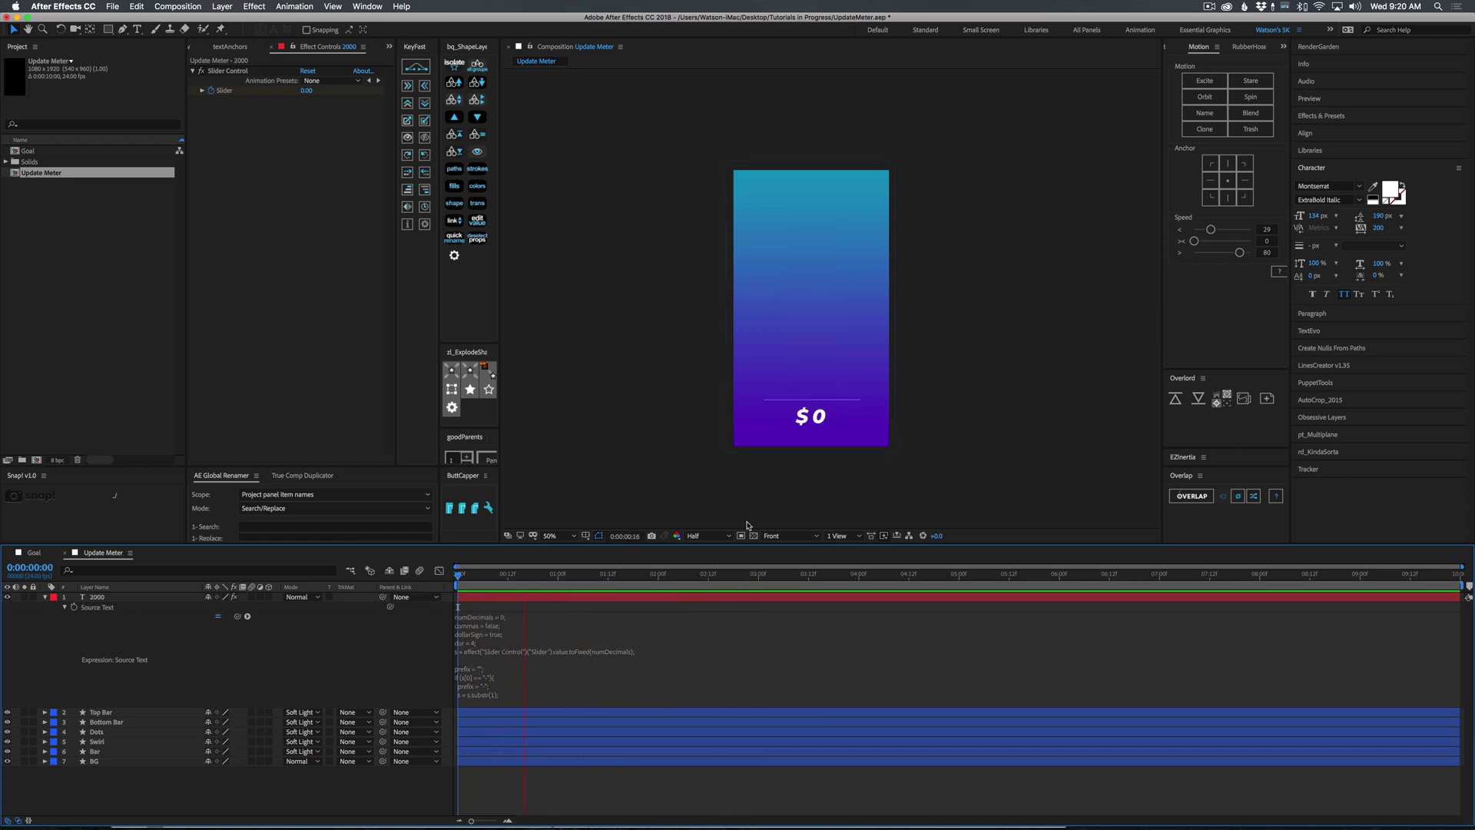
key("space")
Step: At 0:00:01:00, draw a rectangle covering the frame down to the bottom line and centre it horizontally over the composition
left_click(558, 575)
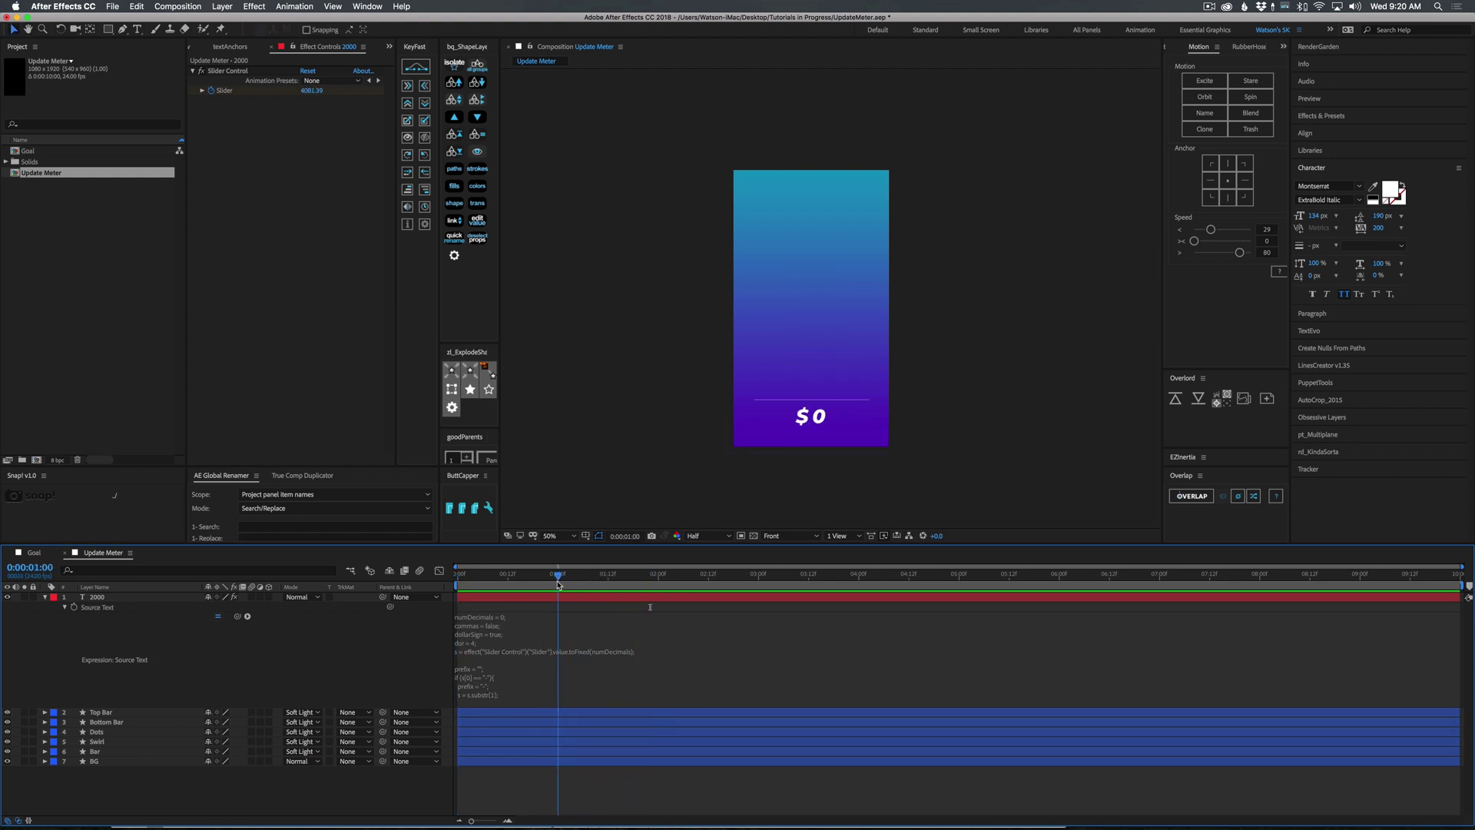
left_click(46, 597)
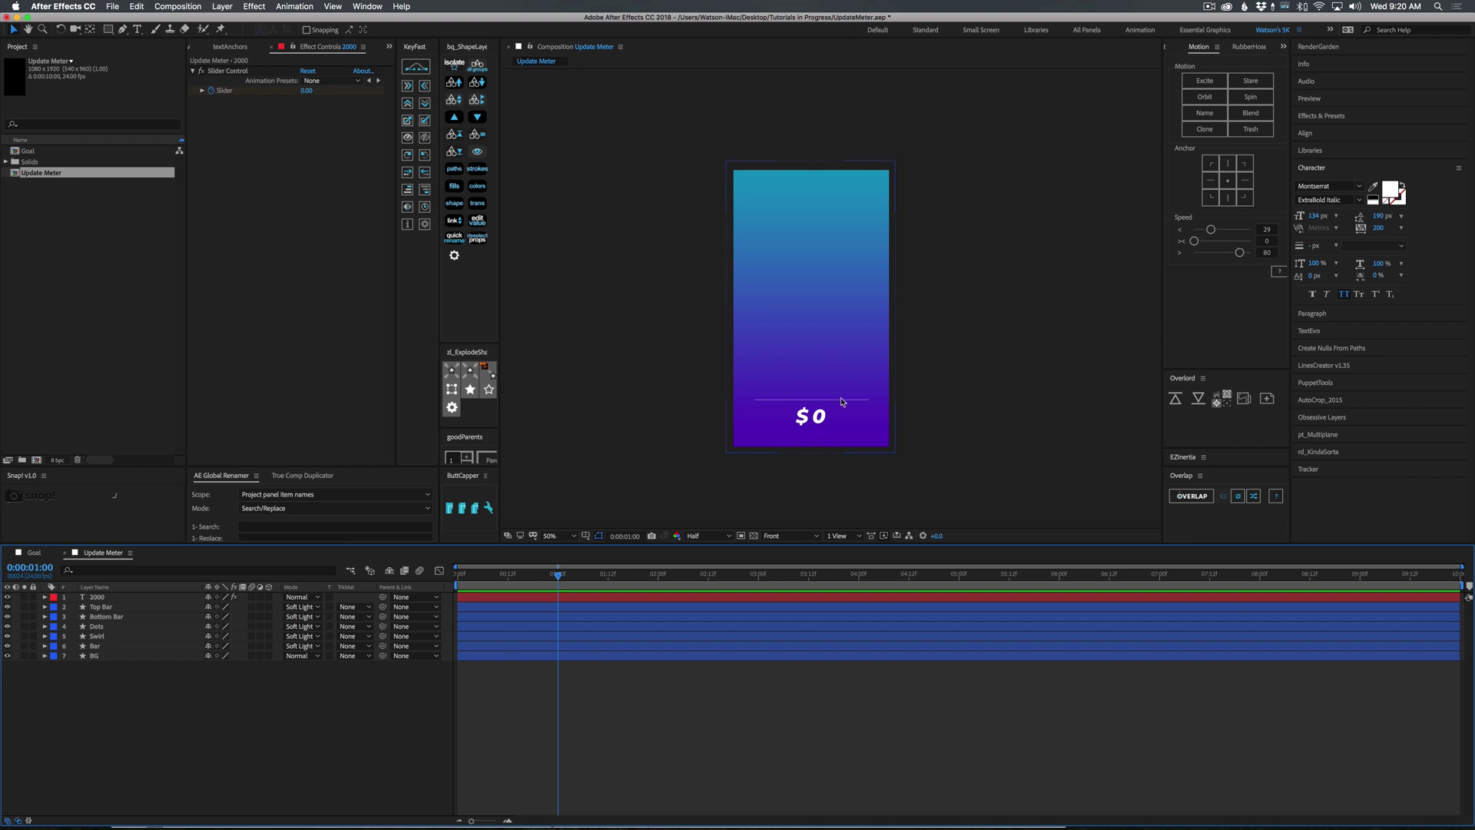
left_click(108, 29)
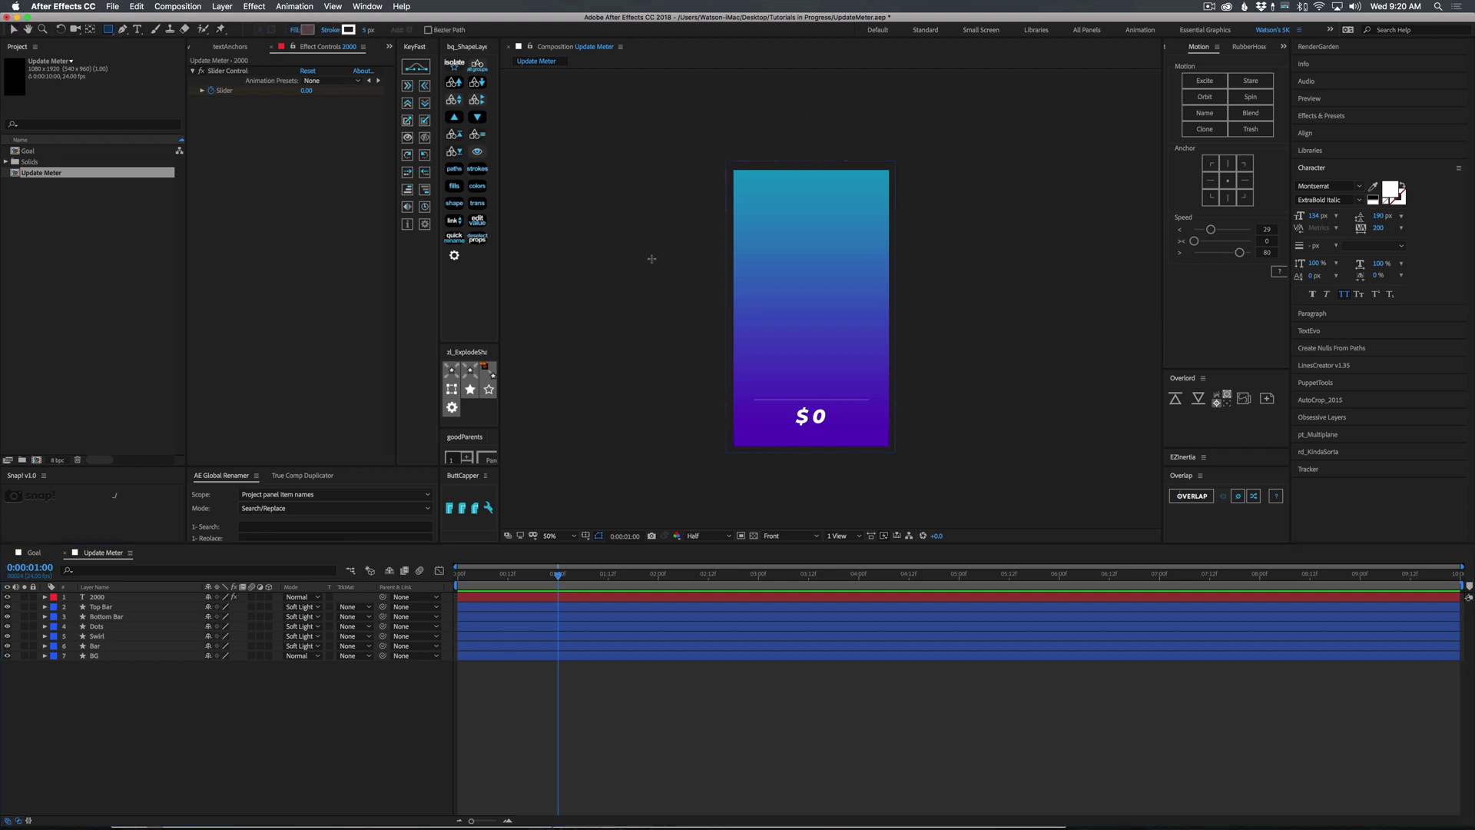
left_click_drag(709, 139, 899, 399)
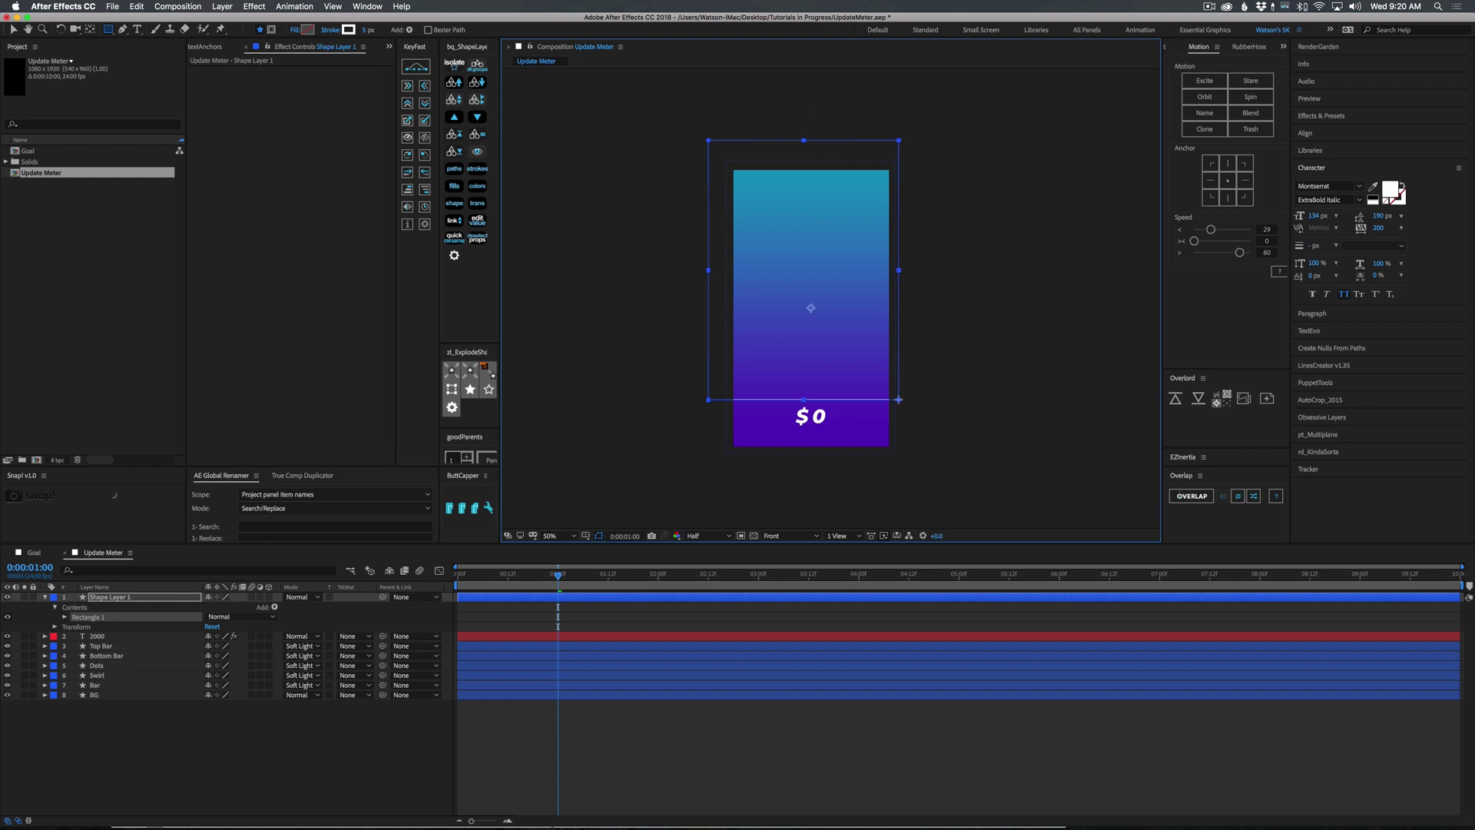
key("v")
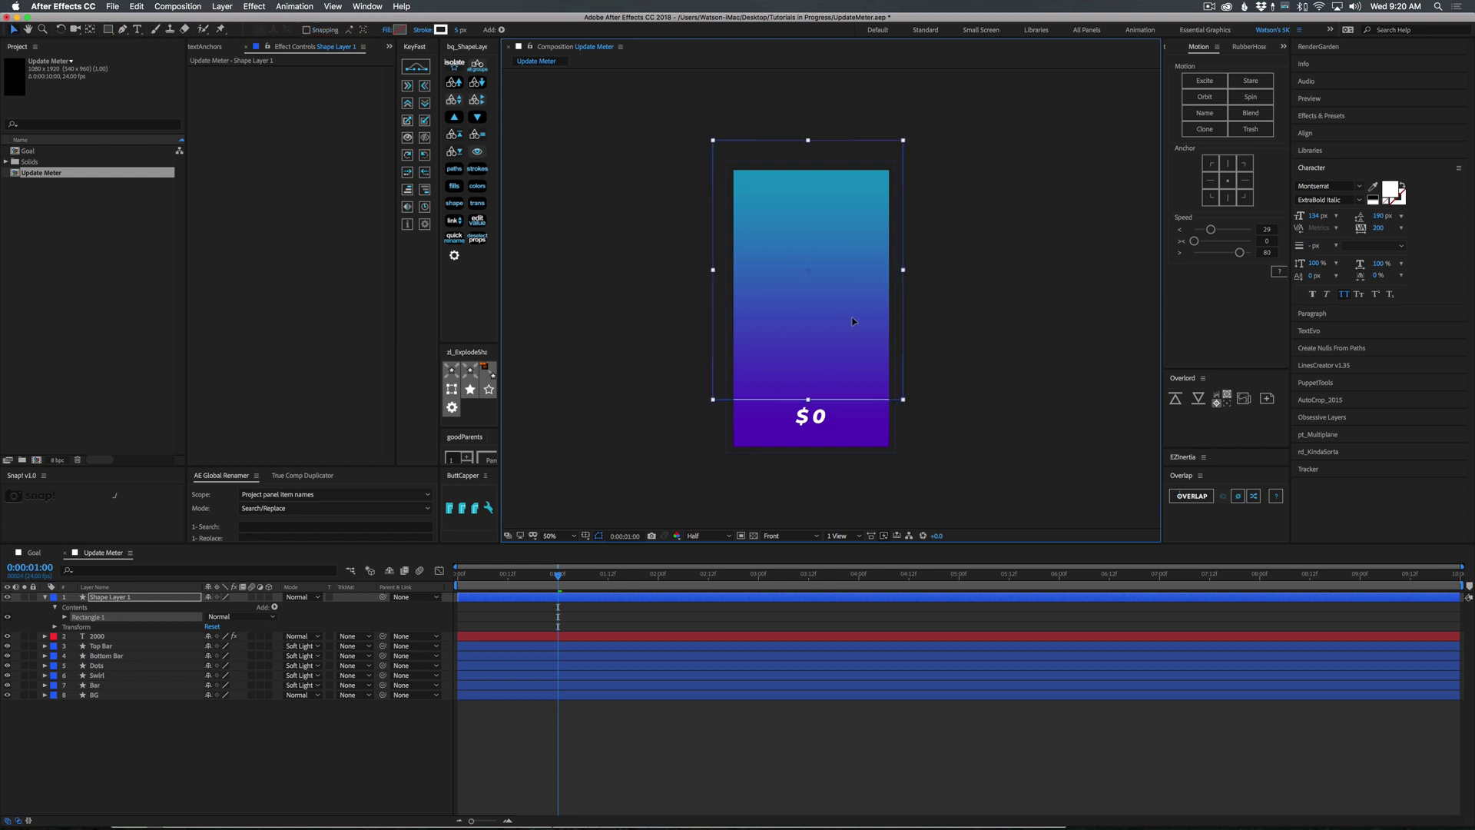
left_click_drag(803, 337, 805, 337)
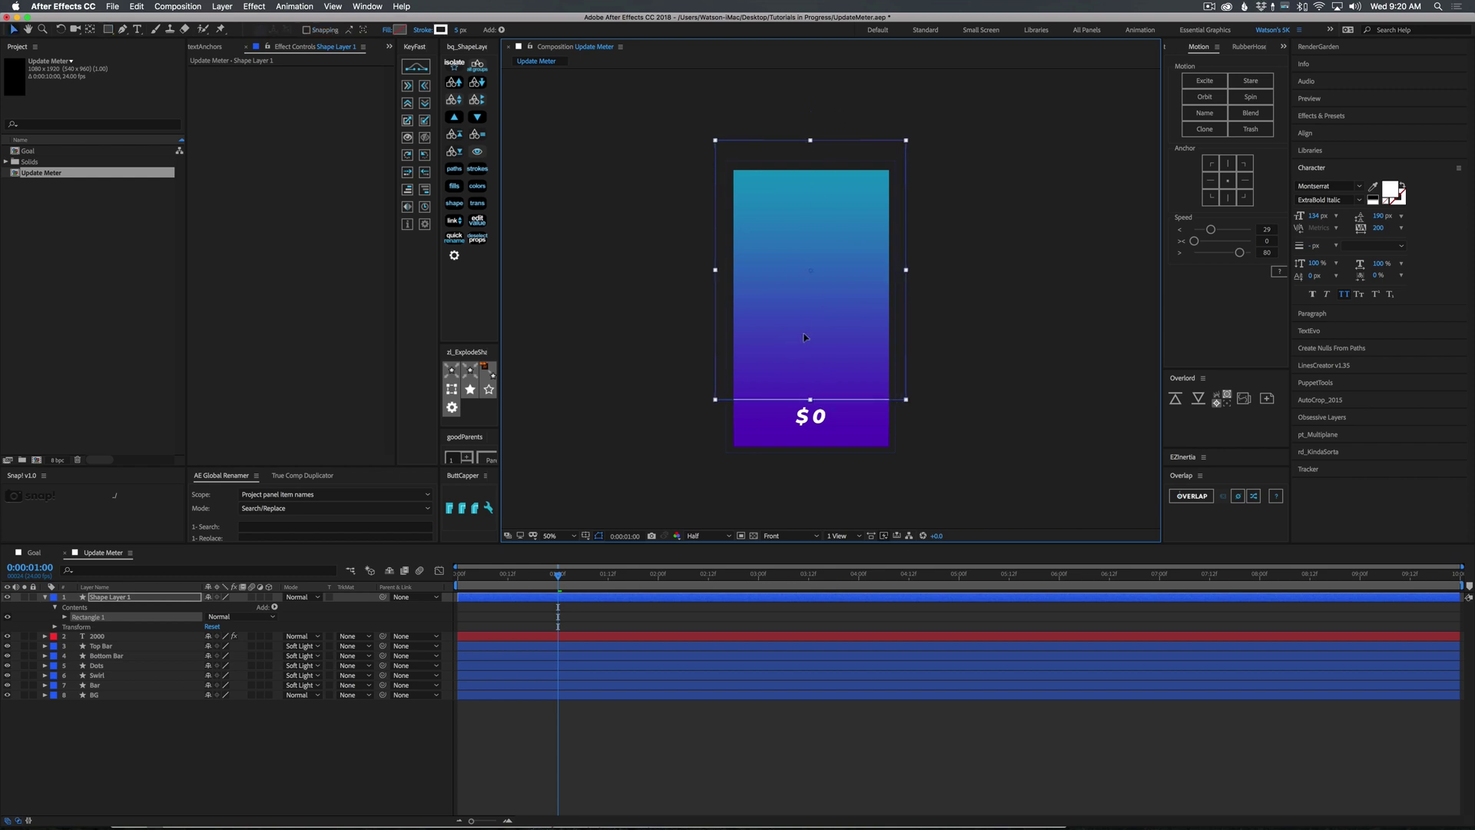
Step: Give the new rectangle a solid white fill (FFFFFF) and remove its stroke
left_click(401, 30)
left_click(15, 92)
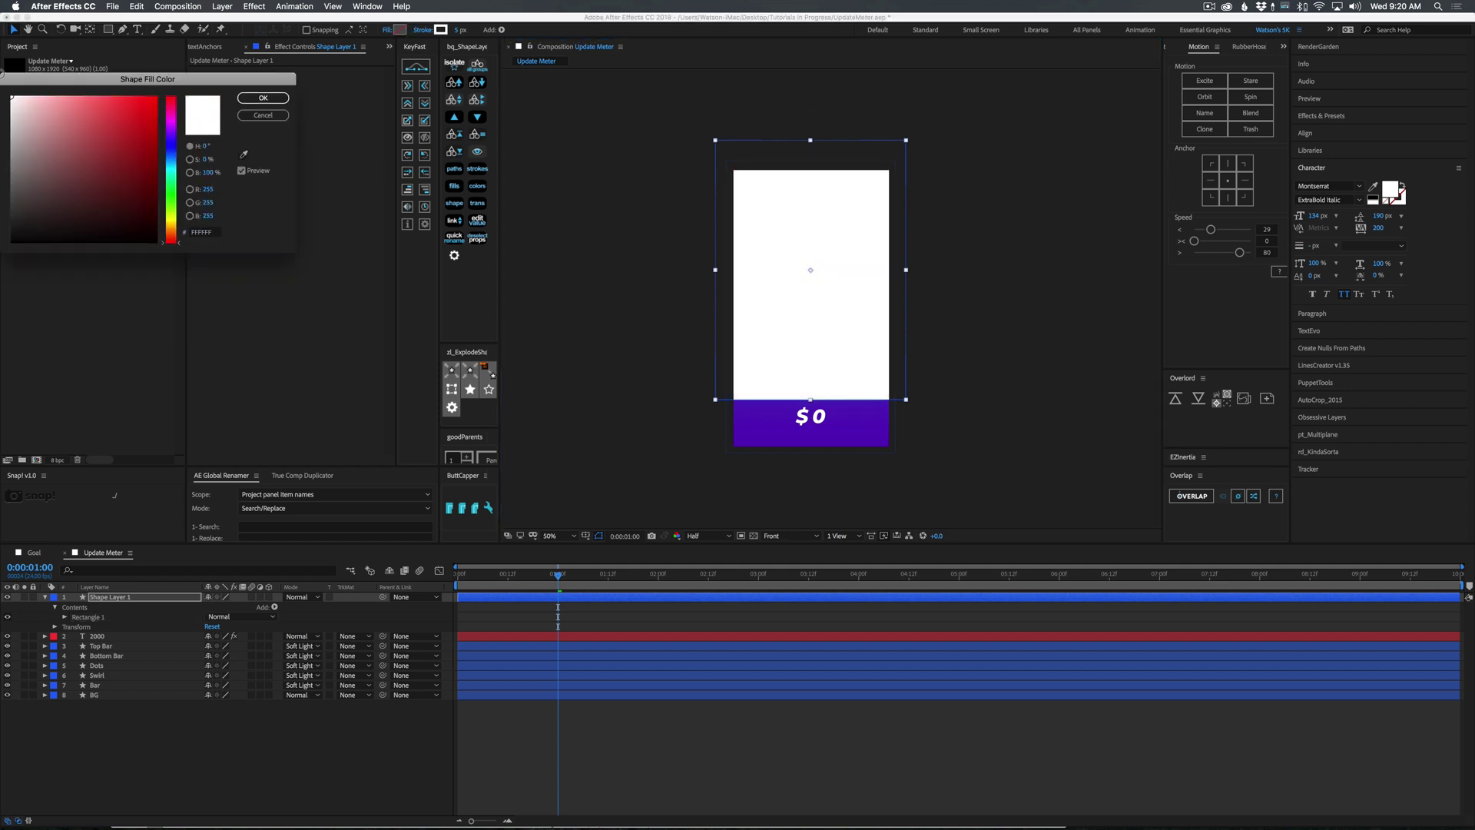
left_click(259, 100)
left_click(401, 32)
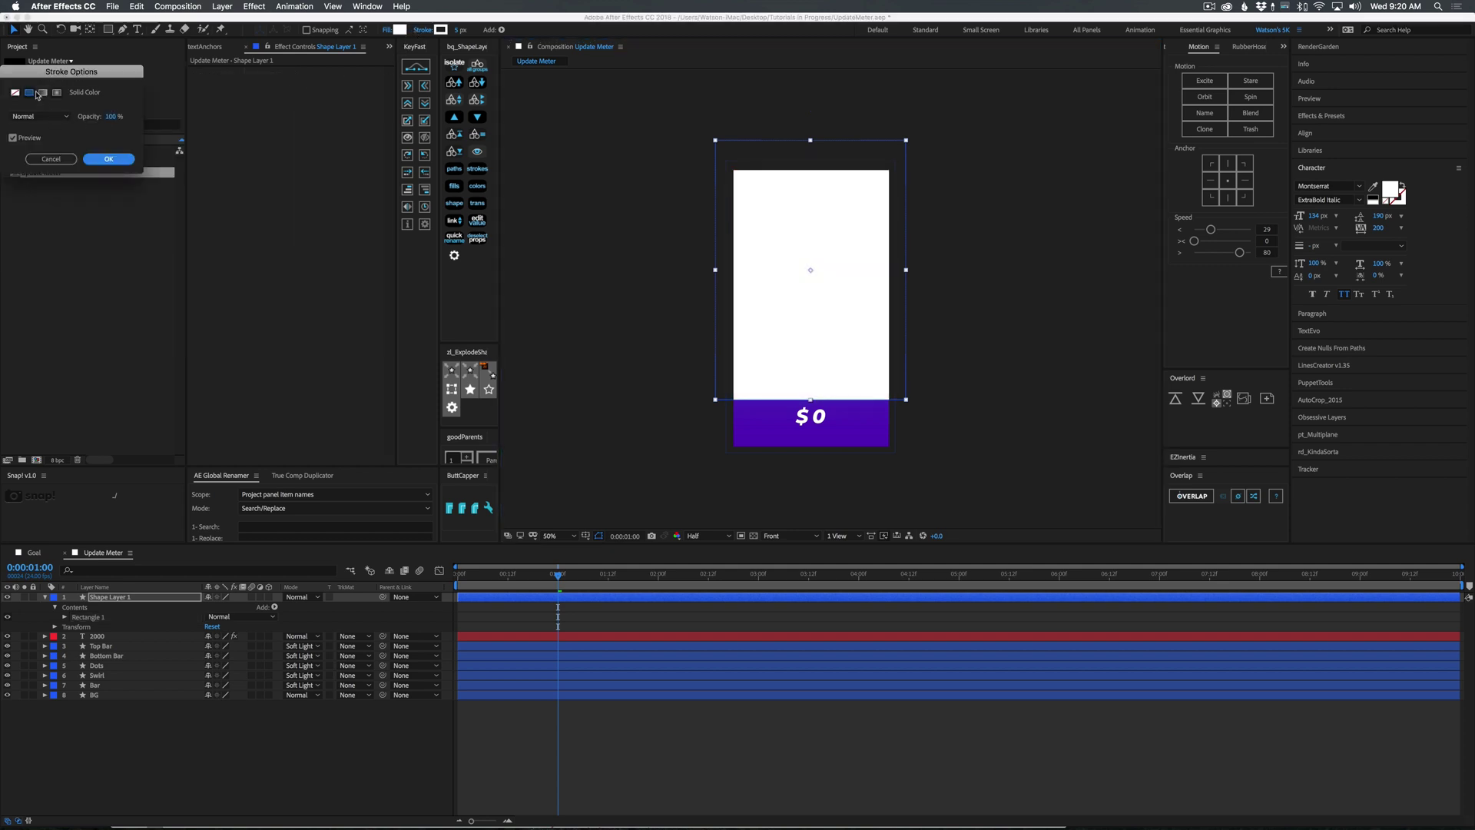
left_click(16, 92)
left_click(108, 159)
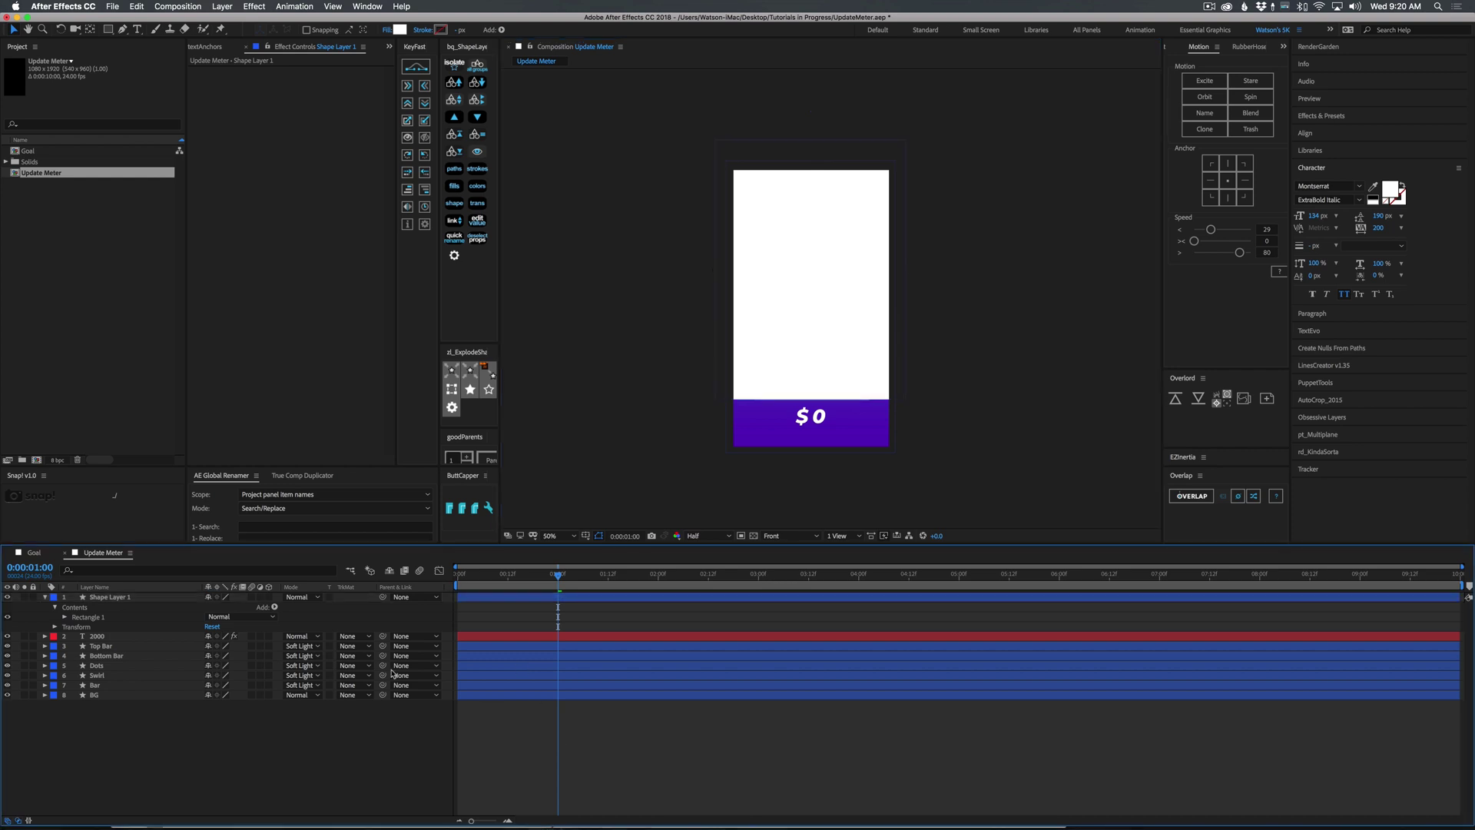
Step: Rename the rectangle's shape layer as MATTE and collapse its properties
left_click(112, 597)
key("Return")
type("MATTE")
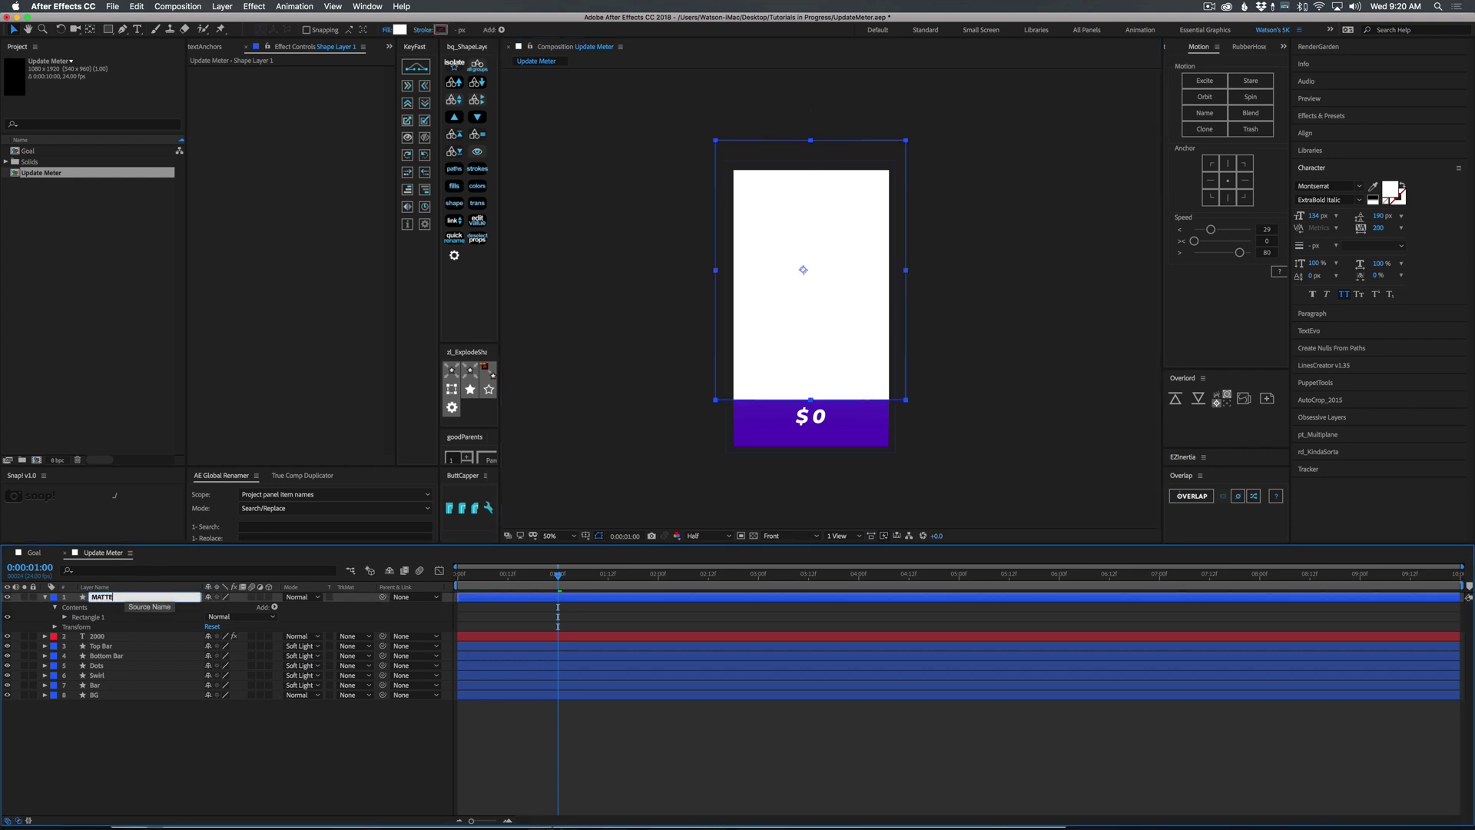
key("Return")
left_click(45, 597)
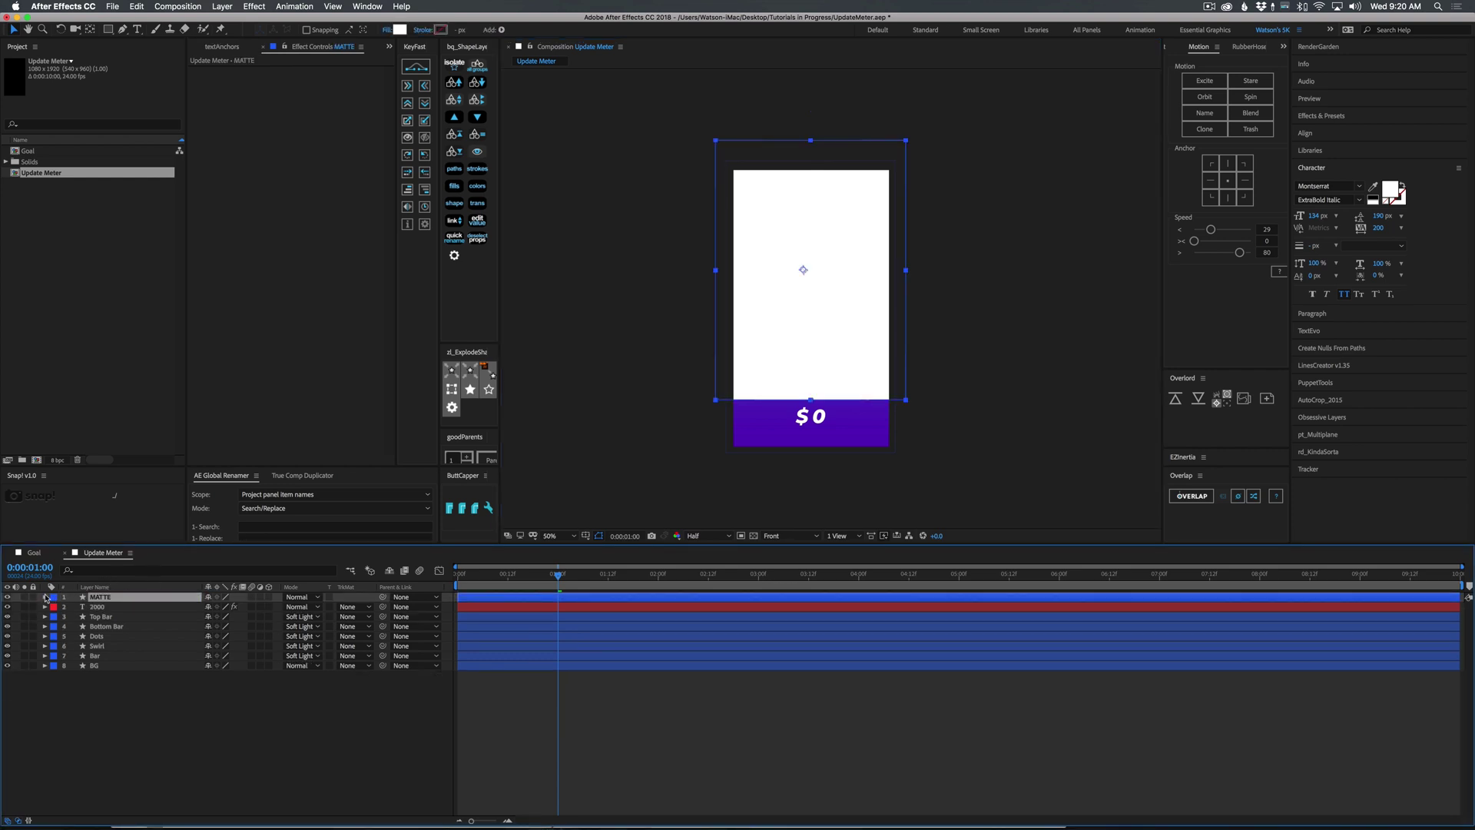
Step: Set the 2000 layer's track matte to Alpha Inverted Matte "MATTE", testing it by moving the number above the line and undoing
left_click(95, 607)
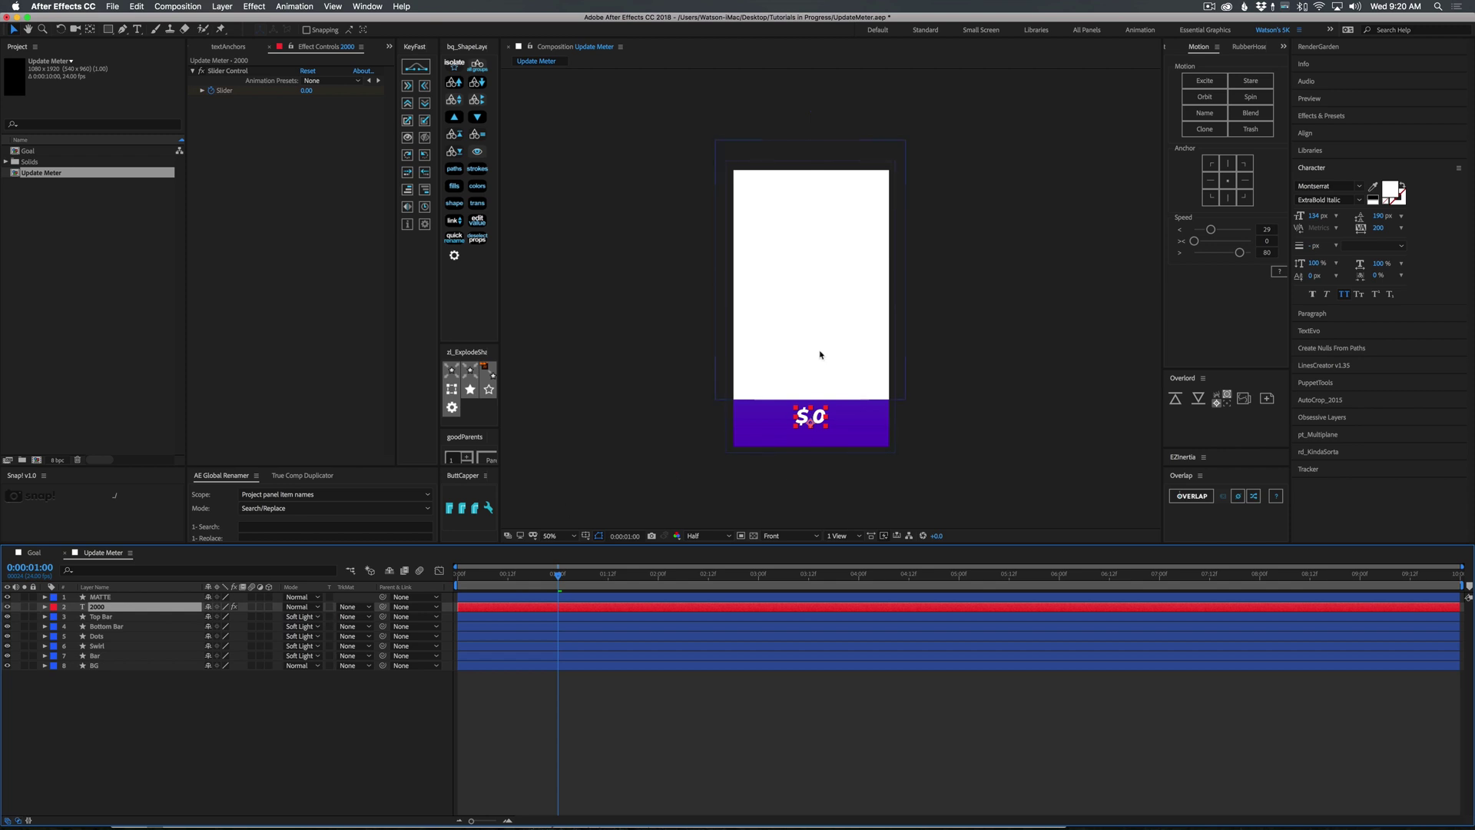
left_click(349, 607)
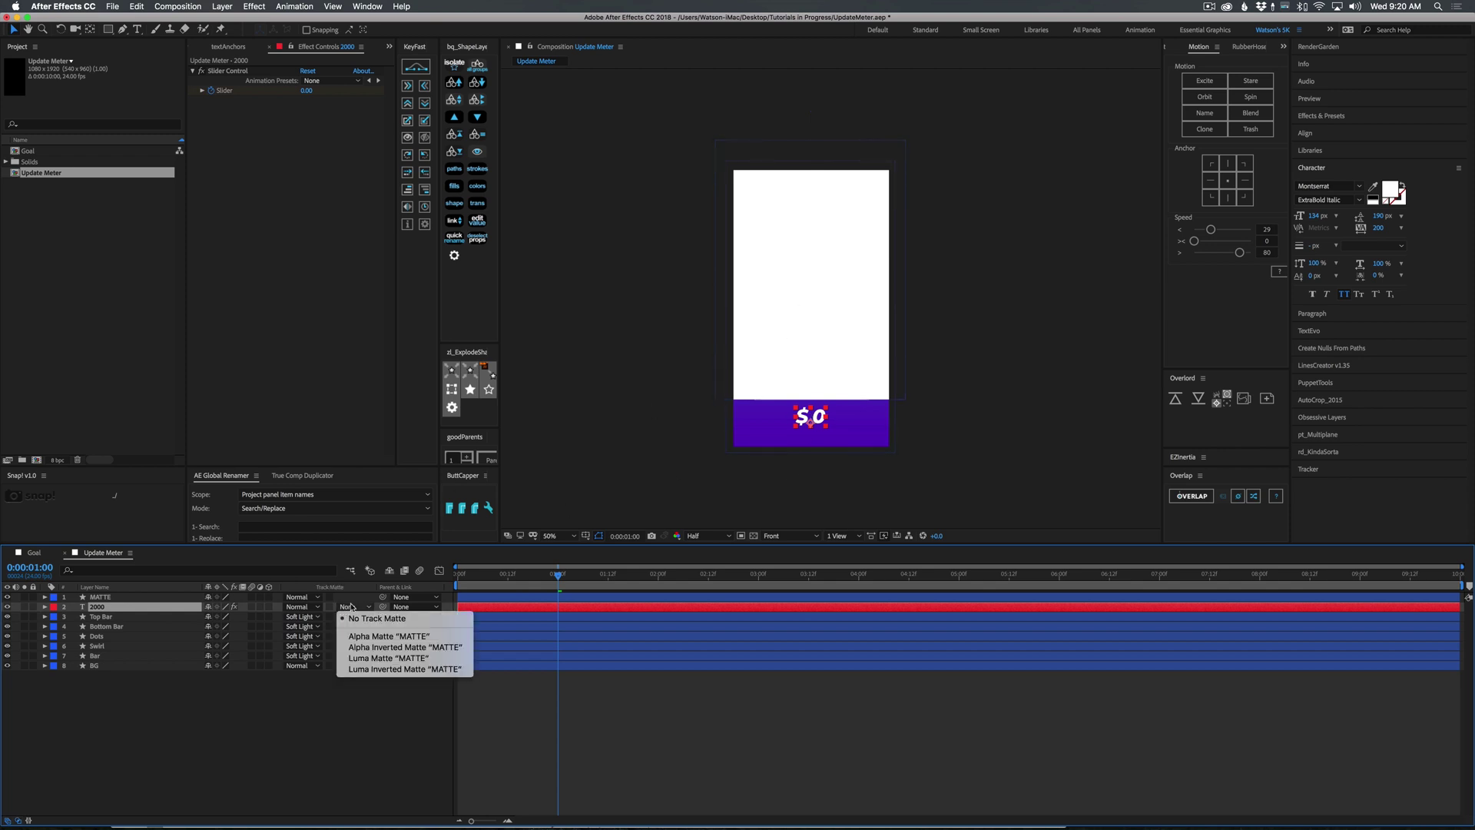
left_click(366, 649)
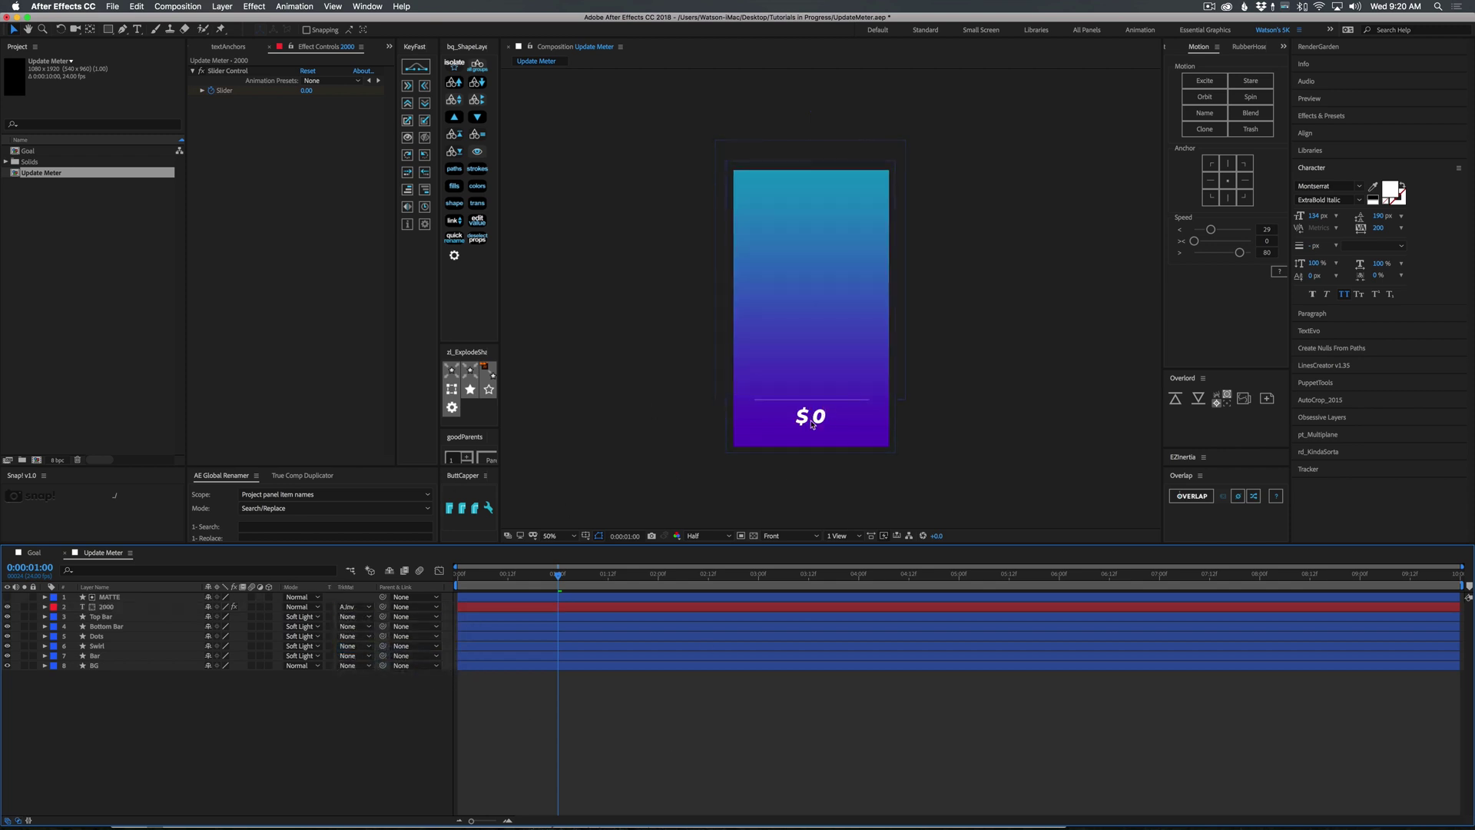
left_click_drag(812, 423, 813, 393)
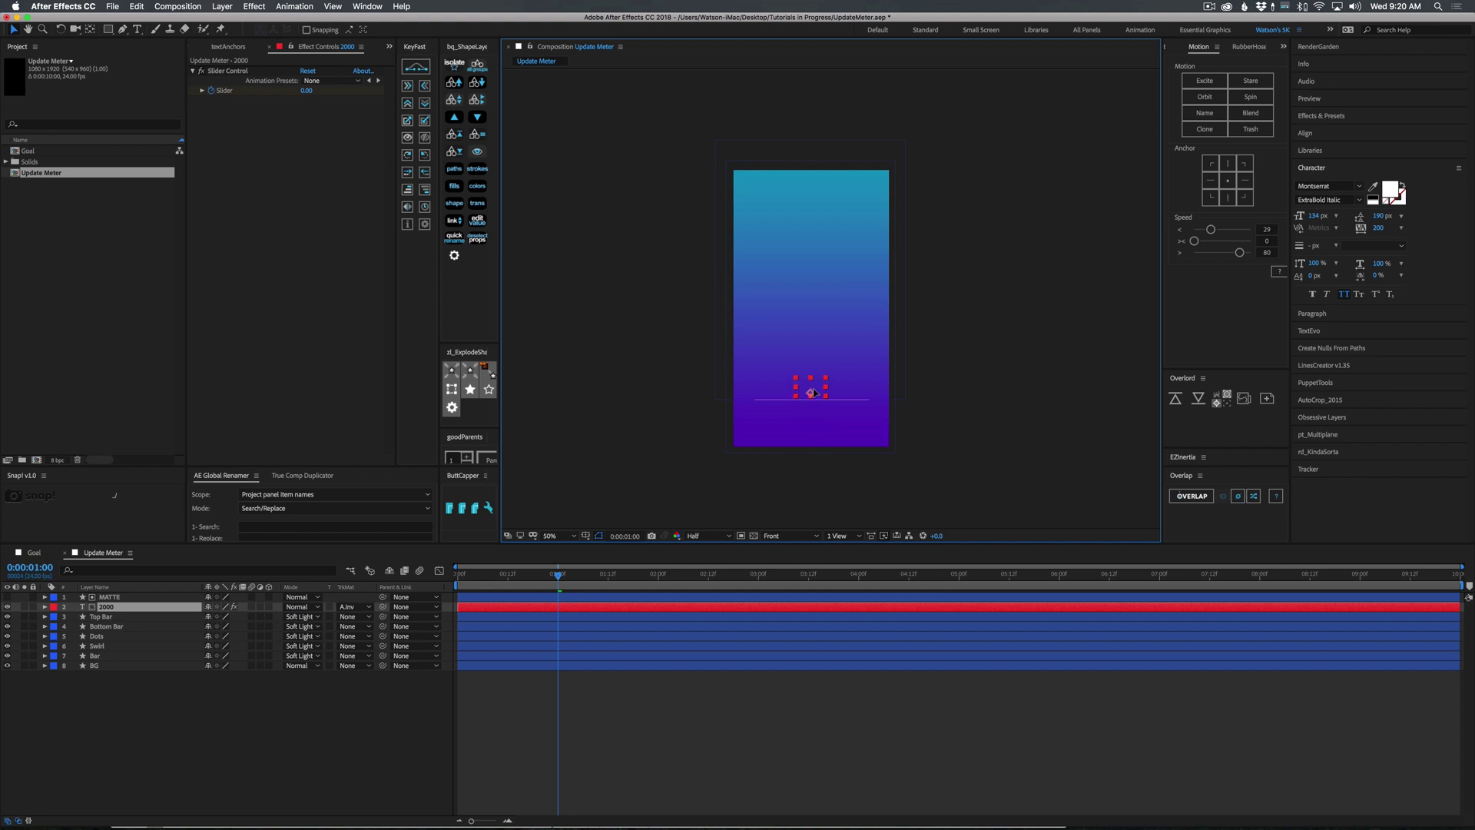
key("super+z")
Step: Keyframe the 2000 layer's Position at 0:00:01:00, and at 0:00:00:02 move the number straight up above the line
key("p")
left_click(74, 616)
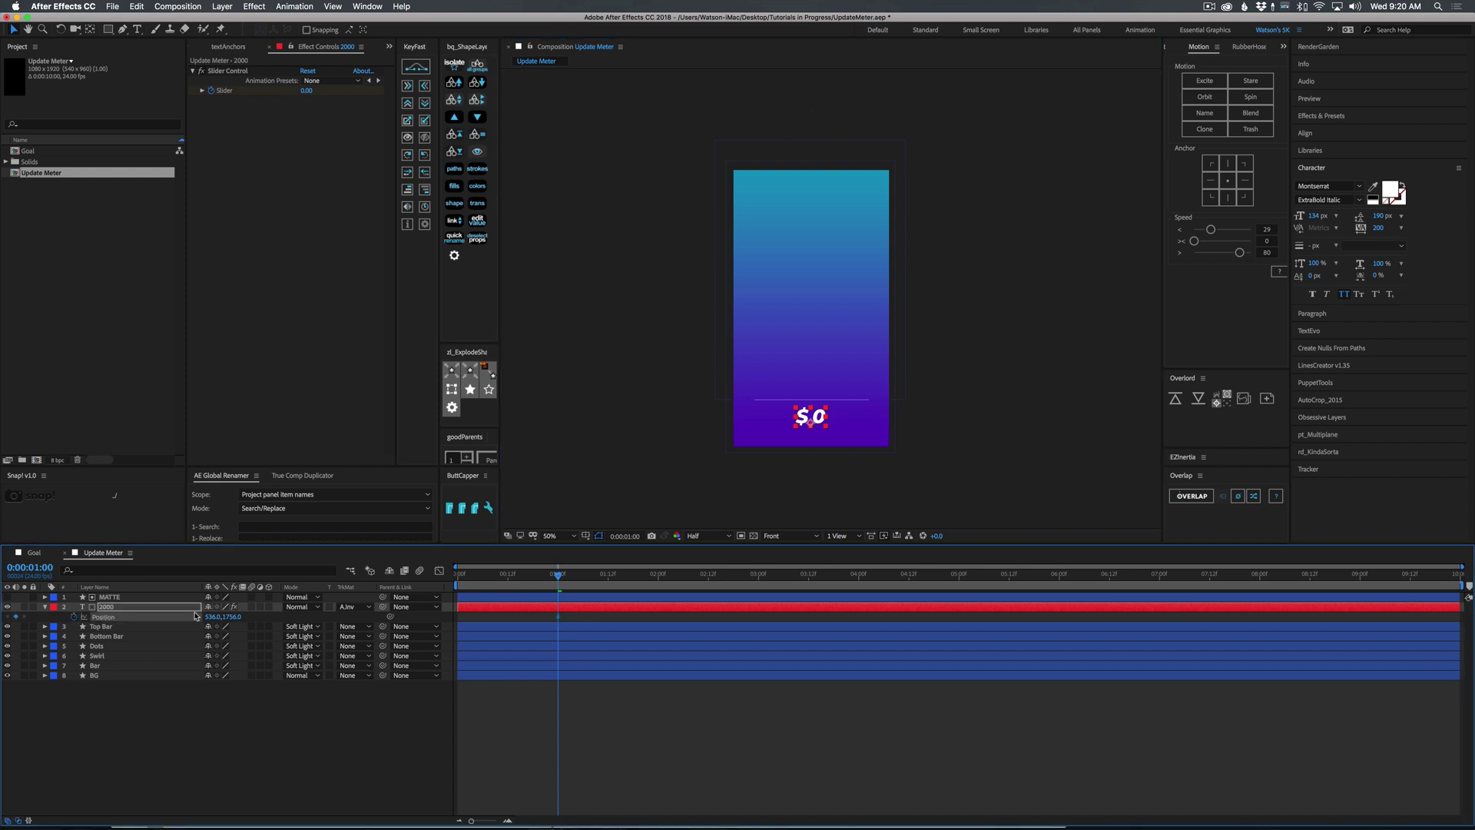
left_click_drag(552, 582, 466, 582)
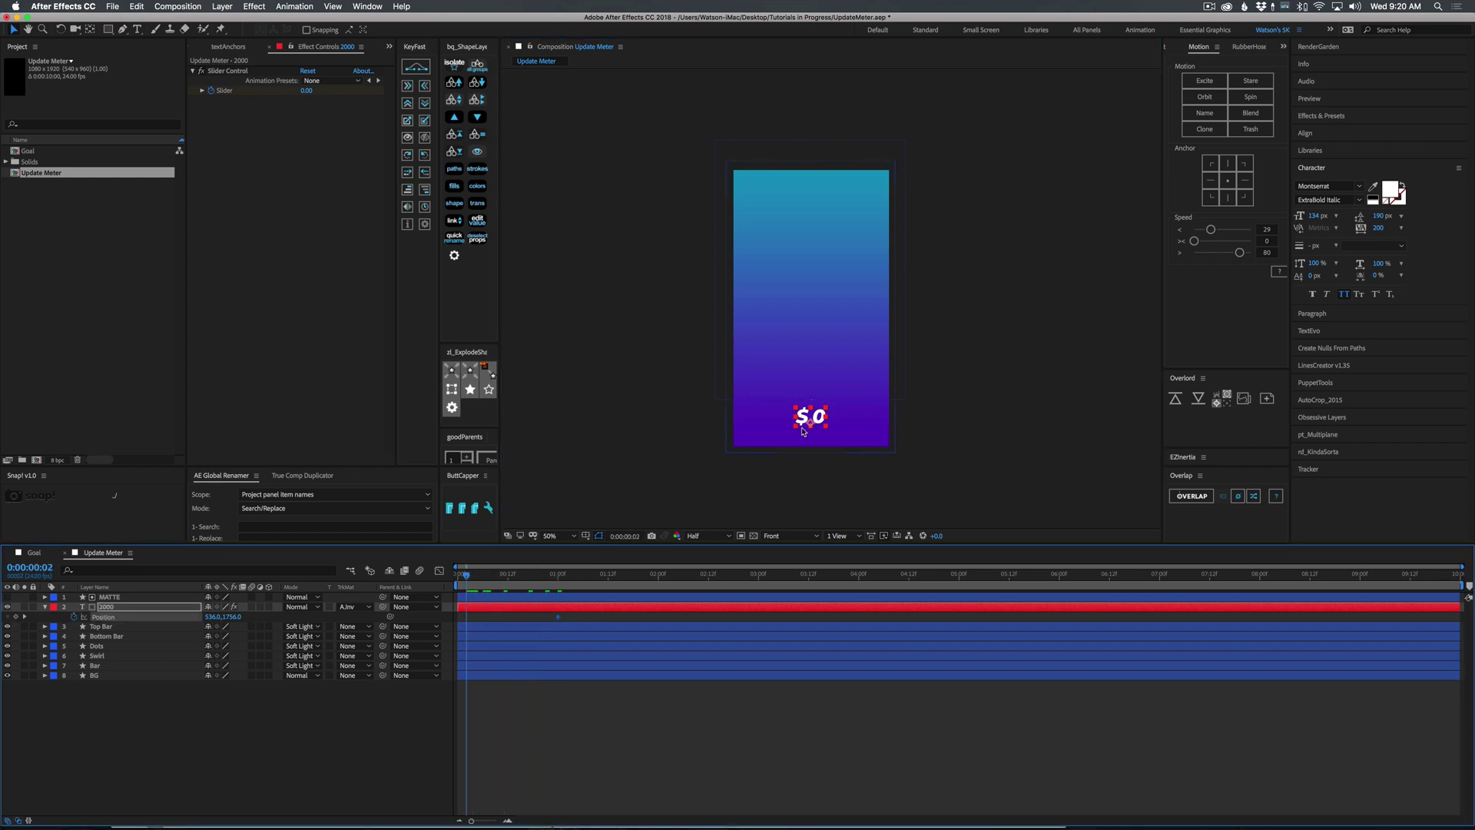
left_click_drag(804, 432, 809, 377)
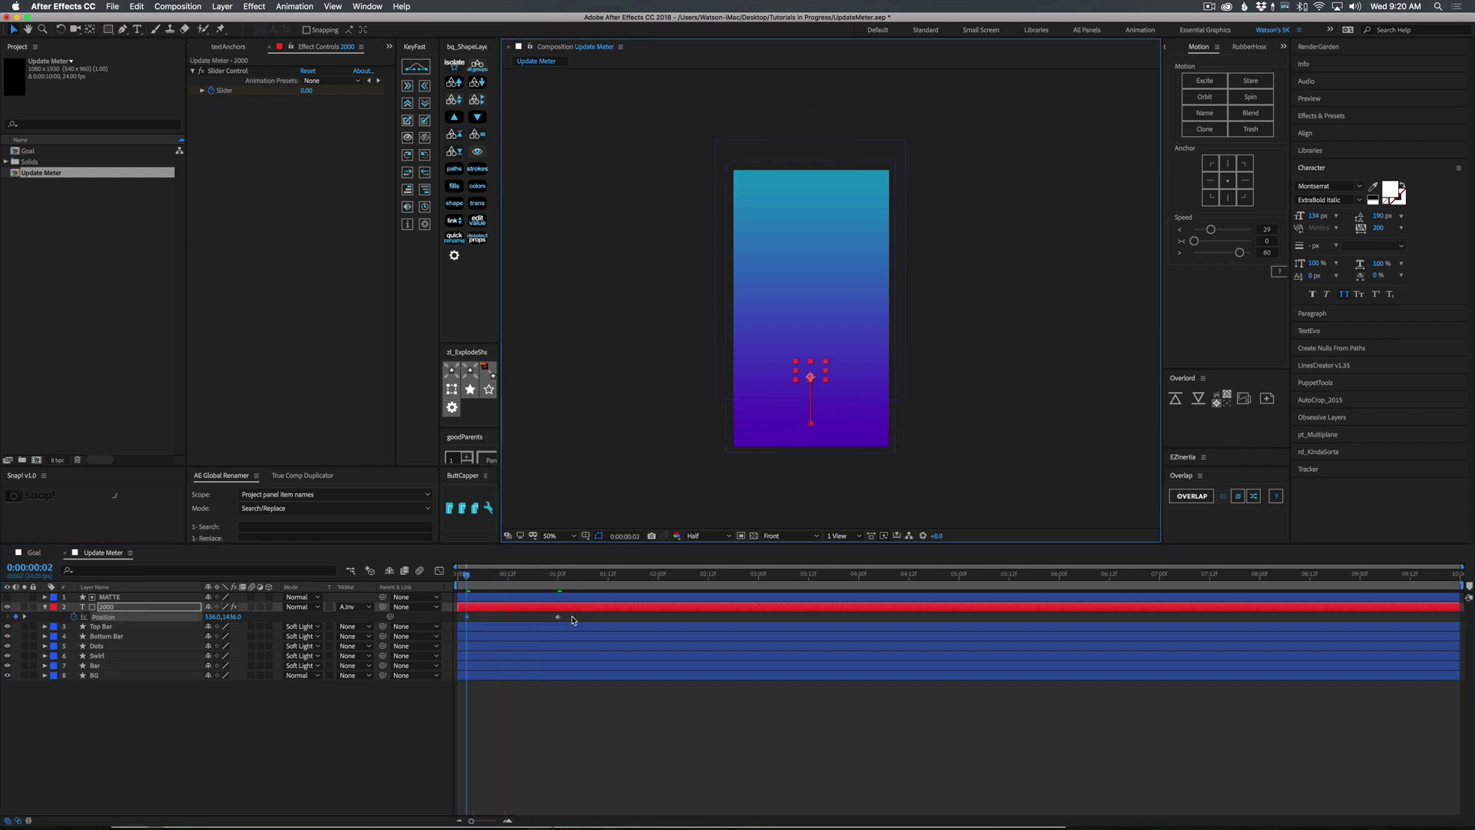
Step: Ease the Position keyframe at 0:00:01:00, lengthen its incoming influence in the Graph Editor for a gradual slowdown, and preview the motion
left_click(557, 616)
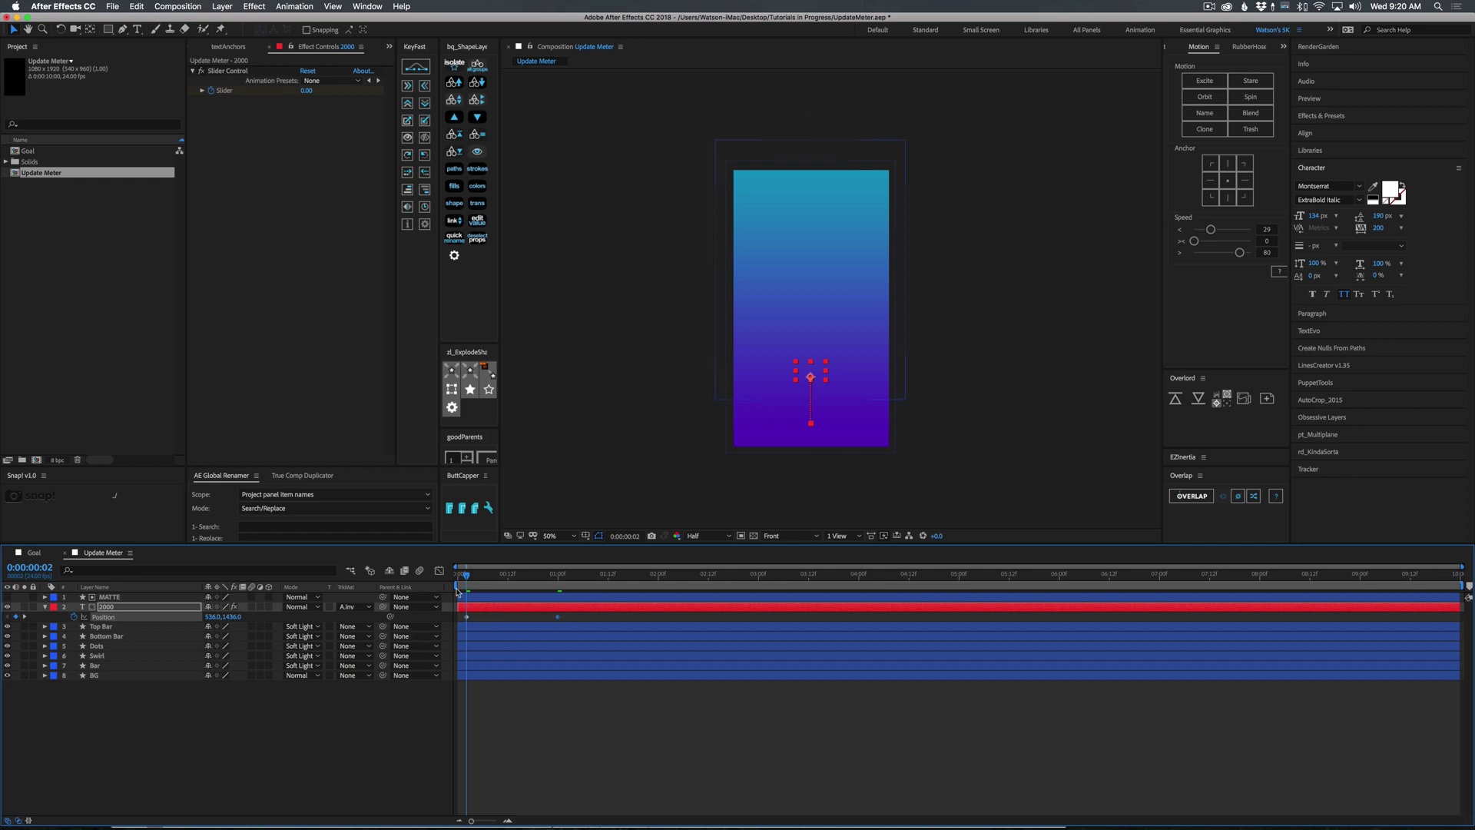
left_click(438, 570)
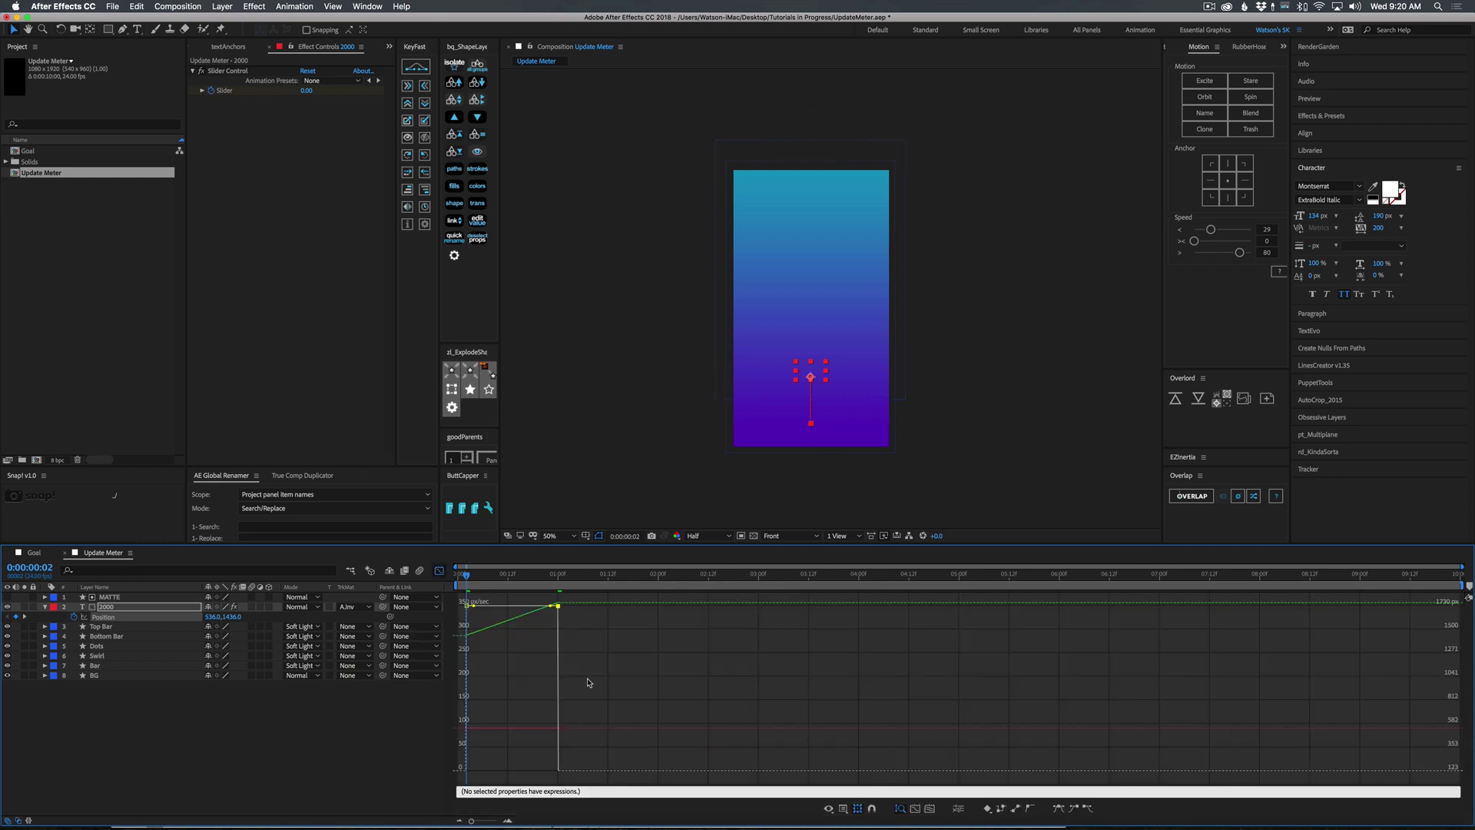
left_click(1060, 808)
left_click_drag(541, 772, 511, 769)
key("space")
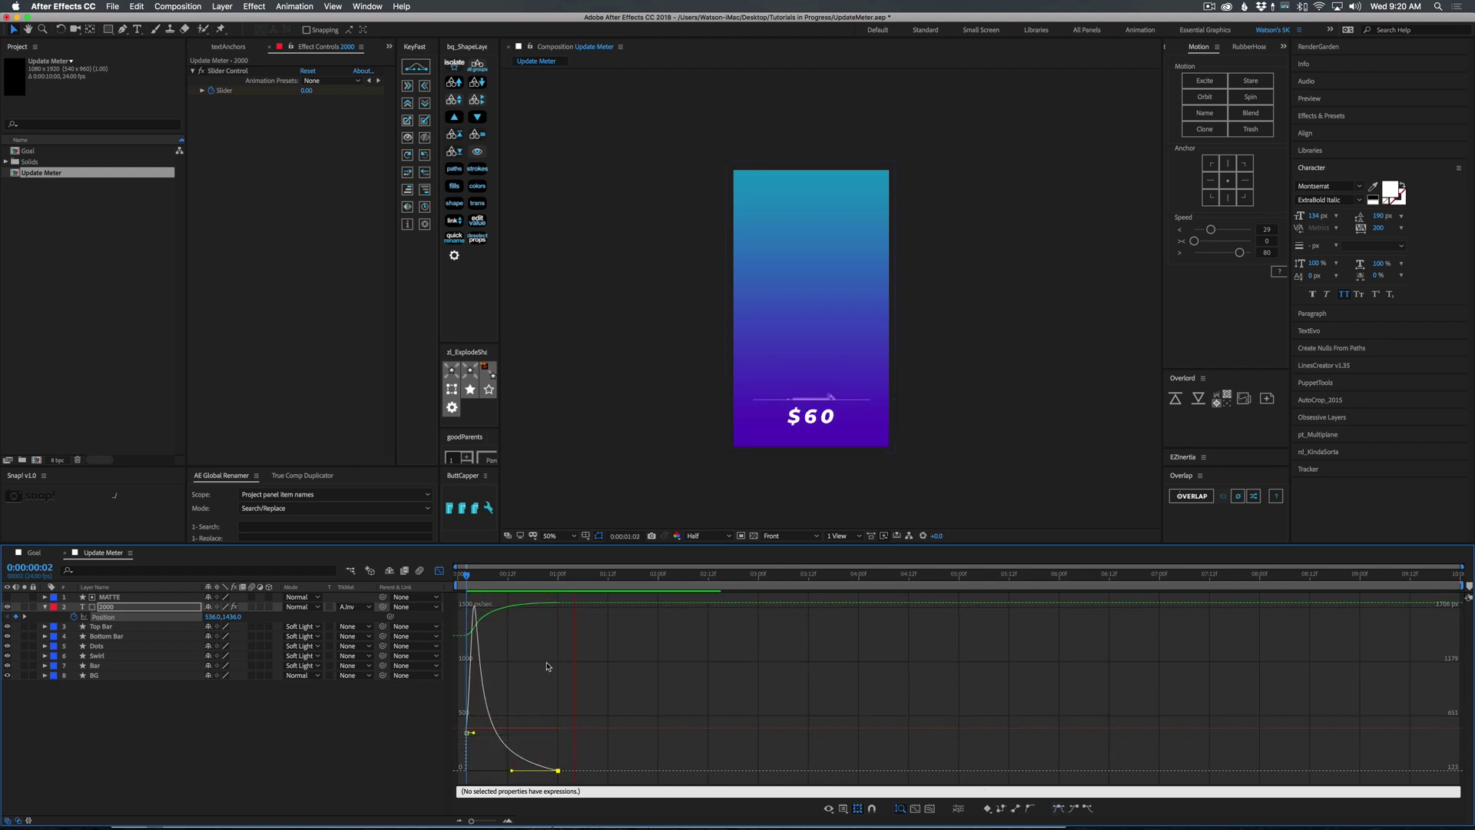
key("shift+F3")
Step: Animate the 2000 layer's Opacity from 0% at 0:00:00:10 to 100% at 0:00:01:00
left_click_drag(579, 576, 499, 585)
key("t")
left_click(73, 616)
left_click(212, 616)
type("0")
key("Return")
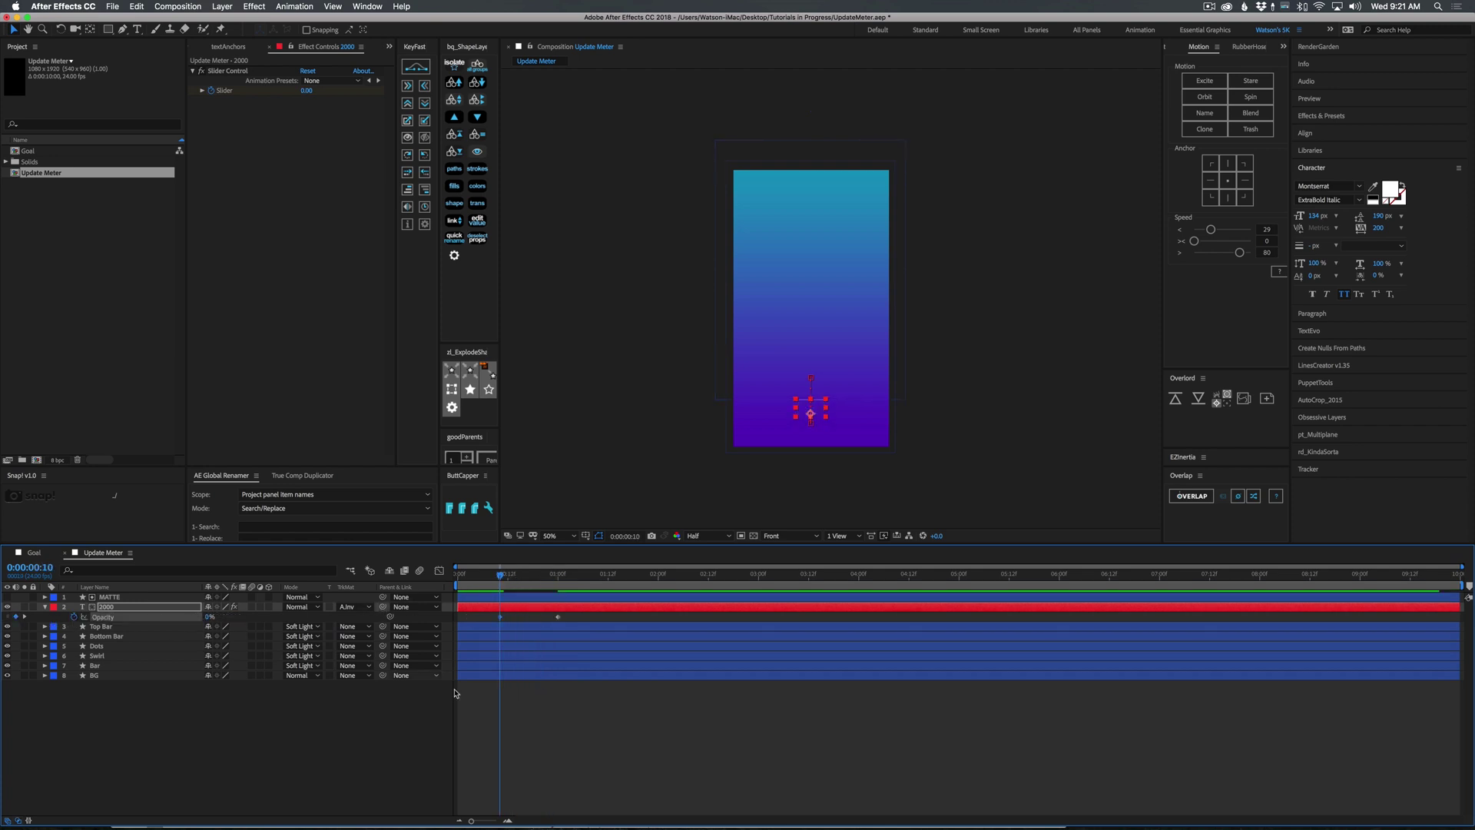
Step: Shift both Opacity keyframes about five frames earlier and preview the number's reveal from the start
left_click(574, 622)
left_click_drag(557, 616, 479, 616)
left_click(538, 731)
key("space")
key("Home")
key("space")
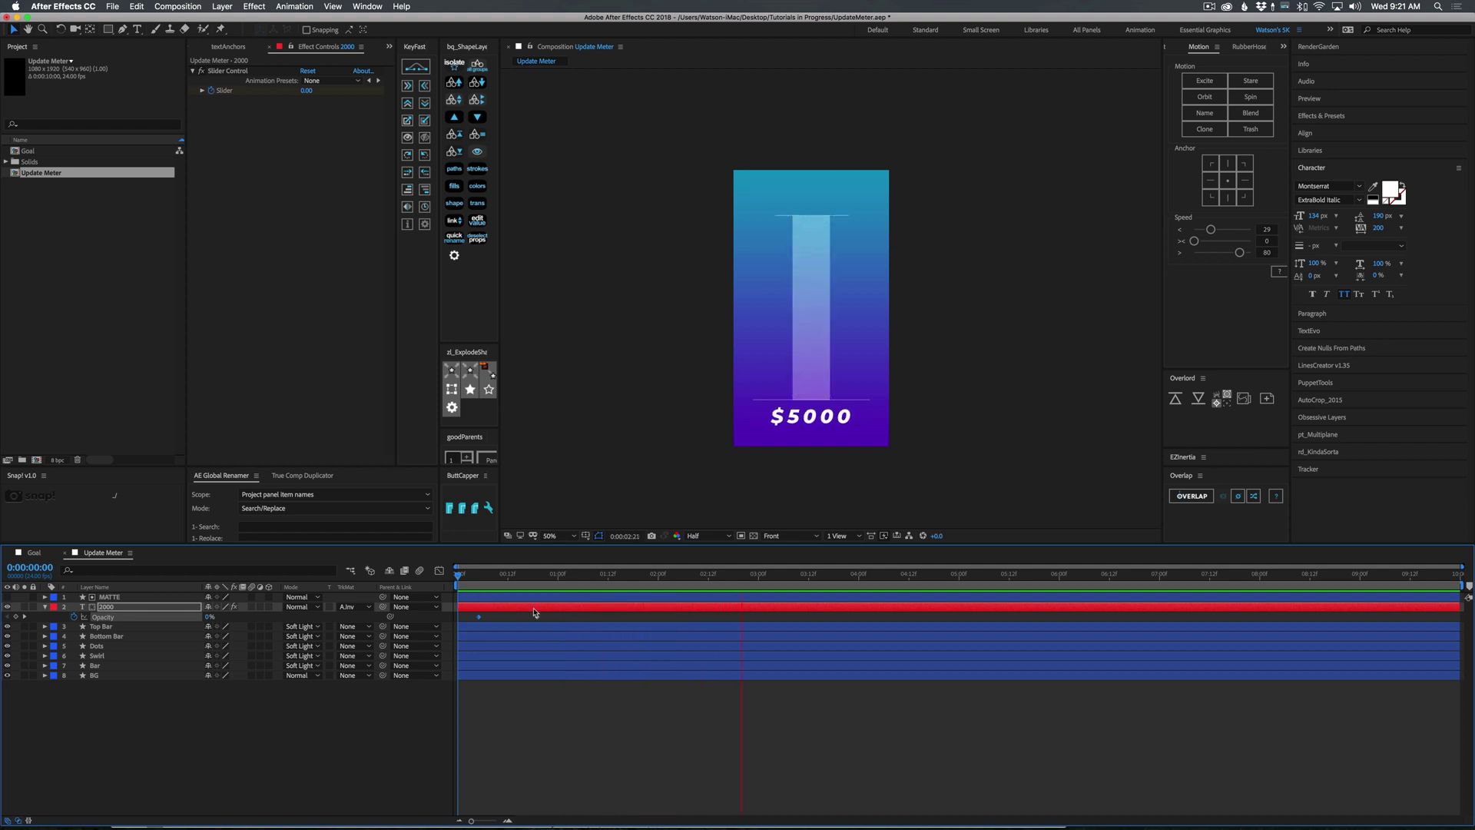
key("space")
Step: Review the 2000 layer's keyframes at 0:00:02:10 and consult the Goal composition for reference
left_click(567, 607)
key("u")
left_click_drag(556, 586, 709, 591)
left_click(762, 623)
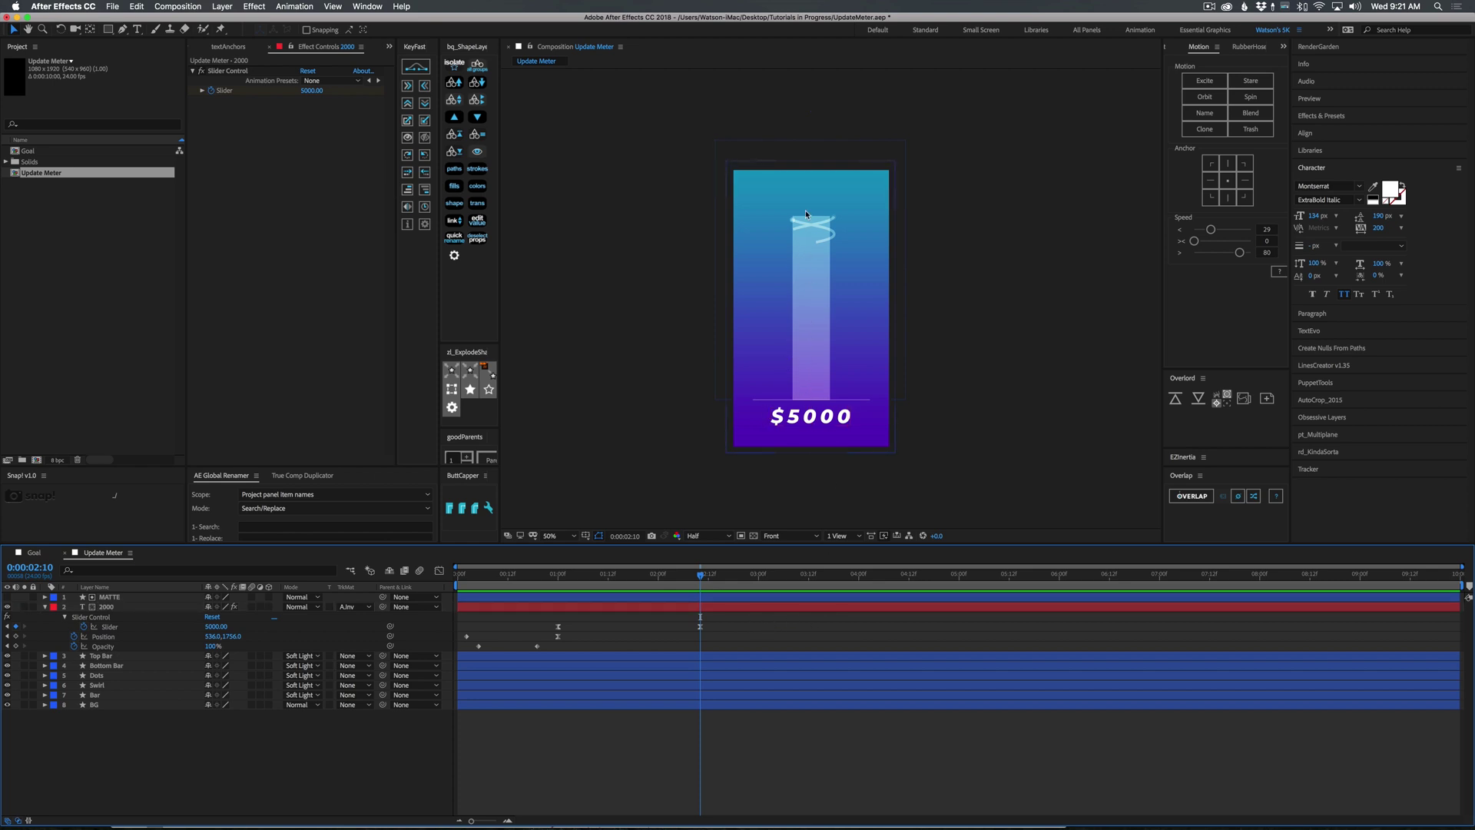
left_click(34, 552)
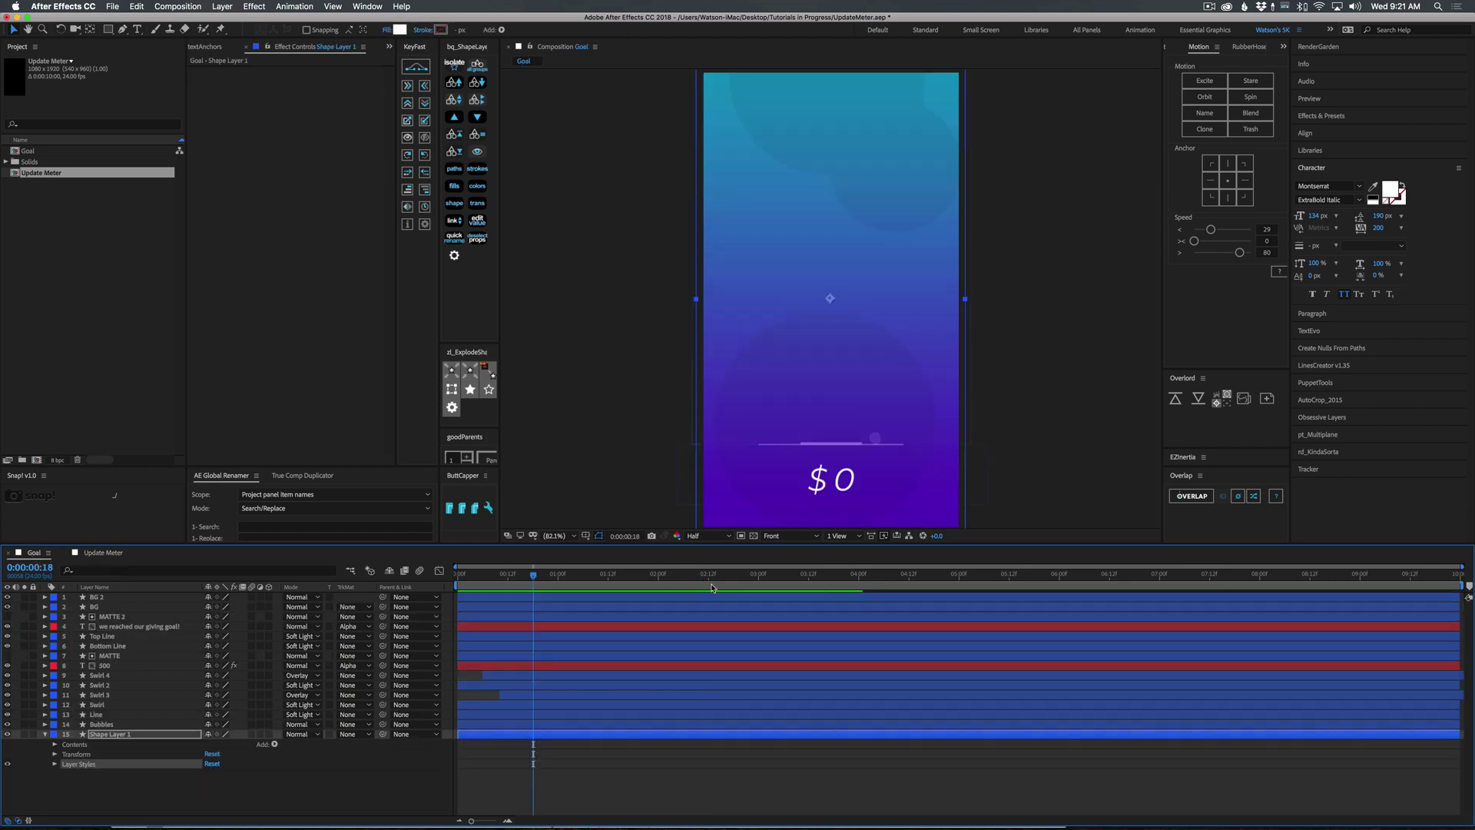
left_click(103, 552)
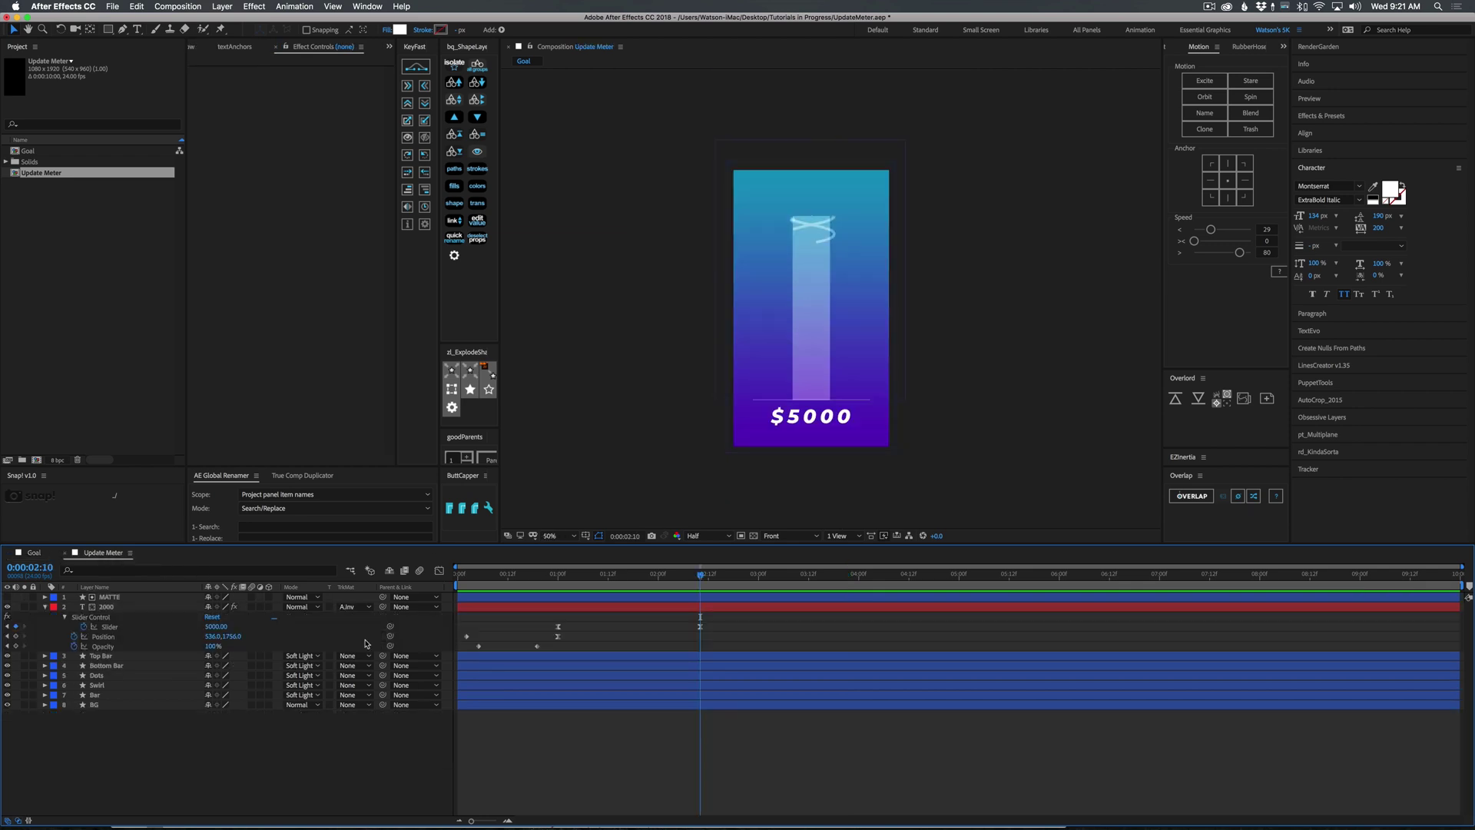
Step: Add a text layer over the bar reading "we reached our giving goal!", with each word on its own line
left_click(45, 606)
left_click(107, 598)
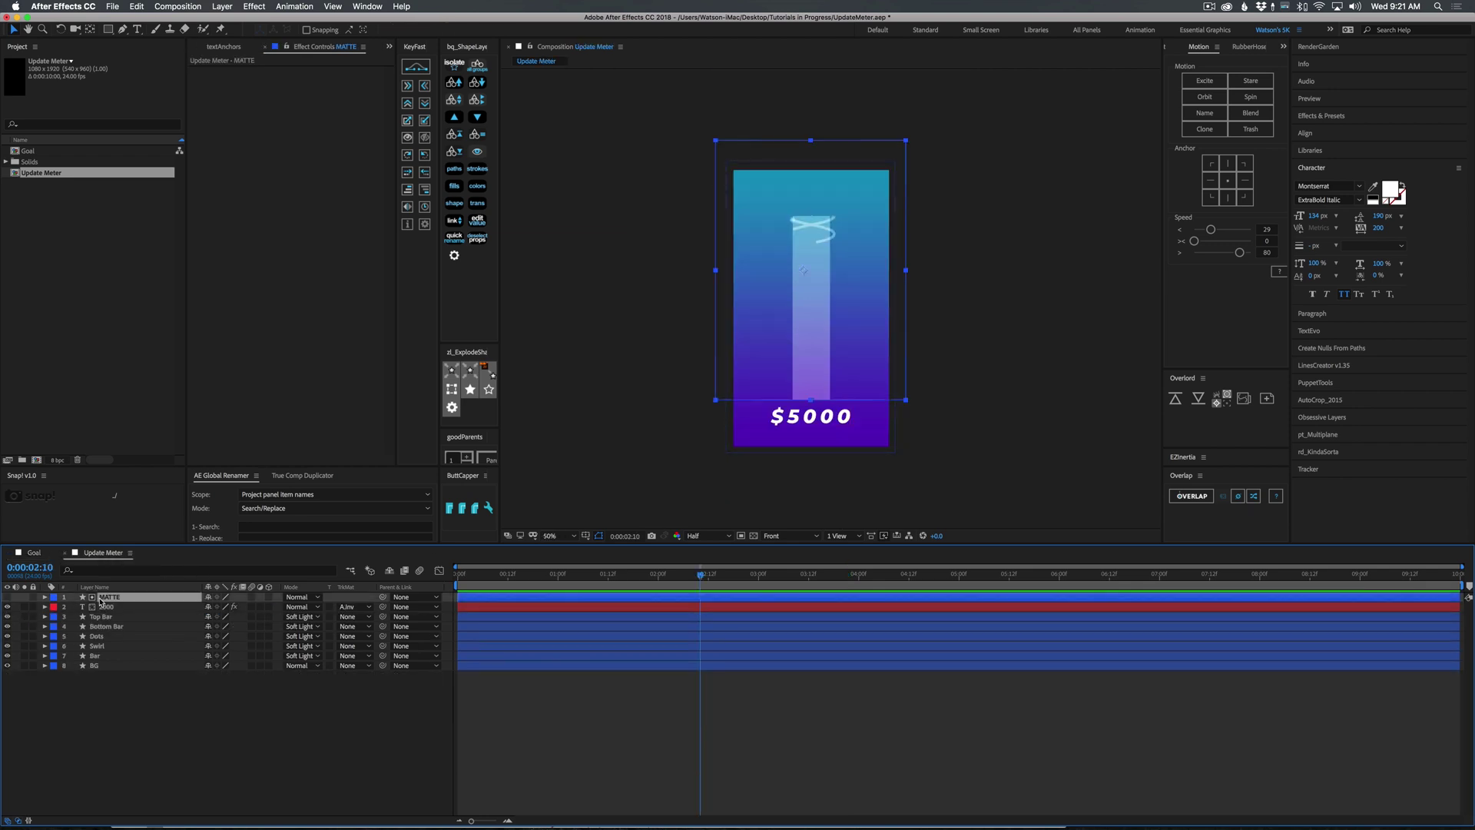
left_click(181, 751)
key("ctrl+t")
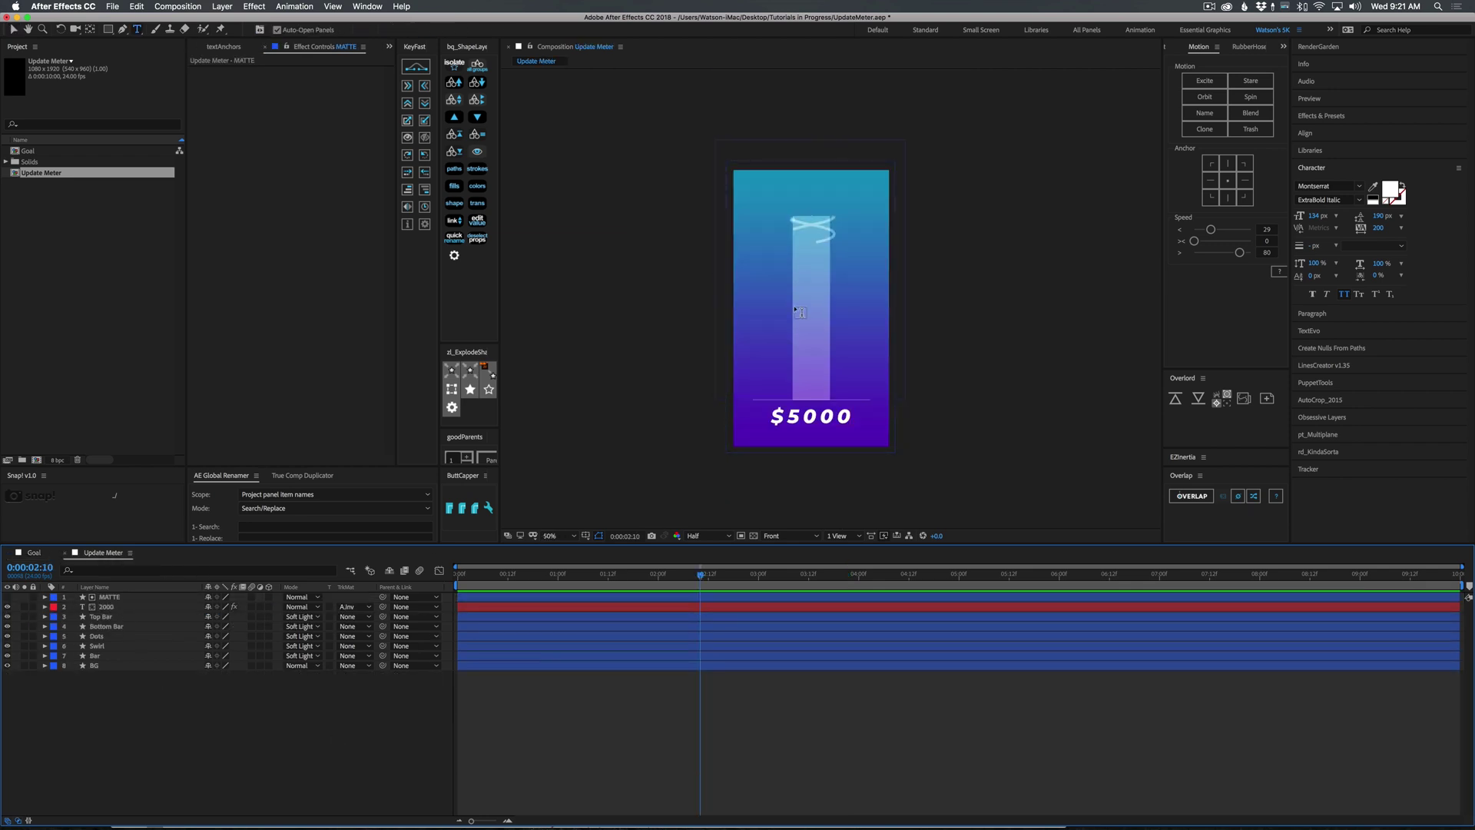
left_click(814, 306)
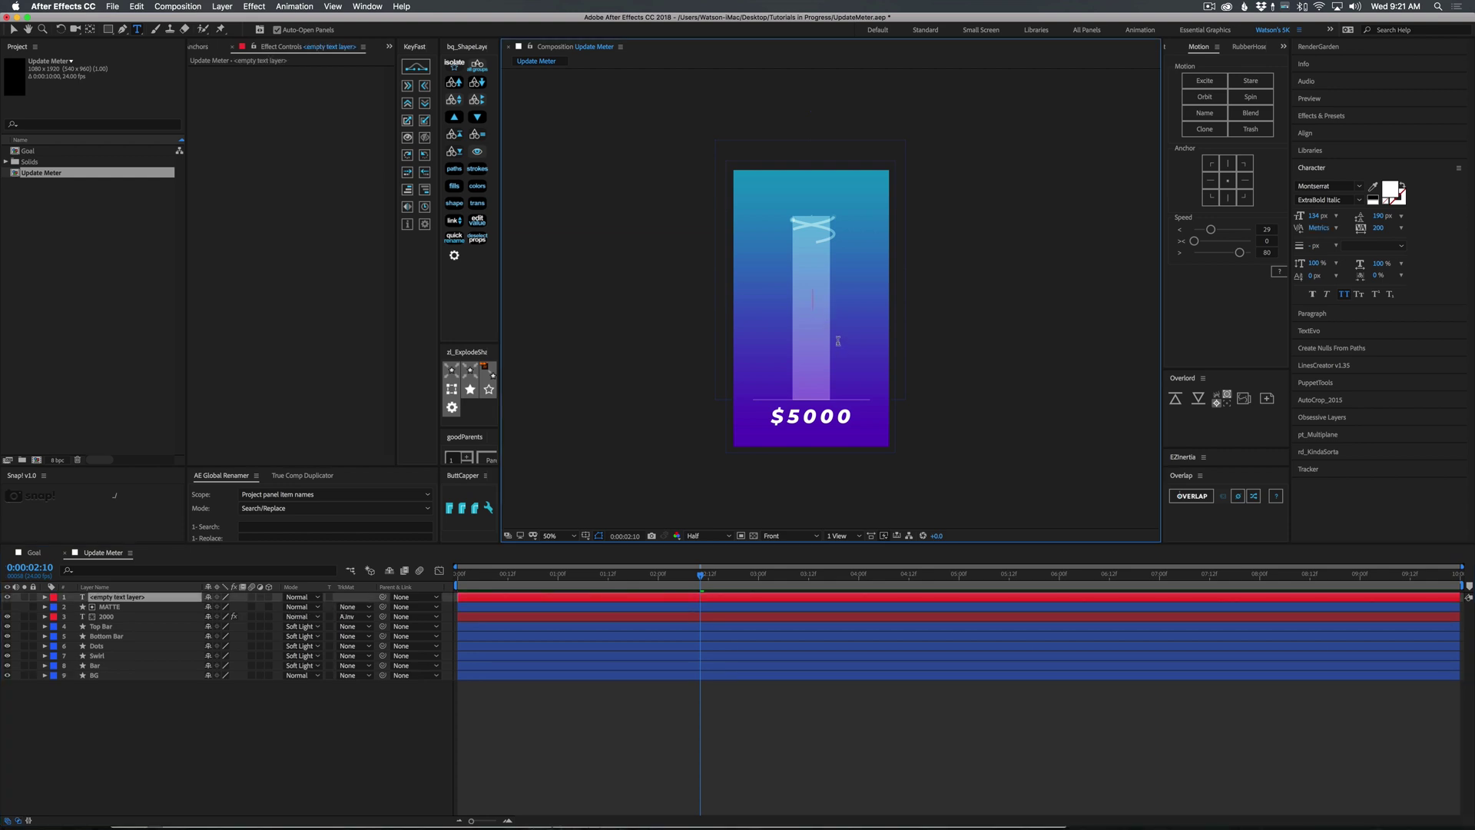
type("we")
key("Return")
type("reached")
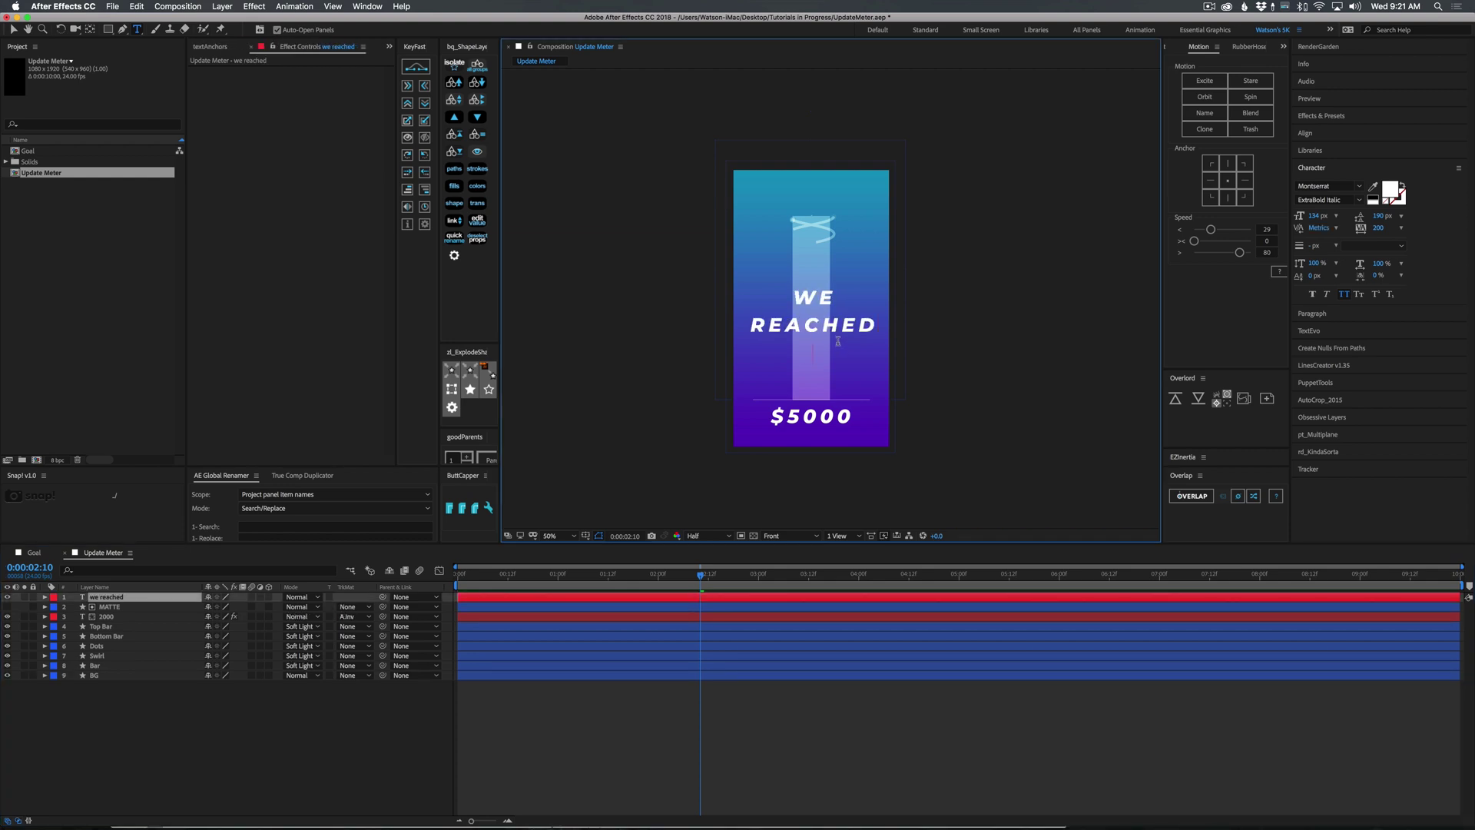
key("Return")
type("our")
key("Return")
type("giving")
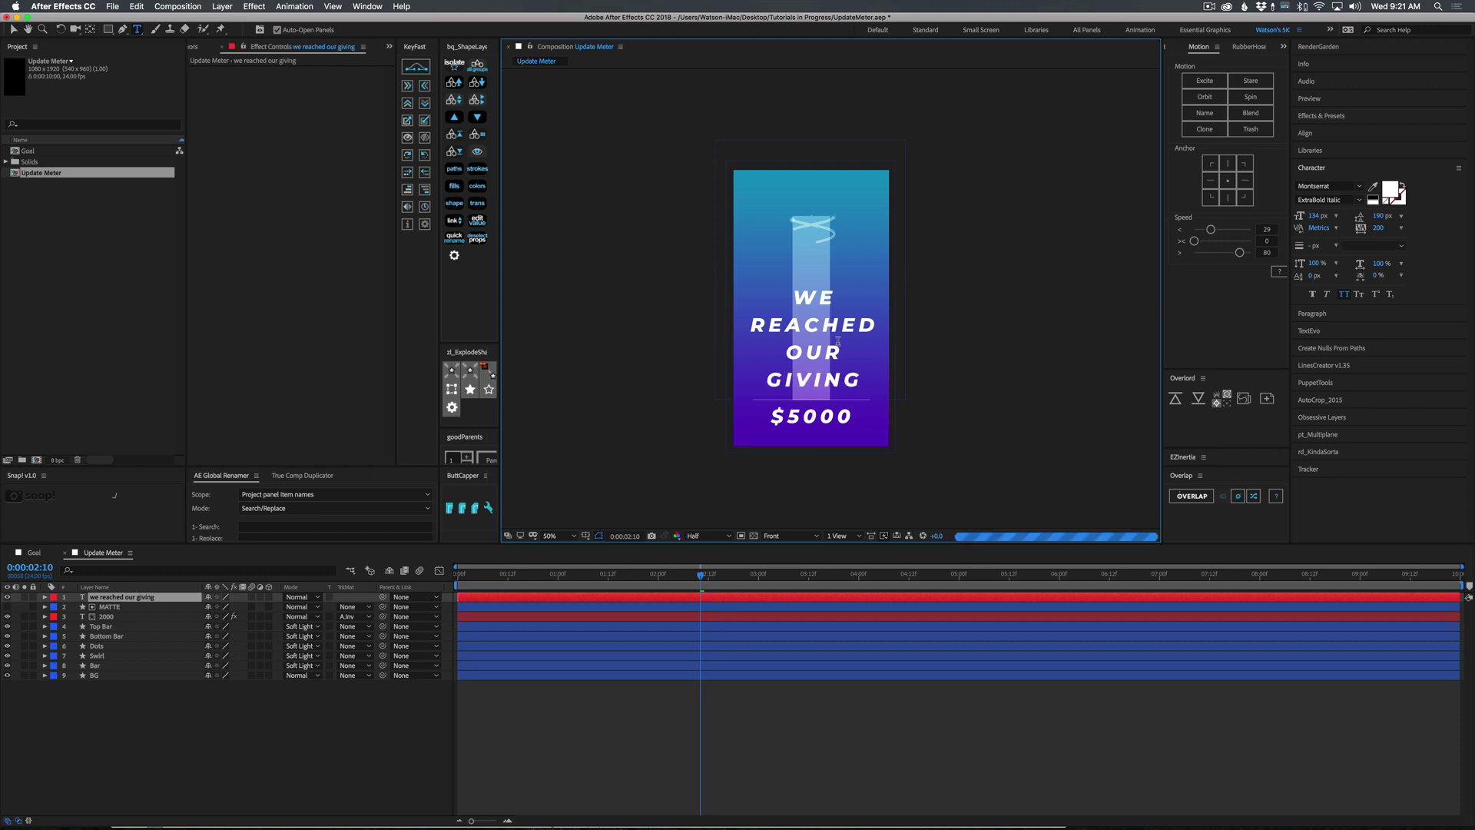
key("Return")
type("goal!")
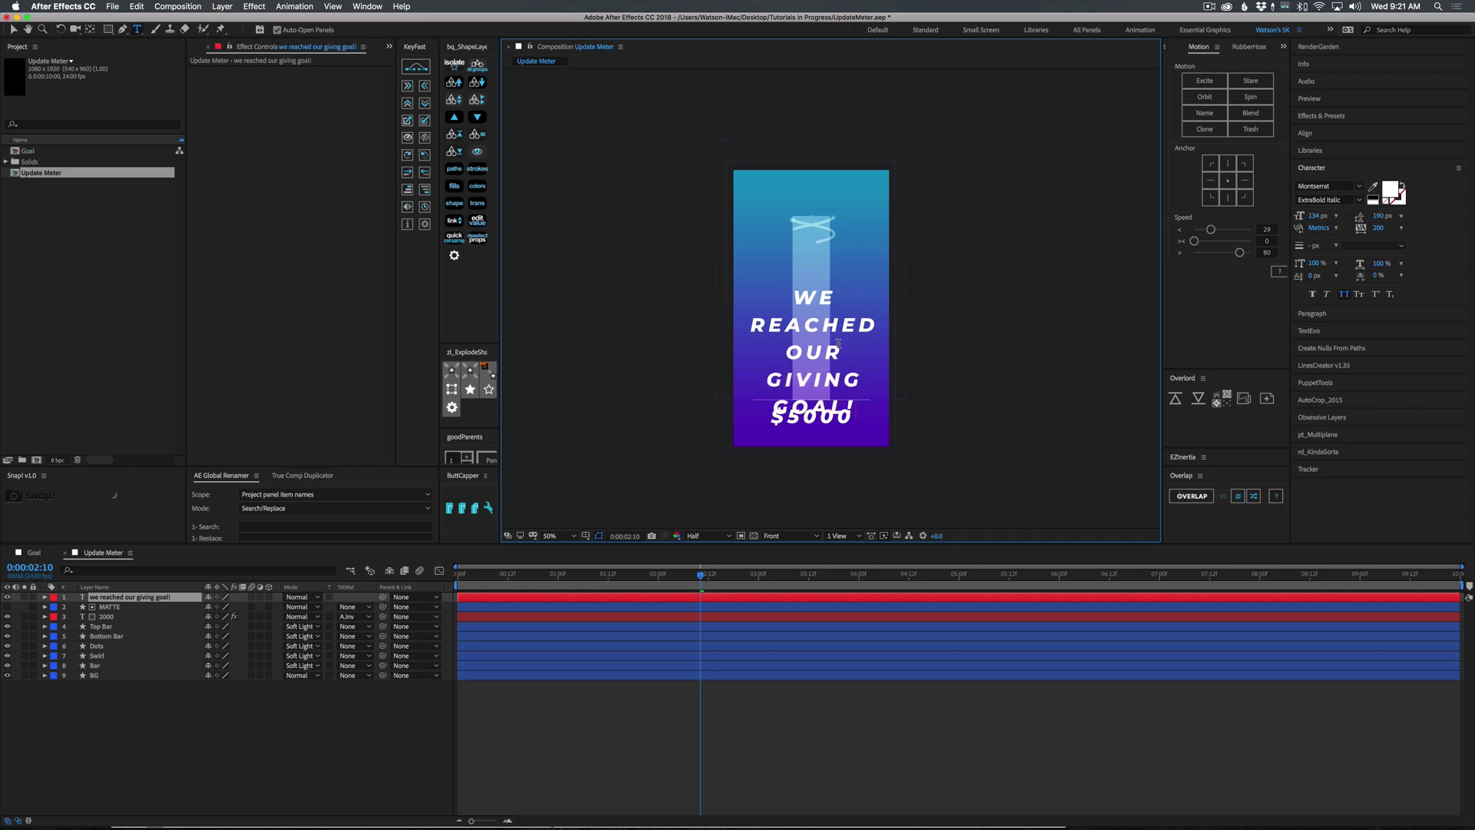
Step: Shrink the giving-goal text block and move it up so it sits clear of the dollar amount
left_click(13, 29)
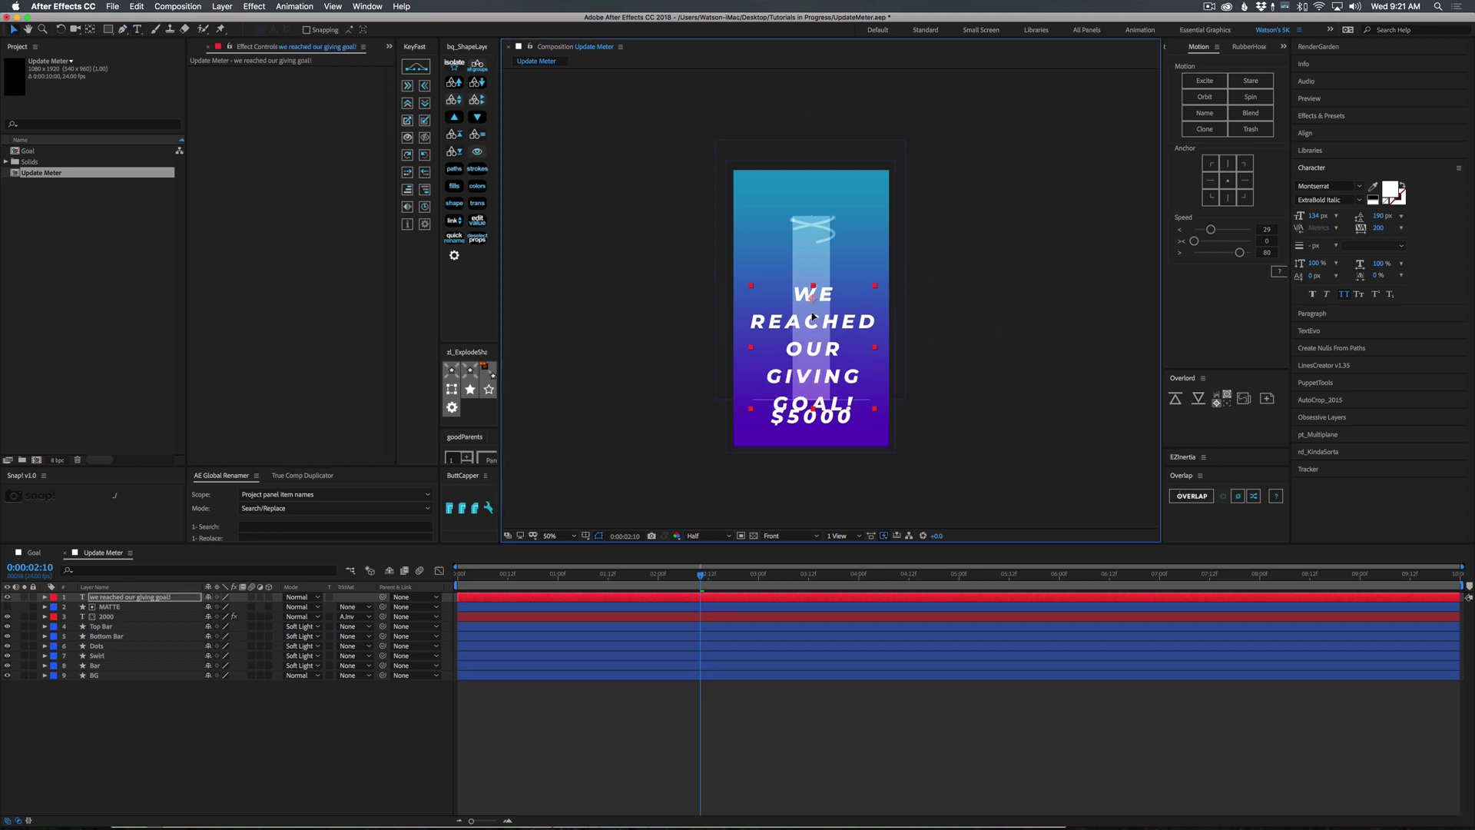
left_click_drag(812, 350, 812, 303)
left_click_drag(813, 246, 812, 248)
Step: Center the giving-goal text's anchor point in its content, then center the layer in the composition
left_click(91, 30)
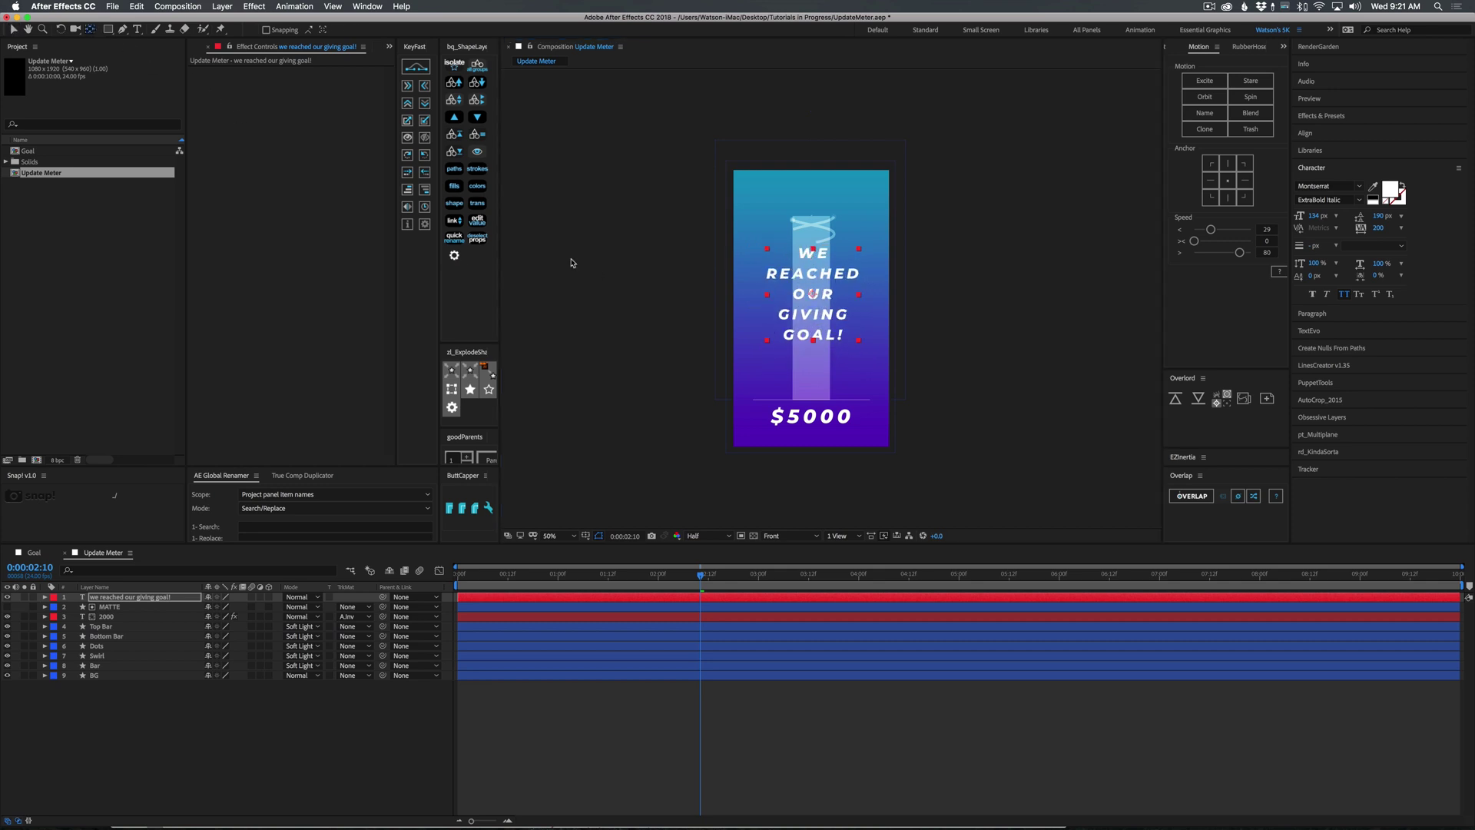
key("ctrl+alt+Home")
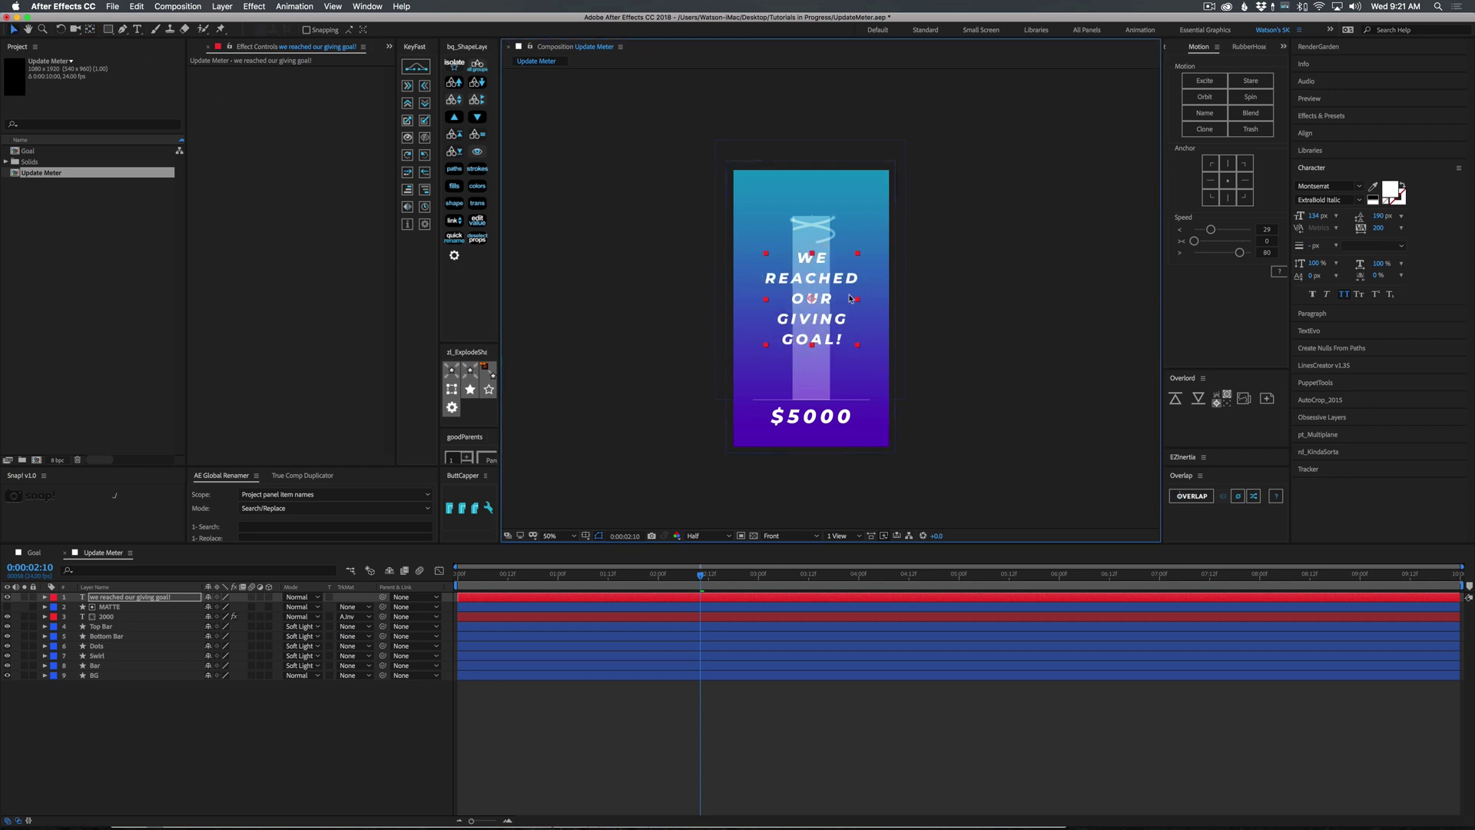
left_click(1308, 134)
left_click(1363, 162)
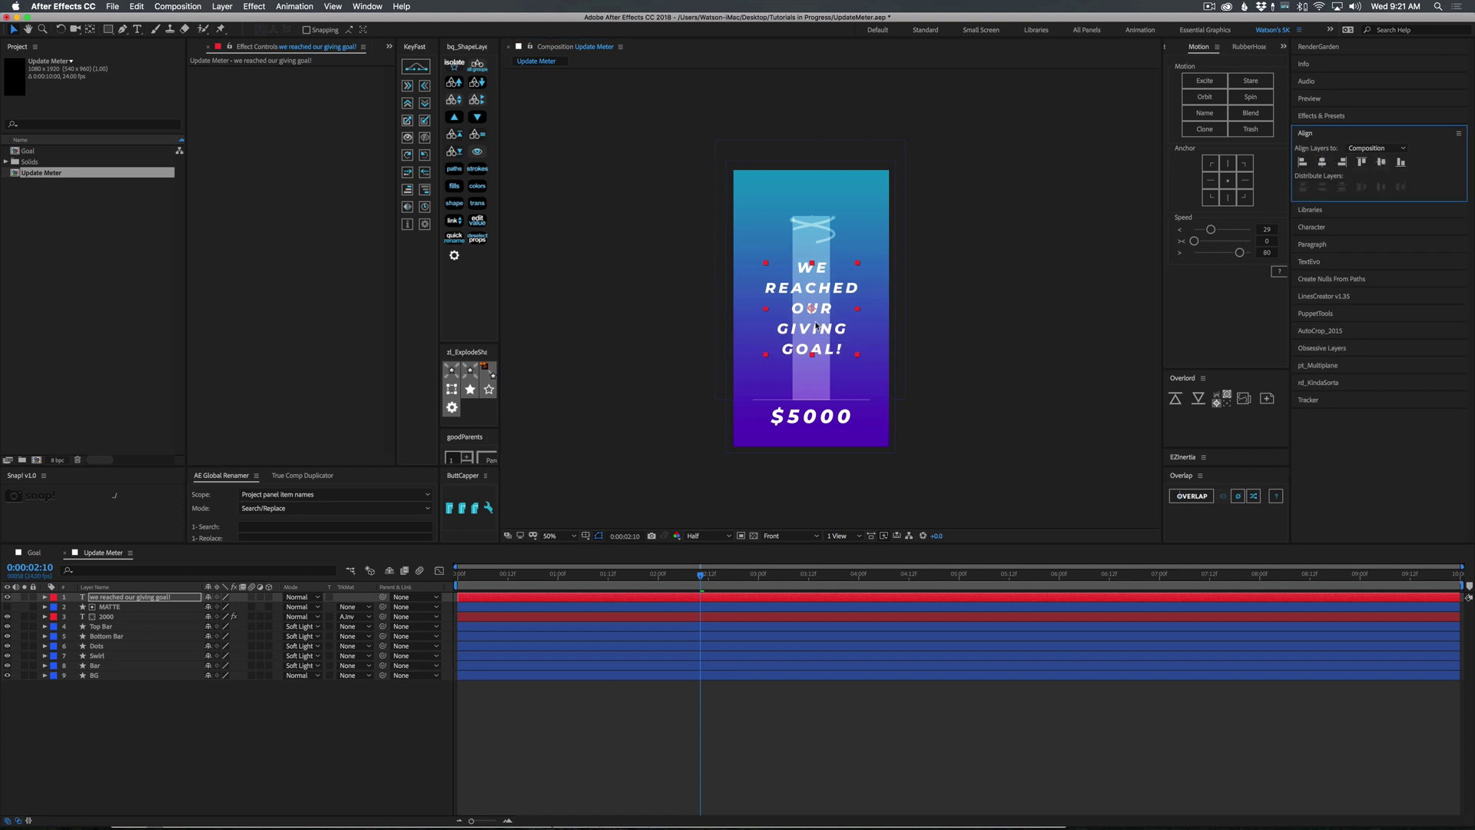
Step: Move to 0:00:03:00 and add a Position text animator to the giving-goal text layer
left_click_drag(695, 582, 758, 584)
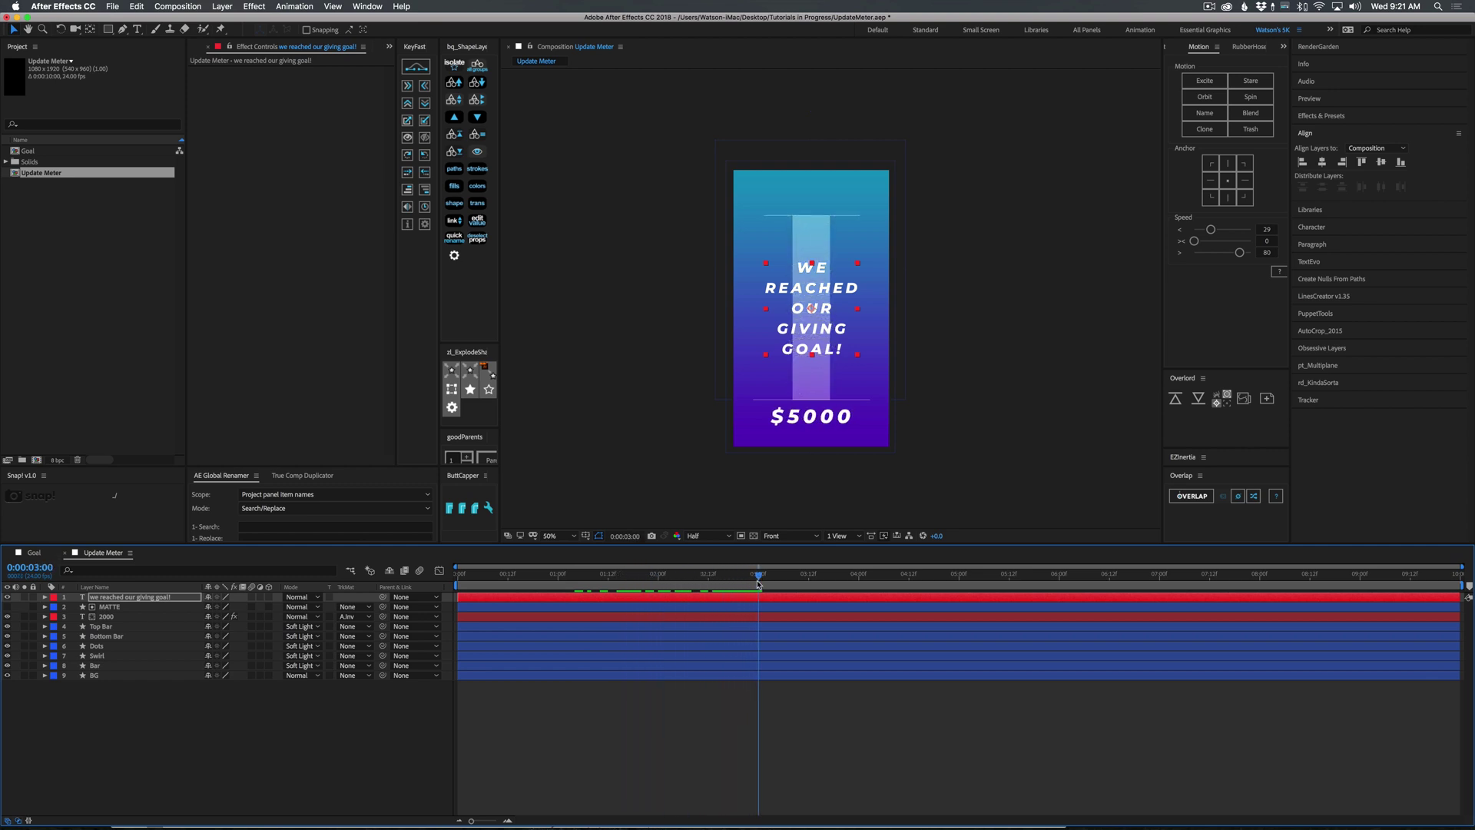
left_click(44, 598)
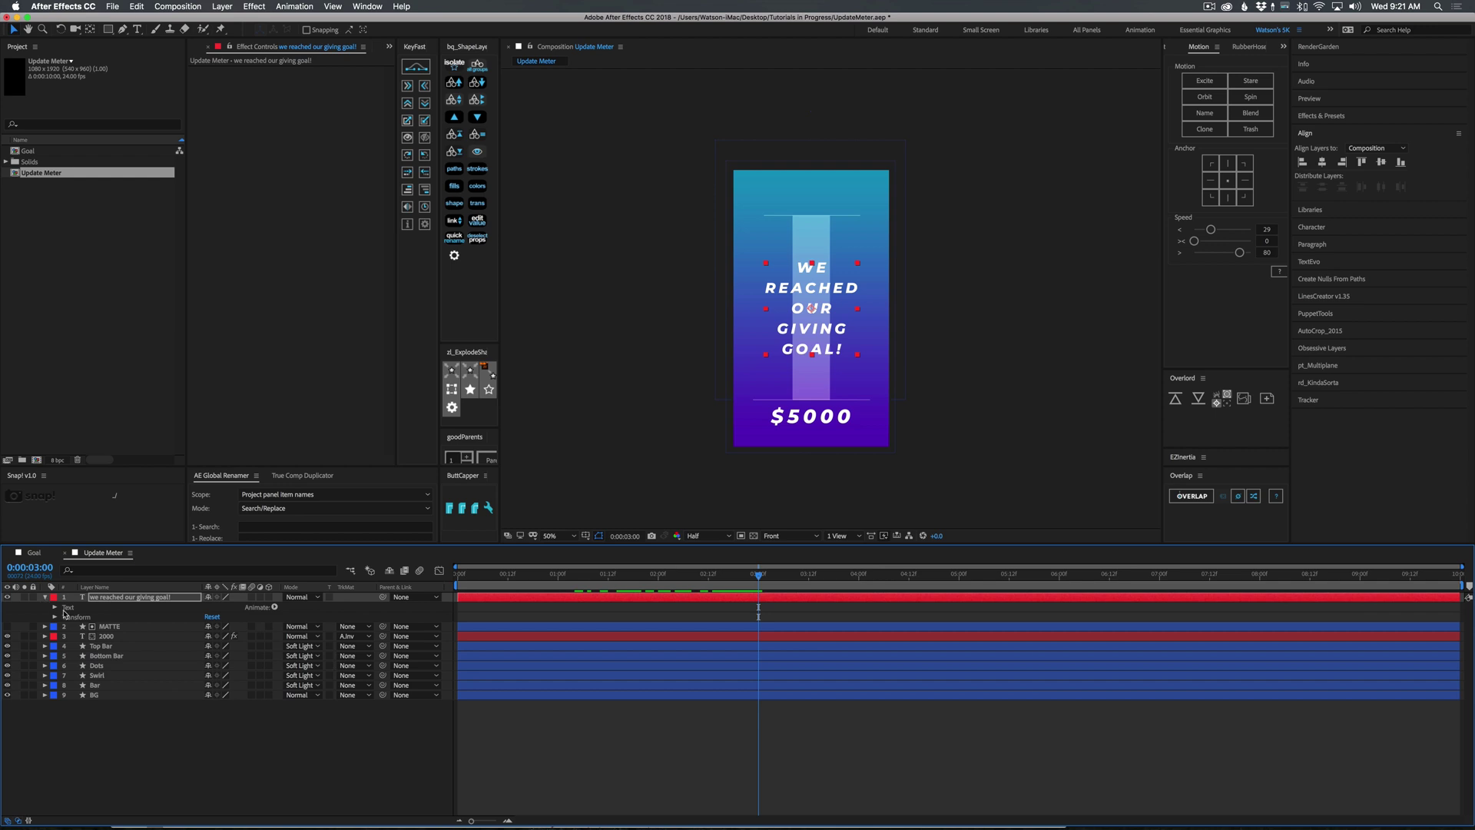
left_click(274, 607)
left_click(314, 640)
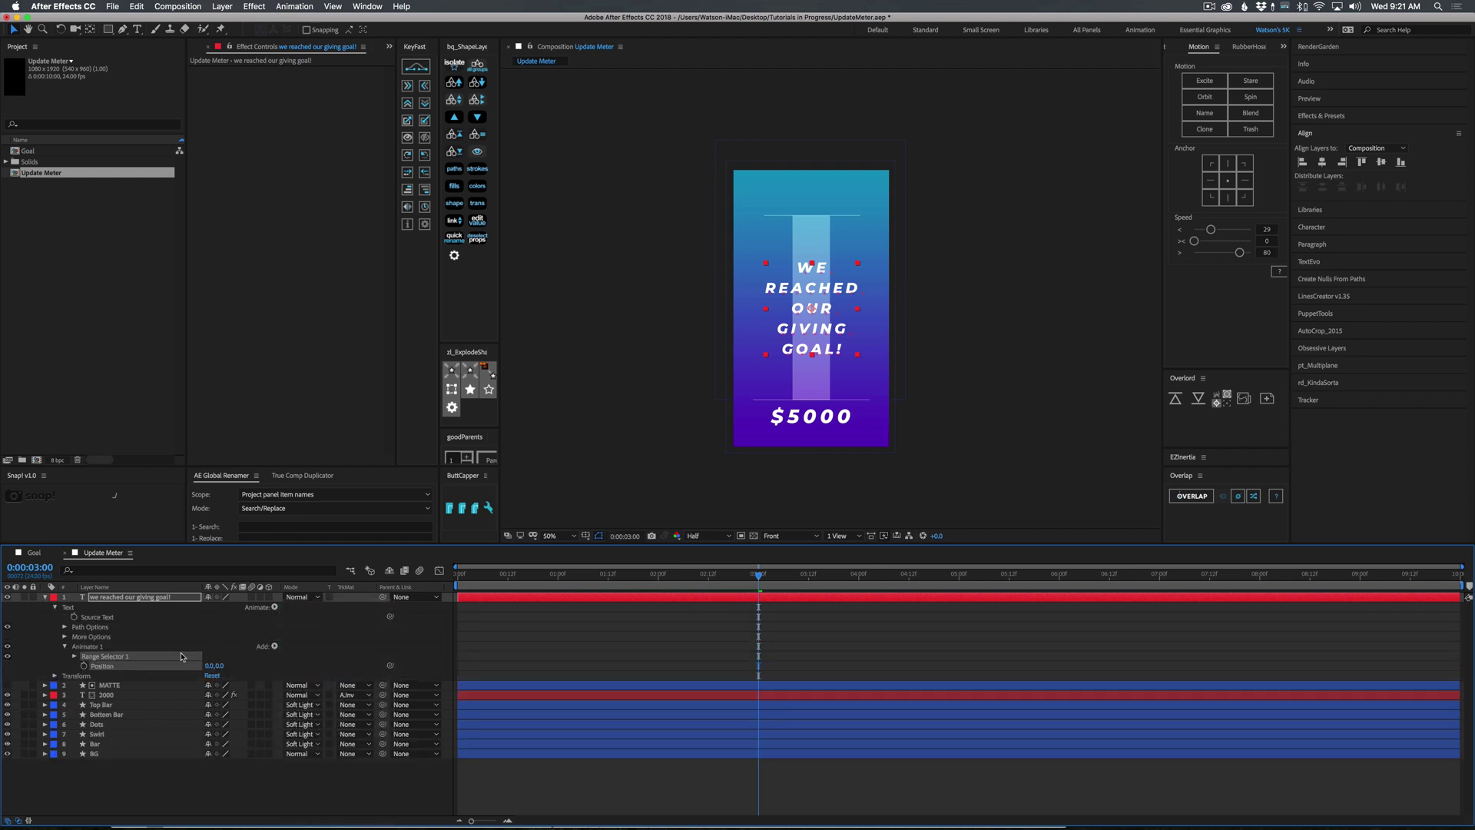
key("F2")
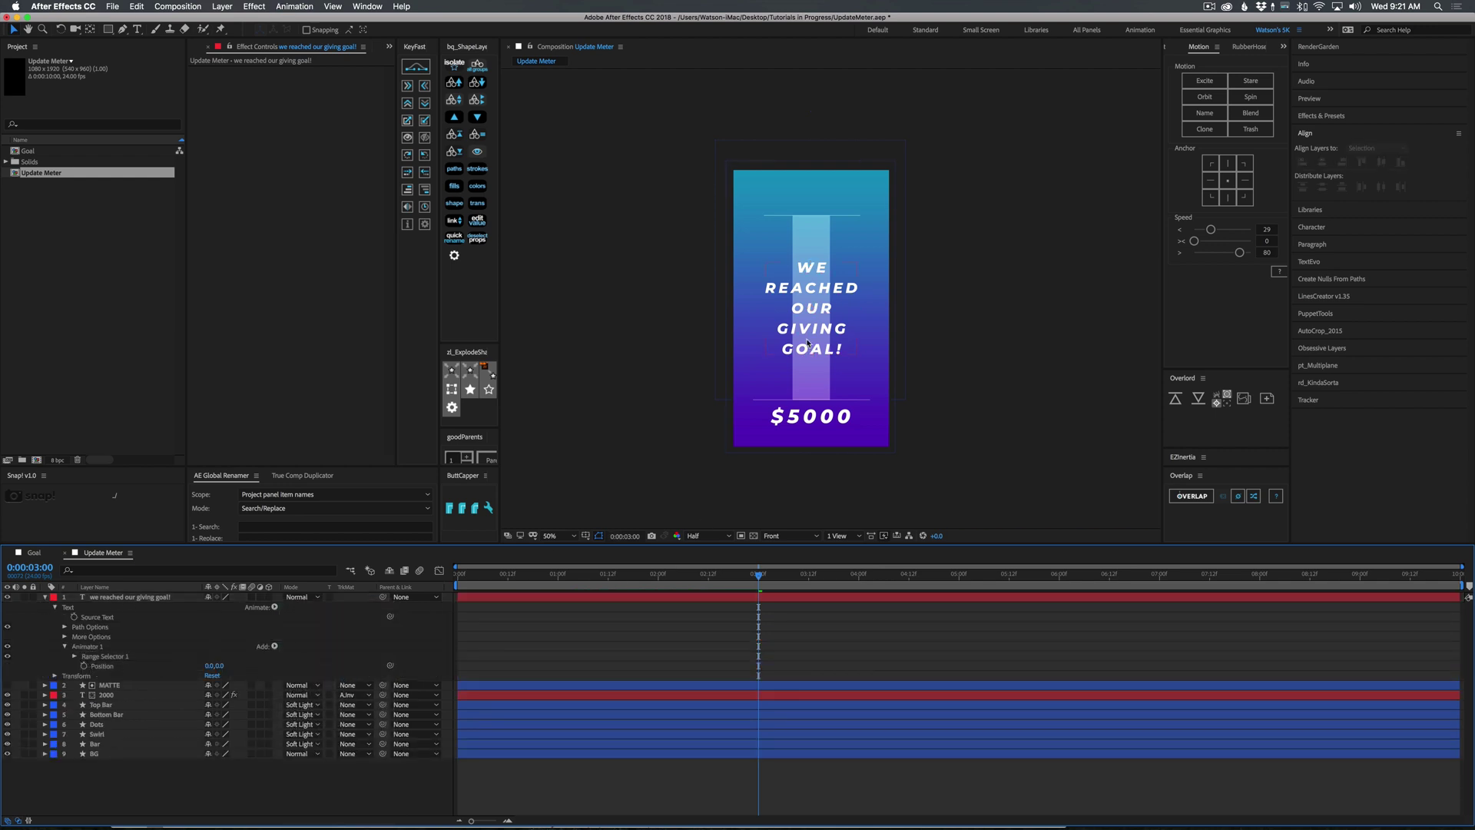
Step: Animate the text animator's Position from 0, 1479 at 0:00:03:00 to 0, 0 at 0:00:04:12
left_click(83, 665)
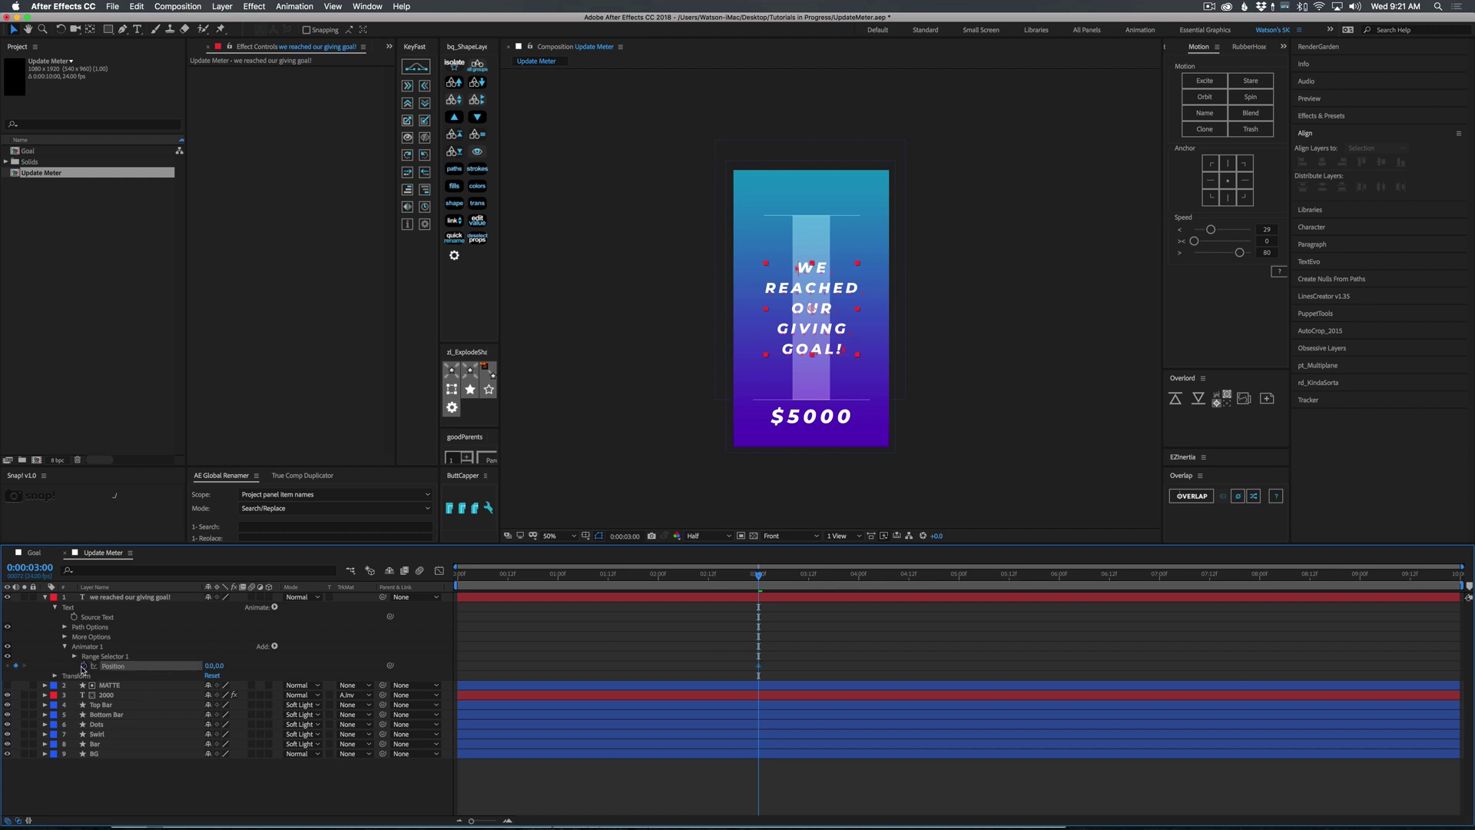
left_click_drag(759, 666, 909, 651)
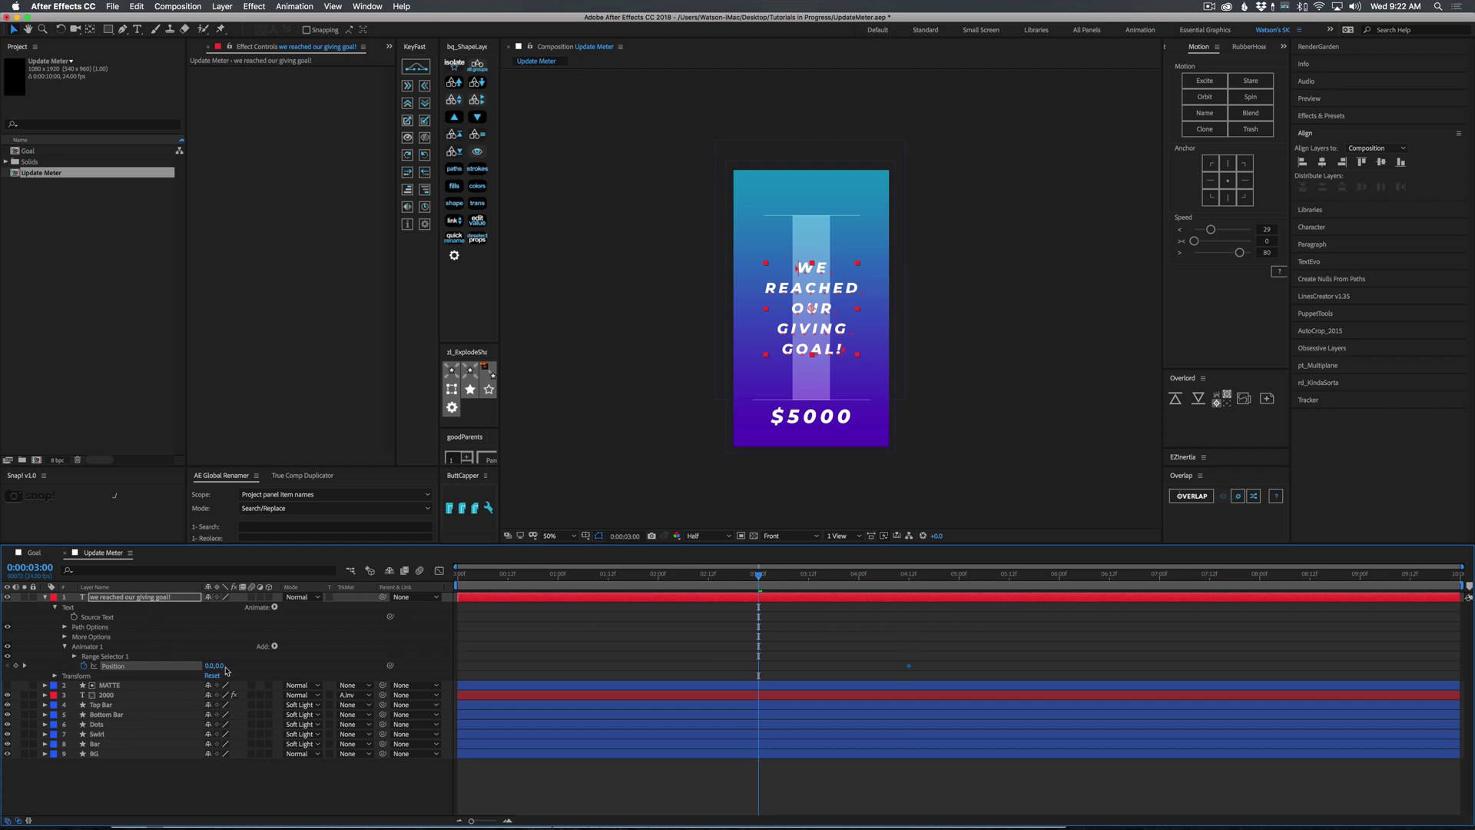
left_click_drag(220, 666, 345, 665)
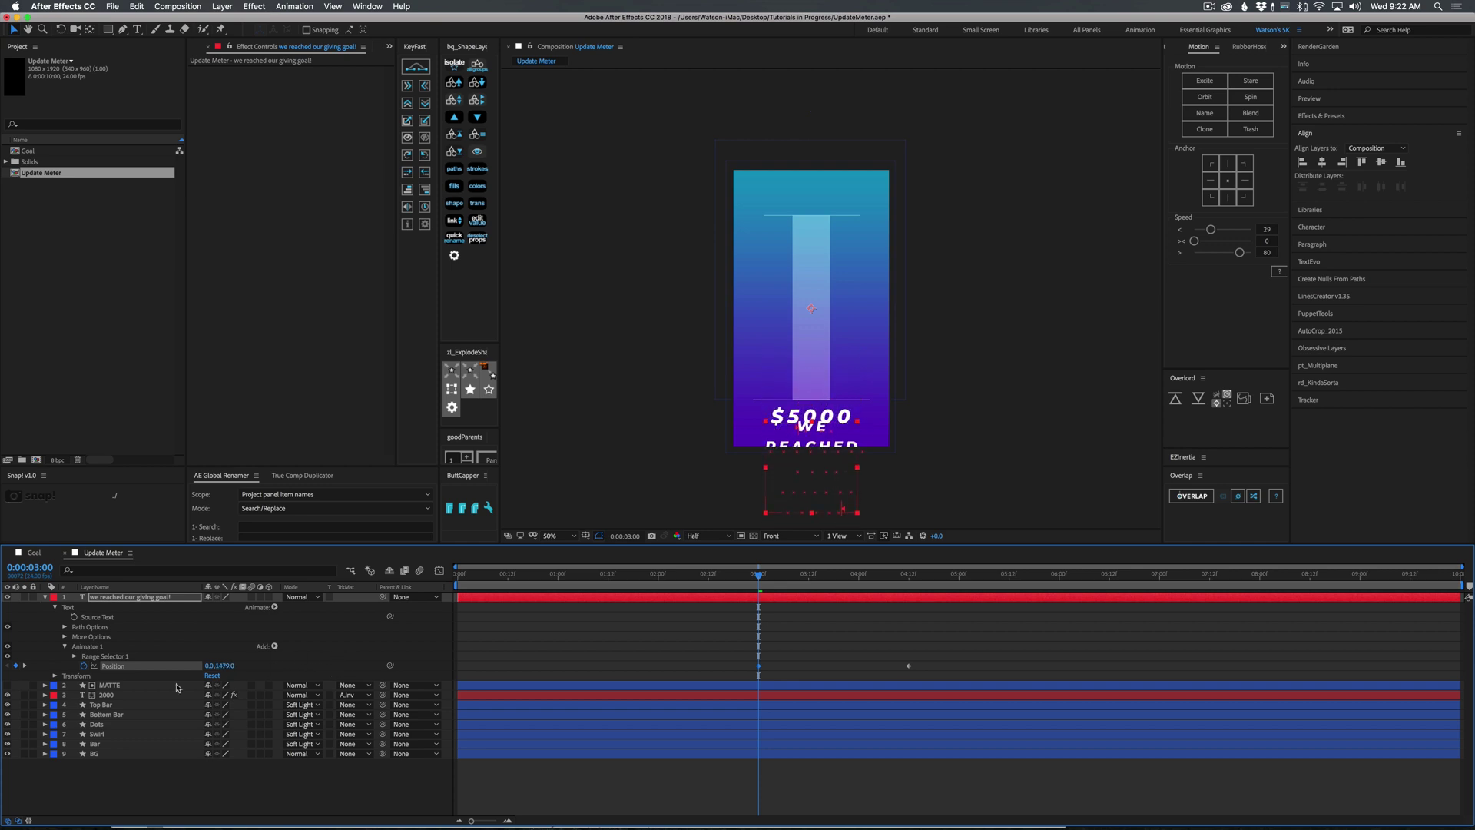
Step: Duplicate the MATTE layer above the giving-goal text, set it as the text's Alpha matte, and preview the reveal from 0:00:03:00
left_click(127, 685)
key("ctrl+d")
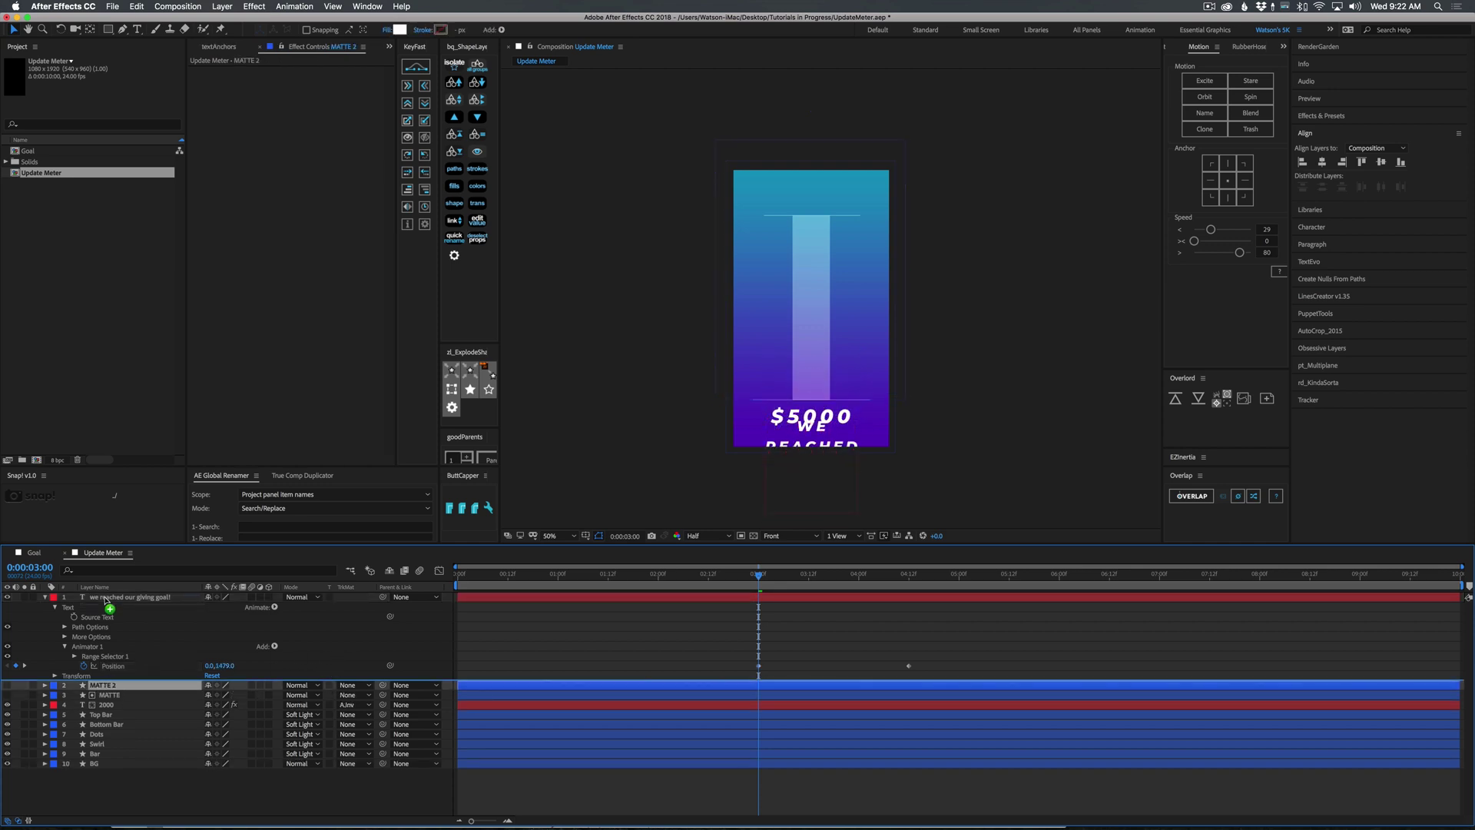
key("ctrl+shift+bracketright")
left_click(136, 607)
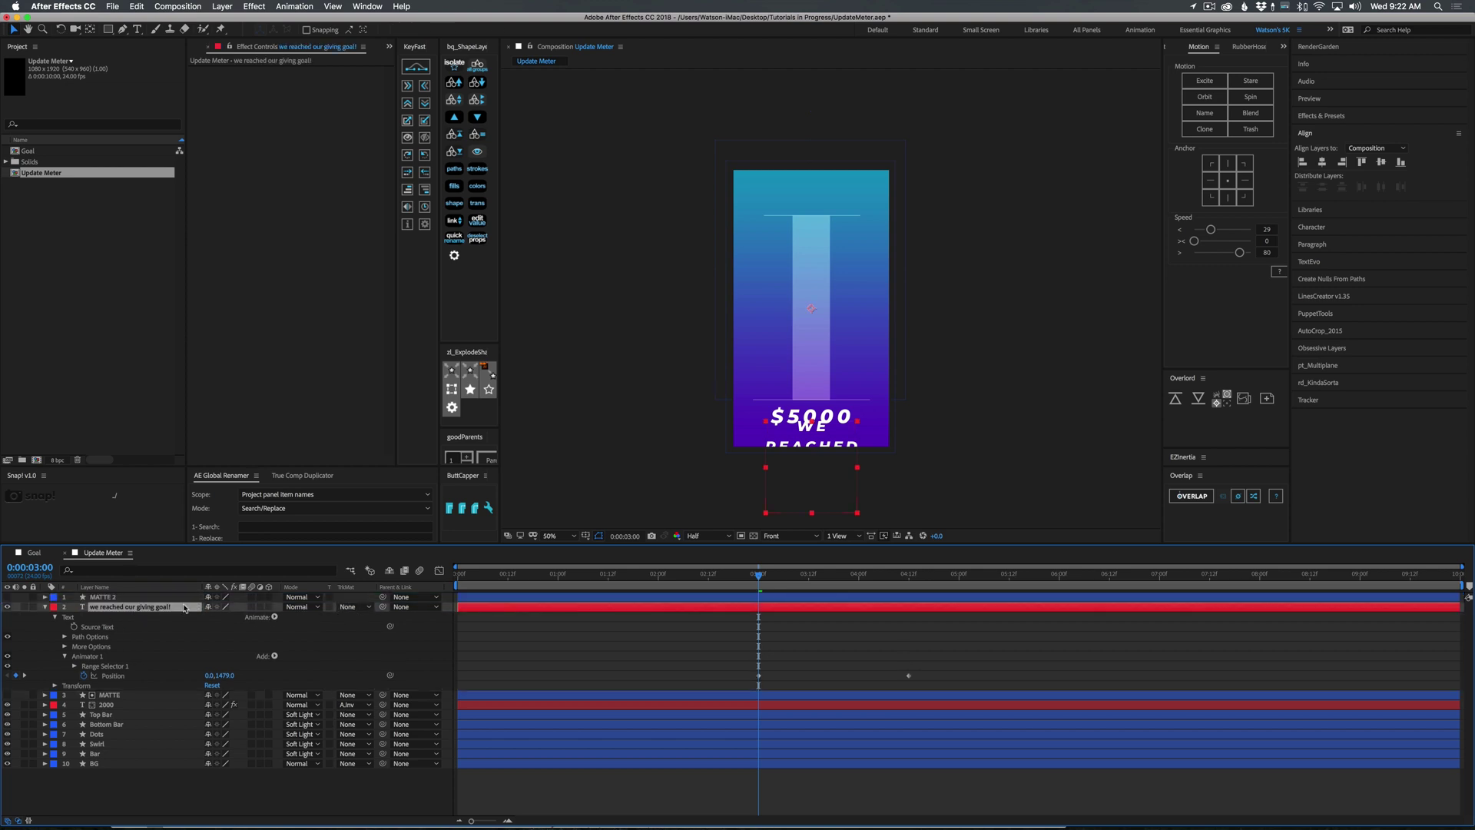
left_click(350, 606)
left_click(369, 636)
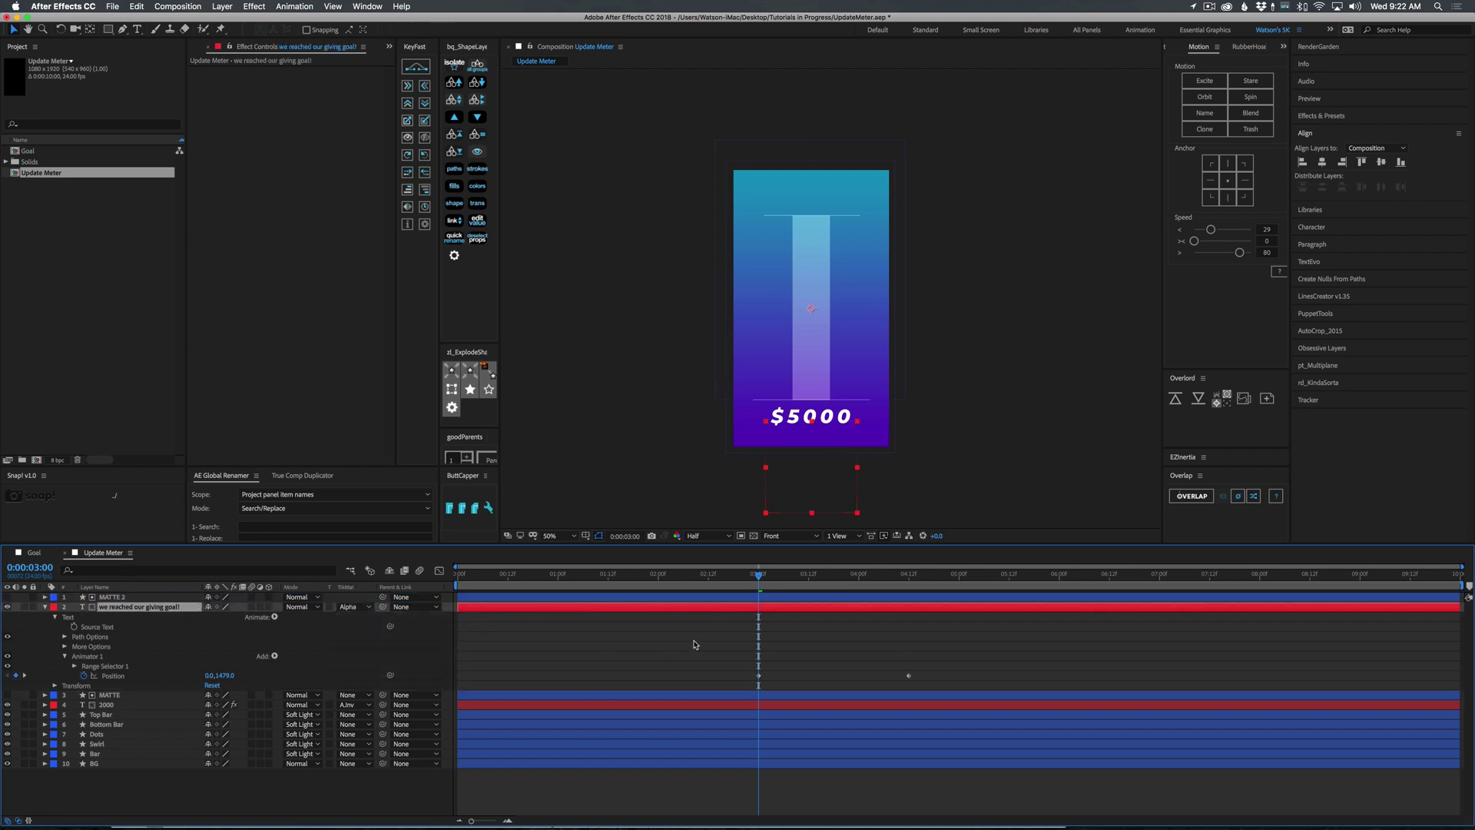
key("space")
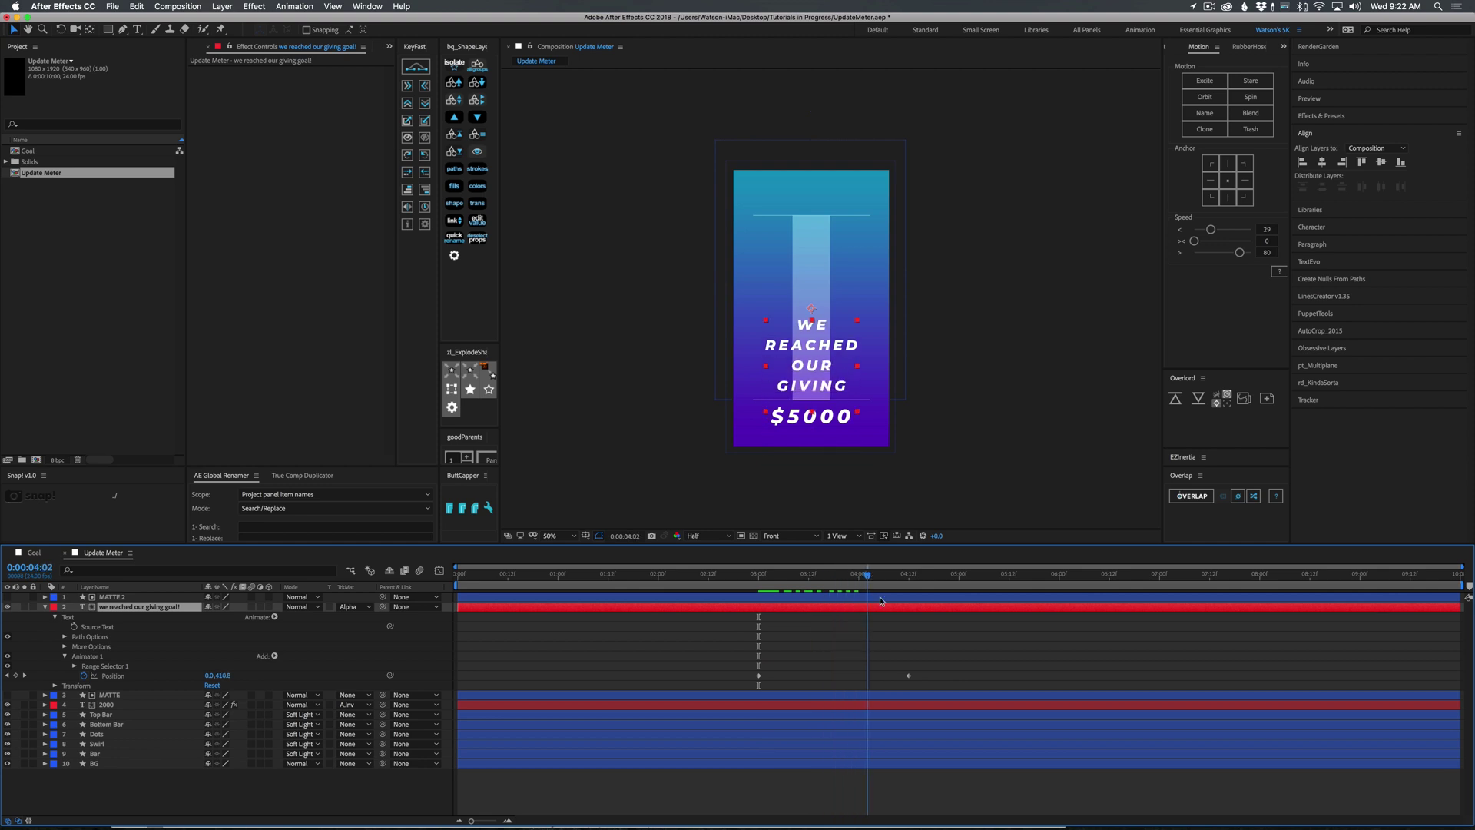
left_click_drag(908, 653, 760, 651)
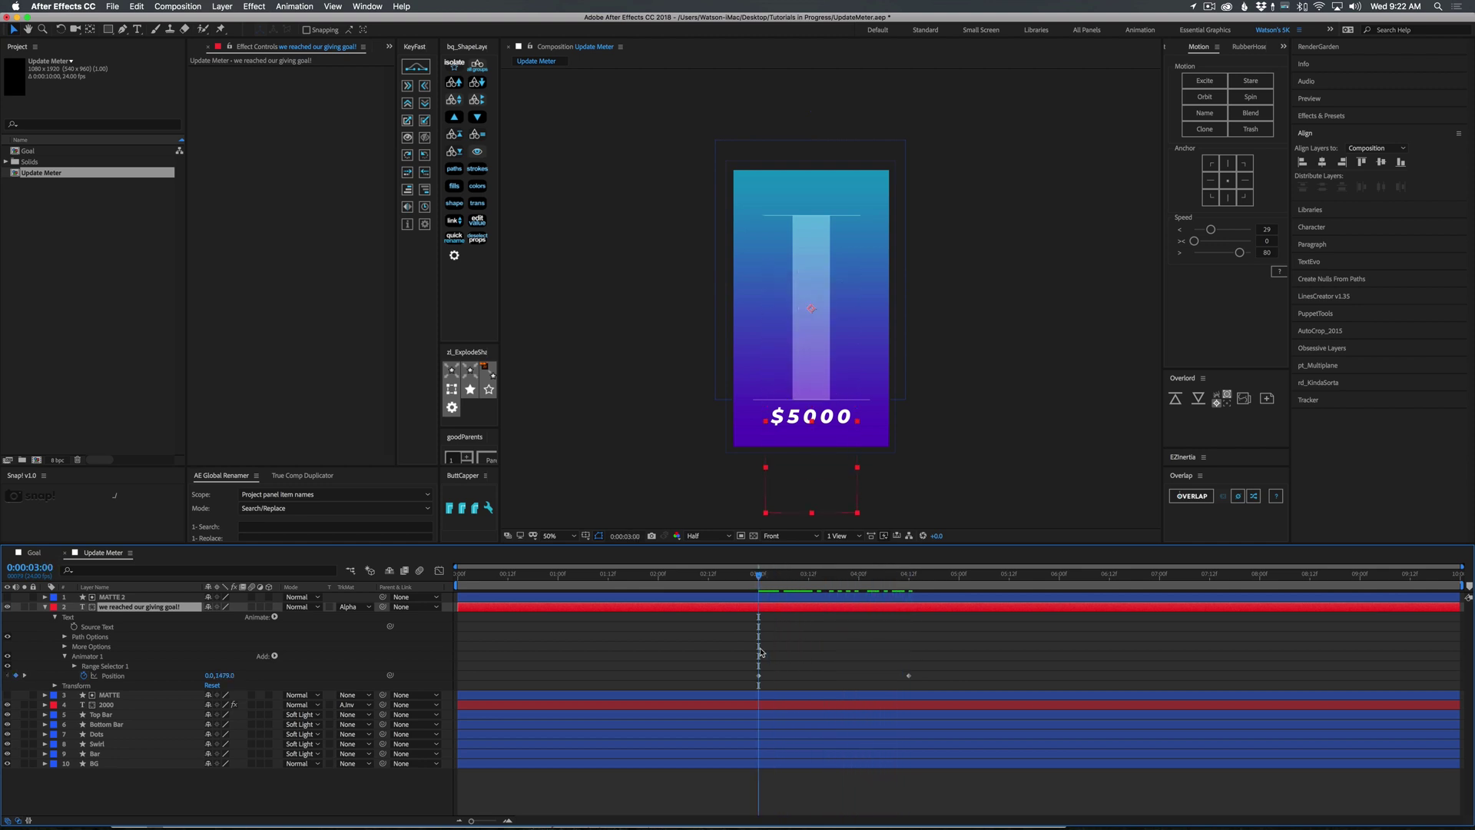
Step: Ease both animator Position keyframes, lengthen the last one's incoming influence in the Graph Editor, and preview the text's rise
left_click_drag(940, 666, 726, 683)
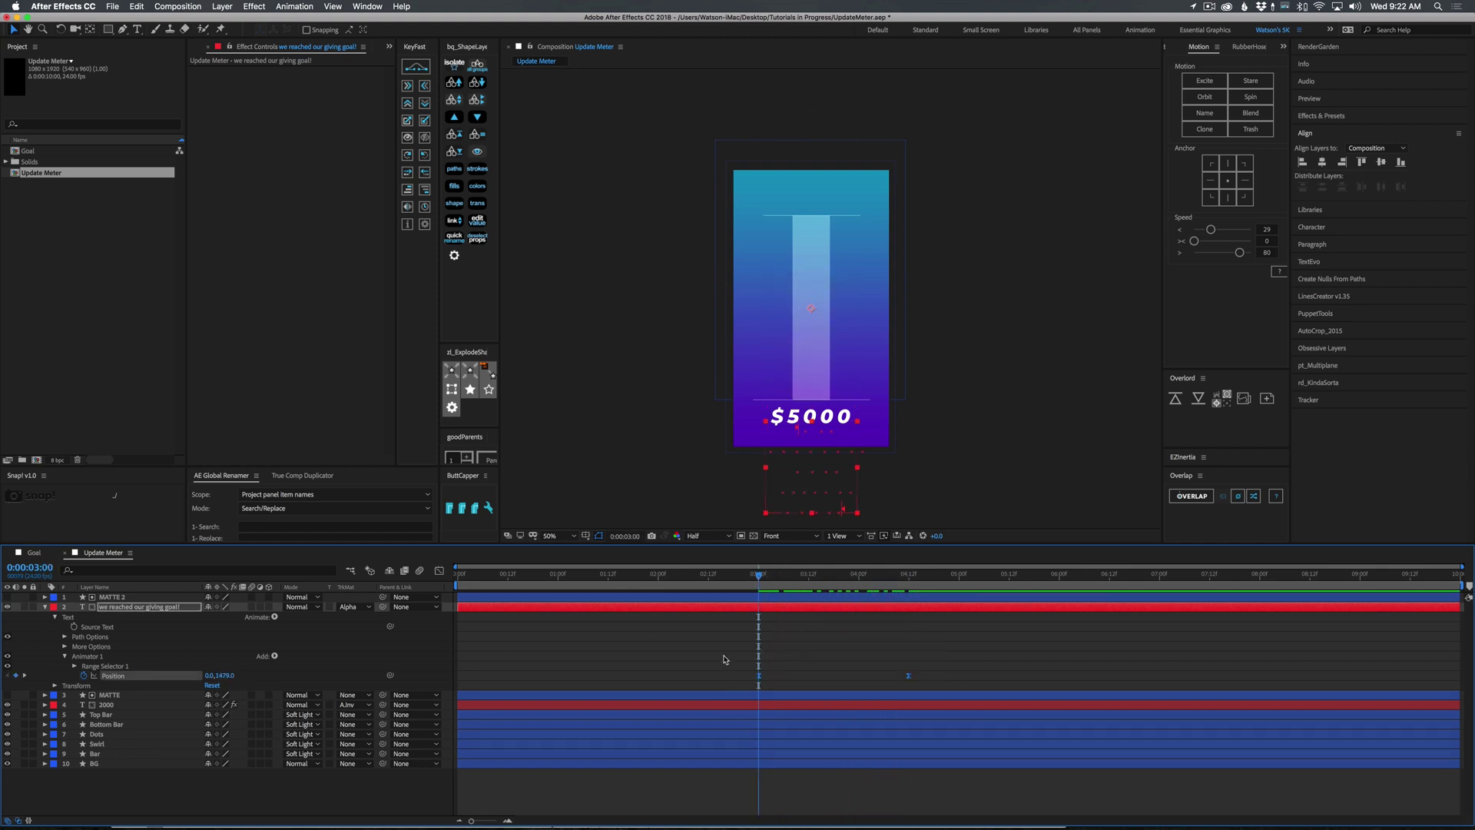
left_click(438, 570)
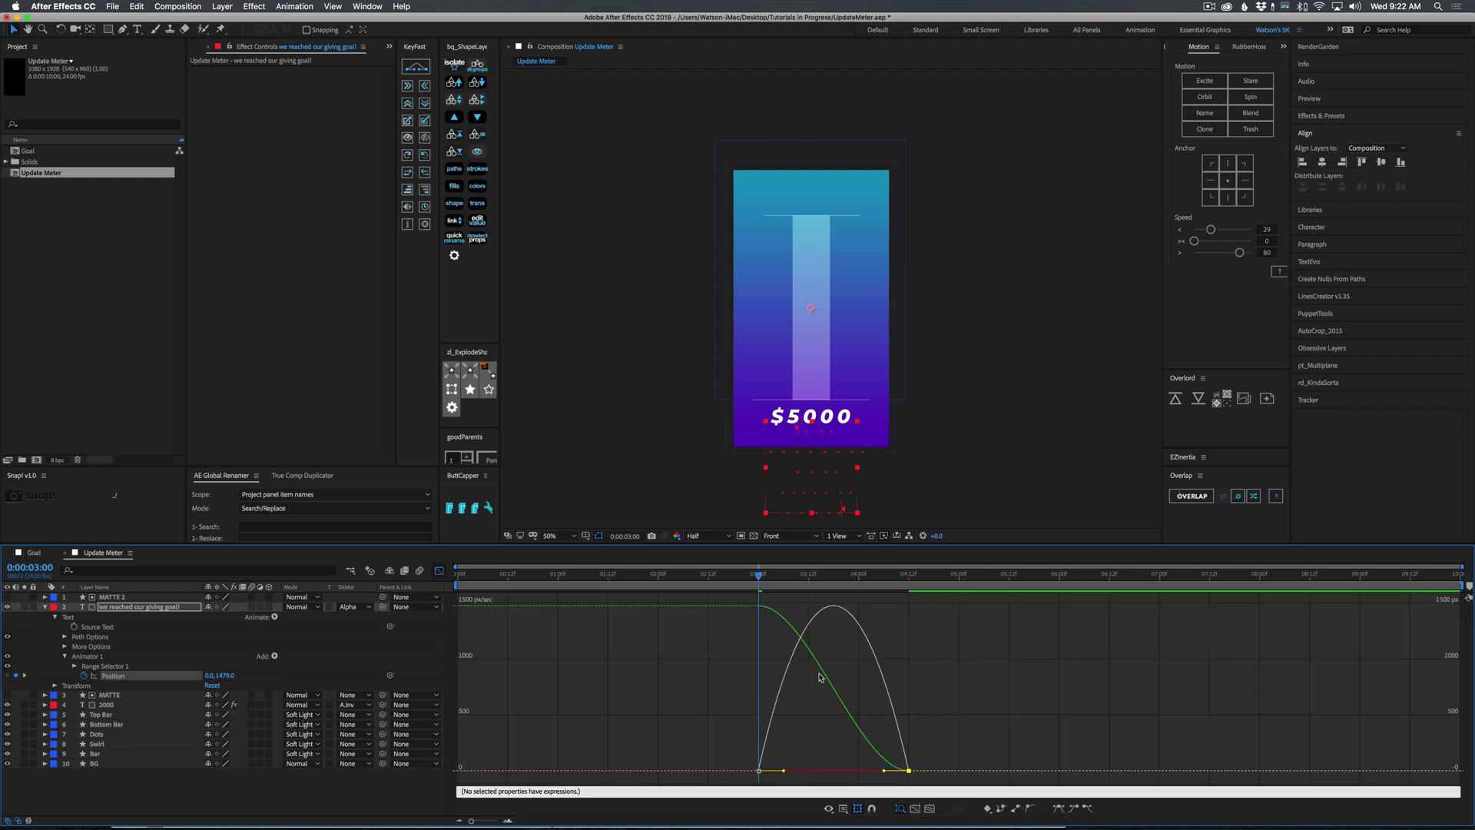
left_click_drag(885, 770, 822, 745)
left_click(896, 728)
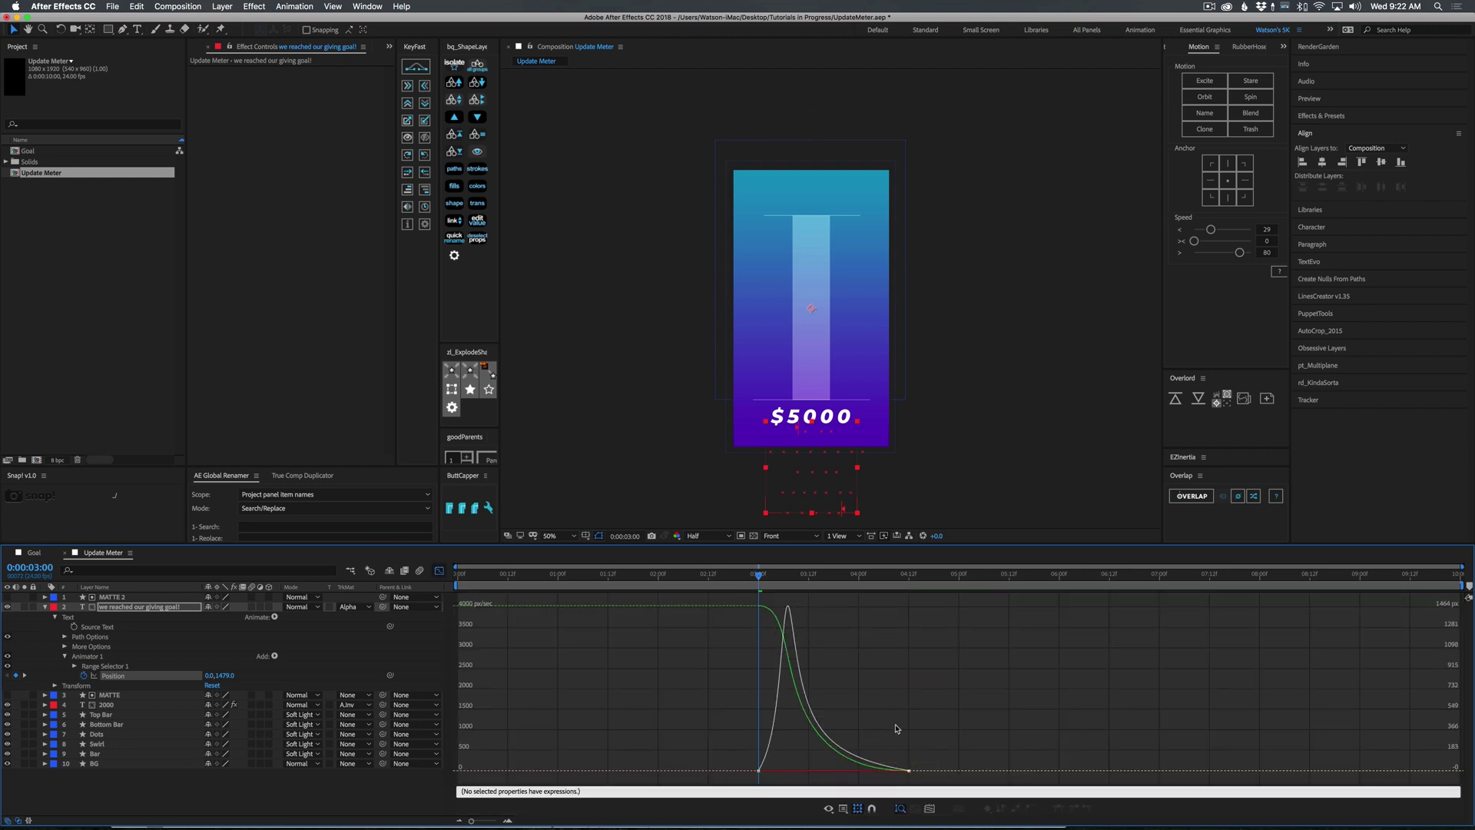
key("space")
key("space")
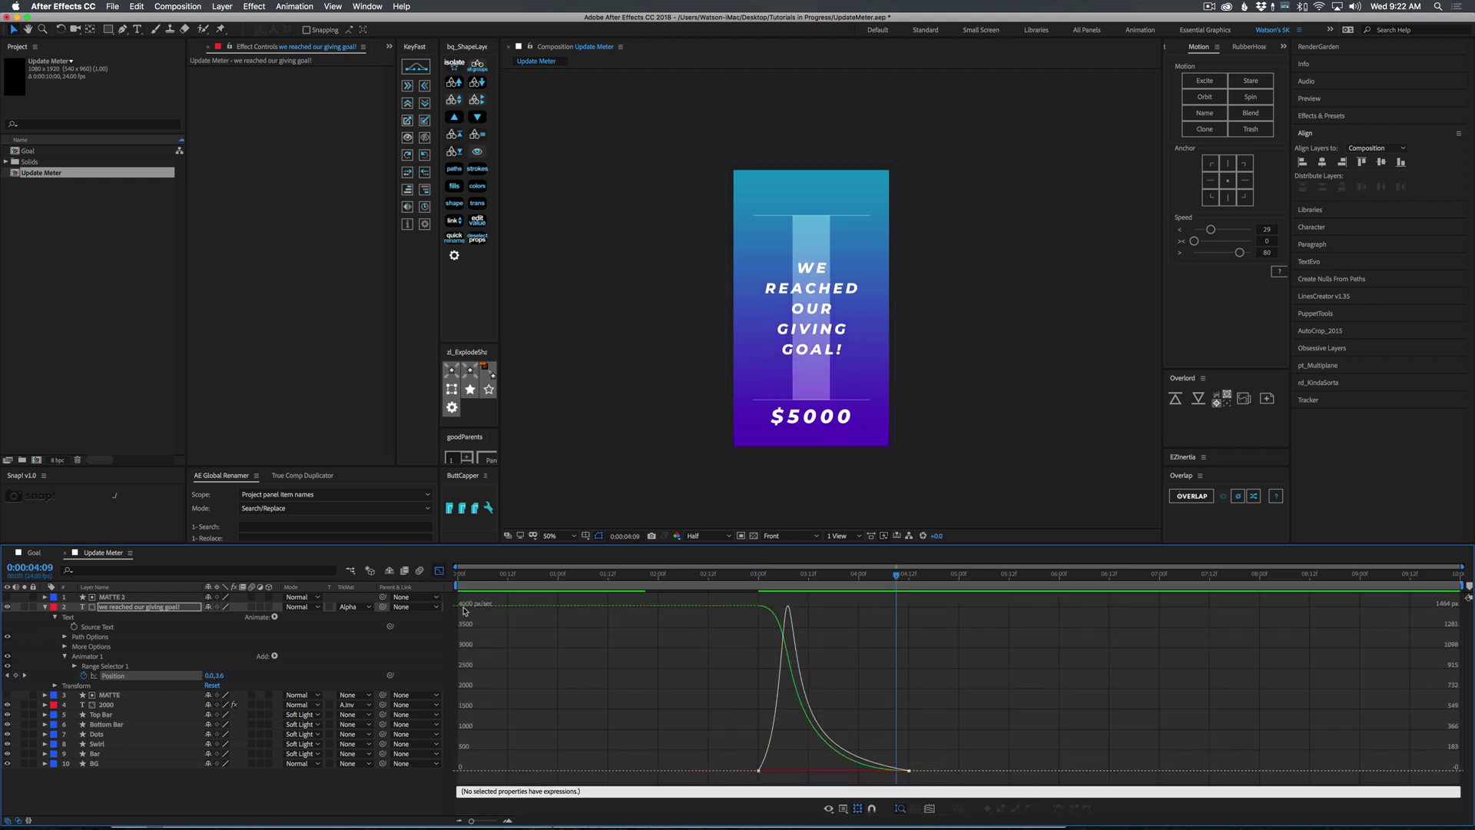
key("shift+F3")
key("space")
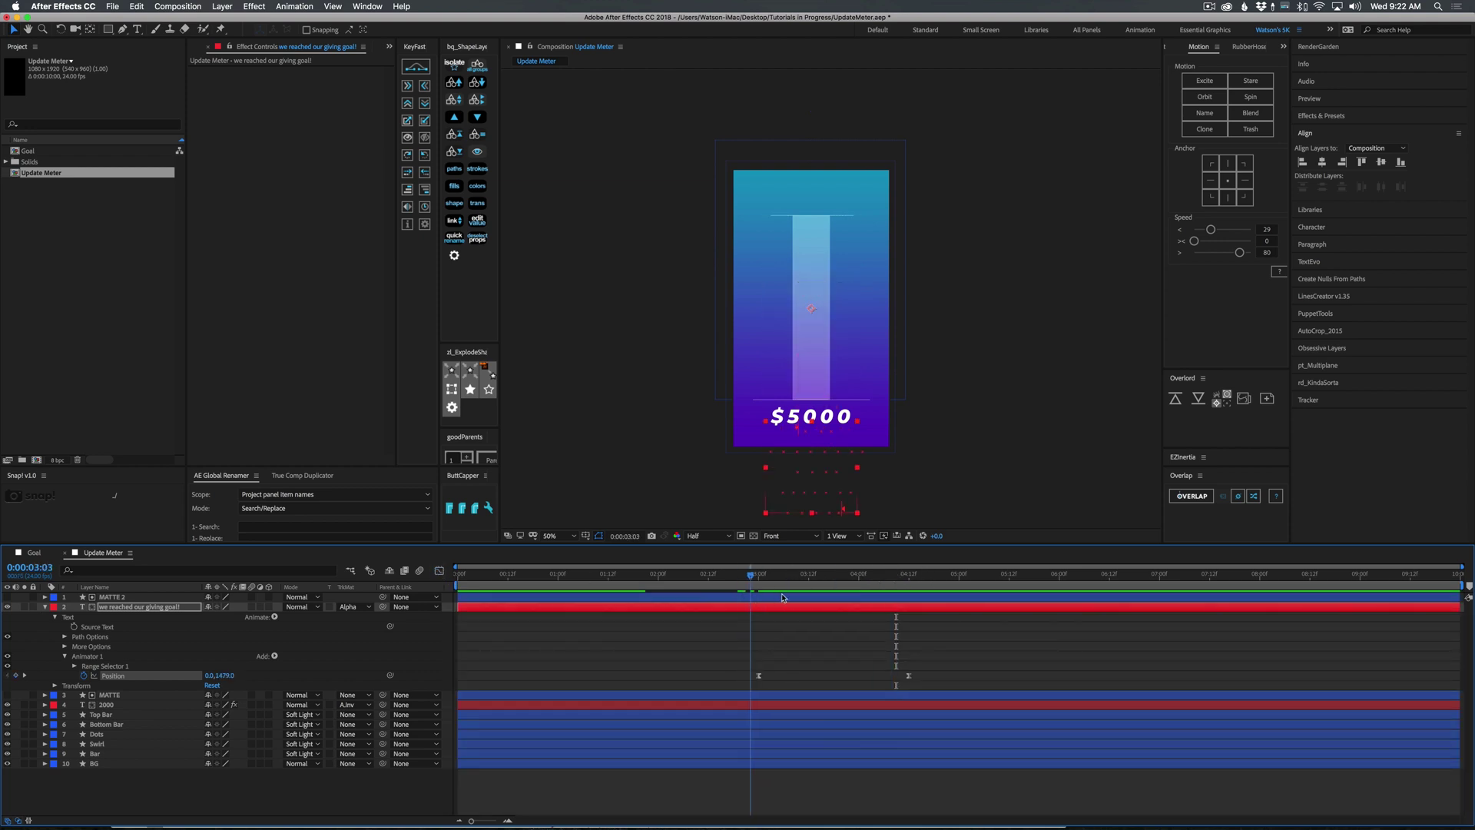
key("space")
key("k")
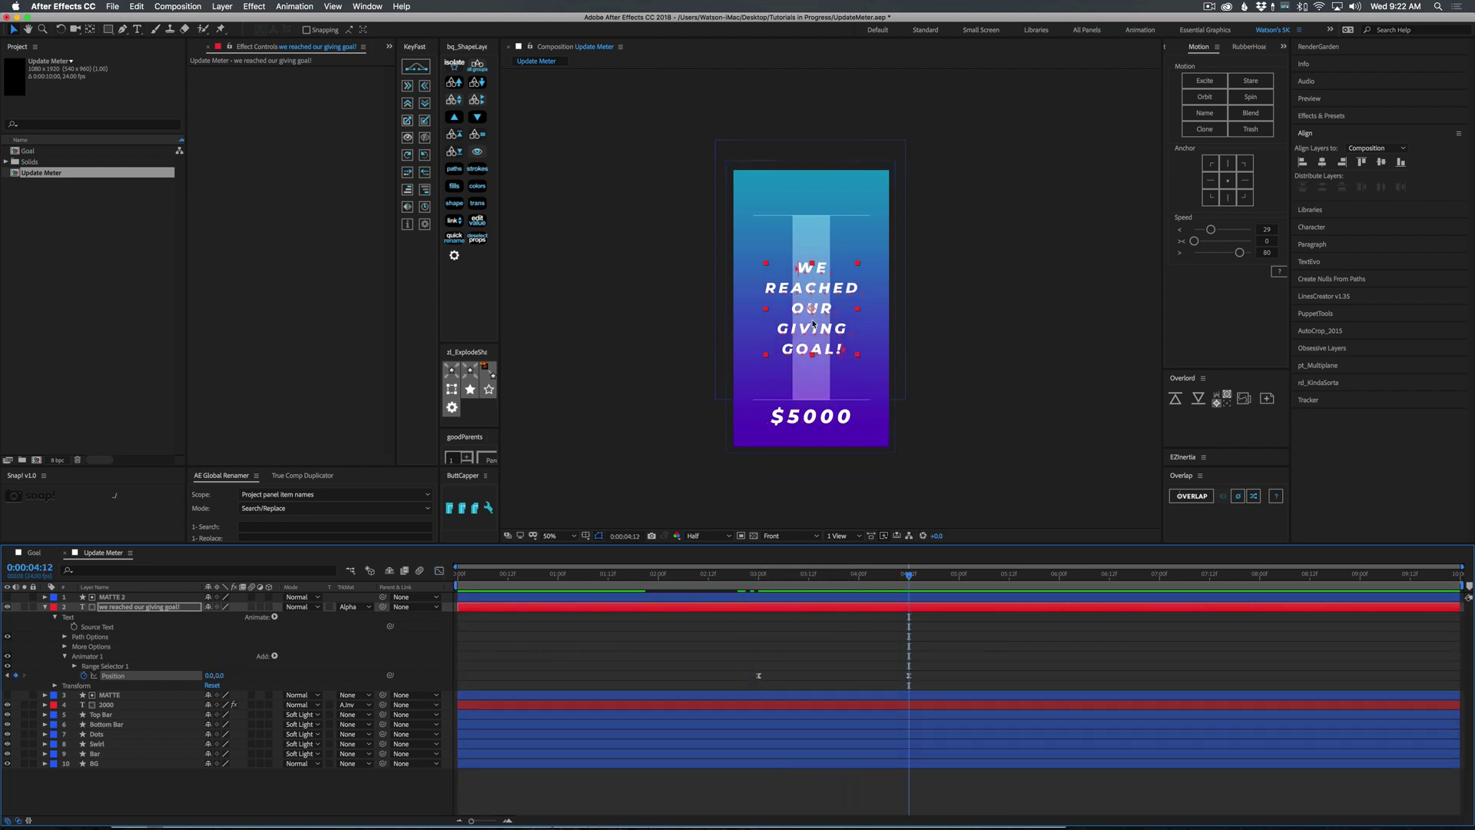
Step: Set the text animator's Range Selector 1 to be based on Words in its advanced options
left_click(74, 666)
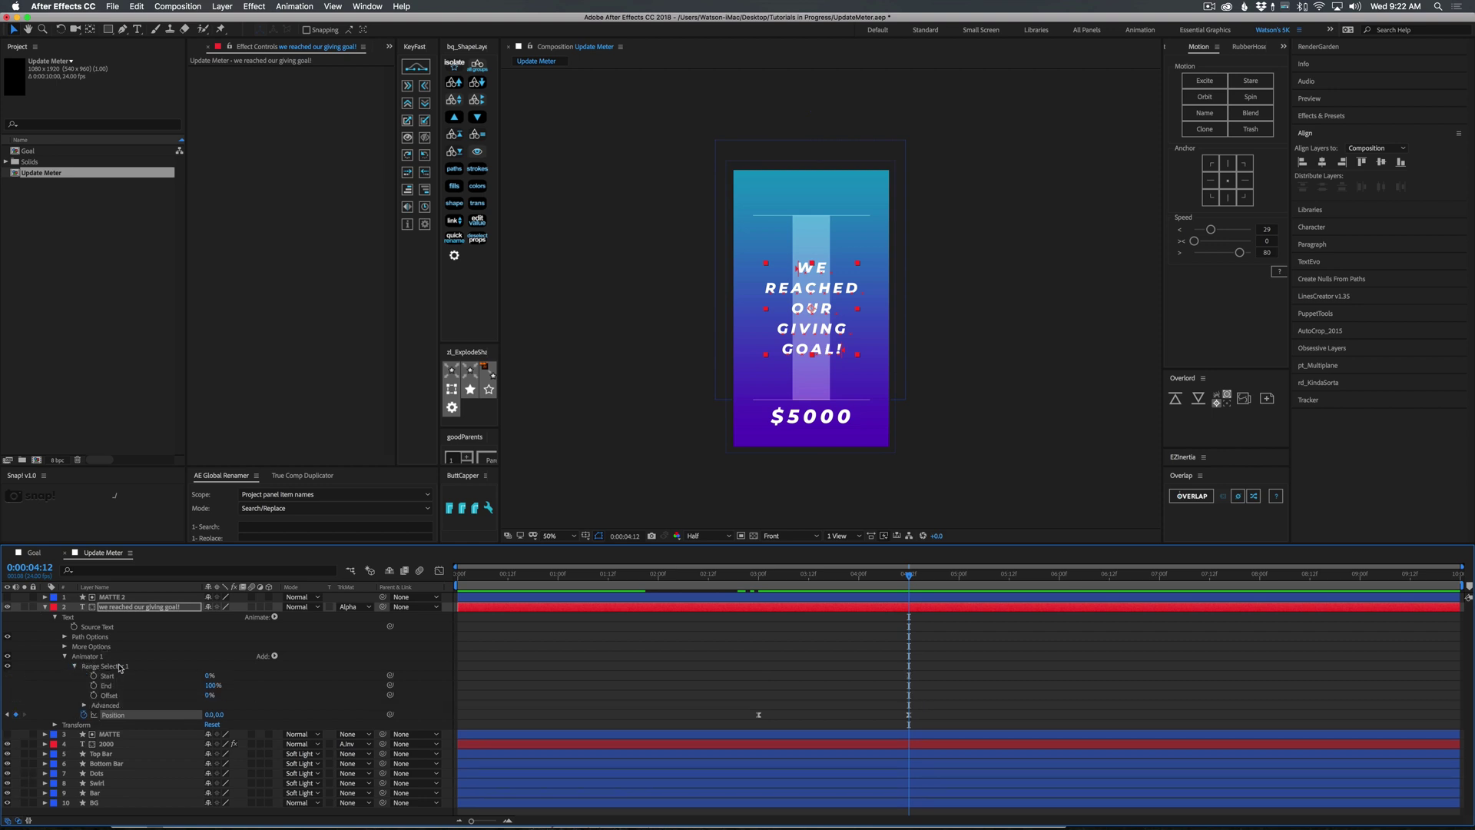
left_click(85, 704)
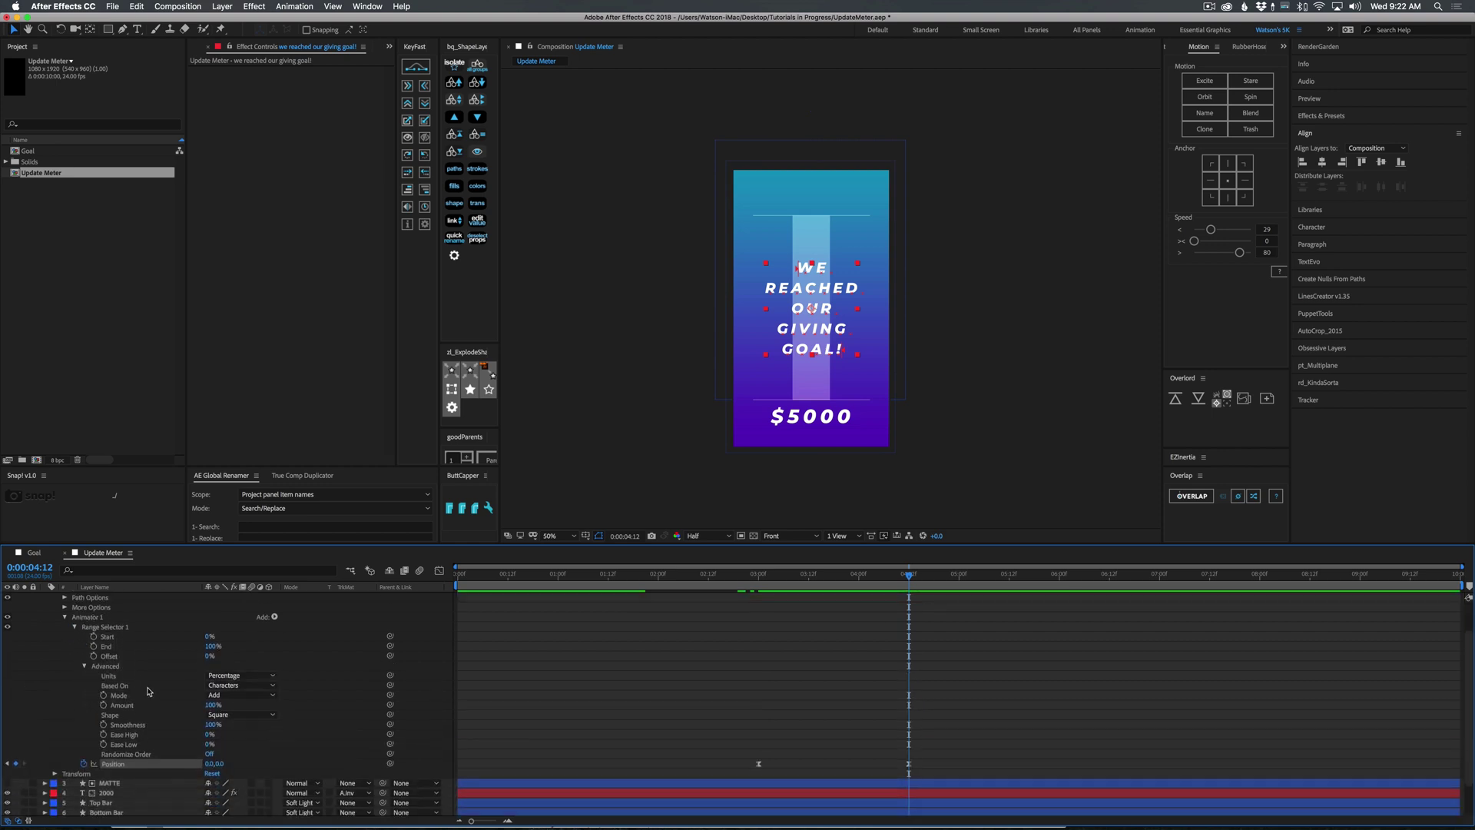
left_click(227, 689)
left_click(223, 717)
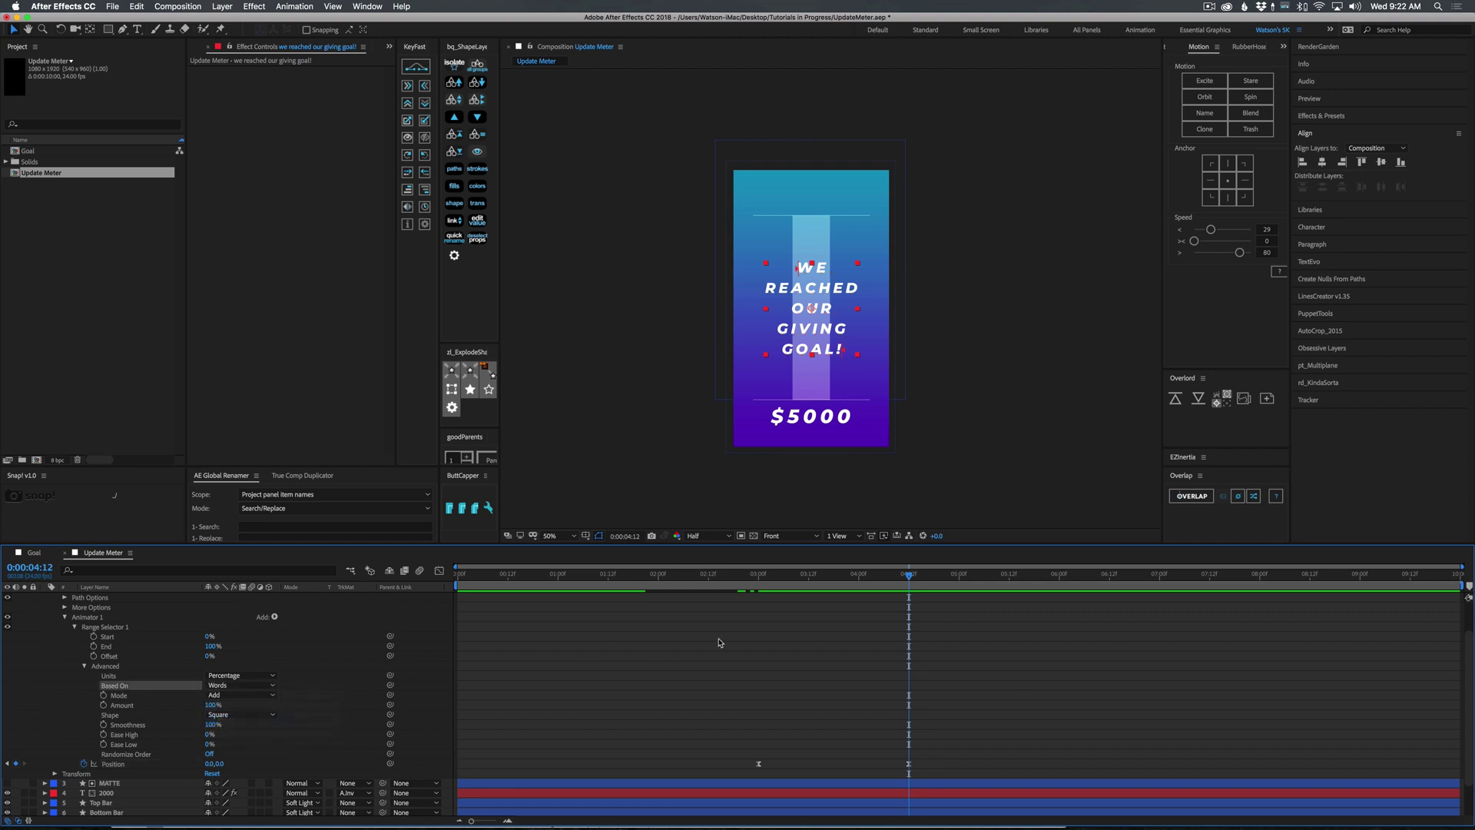
Step: Keep the range selector's Mode at Add, set its Shape to Ramp Up, and preview the word-by-word rise
left_click(223, 695)
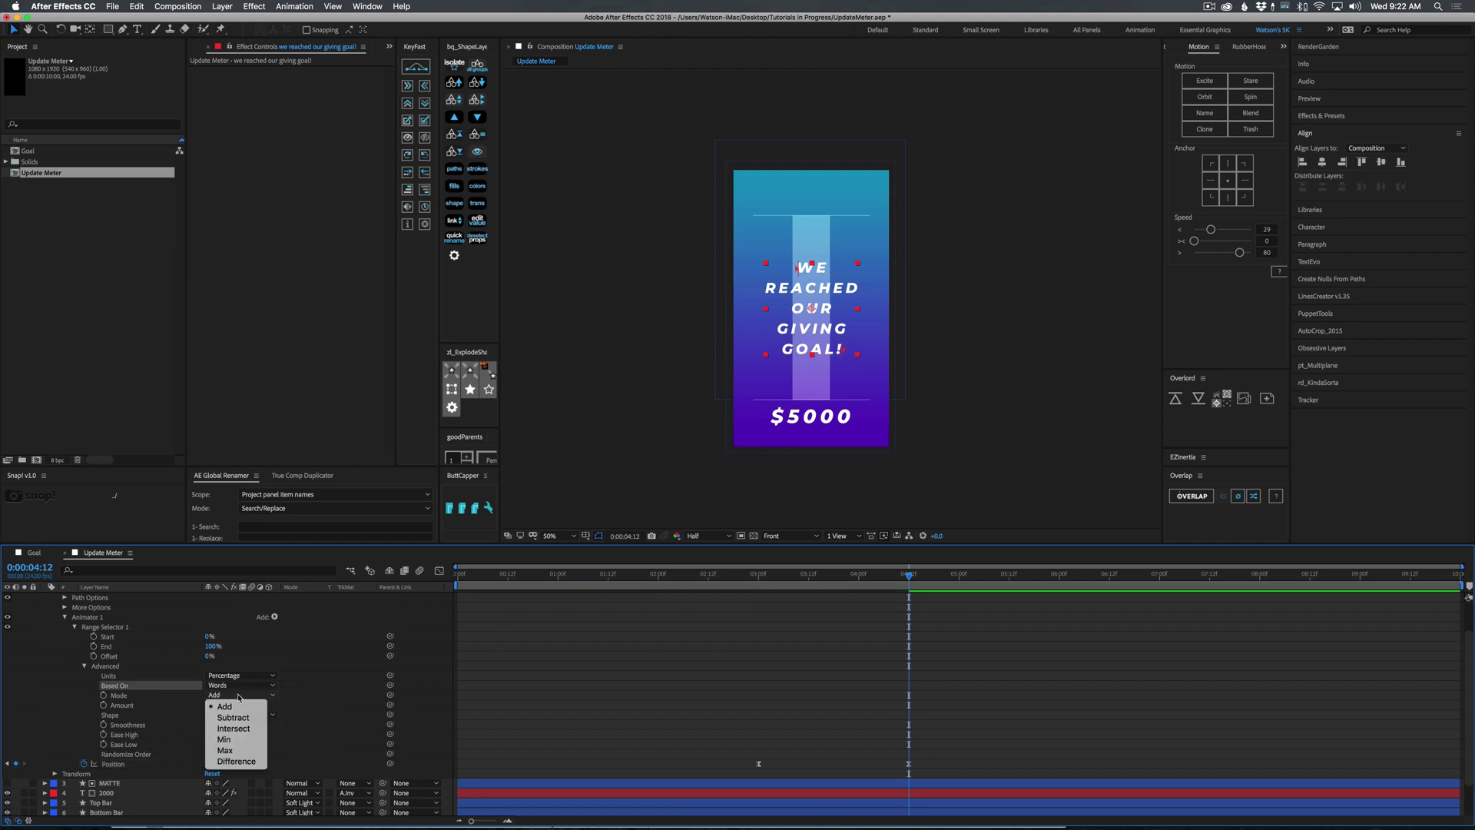
left_click(230, 706)
left_click(226, 714)
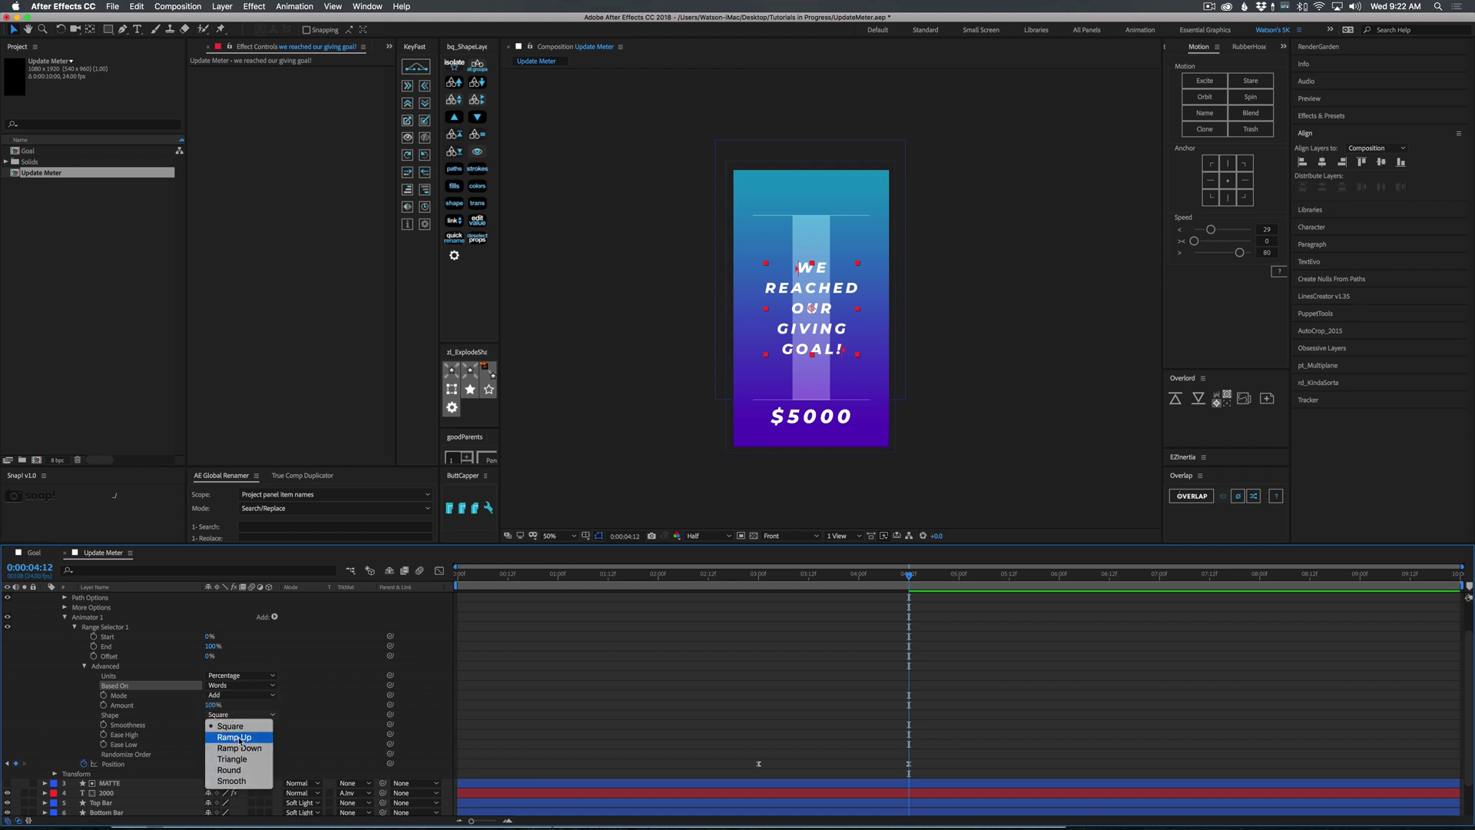
left_click(240, 737)
left_click_drag(889, 576, 766, 588)
key("space")
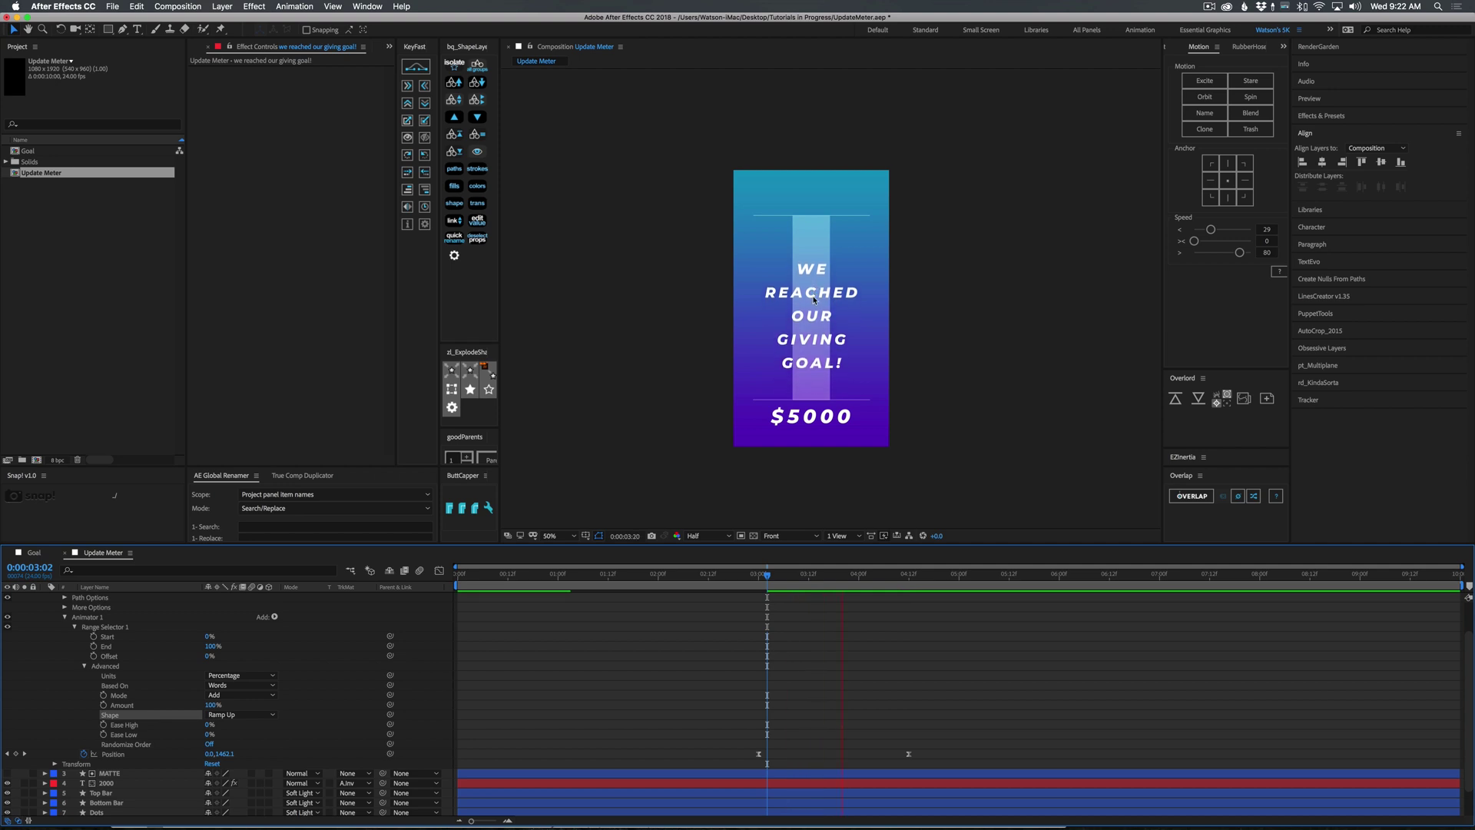
key("space")
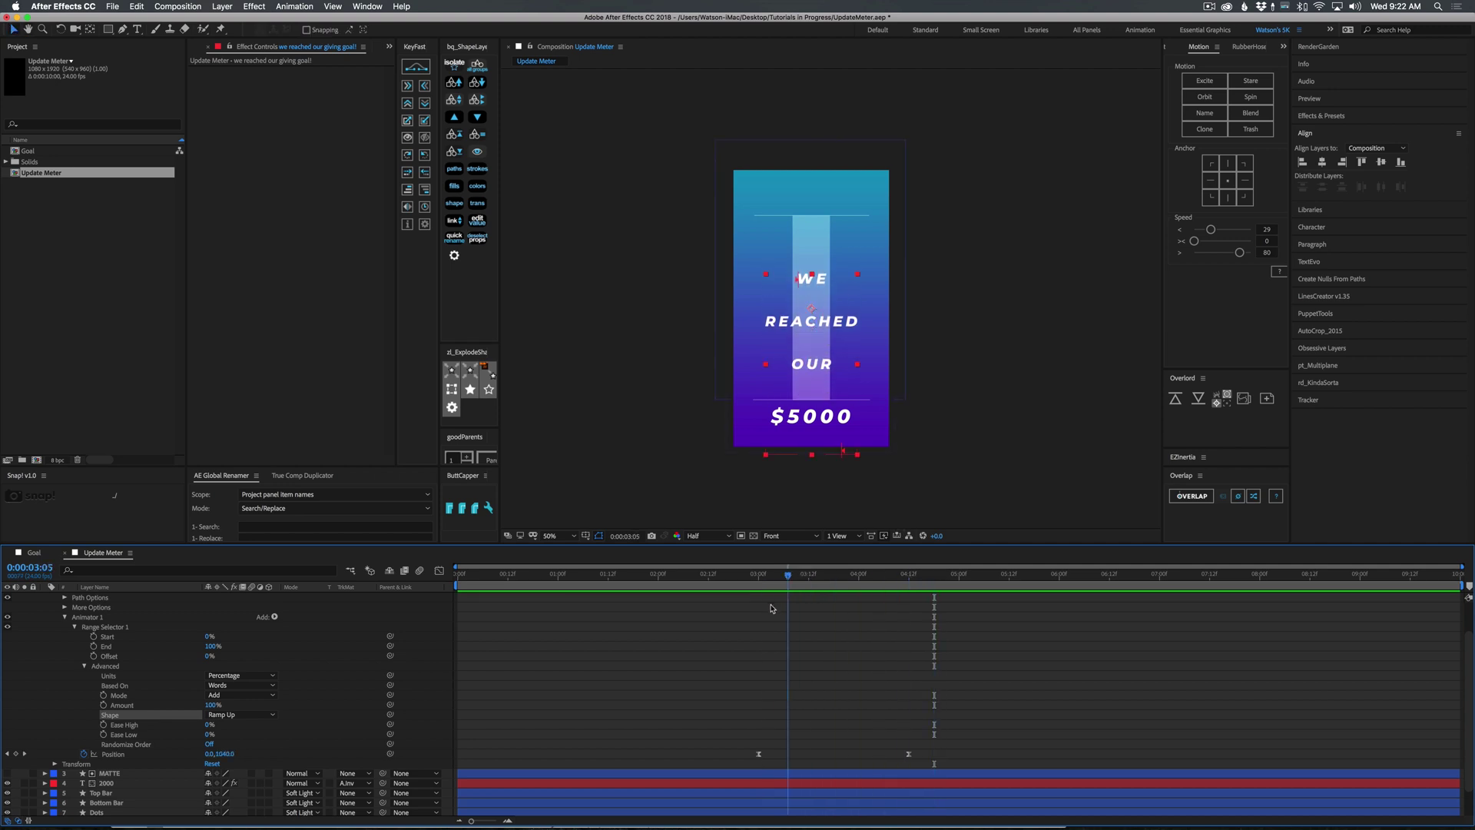
Step: Set the starting Position keyframe's vertical value at 0:00:03:00 to 3554, raise Ease High to 100%, and preview the rise
key("j")
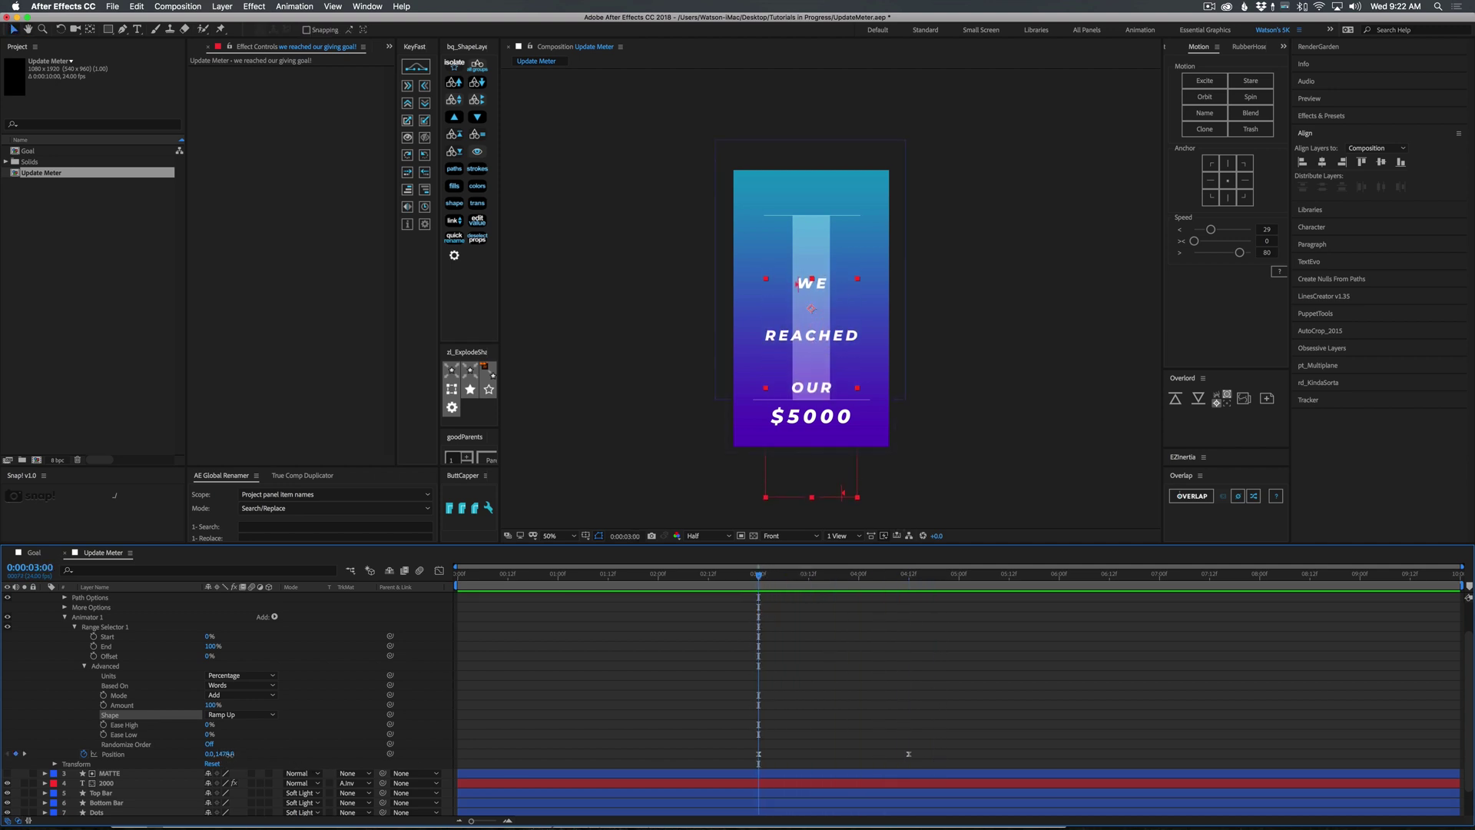
left_click_drag(229, 754, 277, 726)
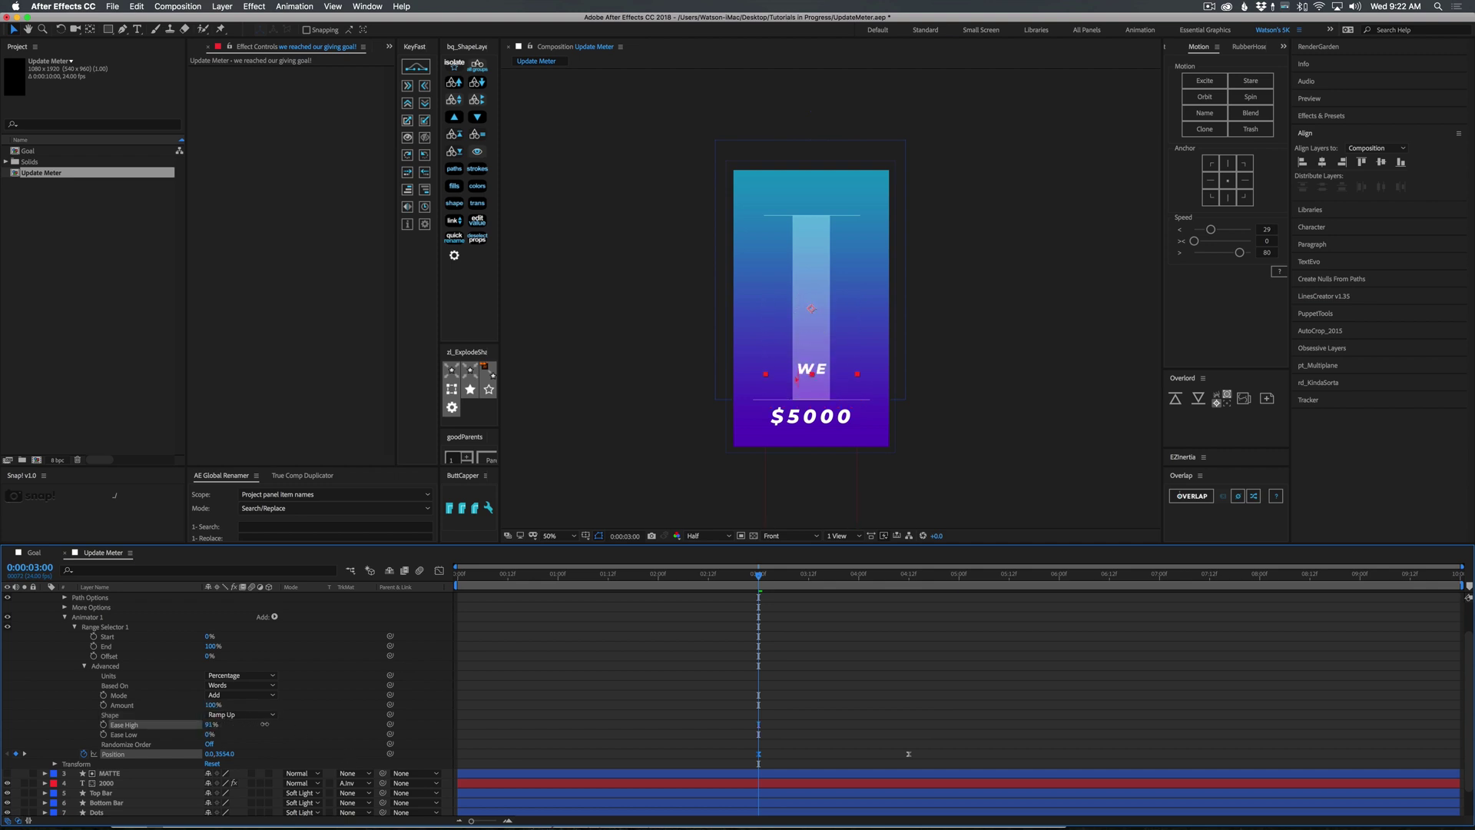
key("space")
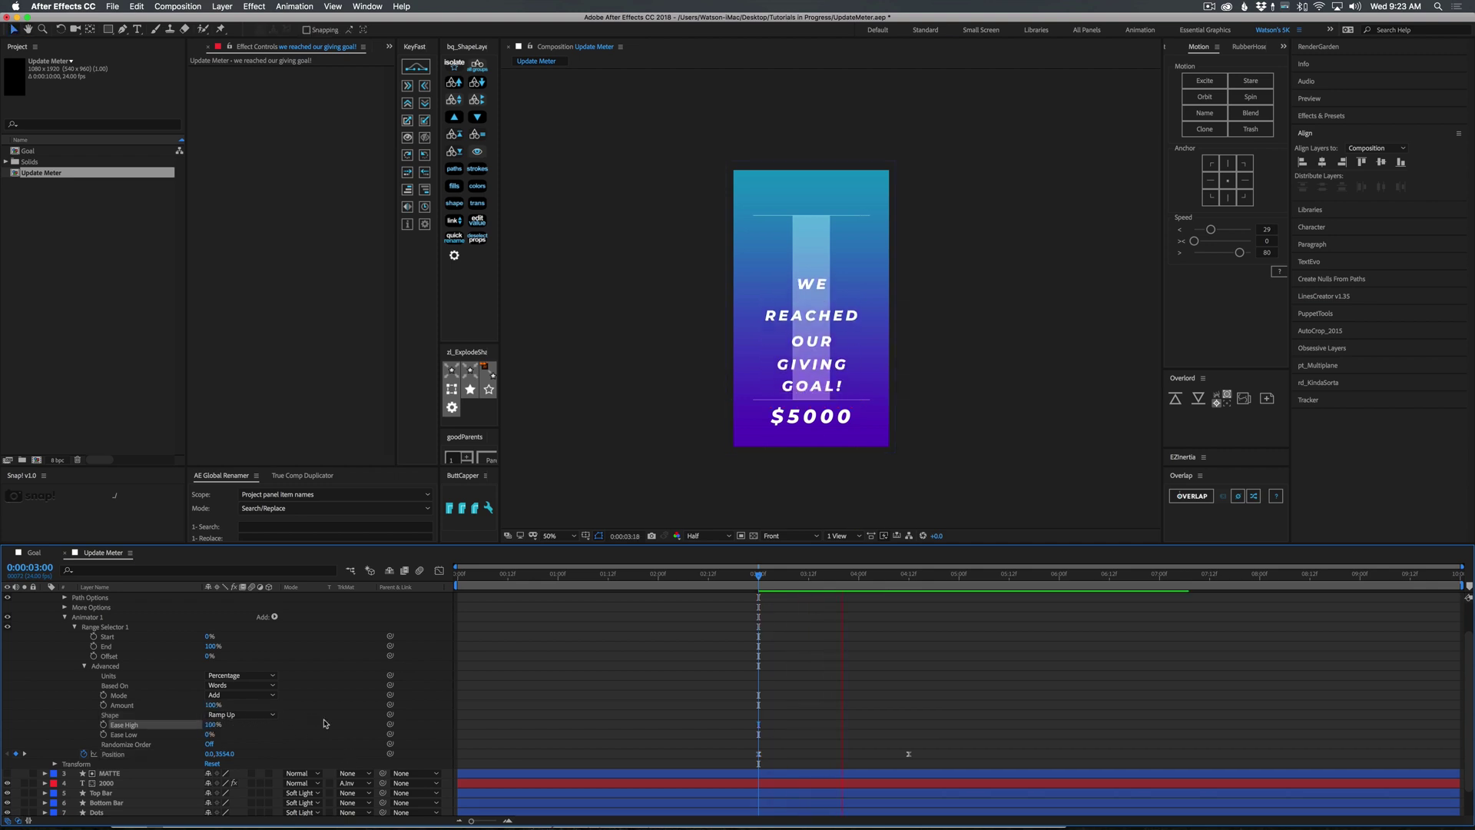
key("space")
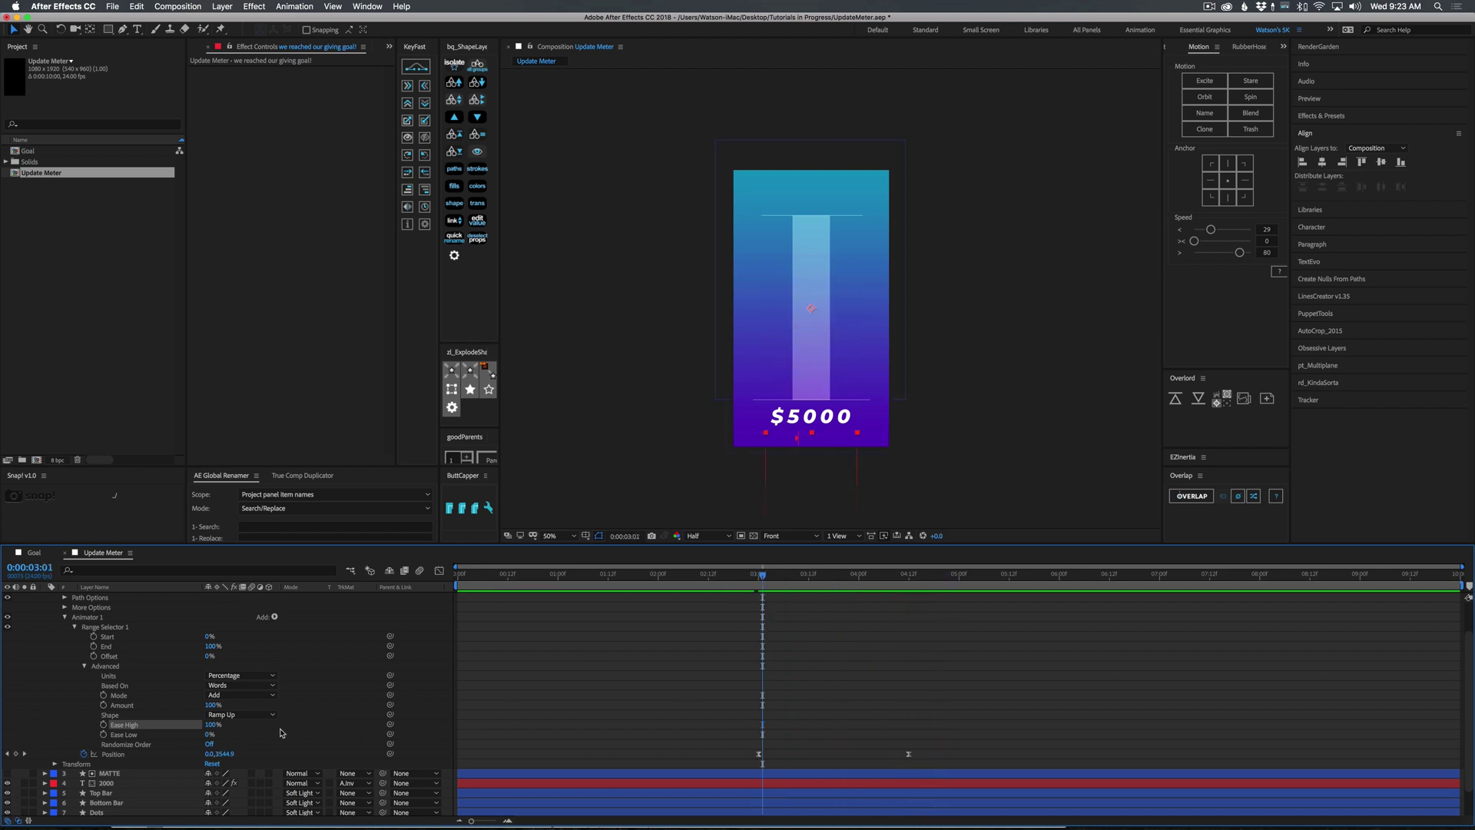
Step: Set the range selector's Ease Low to -100% and preview the word-by-word rise from 0:00:03:00
left_click_drag(201, 735, 124, 735)
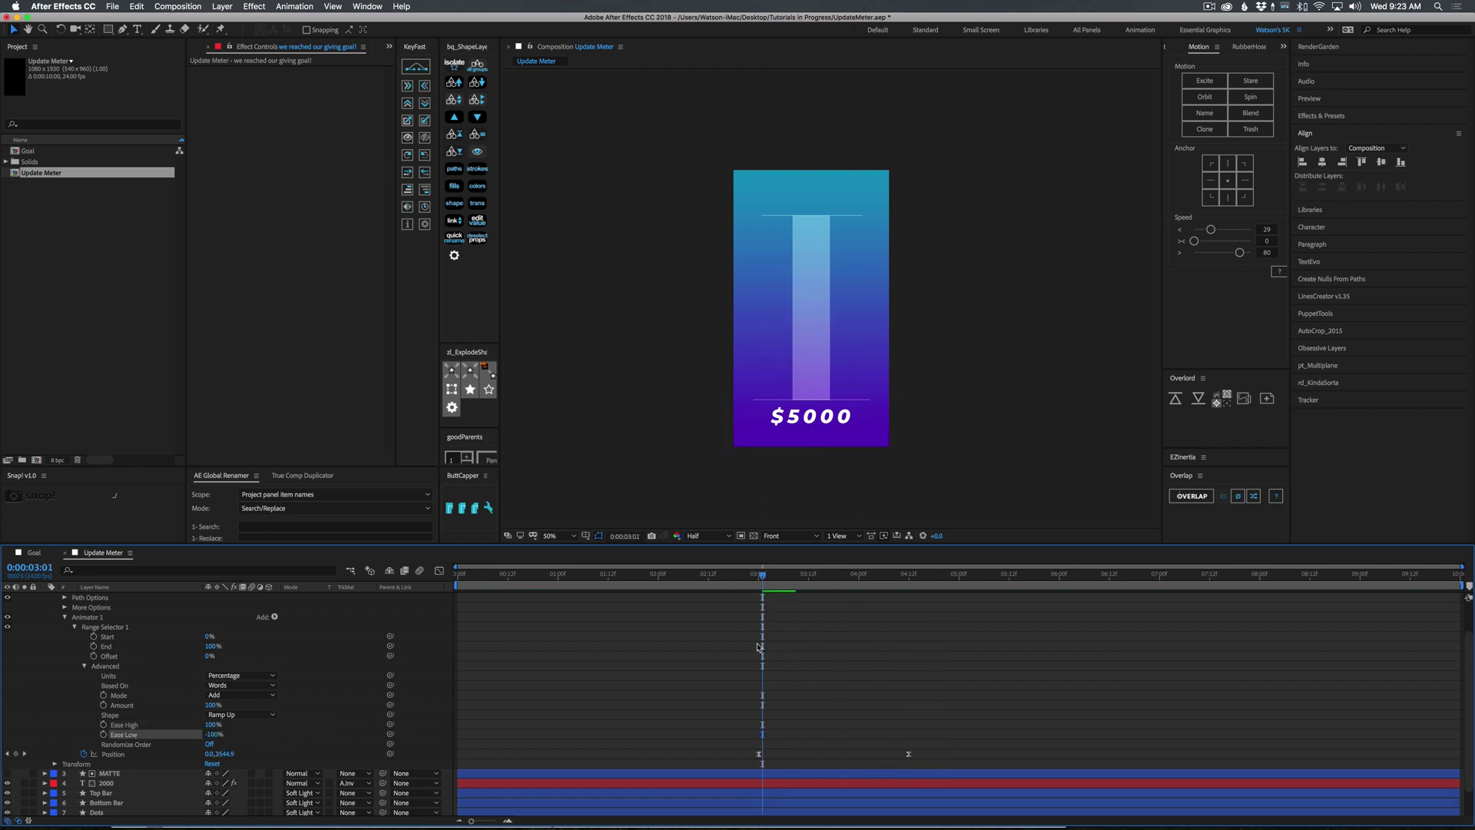
key("space")
key("space")
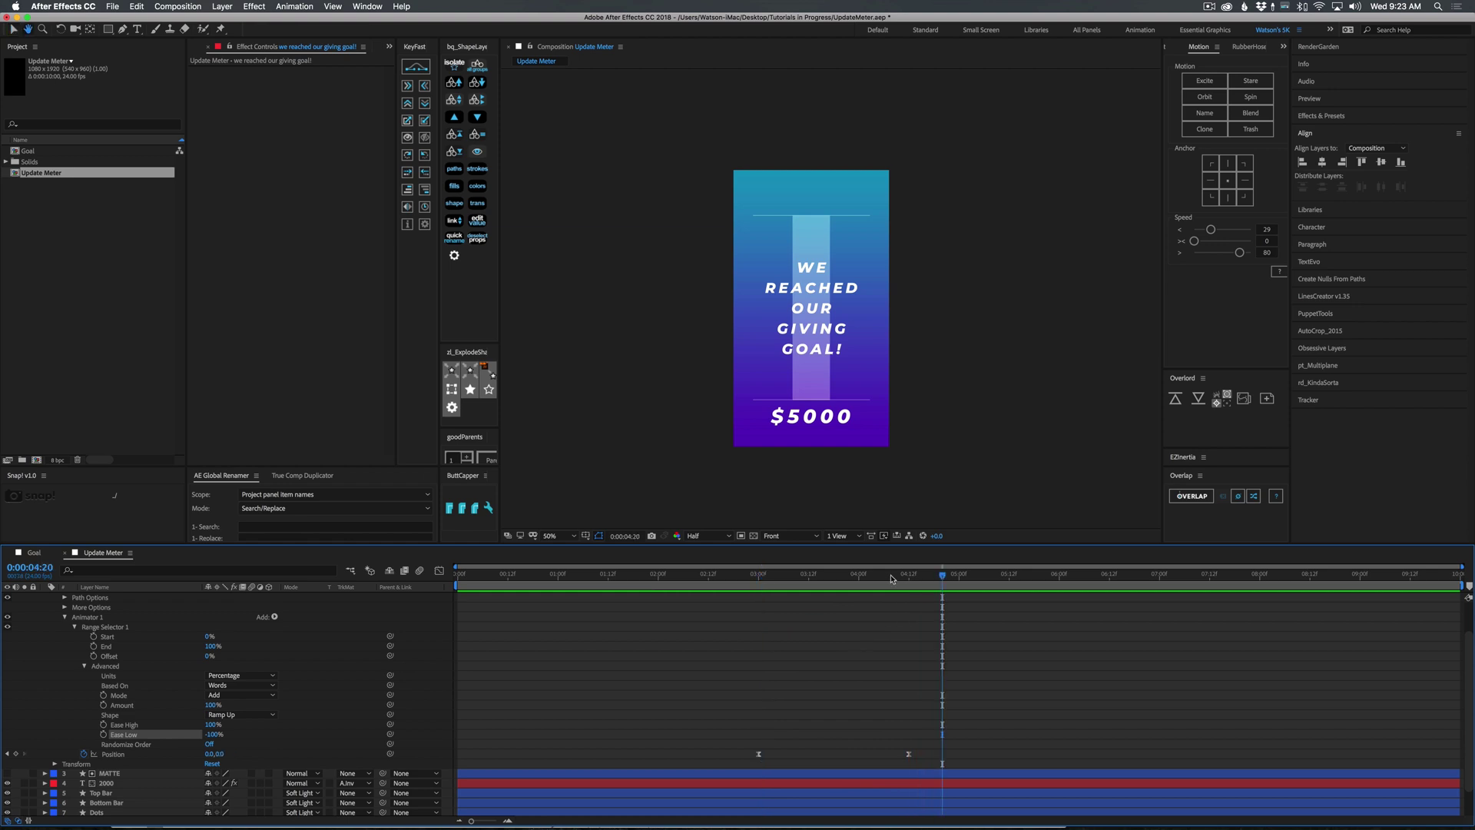
left_click_drag(891, 575, 759, 574)
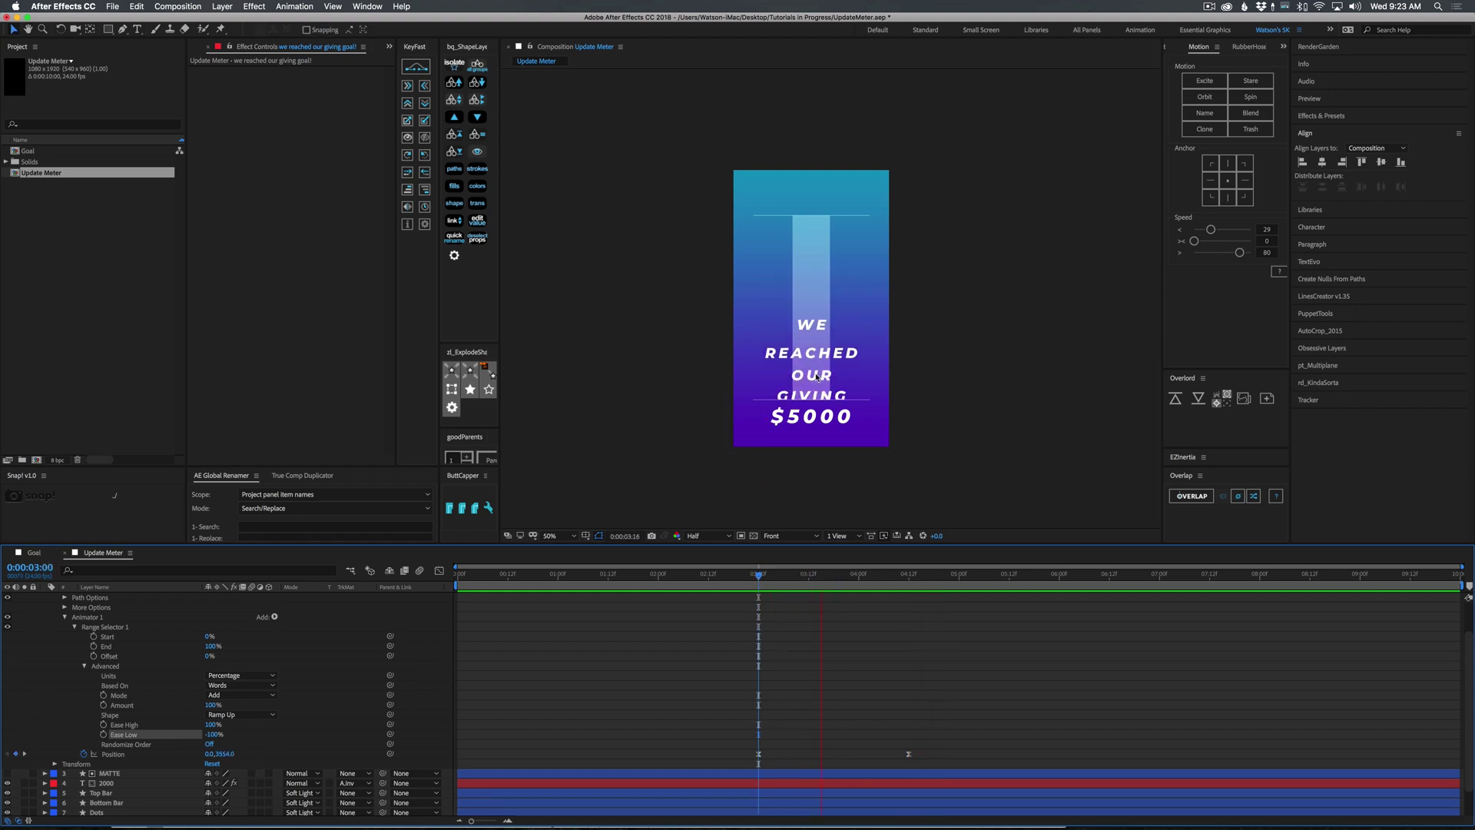
key("space")
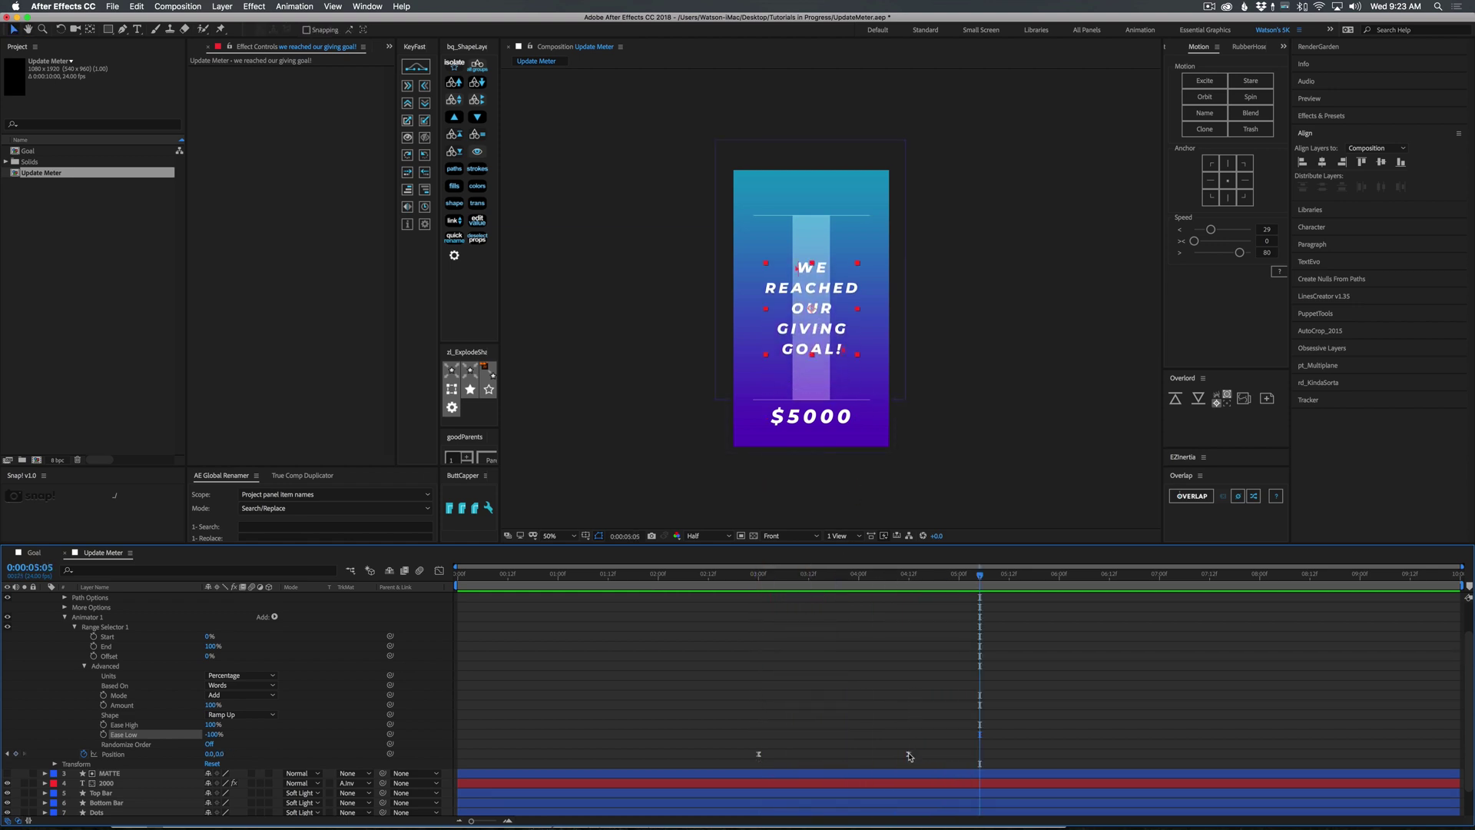
Step: Move the animator's last Position keyframe out to 0:00:04:21 and preview the slower rise
left_click_drag(907, 754, 946, 753)
left_click_drag(980, 642, 733, 641)
key("space")
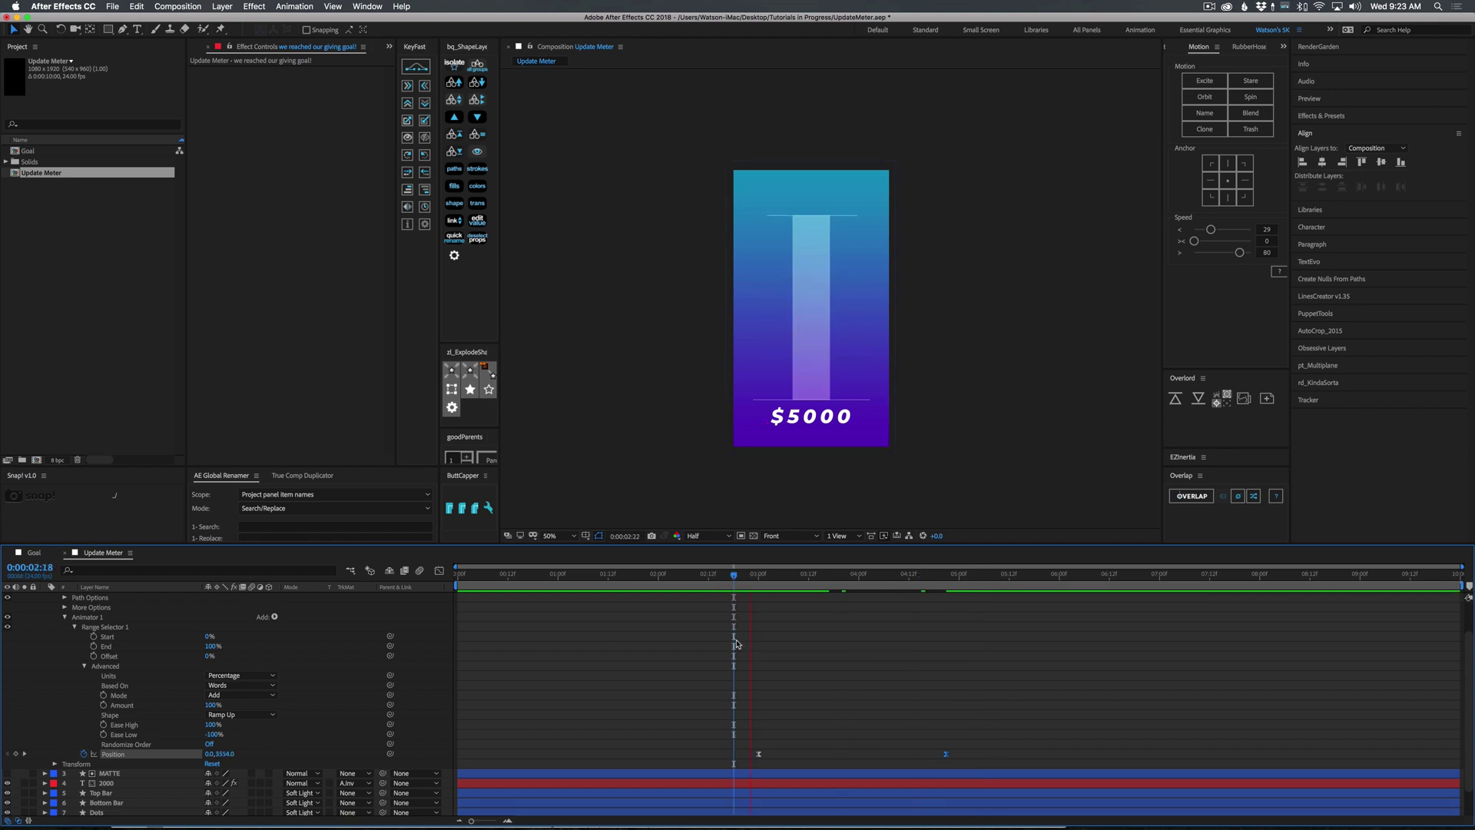
key("space")
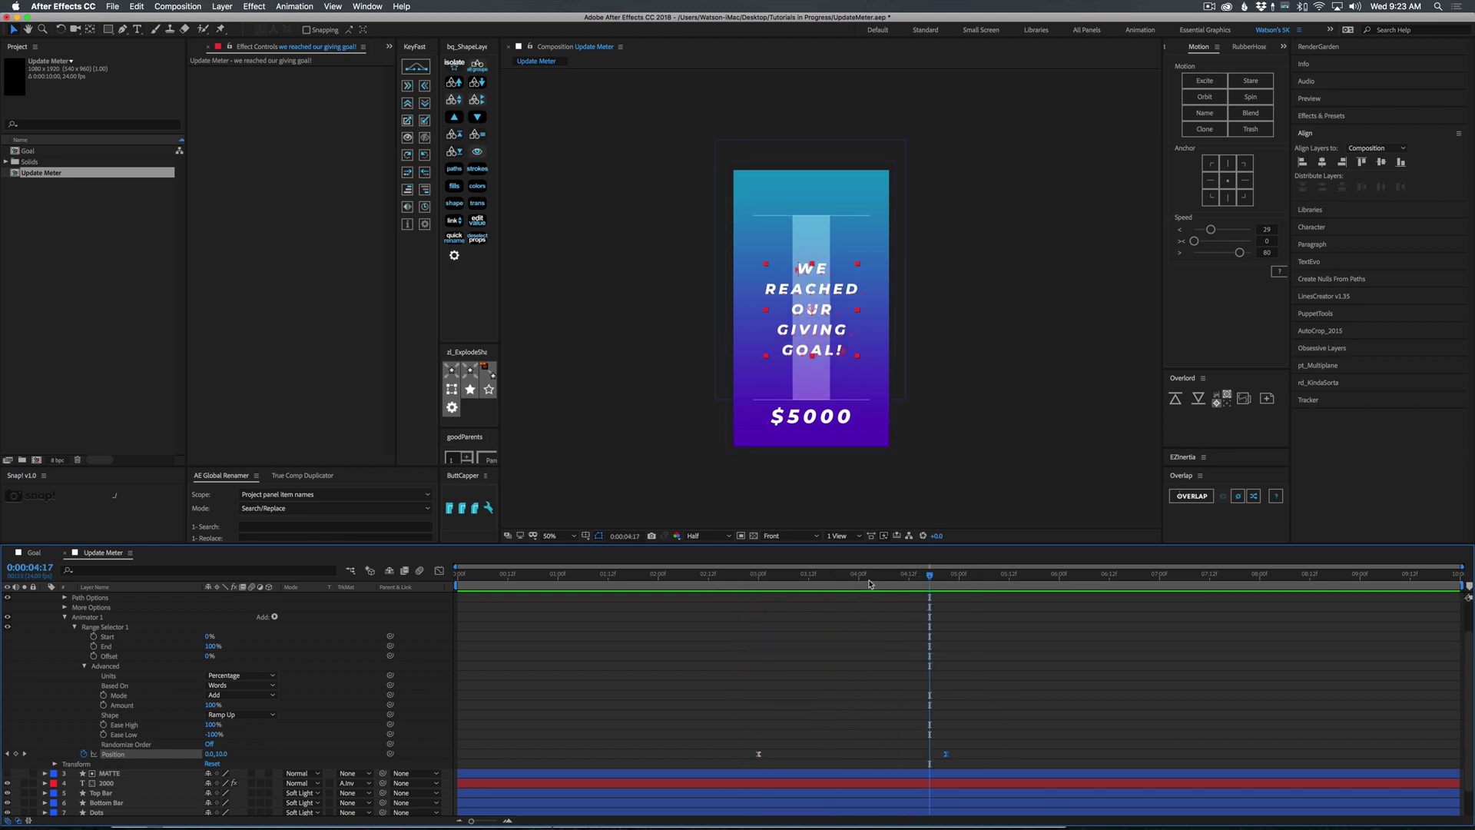
Step: Add an Opacity property to the giving-goal text's animator, set it to 0%, and preview the result
left_click_drag(931, 628, 765, 628)
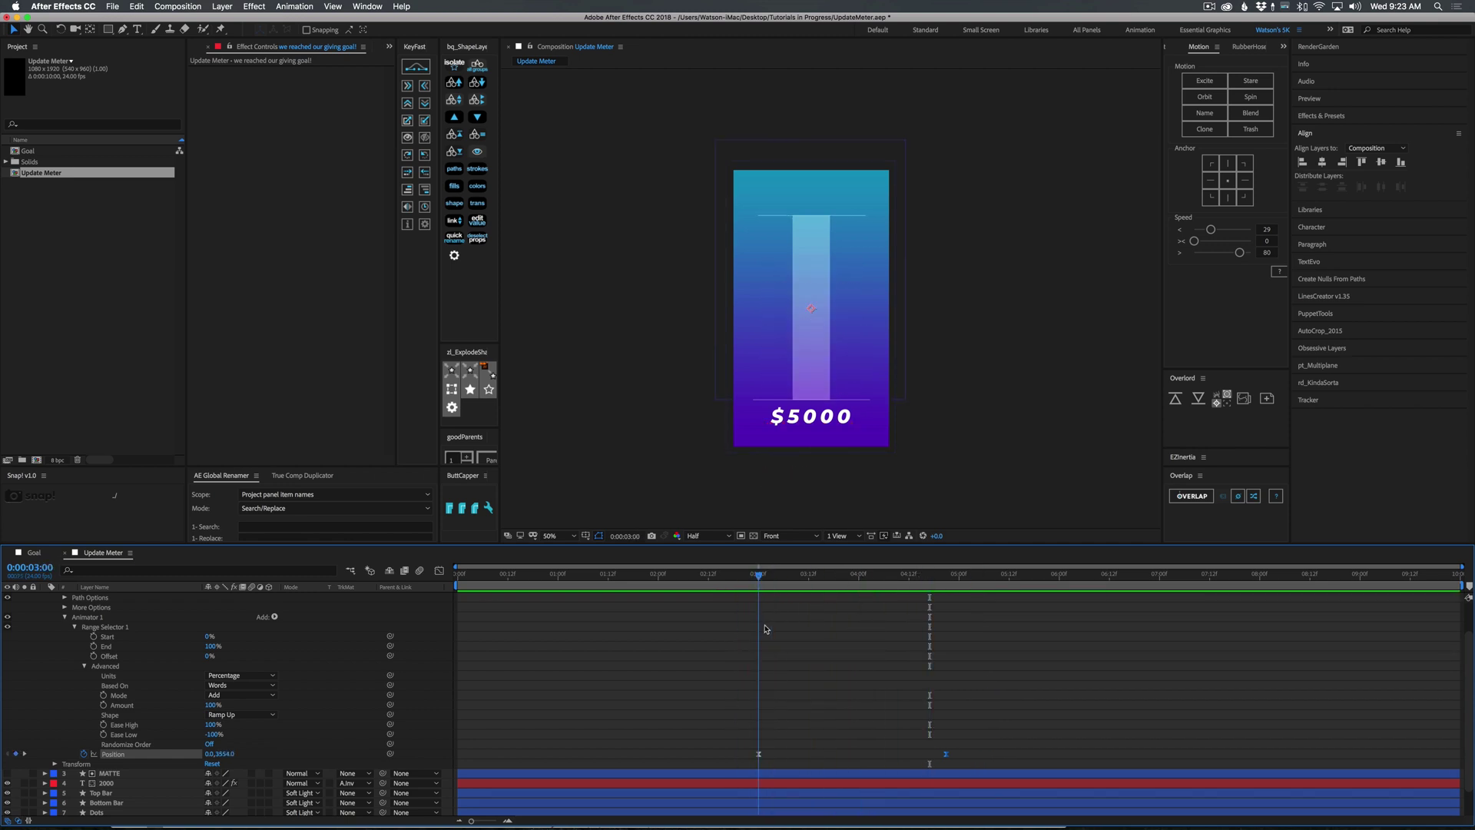
left_click(273, 617)
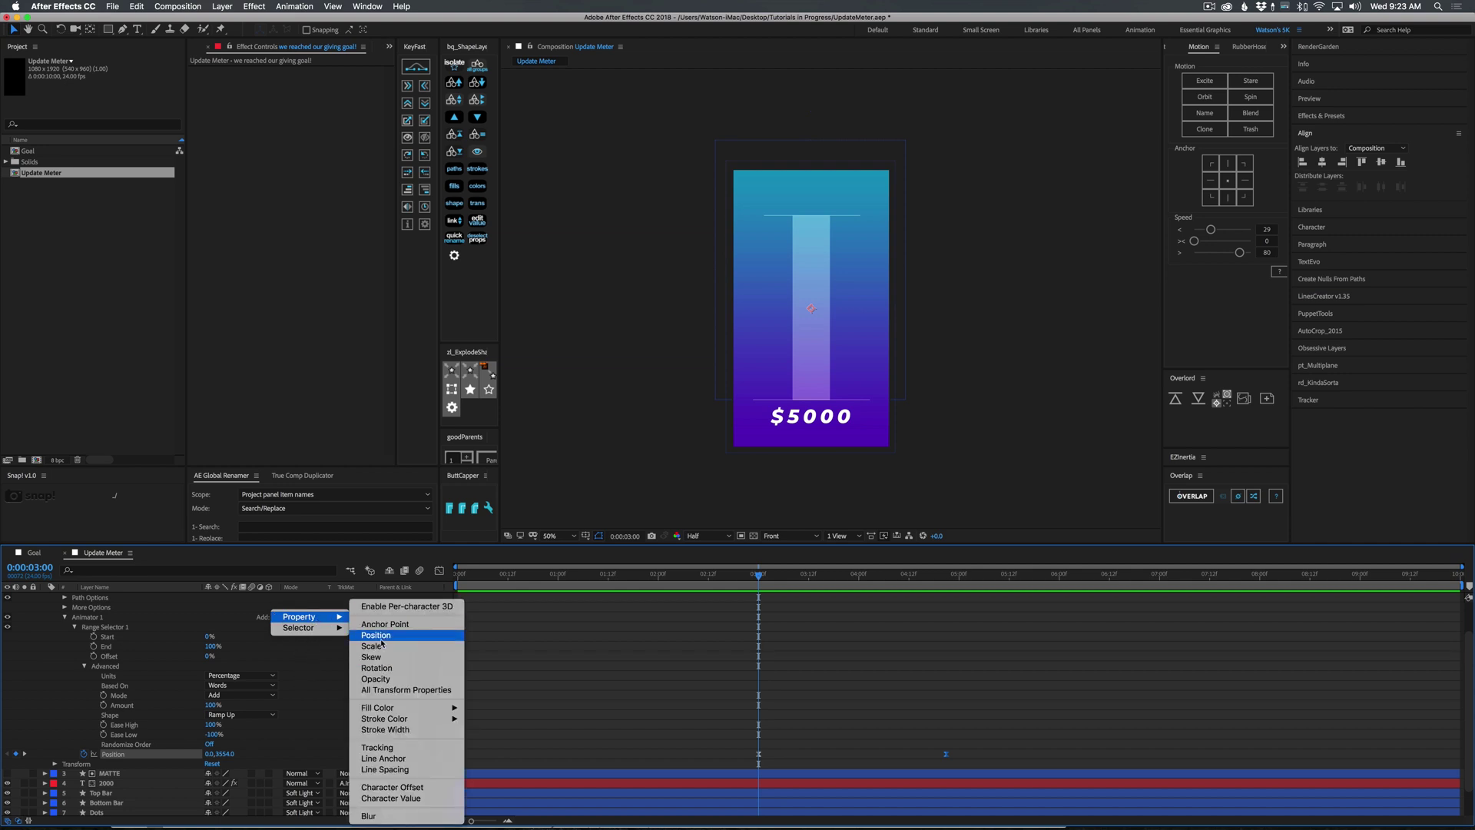
left_click(377, 679)
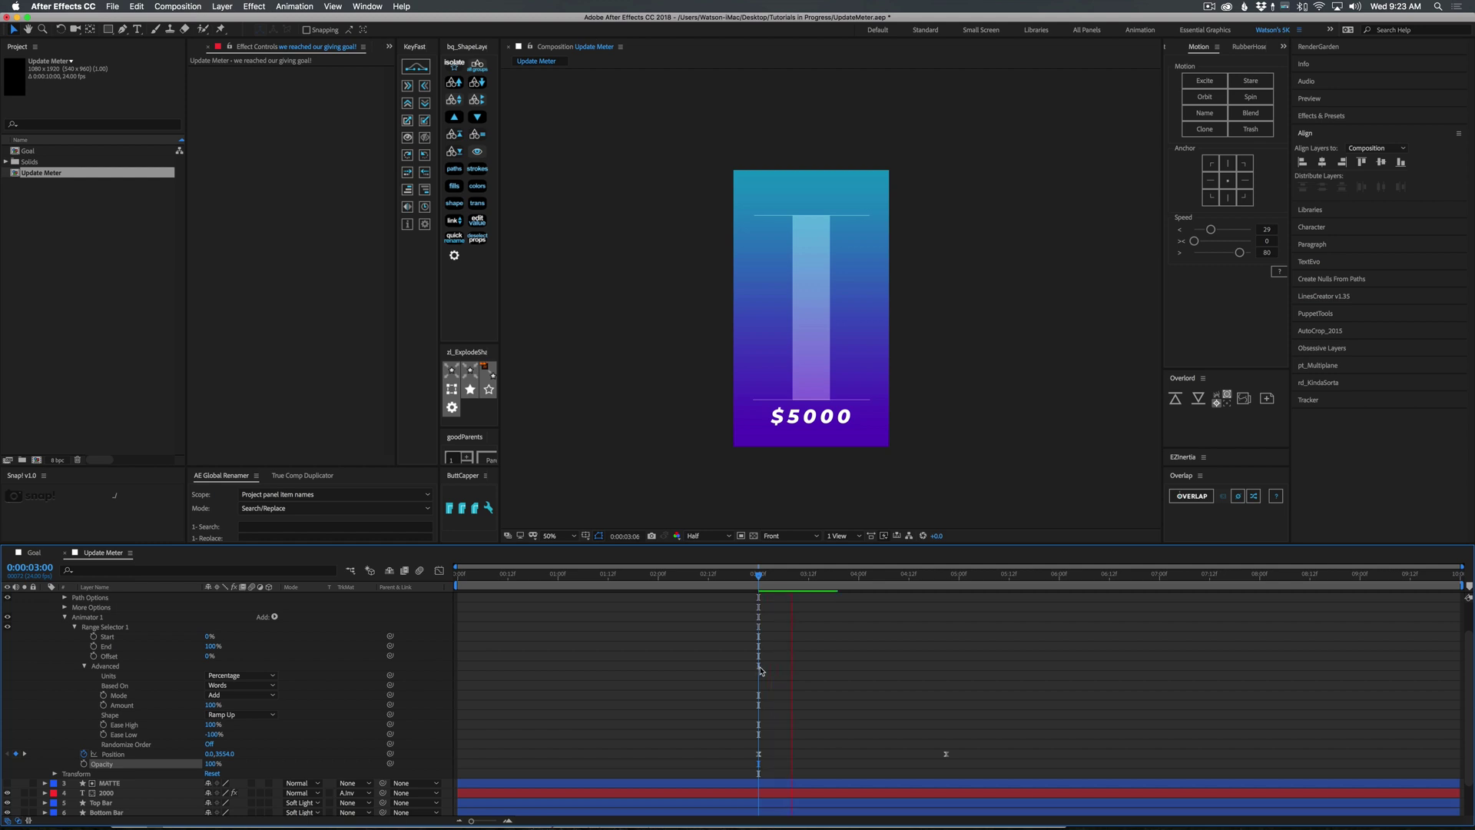
key("space")
left_click_drag(213, 763, 114, 763)
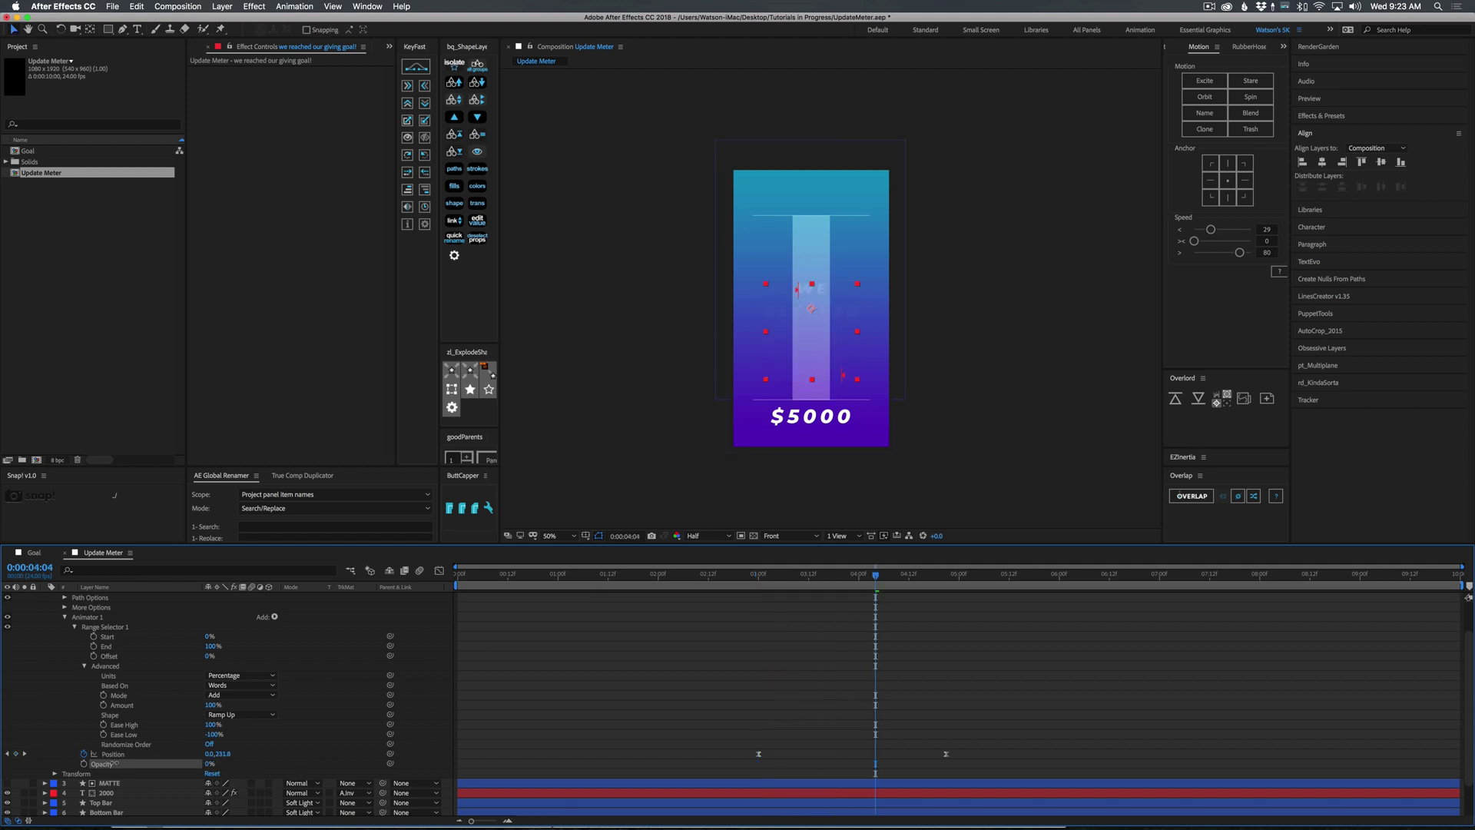
left_click_drag(777, 587, 758, 594)
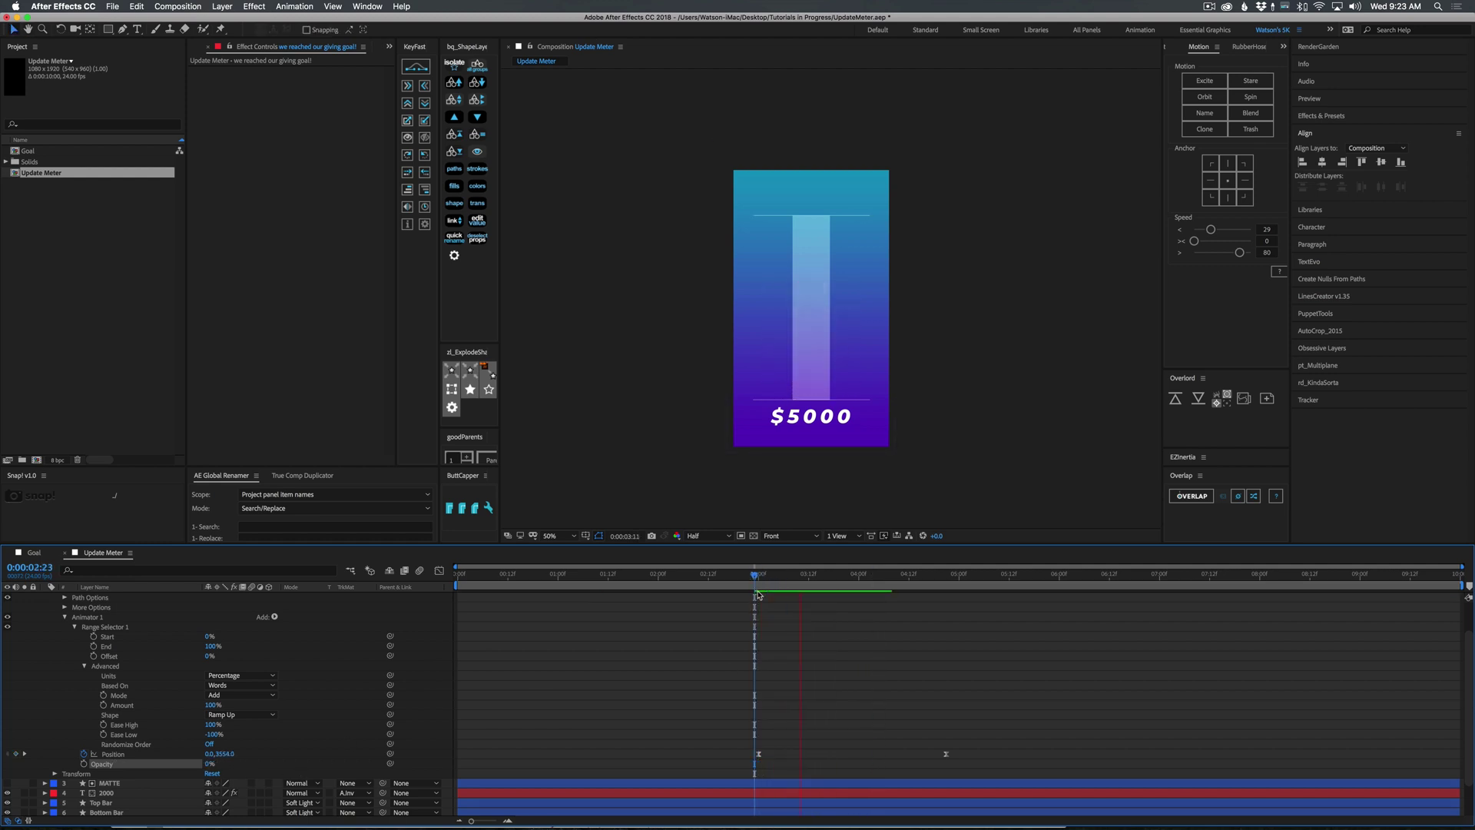
Step: Keyframe the animator's Opacity from 0% at 0:00:03:00 to 100% at 0:00:04:21, easing the last keyframe, and preview the fade
left_click(944, 574)
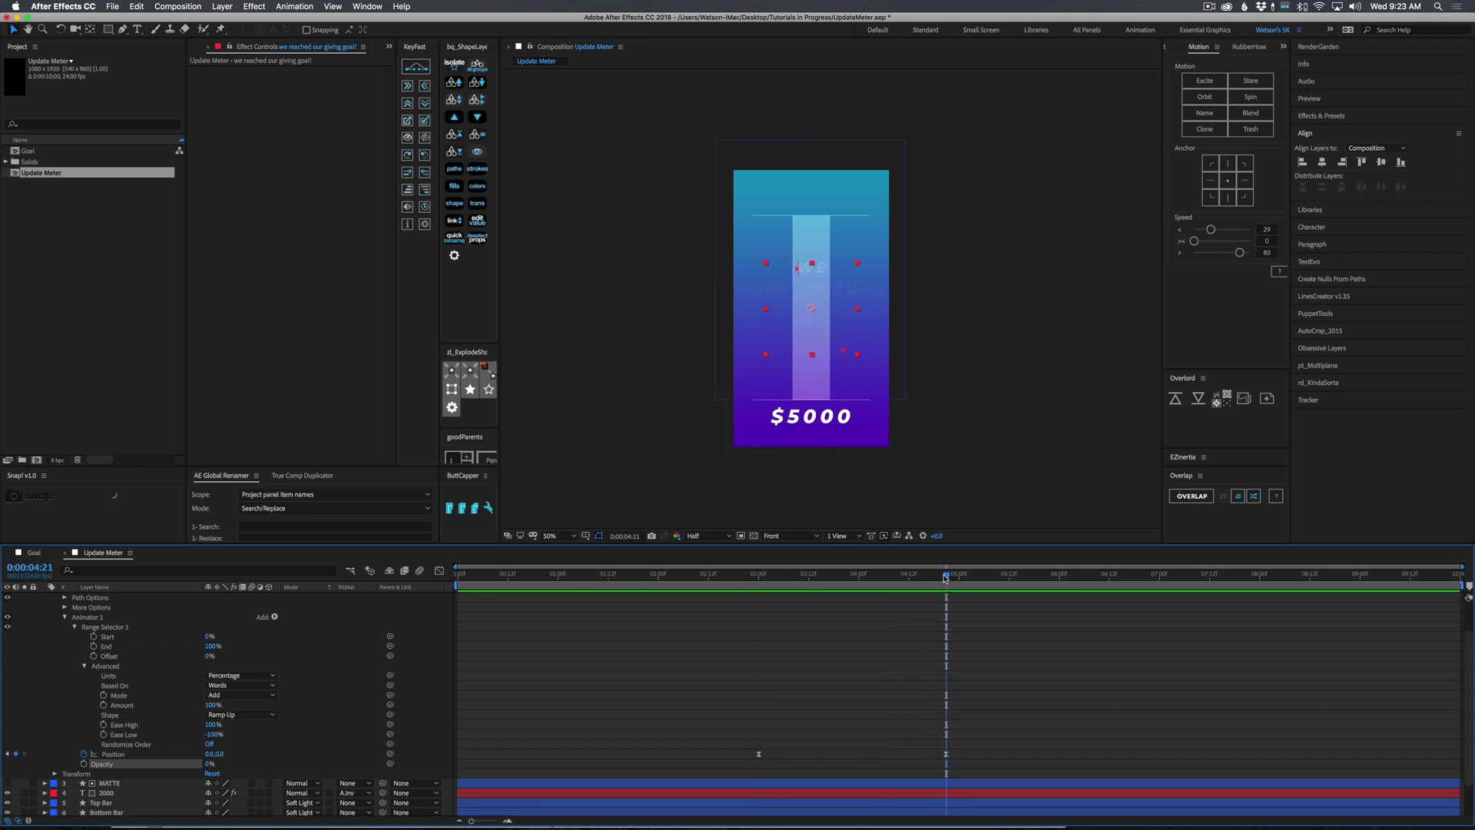
left_click(83, 764)
type("100")
key("Return")
key("j")
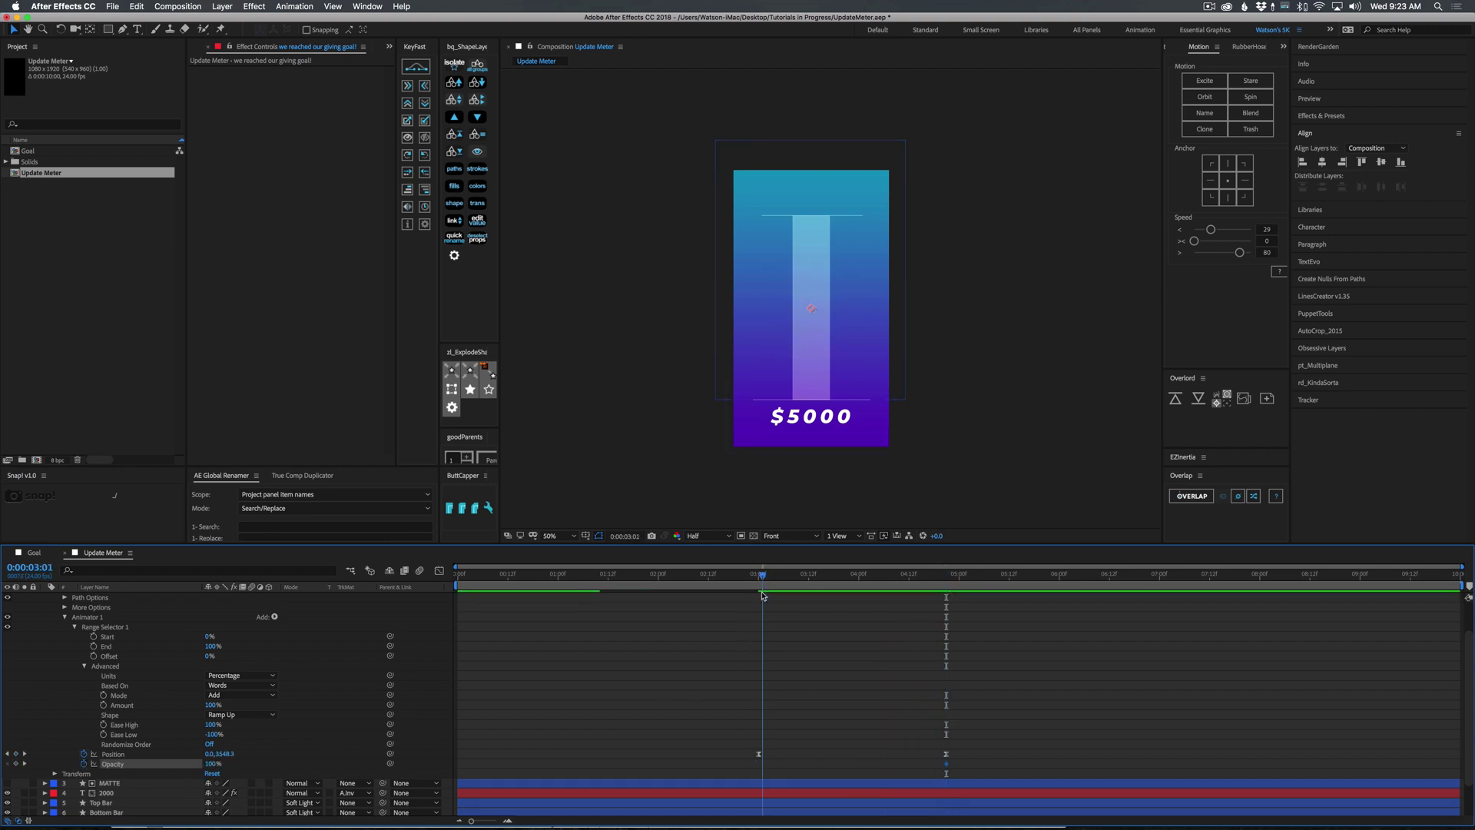
left_click_drag(208, 764, 153, 765)
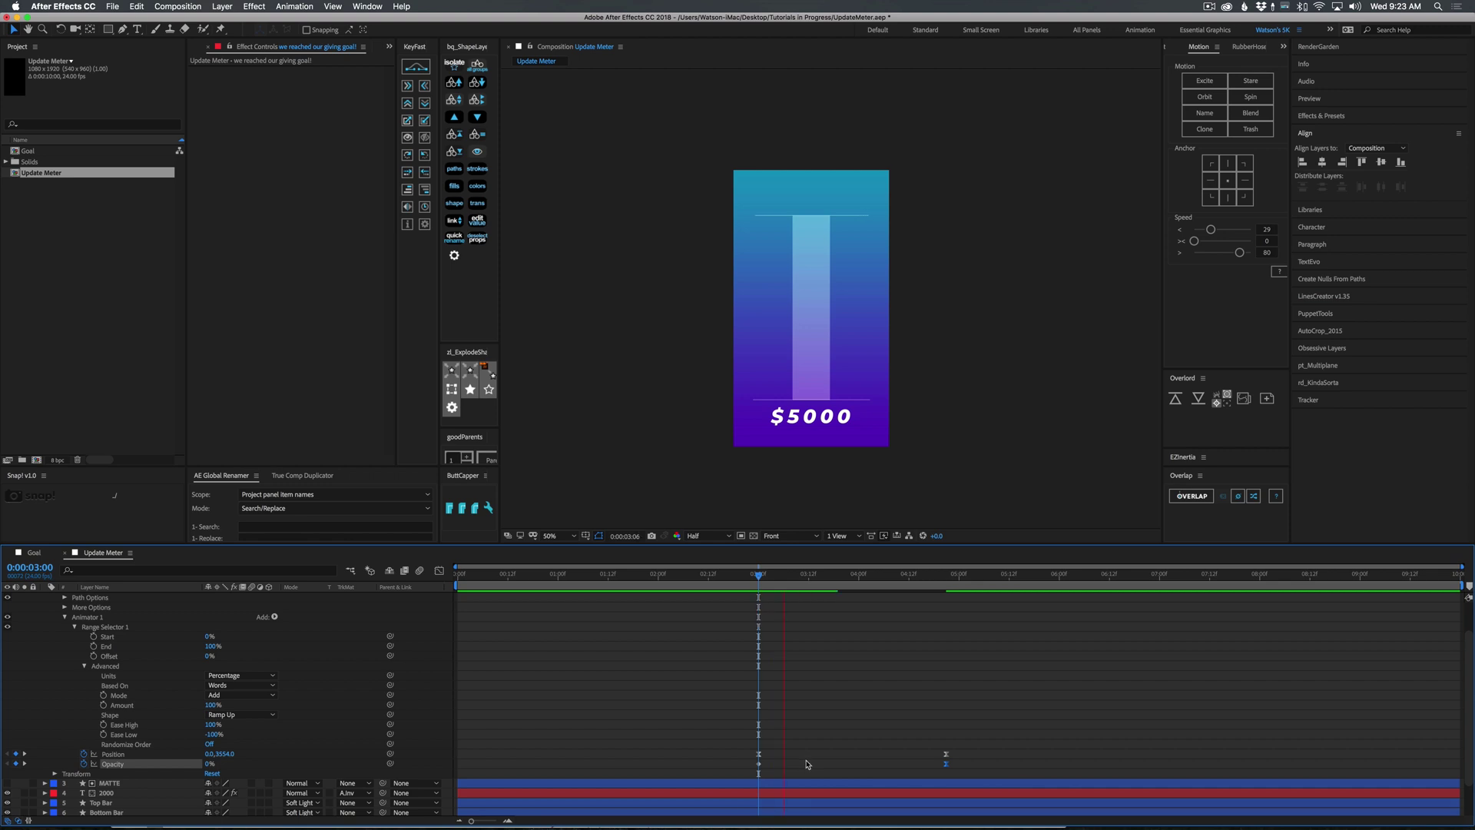
key("space")
Step: Move the last Opacity keyframe earlier than the last Position keyframe so the text fades in sooner, and preview it
left_click(946, 577)
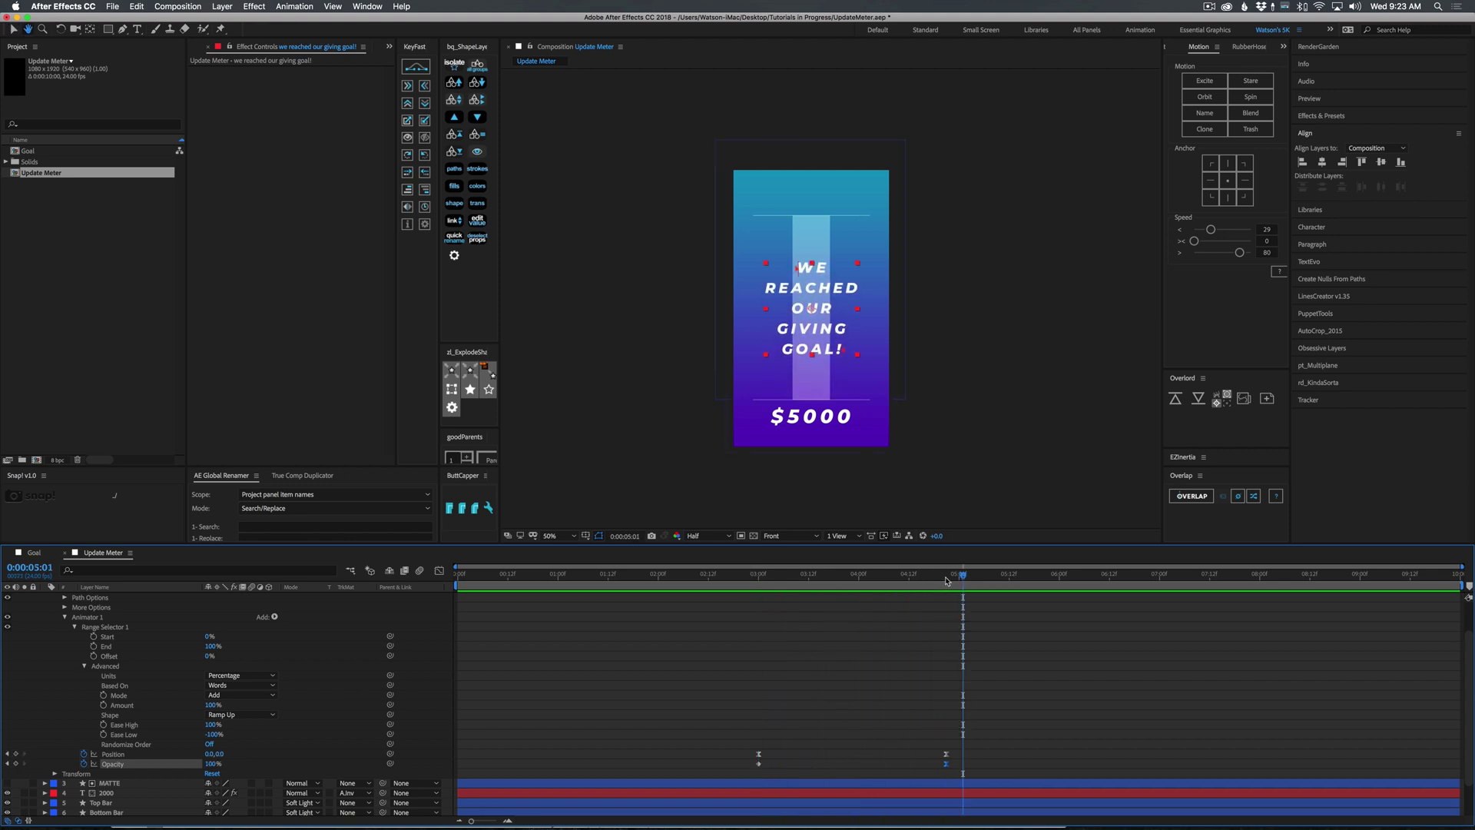
left_click(946, 581)
left_click_drag(946, 764, 901, 767)
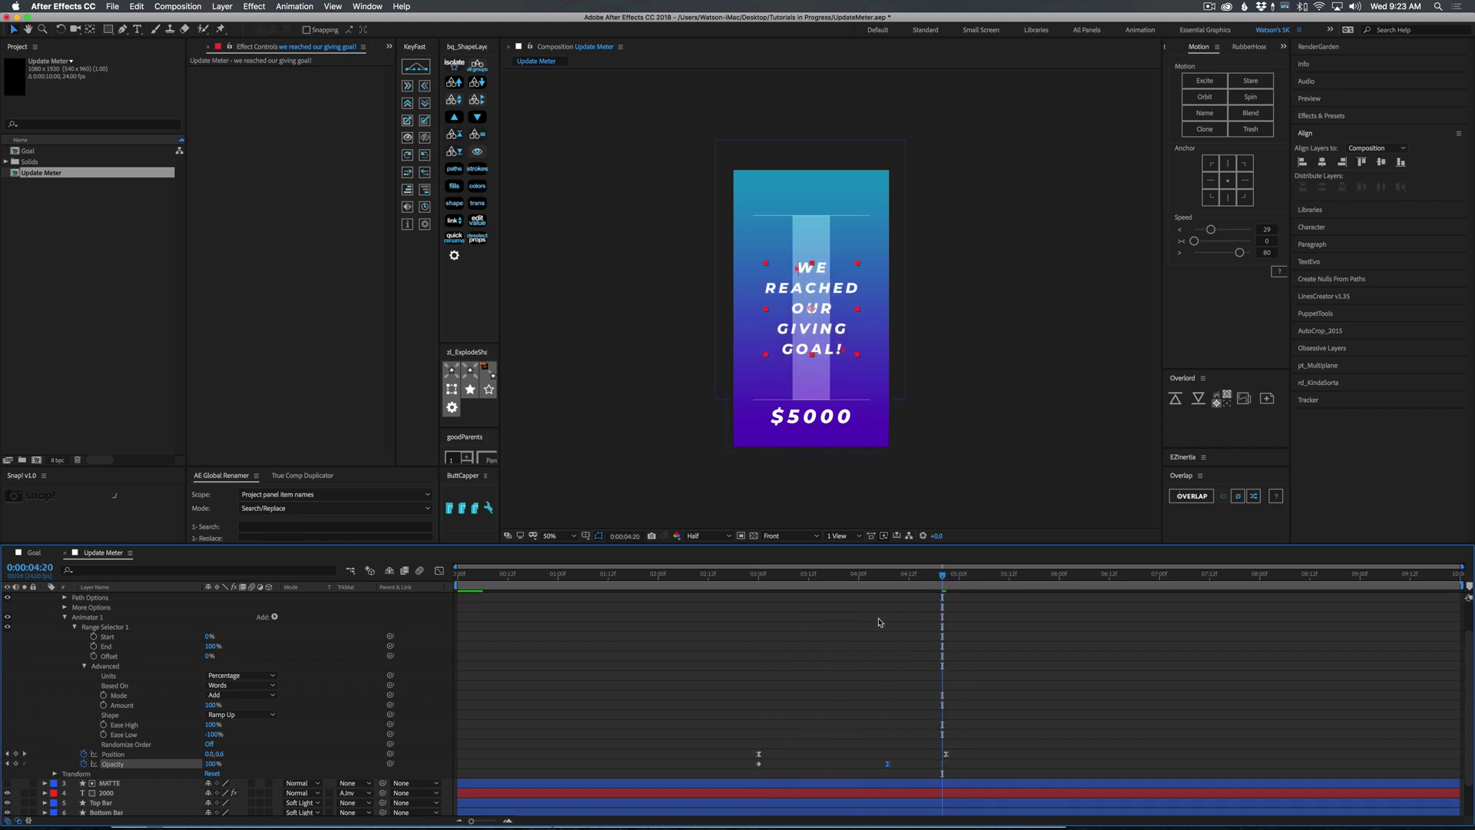
key("space")
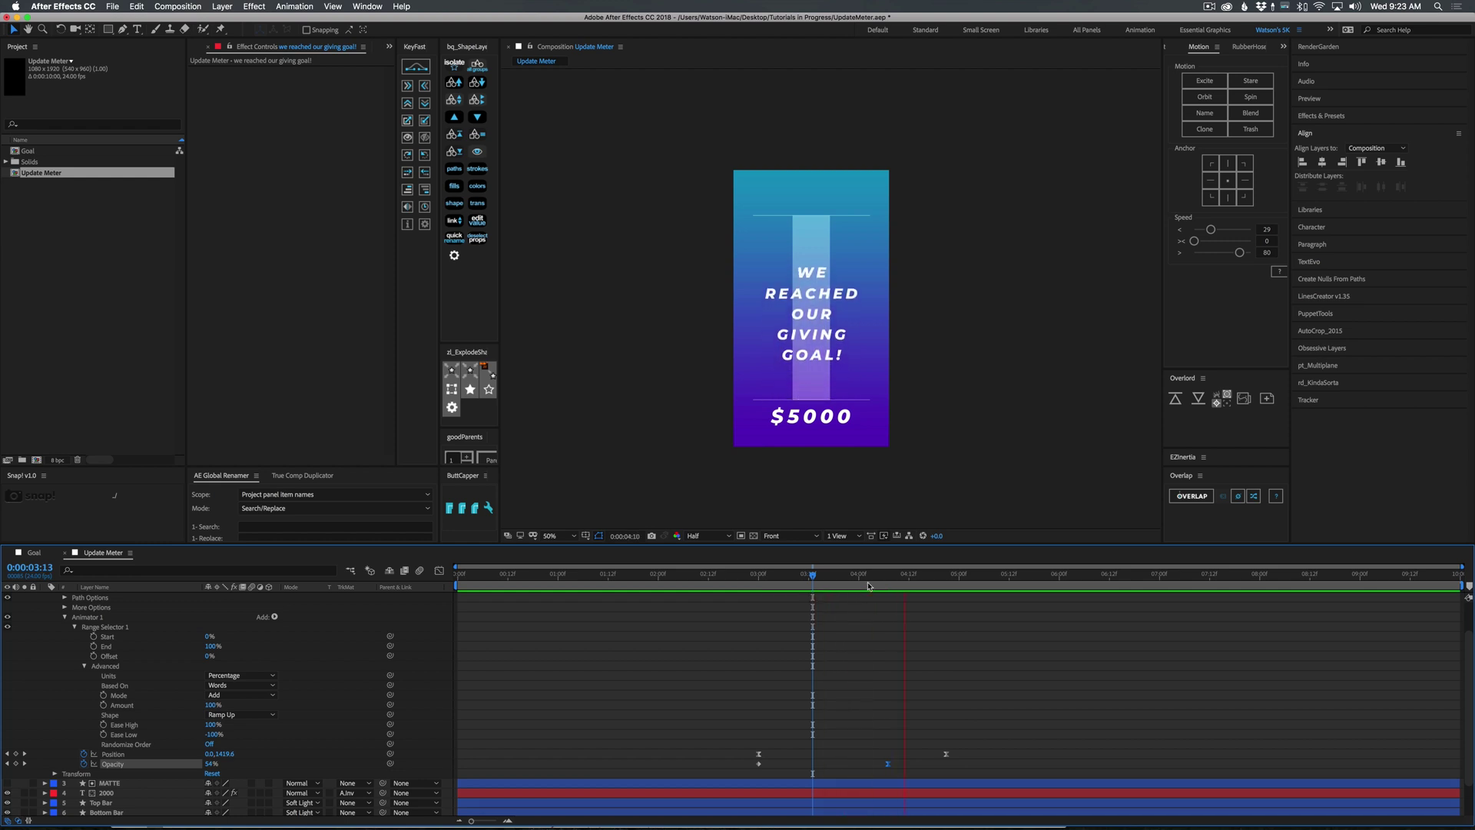
key("space")
Step: Add a Blur property to the text animator, keyframed from 30 at 0:00:03:03 to an eased 0 near 0:00:04:12, and preview it
left_click(274, 616)
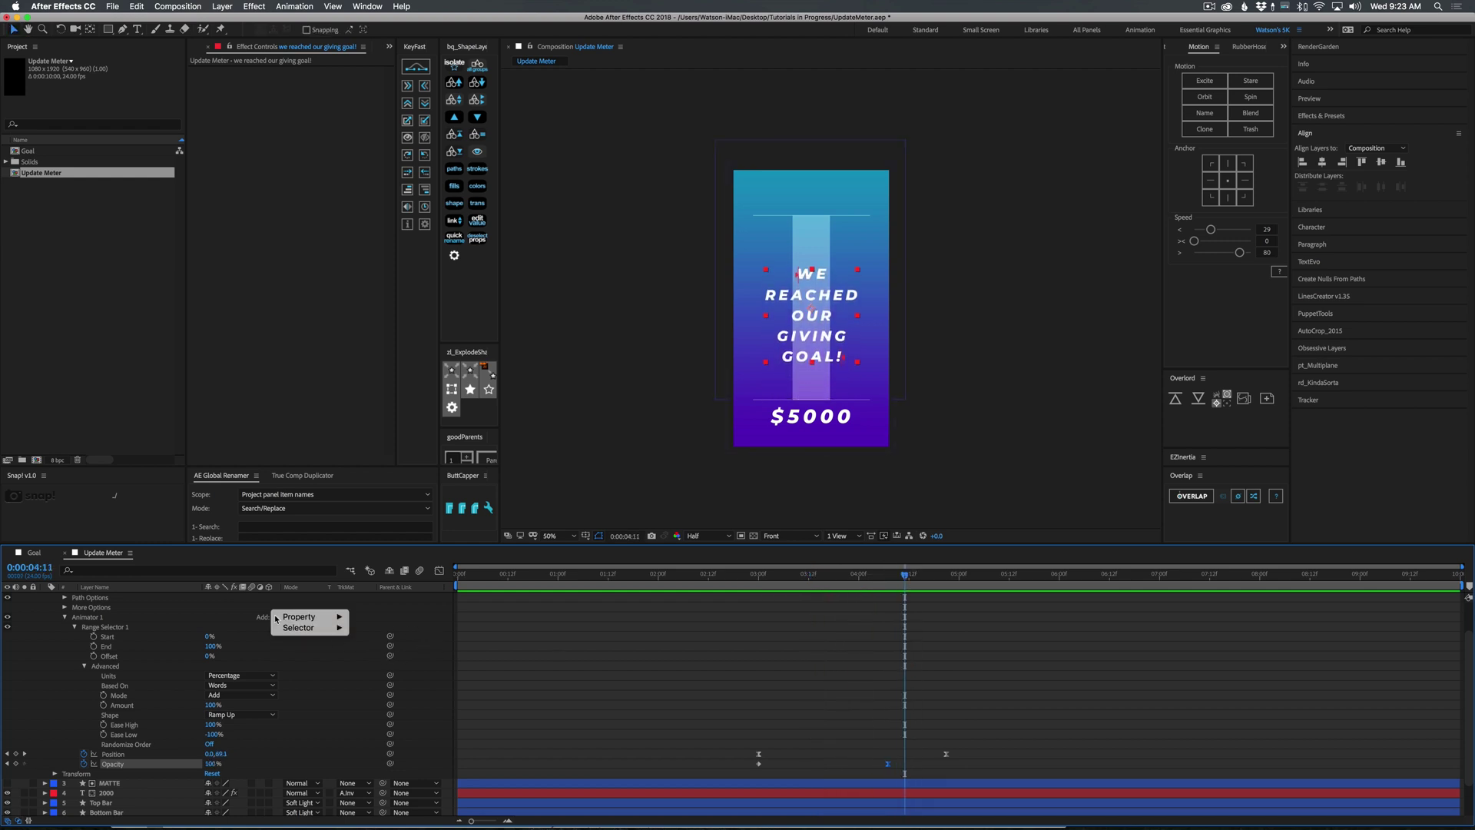
mouse_move(318, 622)
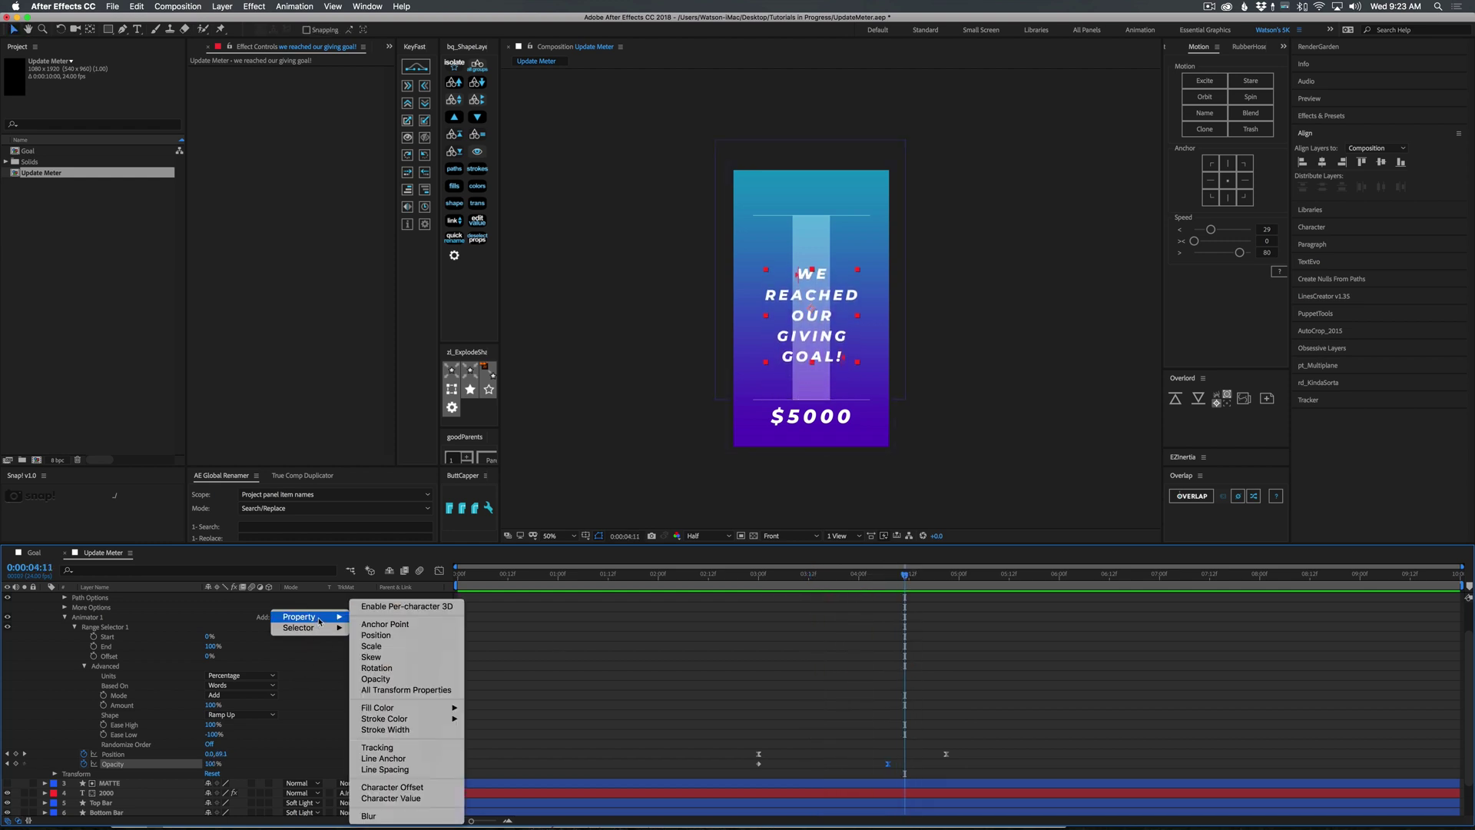
left_click(379, 814)
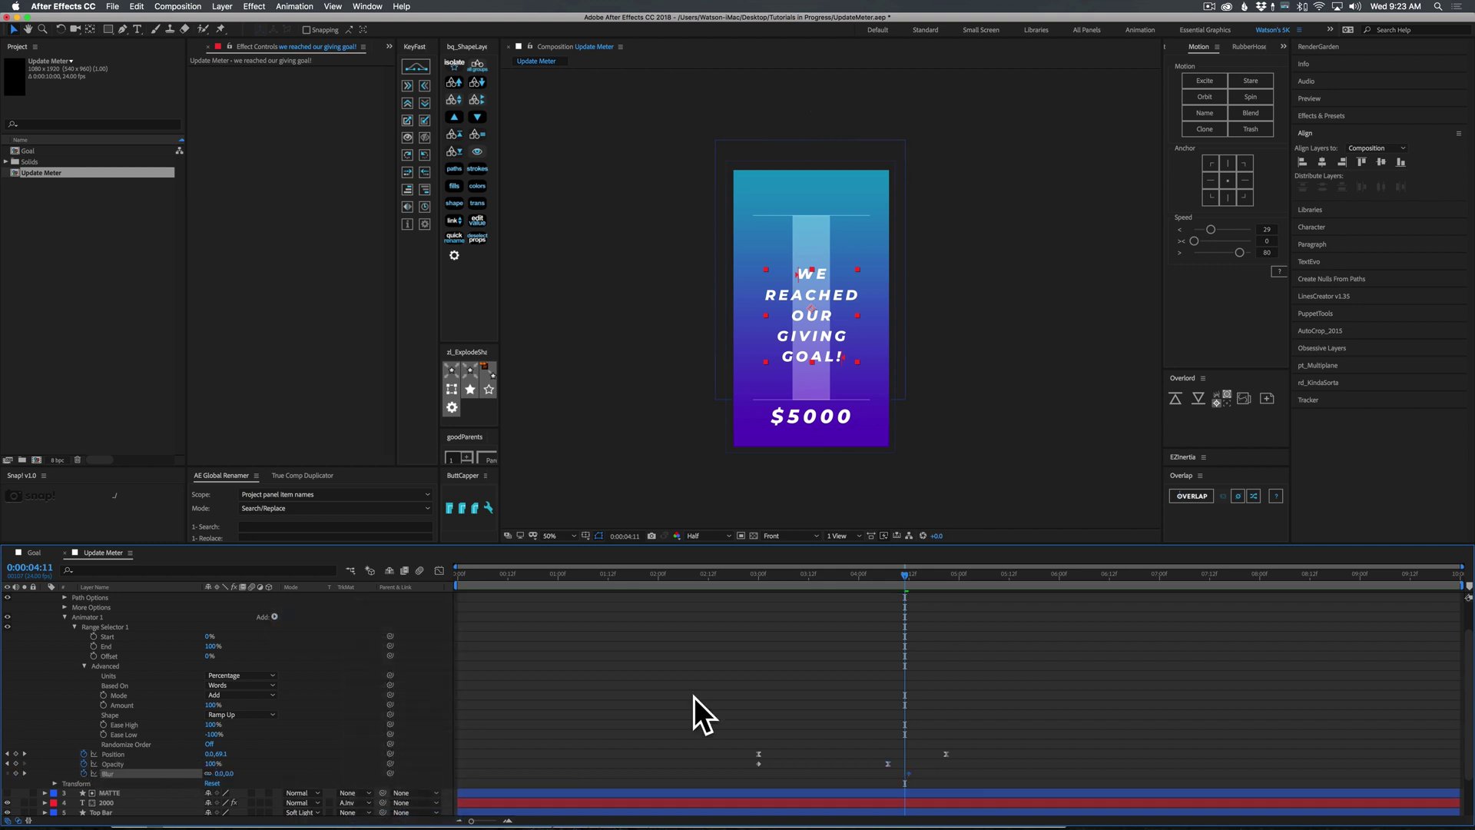
left_click_drag(827, 580, 745, 606)
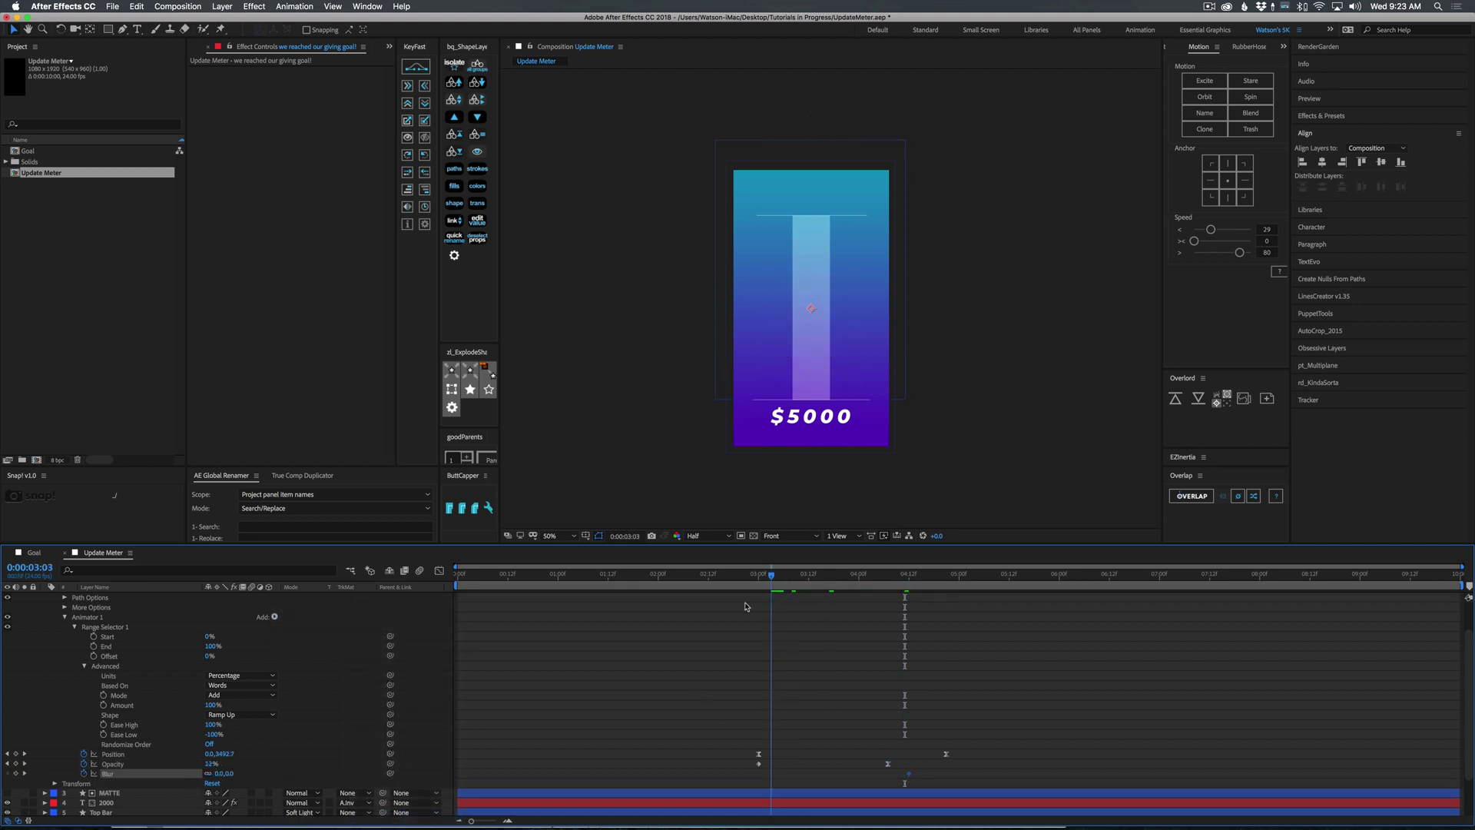
left_click(219, 774)
key("space")
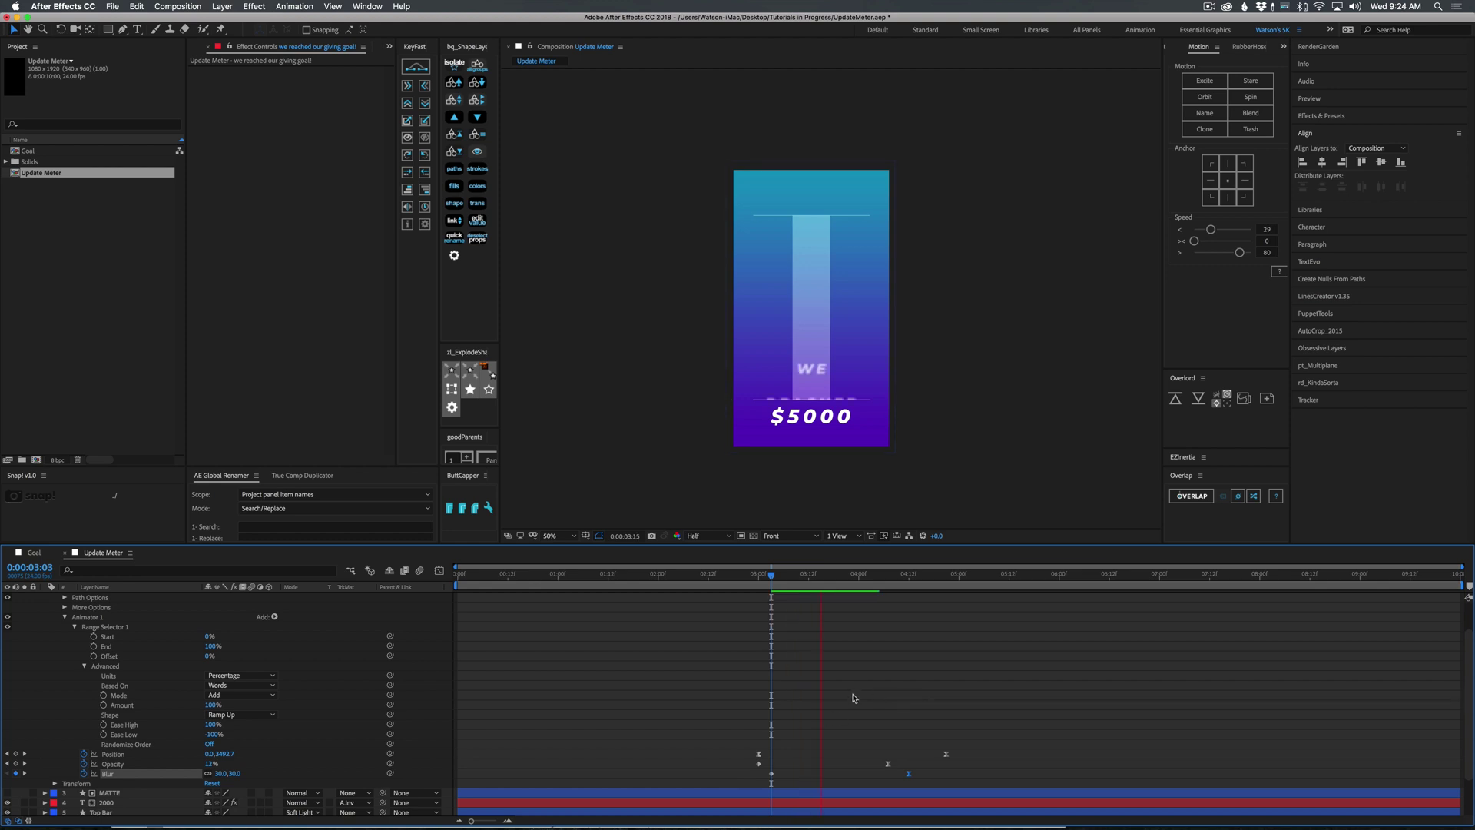
Step: Add a Rotation property to the text animator, keyframed from a negative angle at 0:00:03:05 to 0° at 0:00:04:12
left_click(904, 584)
left_click_drag(907, 585, 909, 586)
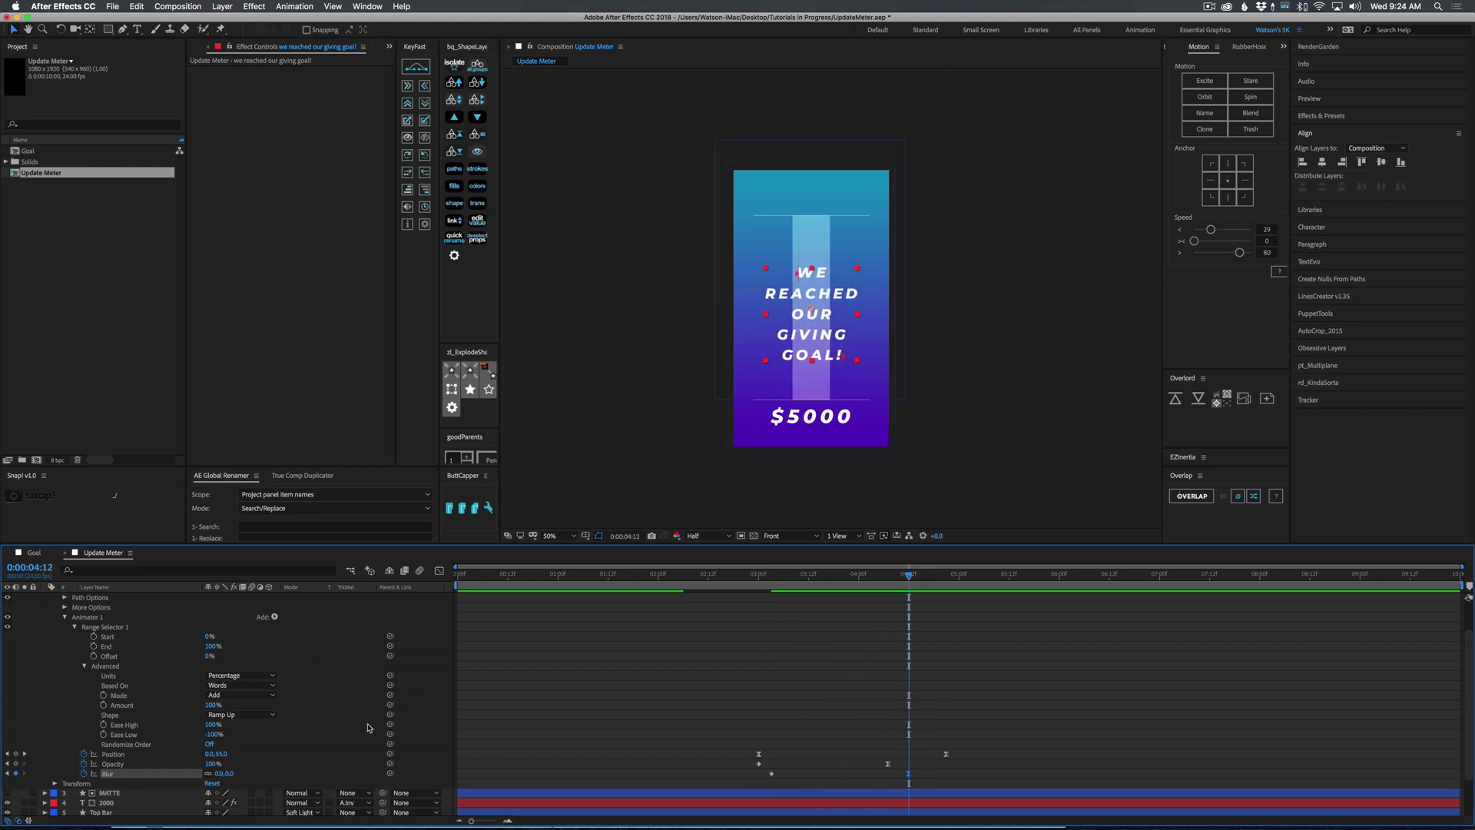
left_click(275, 617)
mouse_move(338, 618)
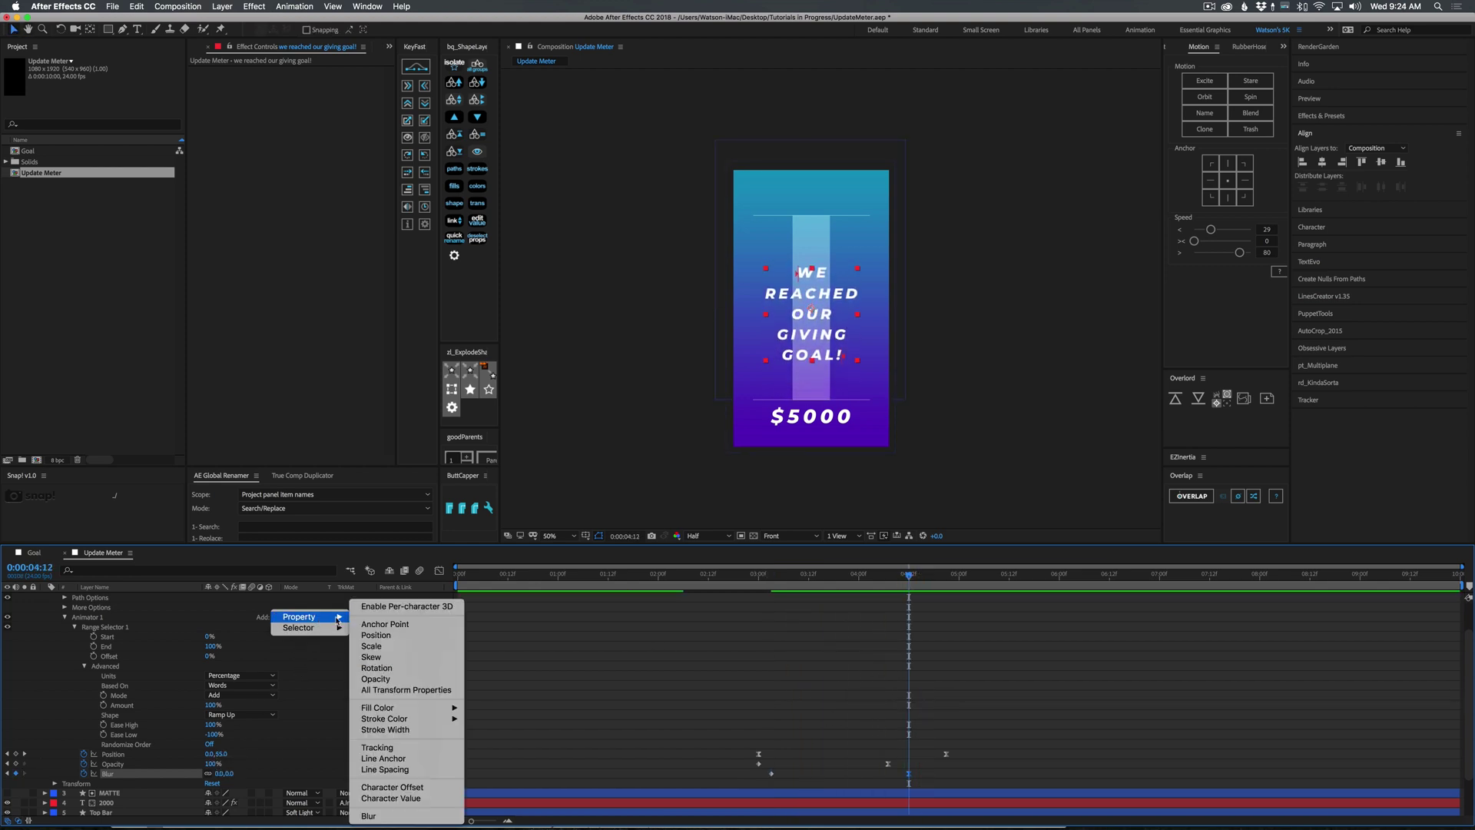
left_click(377, 668)
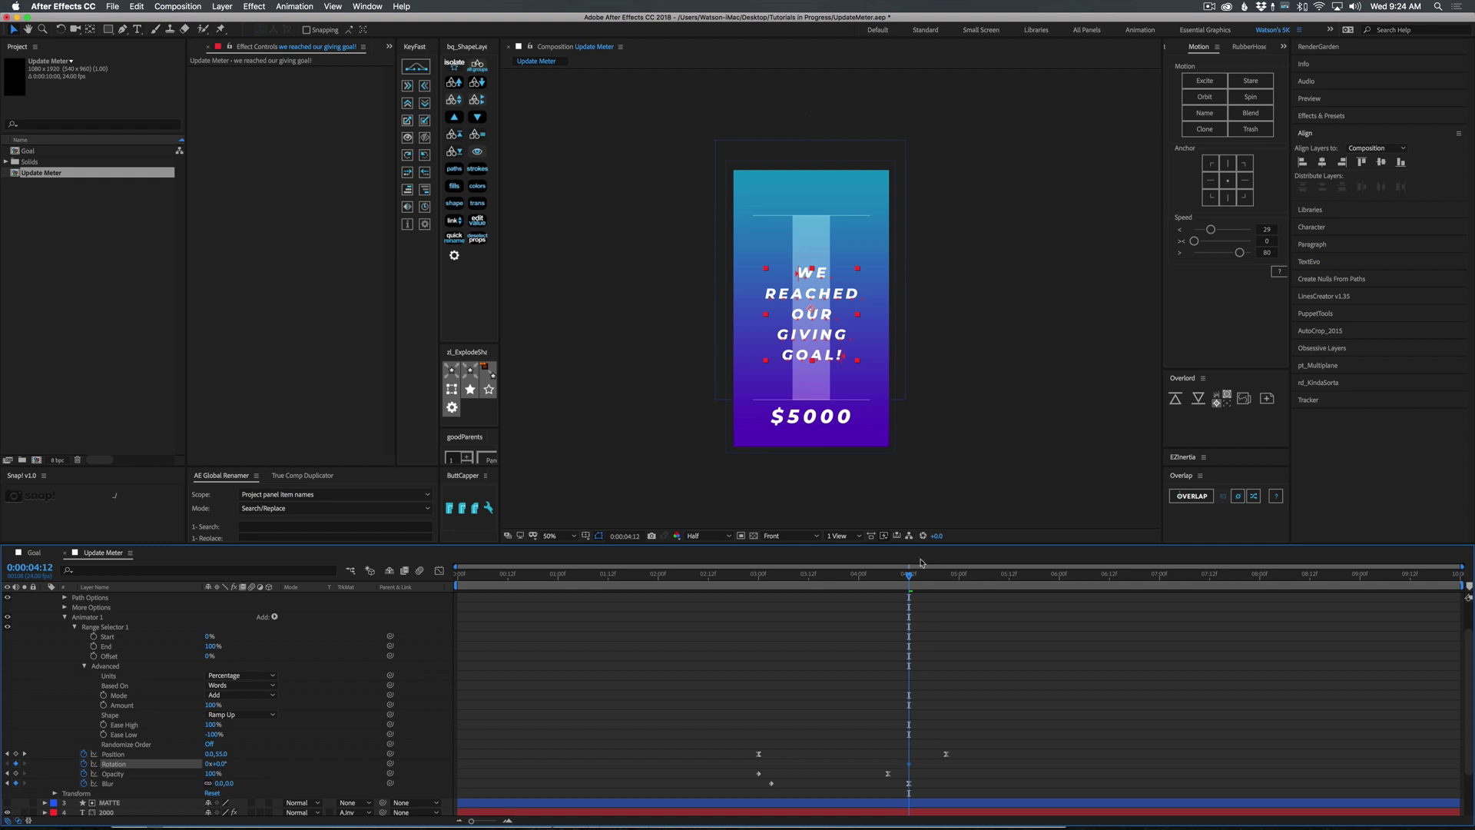
left_click_drag(909, 574, 777, 619)
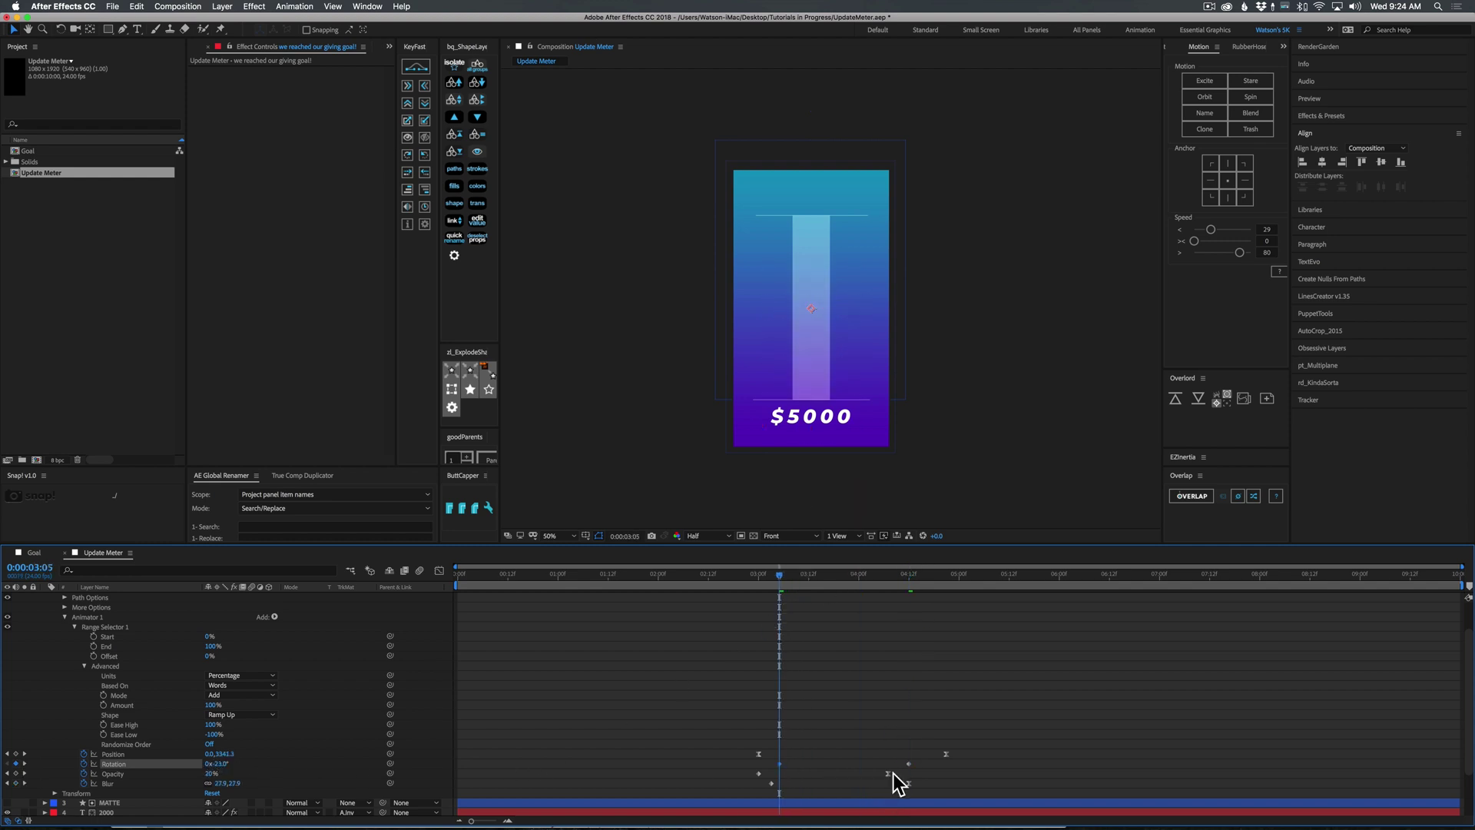
Step: Align the last Rotation keyframe with the last Position keyframe, ease it, and preview the whole animation from the start
right_click(947, 765)
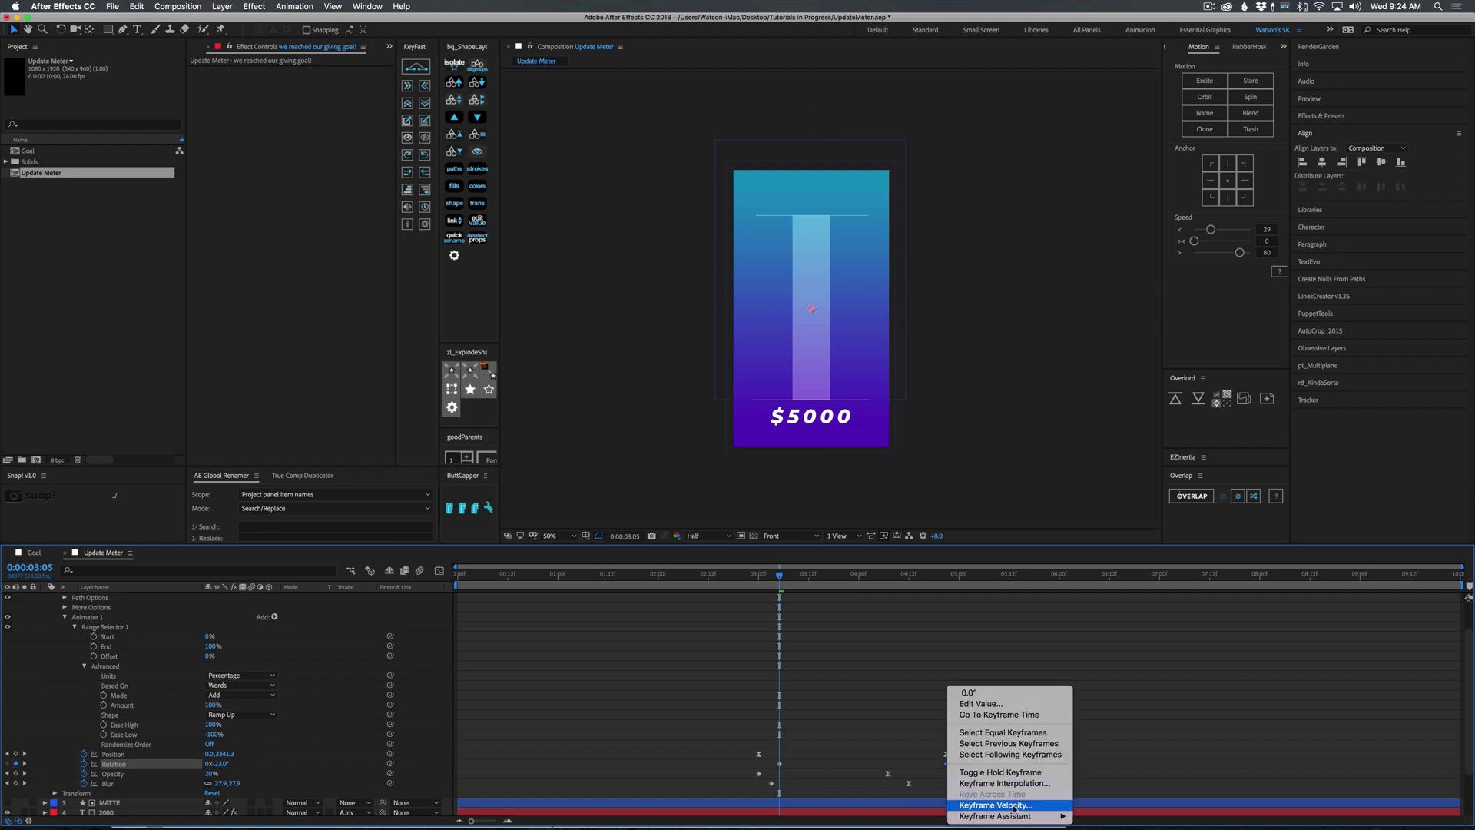
mouse_move(1022, 815)
left_click(1106, 751)
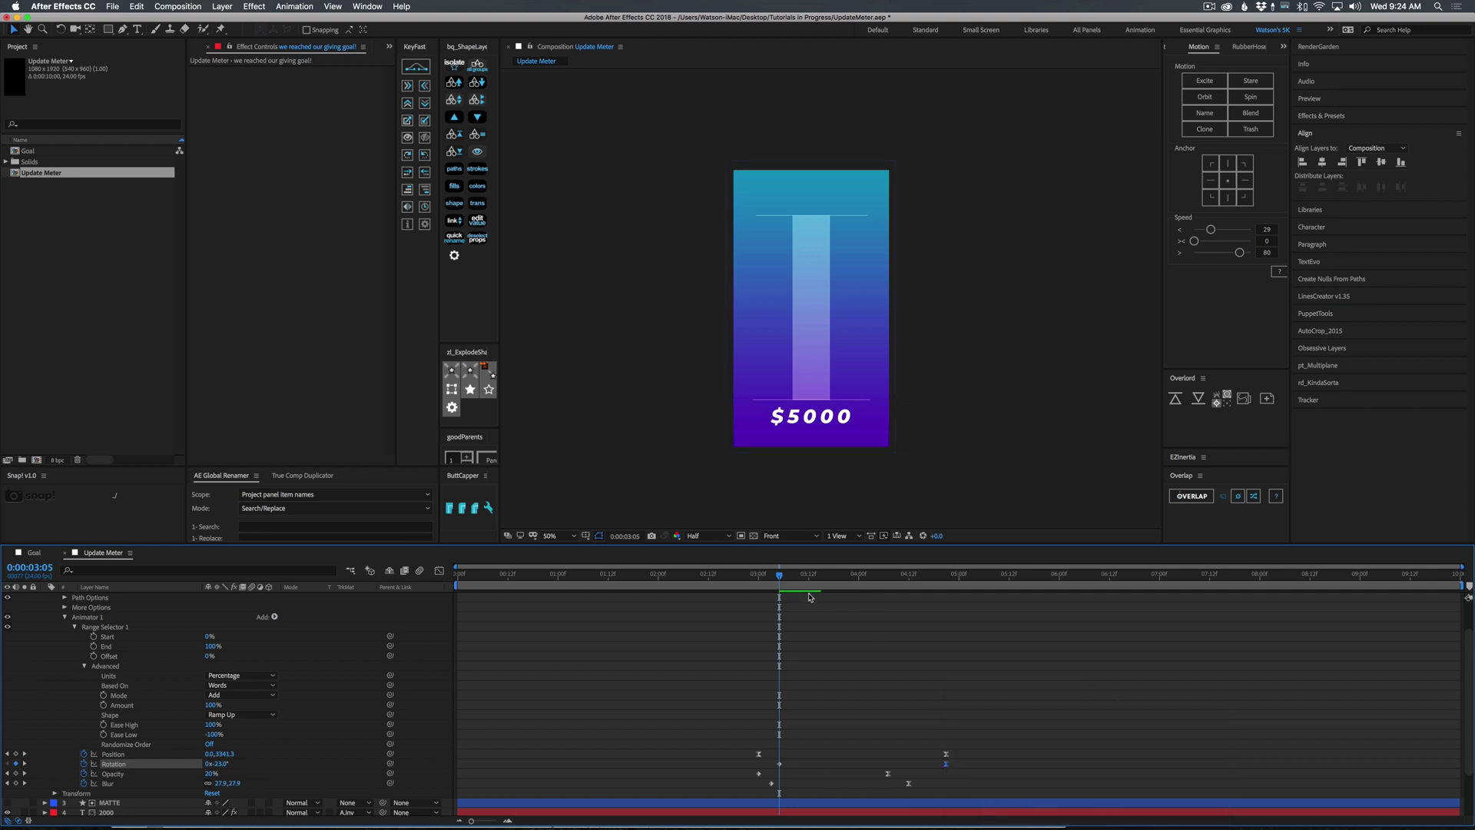
key("space")
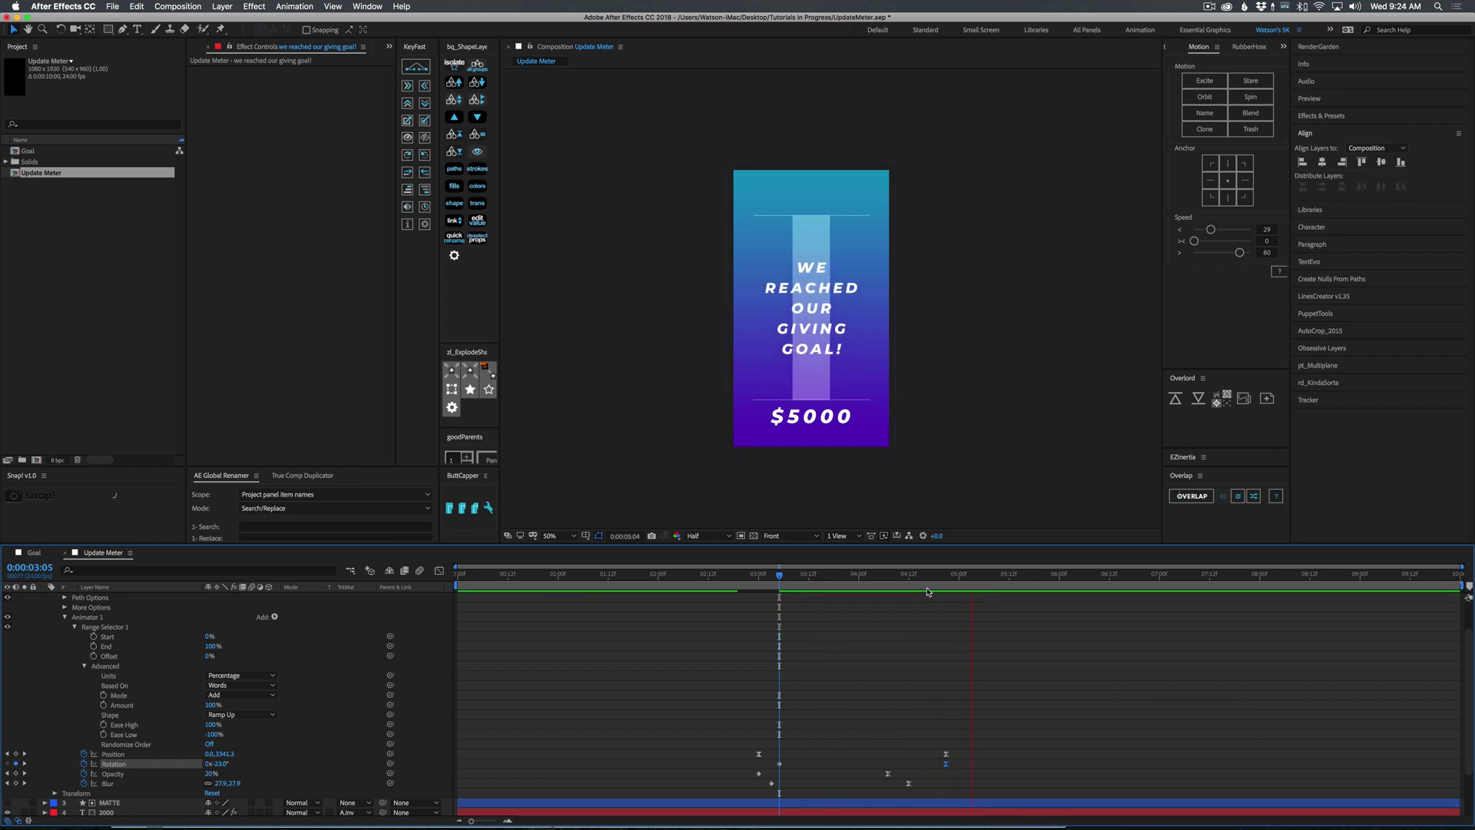
left_click_drag(778, 621, 751, 626)
key("space")
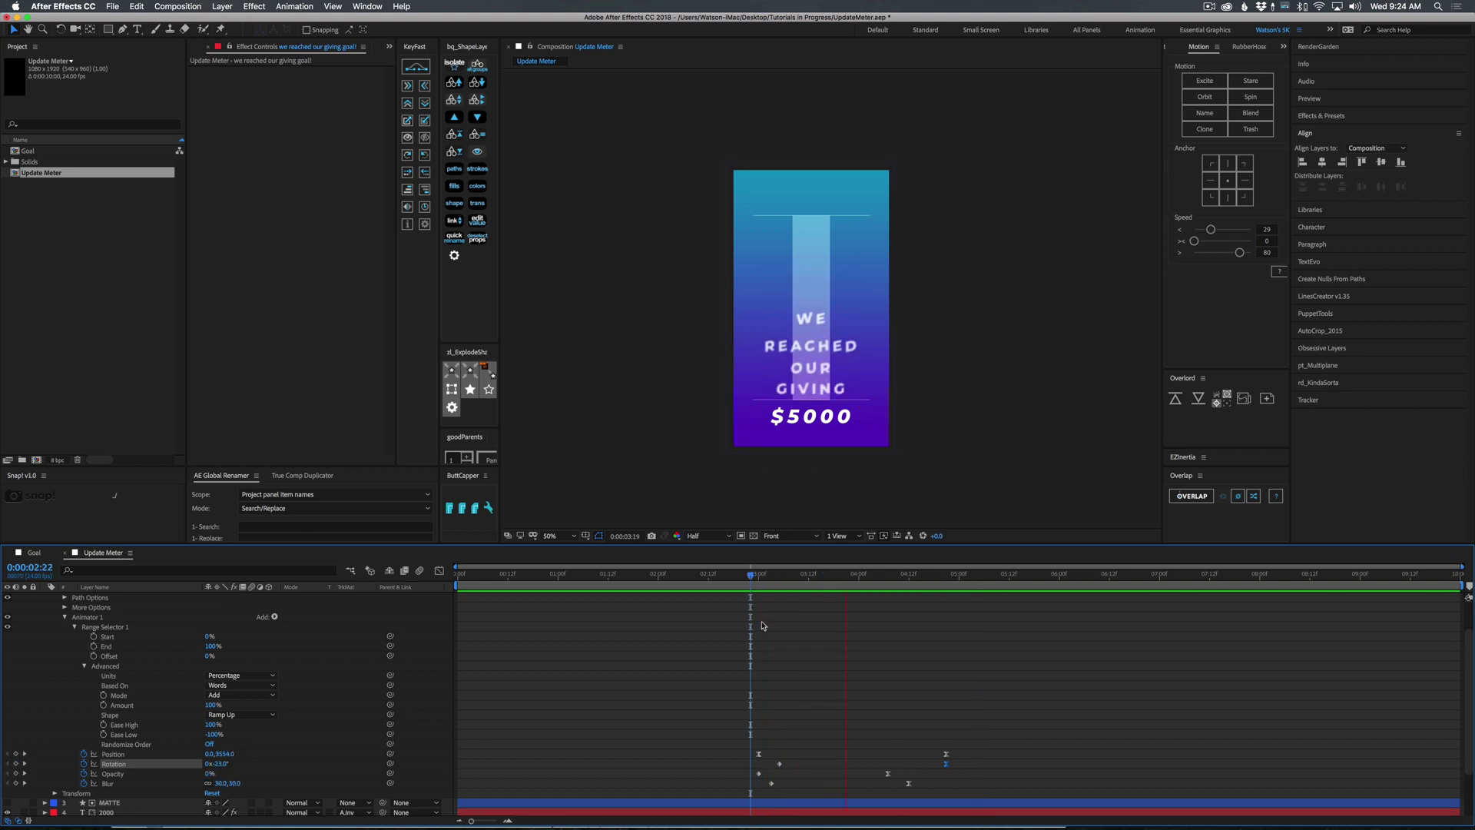
key("space")
key("Home")
key("space")
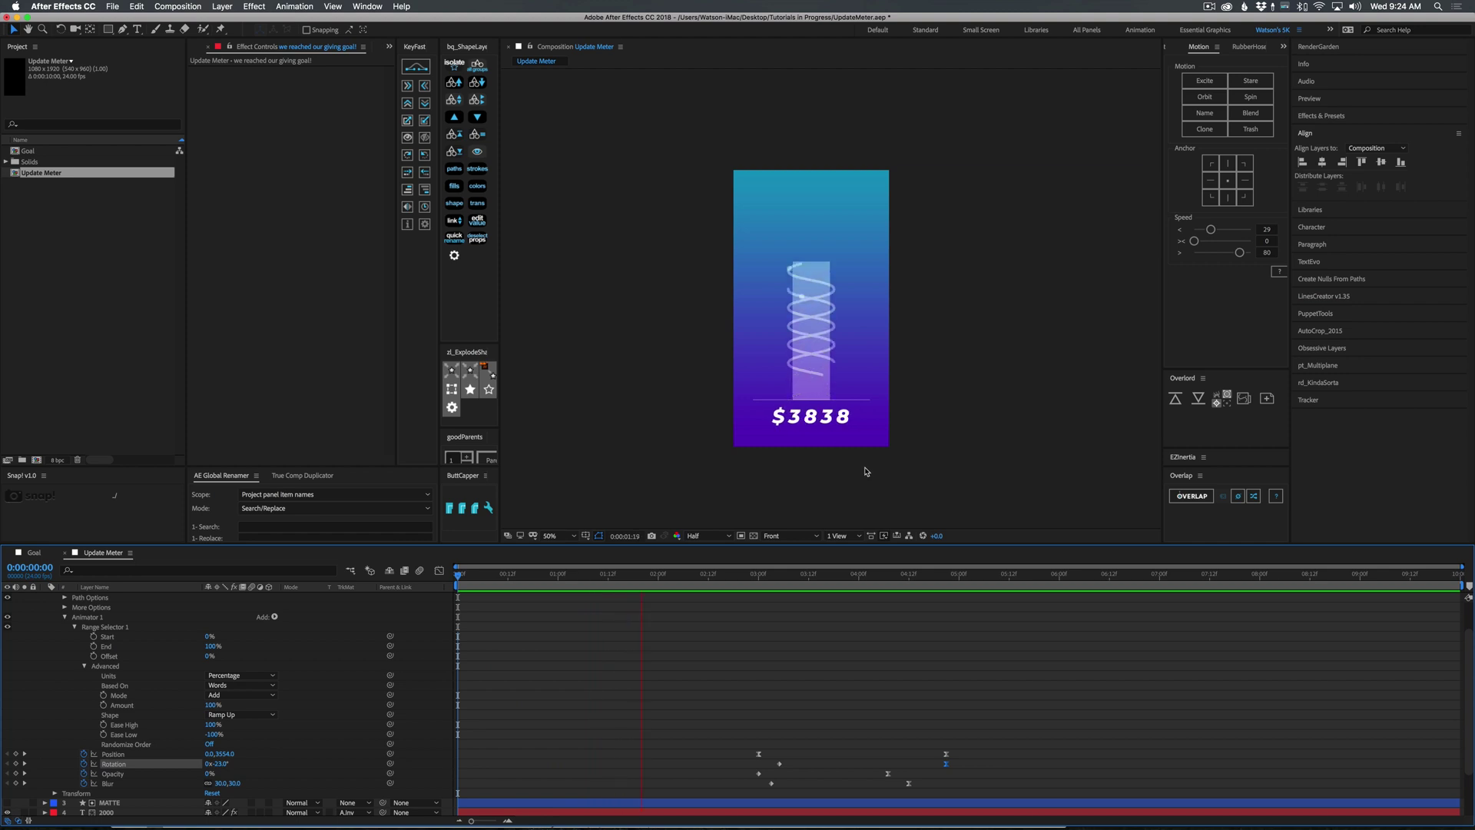
Step: Shift all the text animator keyframes earlier together so the message starts rising at about 0:00:02:06, and preview the animation
key("space")
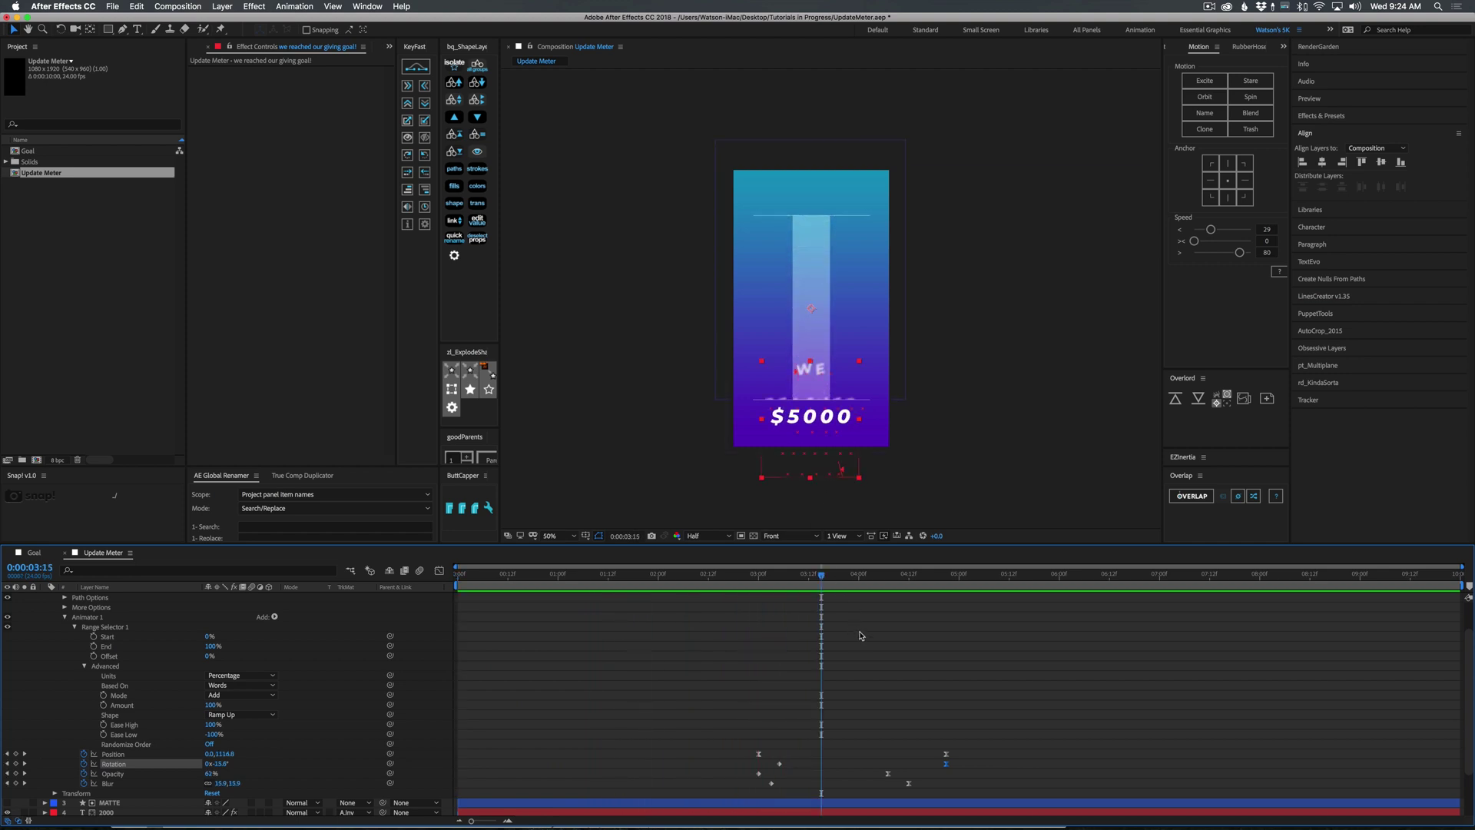
key("u")
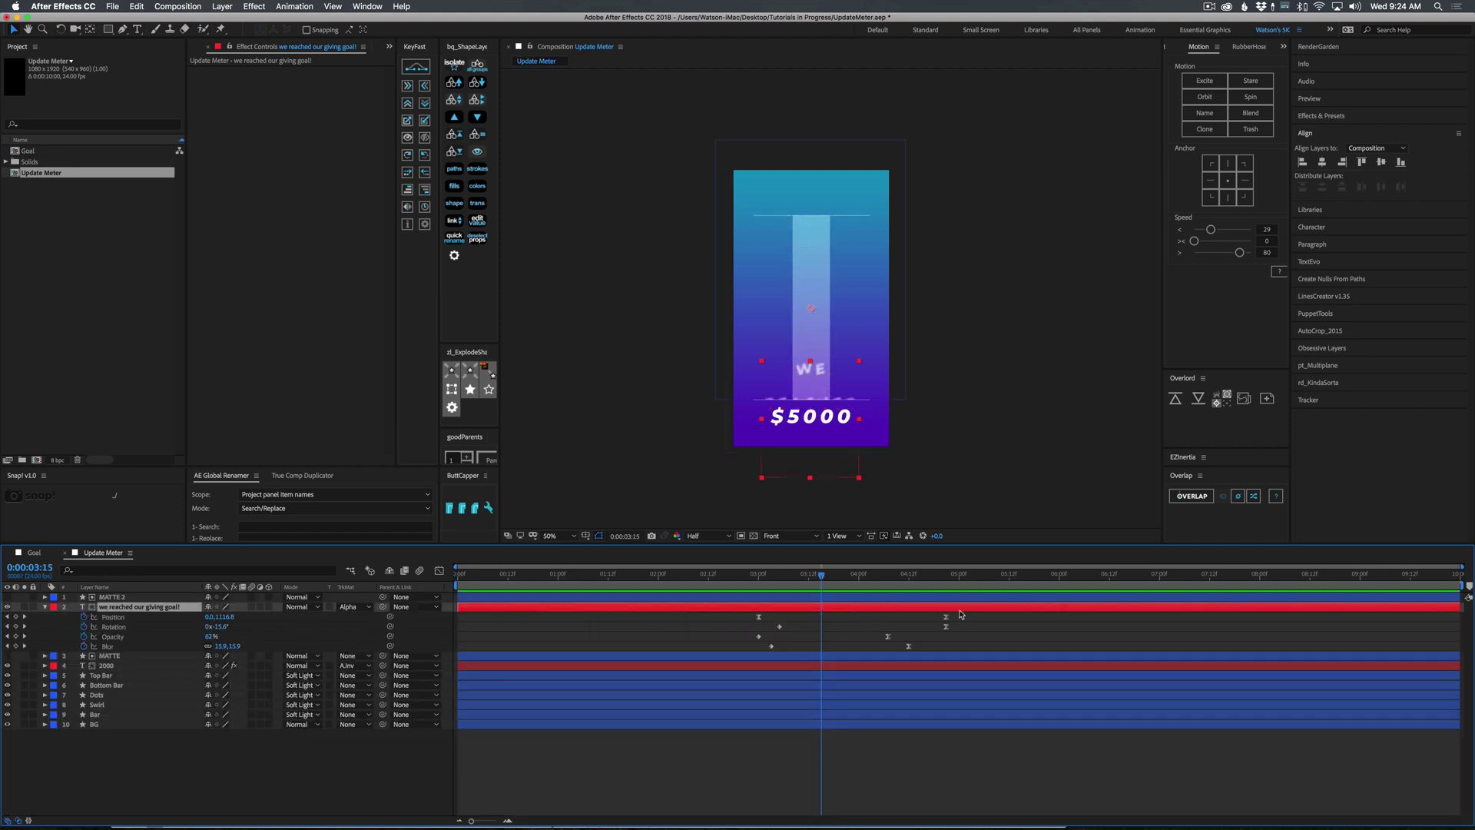
left_click_drag(864, 637, 697, 651)
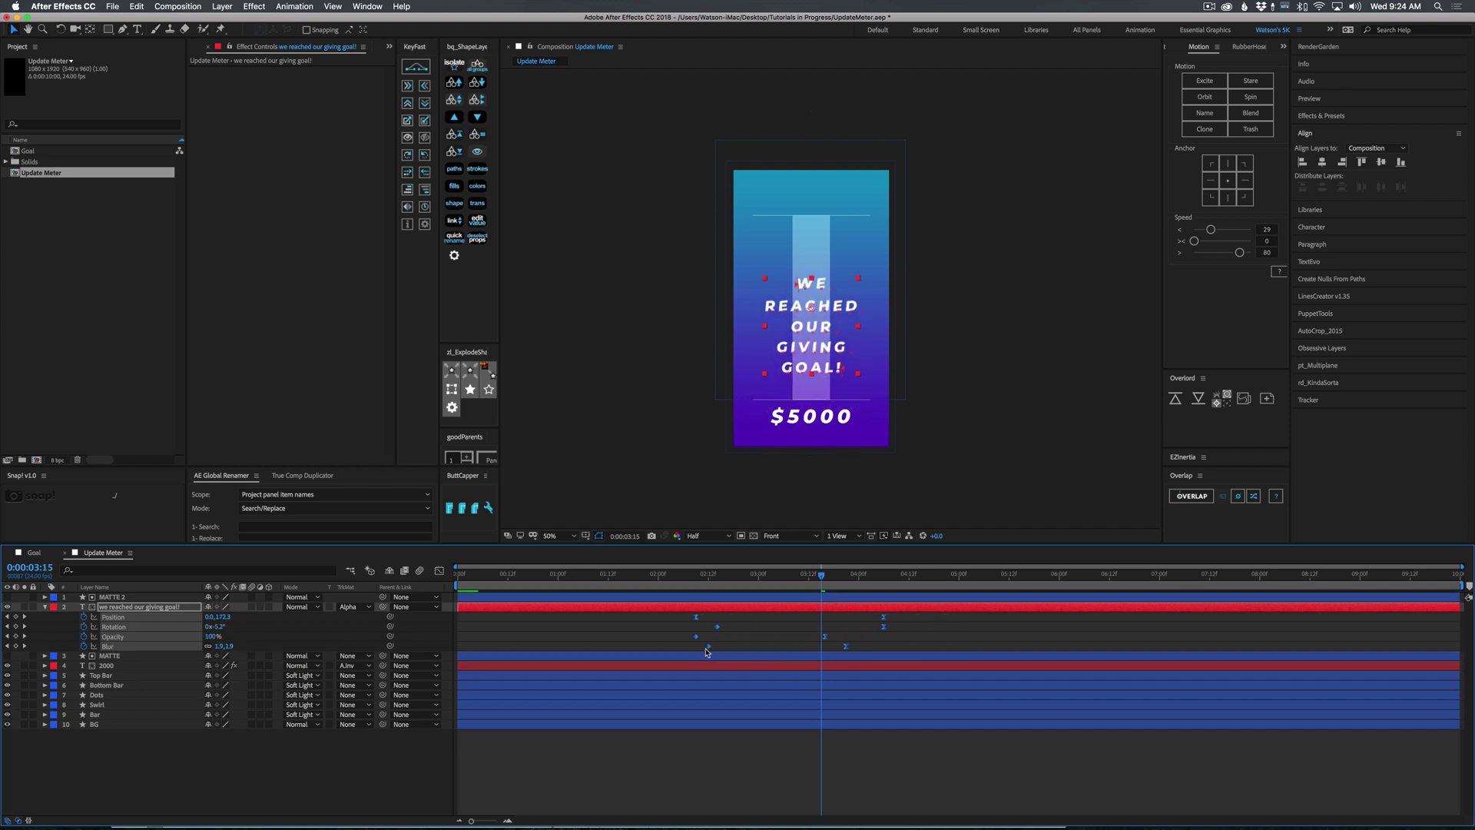
key("Home")
key("space")
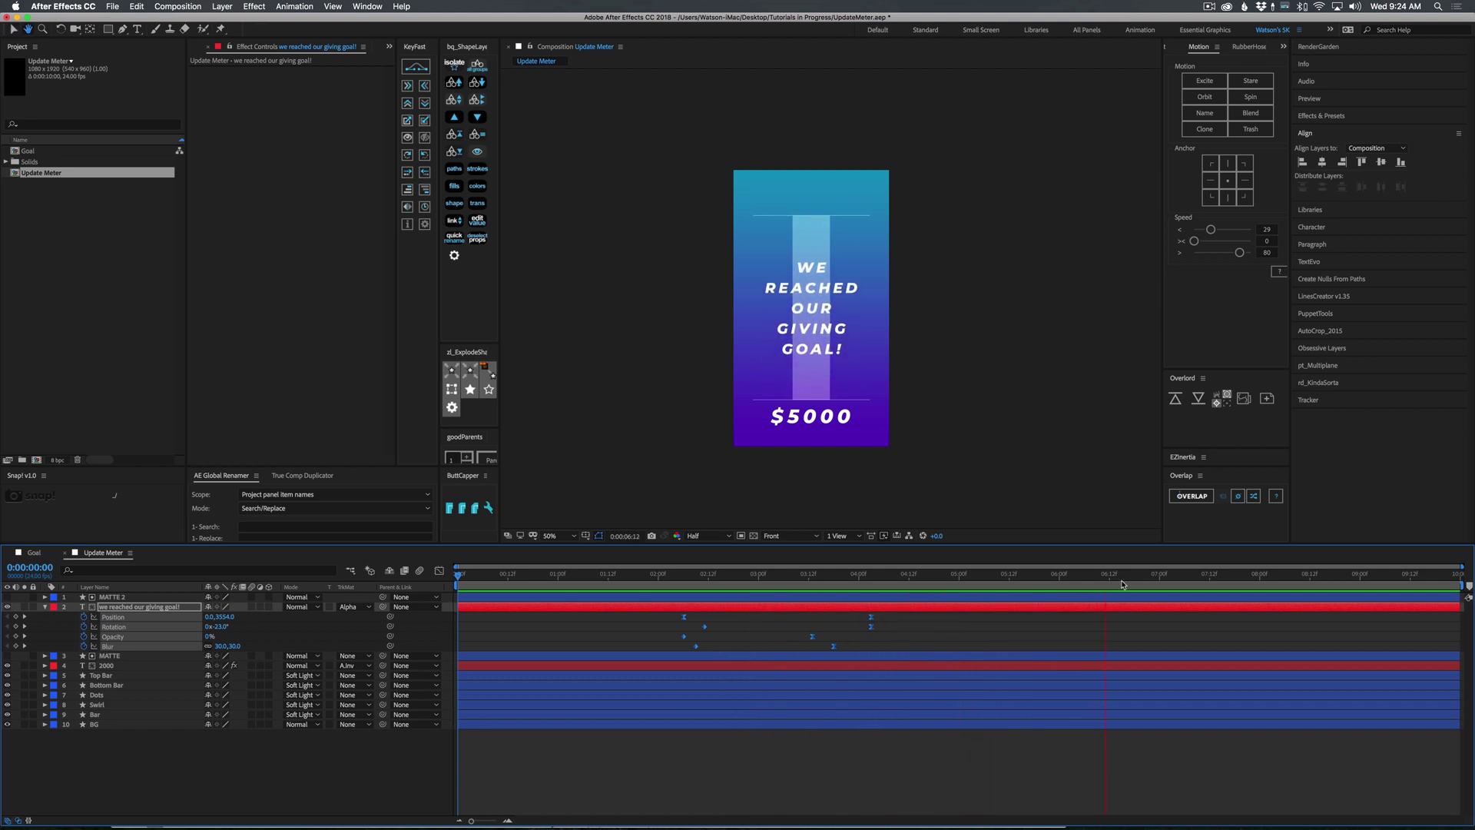
key("space")
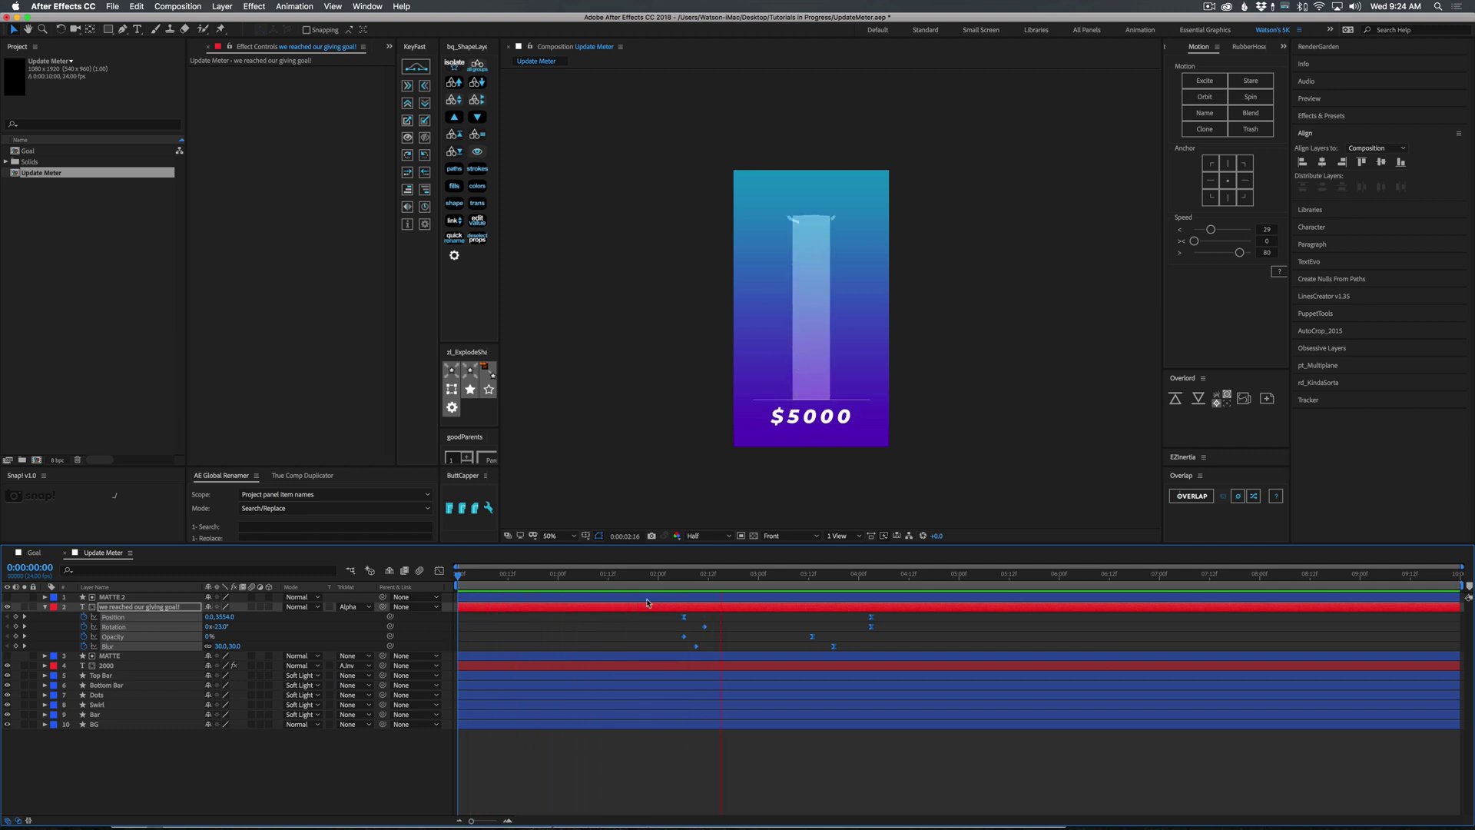
Step: Duplicate the BG layer, place the copy above all other layers, and make it start at 0:00:06:00
left_click_drag(851, 582, 1059, 594)
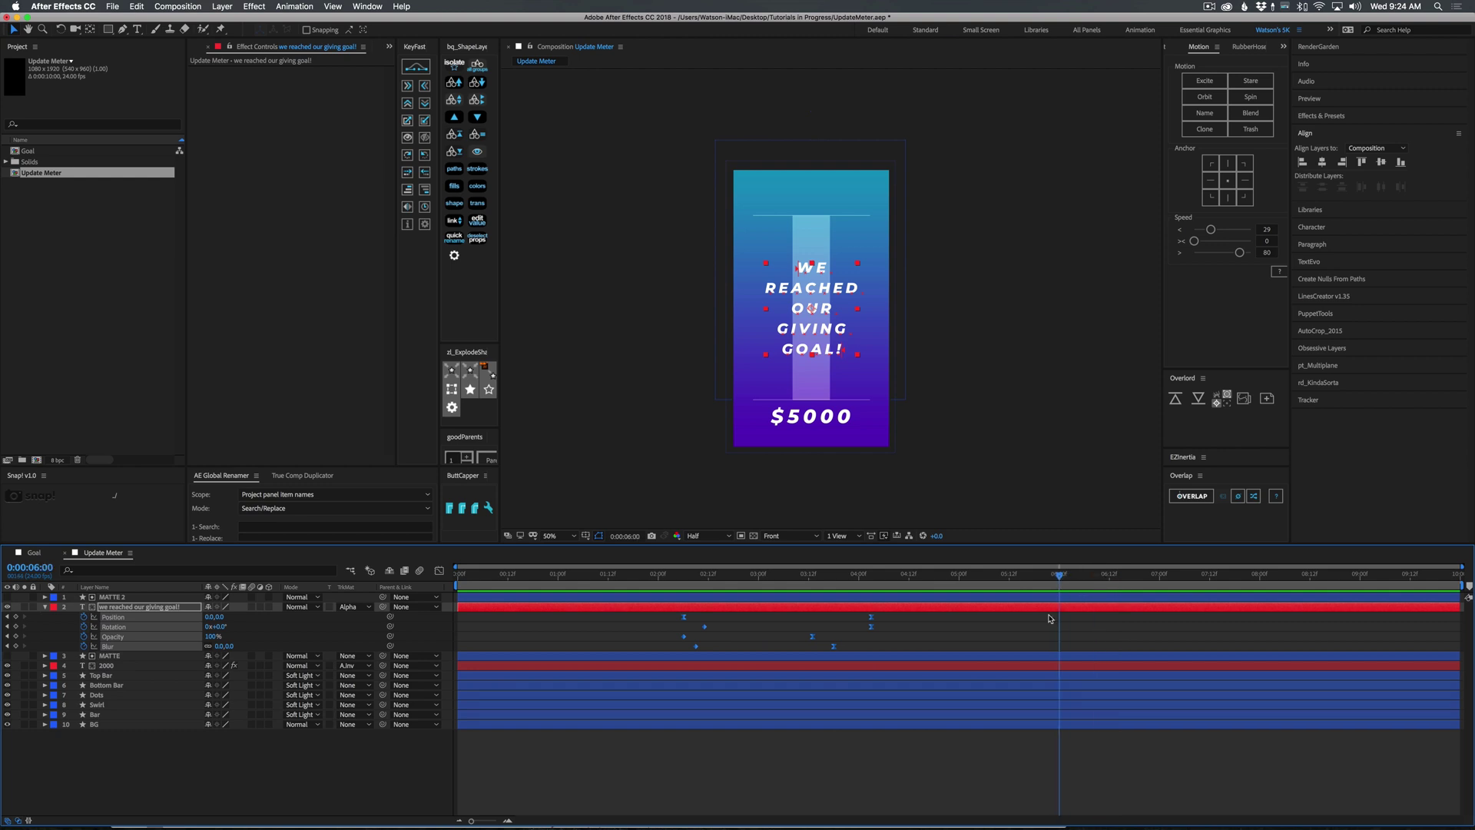
key("super+shift+a")
key("u")
left_click(108, 685)
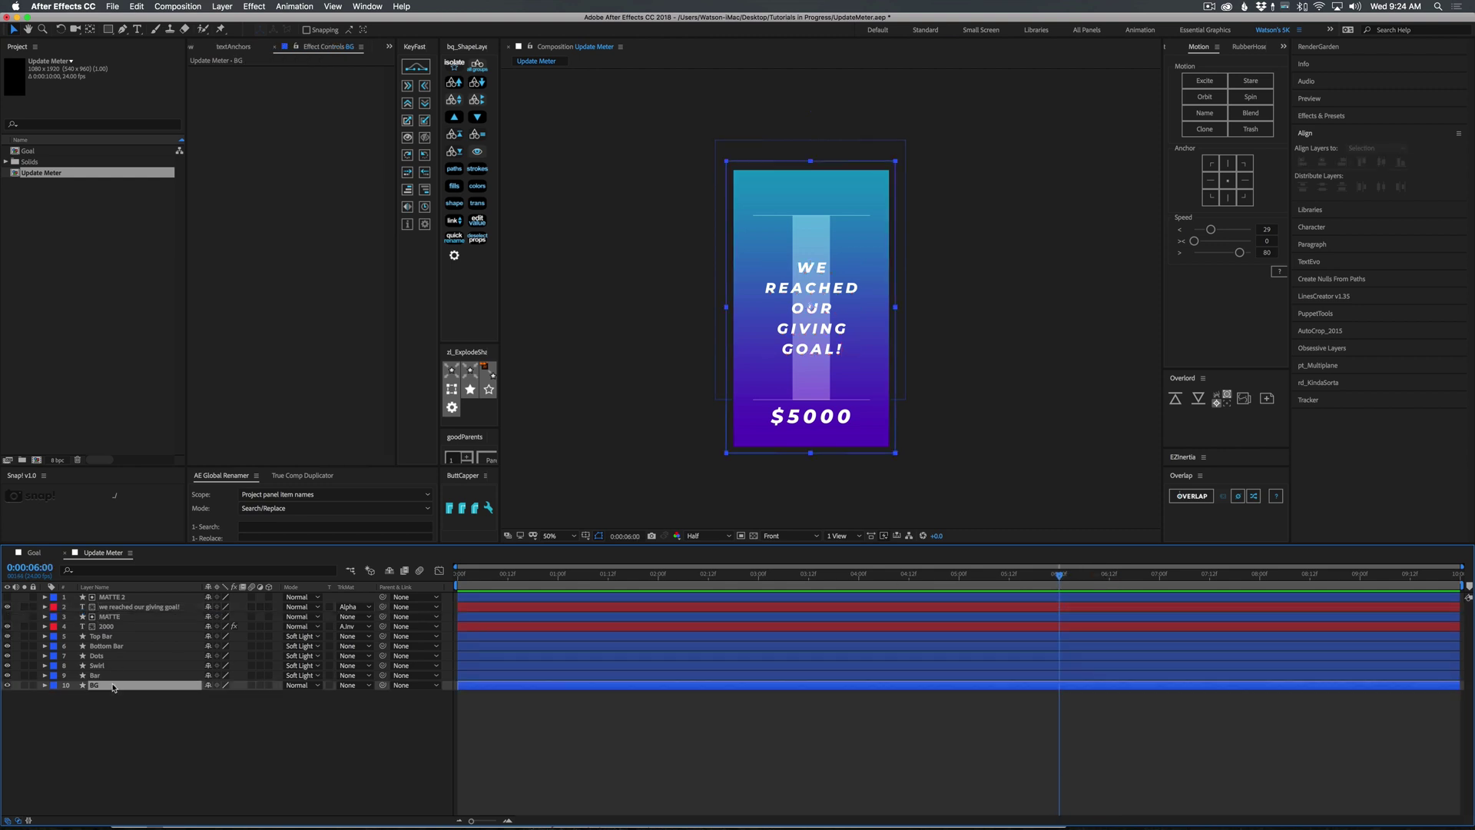
key("super+d")
left_click_drag(107, 626, 115, 593)
left_click_drag(477, 597, 1059, 598)
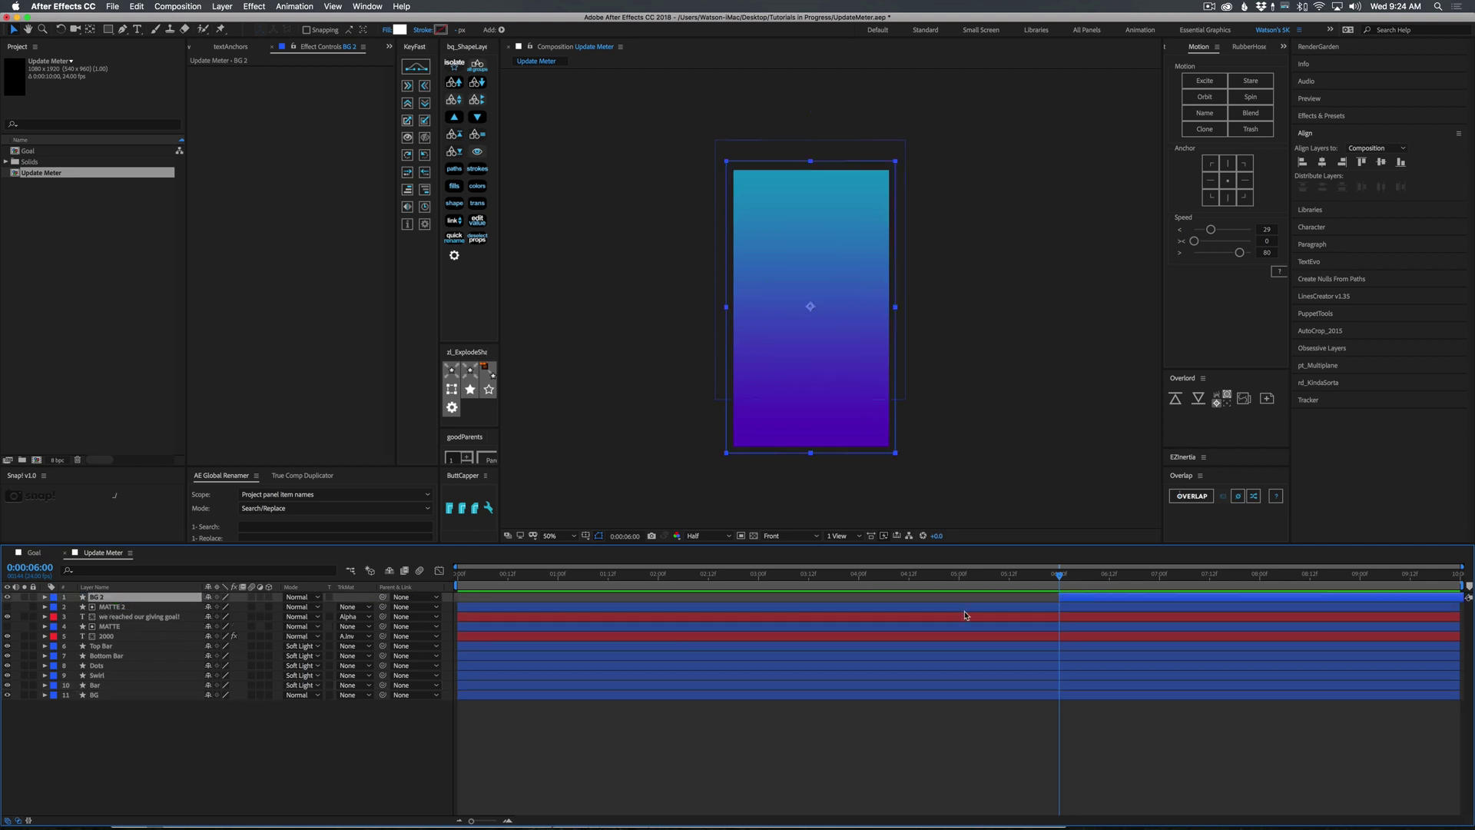
Step: Keyframe BG 2's Position with ease to rise from below the frame at 0:00:06:00 to its full-frame position at 0:00:07:12
key("p")
left_click_drag(1072, 575, 1212, 576)
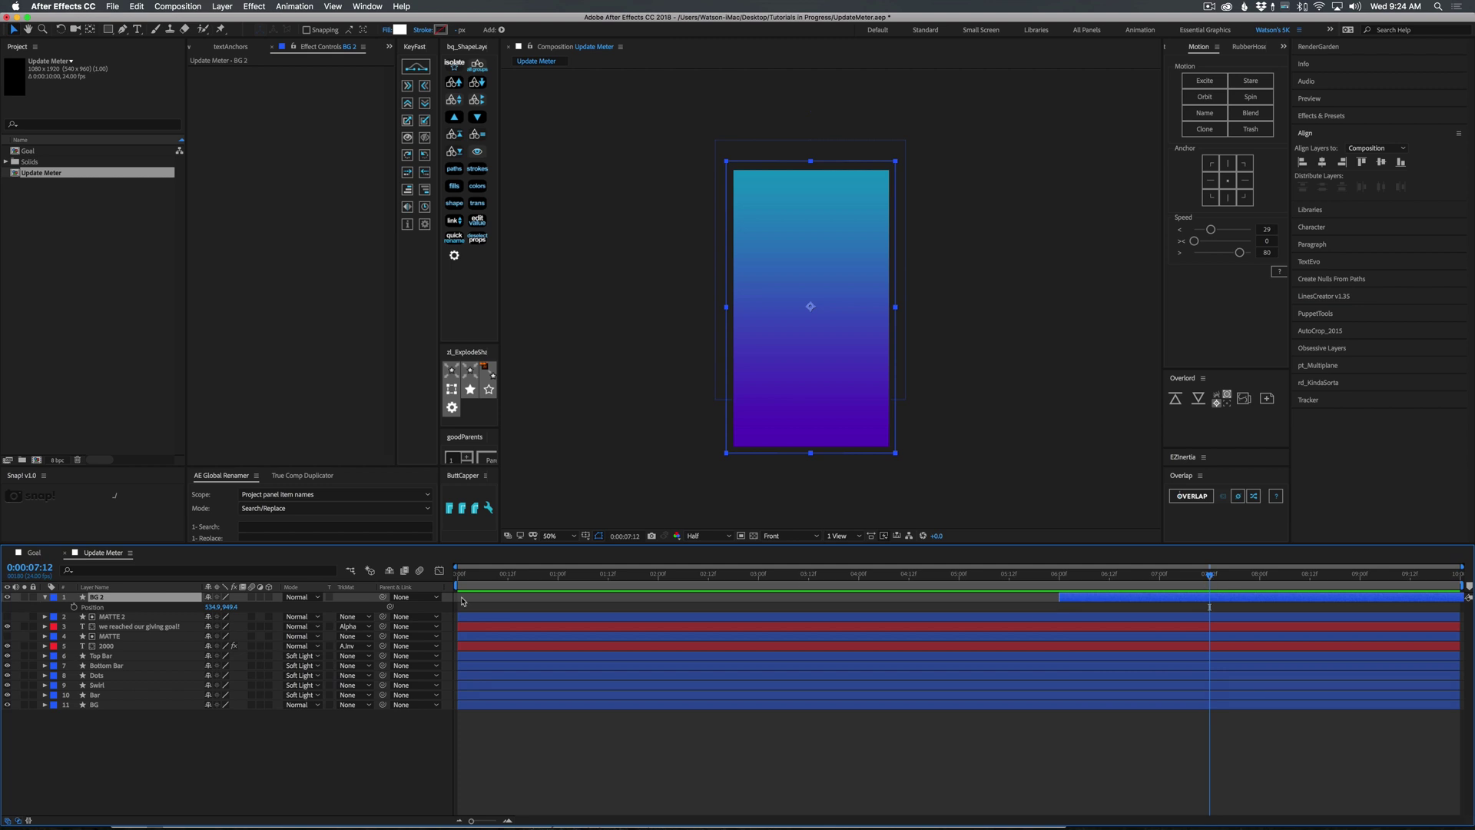
left_click(73, 606)
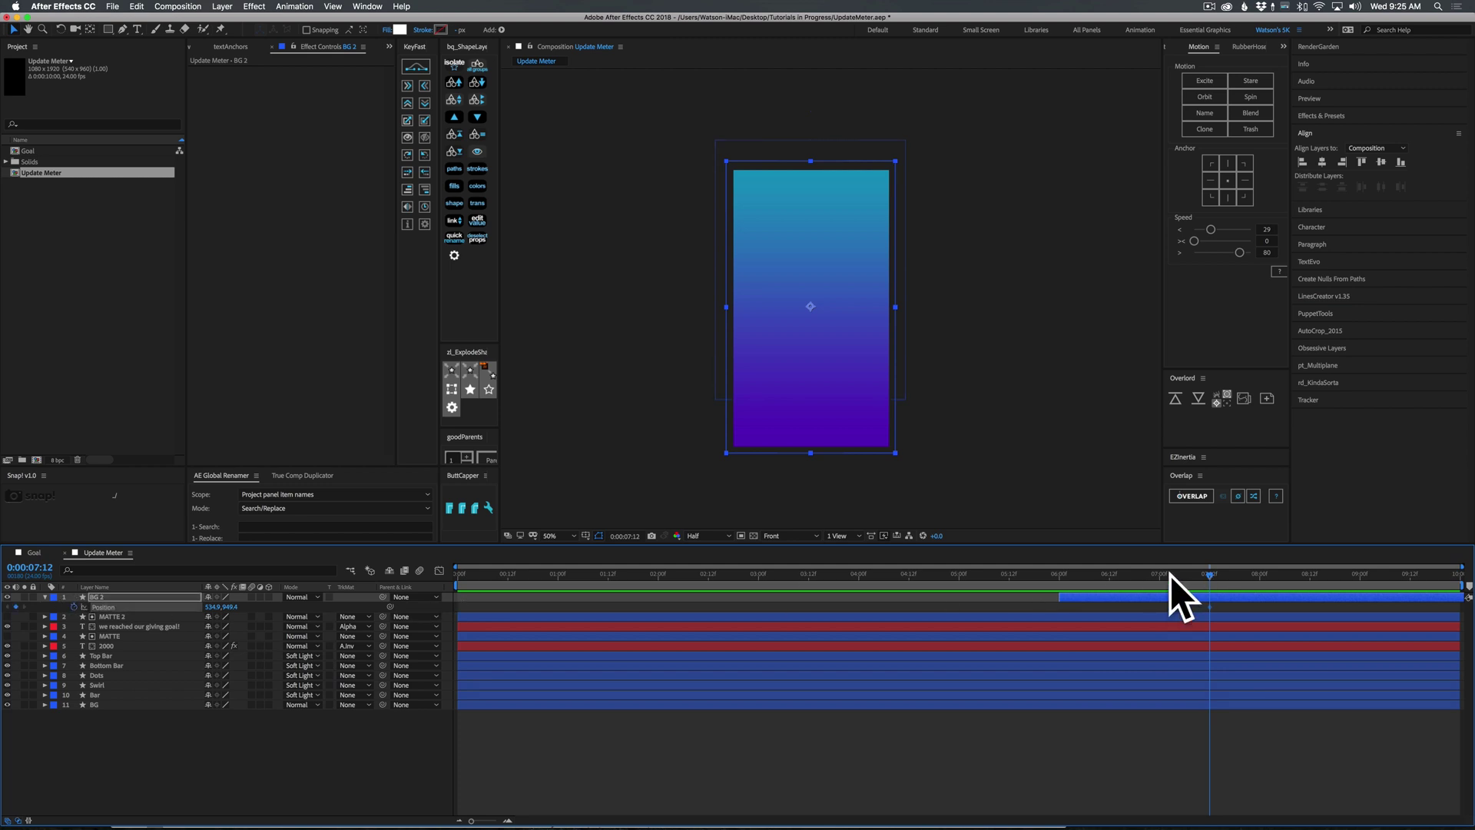
left_click_drag(1168, 575, 1060, 576)
left_click(858, 275)
left_click_drag(859, 275, 860, 559)
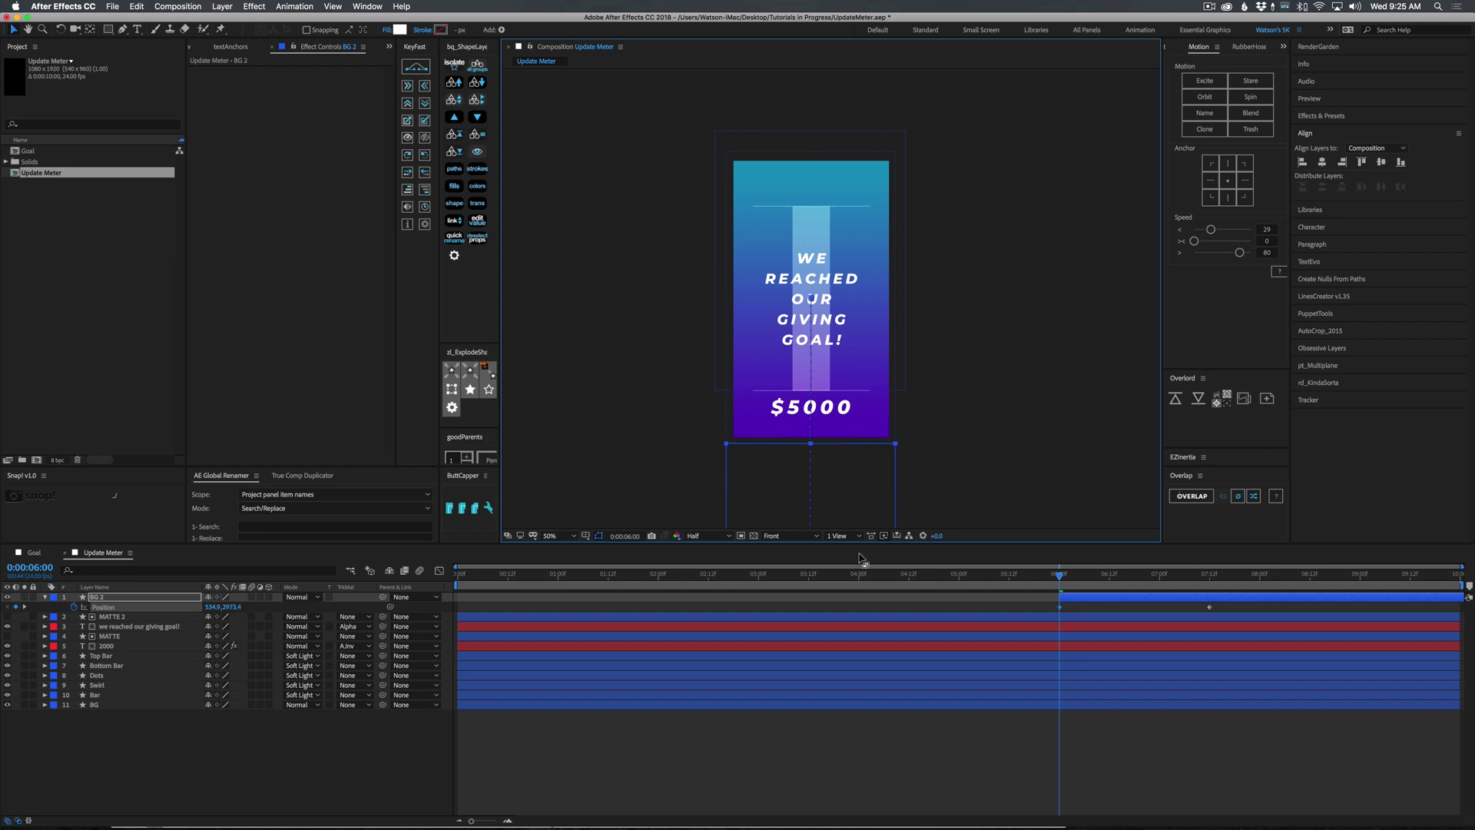
left_click_drag(1225, 606, 1034, 617)
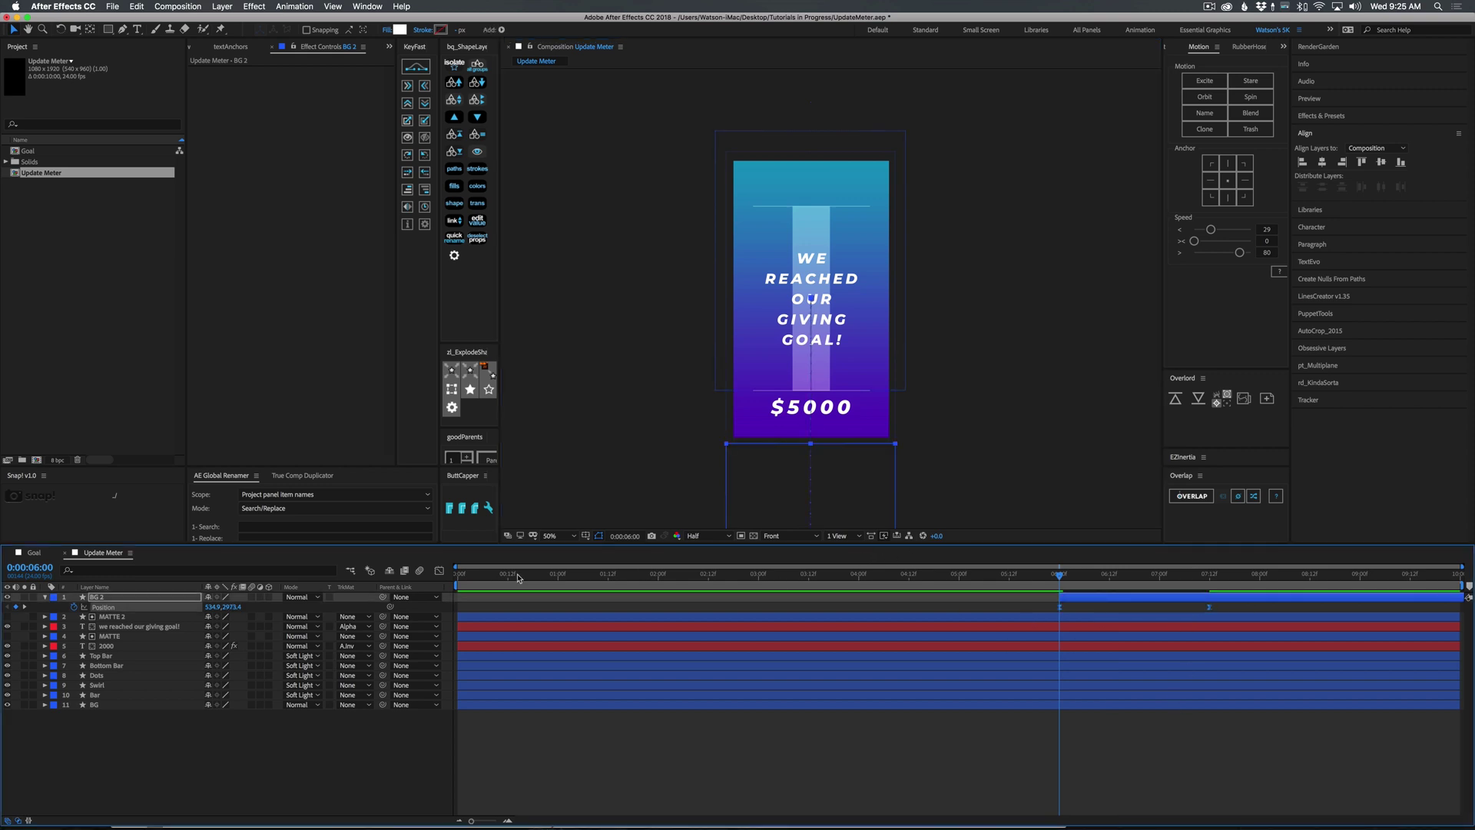
Step: Sharpen BG 2's Position speed curve to about 67% influence at both keyframes and preview the transition
left_click(438, 571)
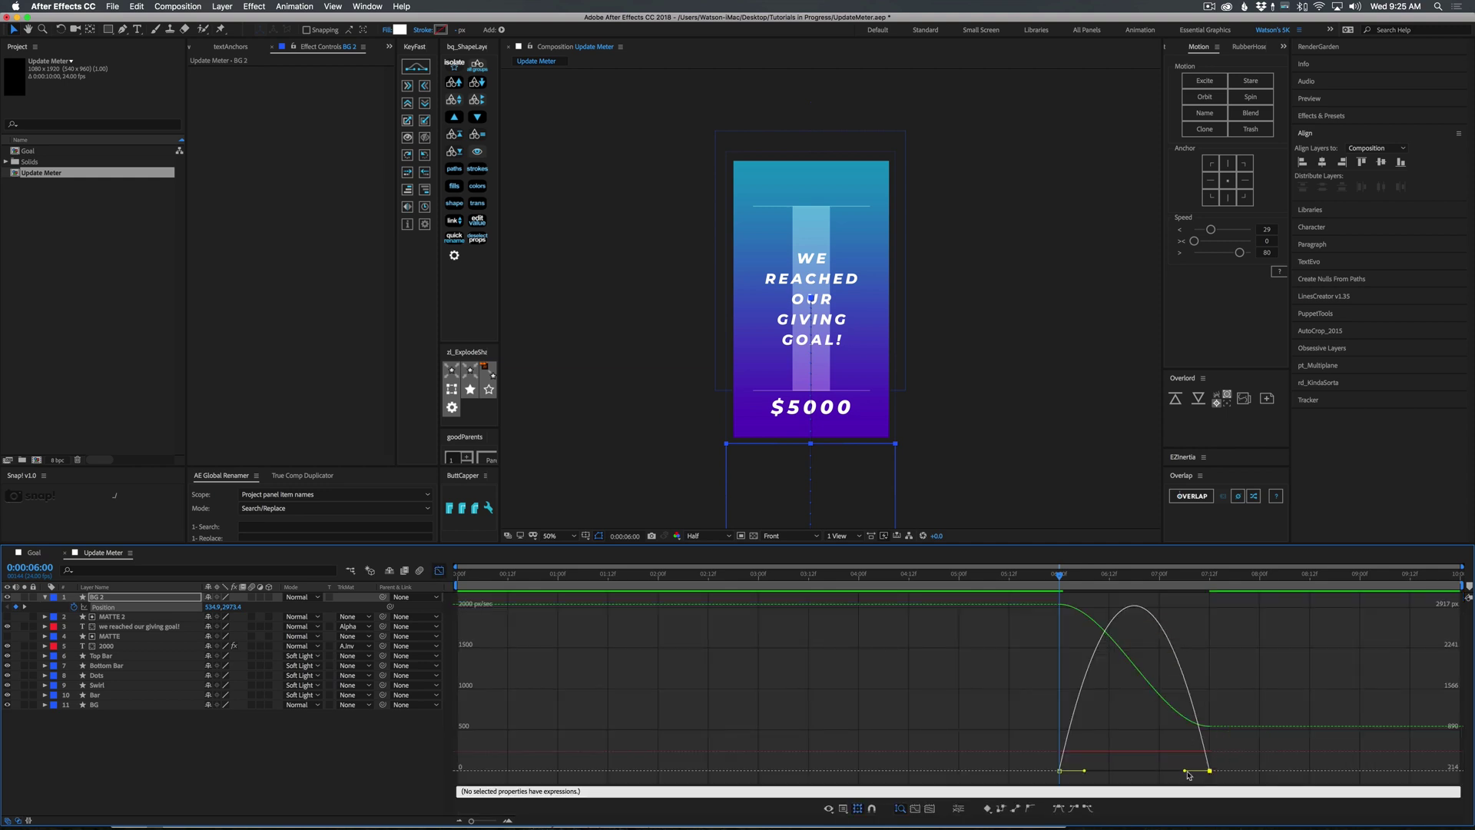
left_click_drag(1191, 771, 1109, 773)
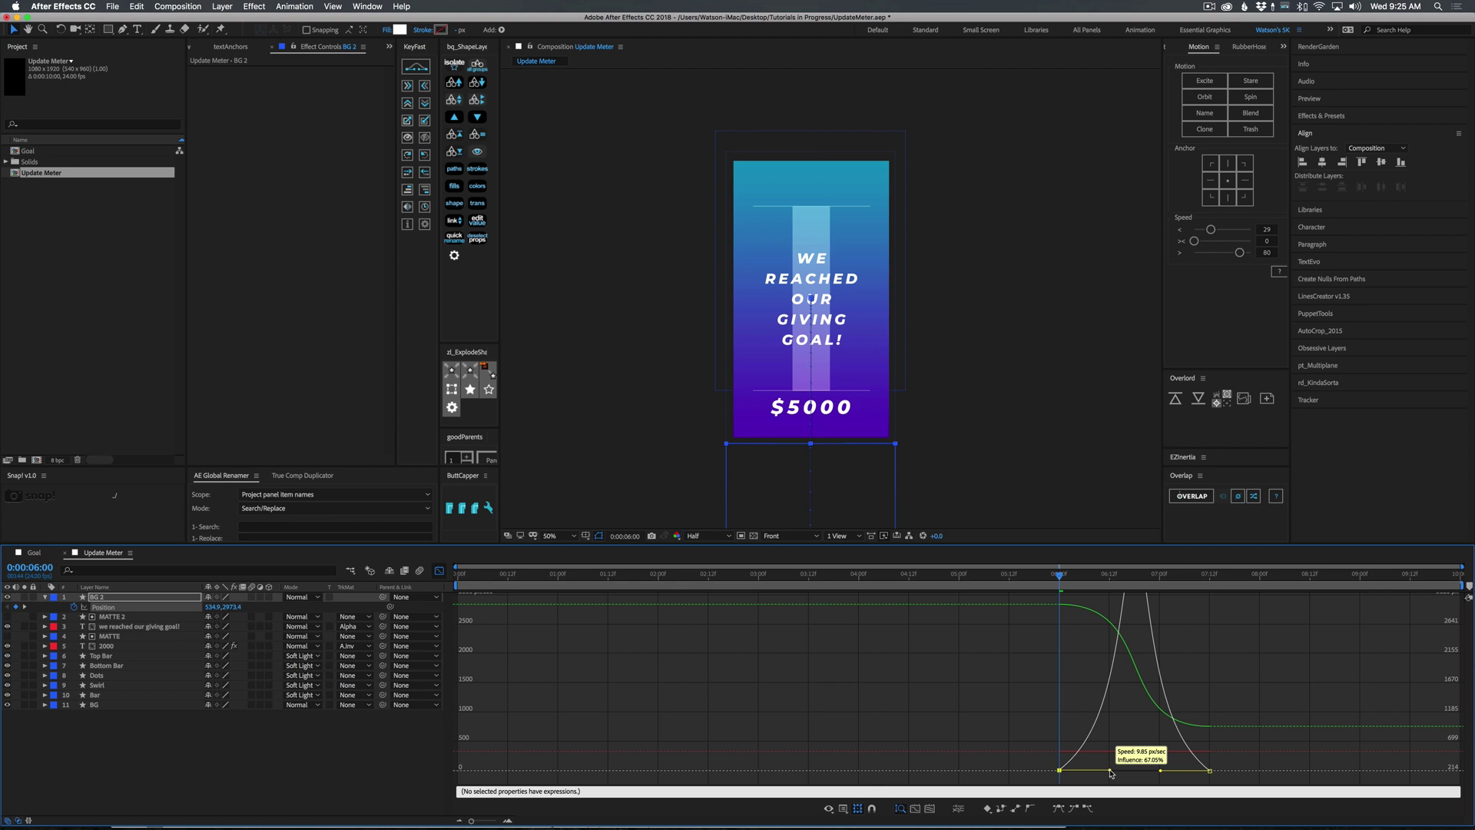
left_click_drag(1110, 773, 1110, 773)
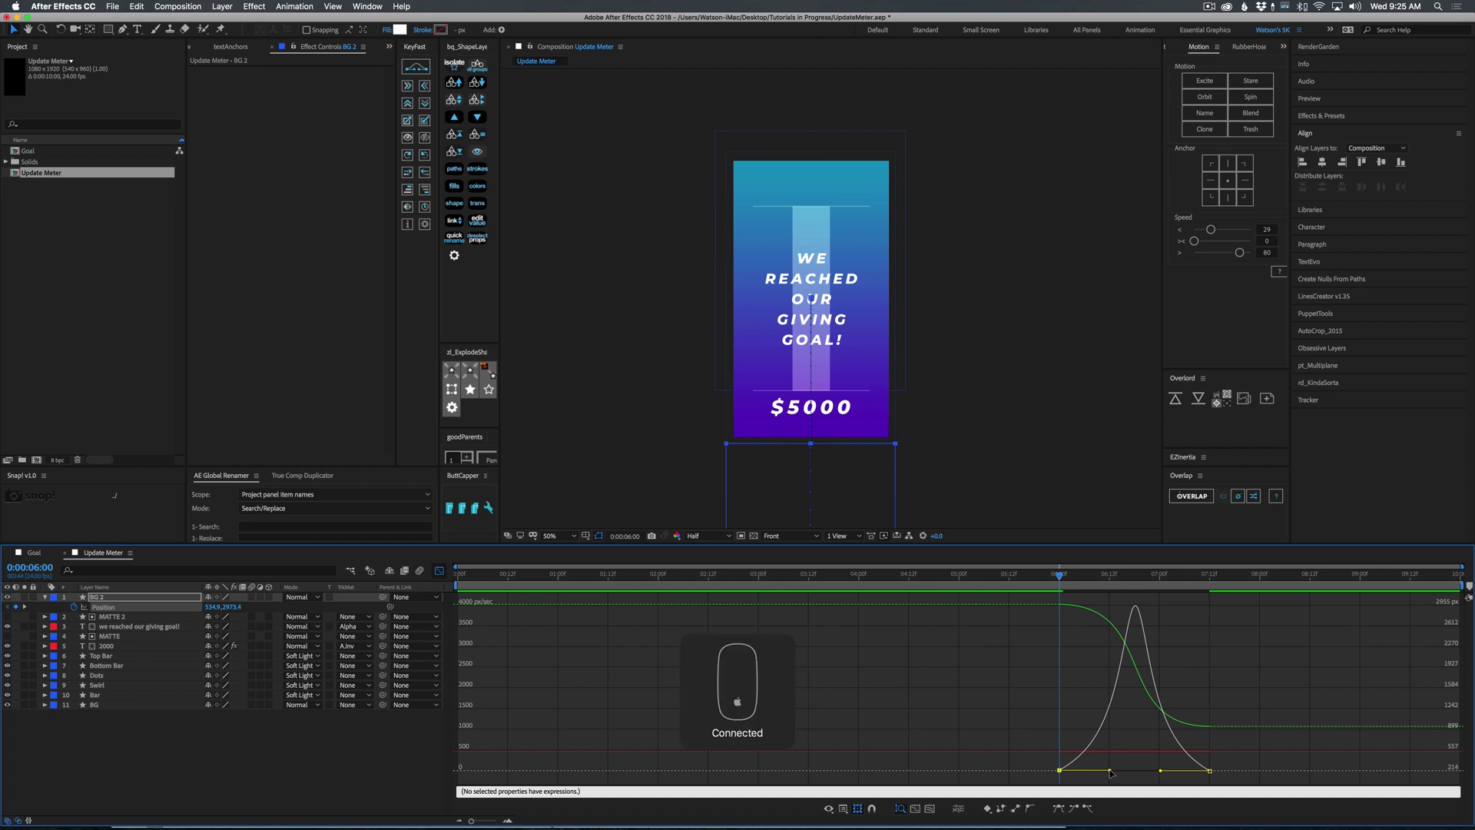
left_click(439, 570)
key("space")
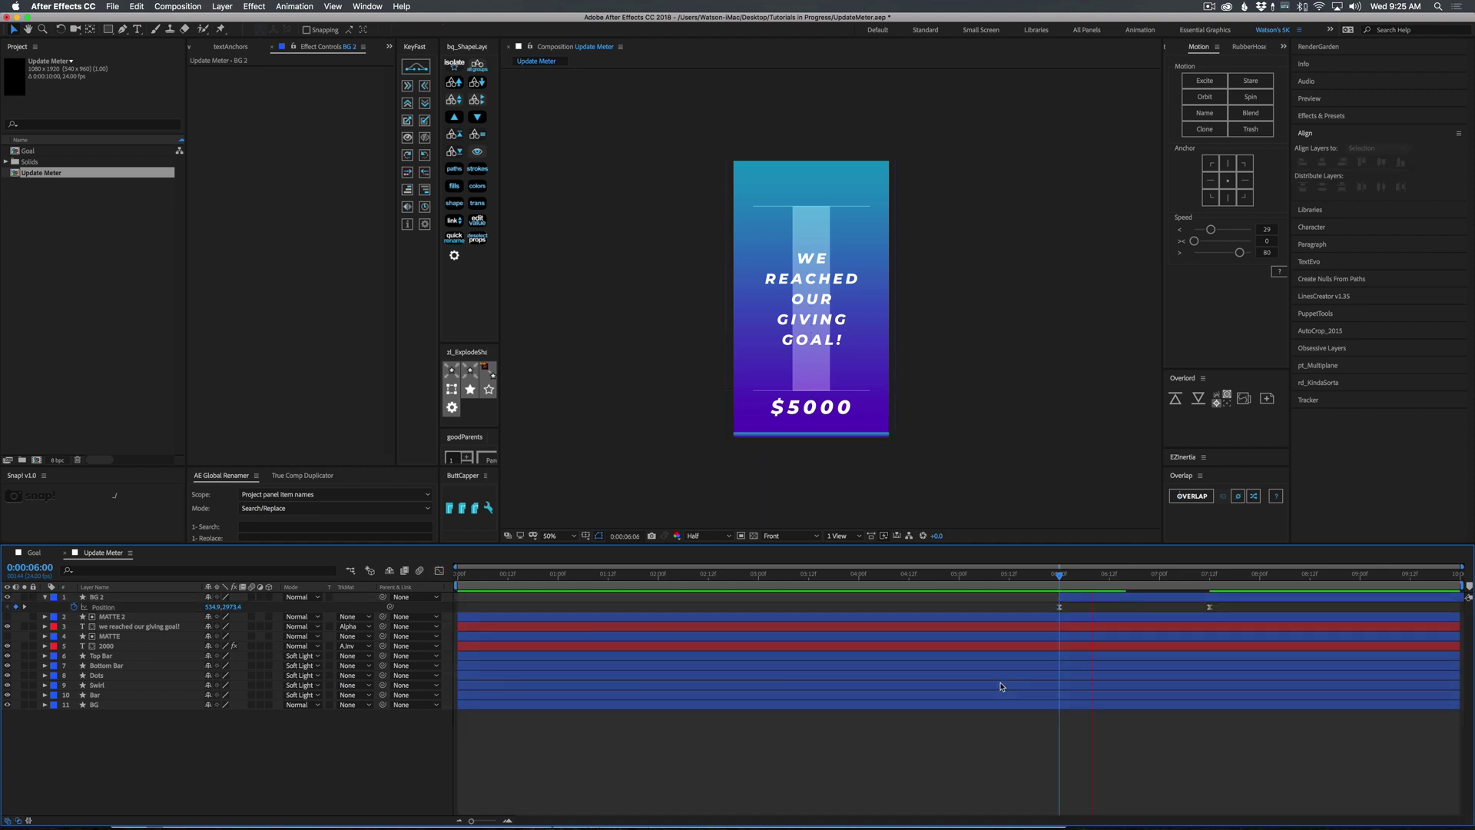
key("space")
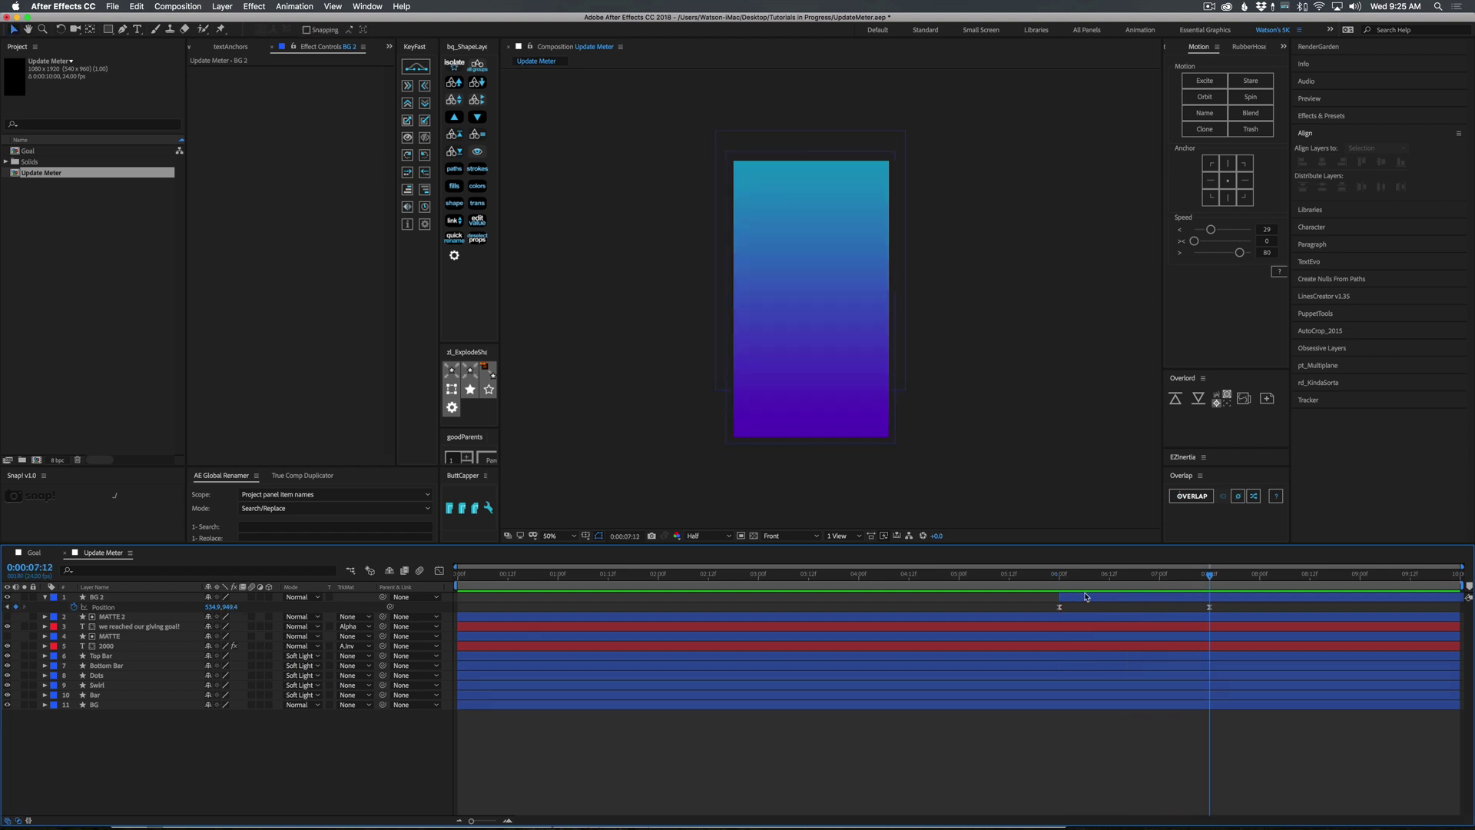
Step: Keyframe BG 2's Gradient Overlay Scale from 150% at 0:00:06:00 to 100% at 0:00:07:12, and preview the transition
left_click(45, 597)
left_click(45, 597)
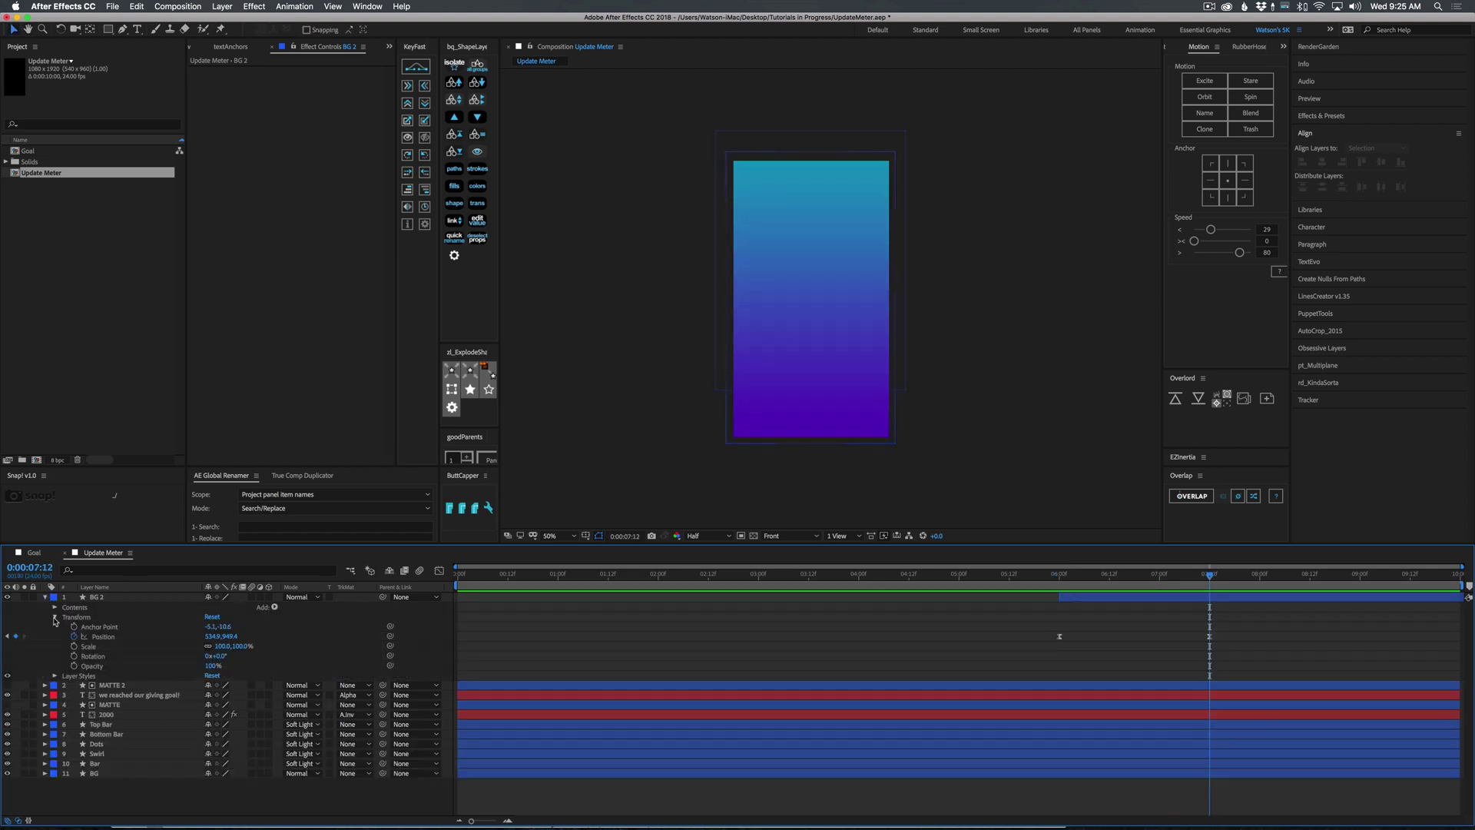
left_click(54, 675)
left_click(65, 695)
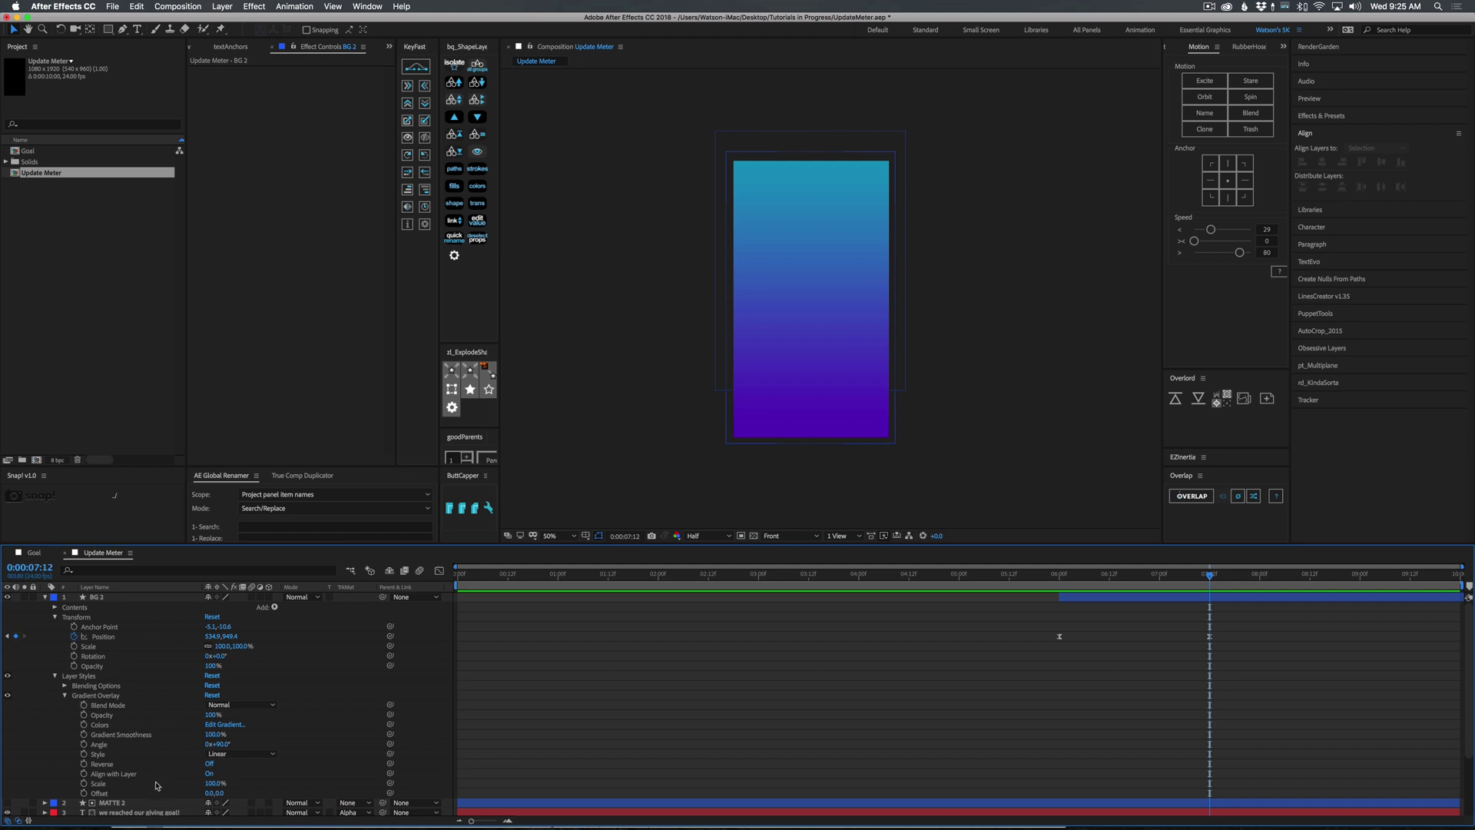
left_click(83, 783)
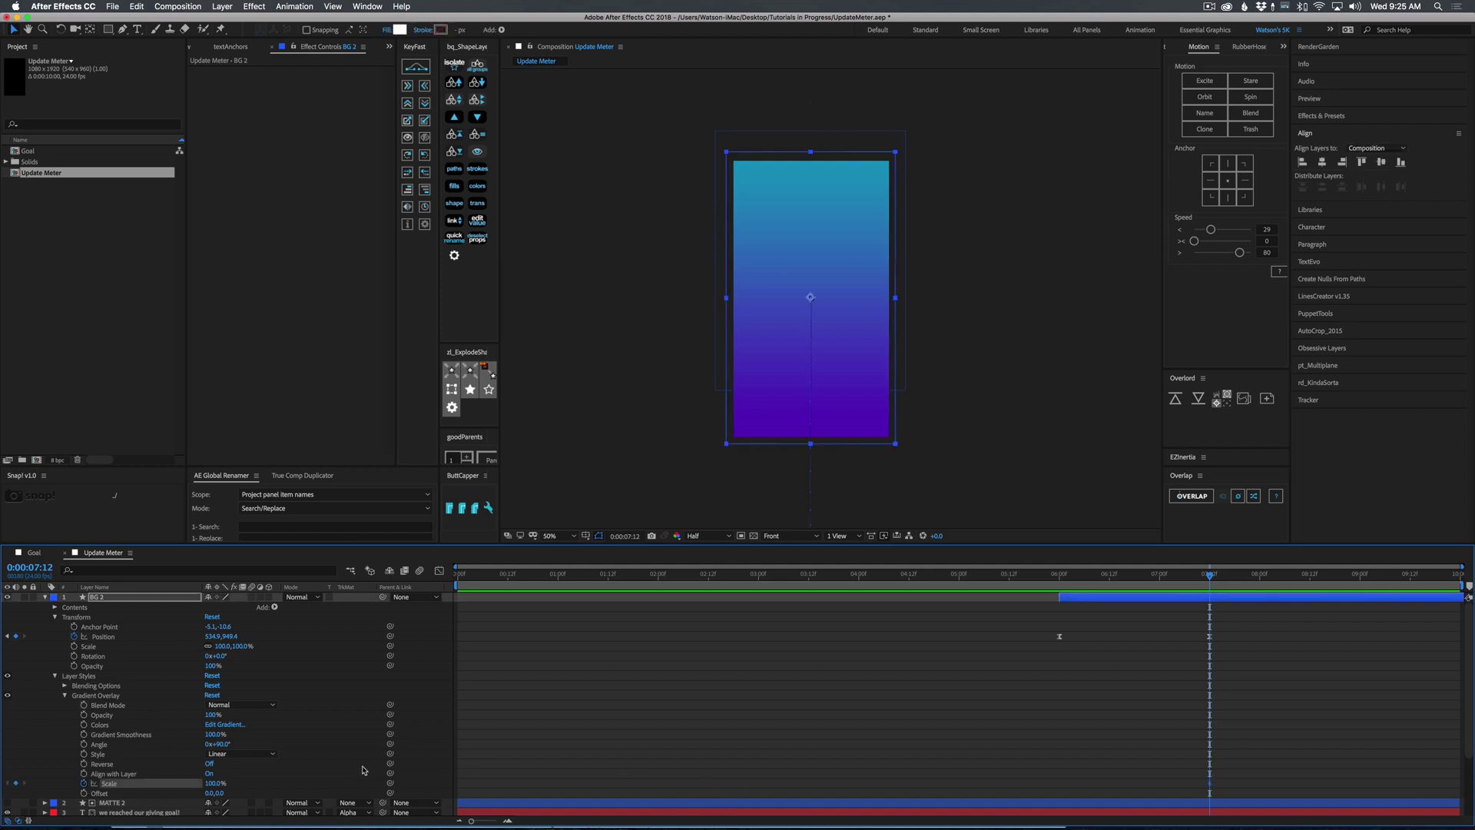
left_click_drag(1152, 567, 1058, 572)
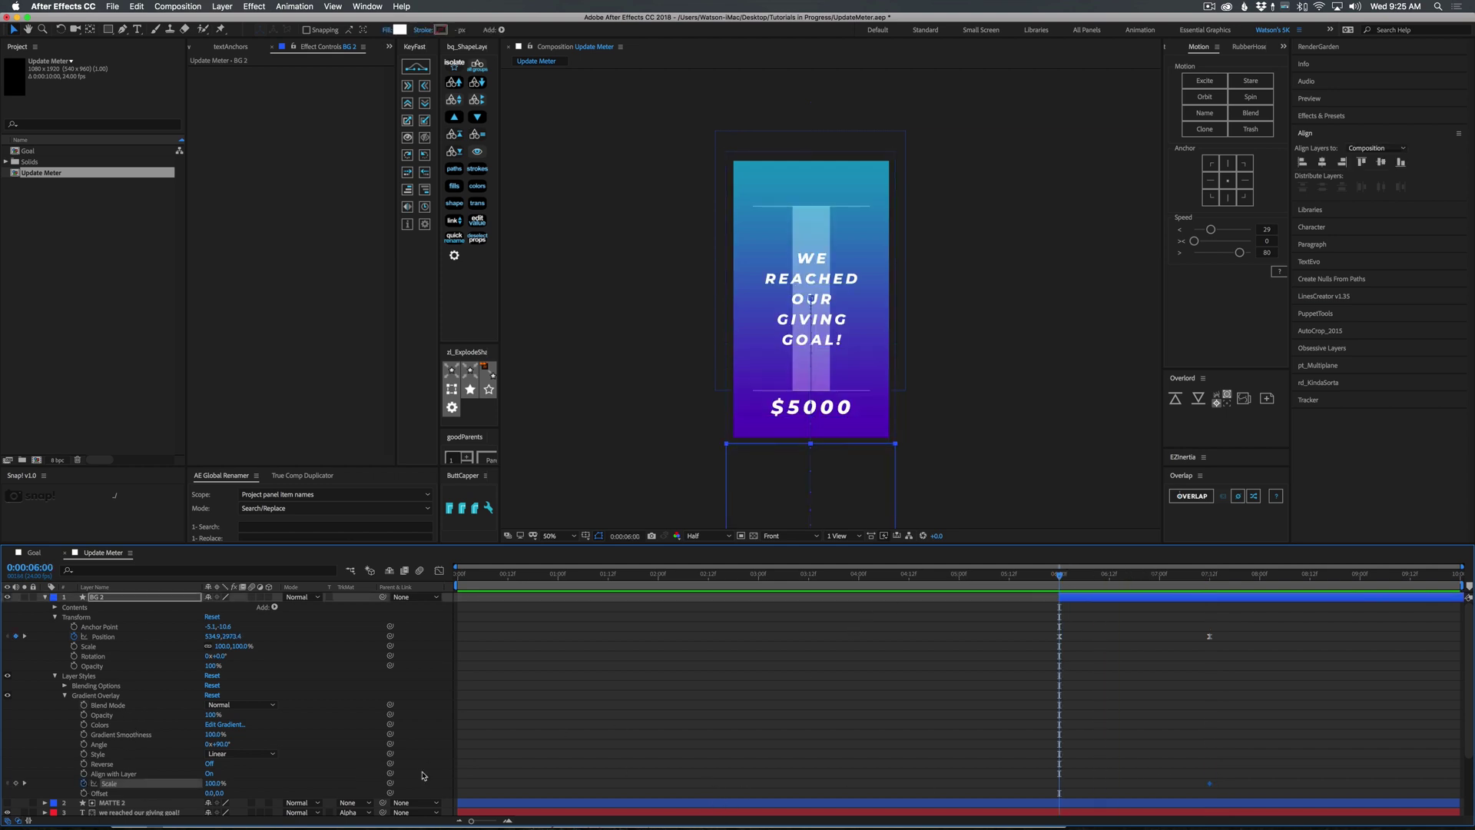
left_click_drag(251, 781, 507, 782)
key("F2")
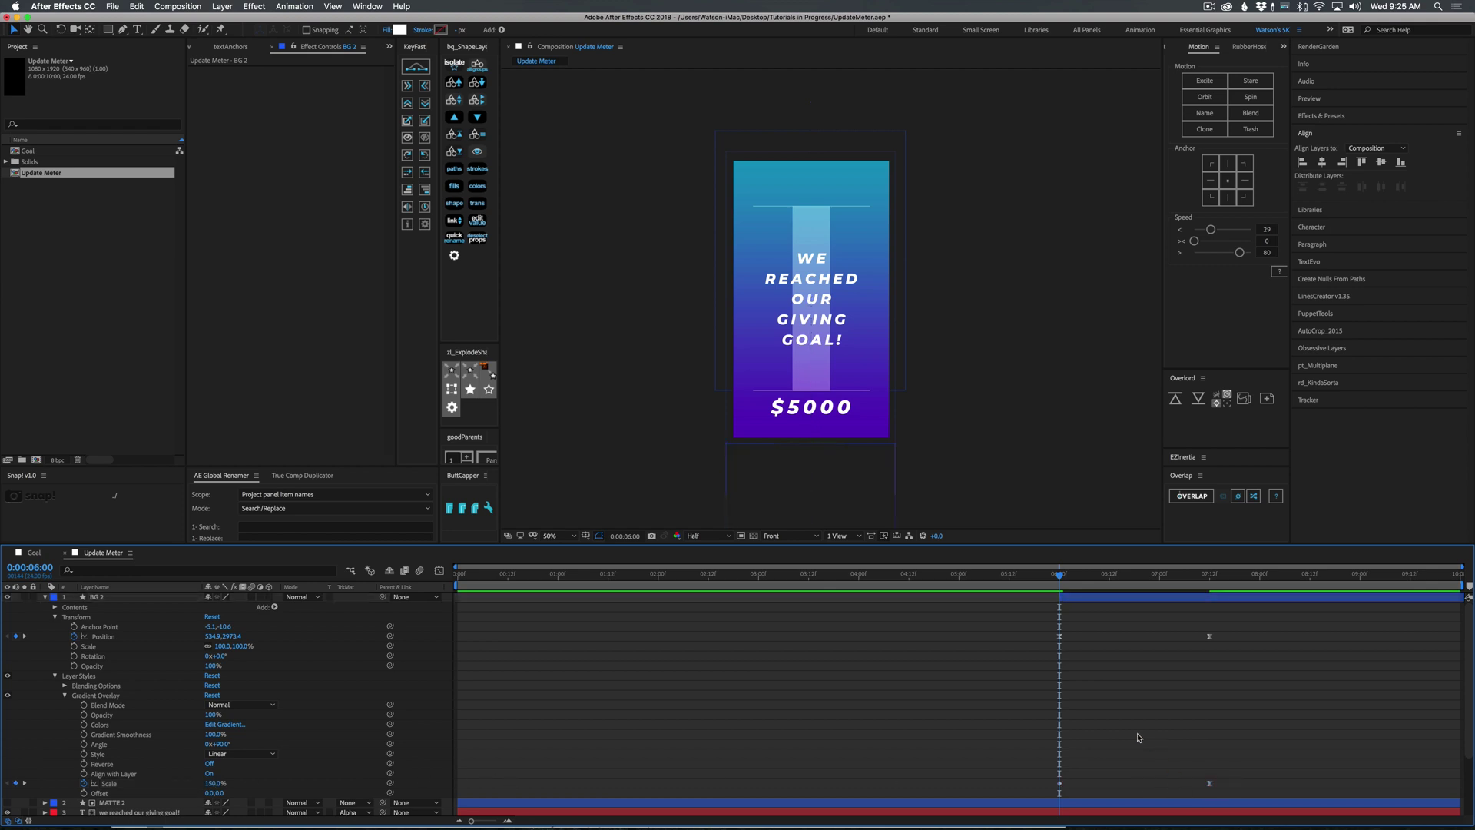
key("u")
key("space")
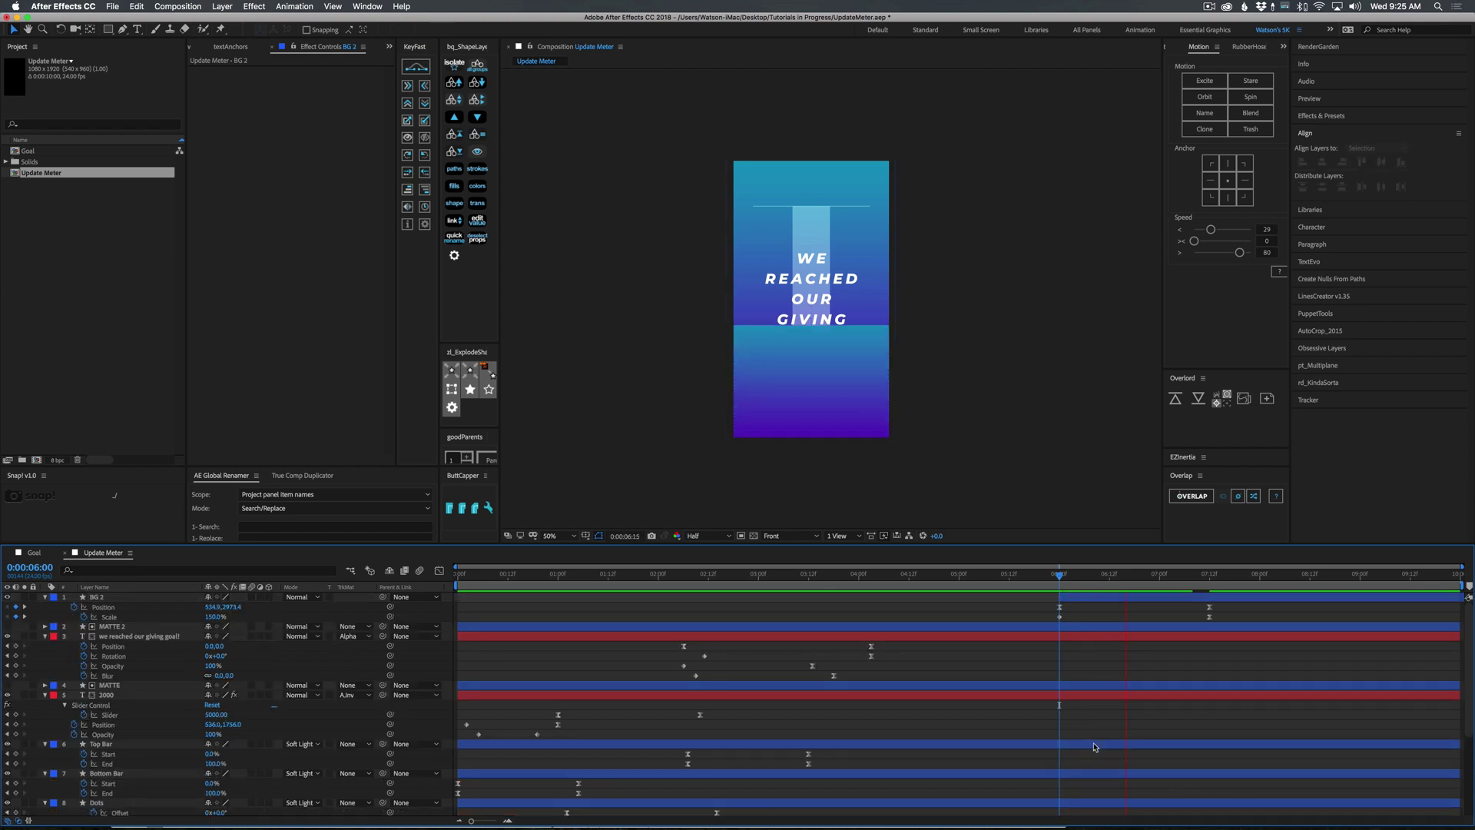
key("space")
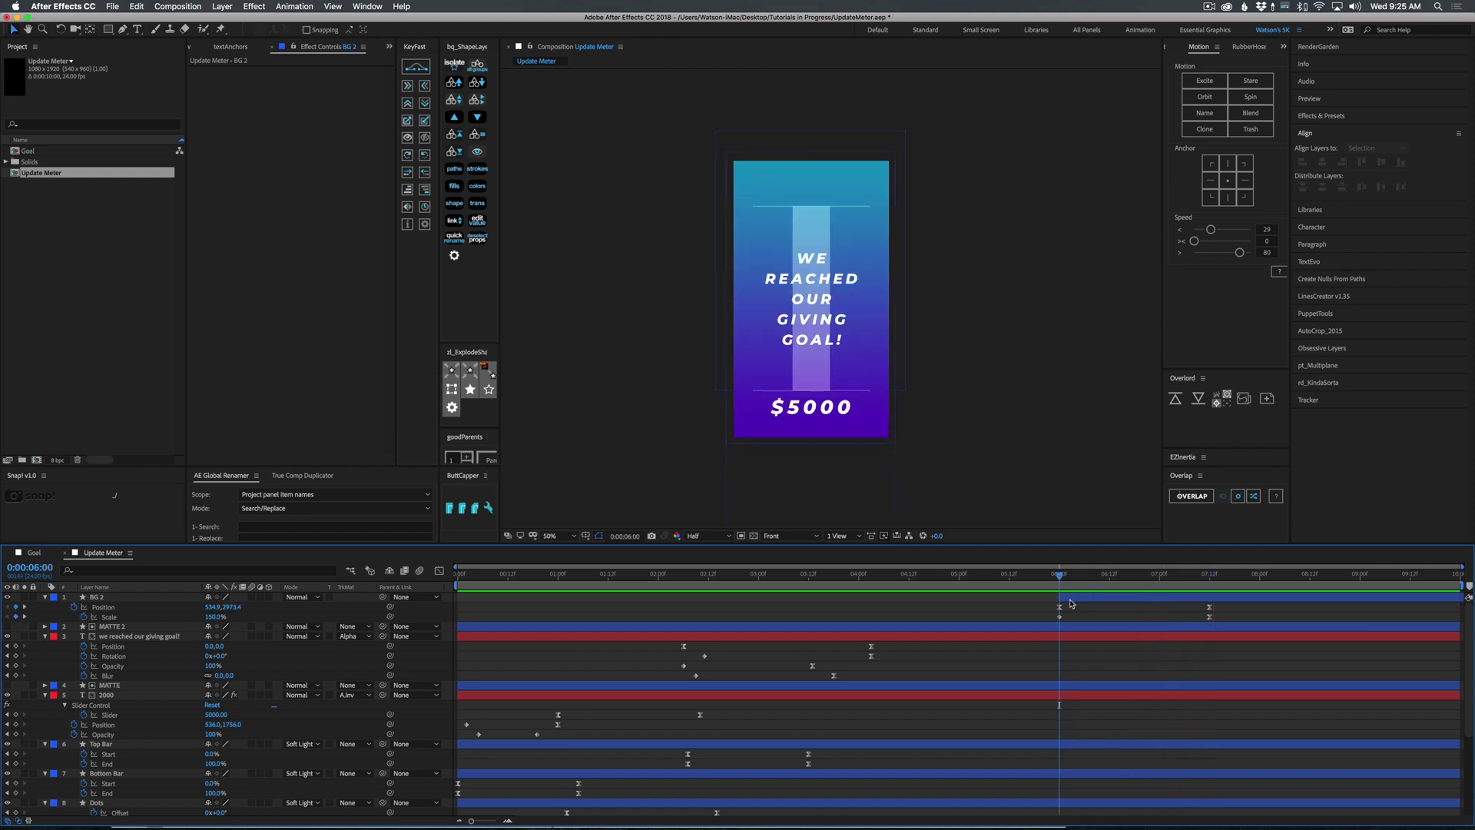
Step: Duplicate the BG 2 layer, offset the copy a few frames later, and preview the layered background wipe
left_click(1078, 599)
key("super+d")
left_click(1088, 606)
left_click_drag(1088, 601, 1099, 599)
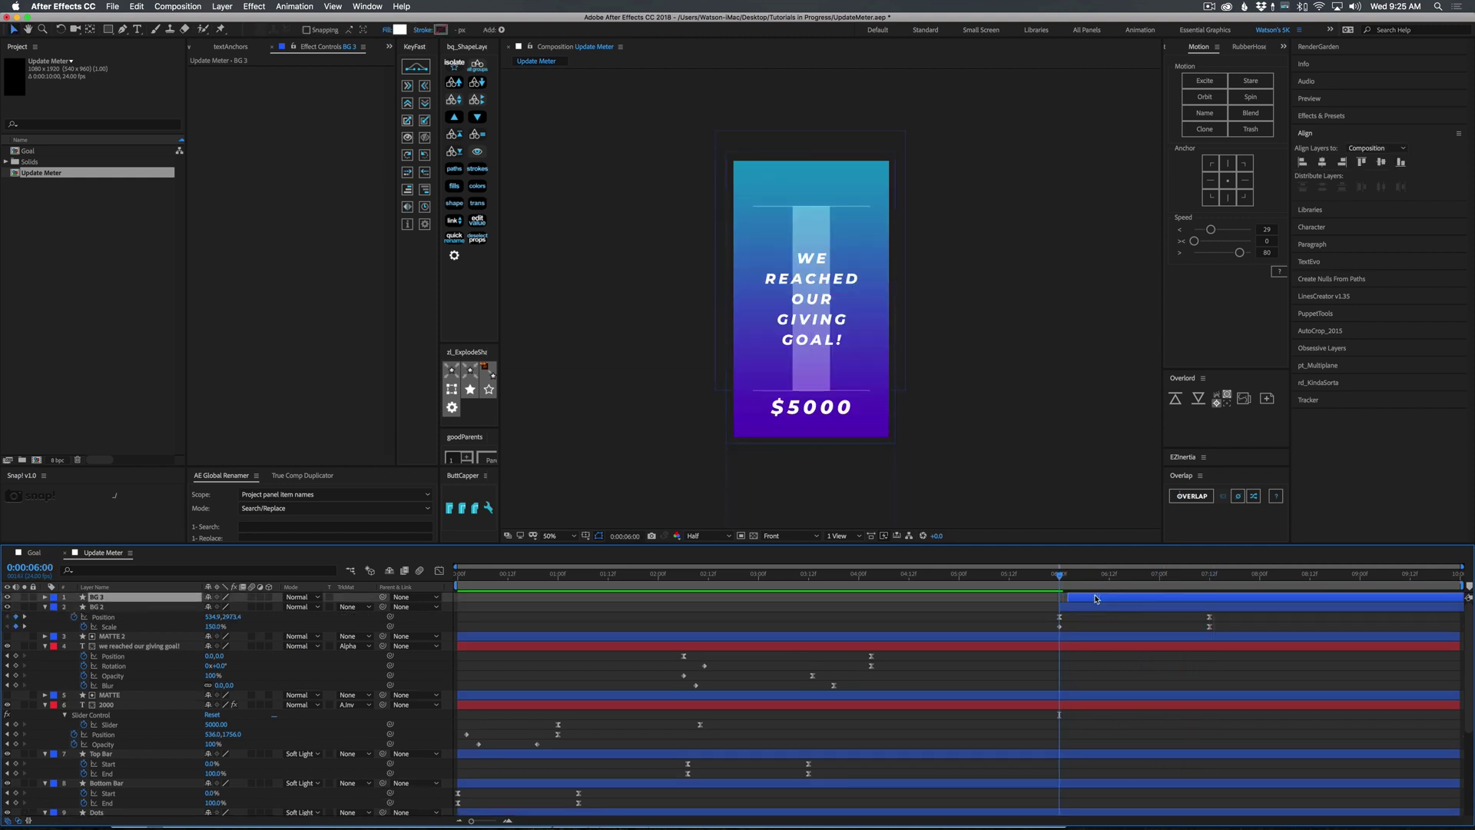
key("space")
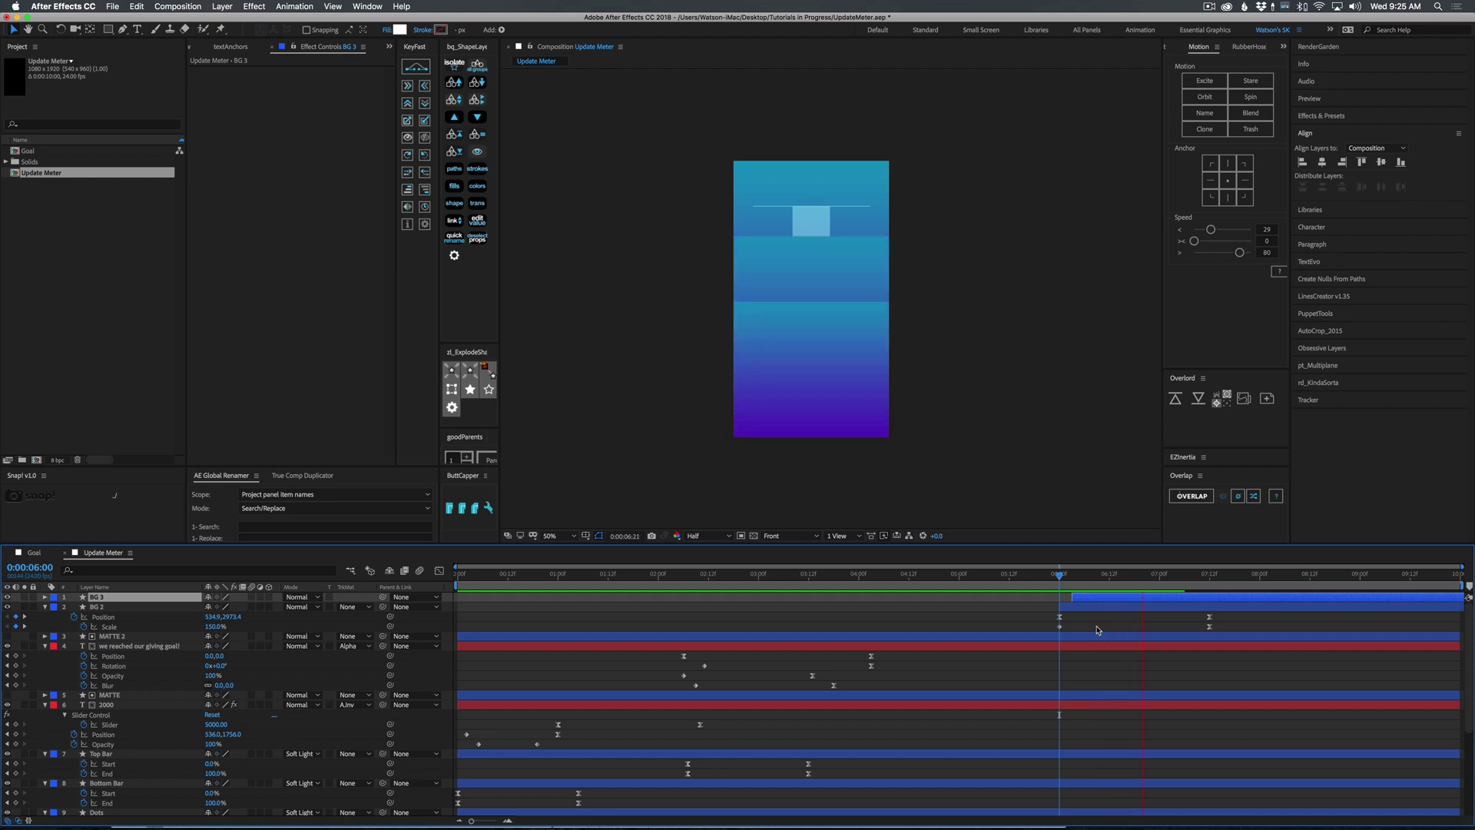
key("space")
Step: Preview the whole animation from the start and collapse the keyframed properties of all layers
key("Home")
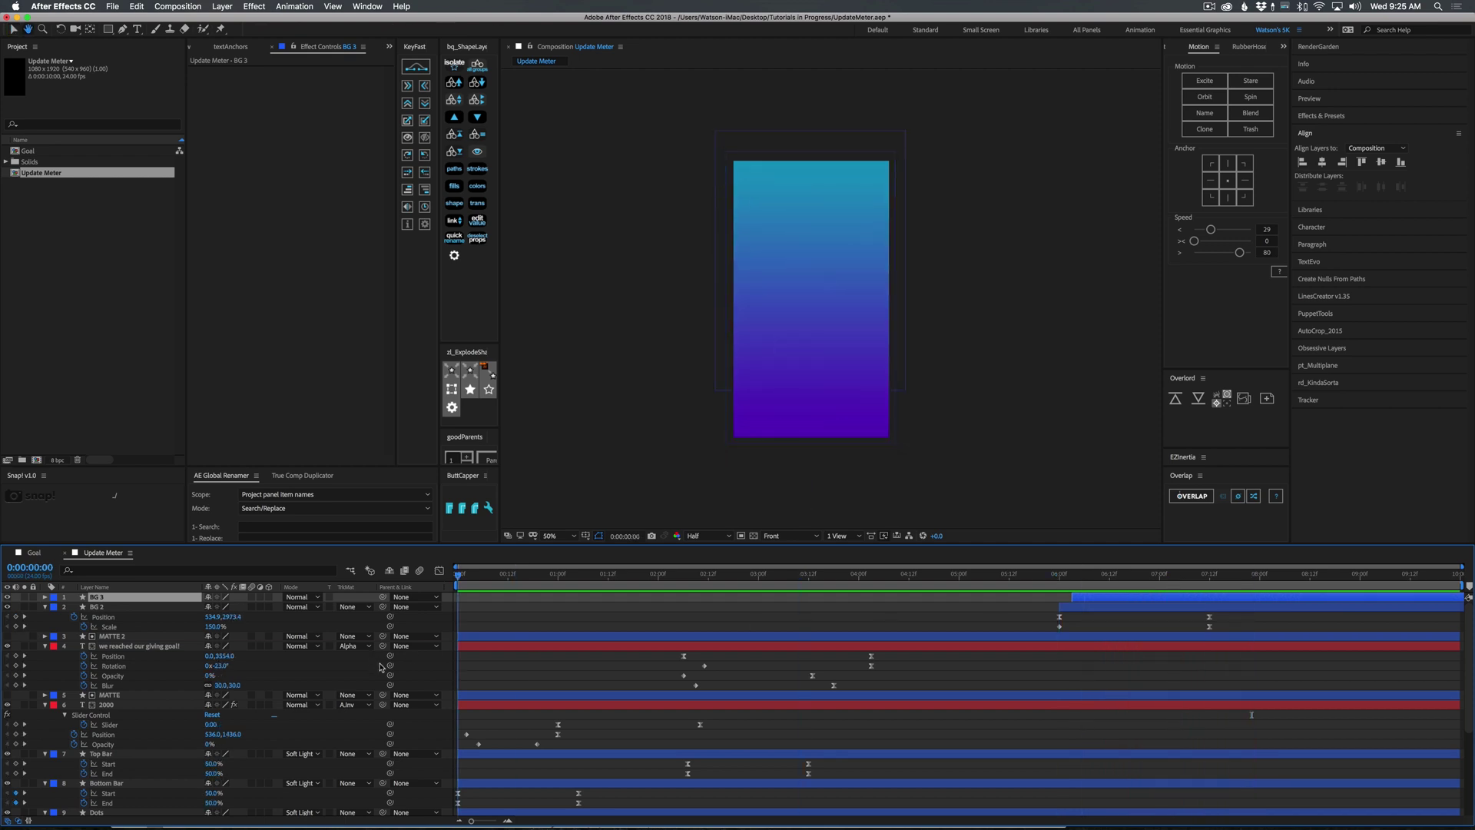
key("space")
key("u")
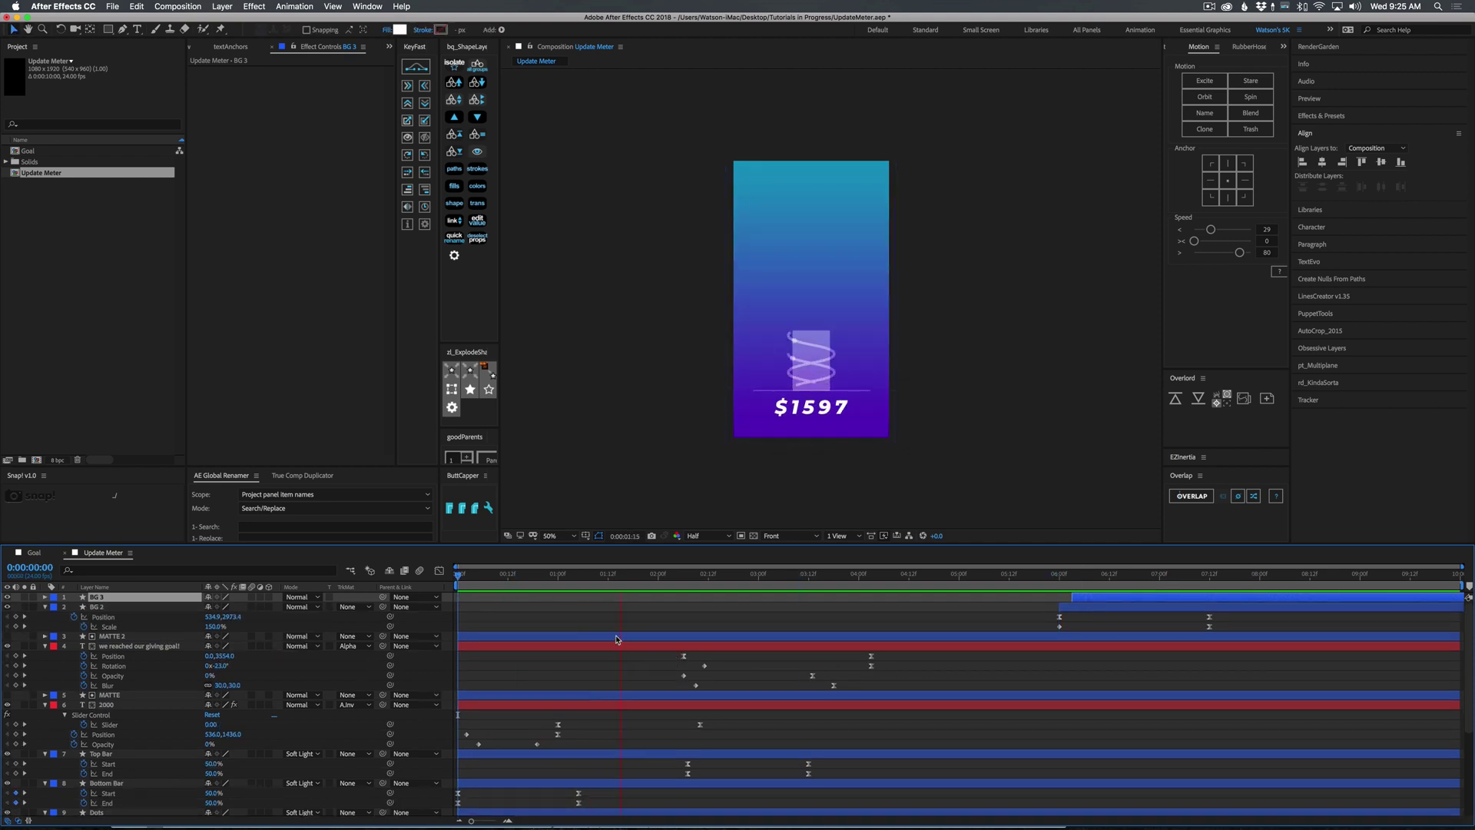
left_click(615, 629)
key("u")
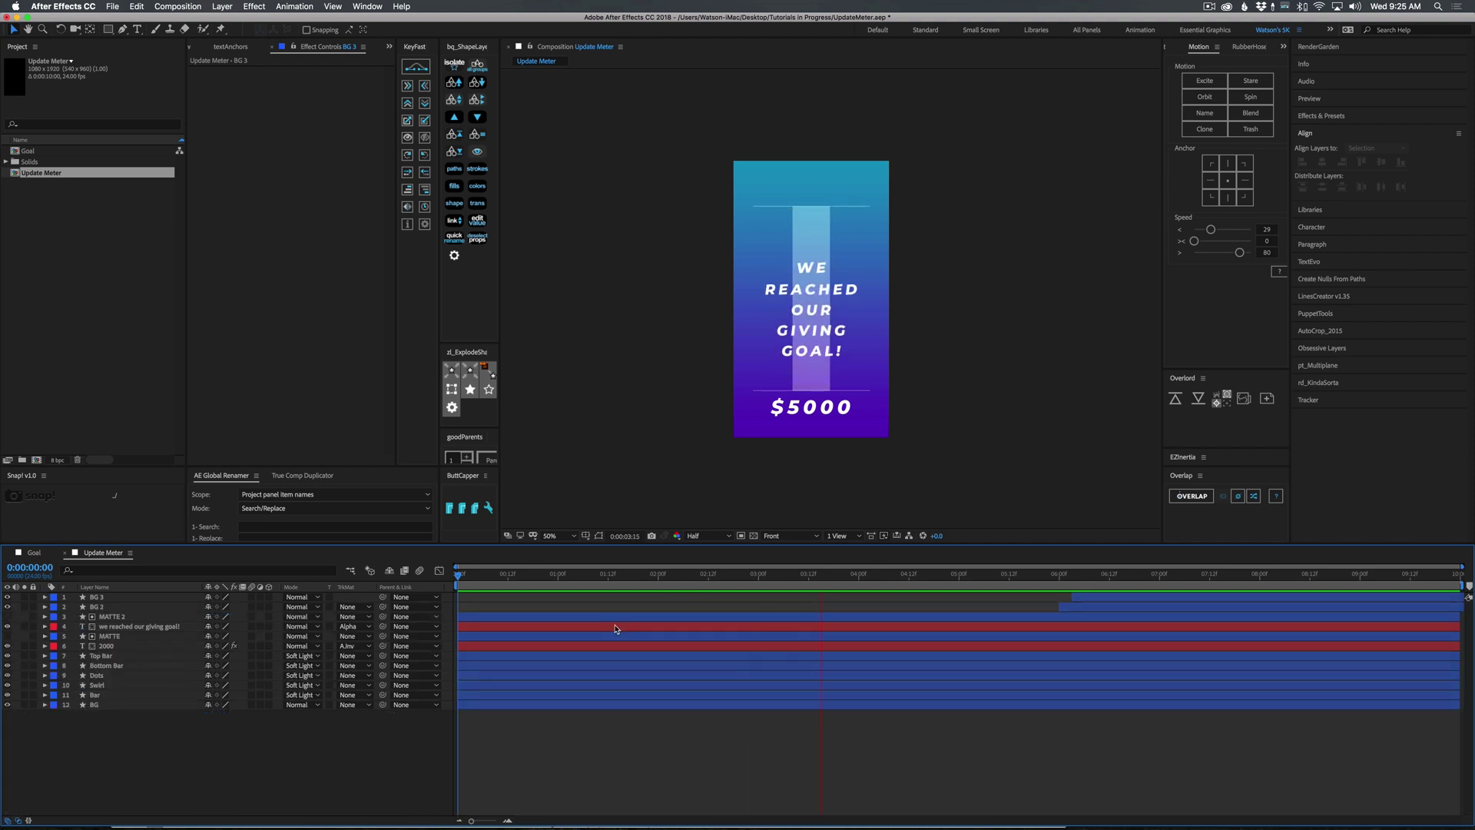